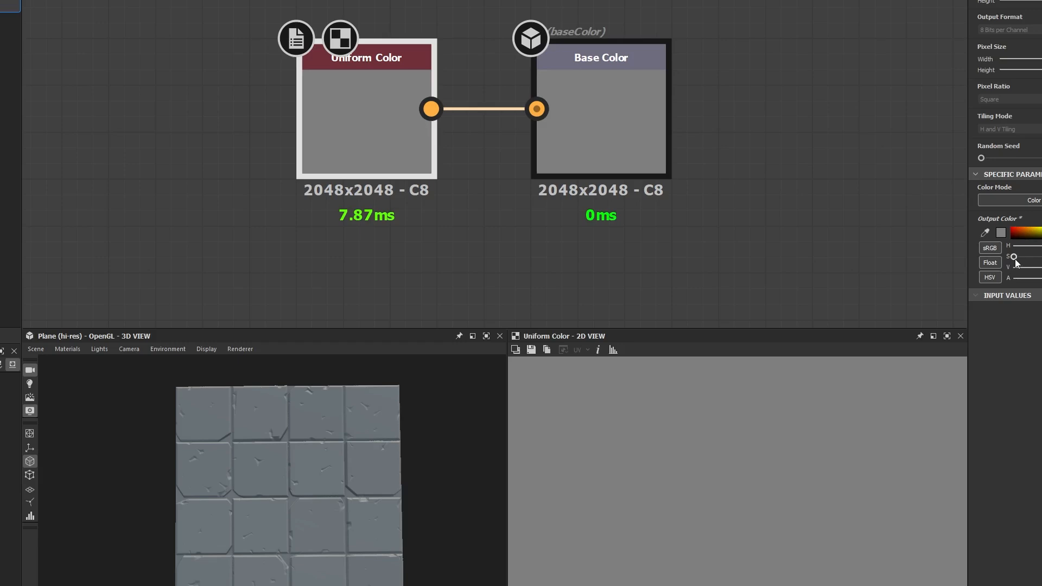
Set the output colour of the base colour's Uniform Color node to a muted purple and check it on the 3D tiles.
drag(1012, 256, 1040, 245)
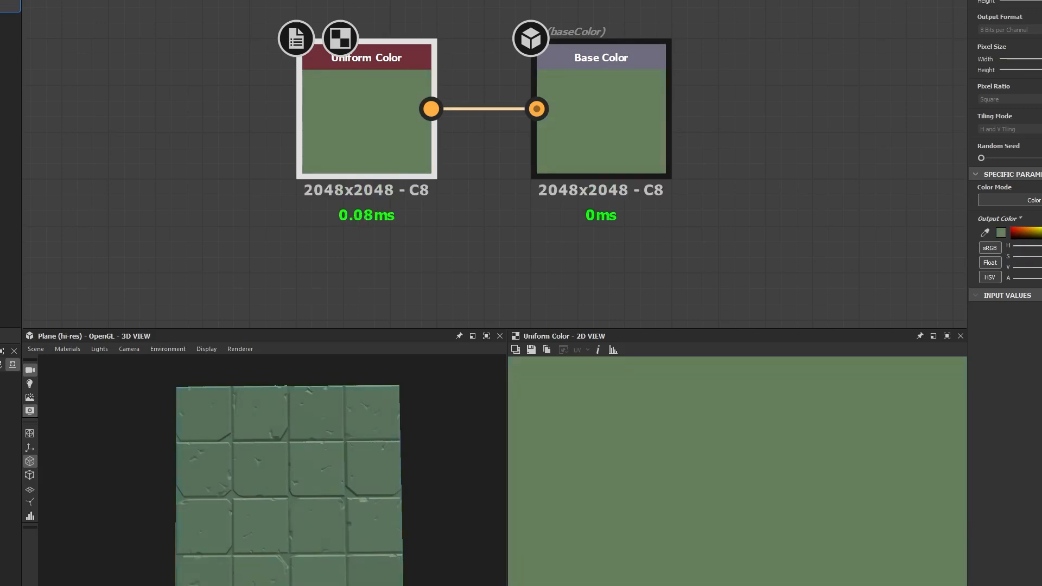
drag(1040, 245, 1041, 246)
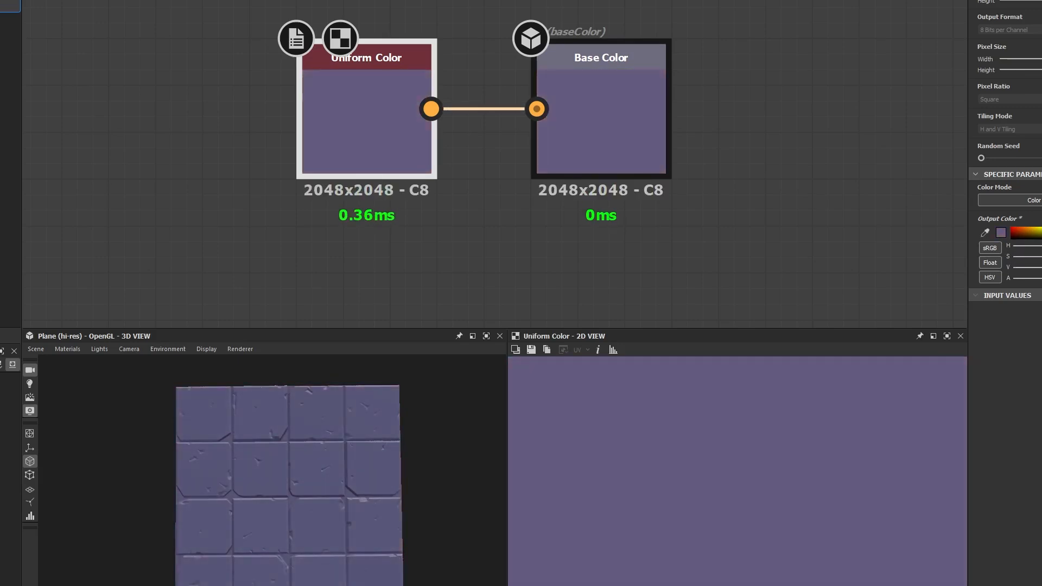
scroll(317, 488, down, 5)
drag(318, 488, 309, 501)
scroll(308, 501, up, 3)
scroll(309, 502, up, 3)
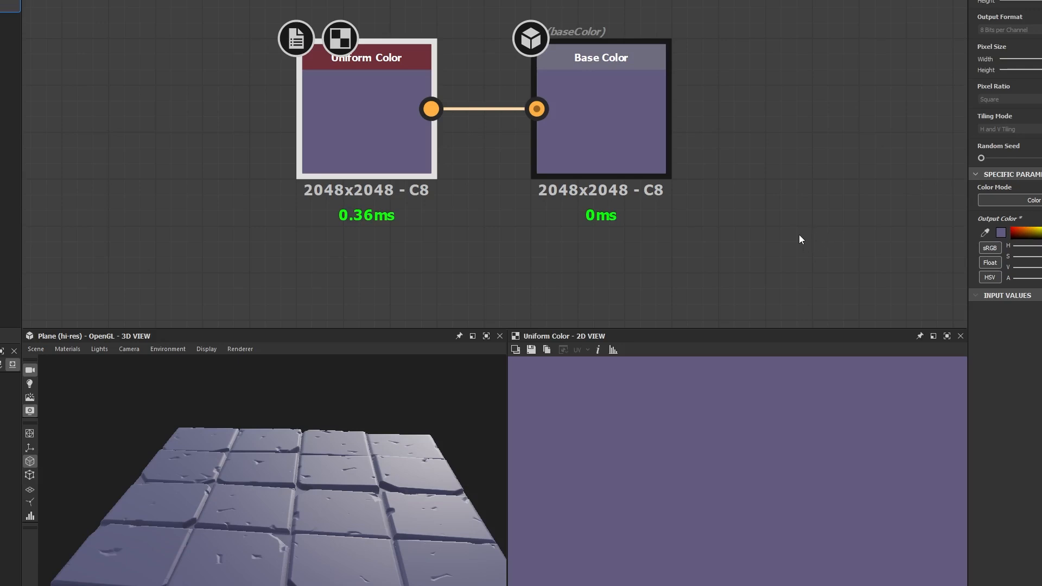
Compare the Color Mode settings of the Uniform Color nodes feeding the Roughness and Base Color outputs.
scroll(349, 256, down, 8)
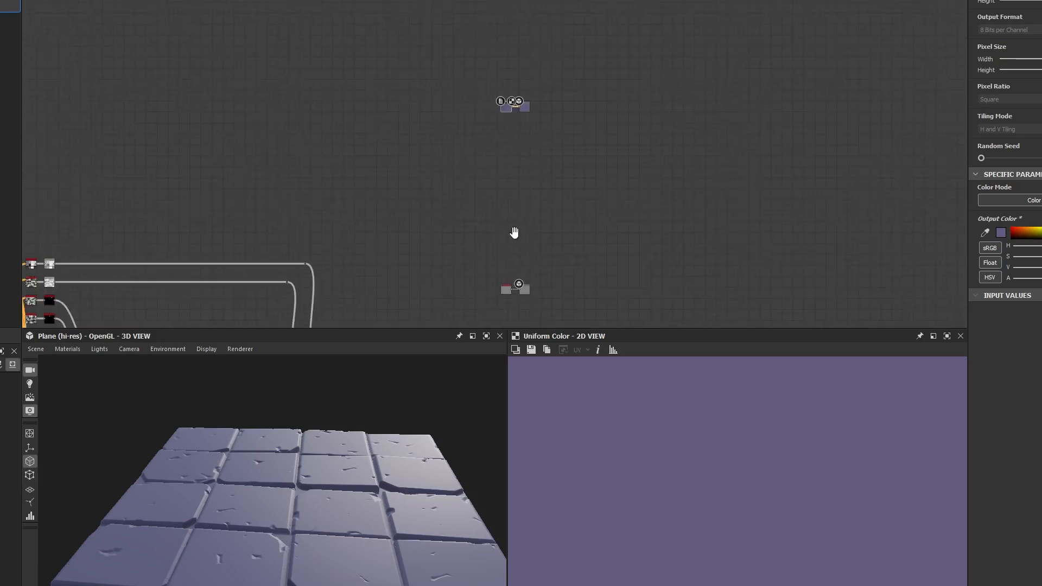
scroll(514, 232, up, 8)
click(605, 145)
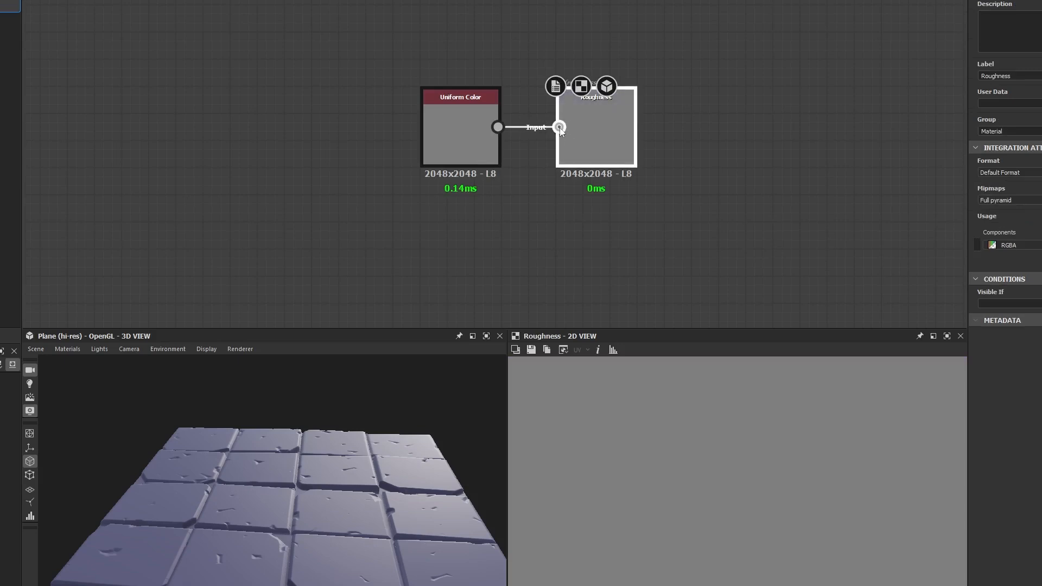
click(485, 149)
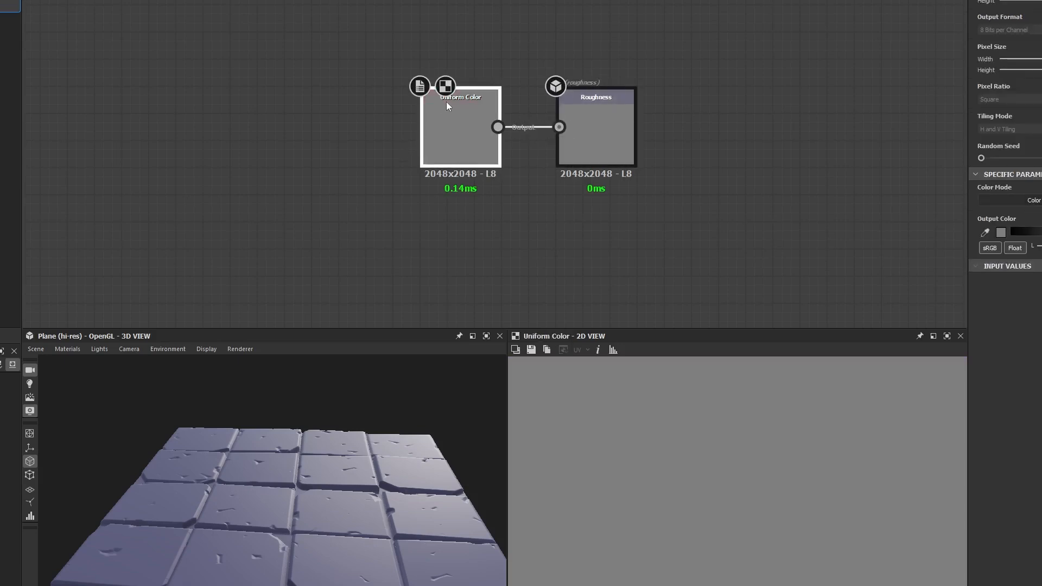
scroll(446, 102, up, 3)
scroll(444, 141, down, 3)
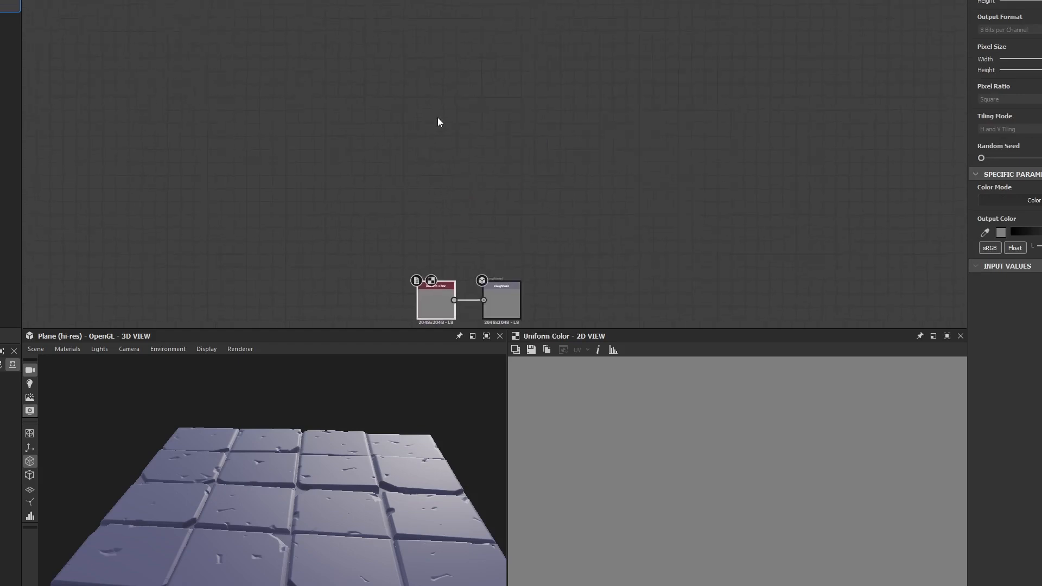
click(433, 125)
scroll(426, 111, up, 3)
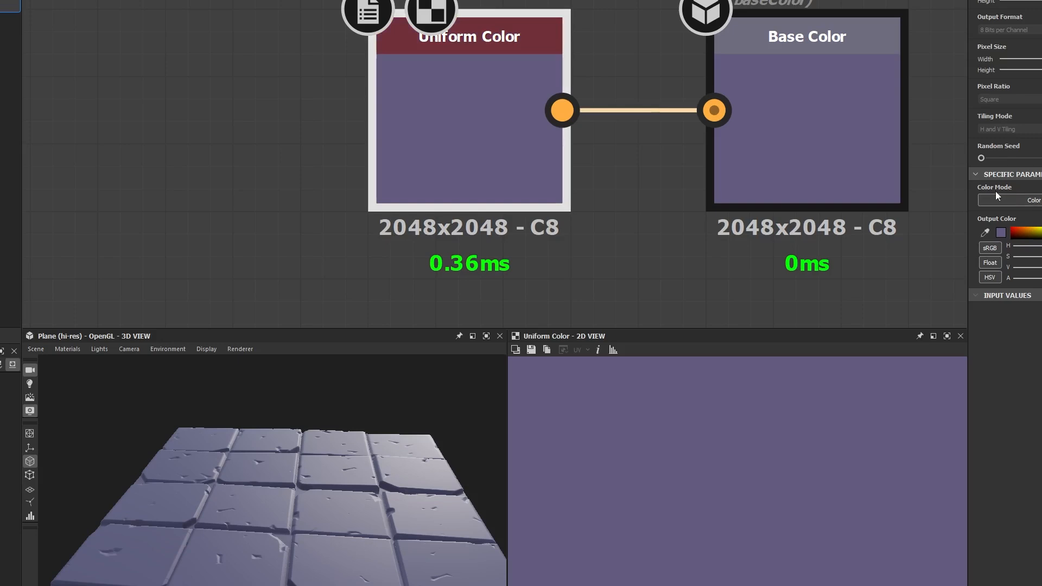
middle_drag(657, 311, 541, 7)
middle_drag(613, 244, 595, 1)
scroll(569, 131, down, 4)
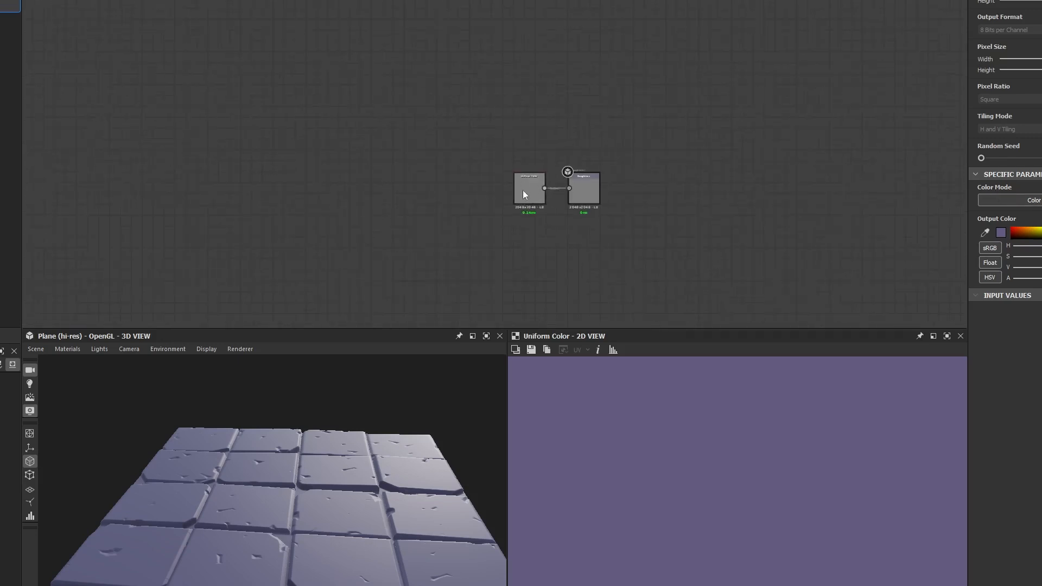
scroll(523, 194, up, 7)
click(527, 197)
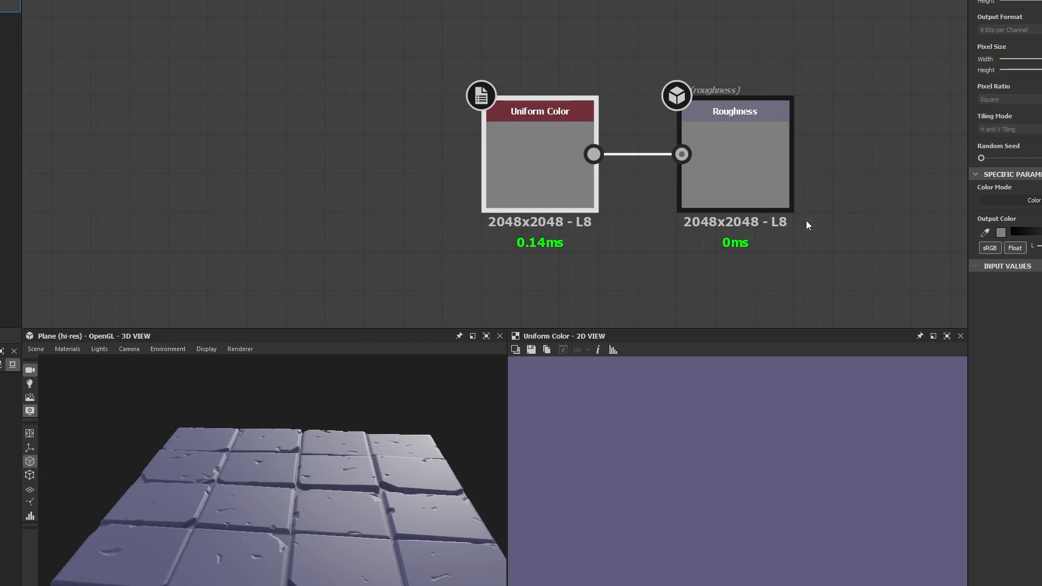
Switch the base colour's Uniform Color node to grayscale mode and inspect the Base Color output.
mouse_move(563, 124)
scroll(678, 109, down, 5)
middle_drag(623, 127, 616, 345)
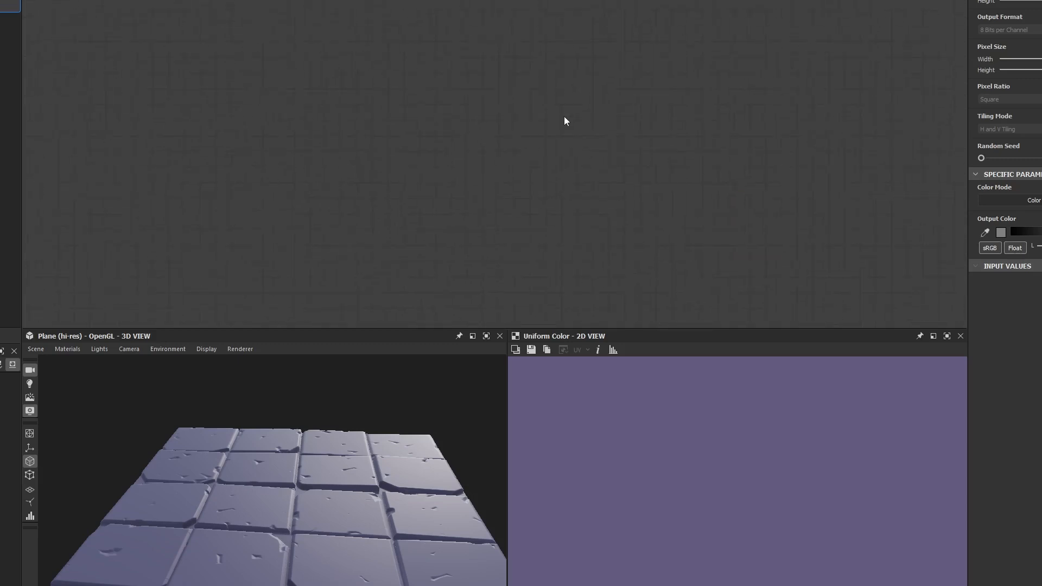
middle_drag(563, 117, 557, 247)
middle_drag(542, 89, 542, 196)
click(543, 195)
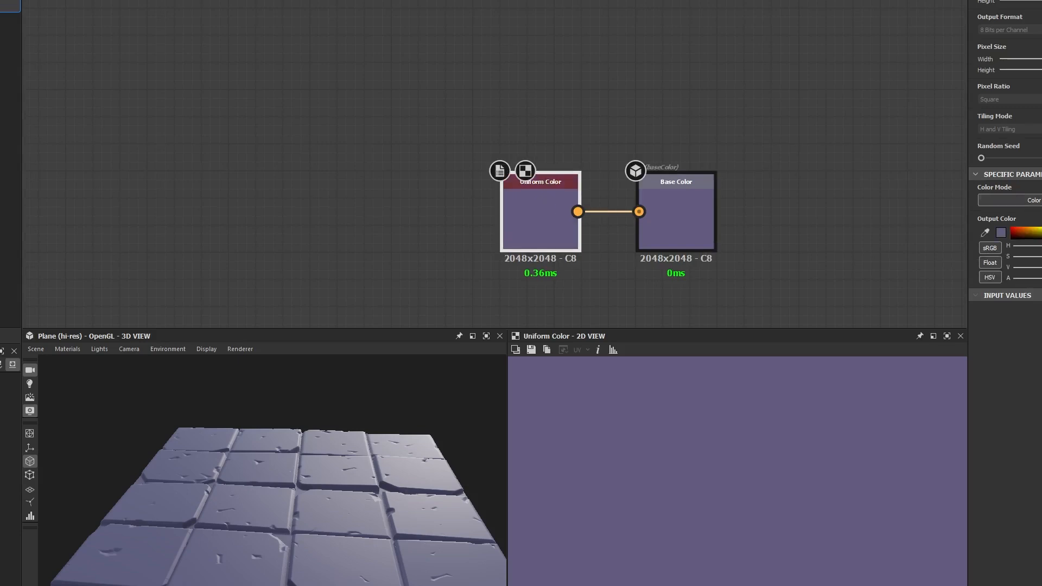
click(1041, 200)
click(715, 276)
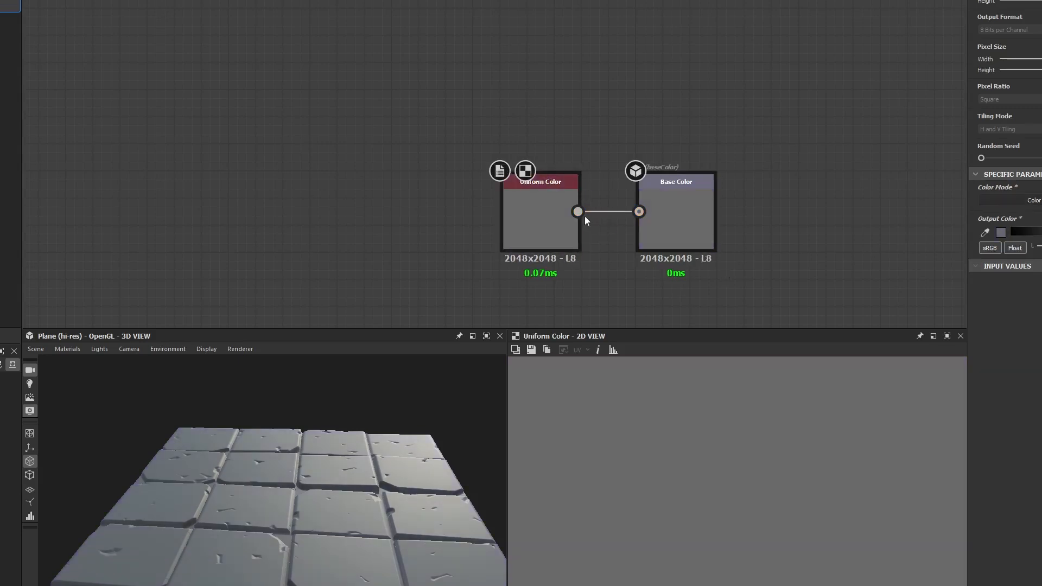
click(676, 211)
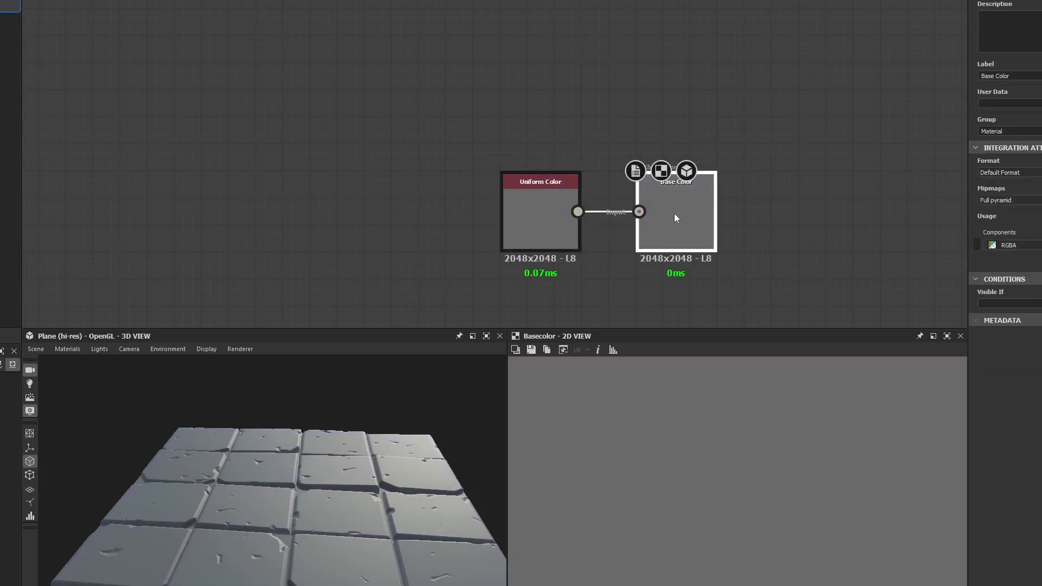
click(571, 216)
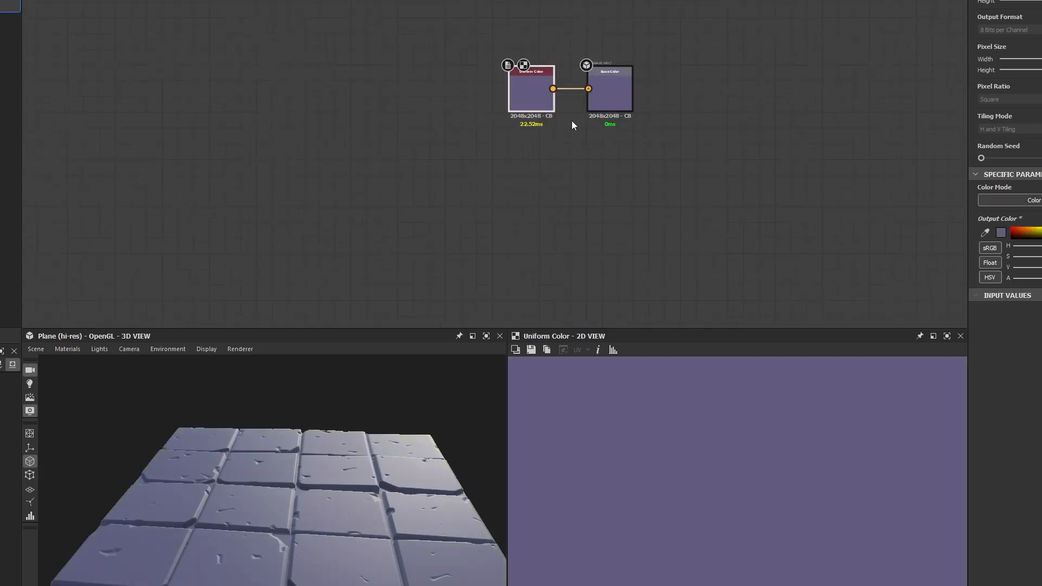
Try to connect the base colour's Uniform Color output to the Roughness output node.
click(553, 89)
scroll(607, 258, down, 3)
middle_drag(607, 258, 641, 110)
scroll(632, 113, down, 3)
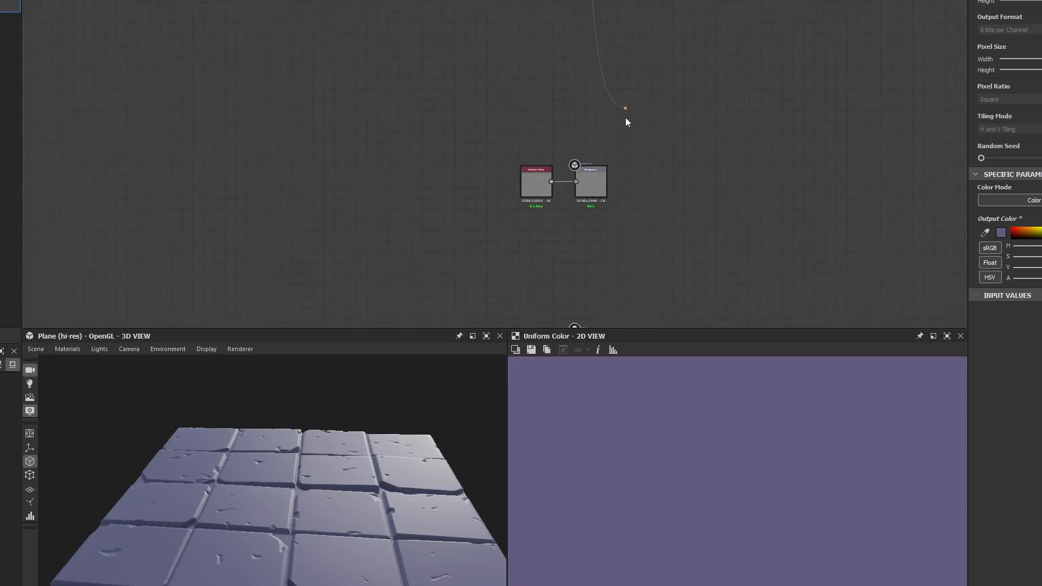
scroll(587, 202, up, 4)
click(587, 201)
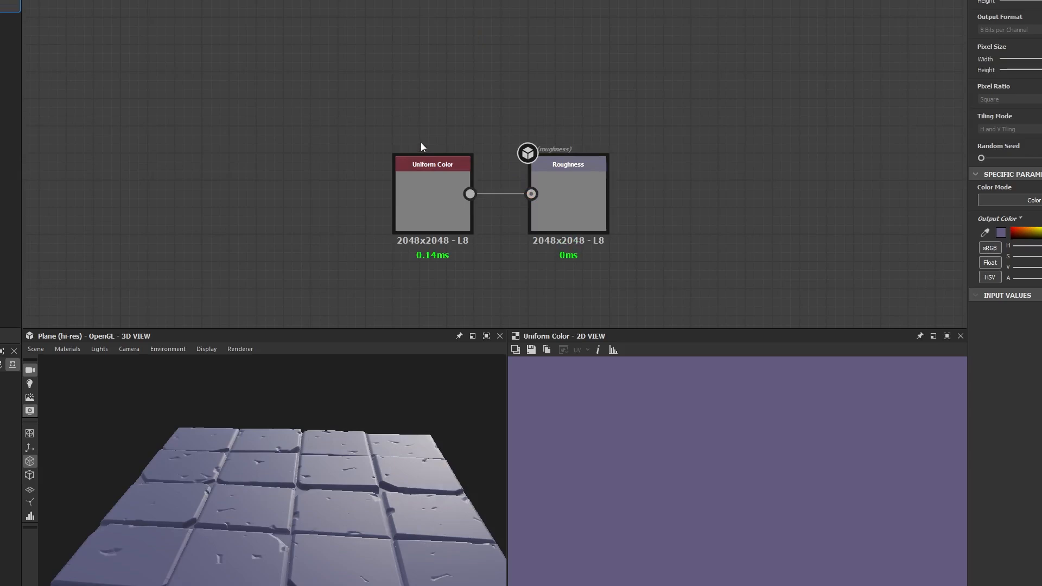
Try to connect the Crystal 1 output to the colour vector map input of the Vector Warp Grayscale node.
scroll(463, 89, down, 5)
middle_drag(465, 69, 515, 58)
middle_drag(392, 102, 522, 86)
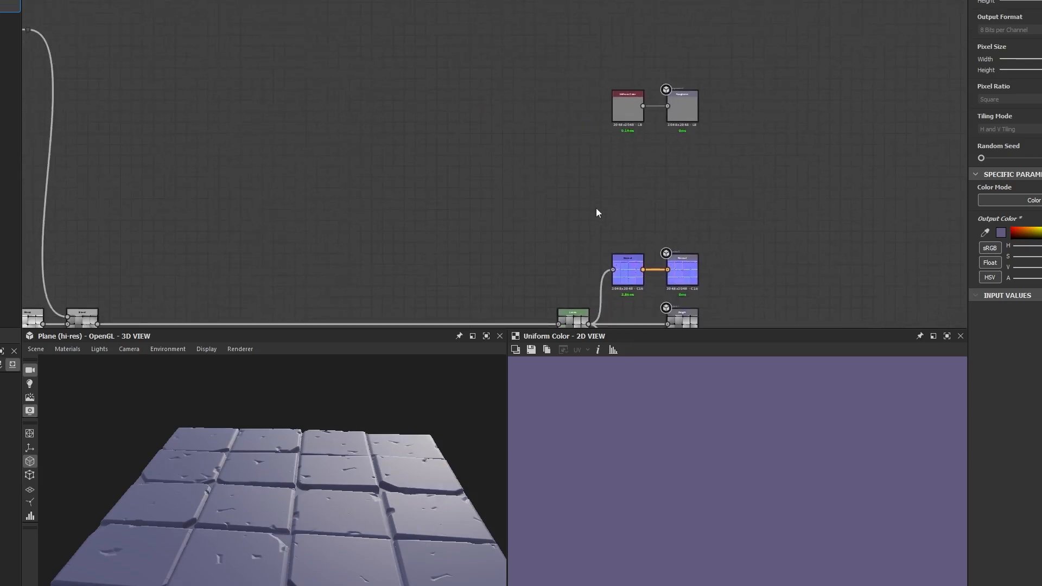
middle_drag(492, 231, 729, 179)
scroll(578, 194, down, 2)
middle_drag(556, 196, 874, 83)
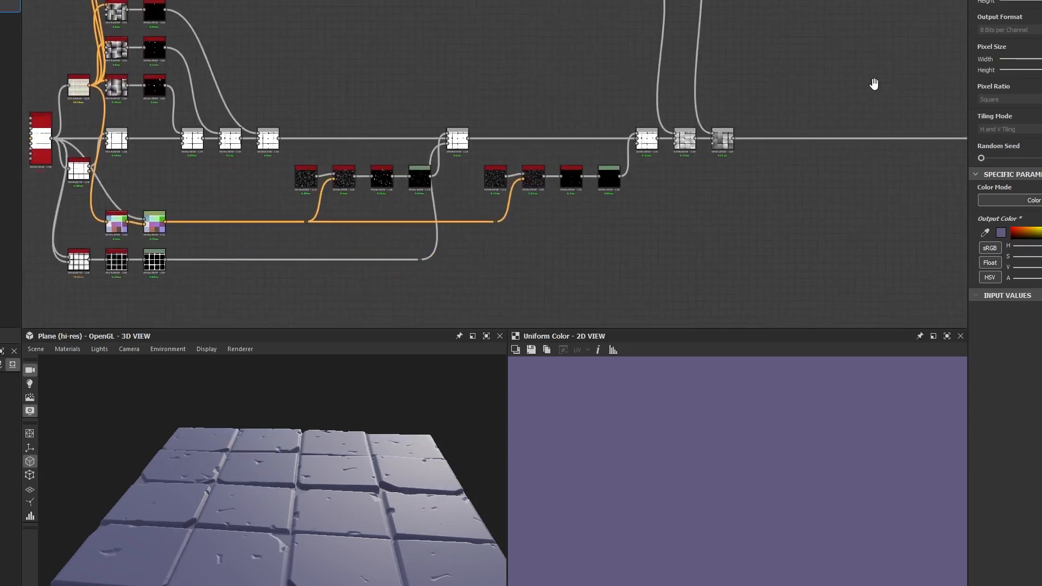
scroll(629, 207, up, 4)
scroll(358, 157, up, 3)
drag(382, 122, 454, 142)
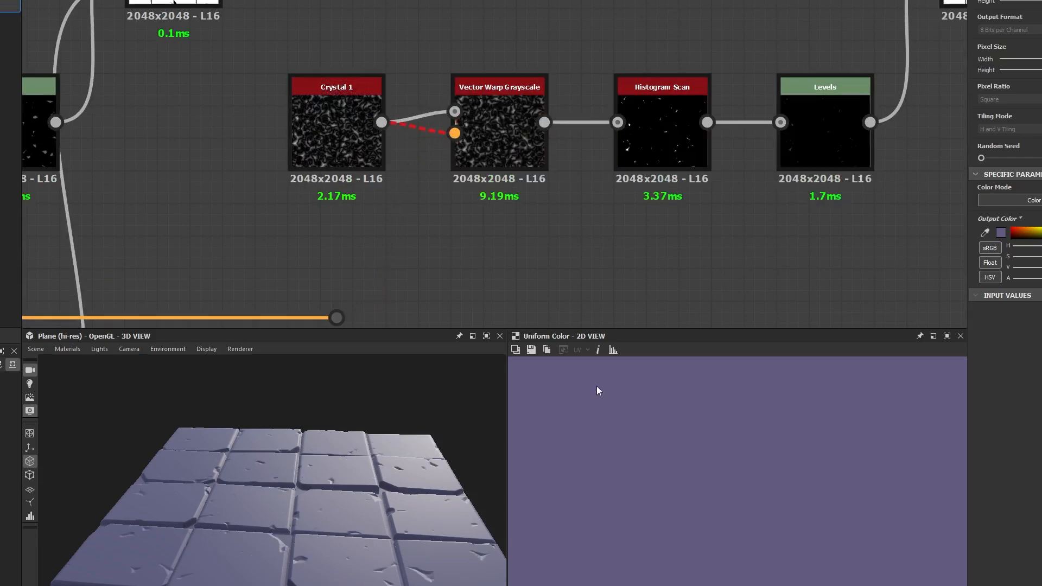
Move the base colour's Uniform Color node far from the Base Color output, above the start of the height graph.
scroll(605, 179, down, 8)
middle_drag(762, 46, 537, 248)
scroll(584, 71, up, 8)
middle_drag(496, 282, 574, 217)
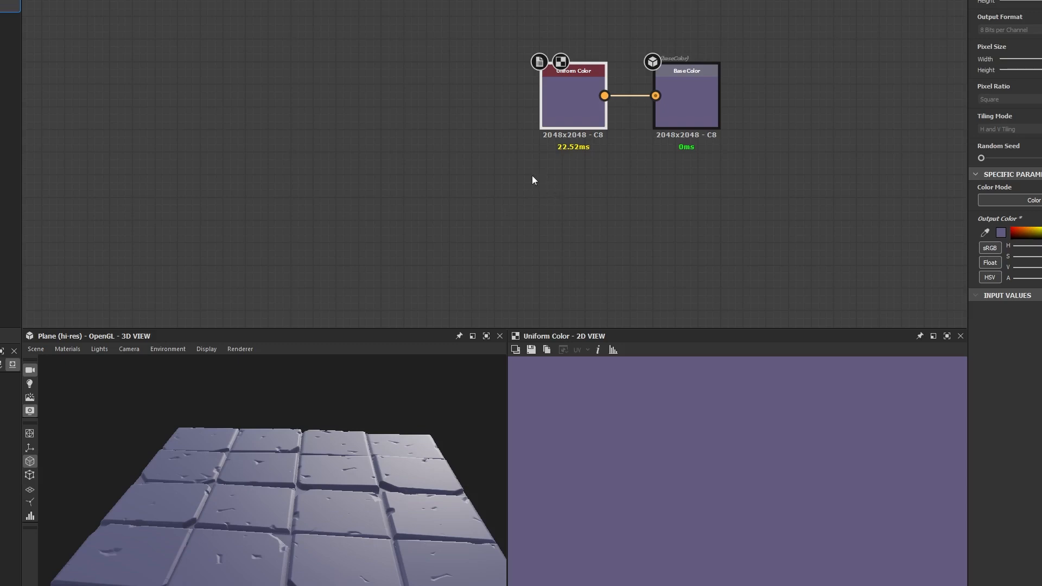
middle_drag(532, 175, 733, 164)
scroll(728, 168, down, 5)
scroll(727, 166, down, 1)
middle_drag(605, 216, 776, 99)
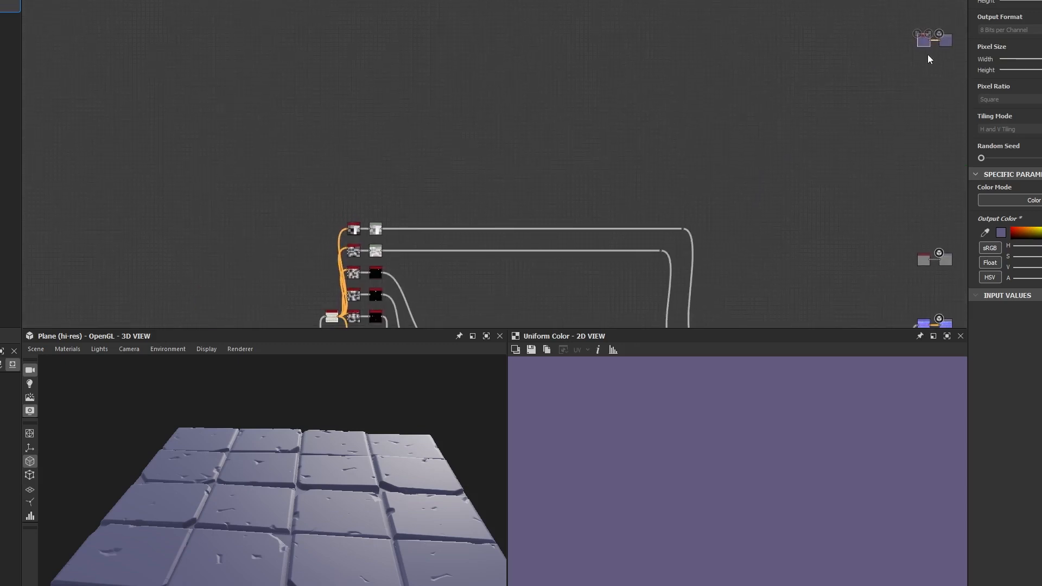
drag(905, 45, 355, 50)
scroll(367, 50, up, 7)
middle_drag(386, 51, 520, 107)
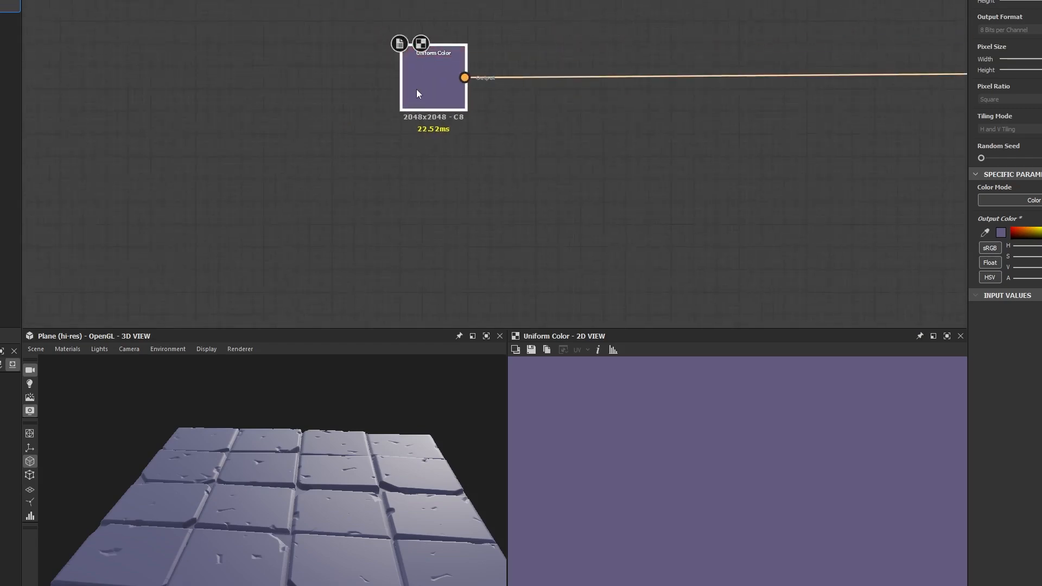
Set the output colour of the base colour's Uniform Color node to a terracotta orange-red.
click(581, 162)
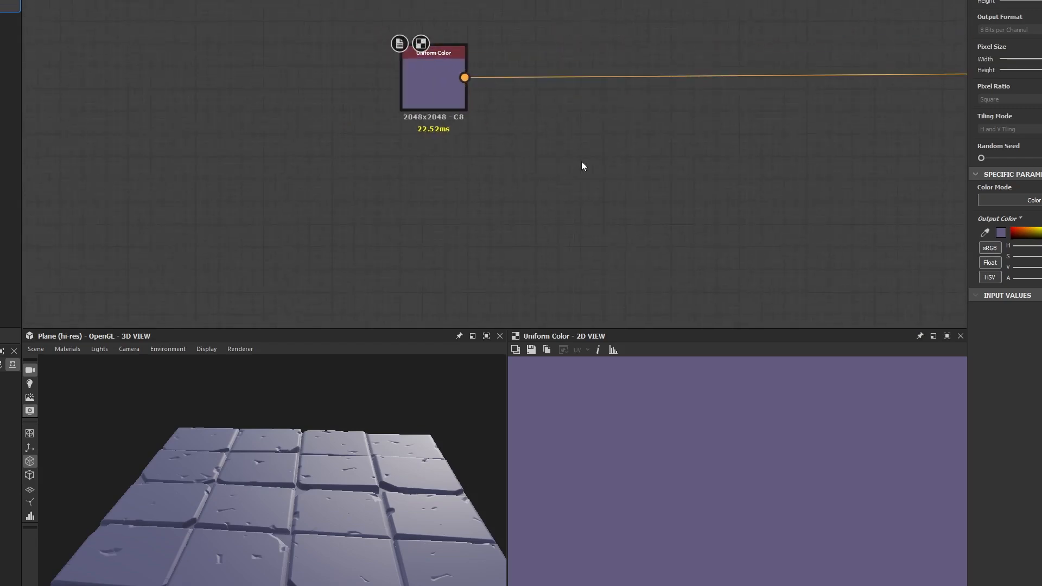
click(446, 83)
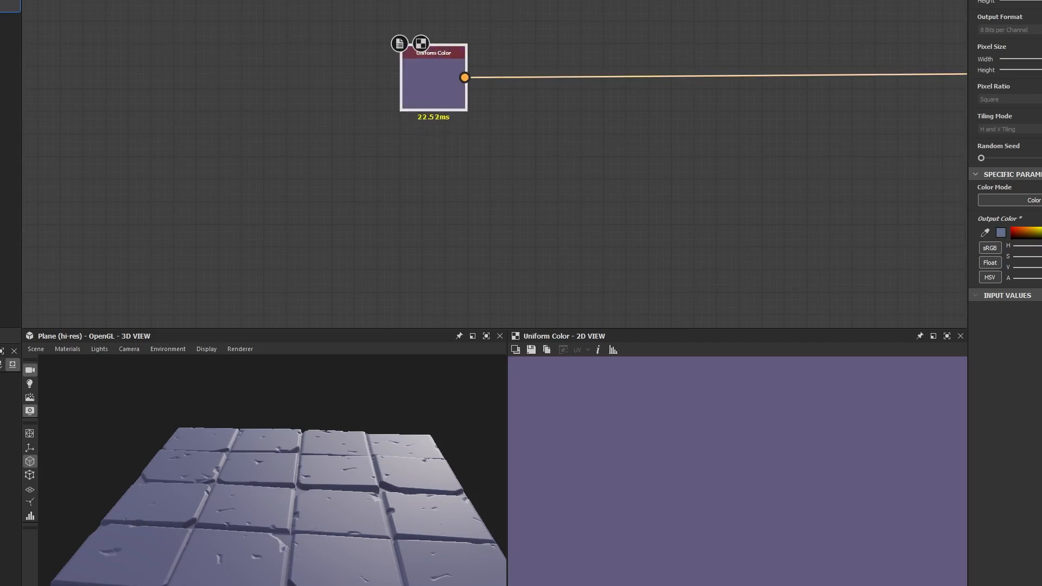
drag(1039, 246, 1041, 267)
drag(435, 510, 440, 565)
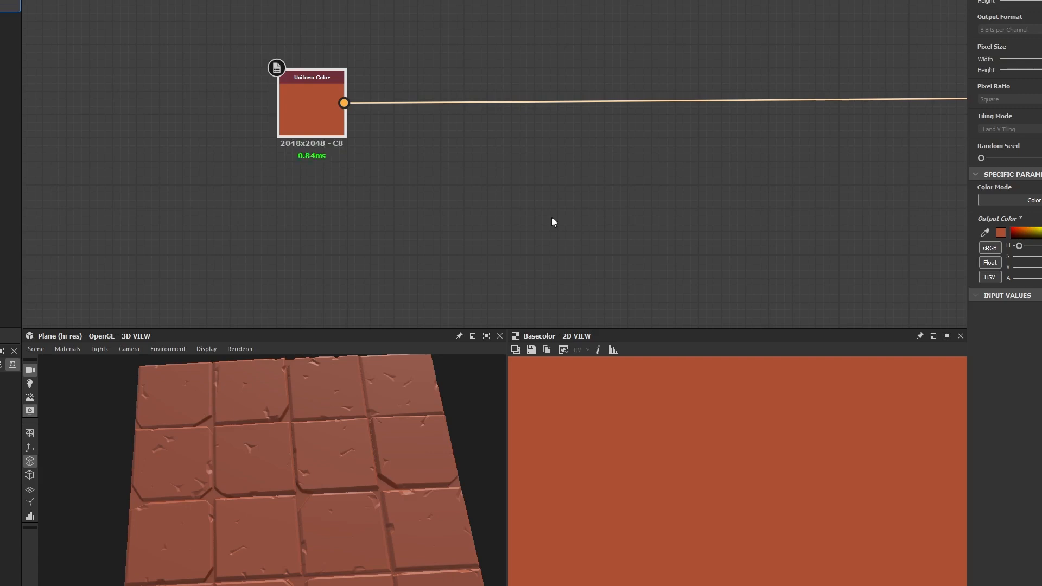
double_click(322, 121)
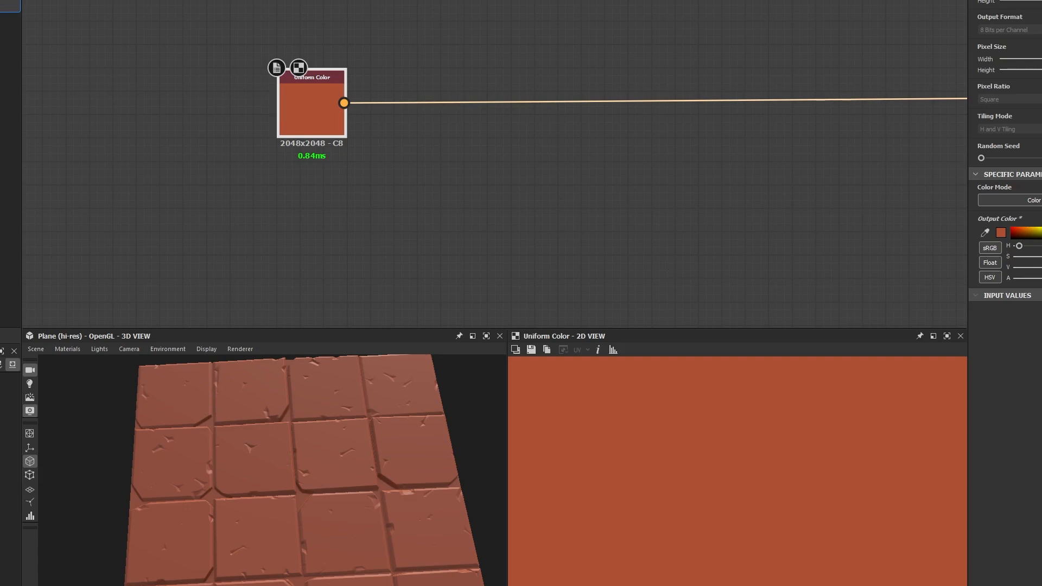
drag(1039, 267, 1039, 305)
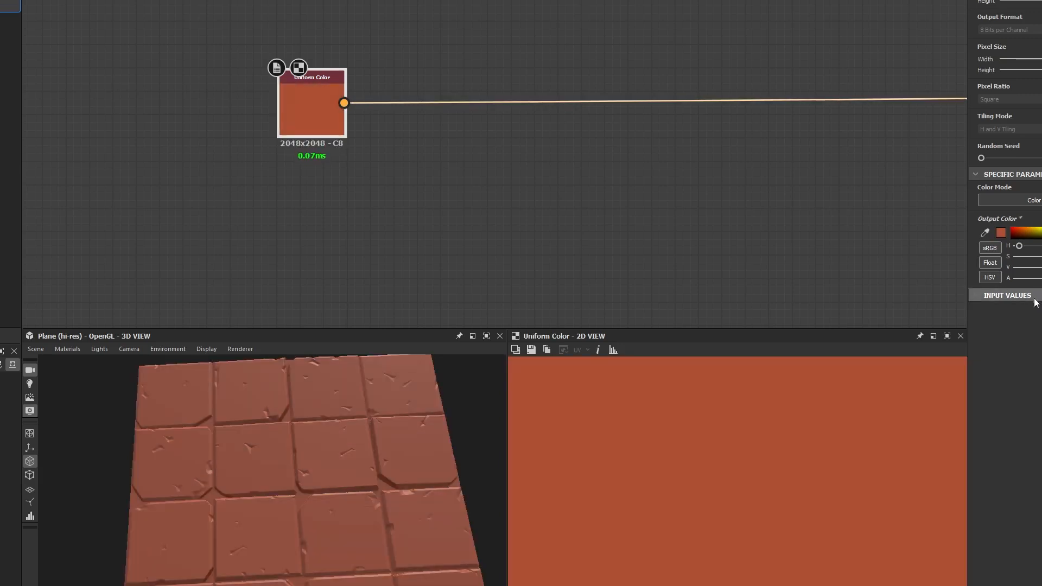
click(503, 180)
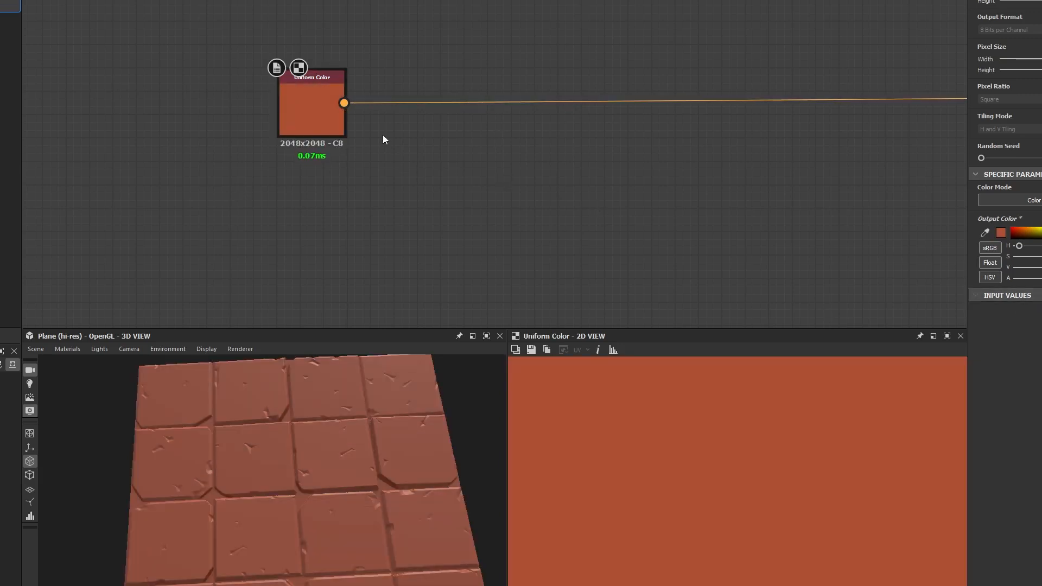
click(313, 124)
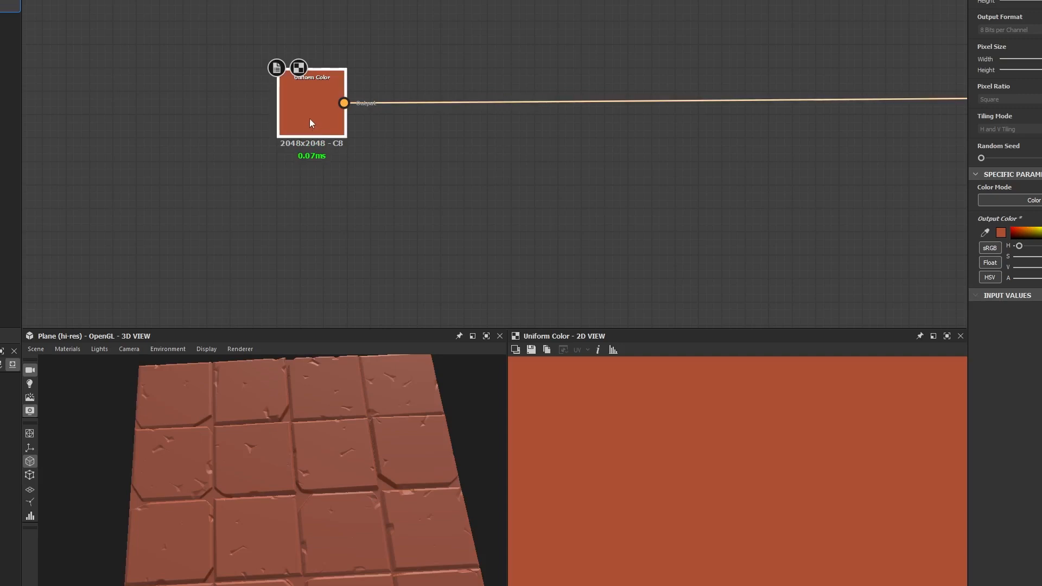
Examine the recoloured tiles in the 3D view, focusing on the gaps, edges and chipped corners between tiles.
scroll(272, 482, down, 5)
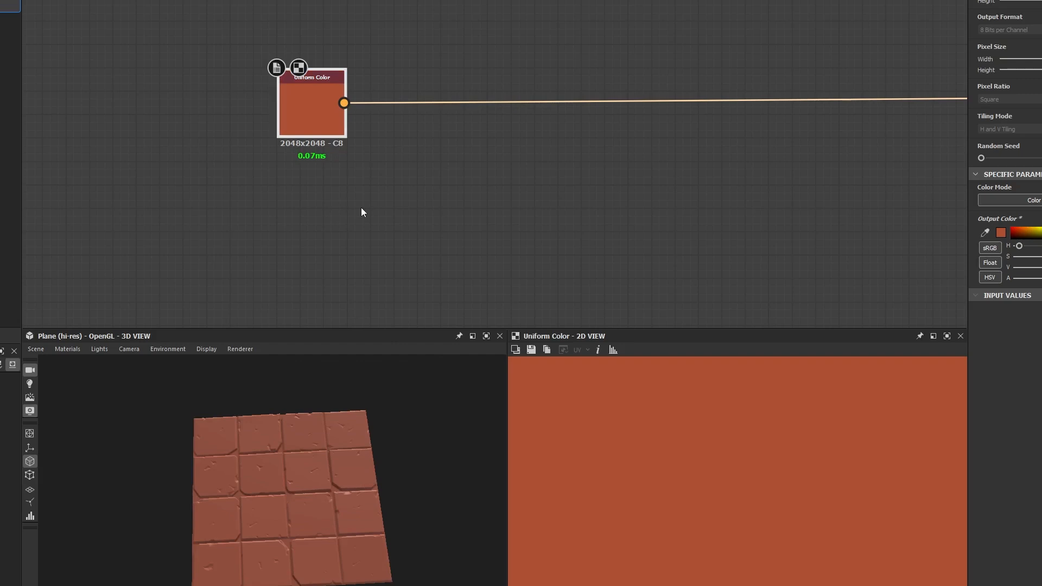
scroll(383, 221, down, 5)
mouse_move(384, 220)
middle_down()
mouse_move(437, 116)
mouse_move(414, 65)
middle_up()
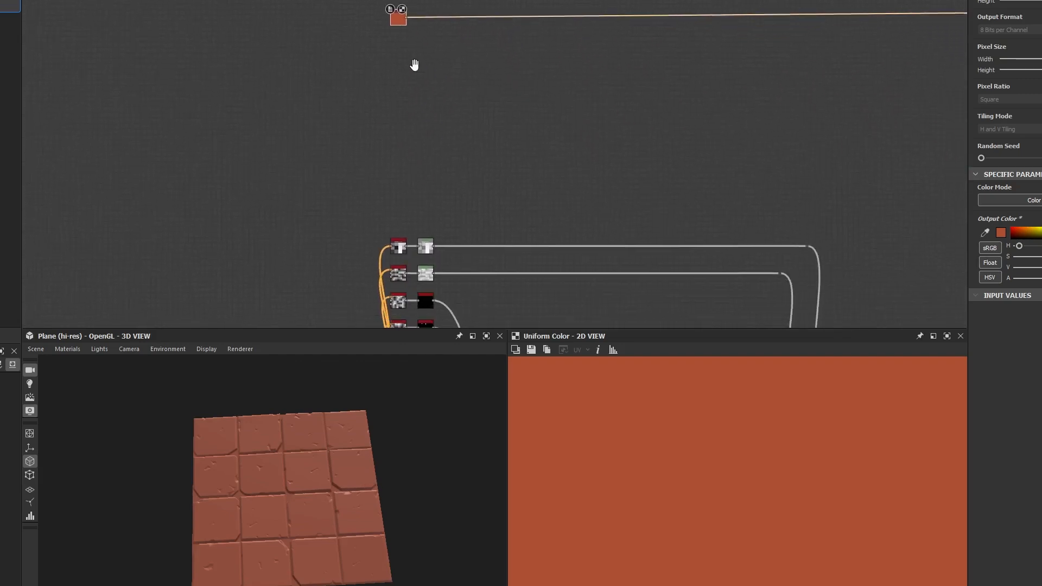
mouse_move(414, 200)
middle_down()
mouse_move(458, 75)
mouse_move(433, 128)
mouse_move(458, 213)
middle_up()
scroll(294, 467, up, 6)
scroll(229, 474, up, 5)
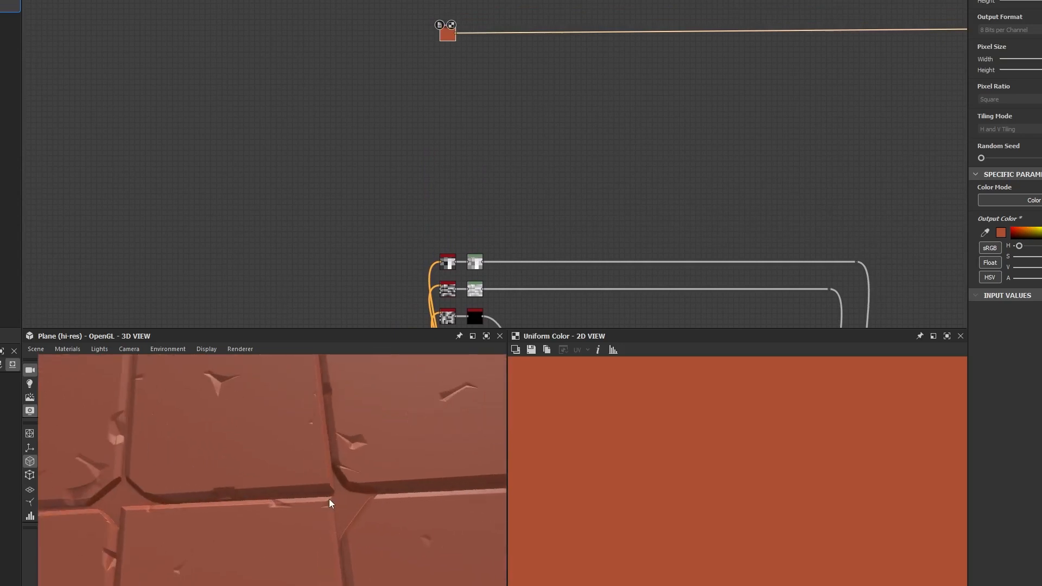
middle_drag(359, 457, 313, 444)
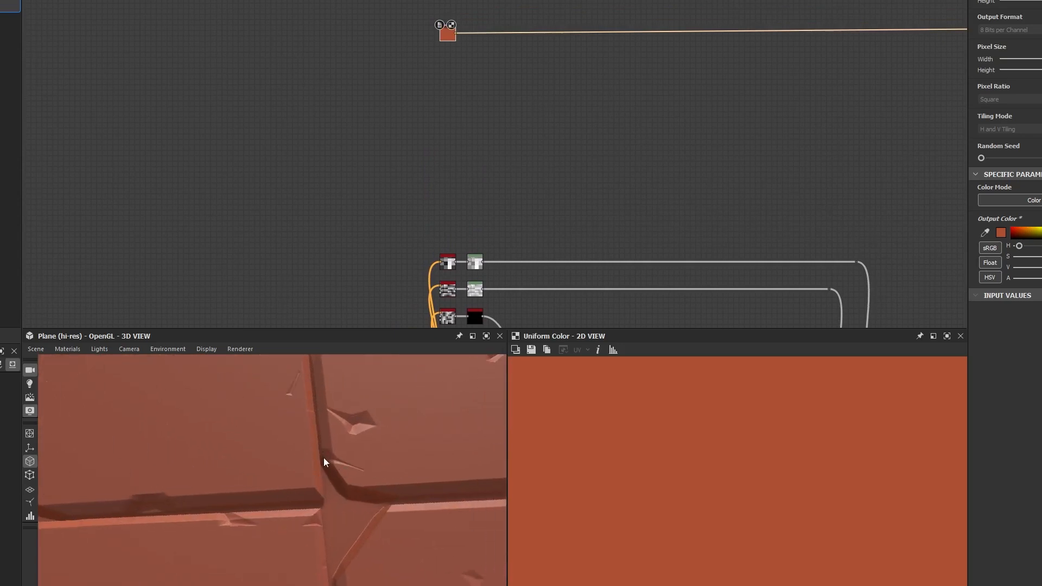
middle_drag(332, 510, 335, 526)
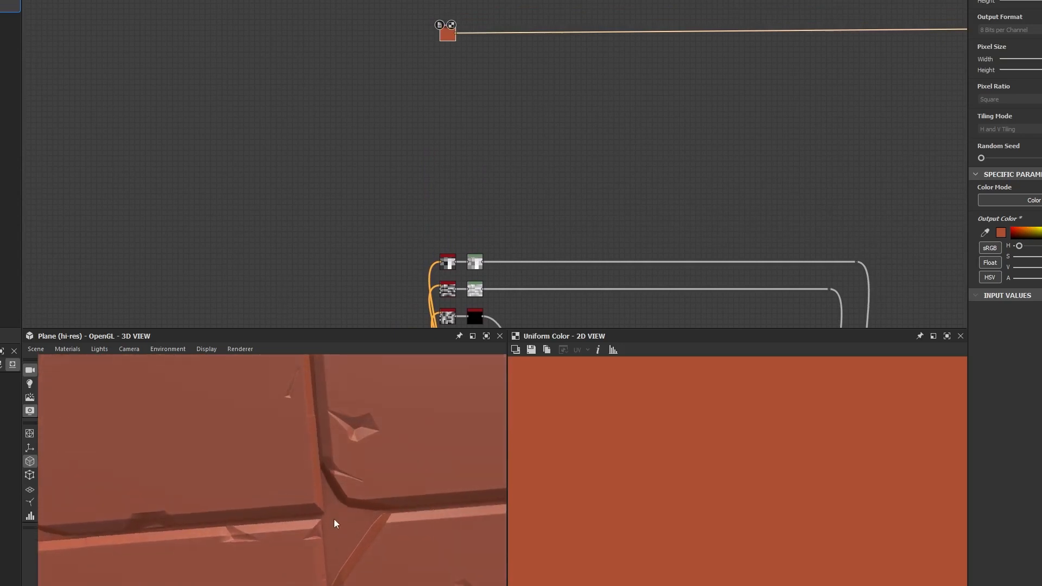
Preview the bevel Blend and the first corner-cutting Subtract Blend in the height graph to check how they separate tiles from gaps.
middle_drag(401, 290, 401, 54)
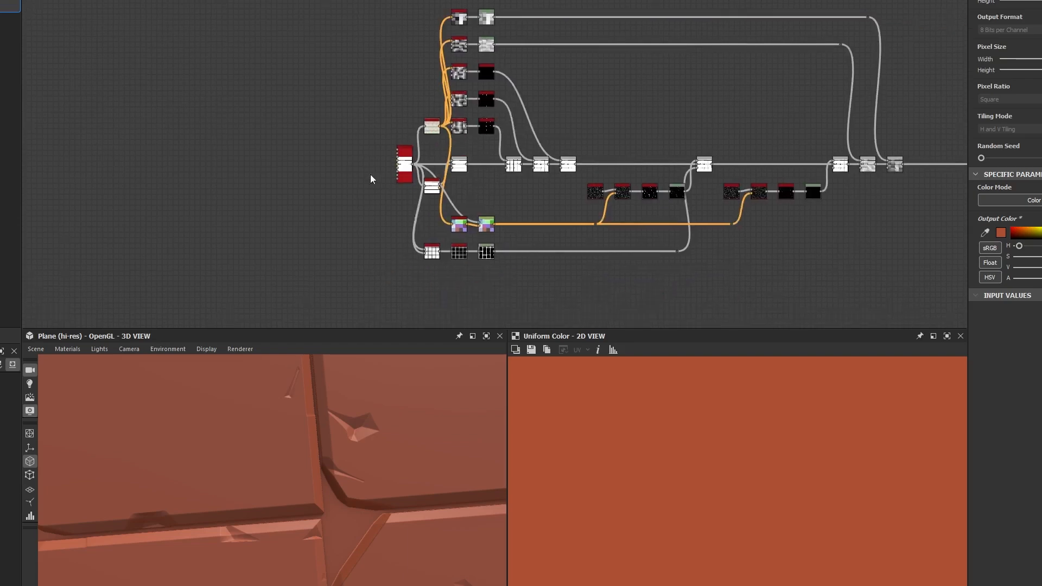
scroll(374, 172, up, 5)
double_click(580, 163)
click(715, 154)
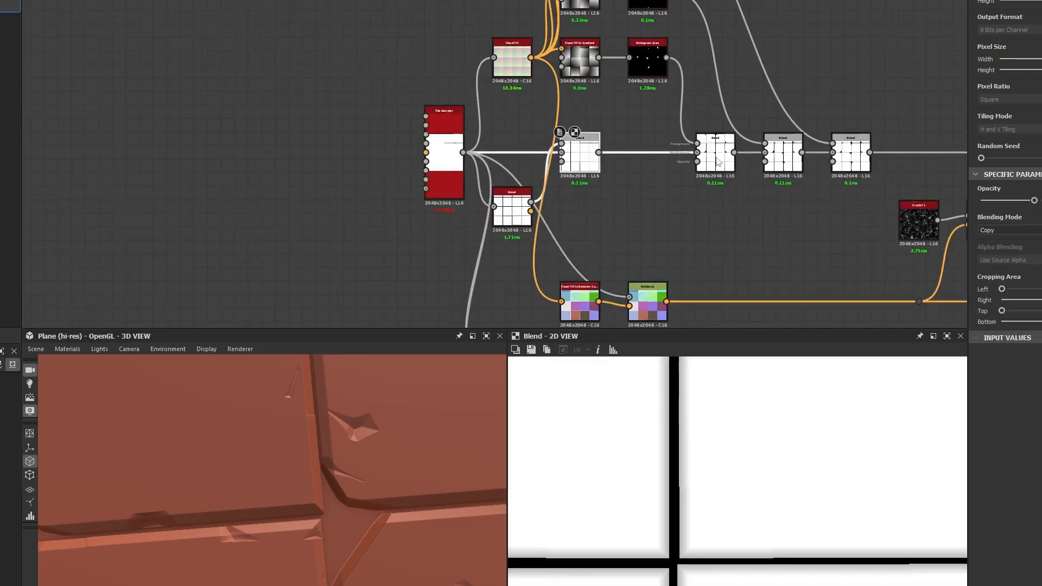
middle_drag(749, 202, 700, 174)
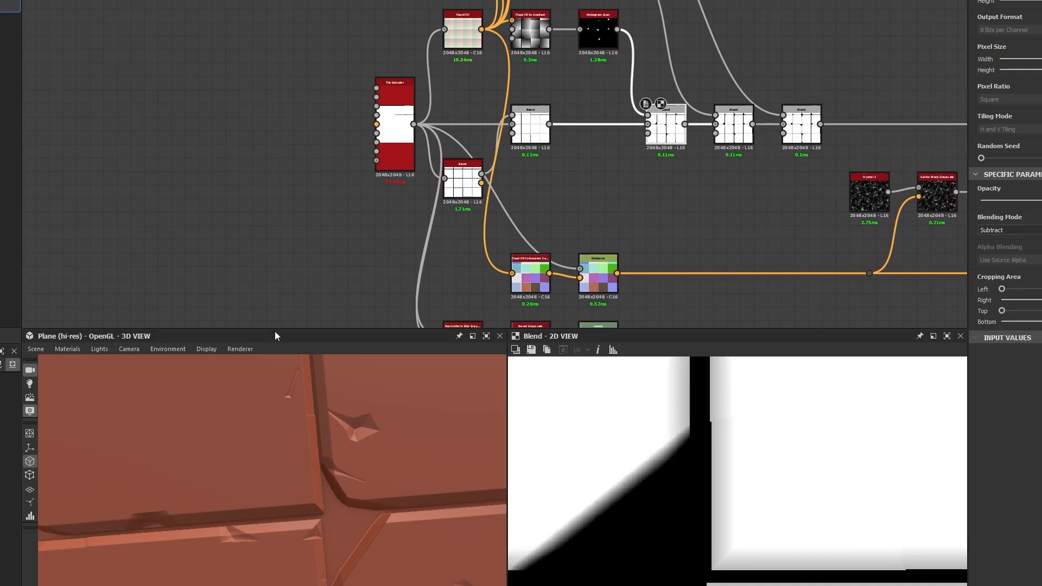
scroll(578, 96, down, 2)
scroll(577, 96, down, 3)
middle_drag(648, 71, 599, 259)
middle_drag(586, 133, 340, 196)
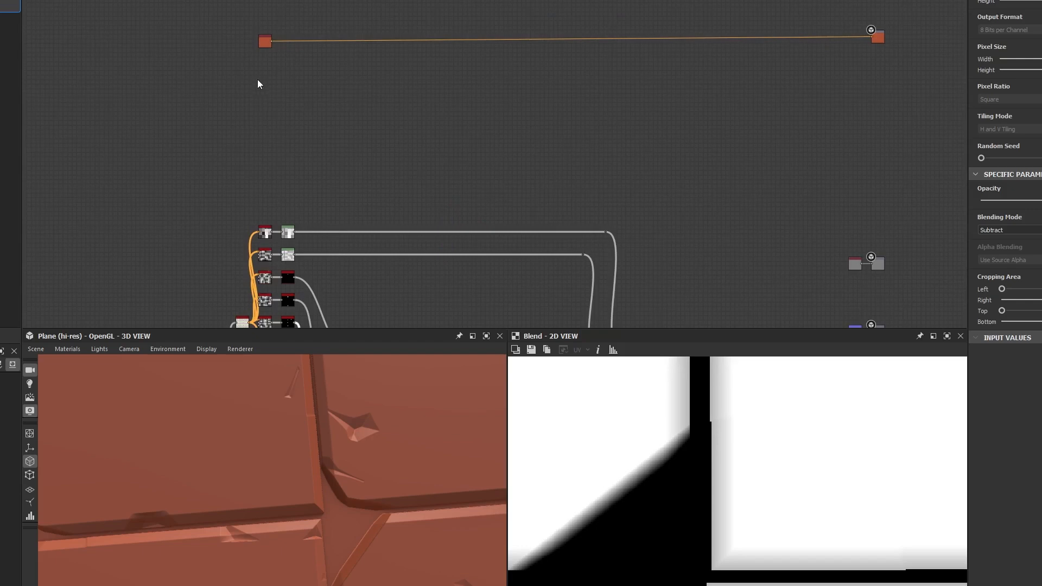
middle_drag(439, 220, 434, 81)
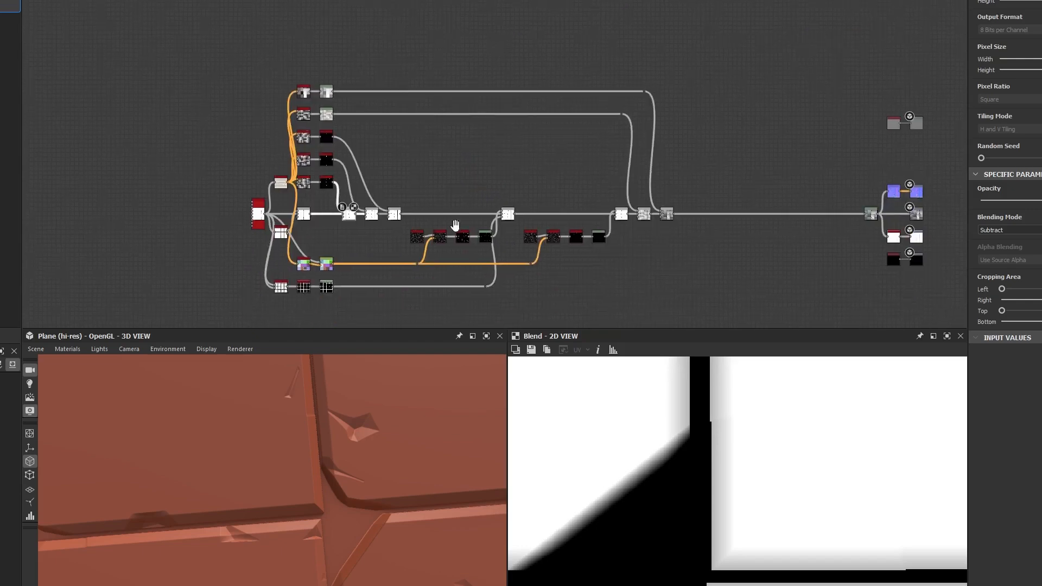
Compare the gap mask from the blurred, inverted Levels node with the corner-cutting Blend outputs, tracing the chain to its third Subtract Blend.
scroll(328, 201, up, 5)
double_click(465, 156)
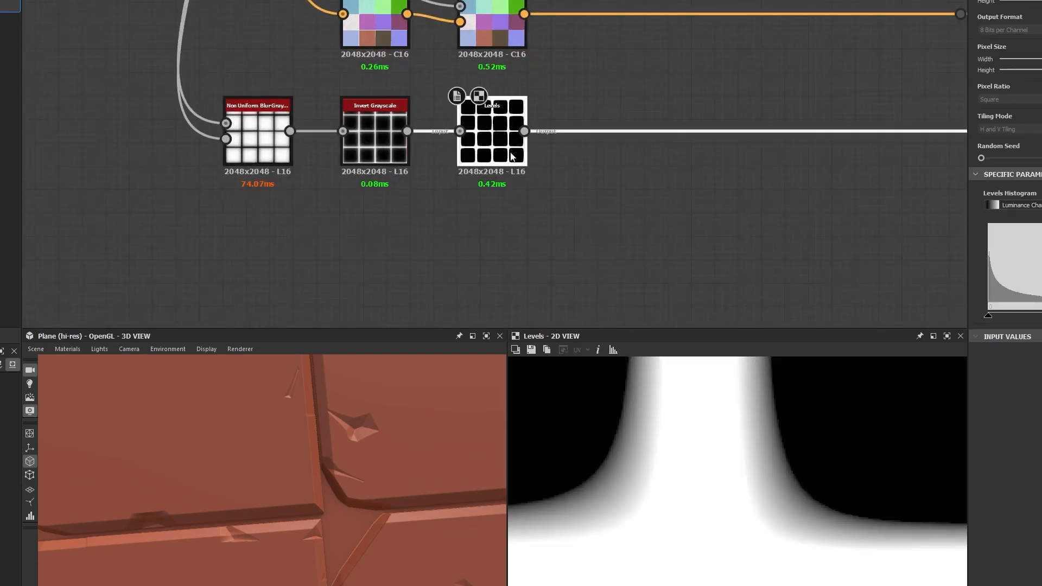
scroll(568, 117, down, 5)
middle_drag(575, 72, 553, 207)
middle_drag(547, 81, 544, 141)
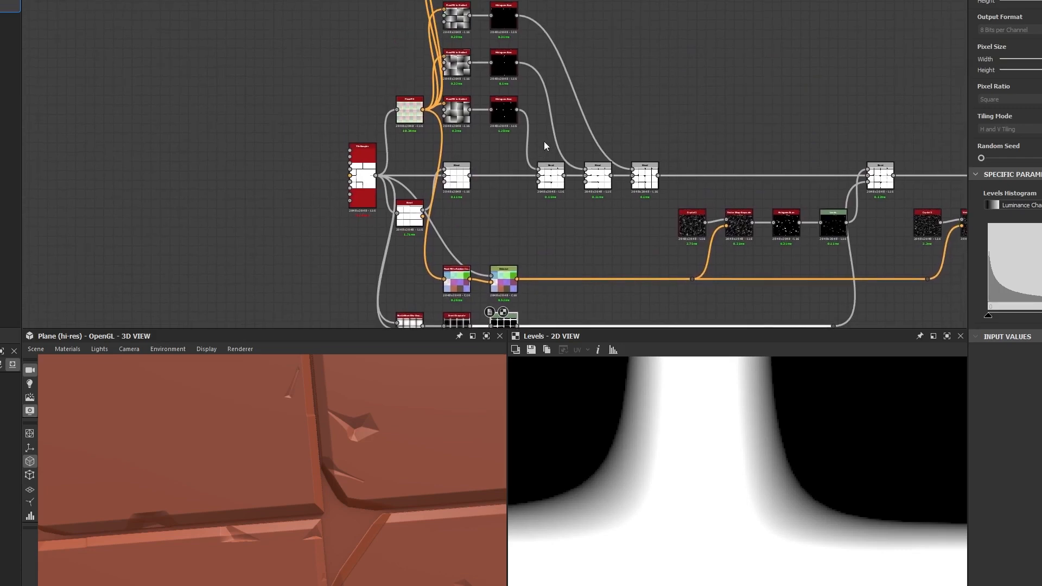
double_click(548, 185)
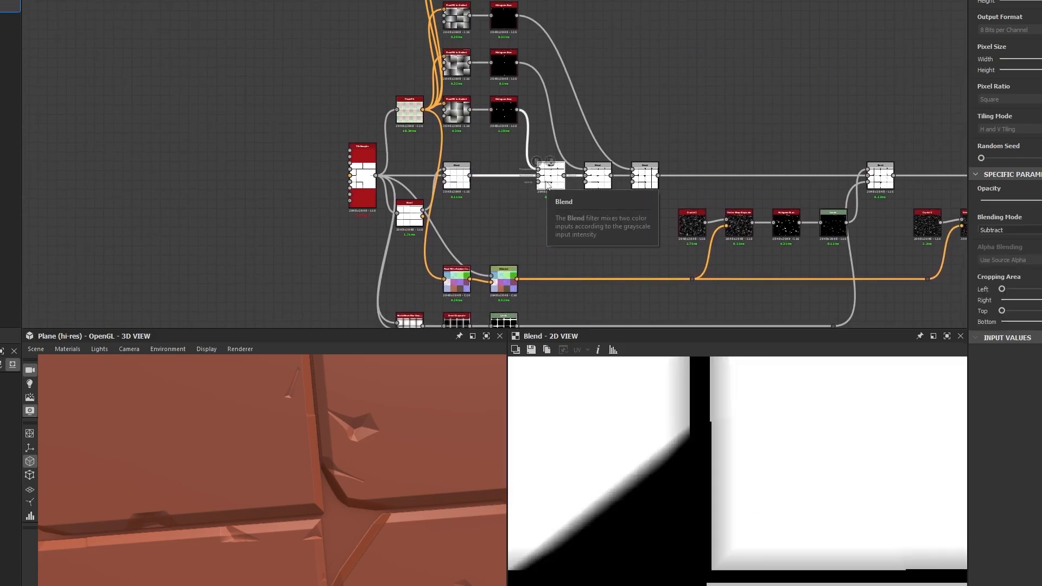
click(640, 183)
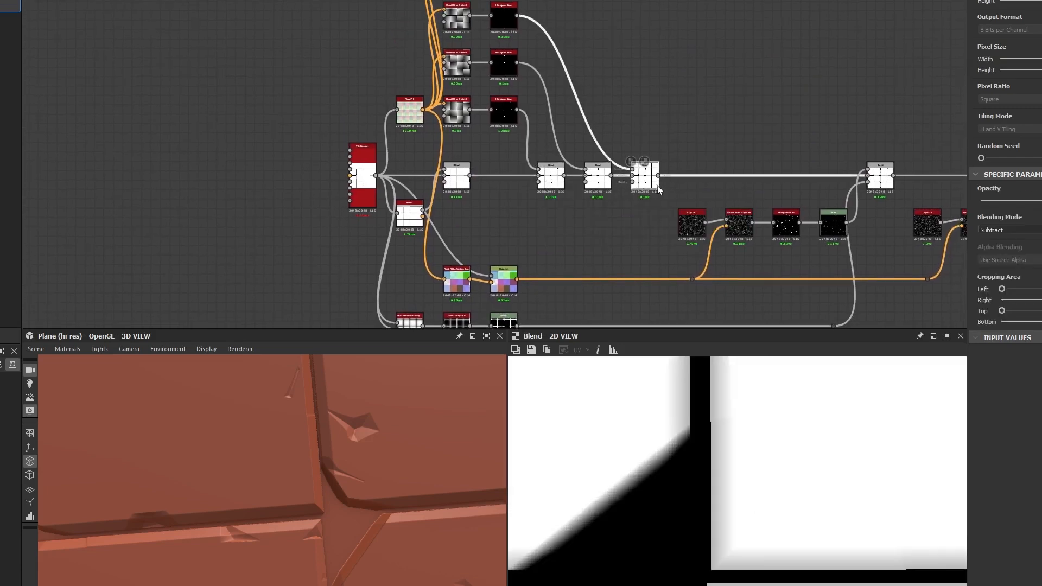
scroll(635, 183, up, 5)
scroll(658, 131, down, 3)
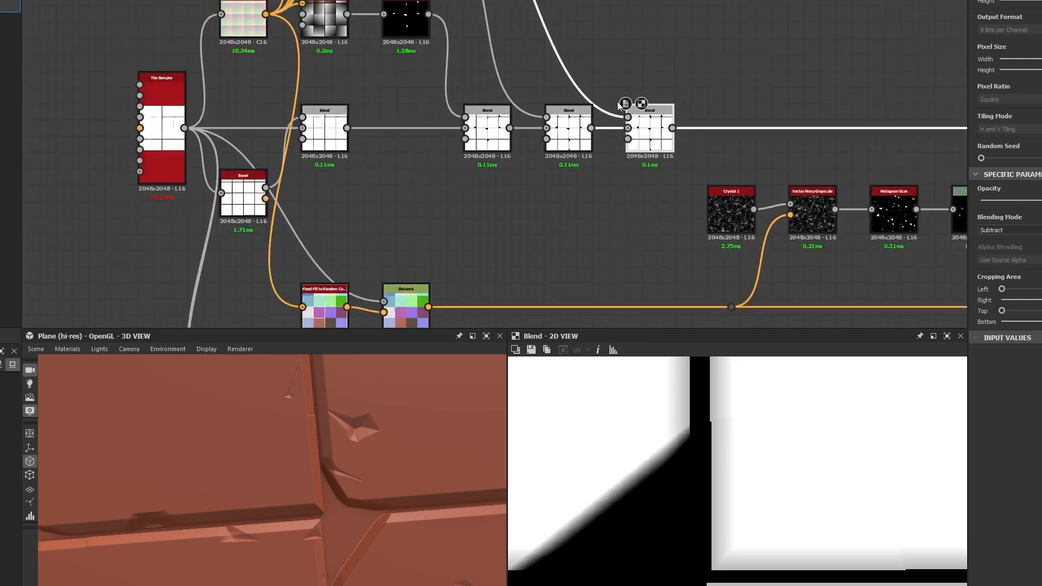
middle_drag(603, 89, 590, 161)
scroll(584, 103, down, 2)
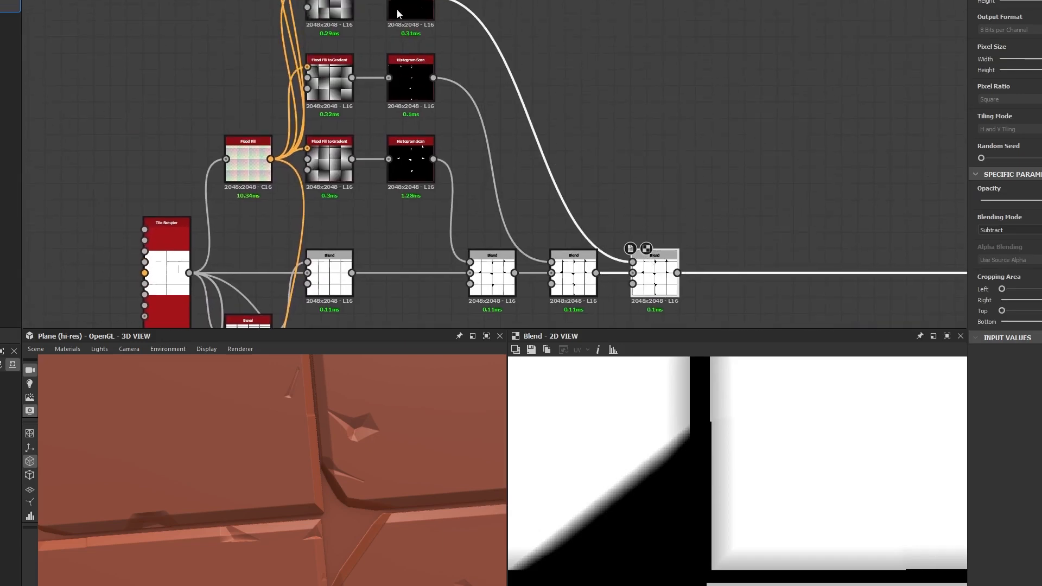
scroll(584, 216, down, 3)
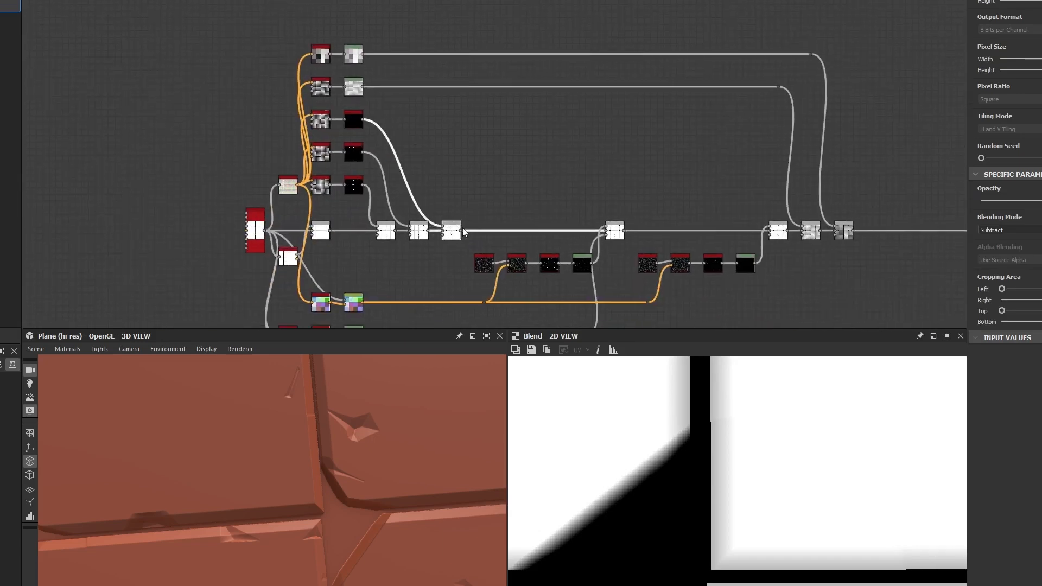
Add a Histogram Scan node fed by the output of the third corner-cutting Subtract Blend.
scroll(456, 231, up, 4)
drag(454, 220, 563, 50)
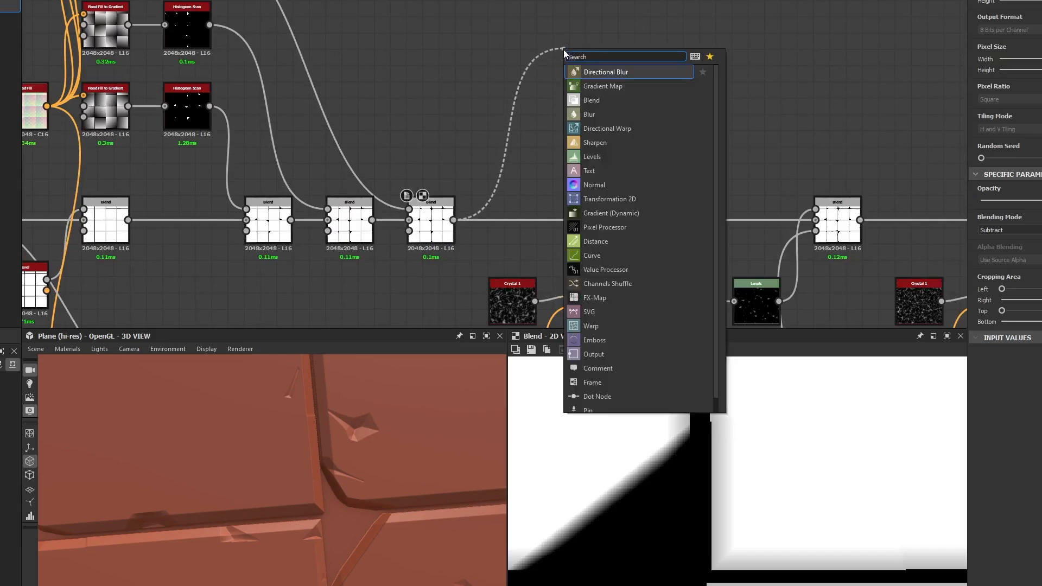
text(scan)
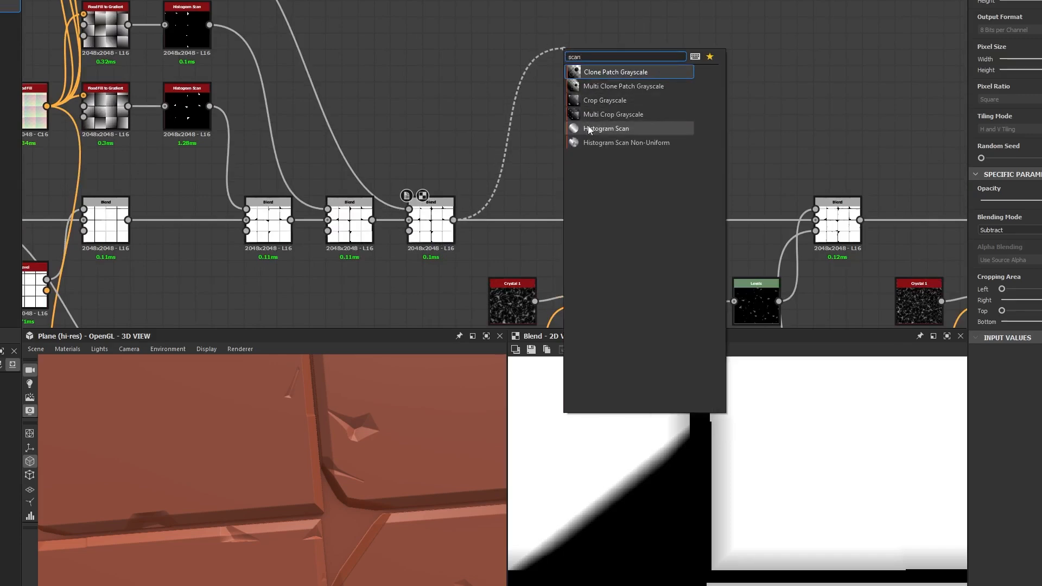
click(590, 130)
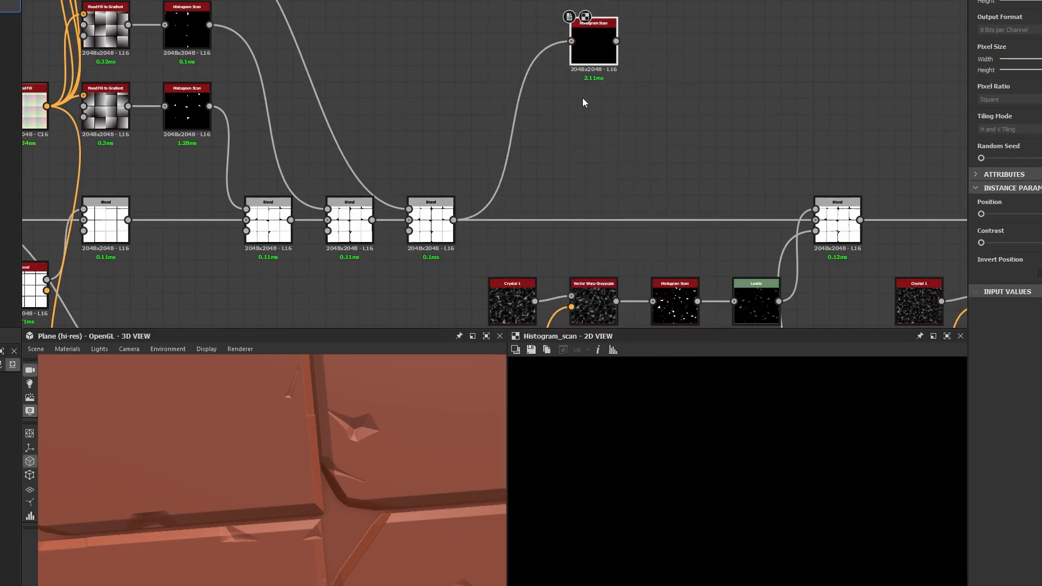
Move the new Histogram Scan node up out of the height graph, just below the base colour connection.
middle_drag(597, 96, 640, 239)
scroll(640, 239, down, 5)
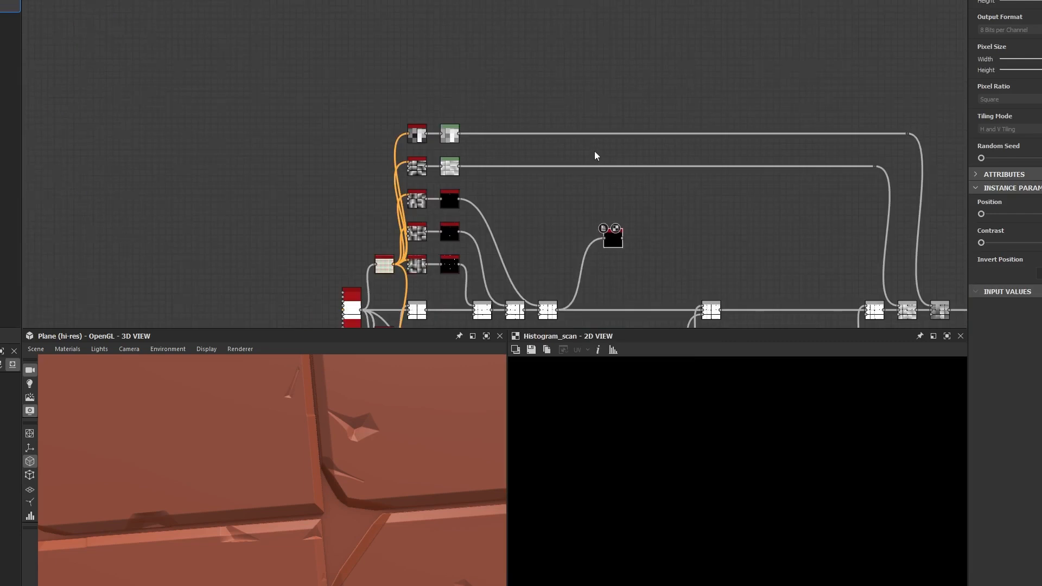
drag(593, 247, 571, 52)
scroll(570, 51, up, 3)
middle_drag(516, 4, 511, 123)
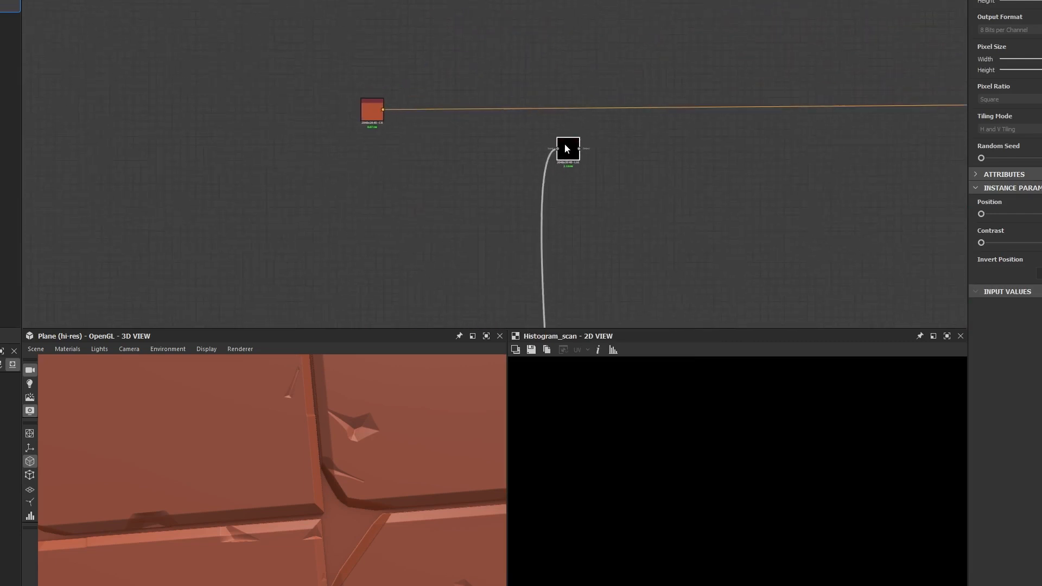
scroll(600, 158, down, 2)
middle_drag(600, 158, 569, 69)
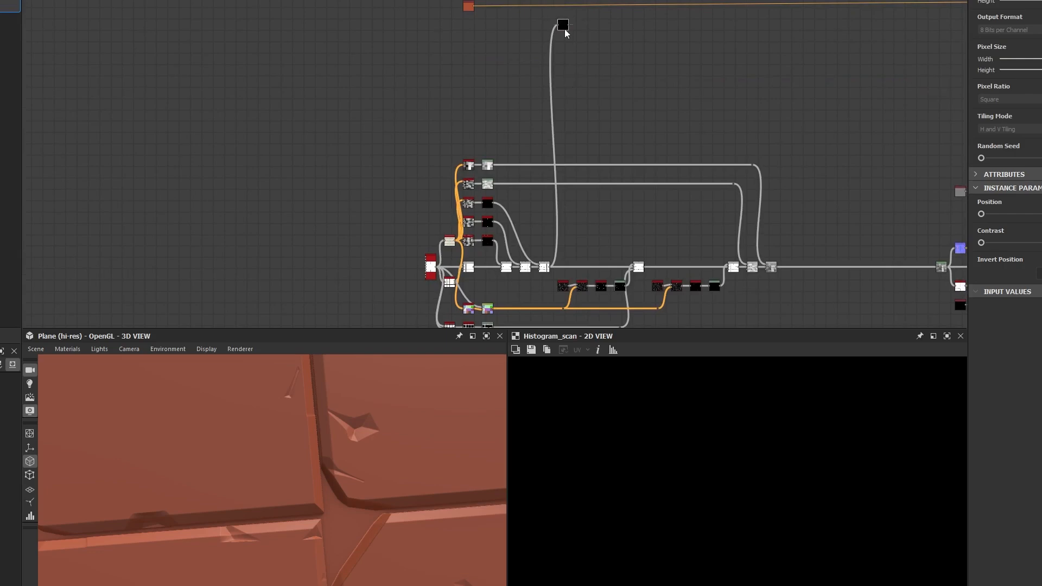
Nudge the Histogram Scan node slightly upward and bring the terracotta Uniform Color node close beside it.
scroll(570, 185, up, 4)
scroll(570, 185, up, 2)
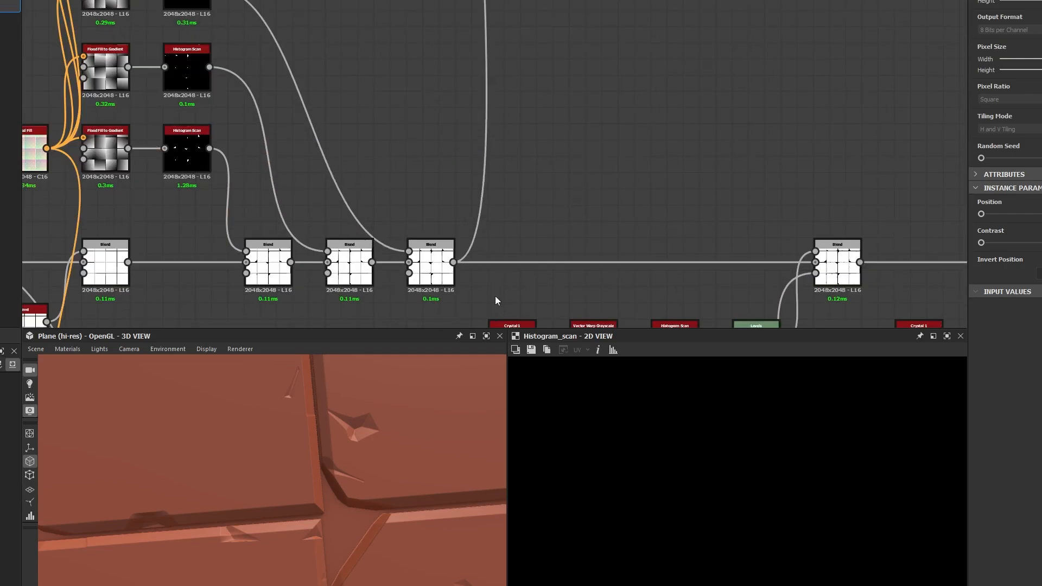
middle_drag(493, 70, 500, 229)
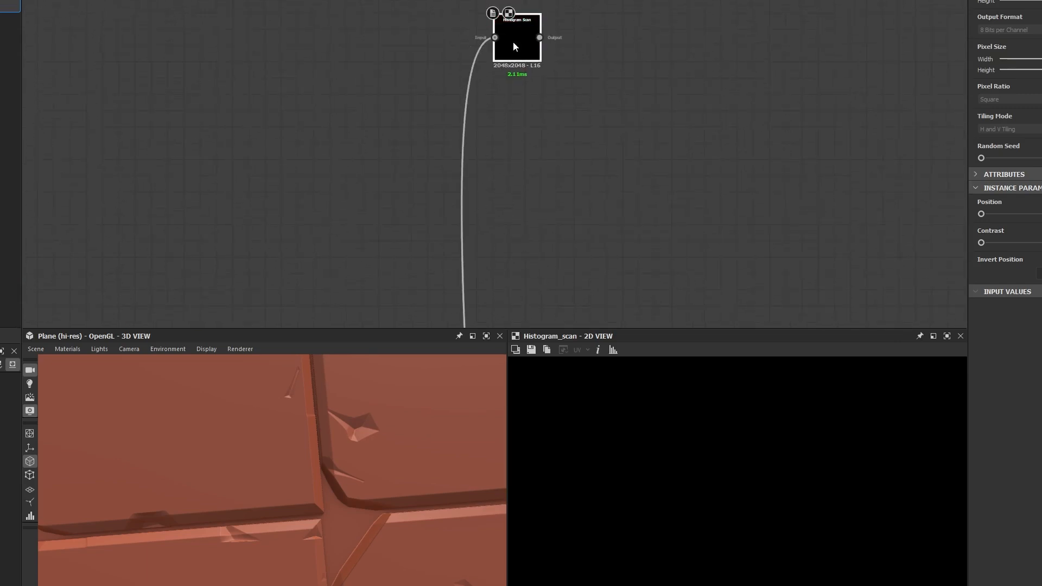
middle_drag(514, 47, 535, 117)
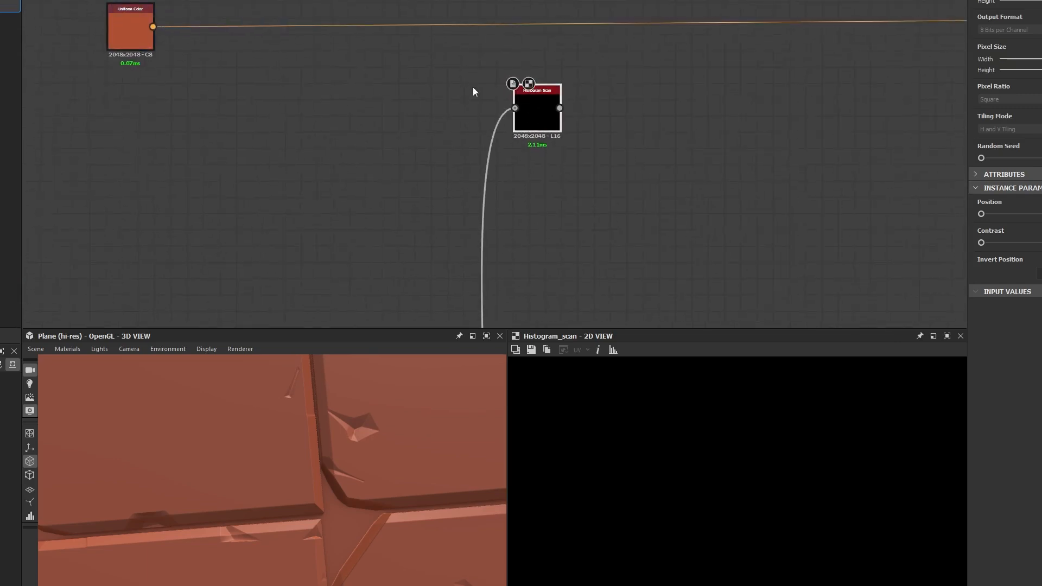
drag(528, 92, 529, 76)
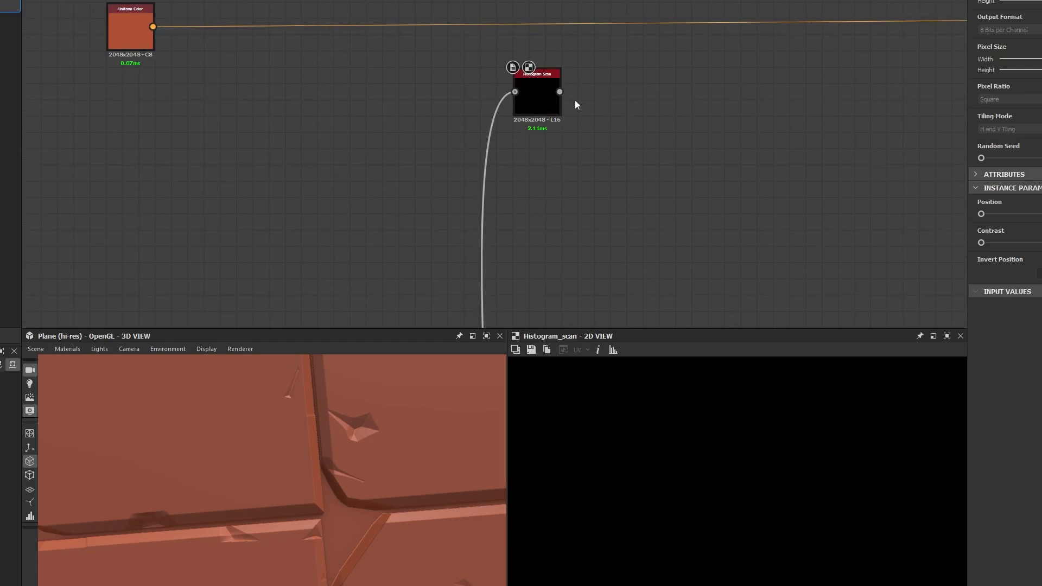
drag(141, 42, 482, 42)
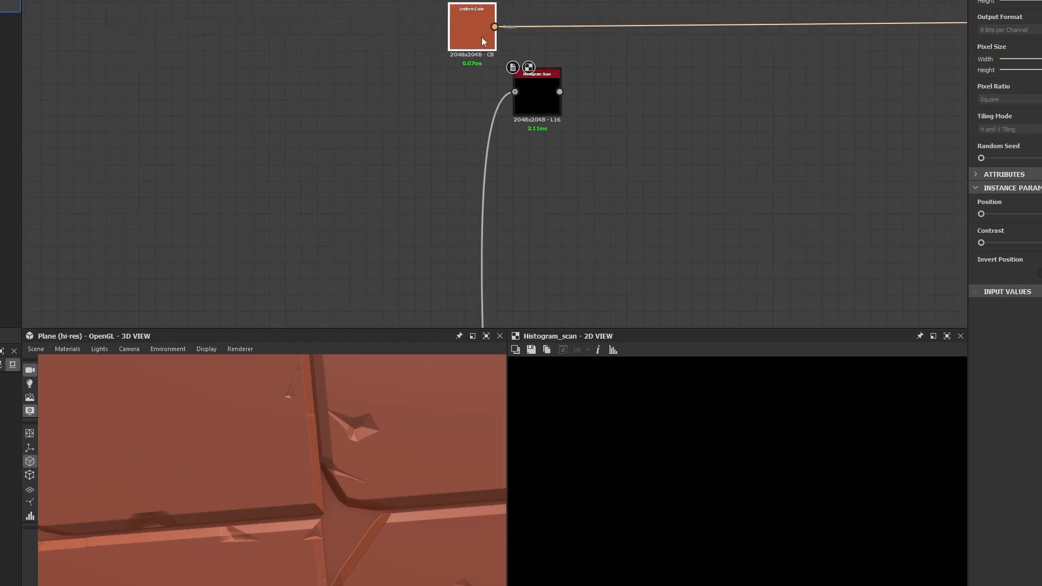
Raise the new Histogram Scan's Position until the tiles are white and the gaps and cut corners stay black.
click(535, 82)
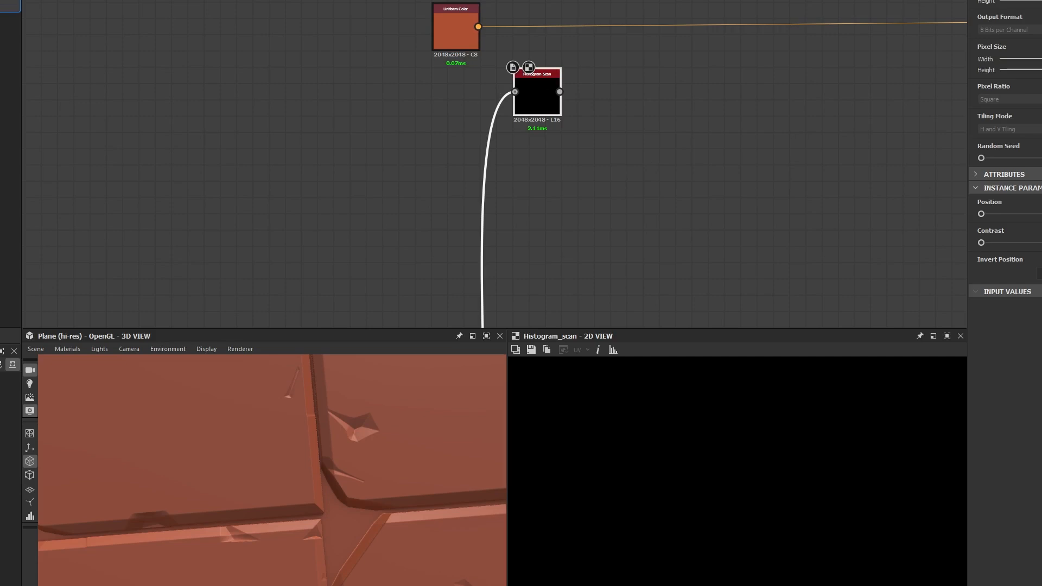
click(1041, 213)
scroll(736, 481, down, 6)
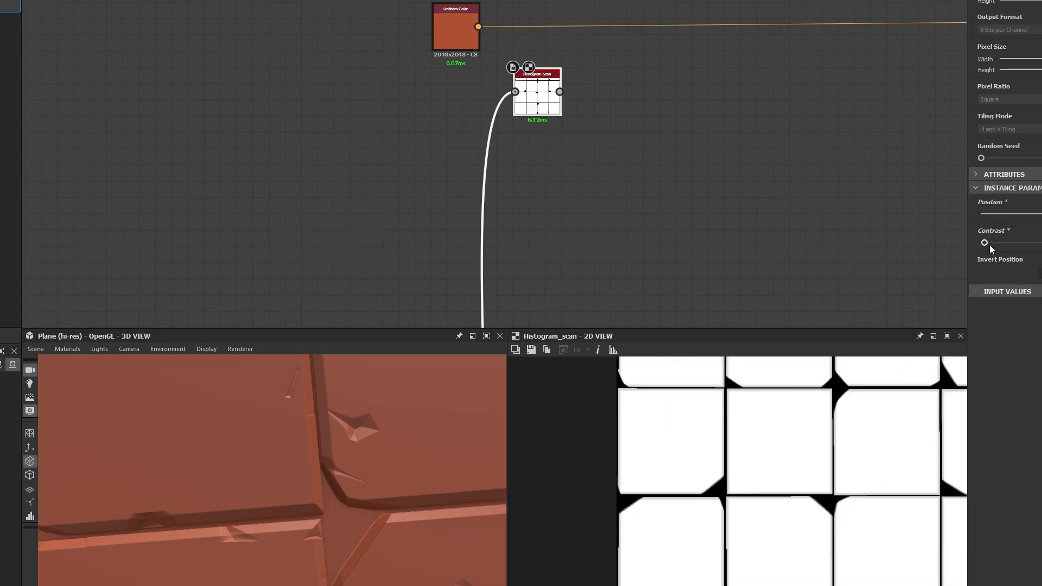
Try a high Contrast on the Histogram Scan, inspect the mask's hard edges at a cut corner, and reset the Contrast to zero.
drag(981, 242, 1041, 242)
scroll(749, 475, up, 5)
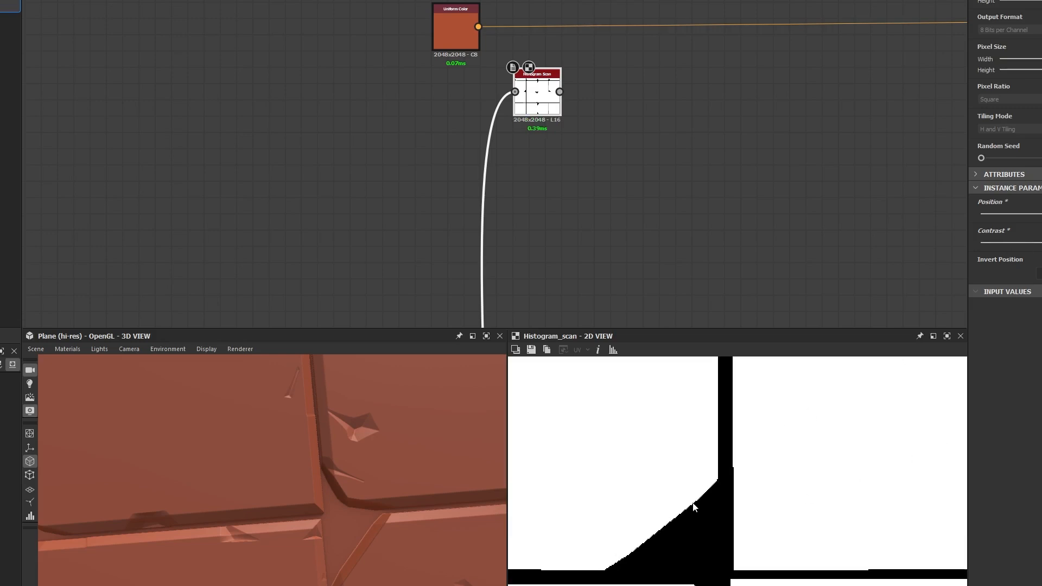
scroll(721, 476, up, 5)
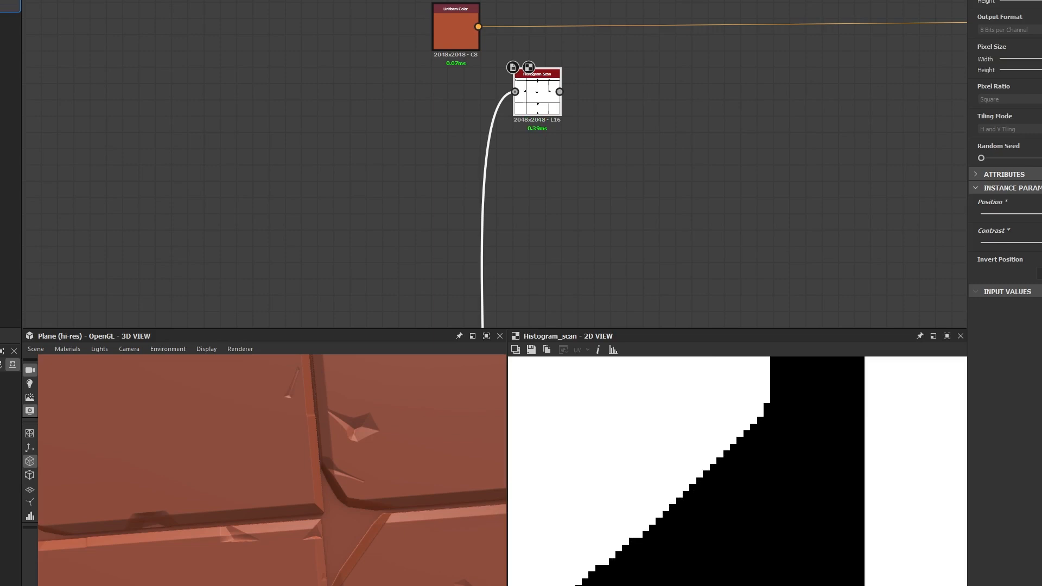
scroll(706, 401, down, 4)
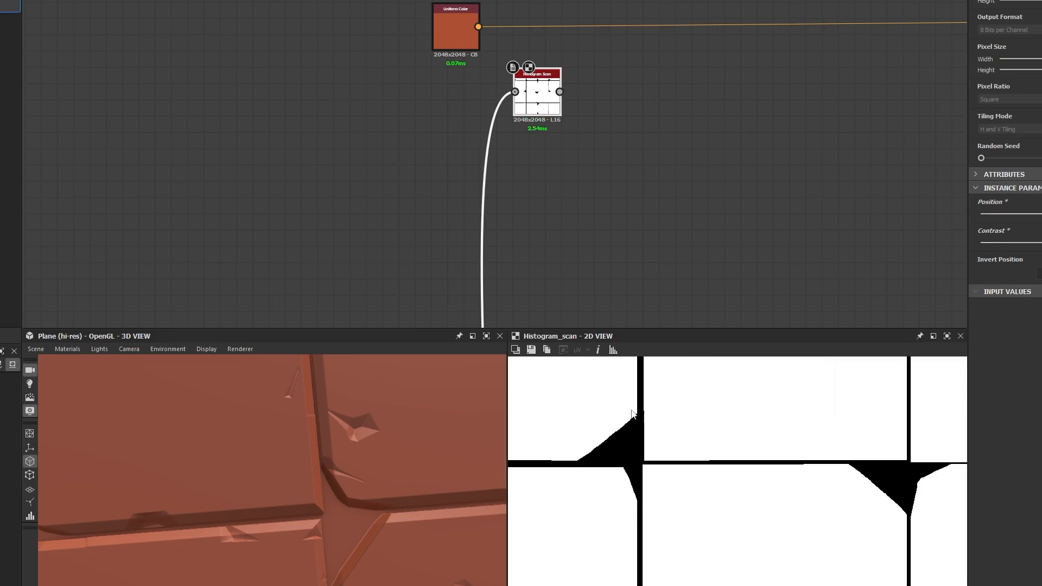
scroll(743, 391, up, 2)
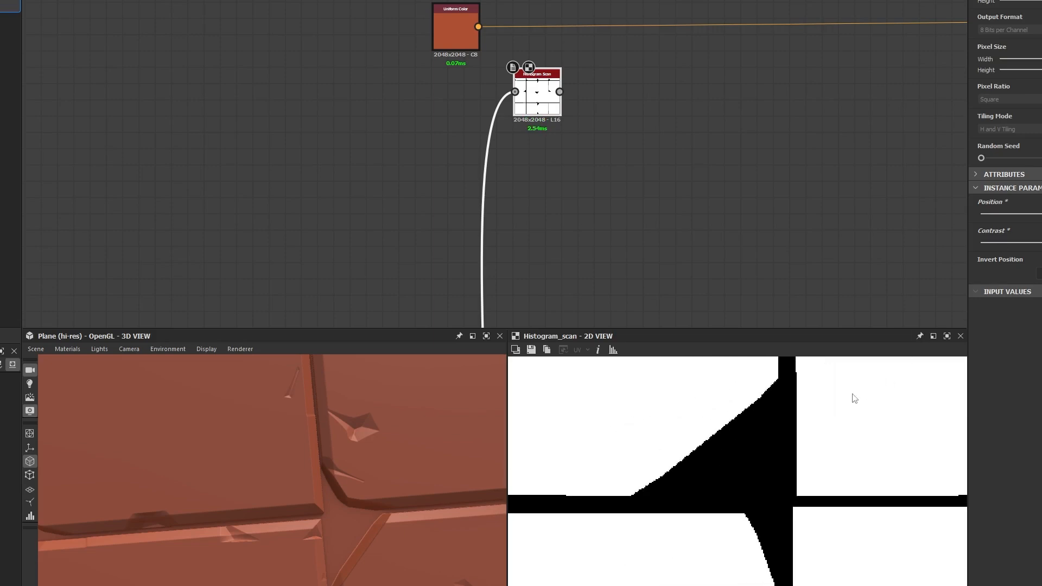
key(Return)
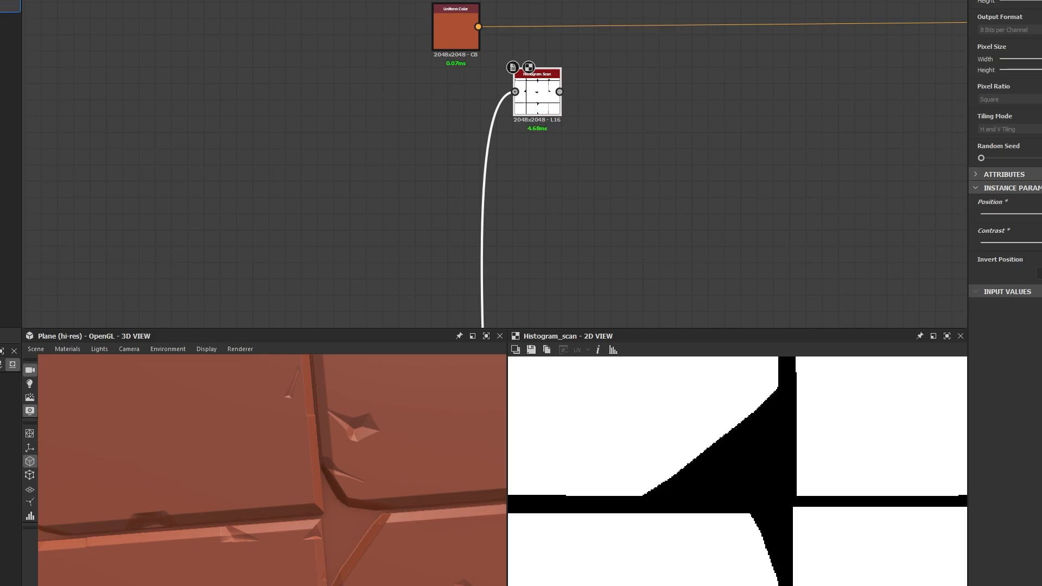
drag(1041, 244, 962, 258)
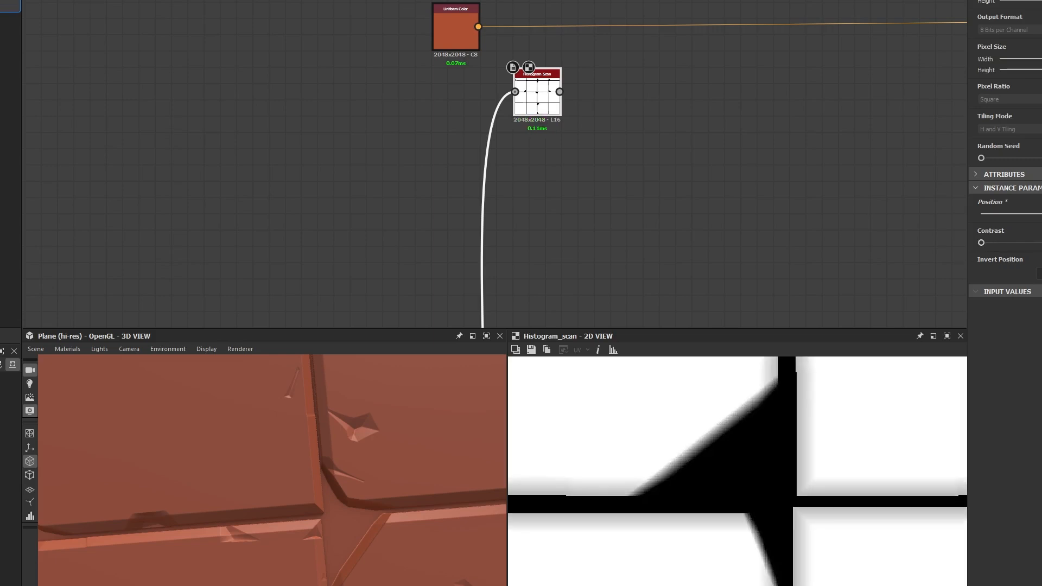
Examine the soft gradient pixels along the cut corner's edge in the Histogram Scan mask up close.
scroll(640, 453, up, 3)
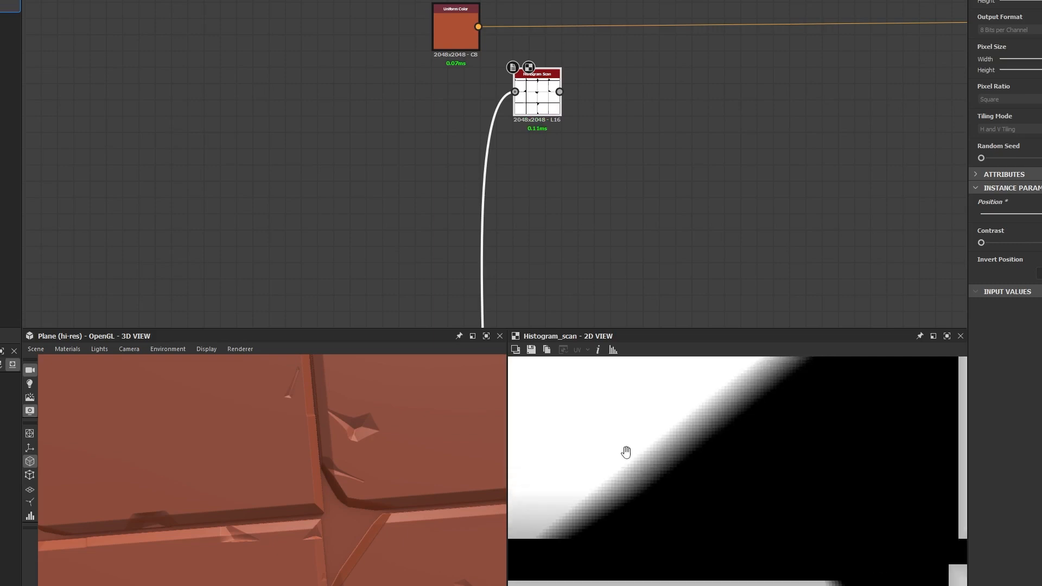
scroll(624, 450, up, 5)
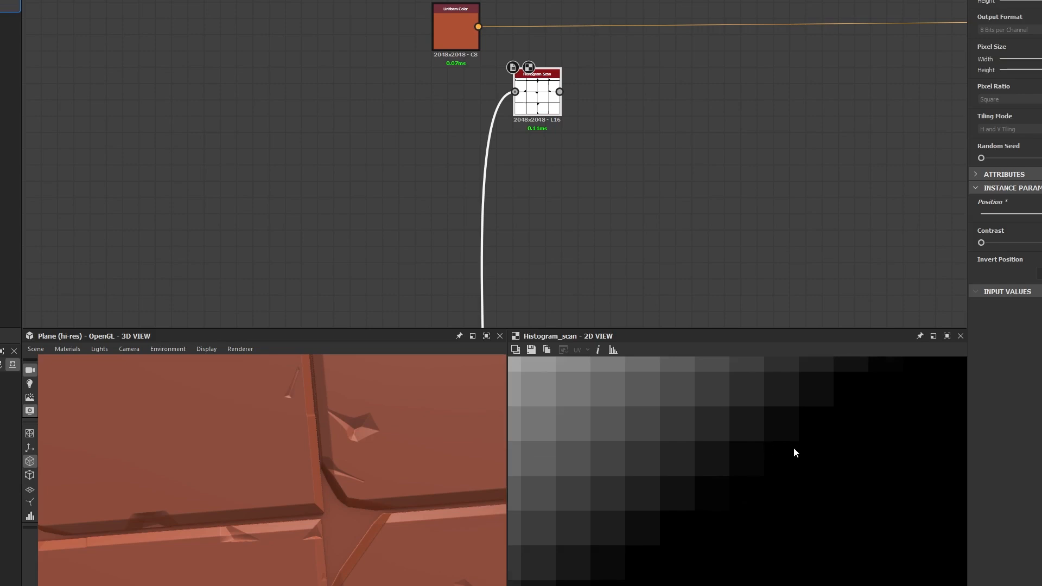
middle_drag(793, 447, 617, 472)
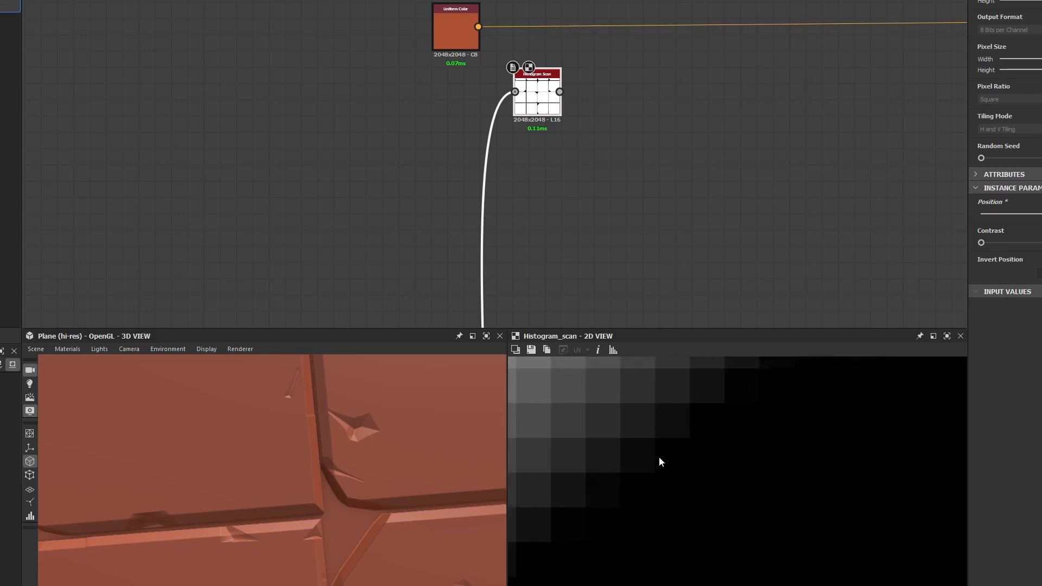
scroll(649, 443, down, 8)
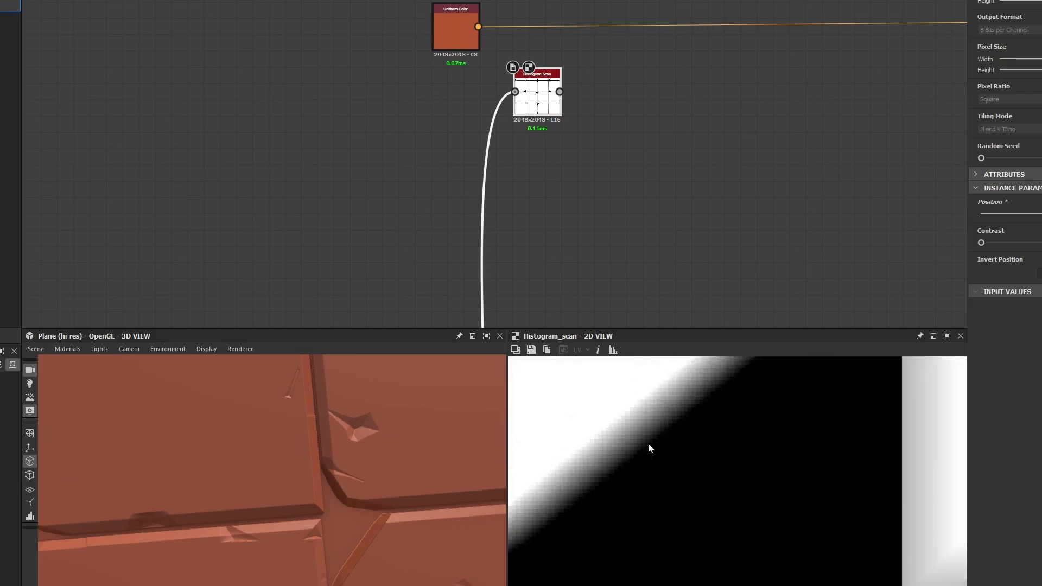
Raise the Histogram Scan's Contrast to harden the mask edges, comparing it with zero Contrast up close at the cut corner.
drag(981, 242, 1039, 244)
scroll(610, 444, up, 5)
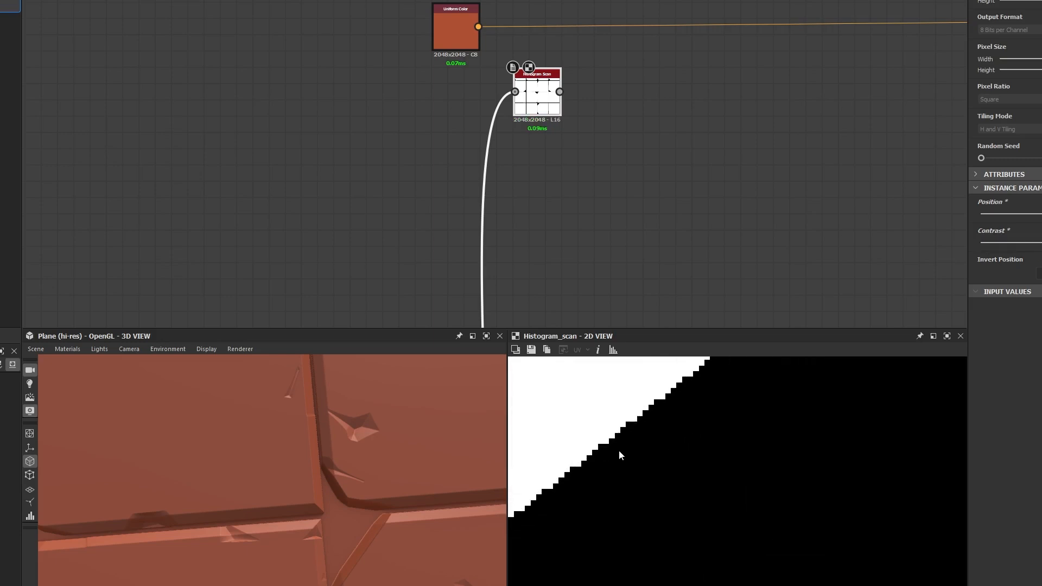
key(ctrl+z)
scroll(724, 428, up, 4)
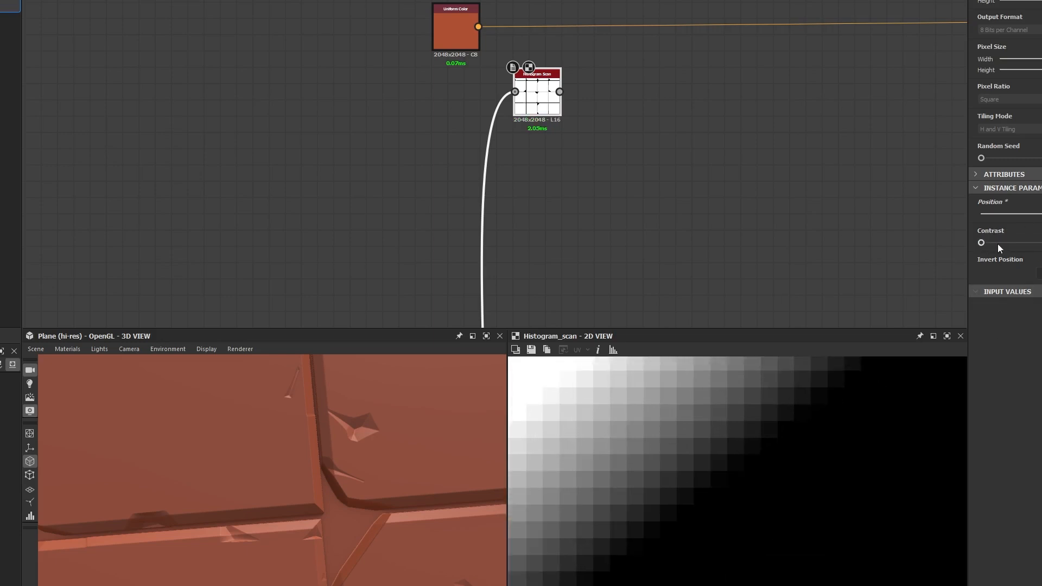
drag(982, 243, 1039, 244)
key(ctrl+z)
drag(981, 242, 1040, 244)
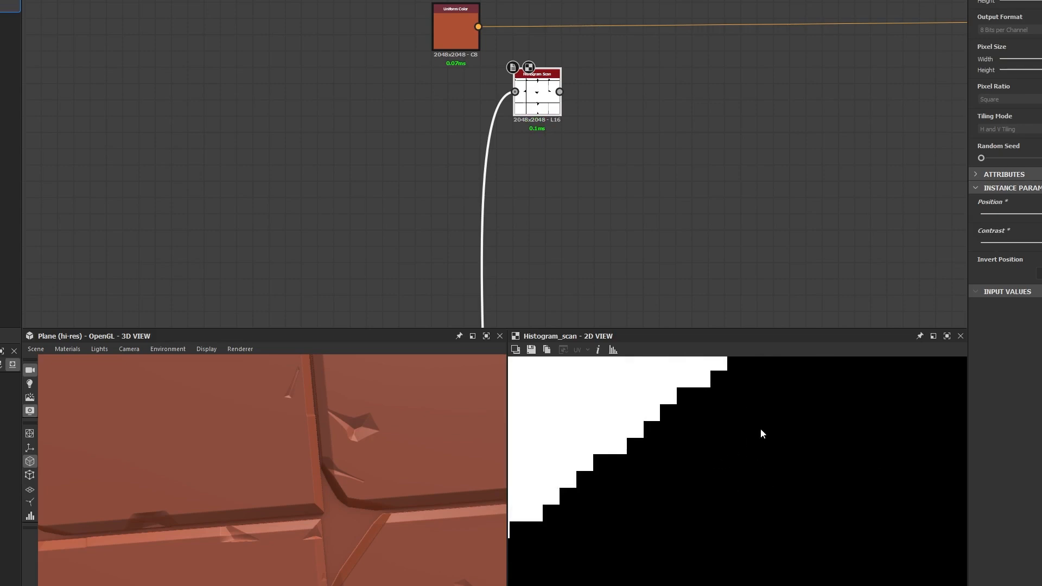
Add a Blend node that takes the terracotta Uniform Color as its Background input.
middle_drag(651, 75, 579, 164)
drag(617, 61, 600, 128)
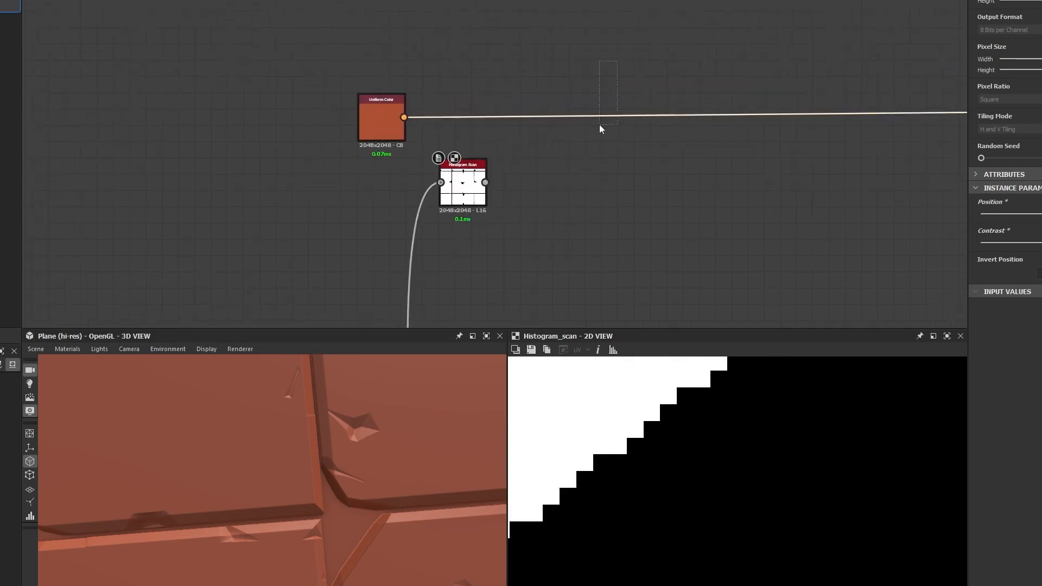
drag(403, 118, 628, 184)
text(bl;e)
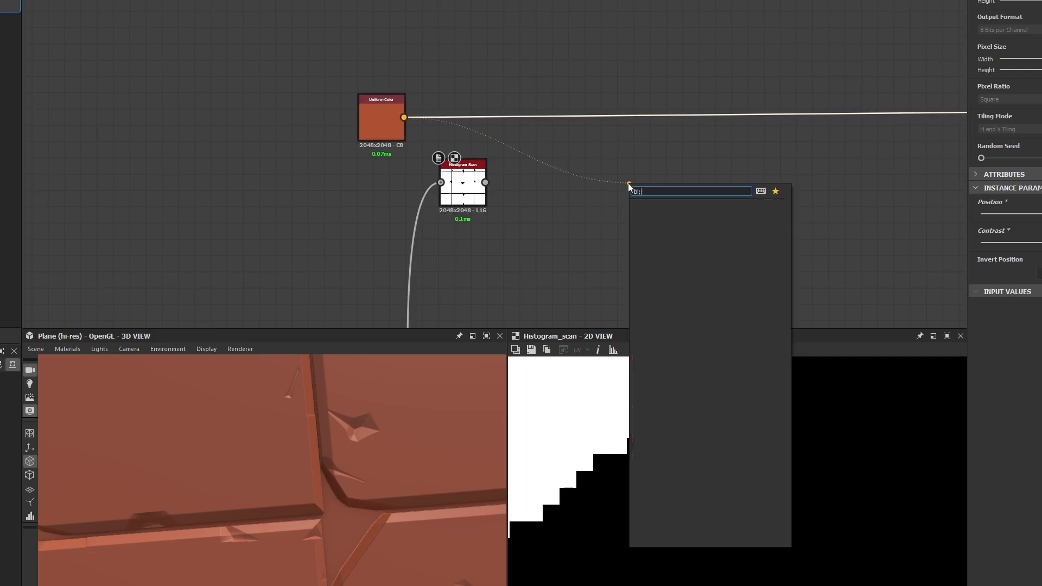
key(Return)
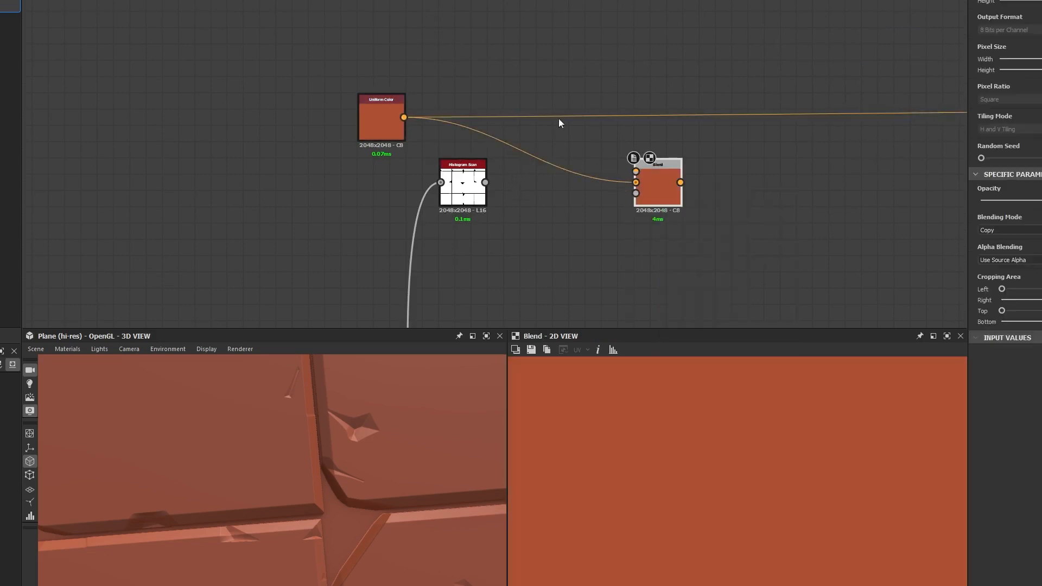
Move the Histogram Scan node further down, leaving more space between it and the Uniform Color node.
scroll(559, 123, up, 2)
drag(702, 217, 673, 200)
click(305, 129)
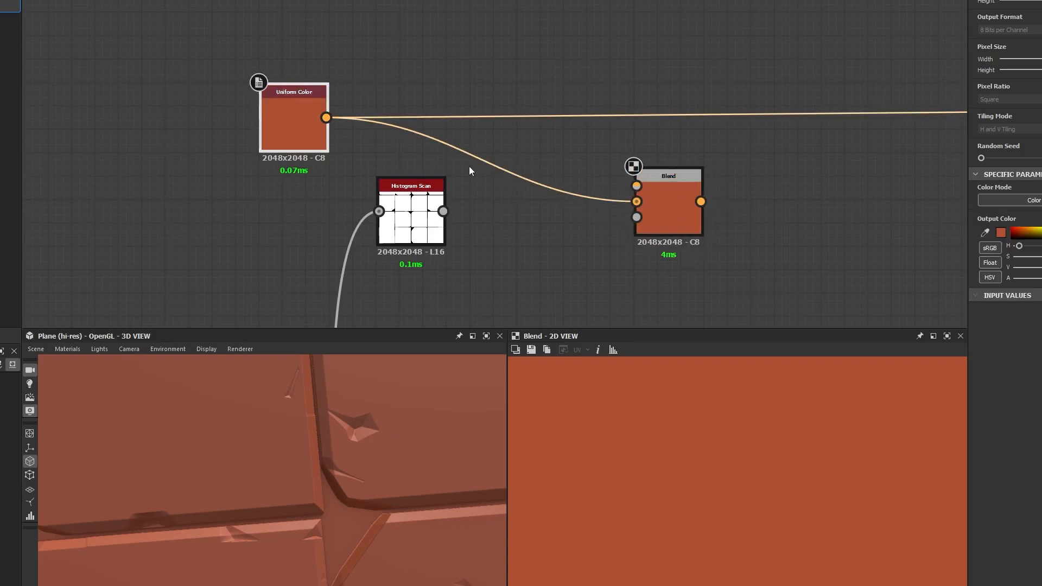
drag(424, 230, 424, 300)
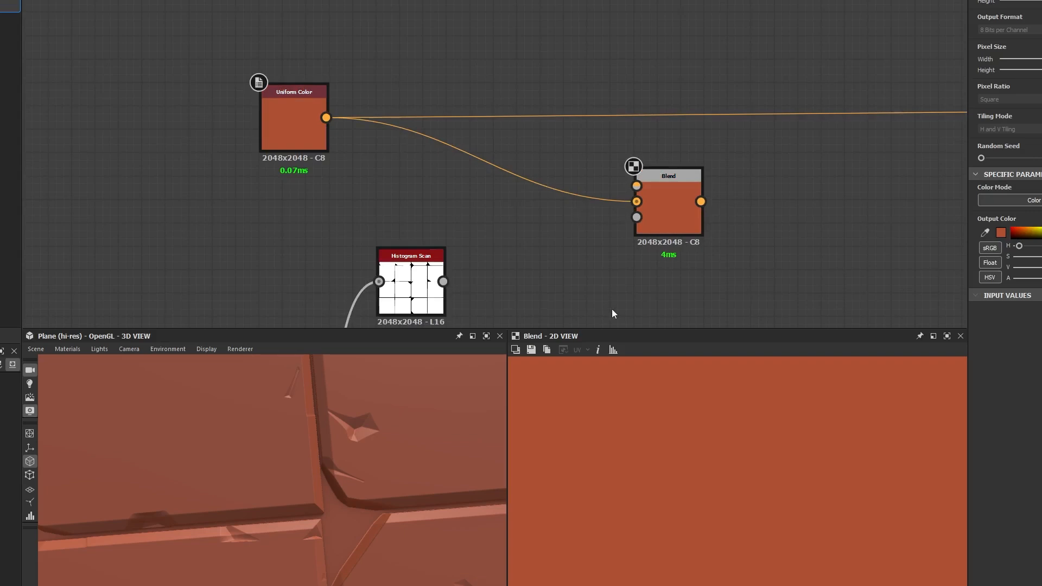
Paste a separate empty Blend node to examine its input connectors up close, and delete it.
middle_drag(611, 312, 597, 226)
key(space)
key(Escape)
key(ctrl+v)
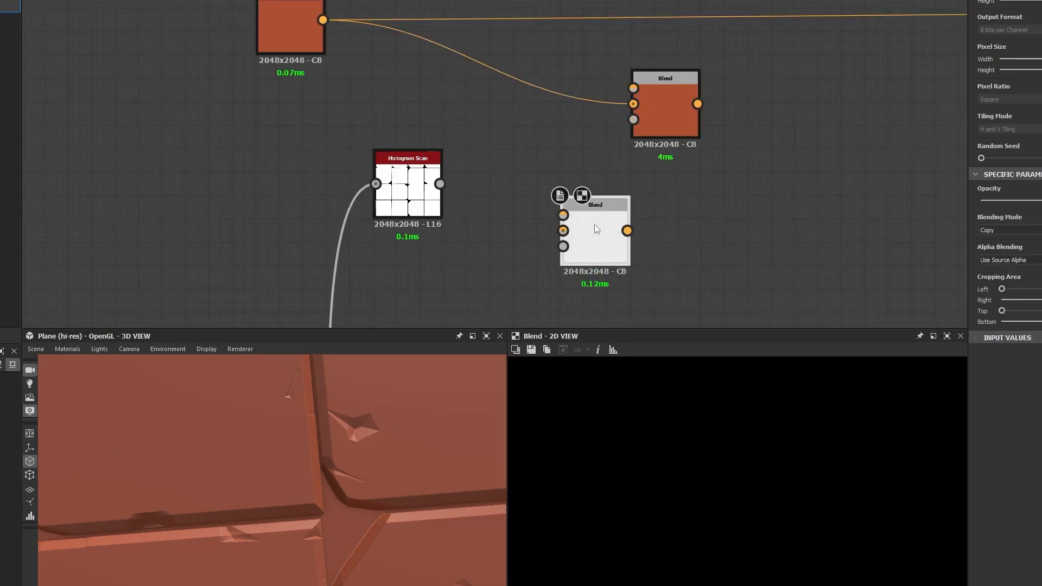
scroll(565, 232, up, 6)
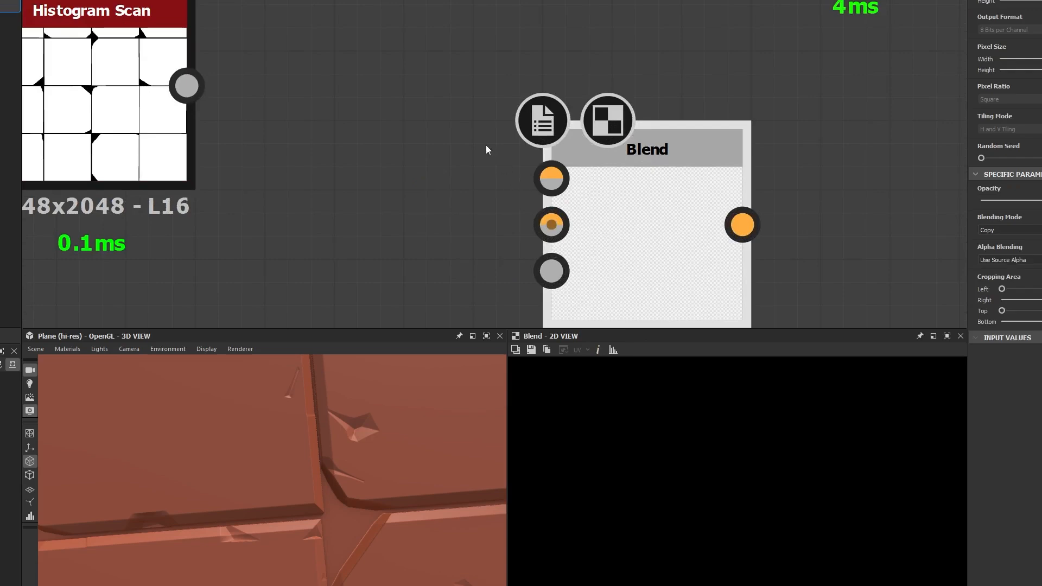
key(Delete)
Preview the Histogram Scan's tile mask in the 2D view and connect its output to the Blend's Opacity input.
scroll(591, 158, down, 4)
middle_drag(402, 48, 362, 182)
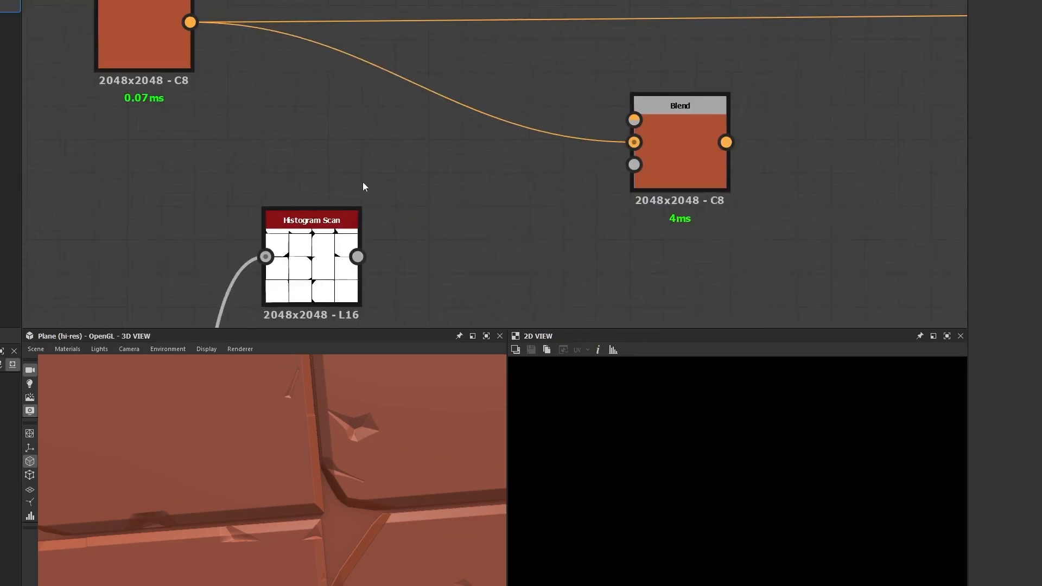
drag(358, 257, 640, 133)
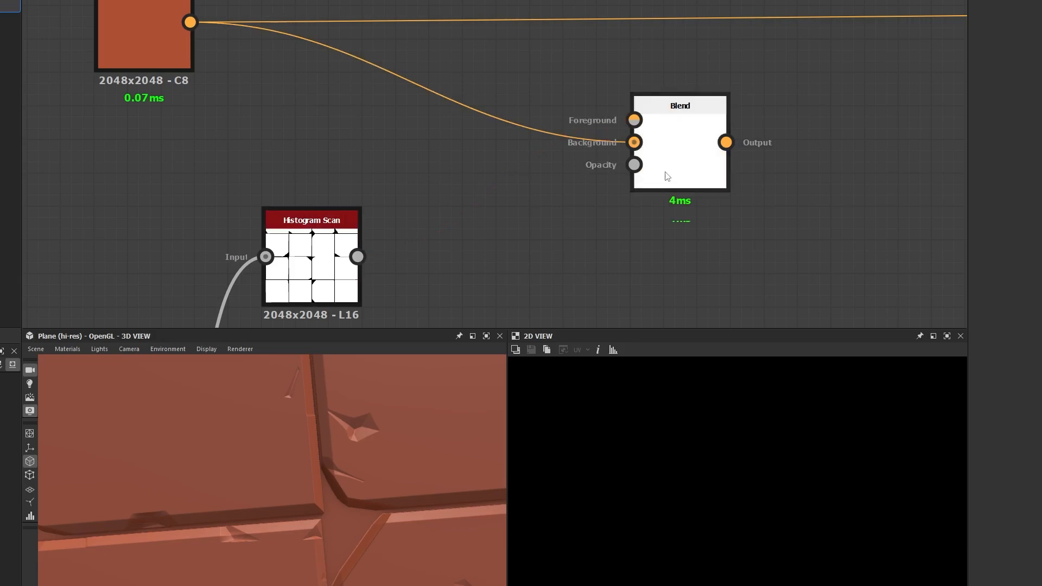
double_click(651, 171)
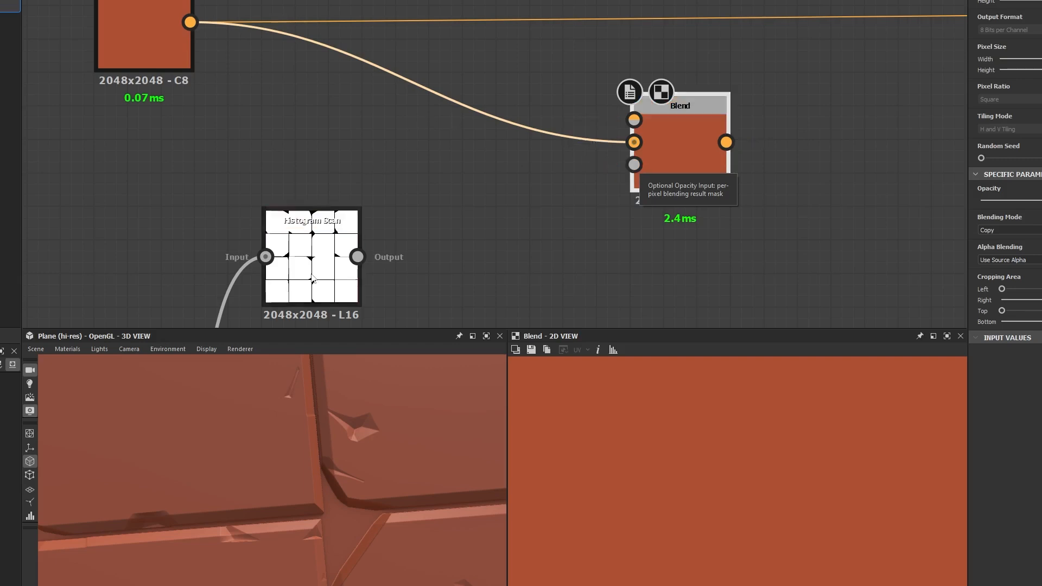
double_click(340, 271)
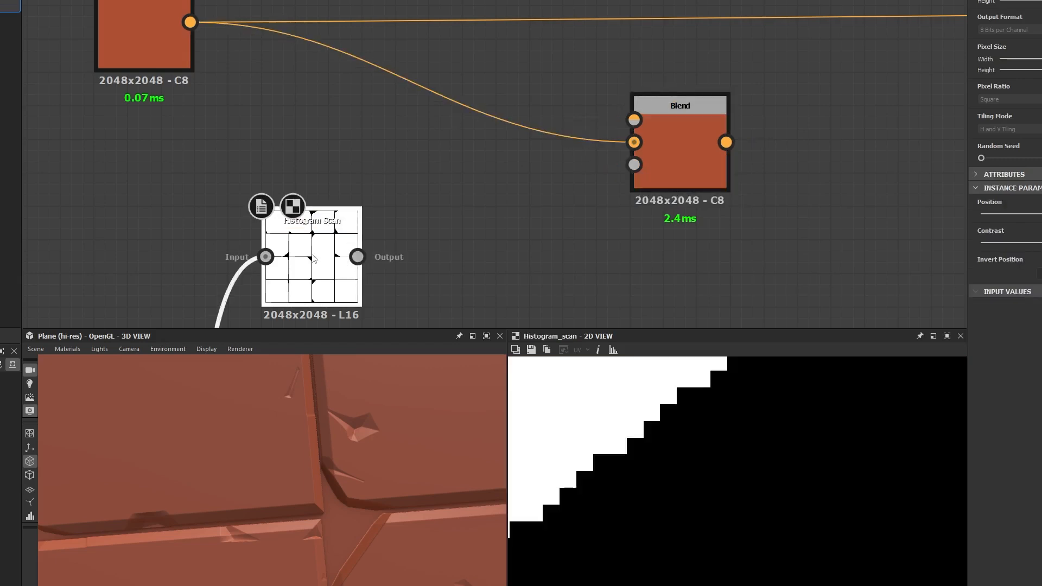
scroll(601, 396, down, 6)
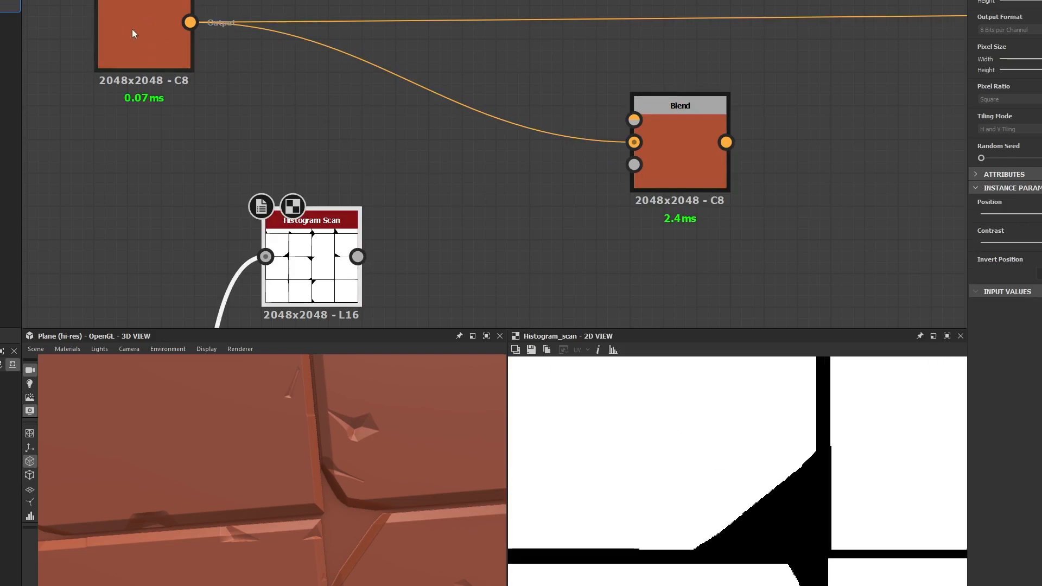
drag(358, 256, 653, 171)
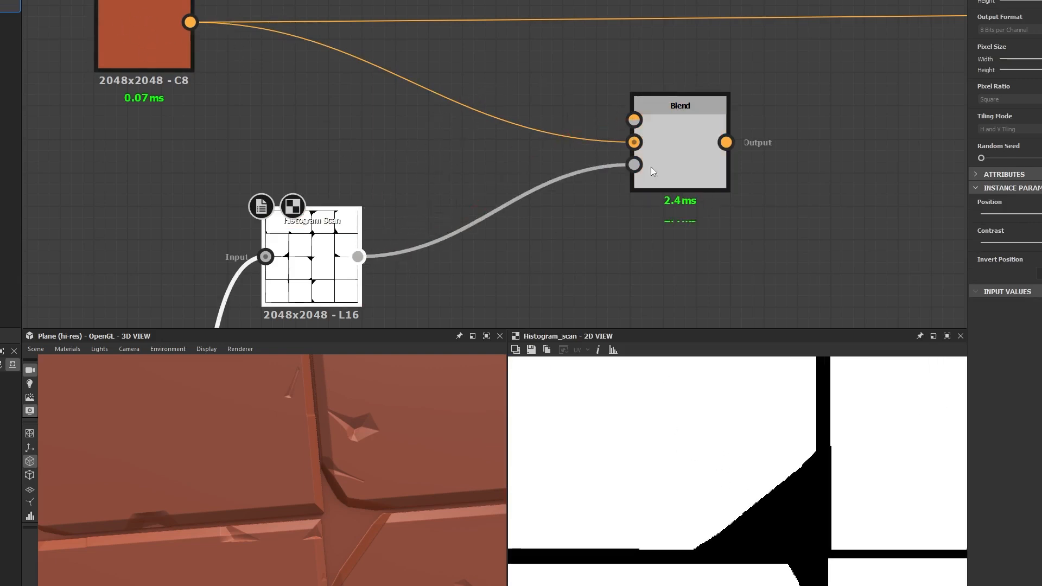
Add an HSL node above the Blend, fed by the Uniform Color's output.
middle_drag(368, 108, 391, 151)
drag(510, 89, 449, 129)
middle_drag(289, 41, 300, 140)
drag(223, 163, 436, 48)
text(hsl)
key(Return)
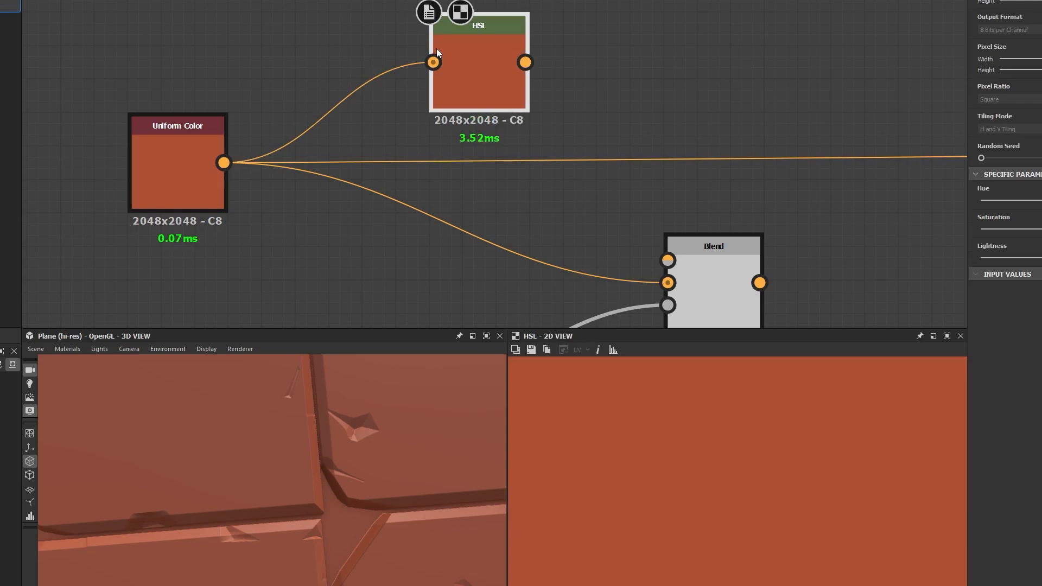
Try an olive-yellow Output Color on the Uniform Color to check that the HSL node follows it, and undo the change.
click(200, 147)
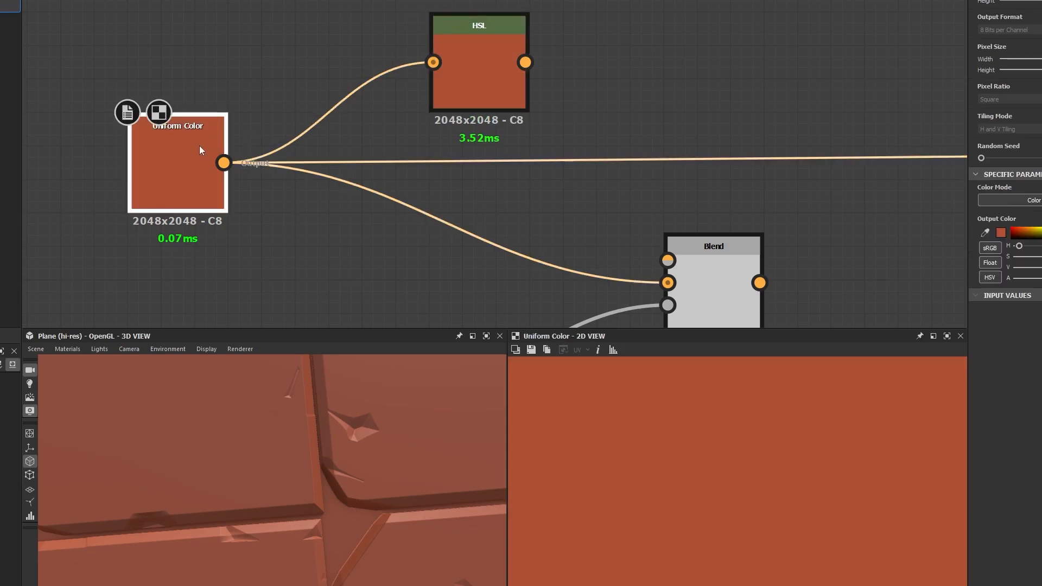
click(503, 95)
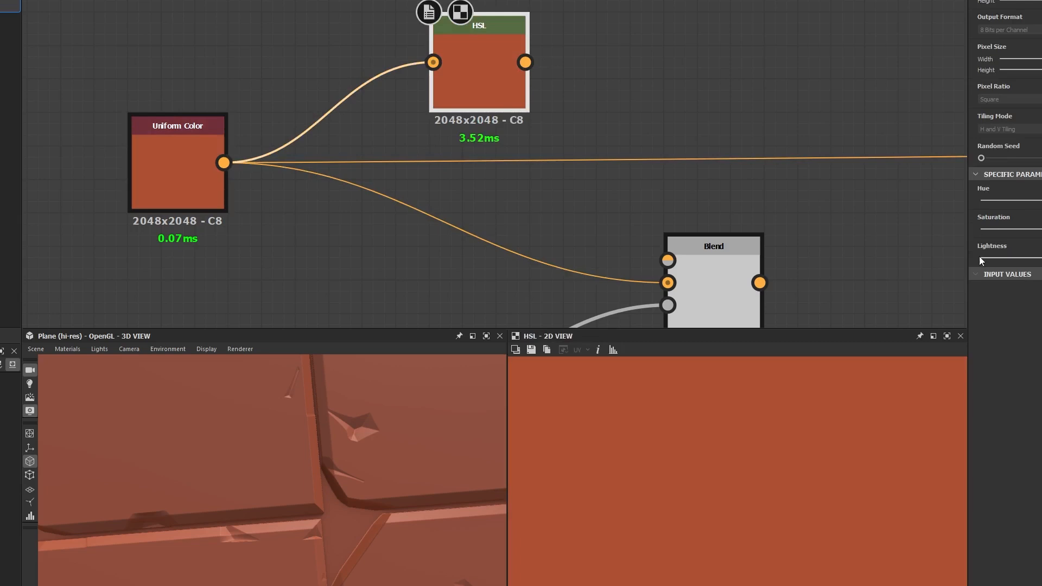
click(190, 168)
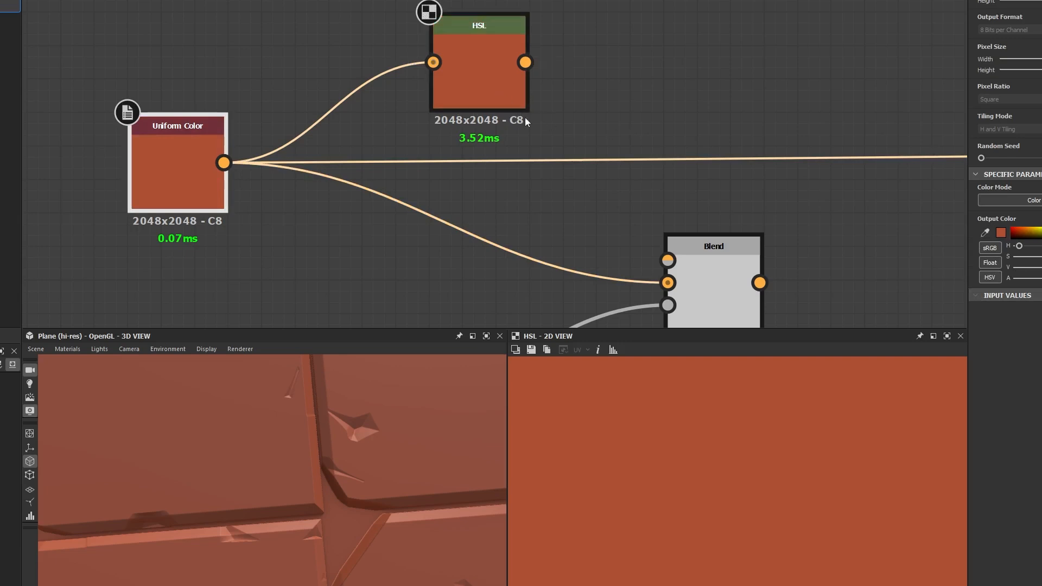
click(477, 87)
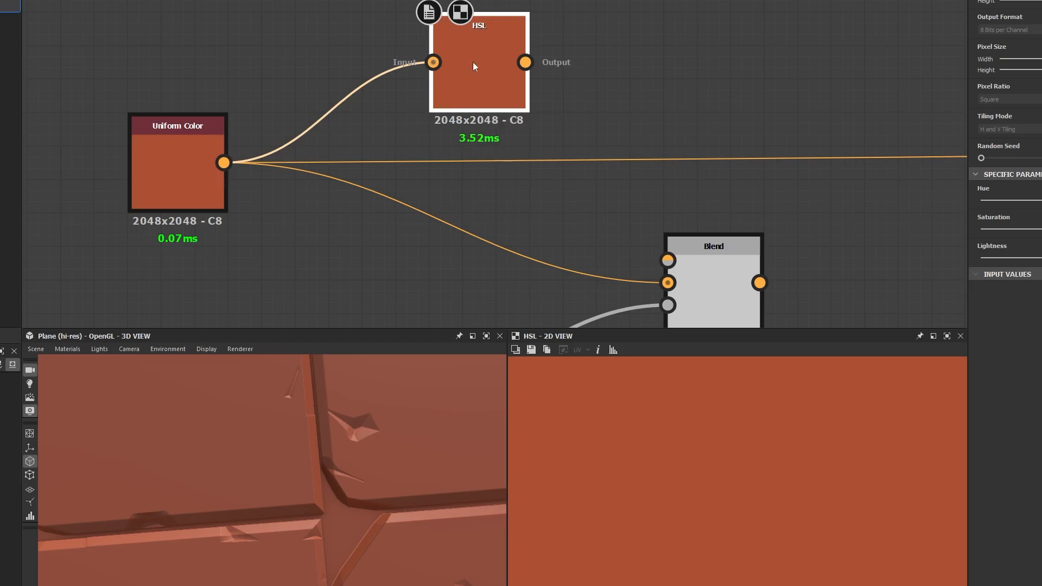
click(179, 169)
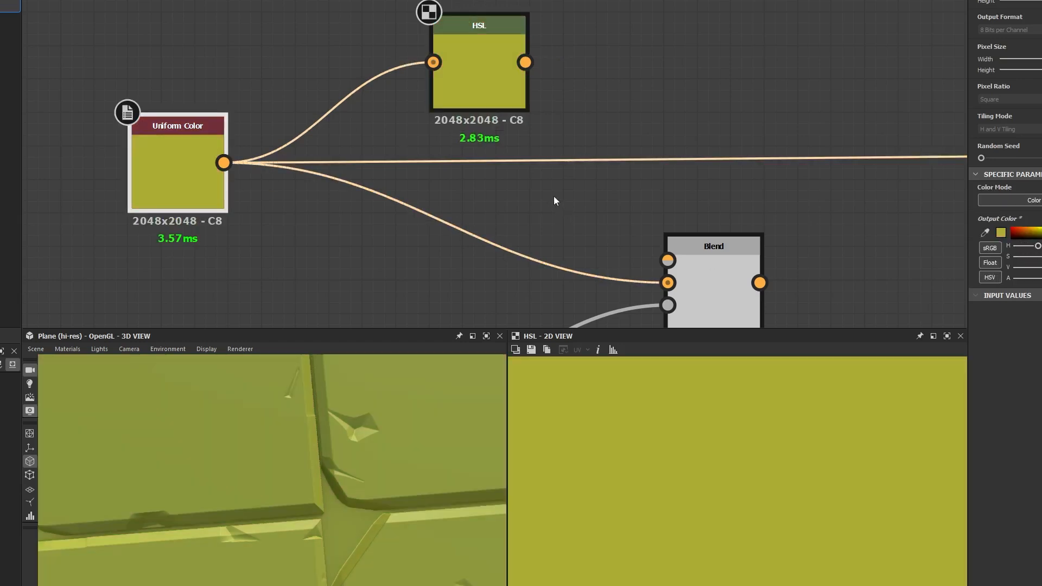
click(485, 79)
key(ctrl+z)
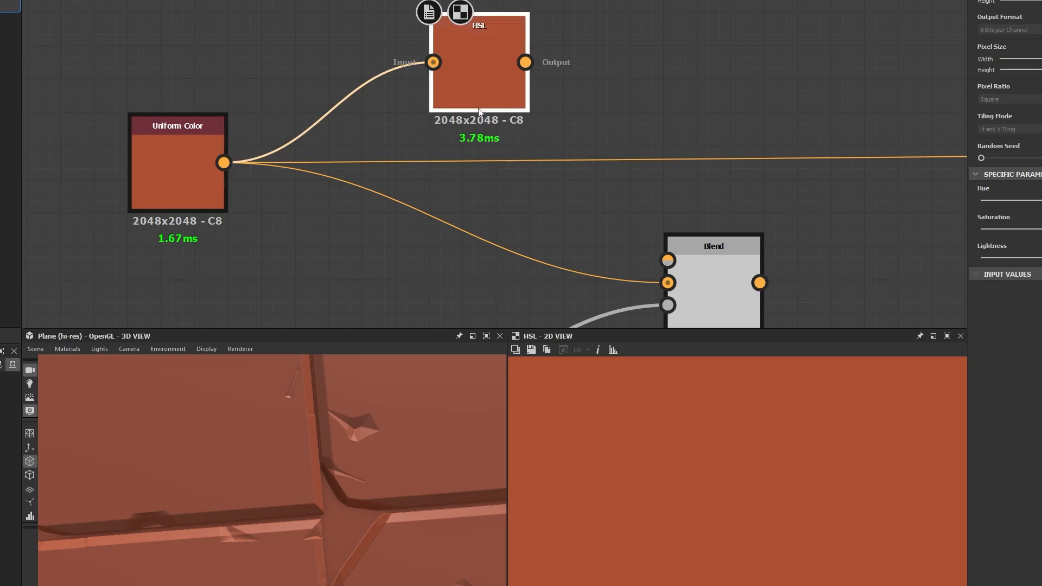
Connect the HSL output to the Blend's Foreground input and preview the Blend in the 2D view.
middle_drag(464, 117, 431, 191)
middle_drag(532, 175, 518, 124)
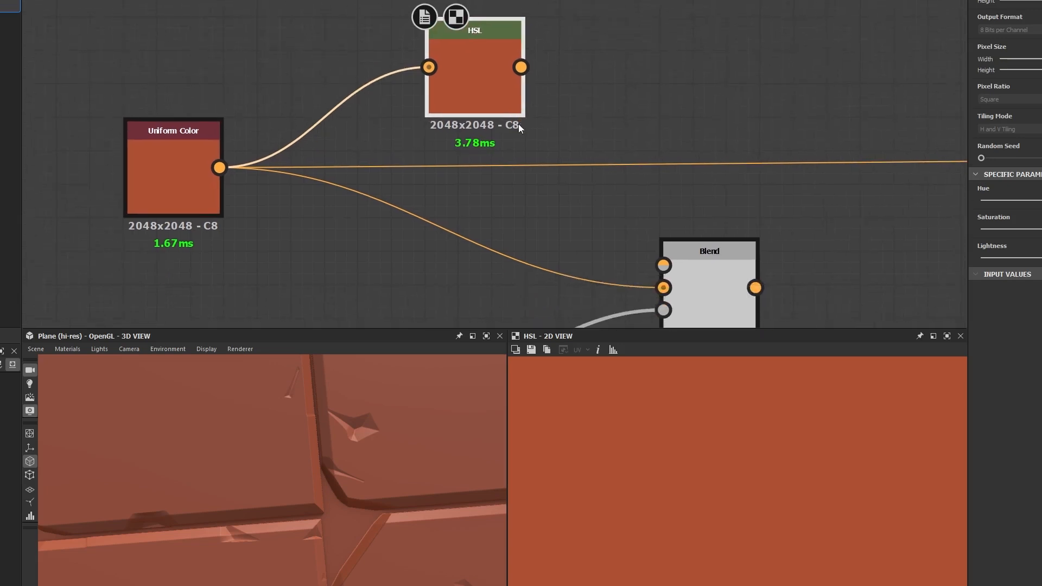
drag(520, 66, 663, 265)
double_click(708, 259)
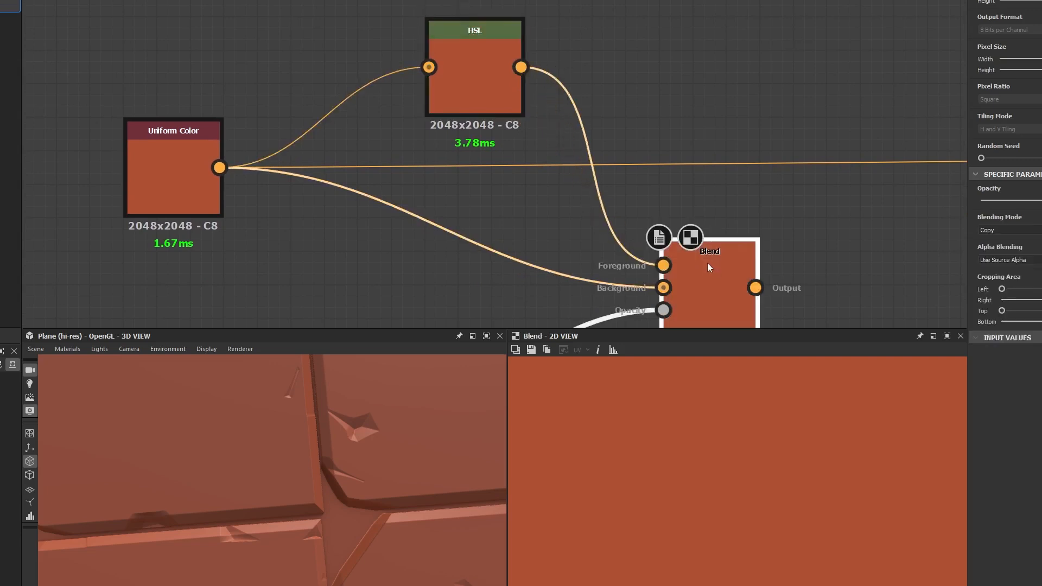
middle_drag(715, 288, 676, 183)
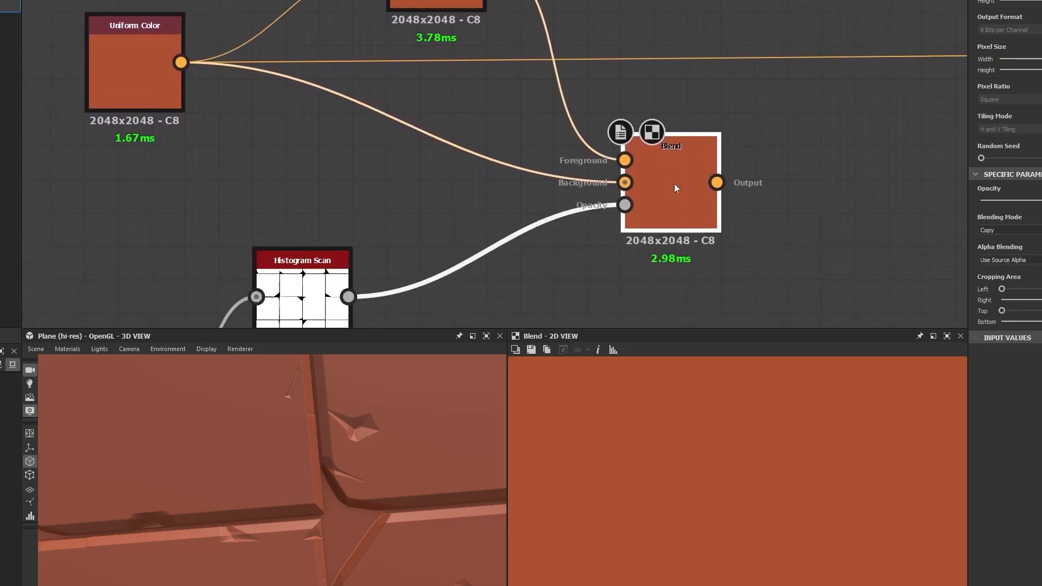
scroll(687, 452, down, 3)
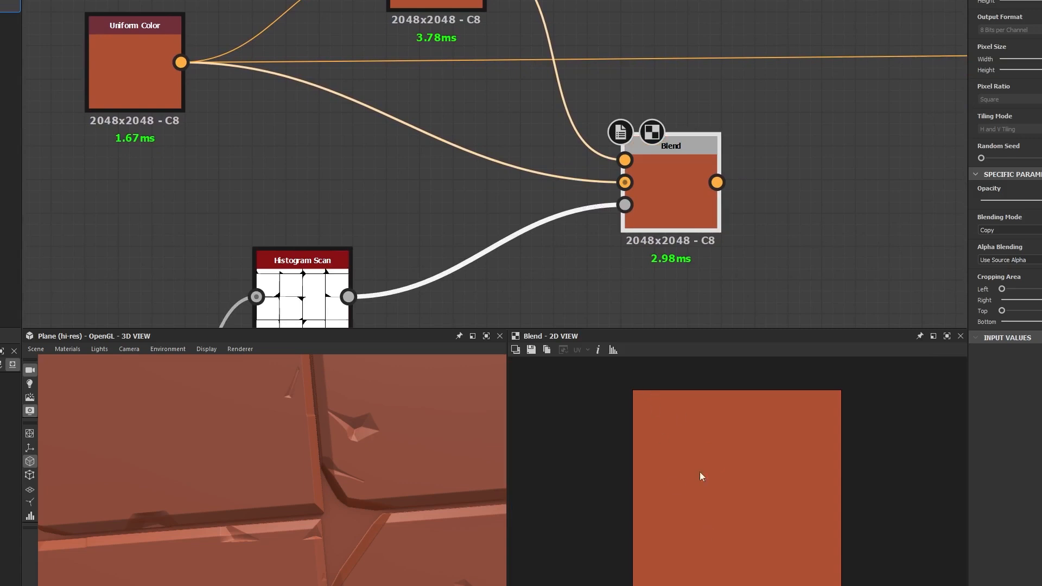
middle_drag(577, 239, 589, 293)
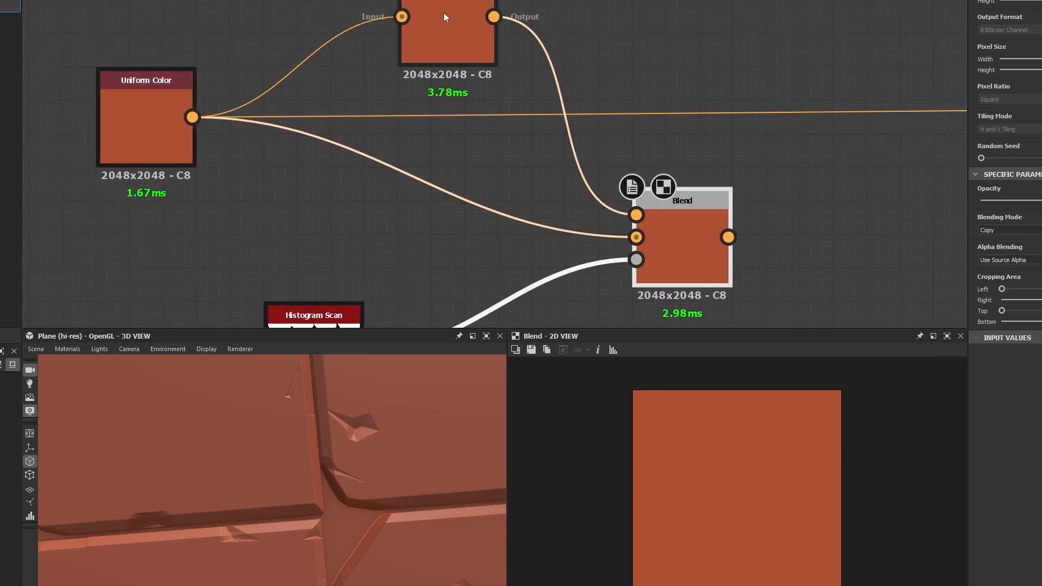
Place the HSL node directly above the Histogram Scan and lower its Lightness slightly for a darker terracotta.
click(432, 60)
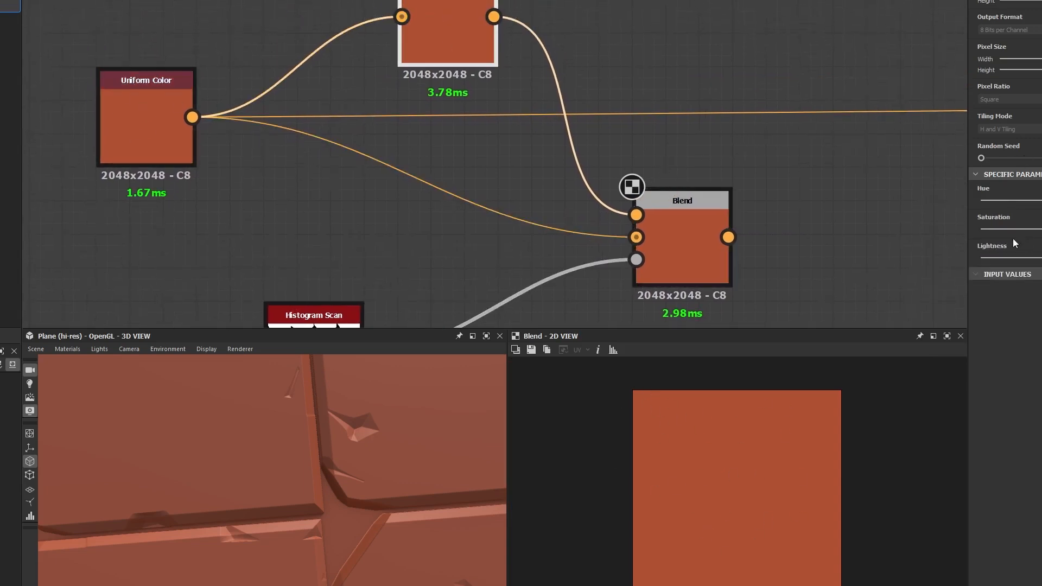
drag(440, 43, 307, 243)
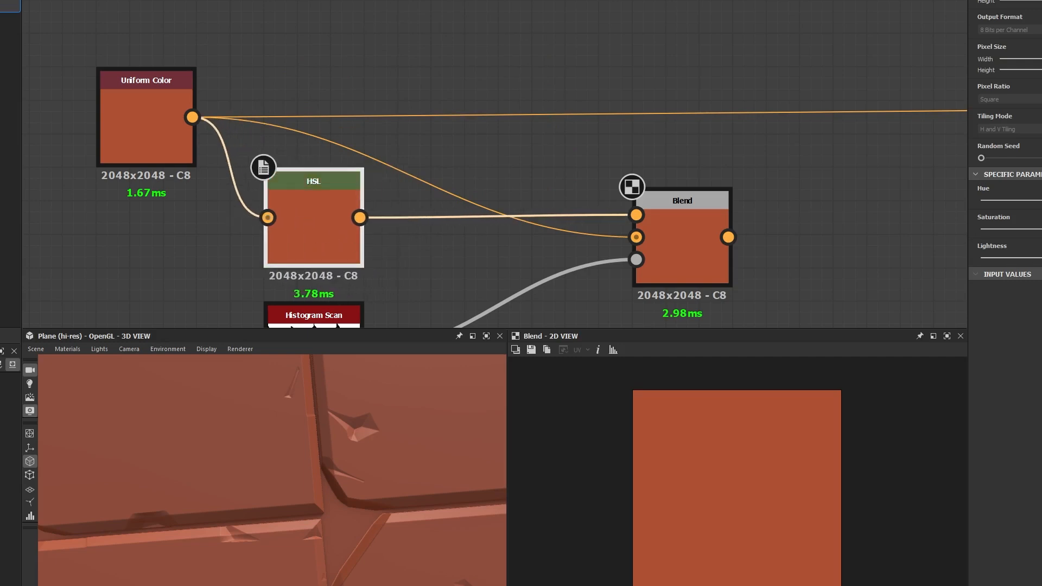
drag(1041, 257, 1036, 257)
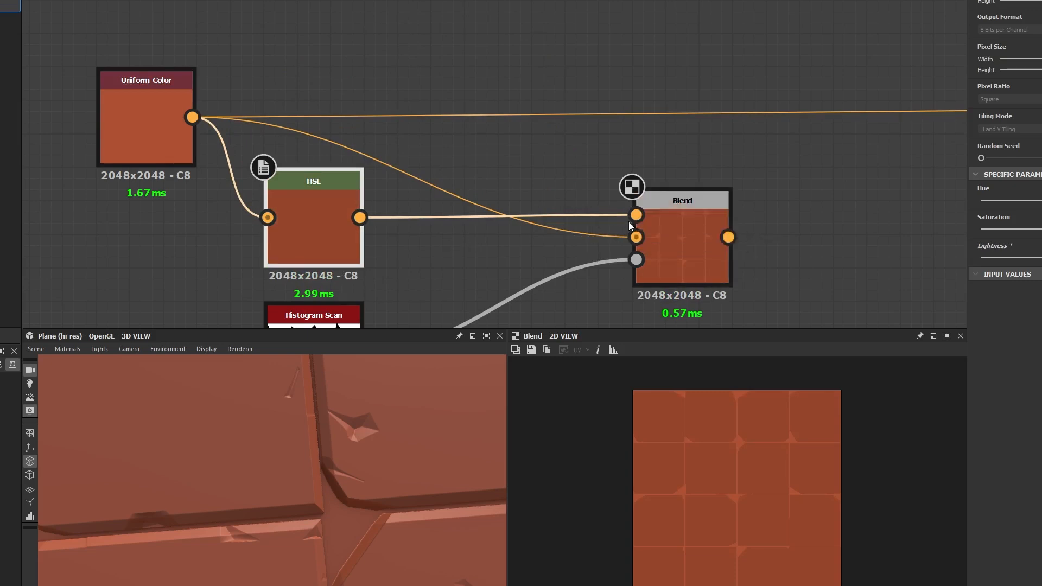
Swap the Blend's Foreground and Background inputs so the darker HSL colour fills the gaps, and examine the result up close.
drag(564, 198, 554, 242)
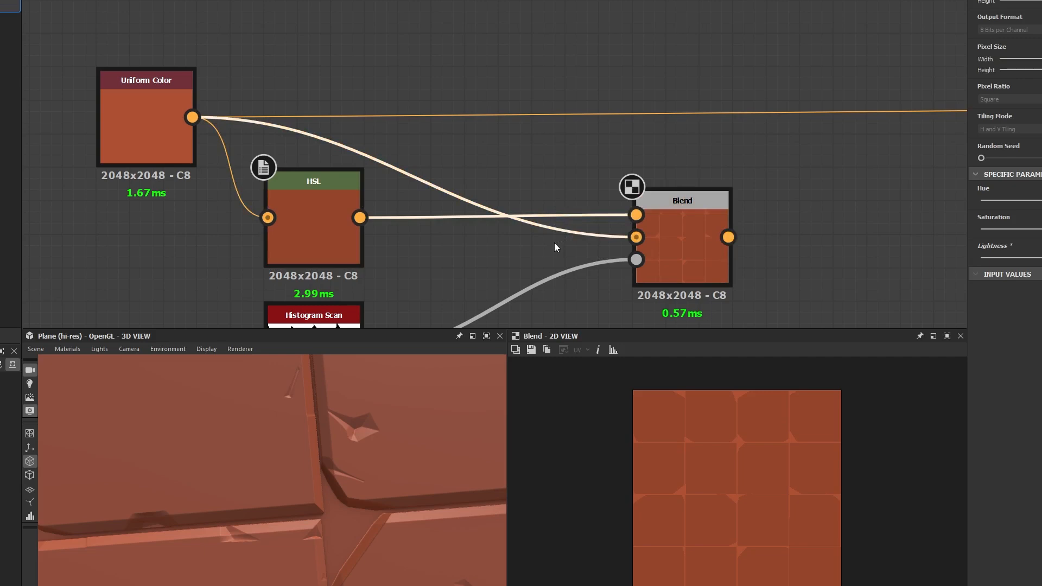
key(x)
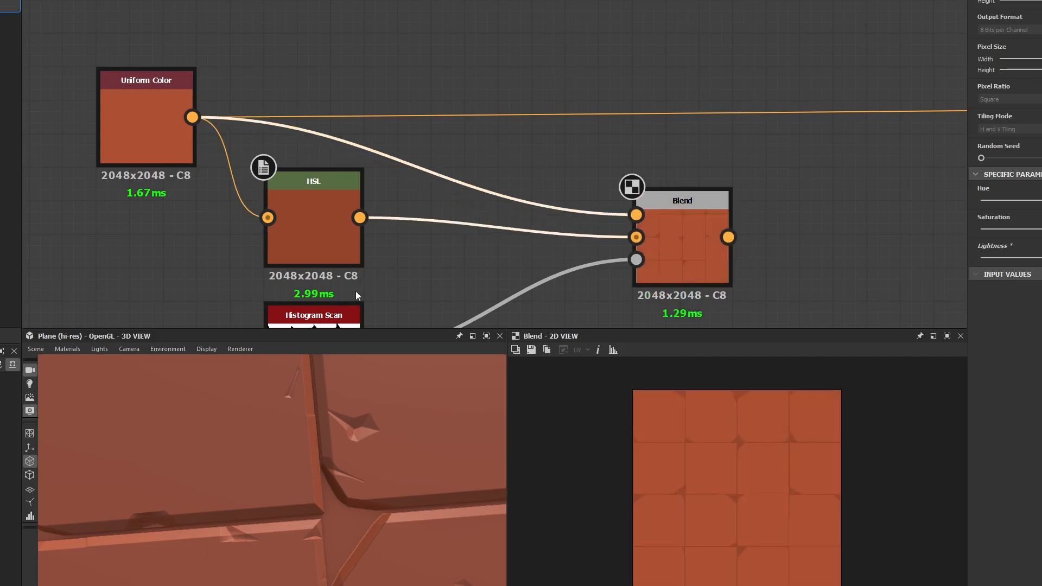
click(147, 122)
click(682, 239)
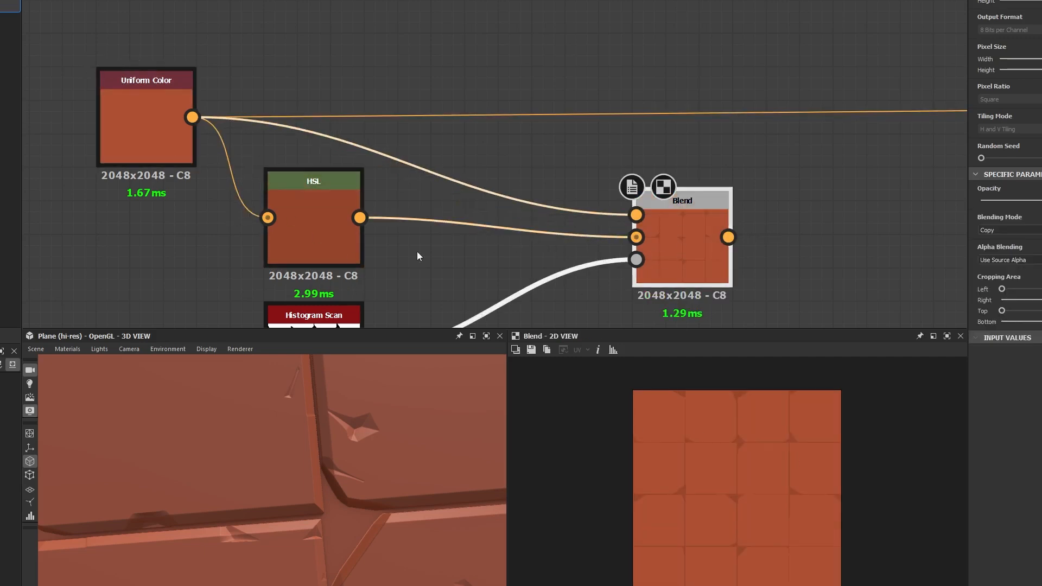
scroll(417, 252, up, 4)
scroll(720, 484, up, 2)
scroll(421, 125, down, 4)
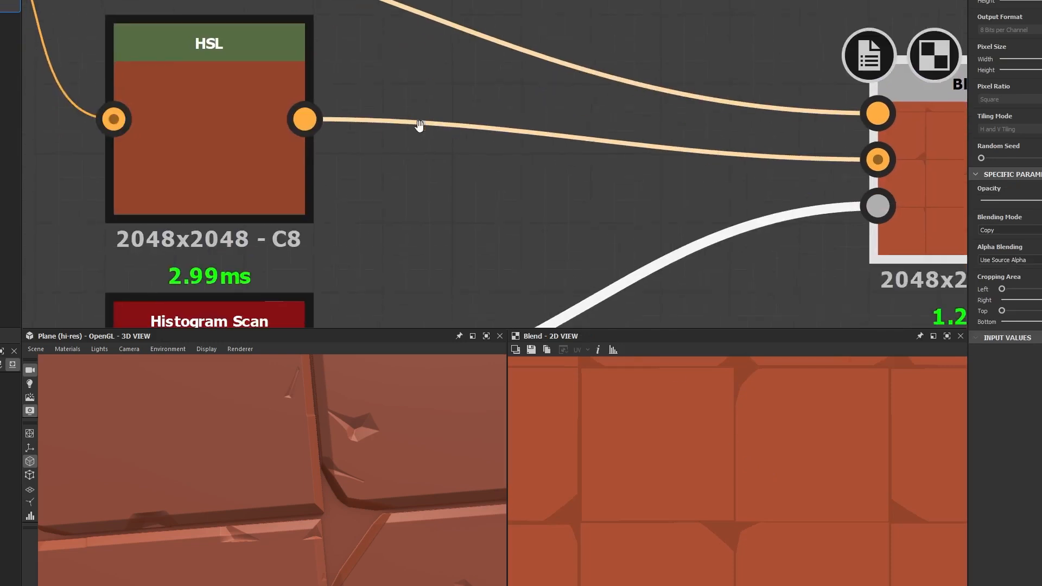
Preview the Histogram Scan mask and the resulting Blend in the 2D view to compare the gap areas.
click(343, 252)
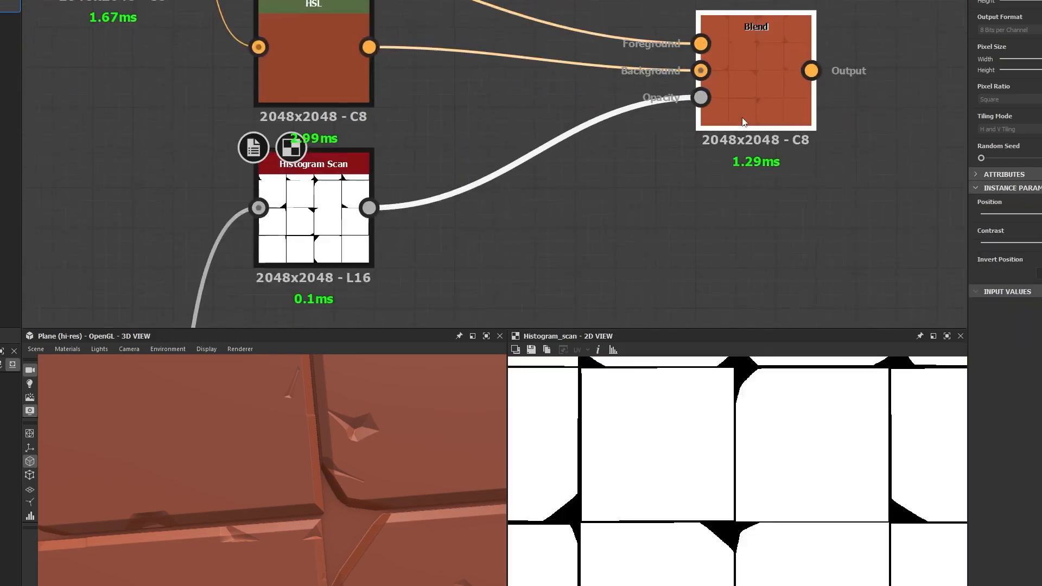
click(756, 81)
middle_drag(653, 141, 604, 199)
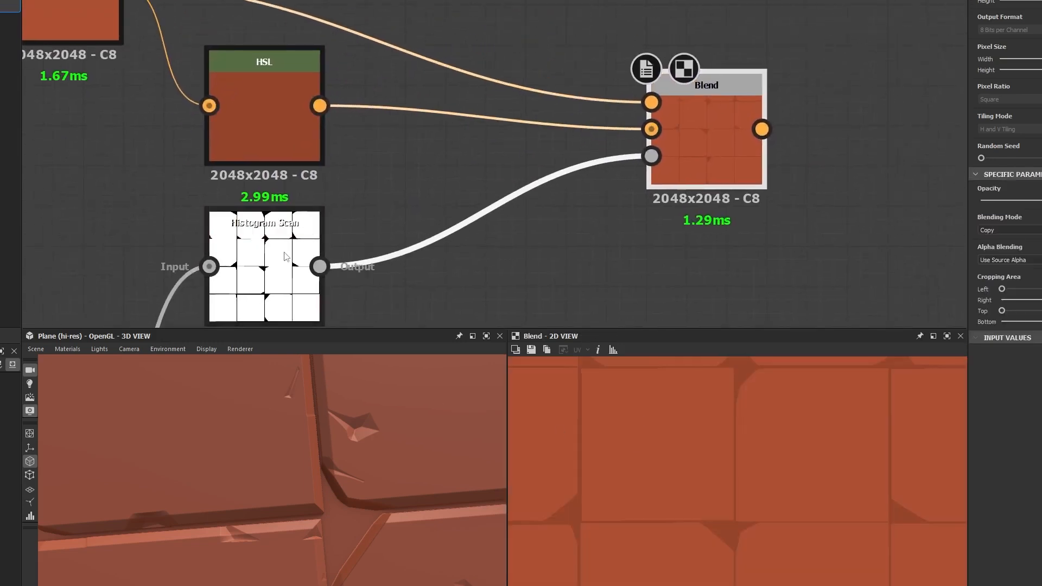
middle_drag(192, 25, 202, 62)
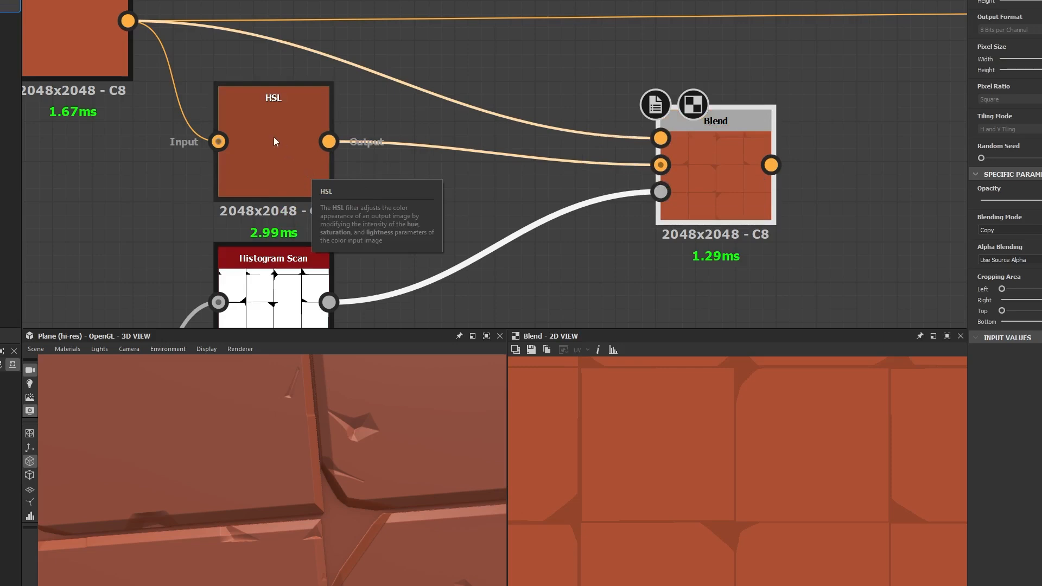
scroll(330, 213, down, 2)
Space out the Uniform Color, HSL and Histogram Scan nodes vertically and move the Blend node closer to them.
drag(329, 255, 330, 283)
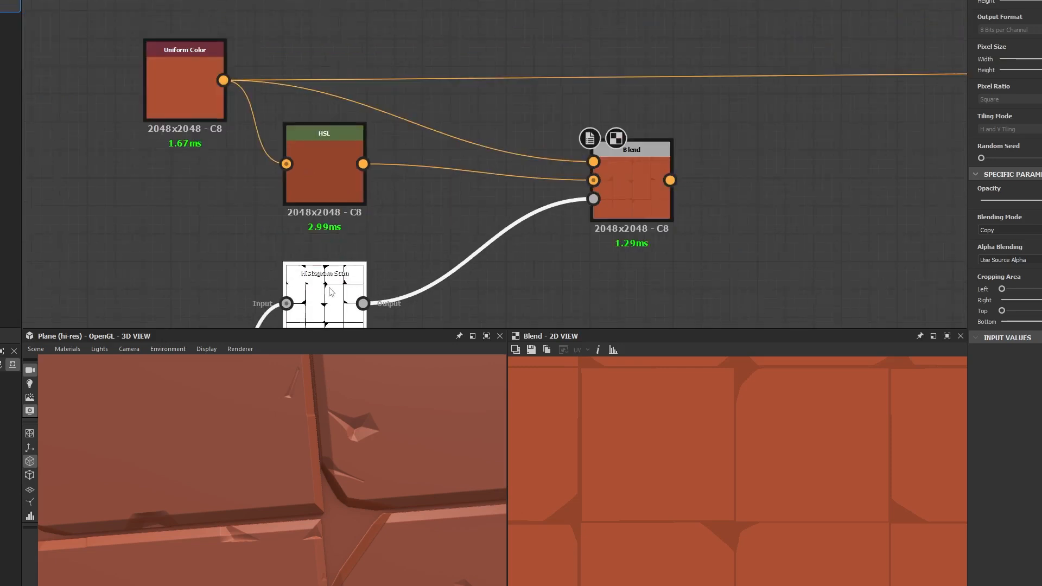
click(194, 79)
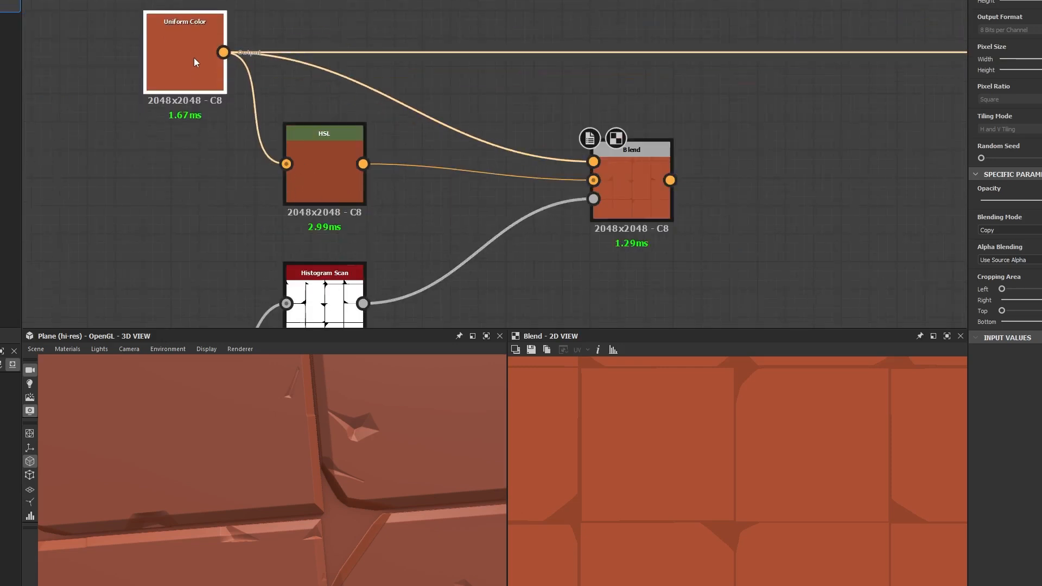
drag(301, 144, 316, 198)
middle_drag(417, 166, 430, 52)
drag(357, 189, 357, 244)
click(621, 169)
middle_drag(621, 169, 613, 233)
drag(639, 152, 559, 104)
Connect the Blend output to the Base Color output node and align the Blend with the Uniform Color node.
scroll(609, 93, down, 5)
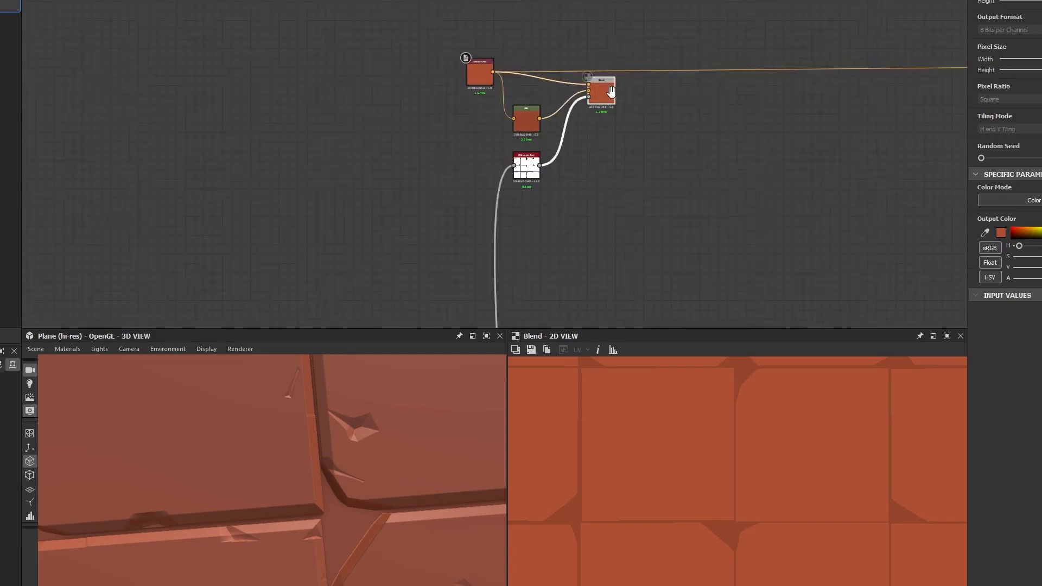
middle_drag(610, 93, 210, 94)
mouse_move(197, 92)
mouse_down()
mouse_move(290, 33)
mouse_move(699, 61)
mouse_move(738, 74)
mouse_up()
middle_drag(256, 132, 612, 179)
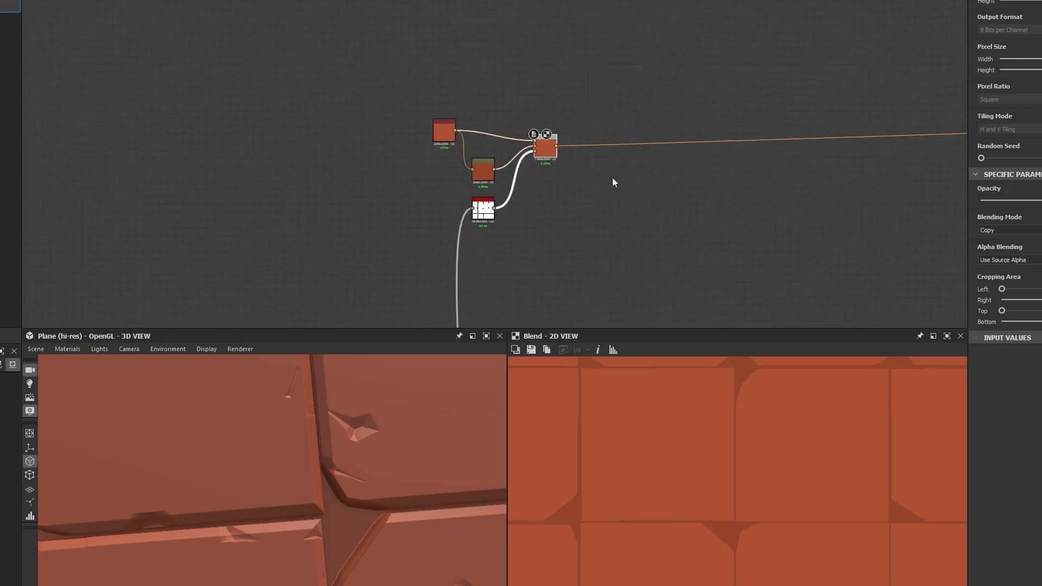
scroll(496, 103, up, 6)
drag(495, 102, 457, 97)
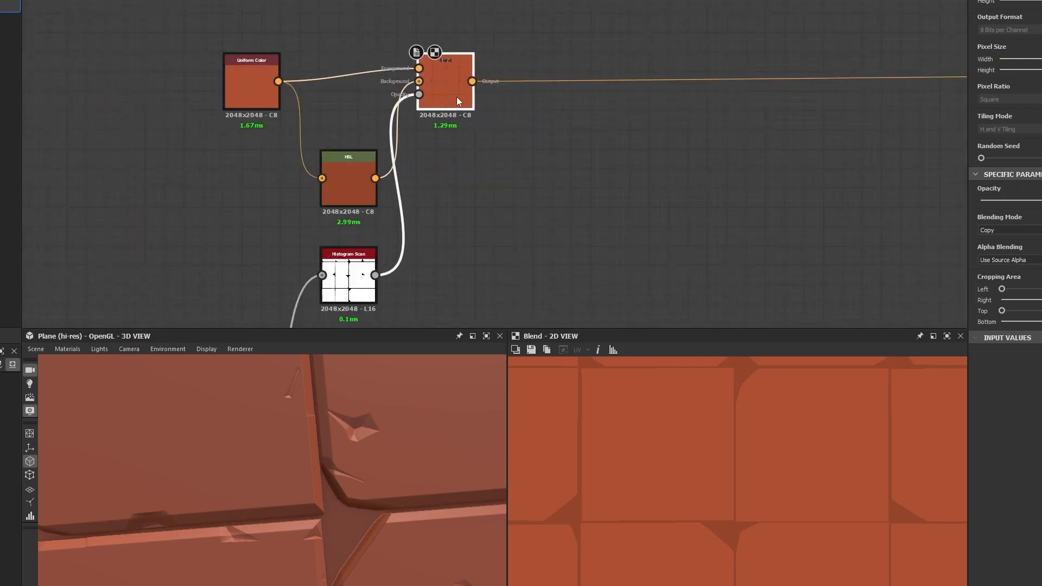
Insert an HSL node on the link between the Blend and the Base Color output.
click(633, 80)
key(space)
text(hsl)
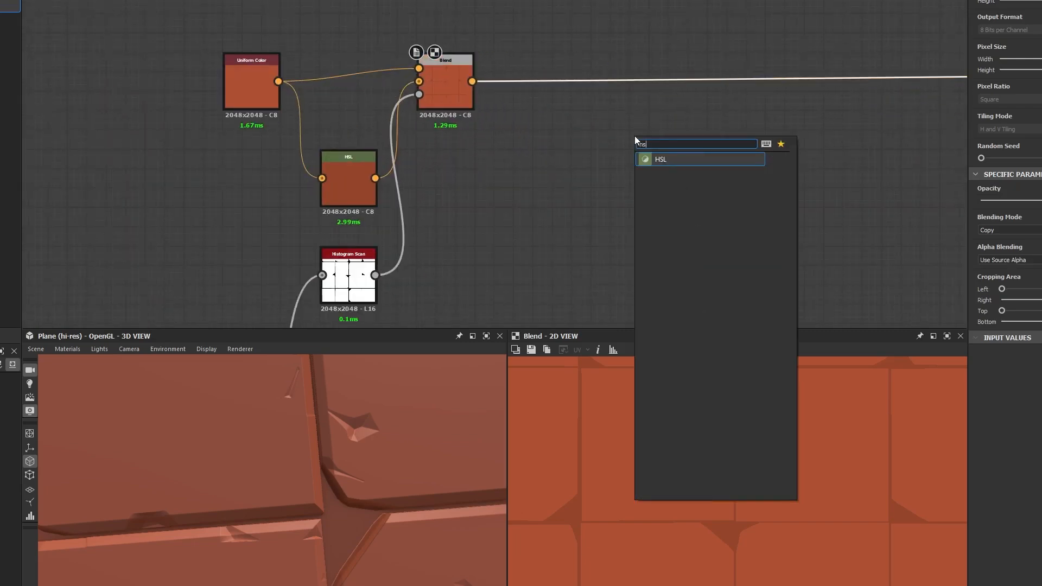
key(Return)
scroll(681, 131, down, 4)
middle_drag(927, 139, 396, 116)
scroll(369, 130, up, 4)
middle_drag(653, 164, 253, 175)
scroll(382, 188, down, 5)
middle_drag(516, 146, 511, 144)
drag(494, 43, 491, 106)
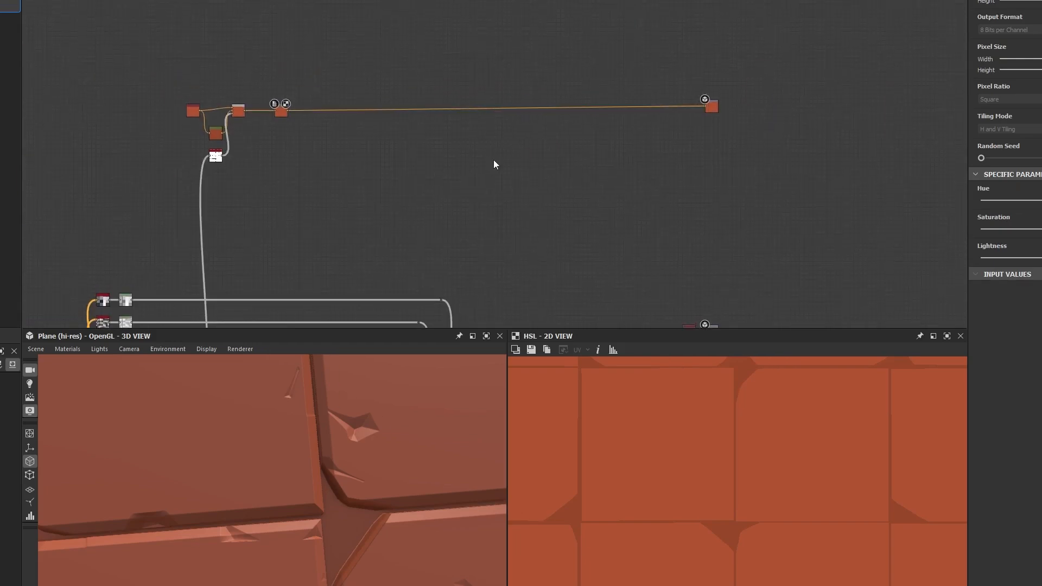
key(space)
text(blend)
key(Return)
key(z)
scroll(535, 155, down, 10)
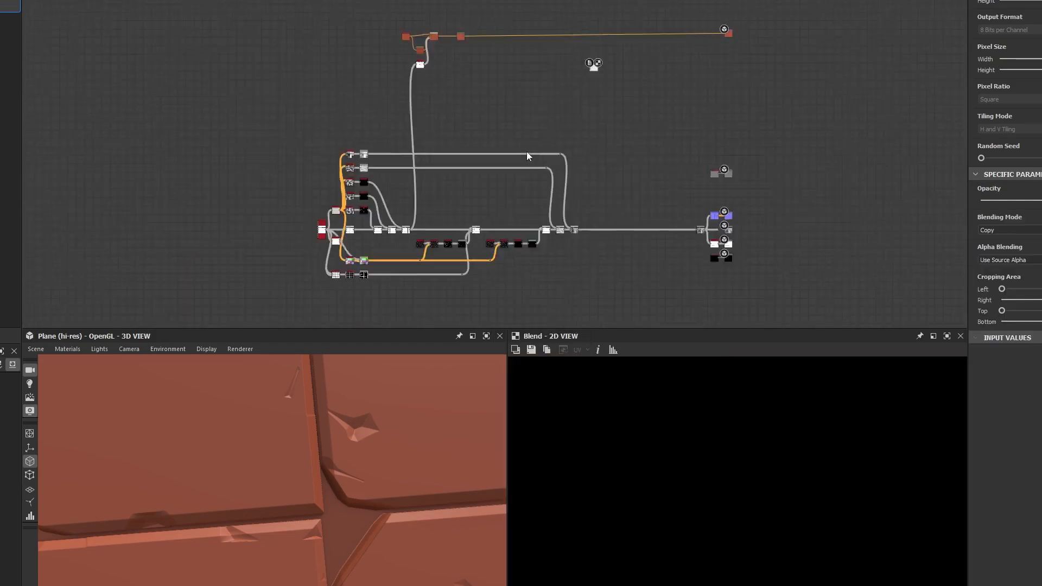
middle_drag(628, 69, 597, 94)
scroll(597, 93, up, 2)
key(Delete)
Try a Blend node on the link between the second HSL and the Base Color output, and remove it again.
click(534, 47)
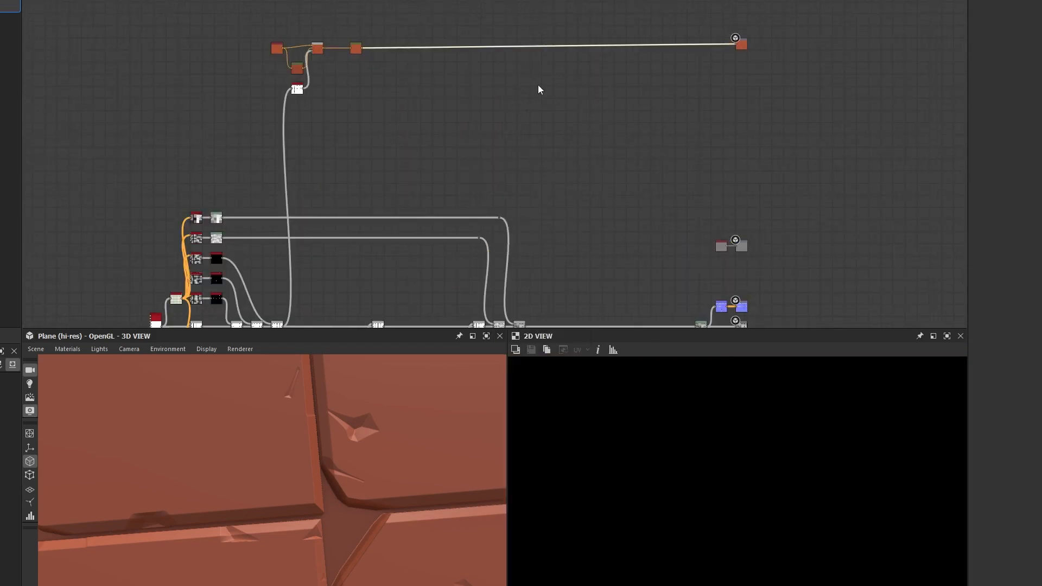
key(space)
text(blen)
key(Return)
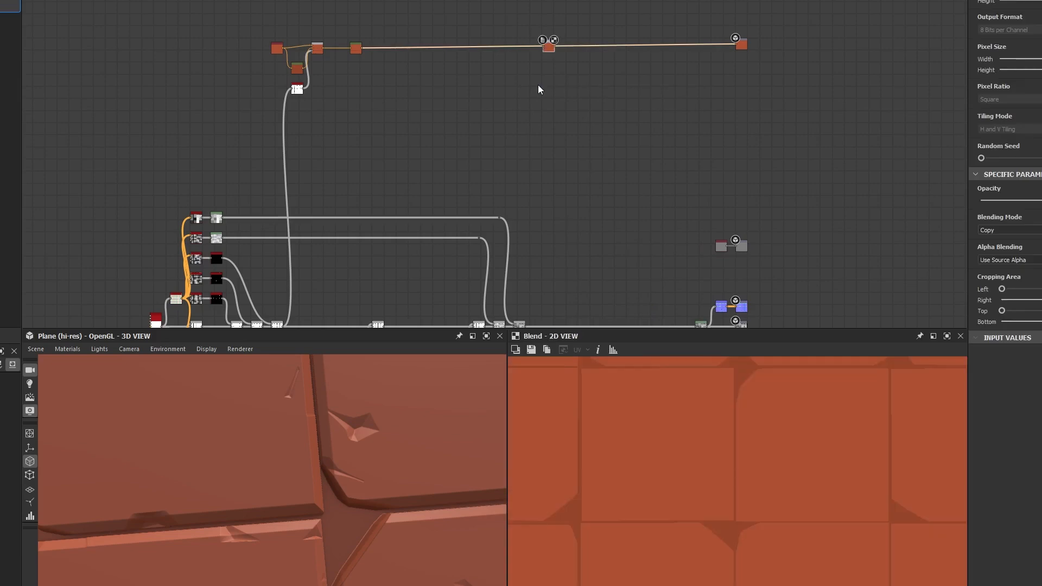
click(354, 49)
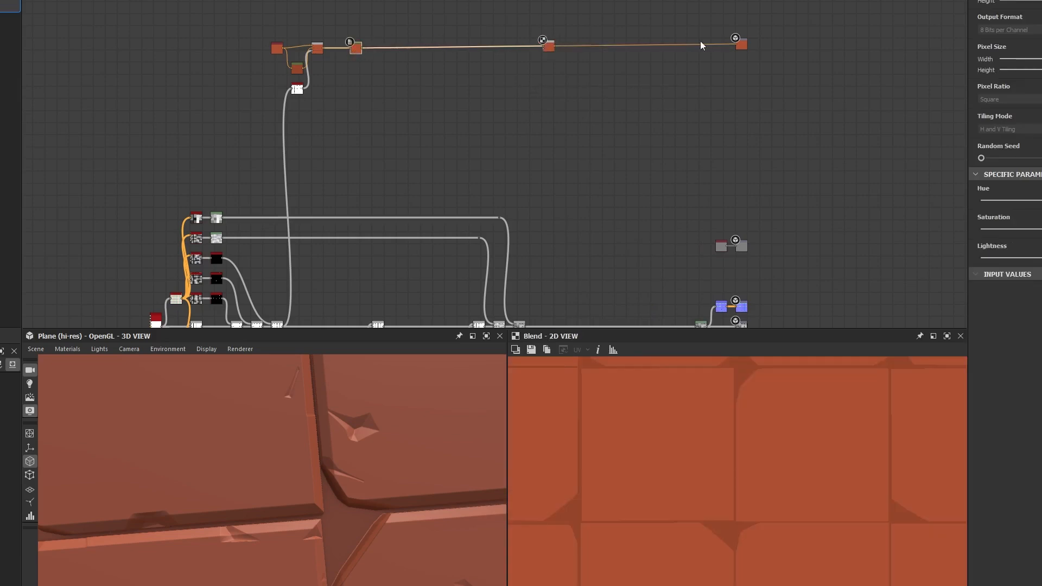
scroll(500, 43, up, 4)
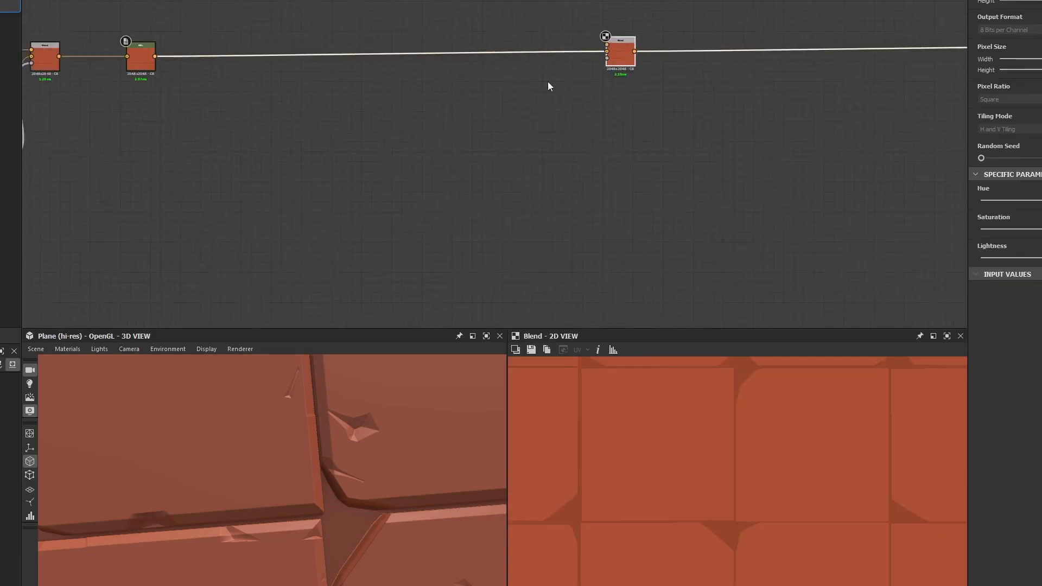
middle_drag(507, 108, 610, 151)
key(BackSpace)
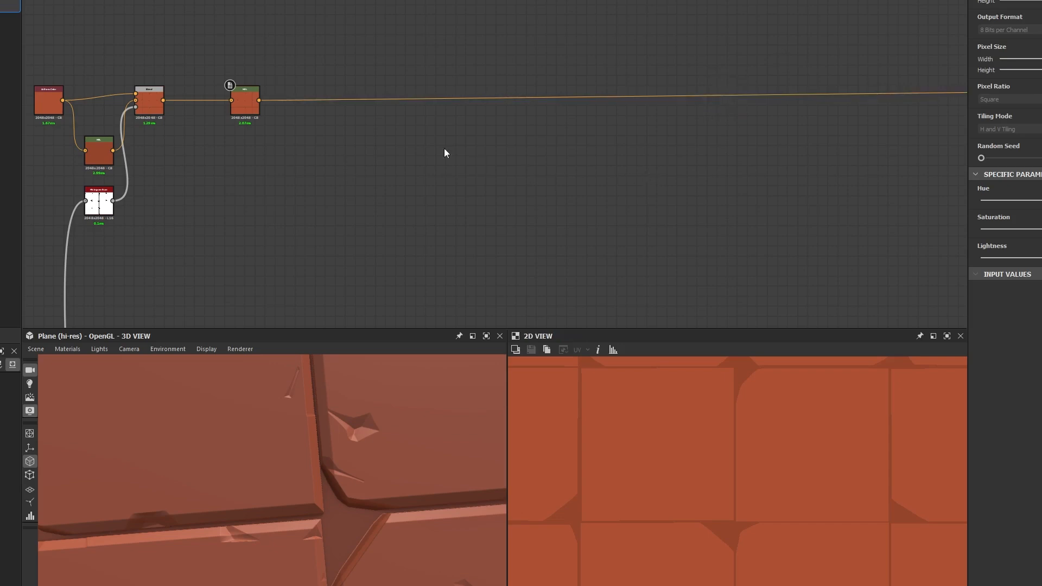
Move the second HSL node far to the right of the Blend, leaving room between them.
middle_drag(268, 140, 691, 172)
scroll(674, 173, up, 4)
drag(666, 85, 922, 93)
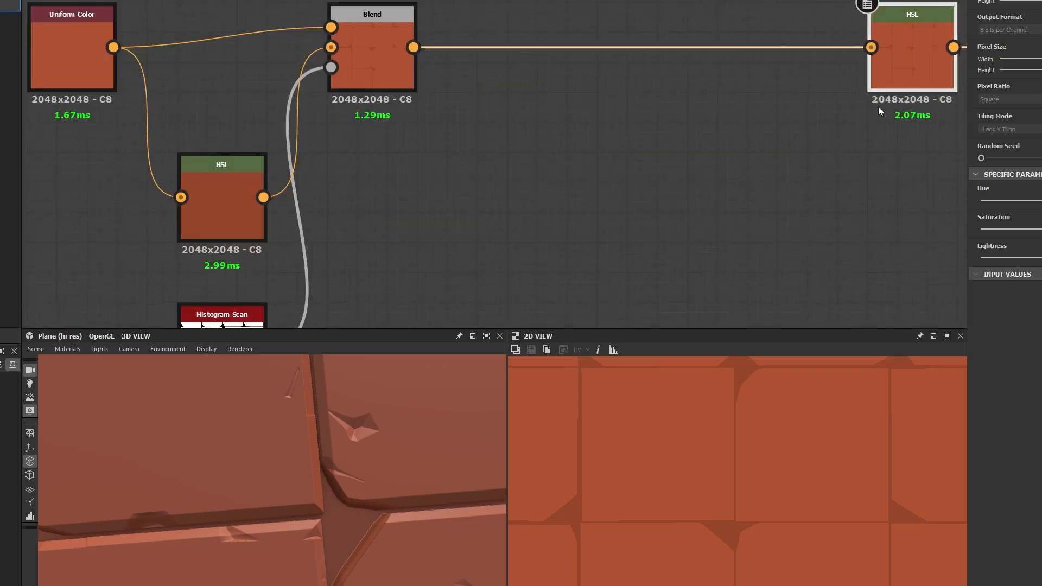
Try a second Blend node on the link between the first Blend and the second HSL, and delete it.
drag(683, 13, 663, 100)
key(space)
text(blen)
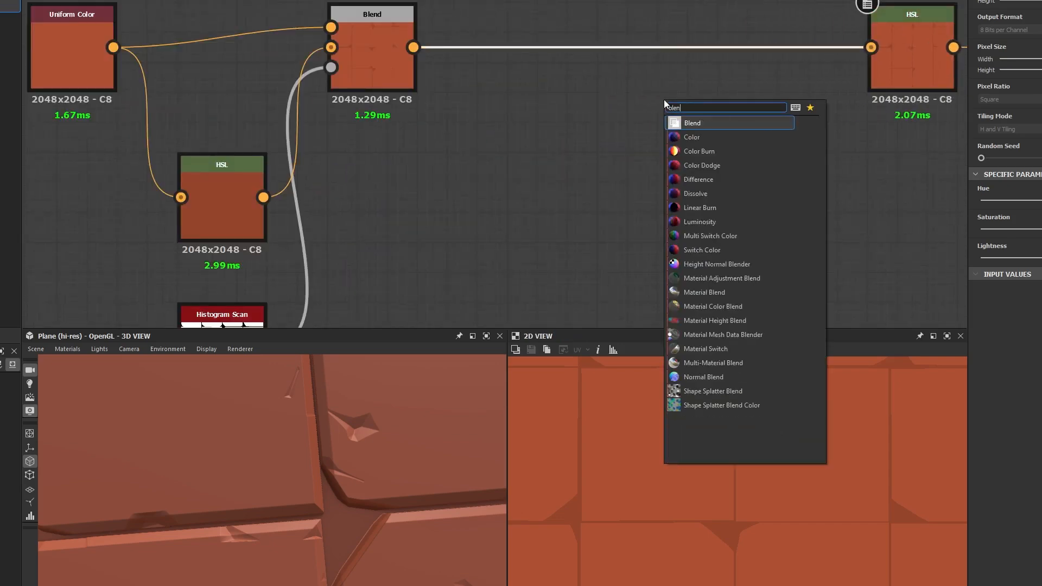
key(Return)
middle_drag(586, 121, 693, 179)
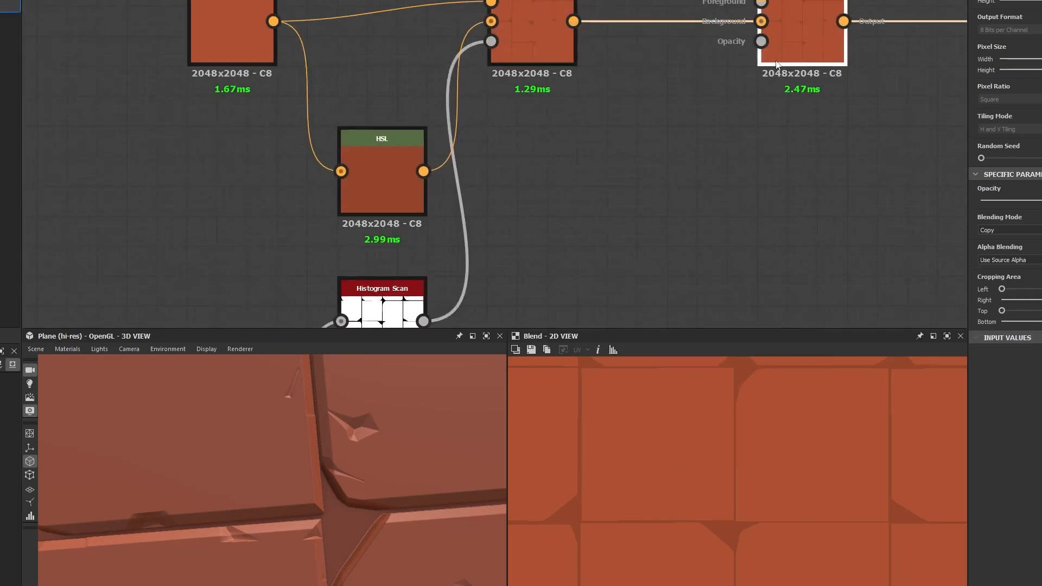
key(Delete)
middle_drag(775, 63, 684, 93)
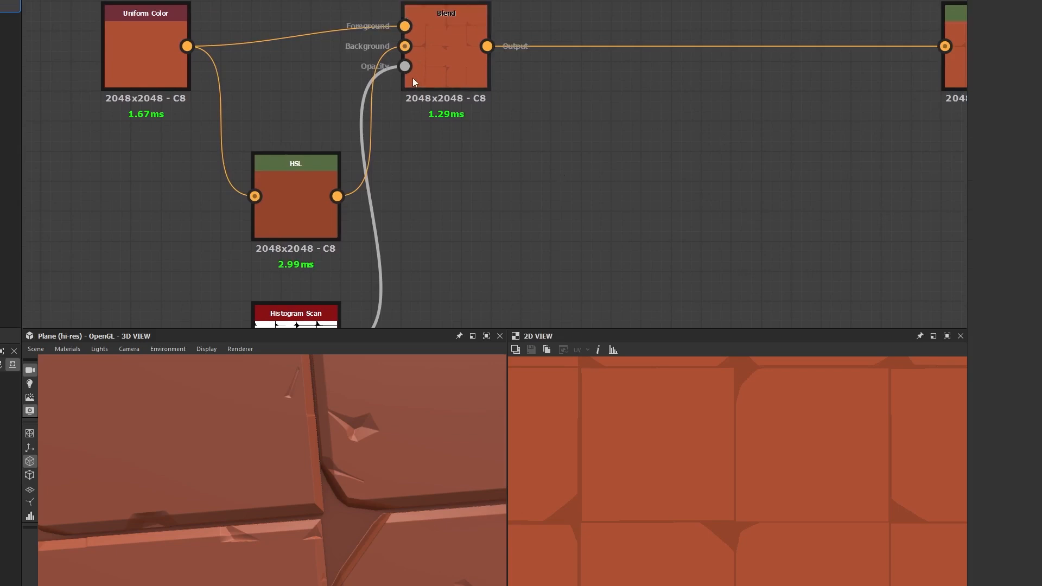
Preview the Blend and slightly lower the Lightness of the HSL node feeding its Background to darken the gaps.
double_click(457, 71)
right_drag(383, 441, 550, 442)
right_drag(327, 473, 314, 515)
click(311, 203)
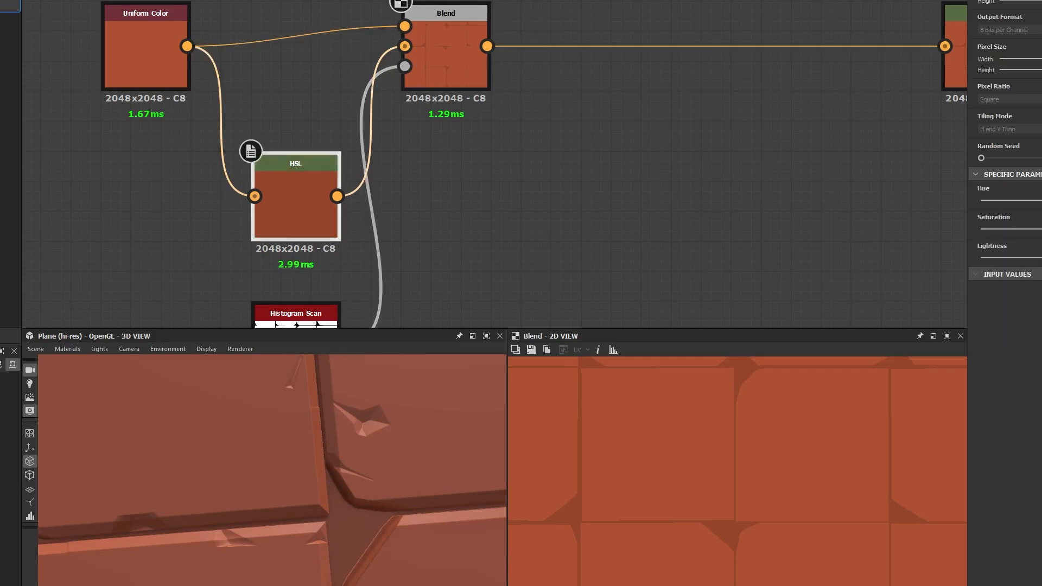
drag(1041, 257, 1036, 258)
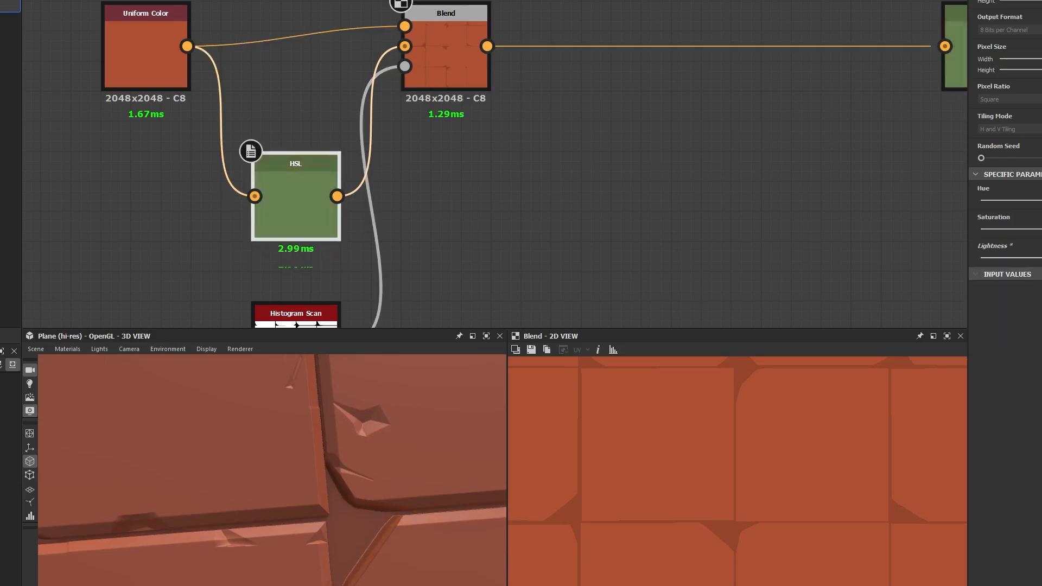
right_drag(483, 531, 307, 508)
drag(305, 508, 269, 501)
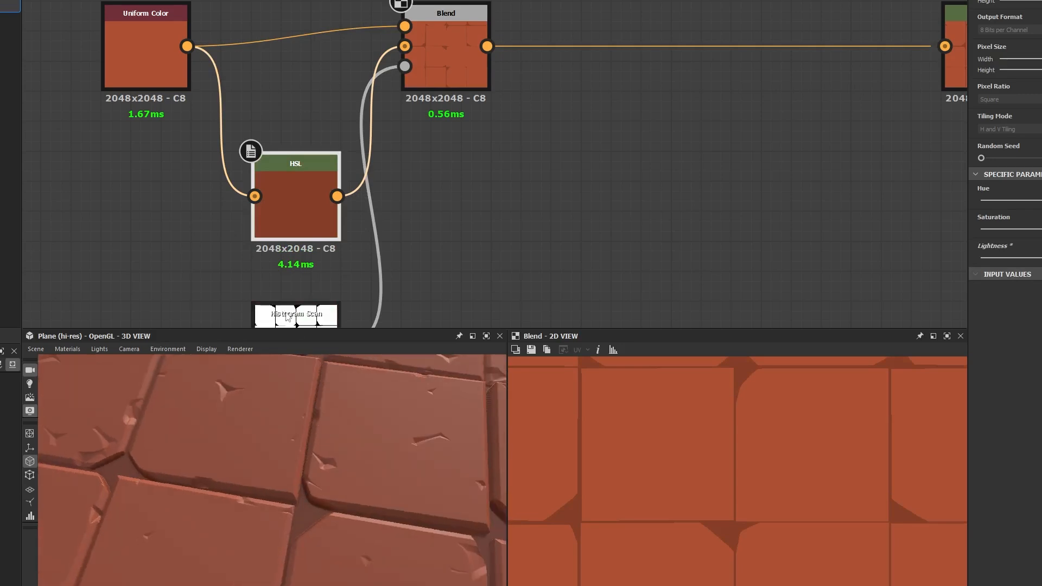
Shift the hue of the Uniform Color's Output Color slightly towards red and view the tiles in 3D.
click(145, 55)
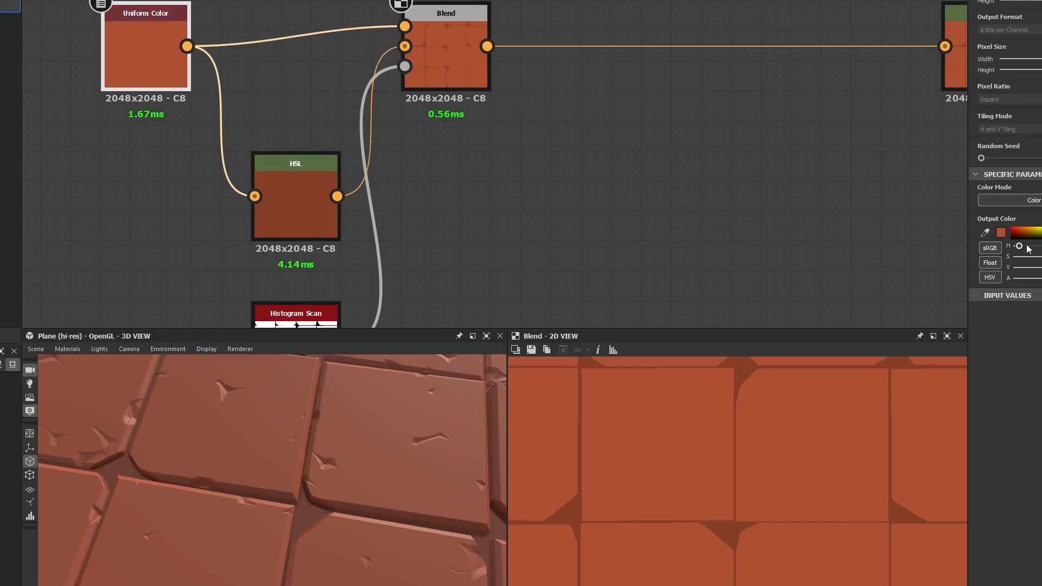
drag(1019, 246, 1019, 246)
drag(296, 443, 284, 431)
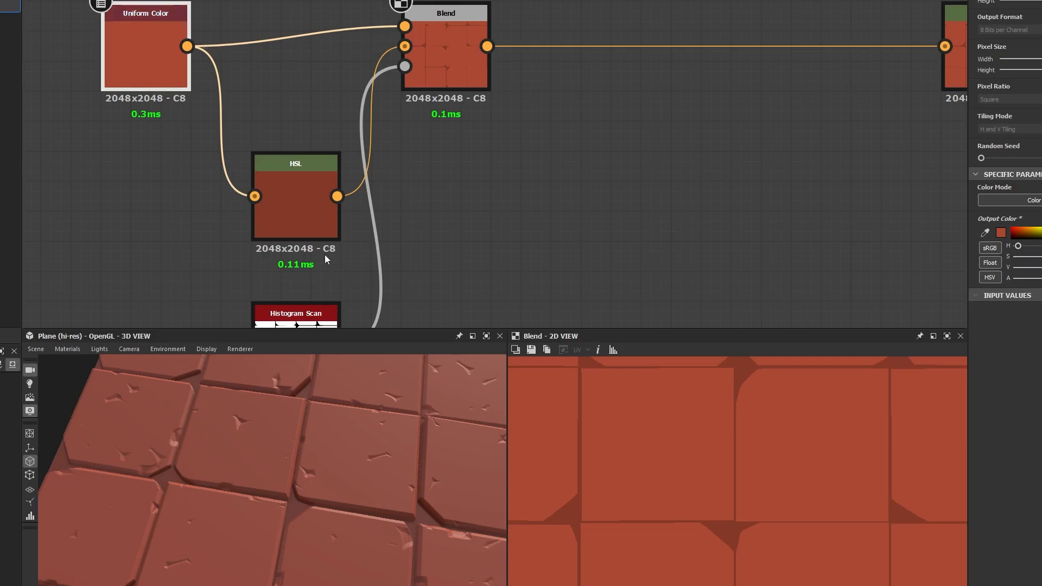
Shift the Uniform Color's hue to olive-yellow, preview how the HSL node responds, and undo the colour change.
double_click(285, 179)
double_click(170, 68)
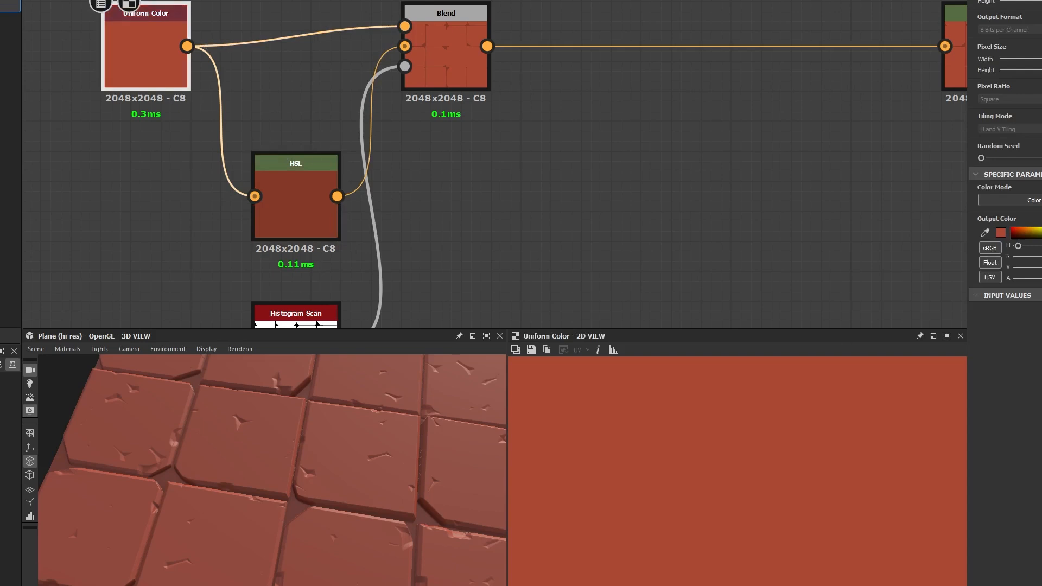
drag(1019, 249, 1028, 249)
double_click(288, 217)
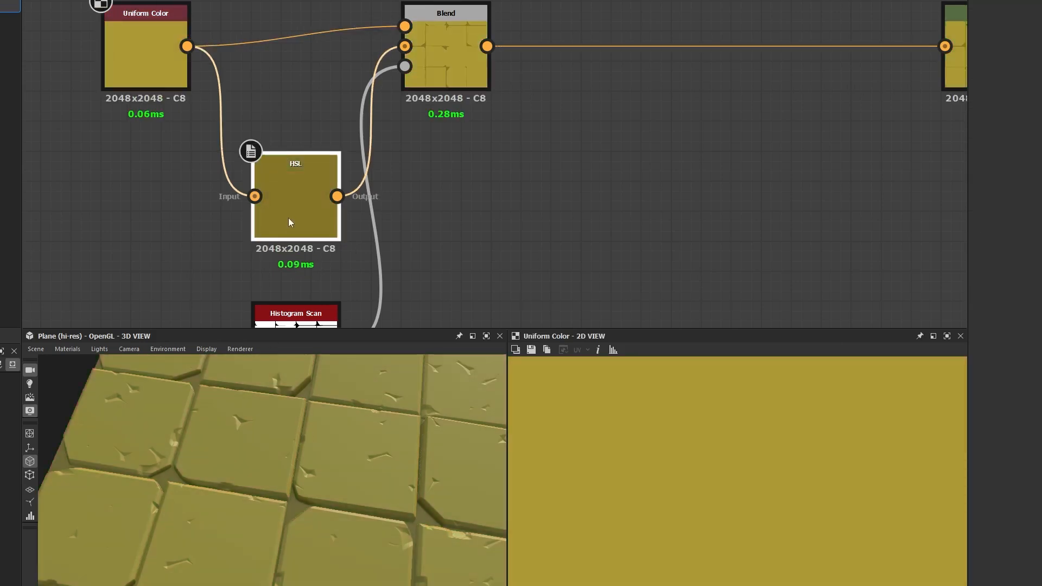
key(ctrl+z)
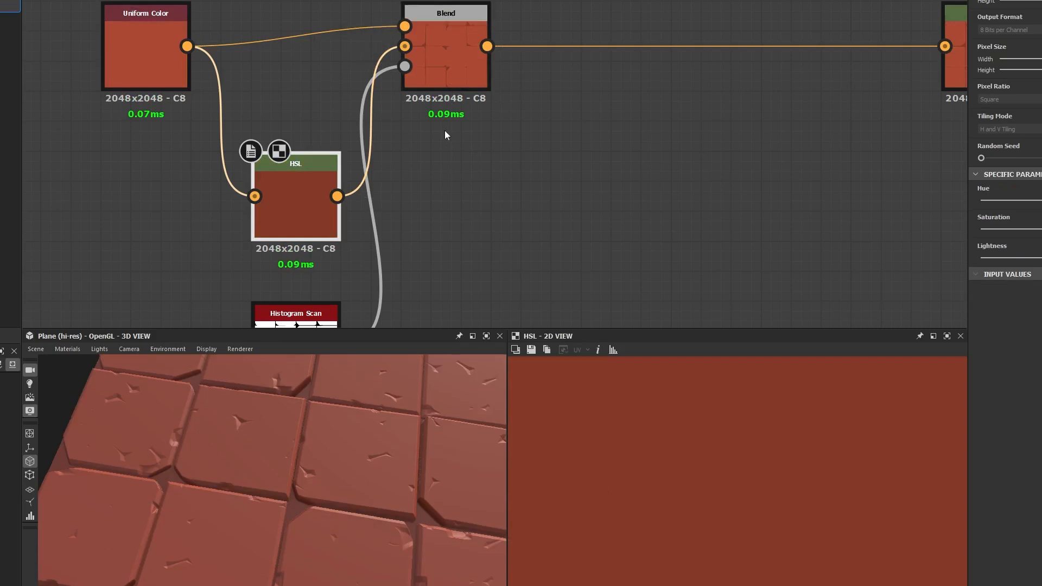
Preview the Histogram Scan mask and examine the whole tiled plane in the 3D view.
scroll(471, 185, down, 4)
double_click(321, 260)
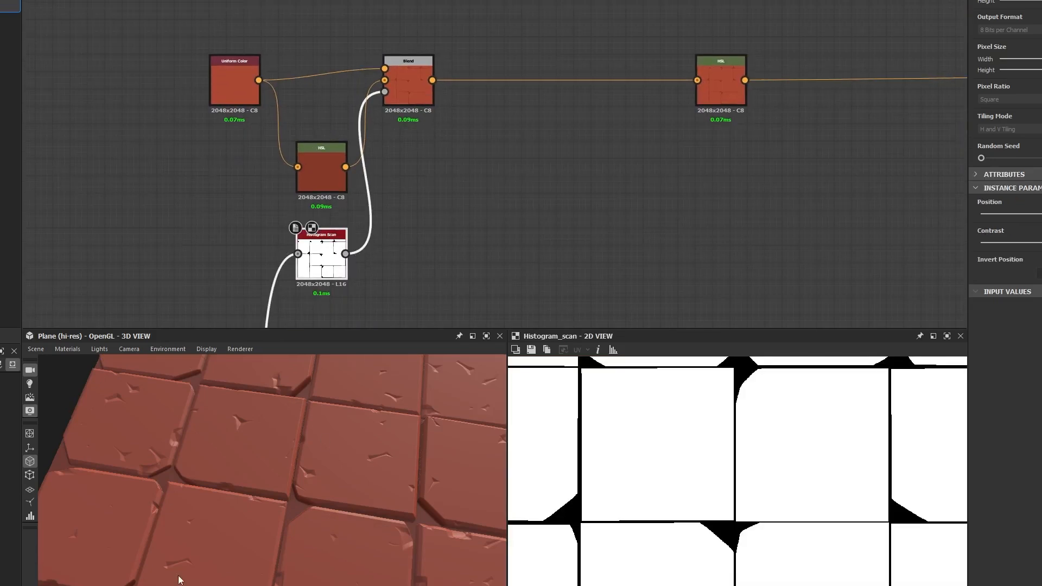
drag(177, 571, 177, 584)
drag(333, 549, 304, 487)
scroll(320, 510, down, 5)
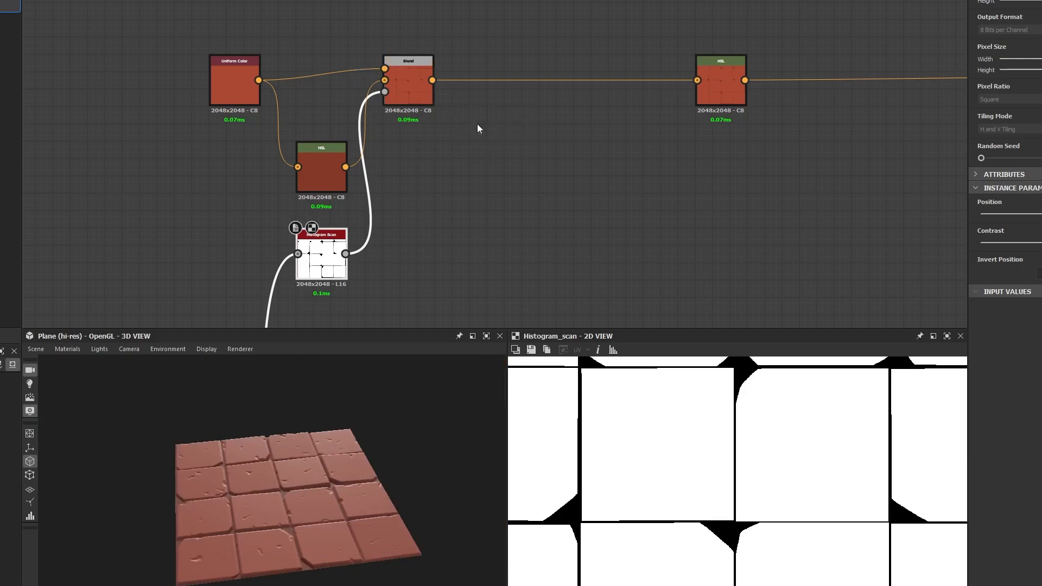
Move the second HSL farther from the first Blend and insert a new Blend node on the link between them.
middle_drag(731, 96, 601, 117)
drag(601, 118, 840, 121)
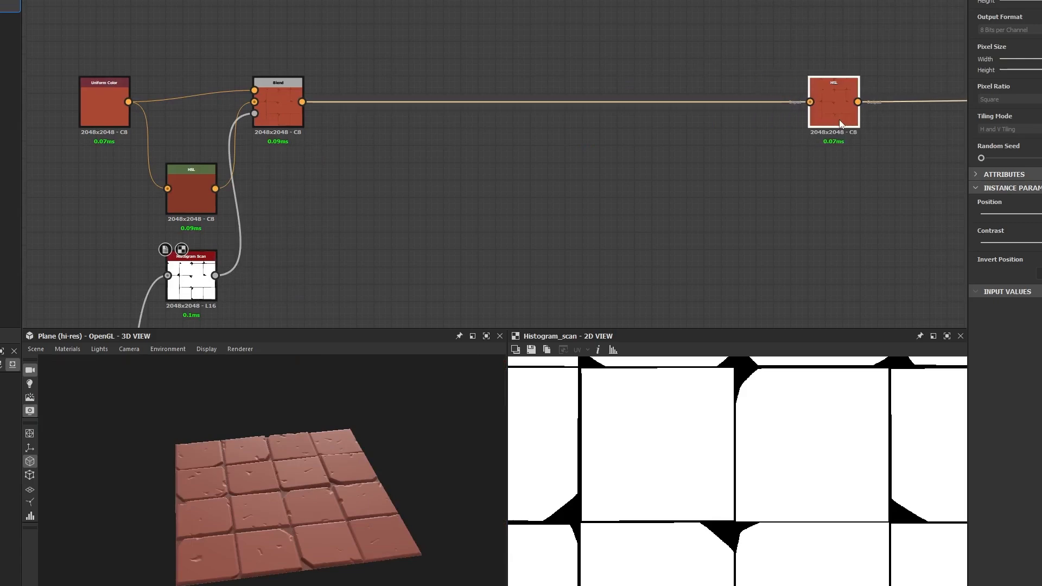
drag(293, 529, 308, 496)
scroll(309, 494, up, 10)
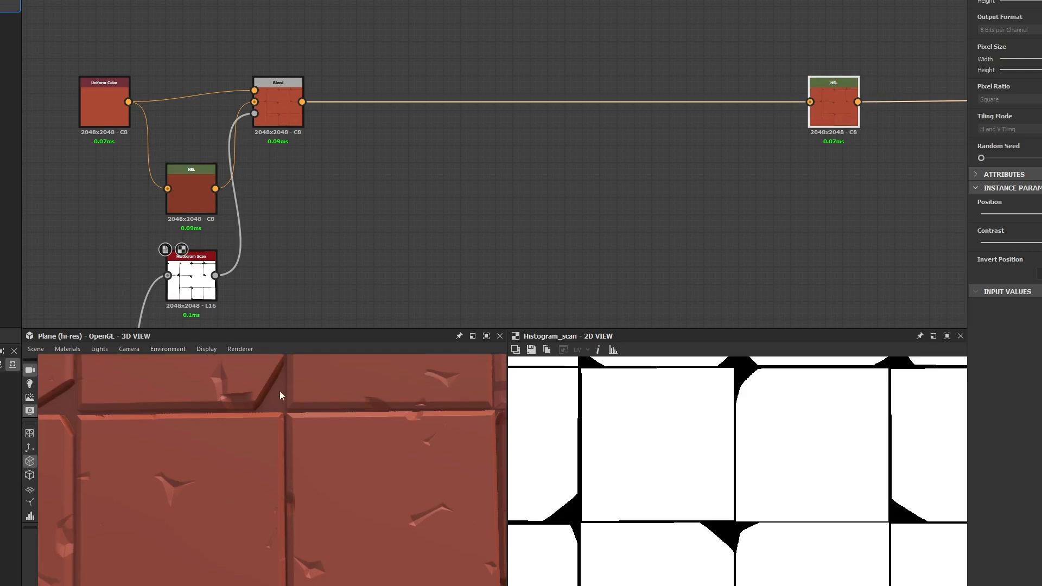
click(410, 102)
key(space)
text(blend)
key(Return)
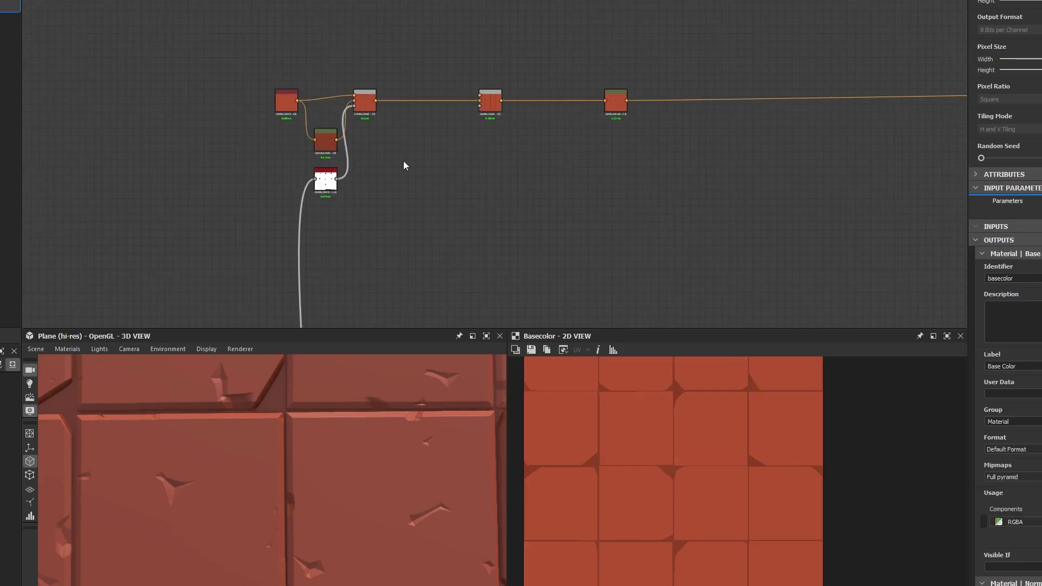
scroll(378, 117, up, 3)
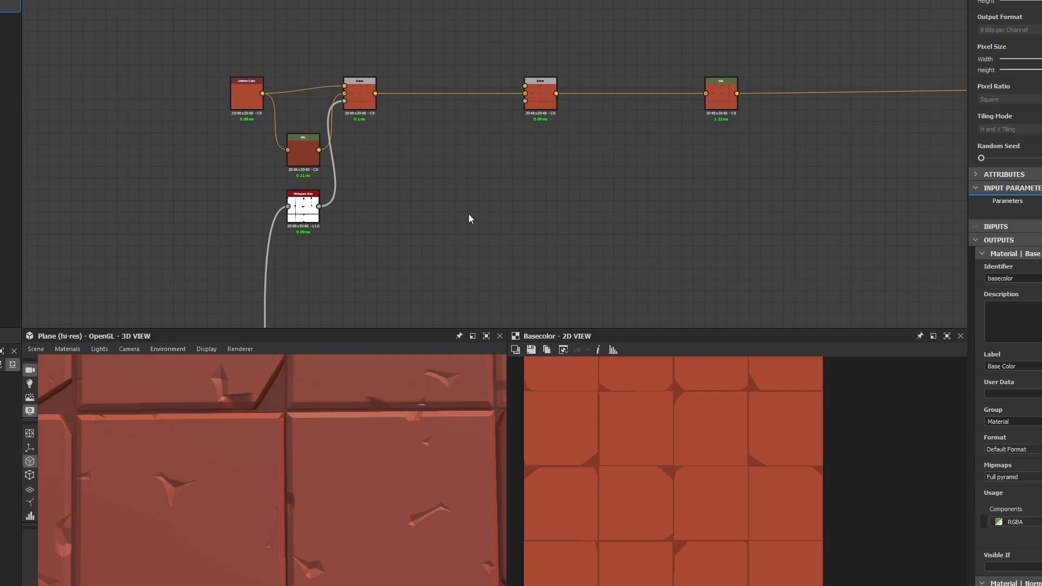
scroll(335, 248, up, 5)
middle_drag(310, 209, 358, 222)
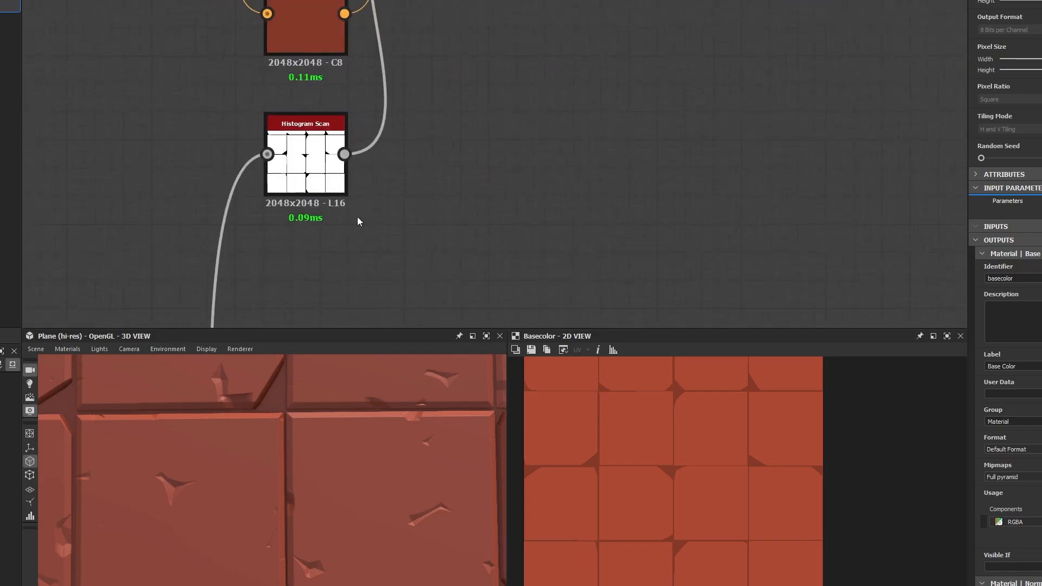
Lower the Histogram Scan's Contrast to its minimum and view a chipped tile corner up close in 2D and 3D.
click(324, 173)
drag(1036, 240, 980, 242)
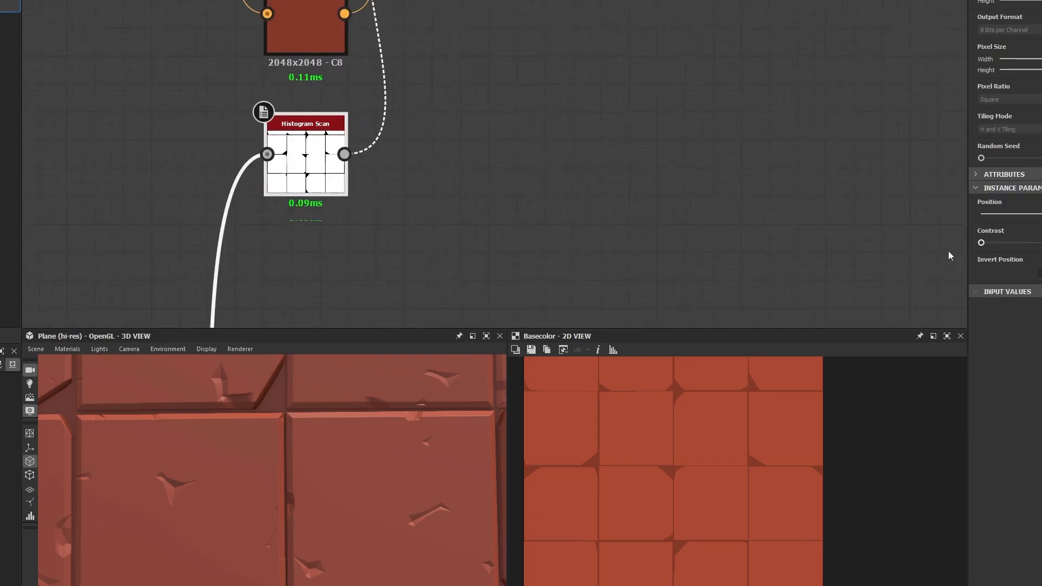
scroll(686, 394, up, 5)
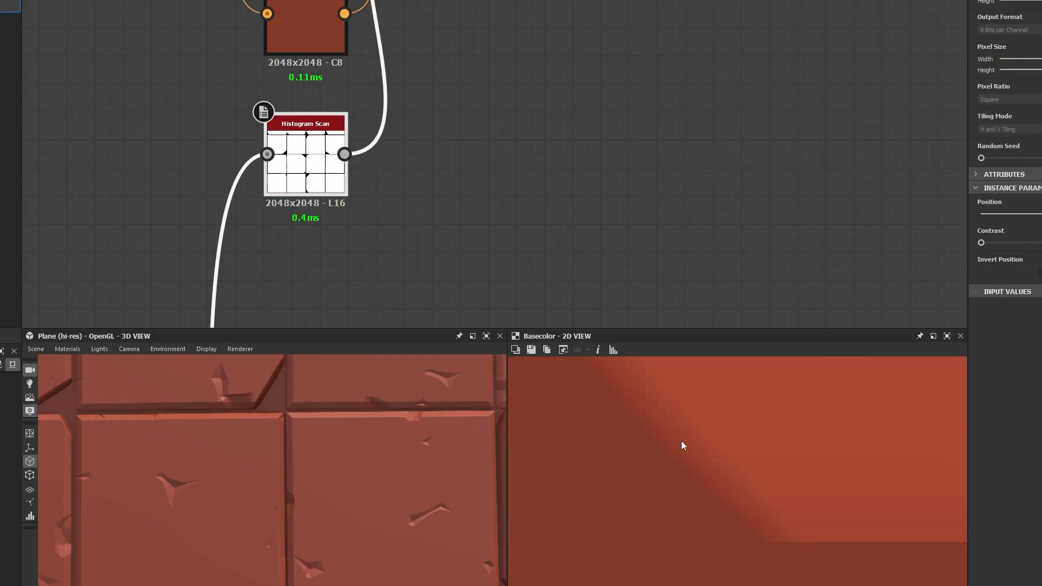
scroll(260, 394, up, 3)
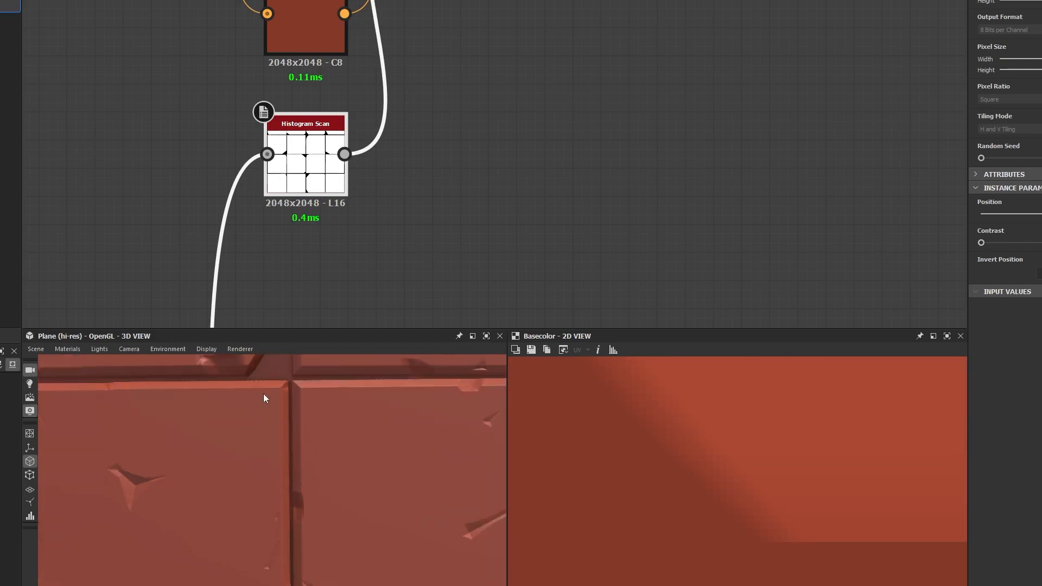
middle_drag(262, 393, 262, 452)
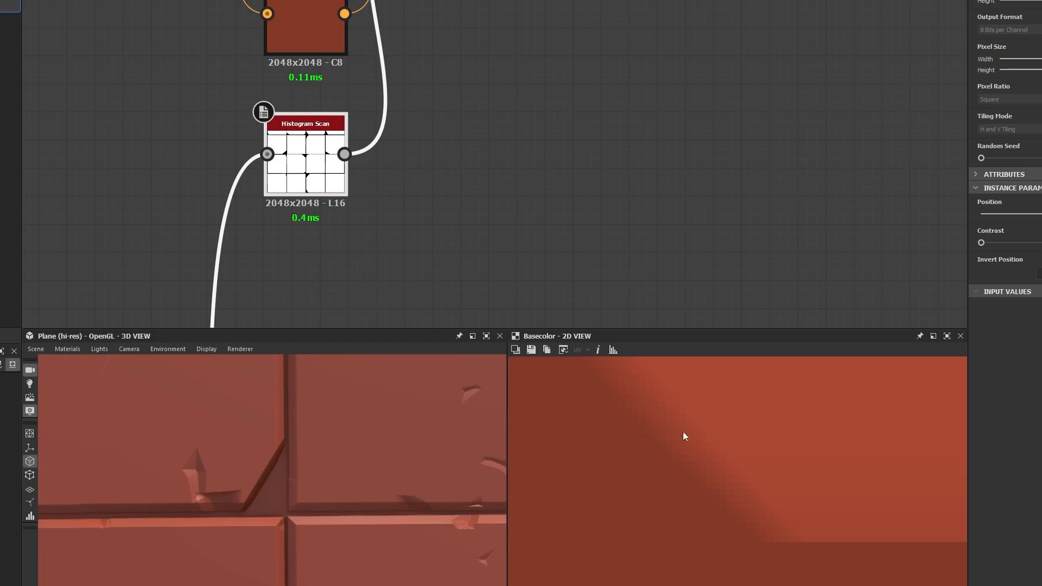
Raise the Histogram Scan's Contrast to harden the mask edge and examine the chipped tile corner in 3D.
click(1041, 242)
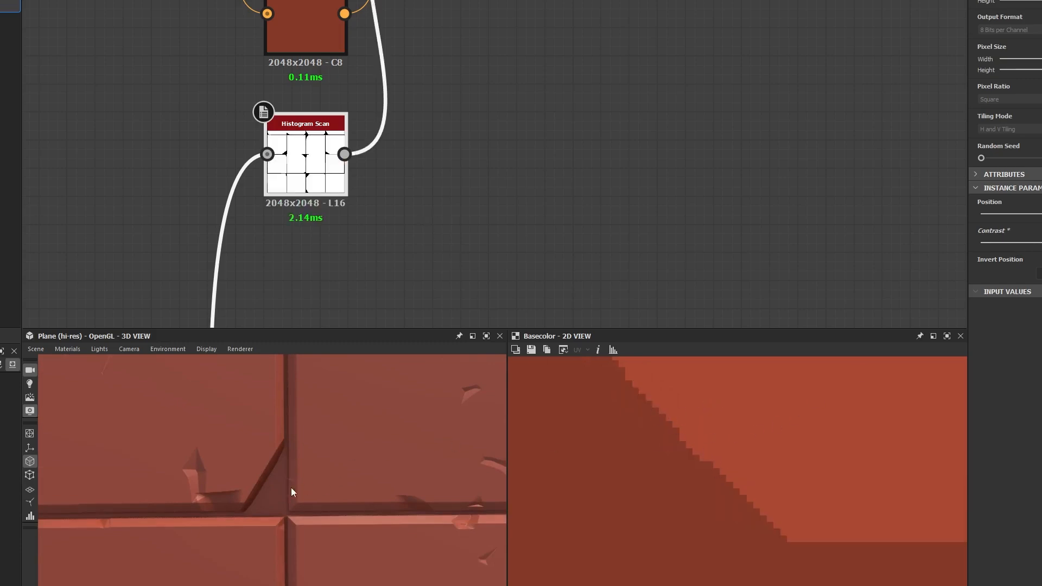
scroll(291, 487, up, 5)
middle_drag(240, 497, 253, 482)
scroll(253, 482, up, 4)
scroll(243, 460, down, 2)
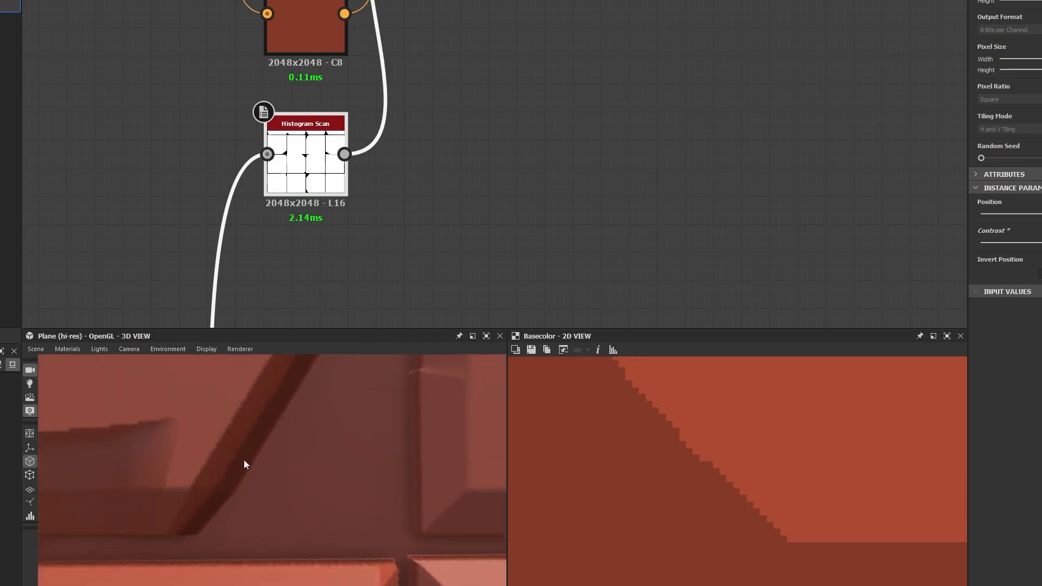
Adjust the Histogram Scan's Position to shrink the dark gap area slightly and inspect the chipped edge in 3D.
drag(243, 460, 206, 386)
click(1041, 214)
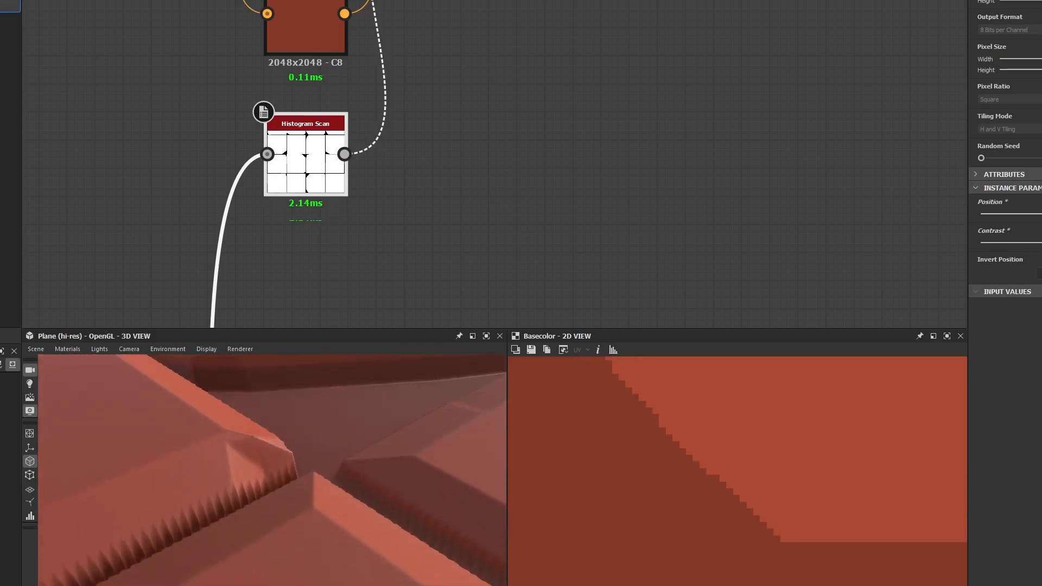
drag(270, 398, 432, 449)
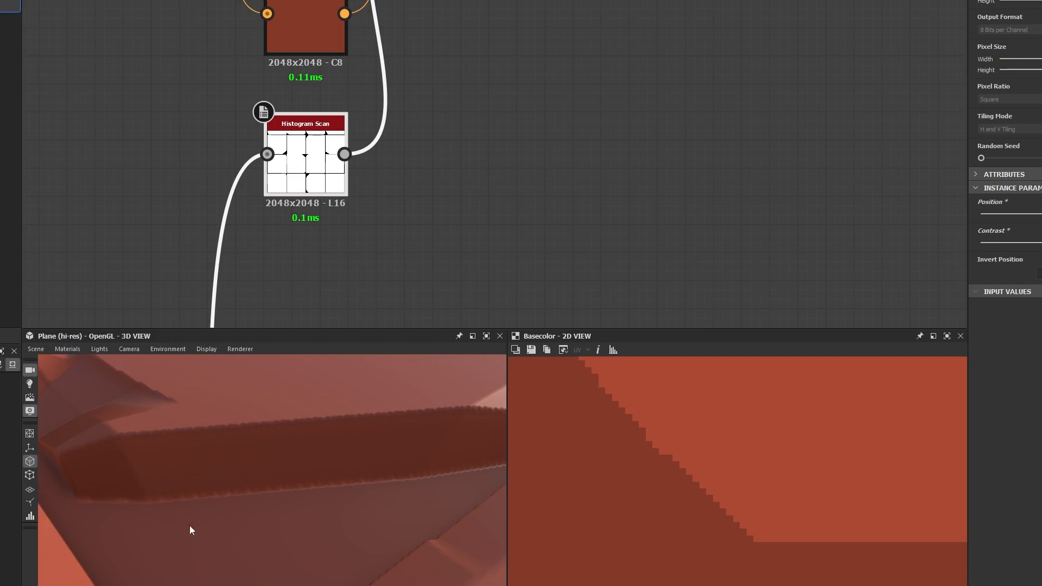
drag(175, 500, 187, 501)
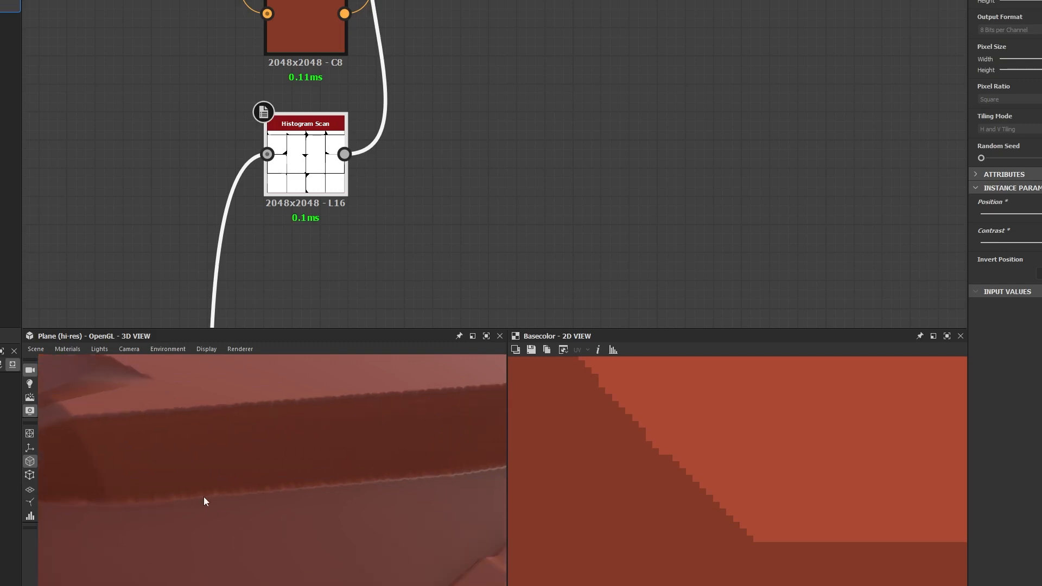
drag(216, 380, 226, 423)
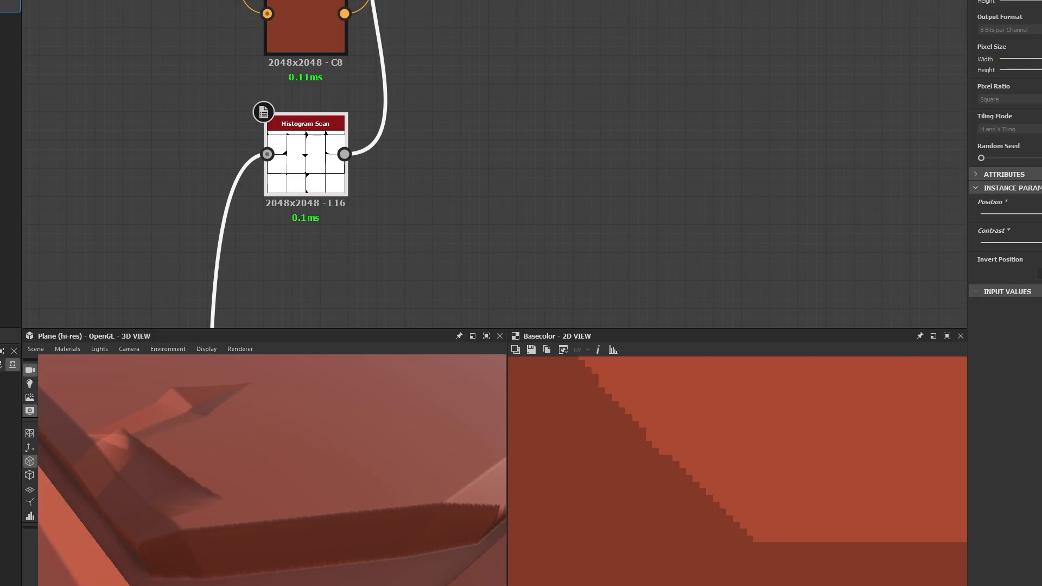
Return the Histogram Scan's Contrast to its minimum and fine-tune its Position so the dark area stays inside the gaps.
drag(1040, 243, 981, 242)
drag(315, 491, 360, 475)
drag(372, 531, 462, 511)
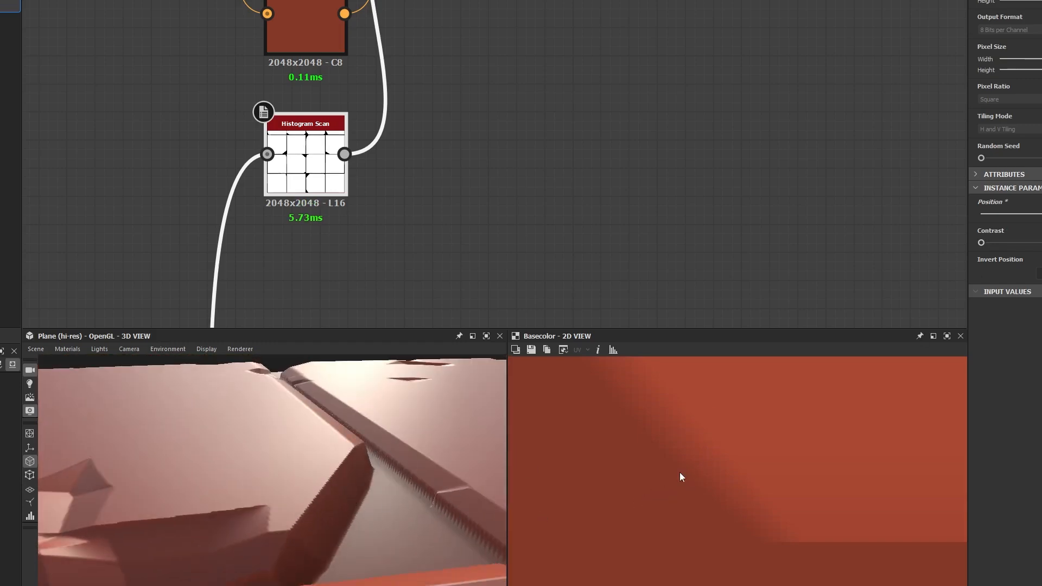
drag(1041, 214, 1041, 214)
scroll(347, 461, down, 2)
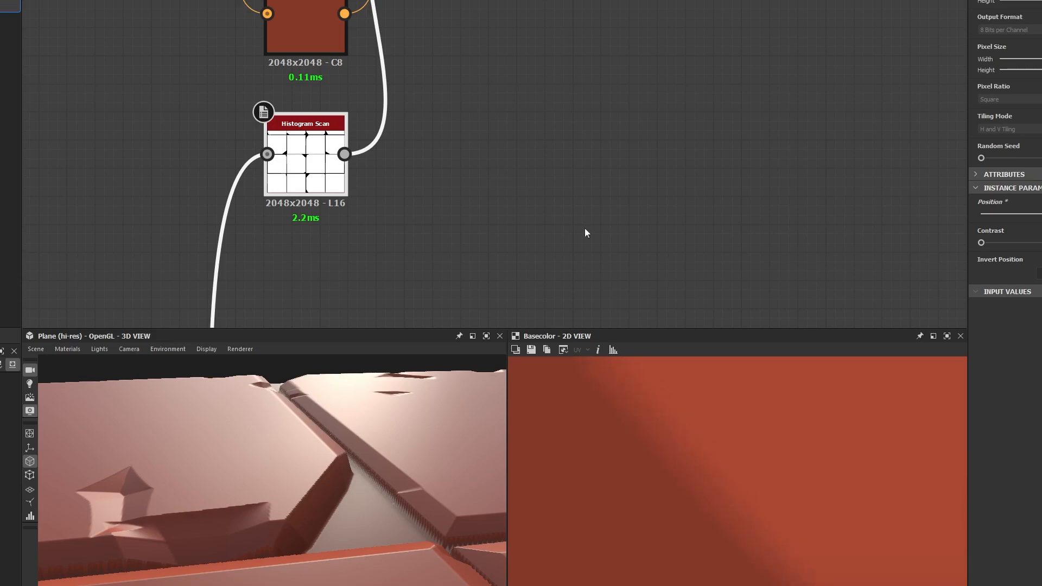
Move the second Blend node closer to the first Blend on the Base Color chain.
middle_drag(435, 94, 447, 134)
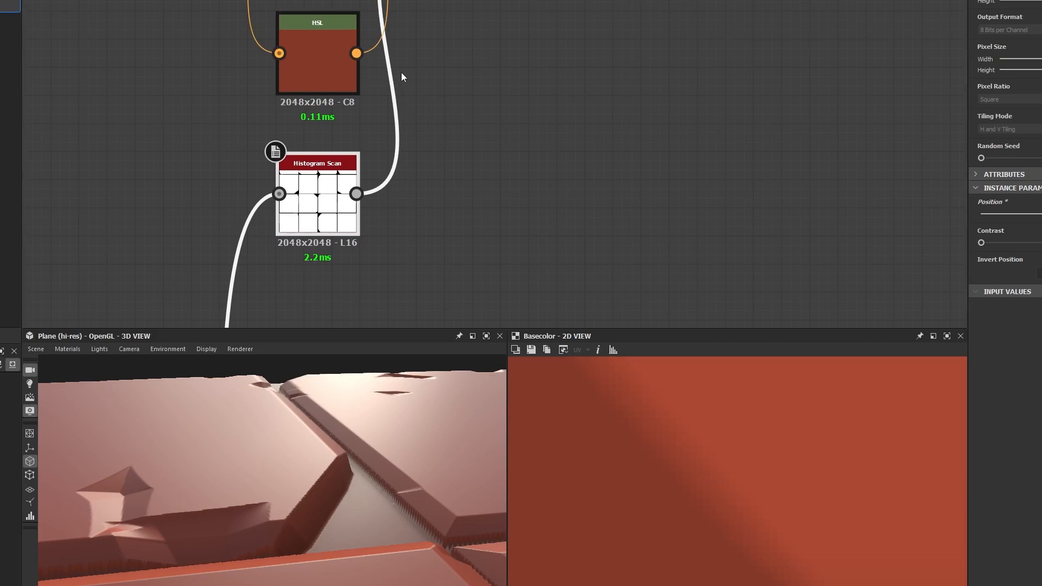
scroll(404, 52, down, 2)
middle_drag(404, 52, 388, 212)
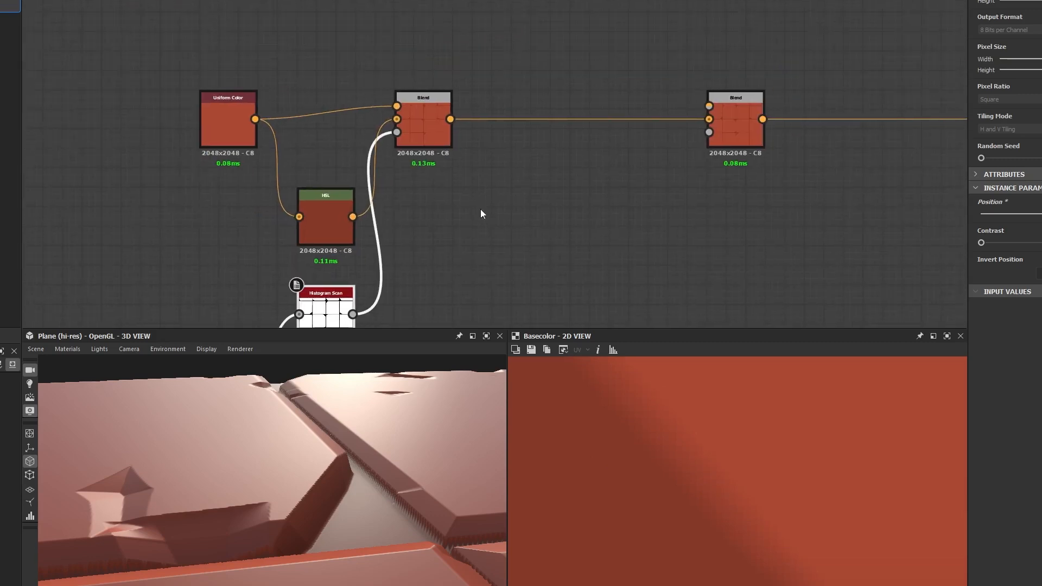
scroll(481, 266, down, 2)
middle_drag(481, 265, 490, 128)
scroll(490, 134, down, 1)
scroll(497, 78, up, 3)
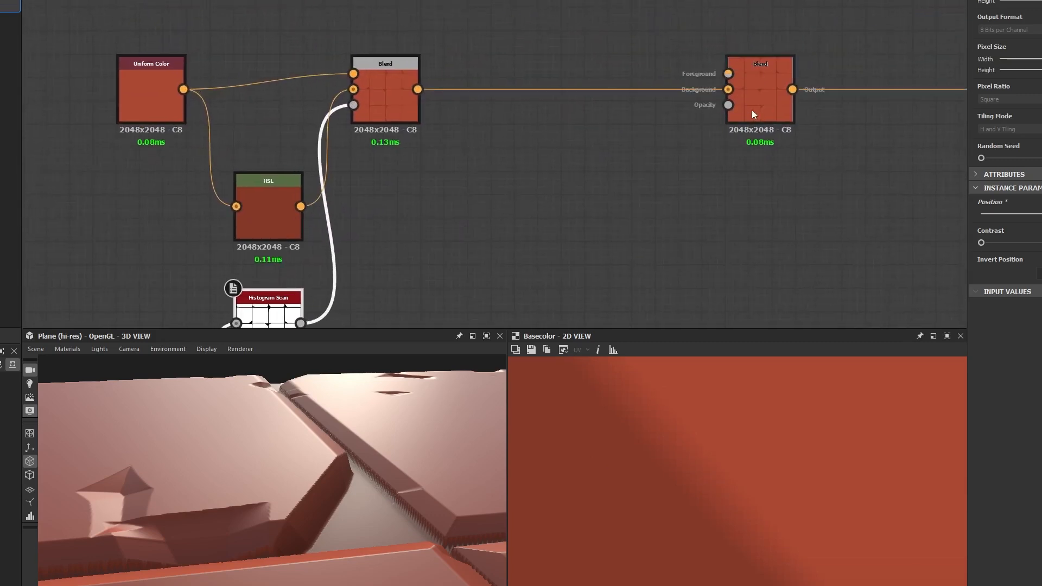
drag(751, 110, 551, 106)
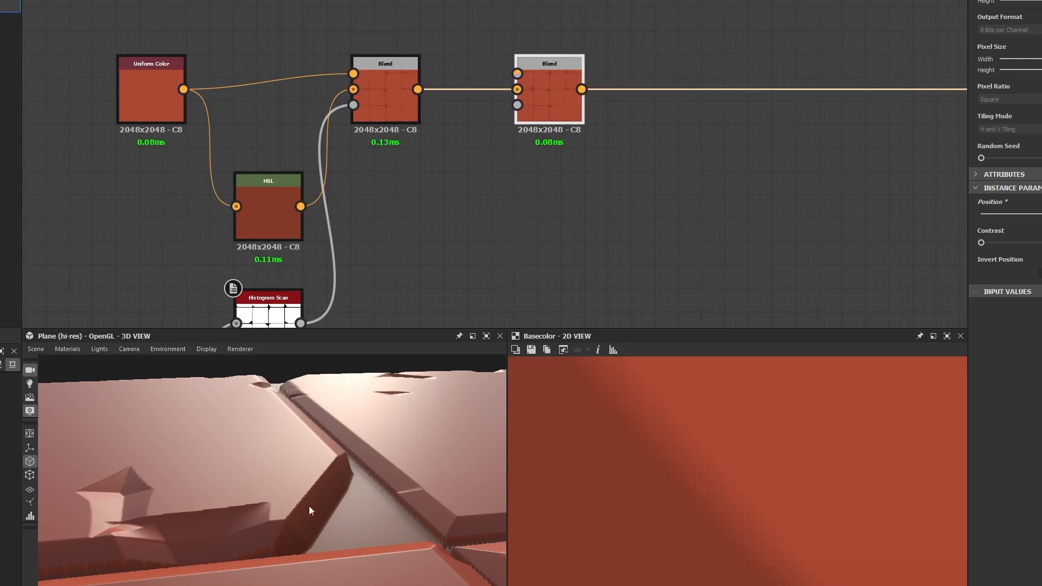
Examine the computation times under the Flood Fill to Random Grayscale node and its Levels node.
scroll(475, 225, down, 6)
middle_drag(479, 225, 538, 138)
scroll(485, 234, down, 1)
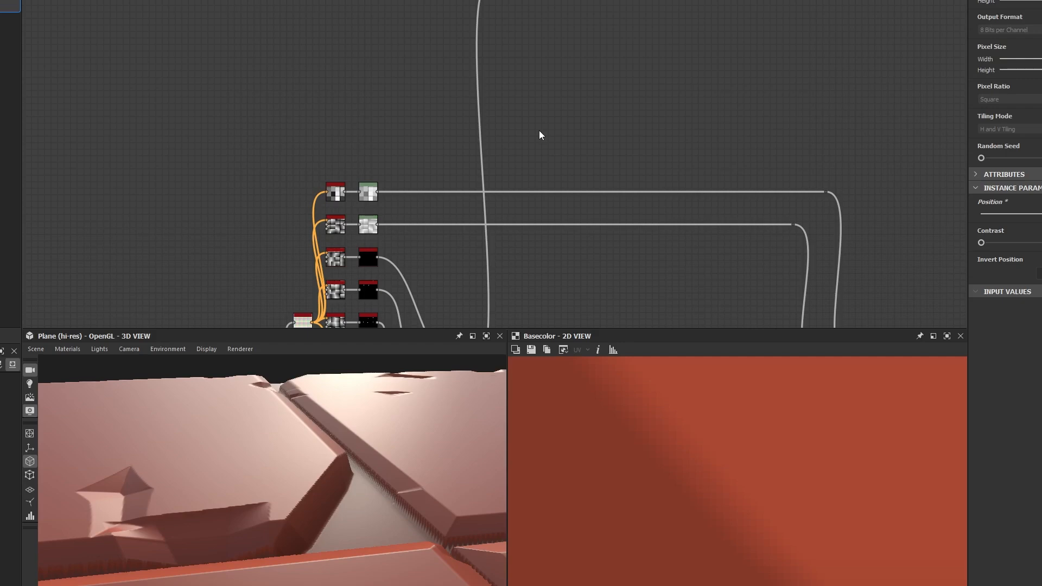
middle_drag(539, 130, 488, 195)
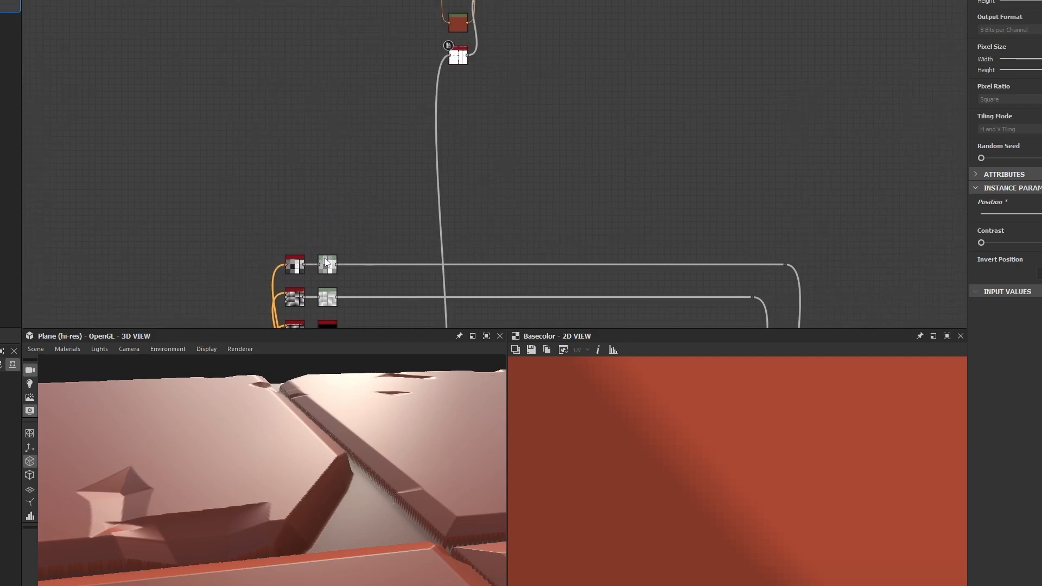
scroll(323, 257, up, 4)
middle_drag(297, 209, 339, 123)
scroll(315, 207, up, 5)
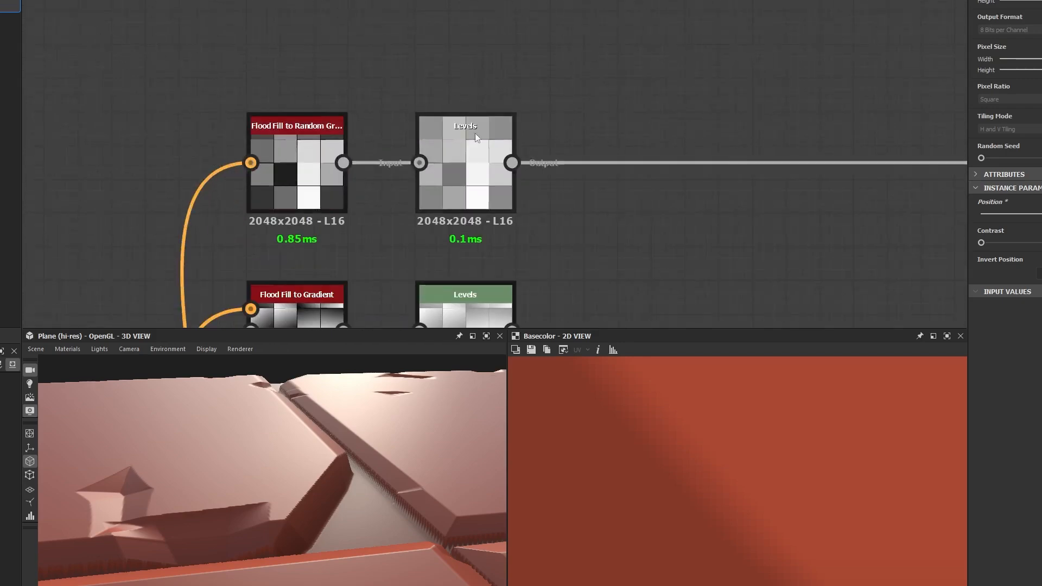
drag(370, 54, 188, 262)
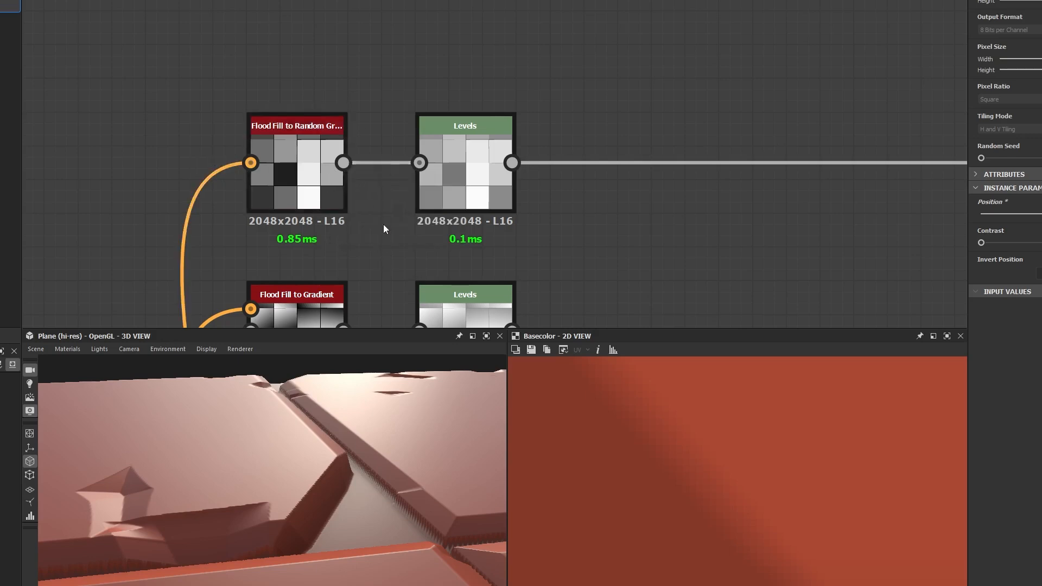
scroll(306, 252, up, 2)
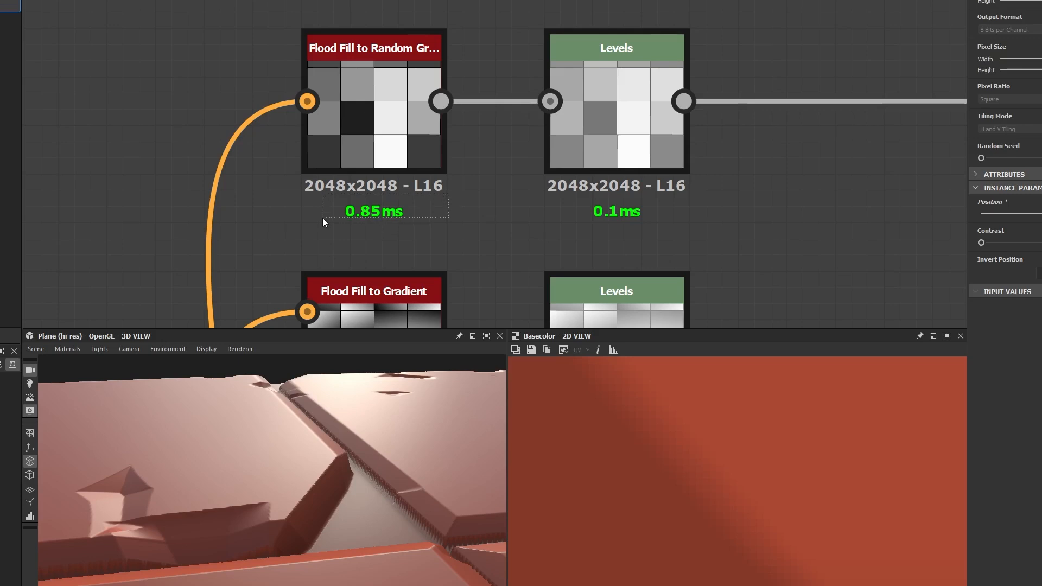
Add a BnW Spots 1 noise node in the empty area above the Levels node's output link.
scroll(311, 108, down, 5)
middle_drag(478, 73, 464, 120)
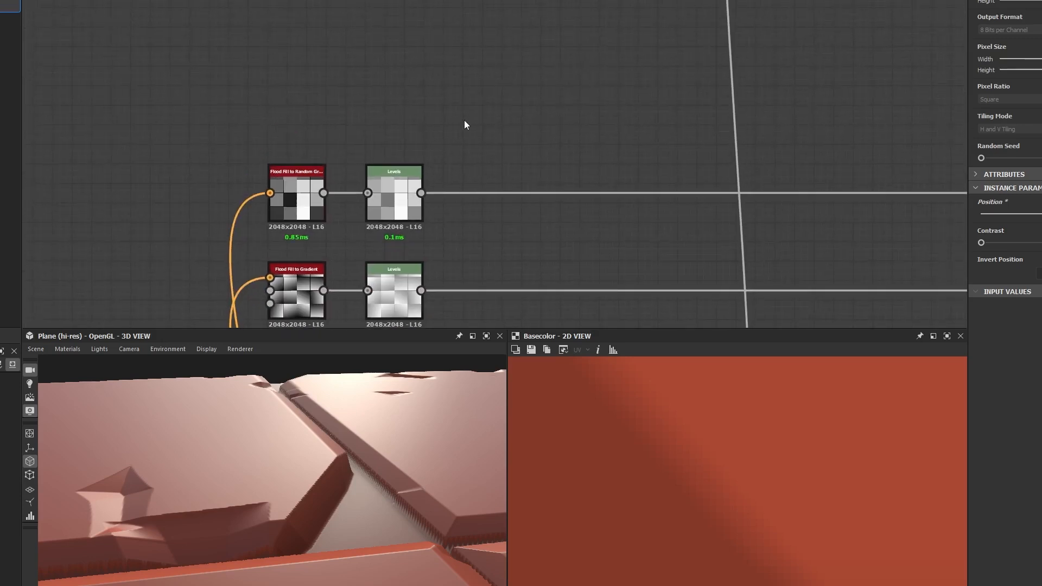
key(space)
text(bnw)
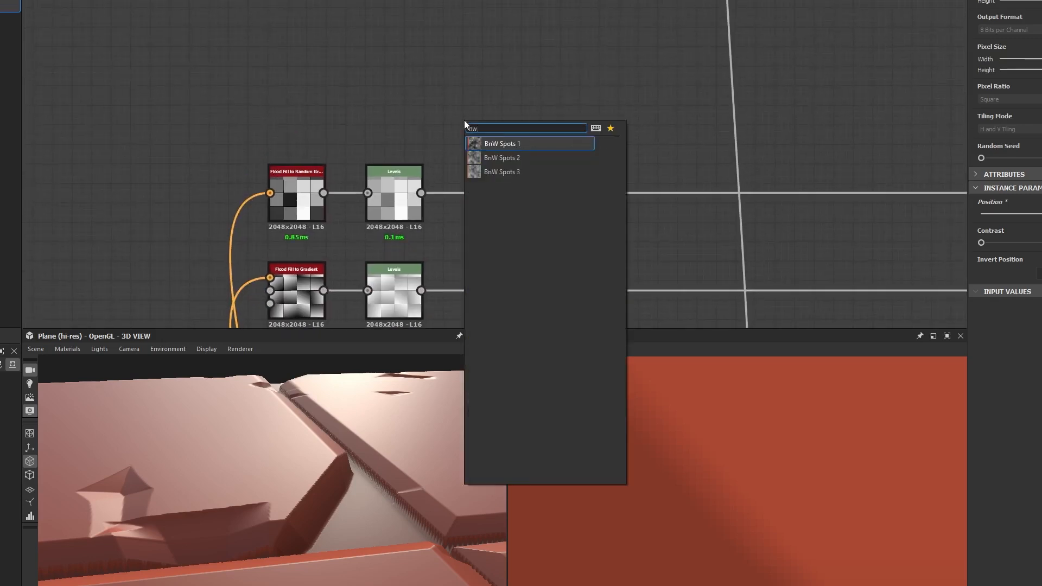
key(Return)
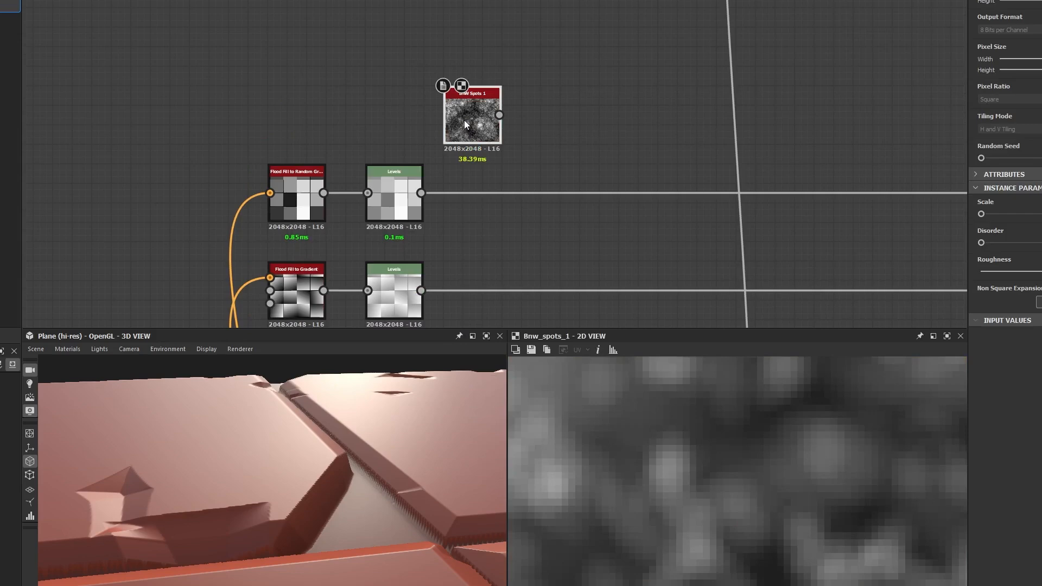
Examine the BnW Spots 1 node's pattern and computation time, and delete the node.
scroll(464, 120, up, 4)
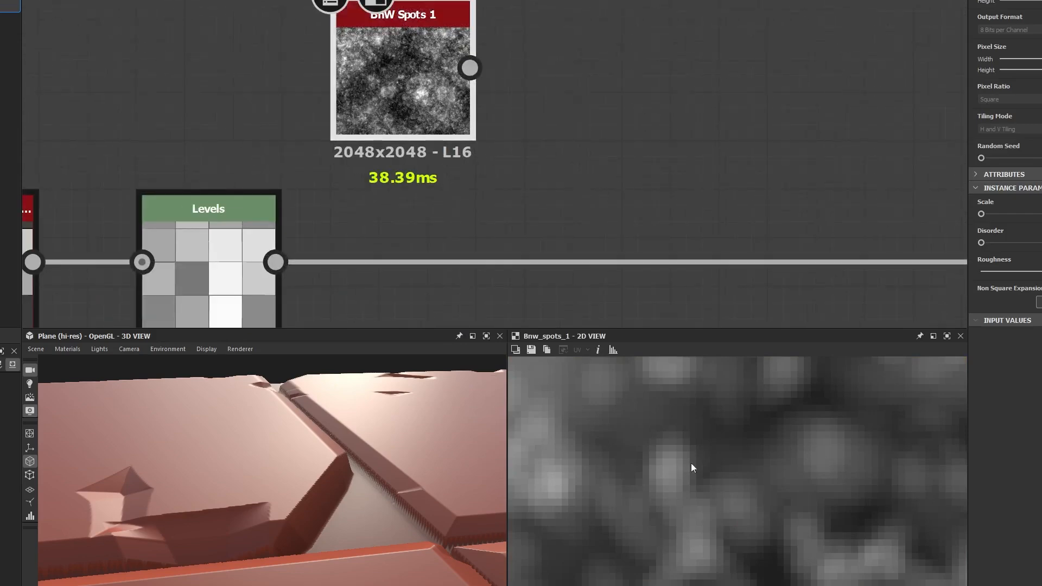
scroll(691, 464, down, 2)
scroll(672, 487, down, 1)
scroll(425, 182, up, 2)
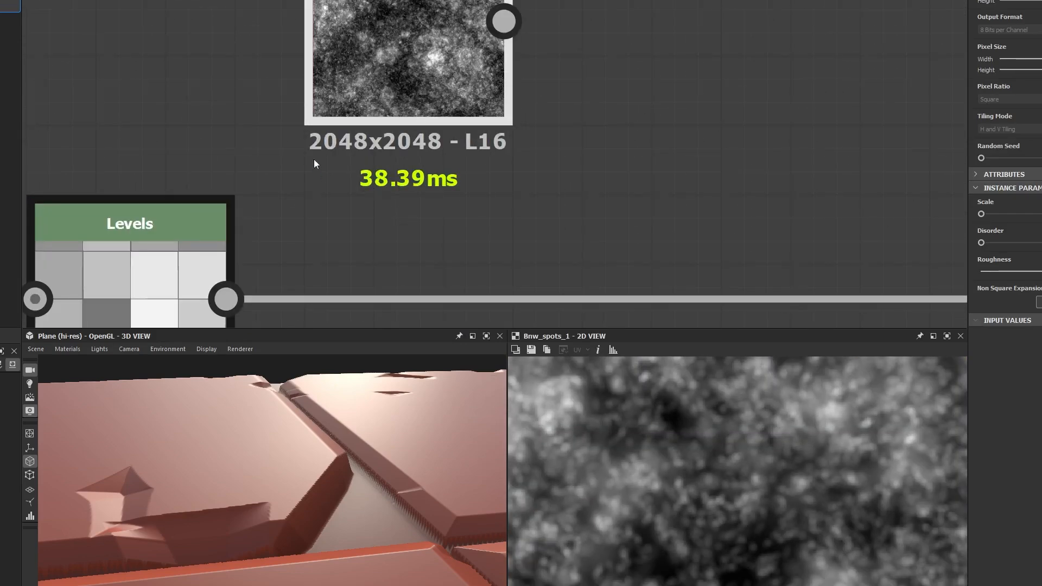
drag(314, 158, 490, 199)
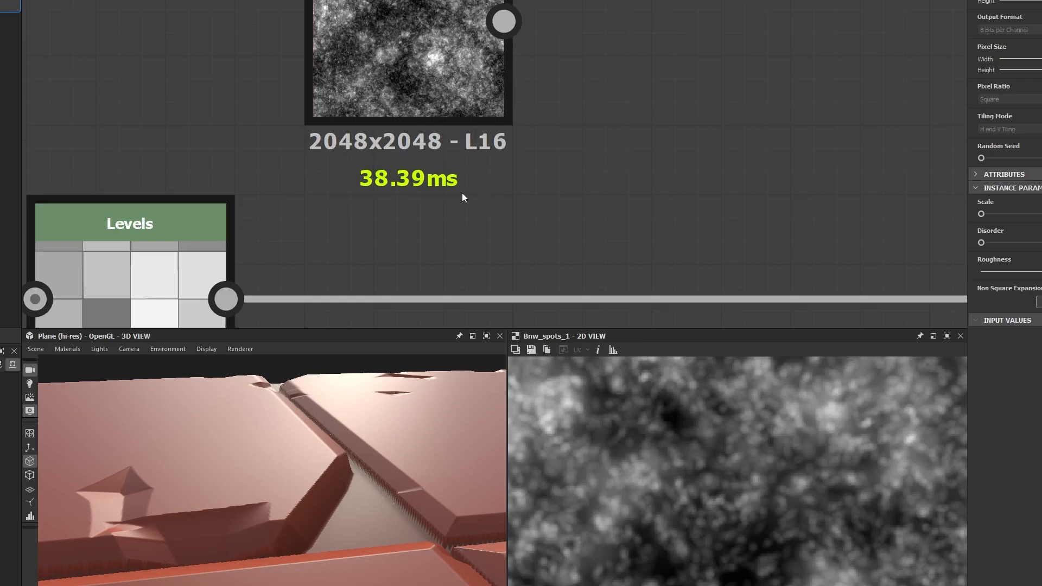
scroll(441, 187, down, 3)
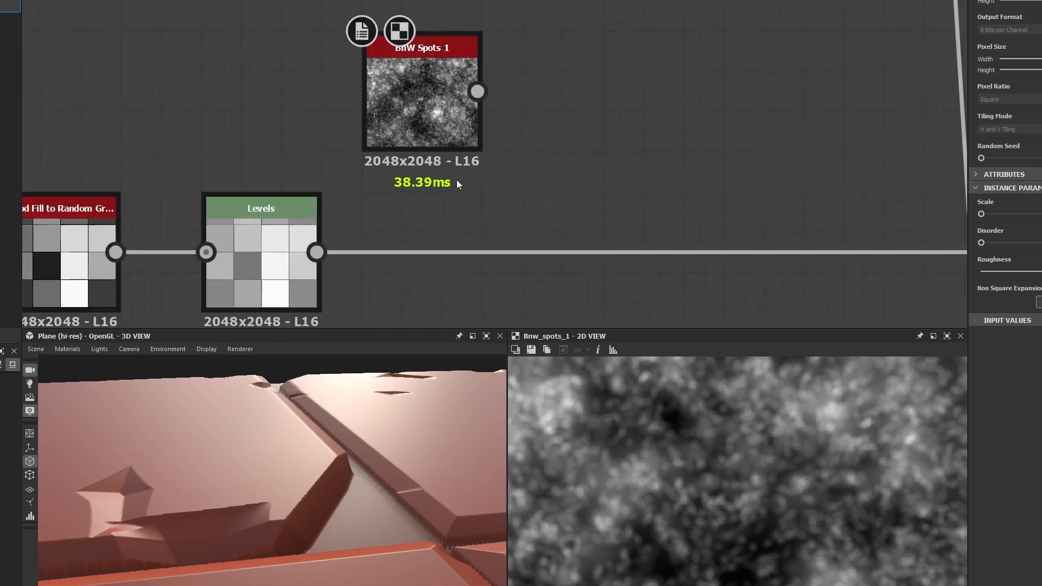
drag(467, 167, 380, 185)
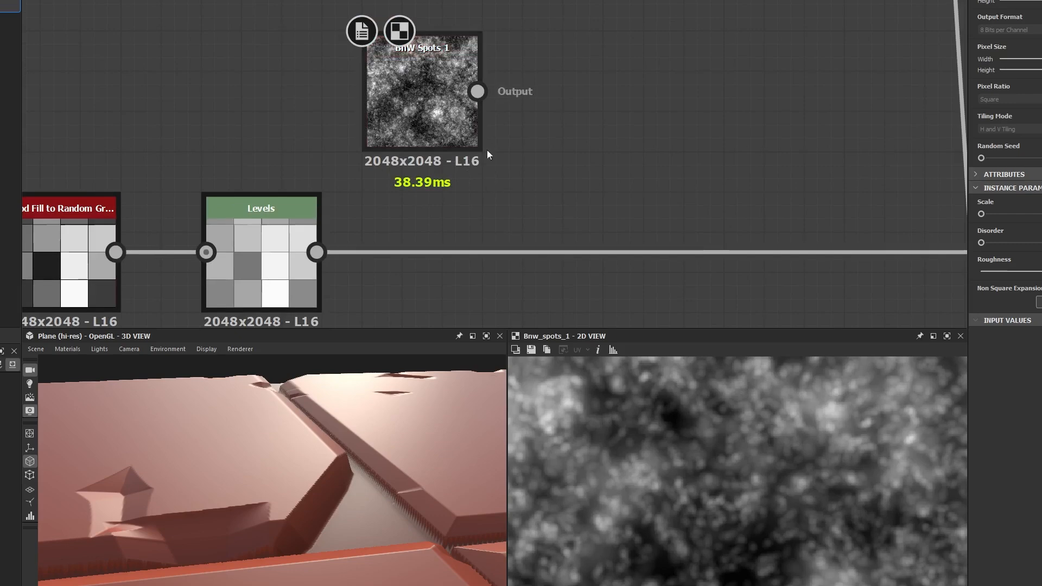
key(Delete)
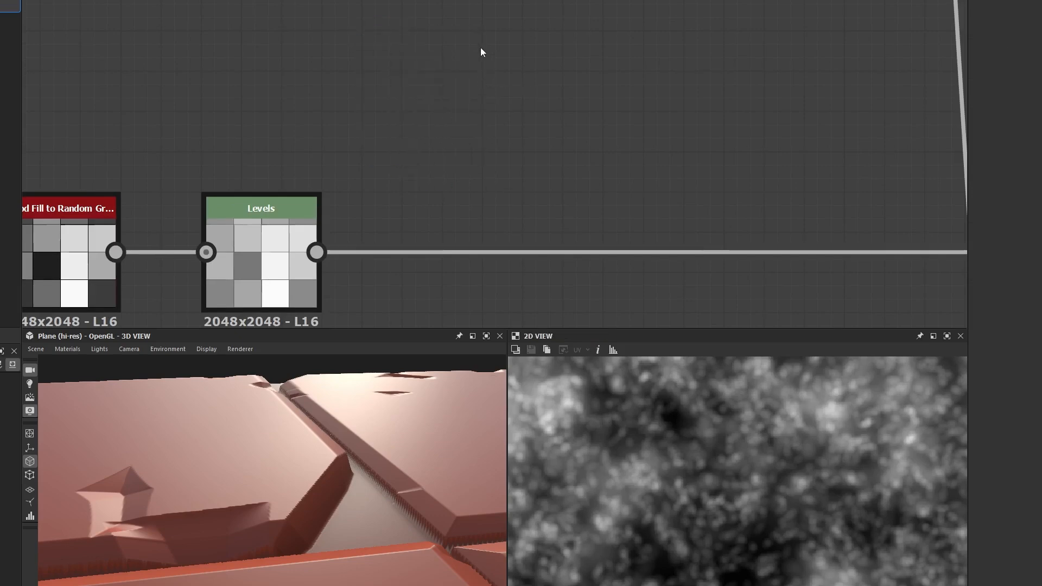
Switch the graph's Display Timings option off and back on.
click(198, 0)
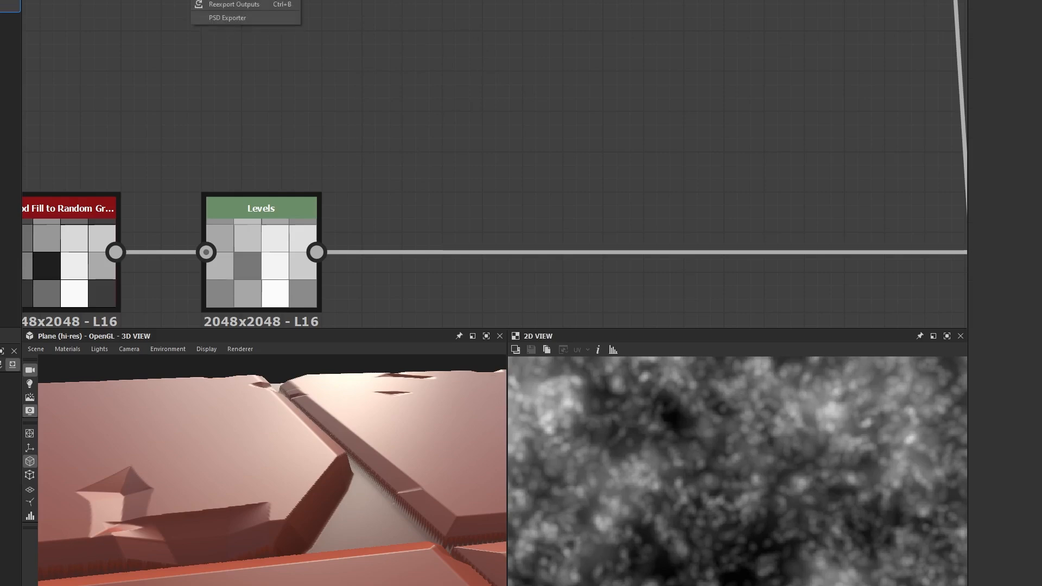
key(Escape)
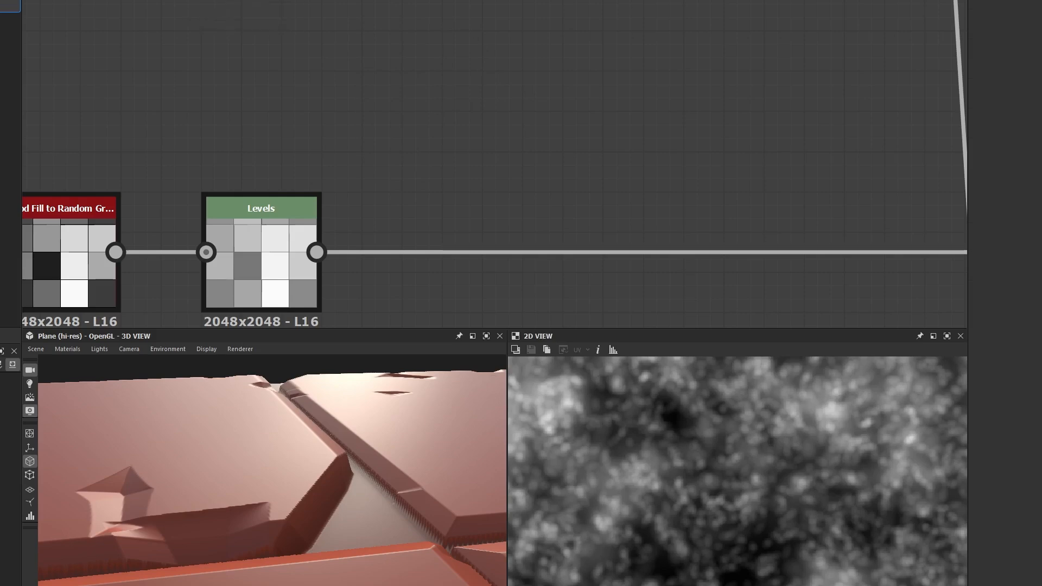
click(76, 0)
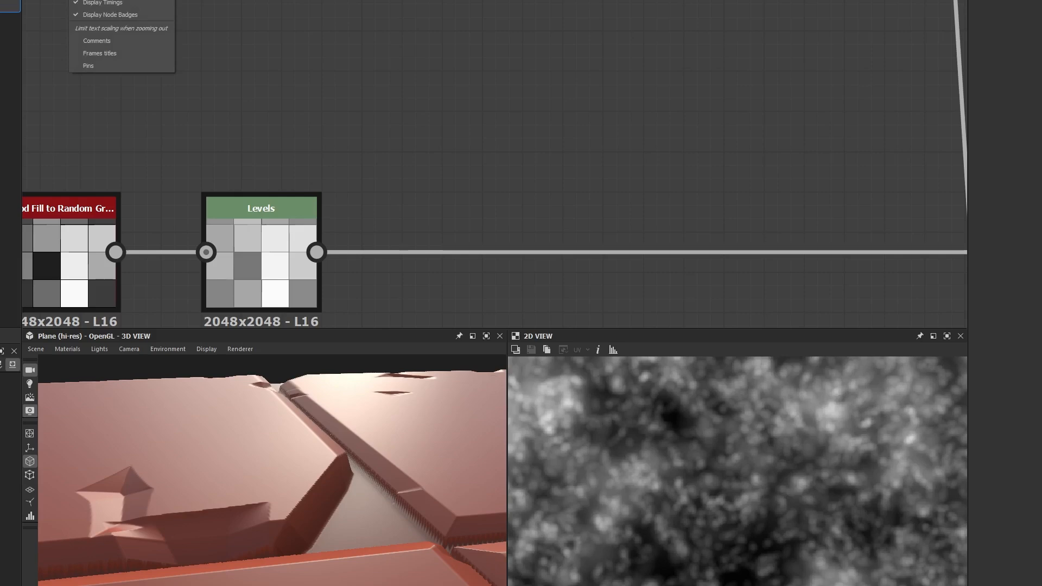
middle_drag(335, 122, 414, 21)
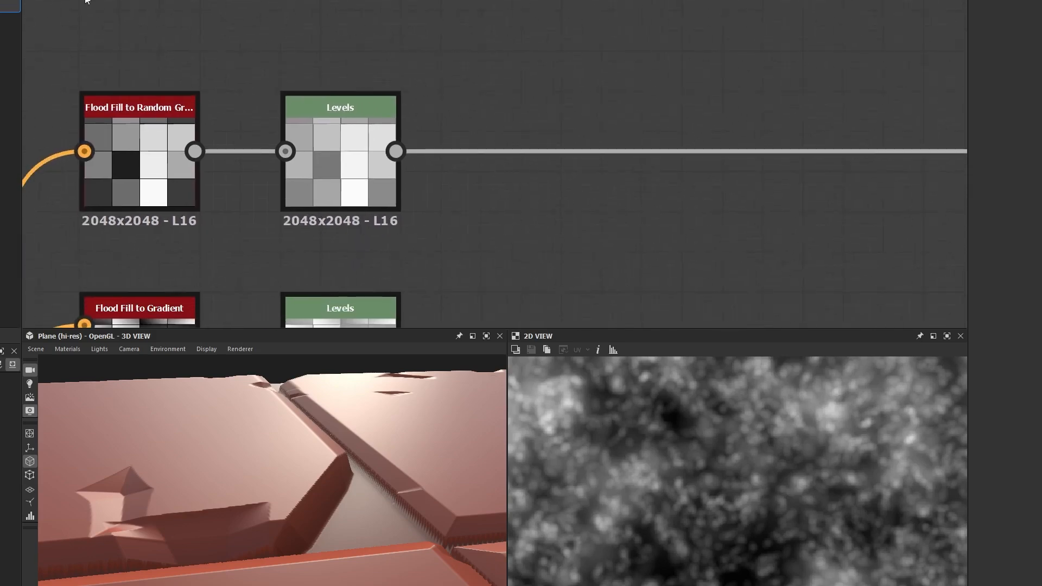
click(76, 0)
click(89, 2)
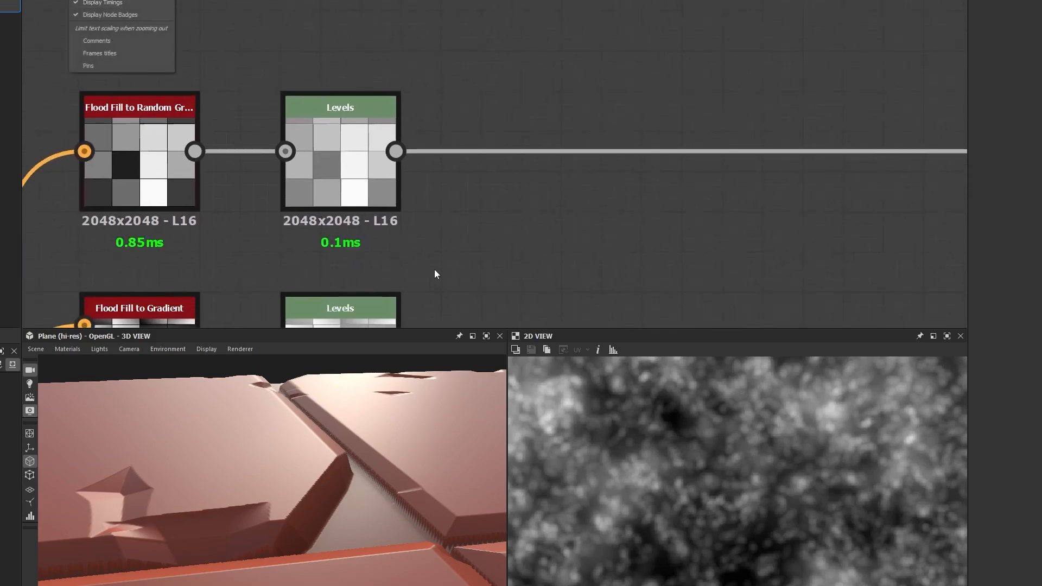
Examine the computation times under the Levels, Blend and Bevel nodes and the other nodes across the graph.
click(434, 269)
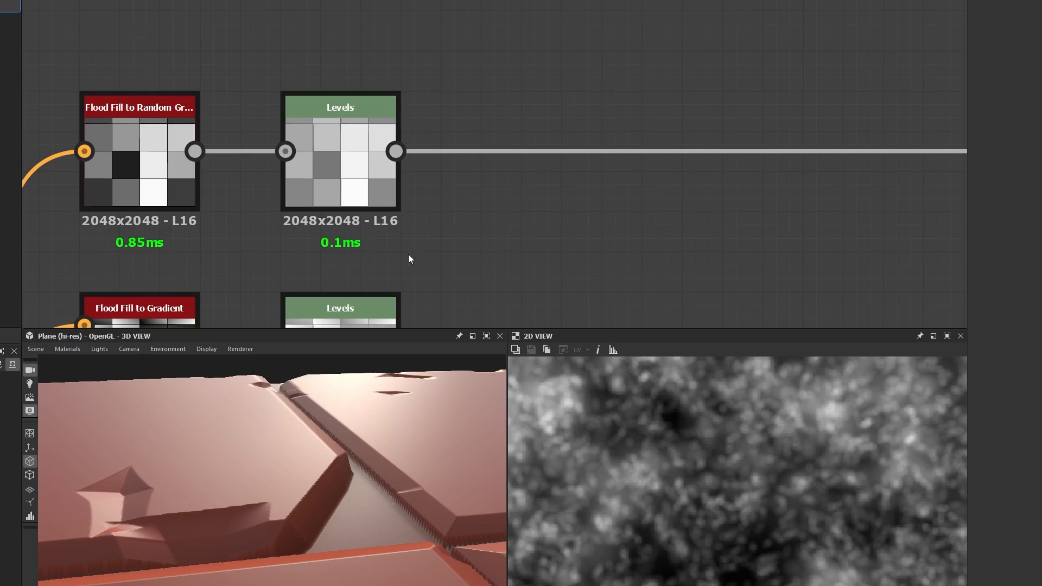
drag(363, 245, 311, 256)
scroll(519, 261, down, 5)
middle_drag(516, 245, 468, 88)
middle_drag(492, 260, 472, 128)
scroll(414, 226, up, 3)
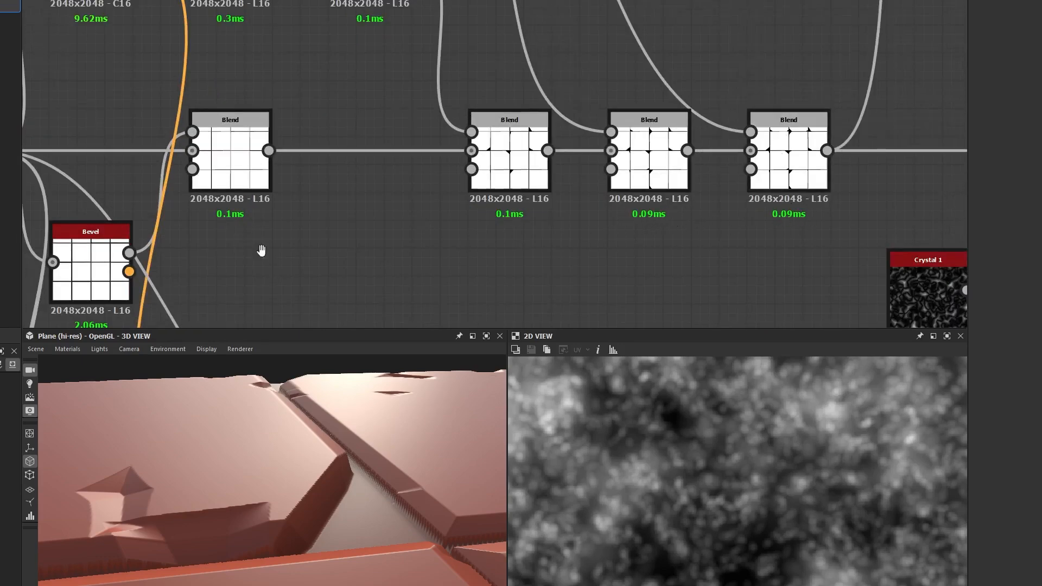
middle_drag(263, 249, 398, 121)
scroll(398, 118, down, 1)
middle_drag(137, 148, 232, 223)
scroll(233, 223, up, 2)
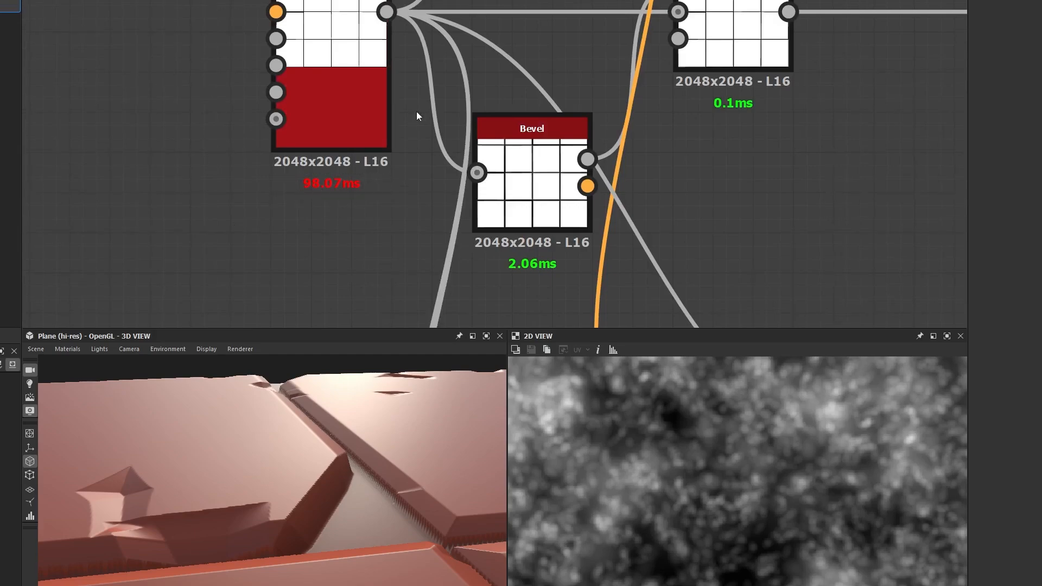
scroll(418, 116, down, 3)
scroll(337, 198, up, 3)
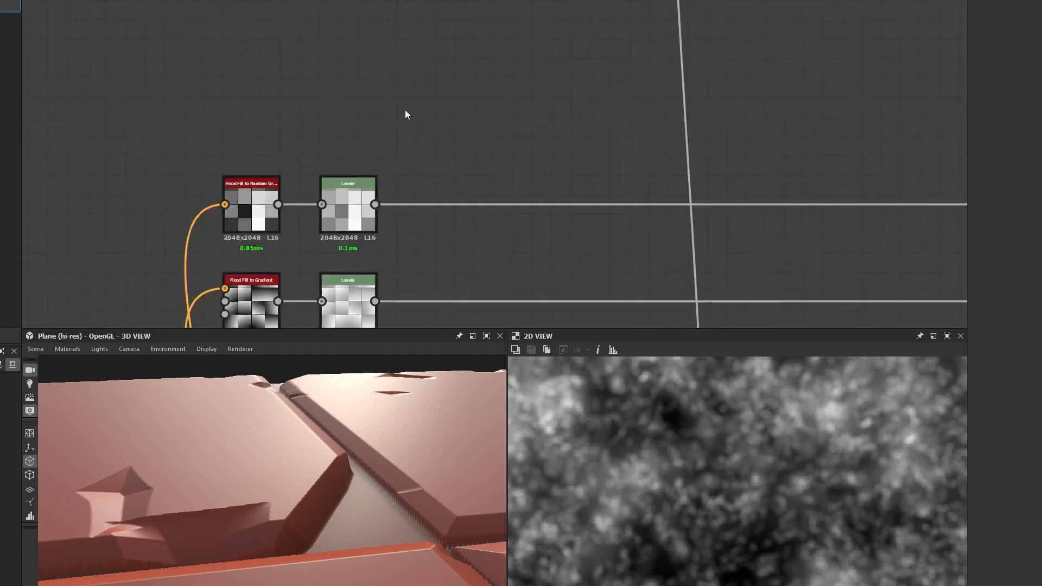
scroll(417, 217, down, 3)
scroll(434, 187, up, 5)
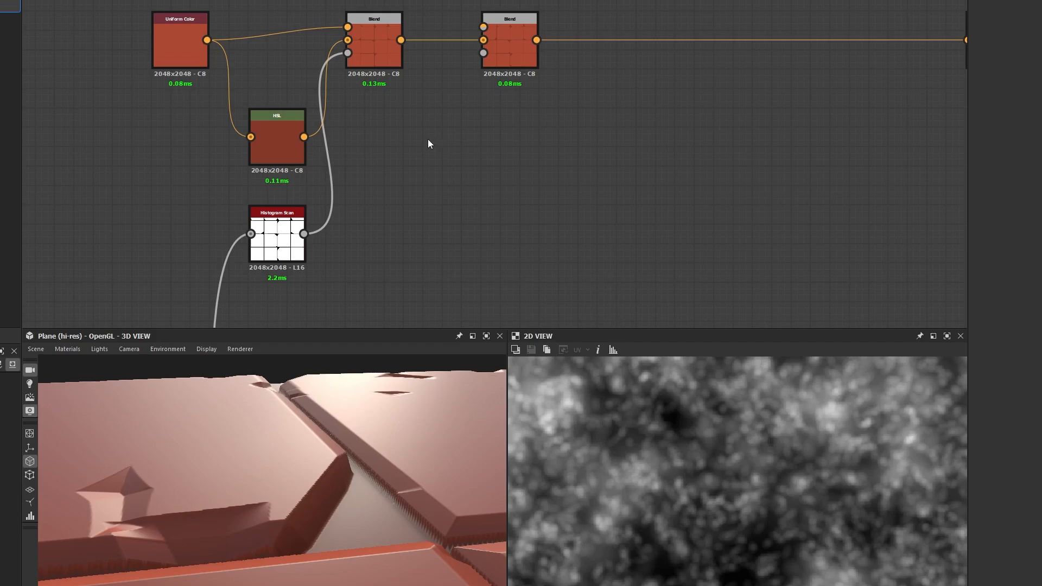
Add a Histogram Shift node fed by the Flood Fill to Random Grayscale output and place it beside Histogram Scan.
middle_drag(398, 78, 391, 216)
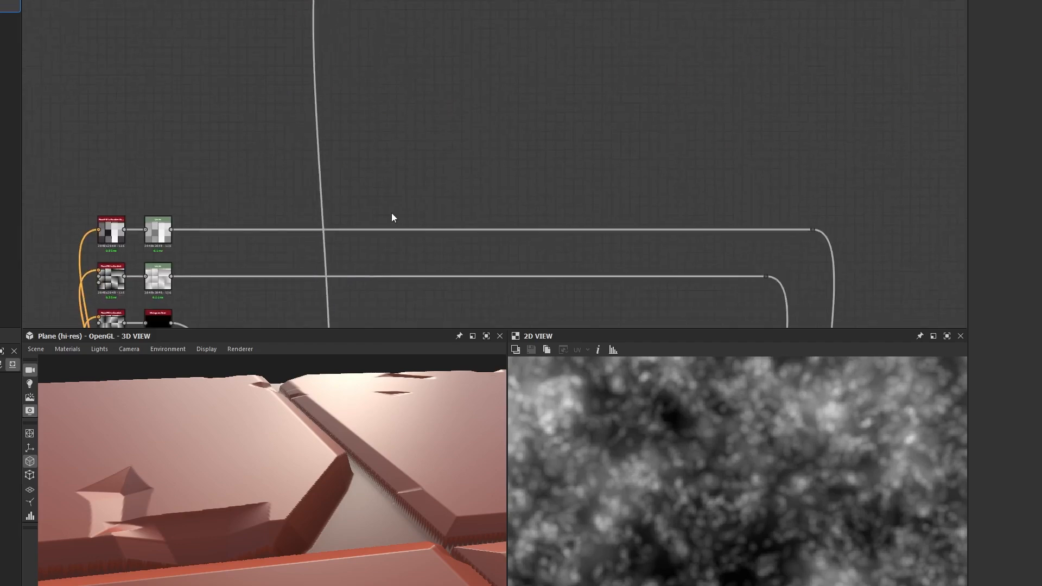
scroll(168, 191, up, 2)
middle_drag(168, 191, 185, 249)
drag(184, 254, 430, 298)
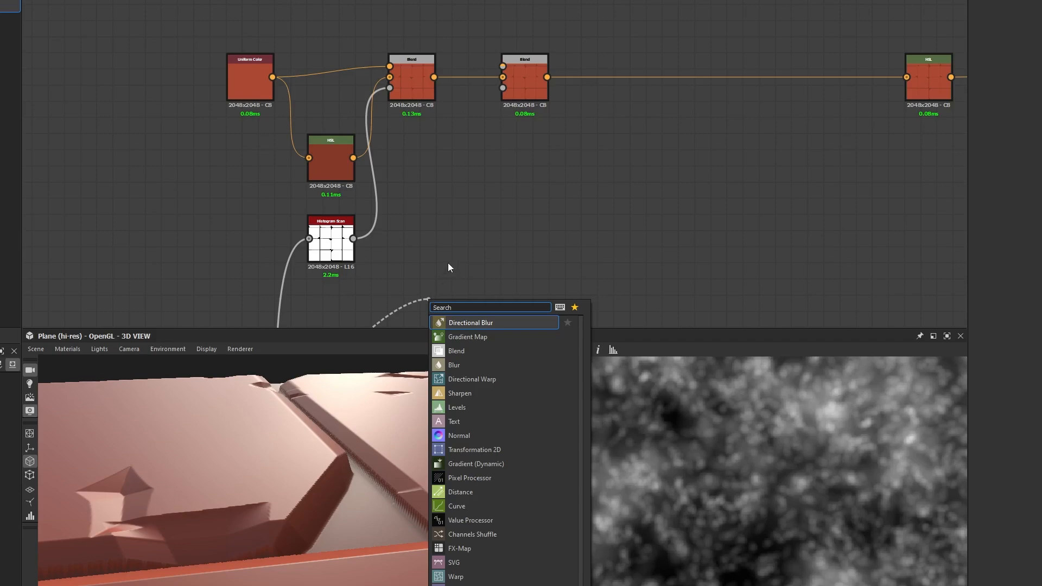
text(his)
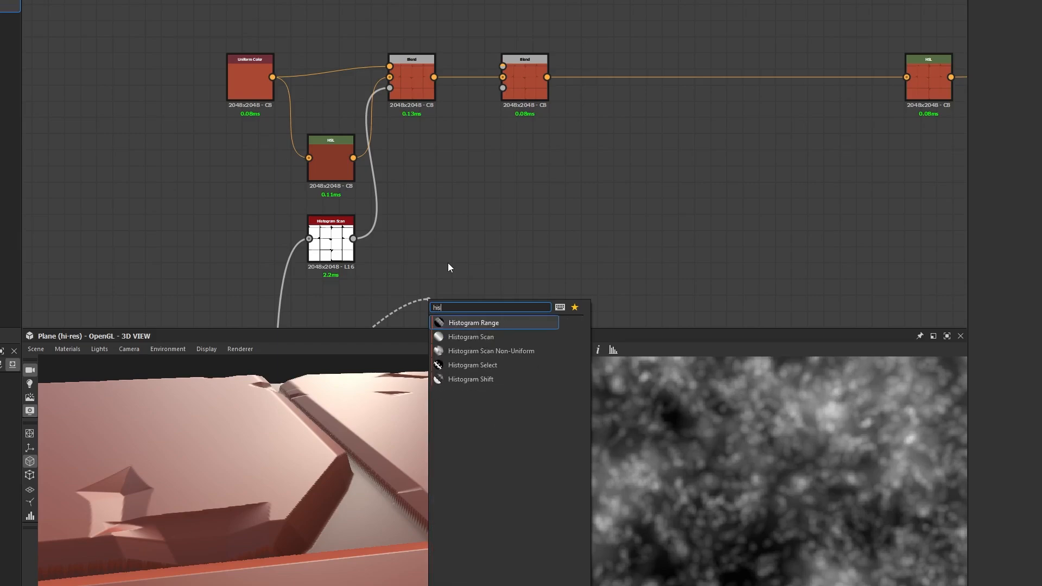
text(to)
click(464, 378)
drag(447, 282, 446, 244)
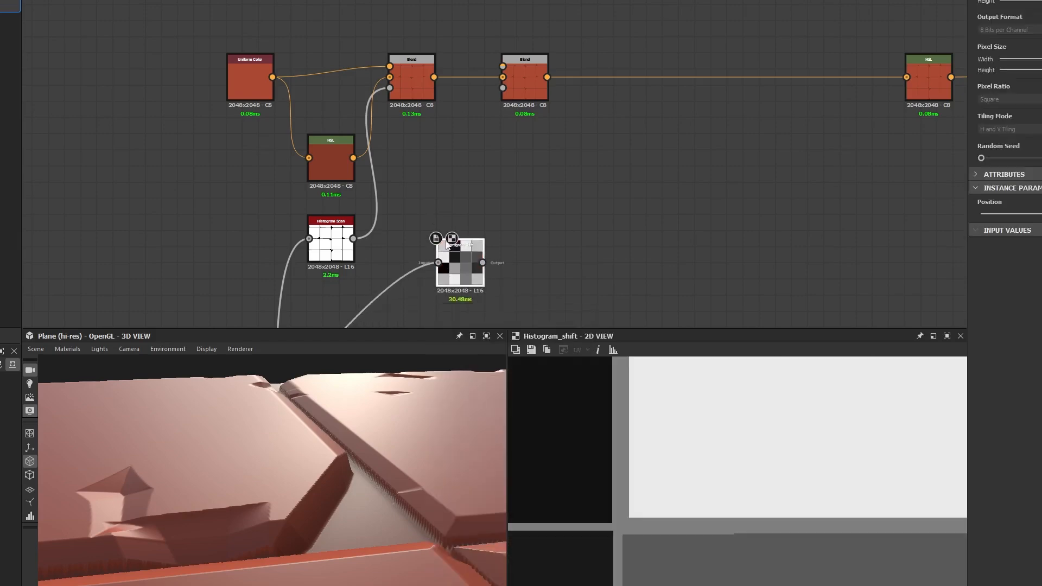
Add a Levels node beside the dark HSL node and feed it the Histogram Scan output.
click(332, 240)
scroll(327, 241, up, 3)
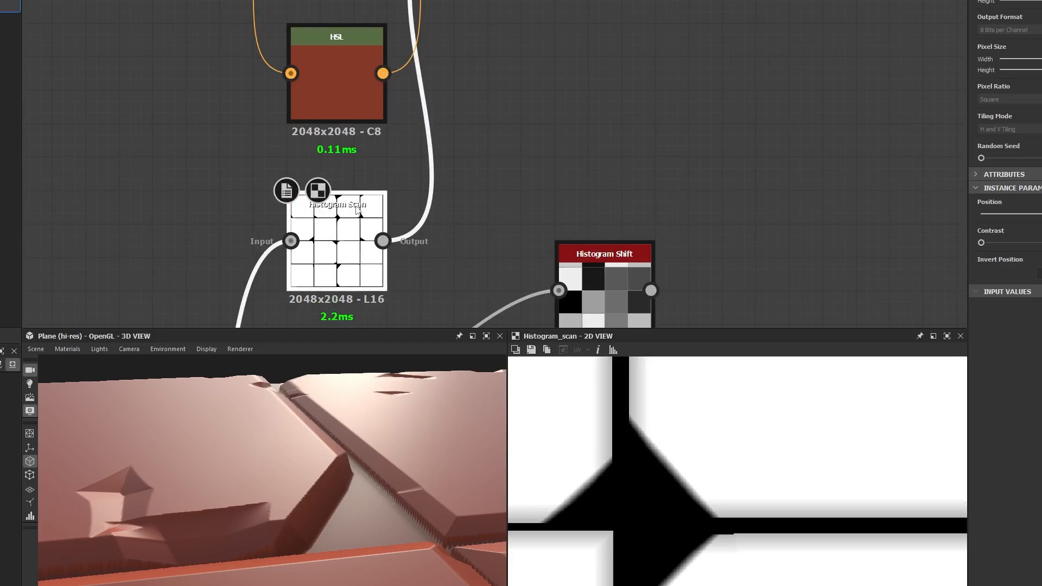
scroll(443, 118, down, 3)
middle_drag(464, 109, 469, 130)
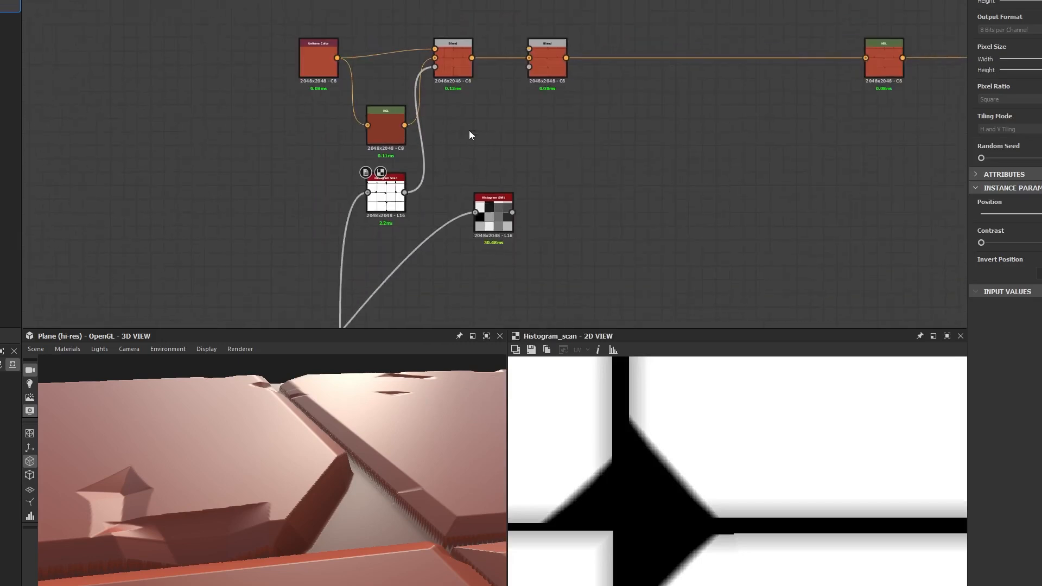
key(space)
text(level)
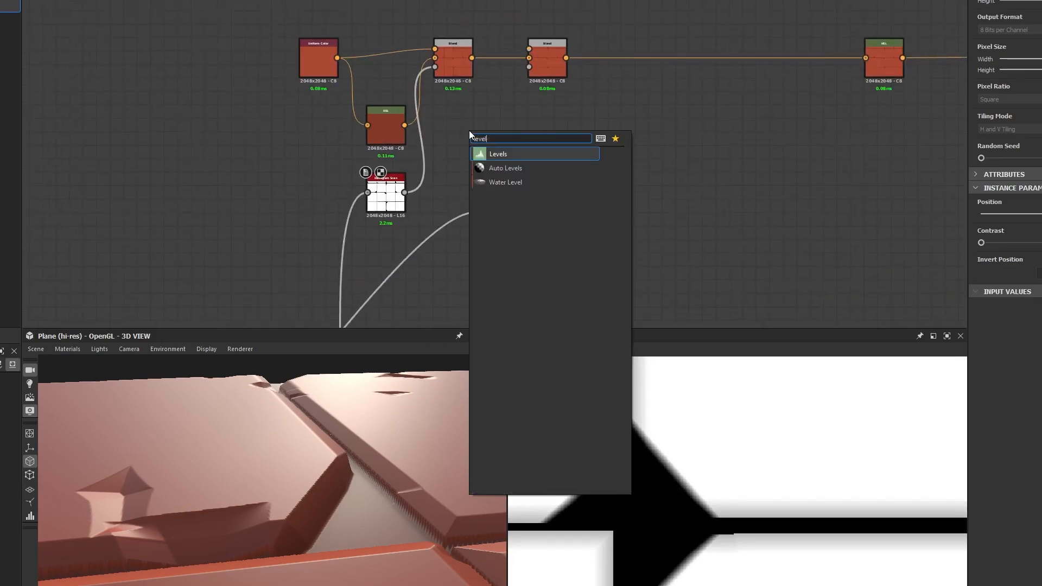
key(Return)
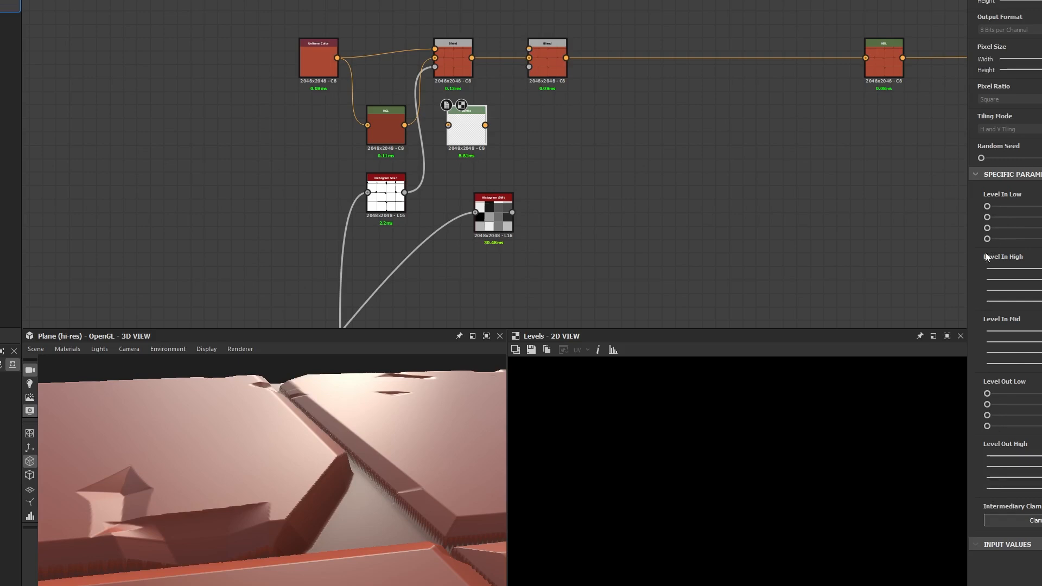
drag(405, 192, 448, 124)
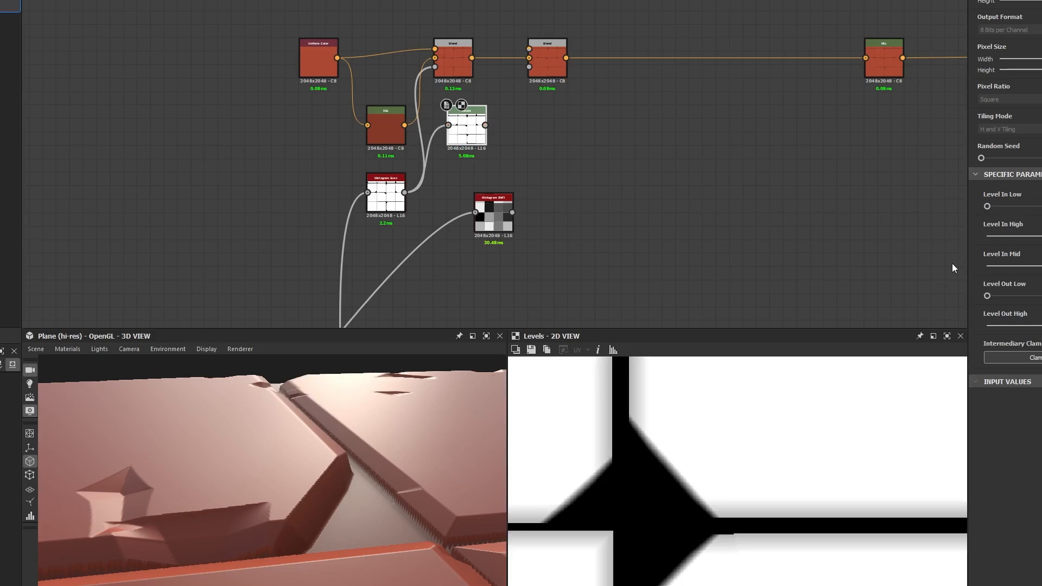
Disconnect the new Levels node's input and reconnect the Histogram Scan output to it.
drag(448, 125, 451, 133)
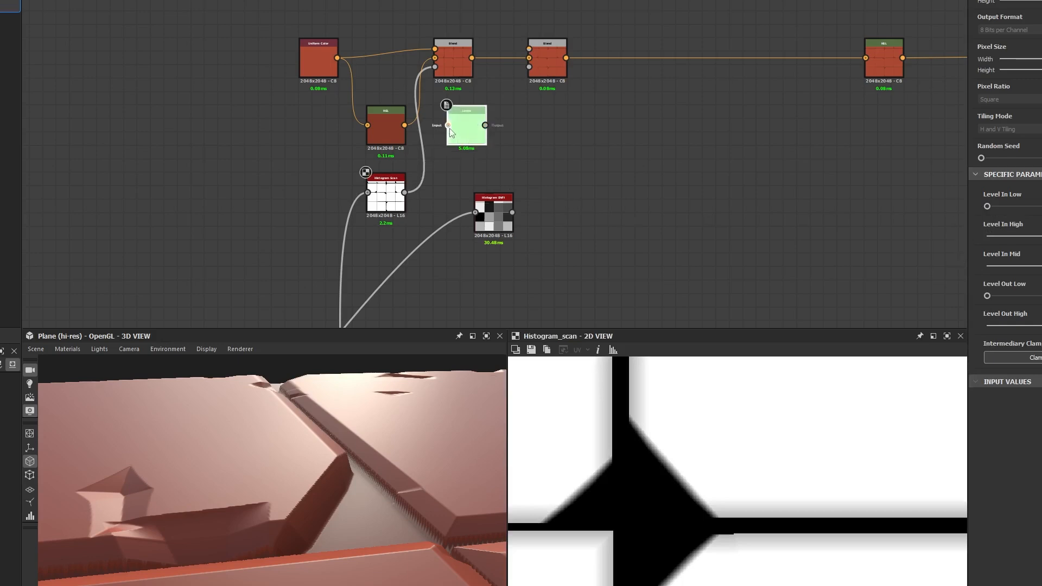
double_click(471, 132)
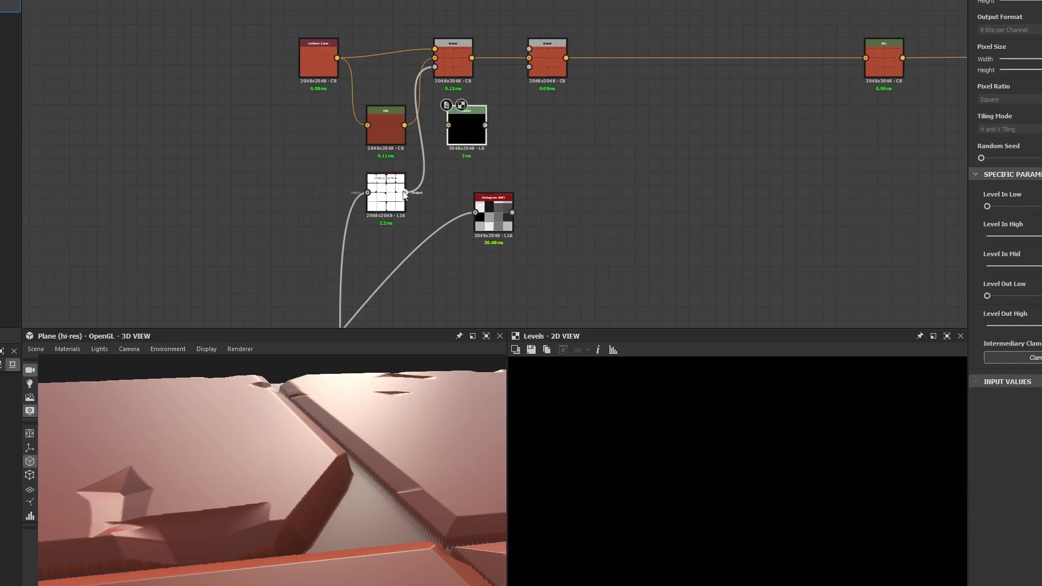
drag(404, 193, 449, 125)
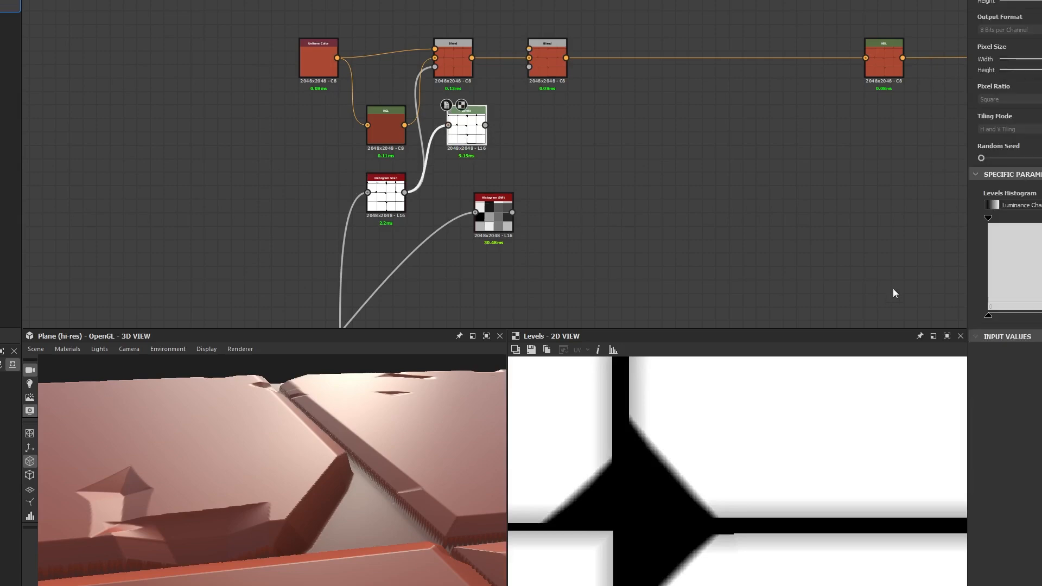
Compare the Levels node's histogram and slider parameter views by switching between them.
click(1041, 174)
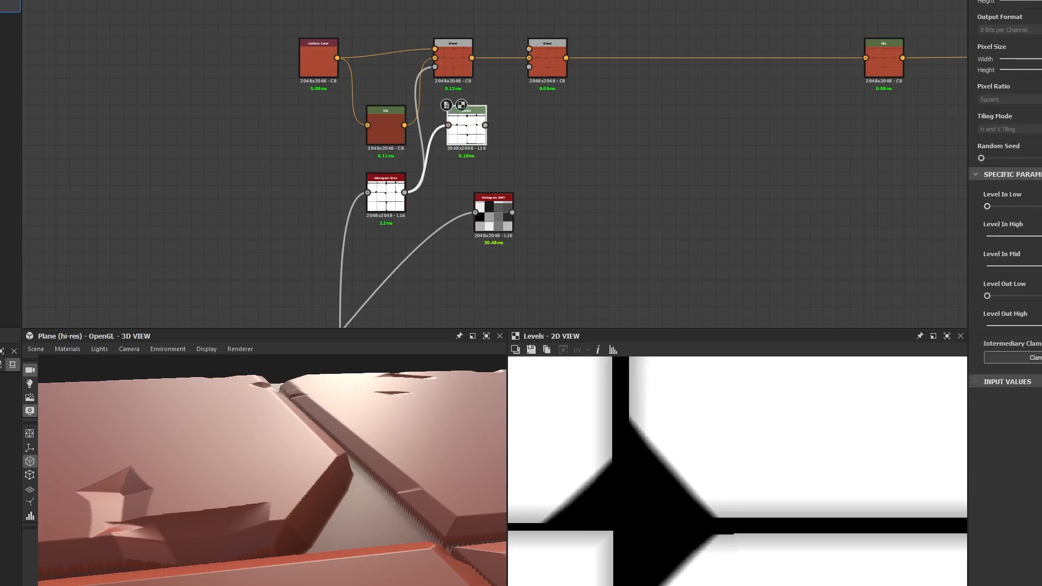
click(1041, 174)
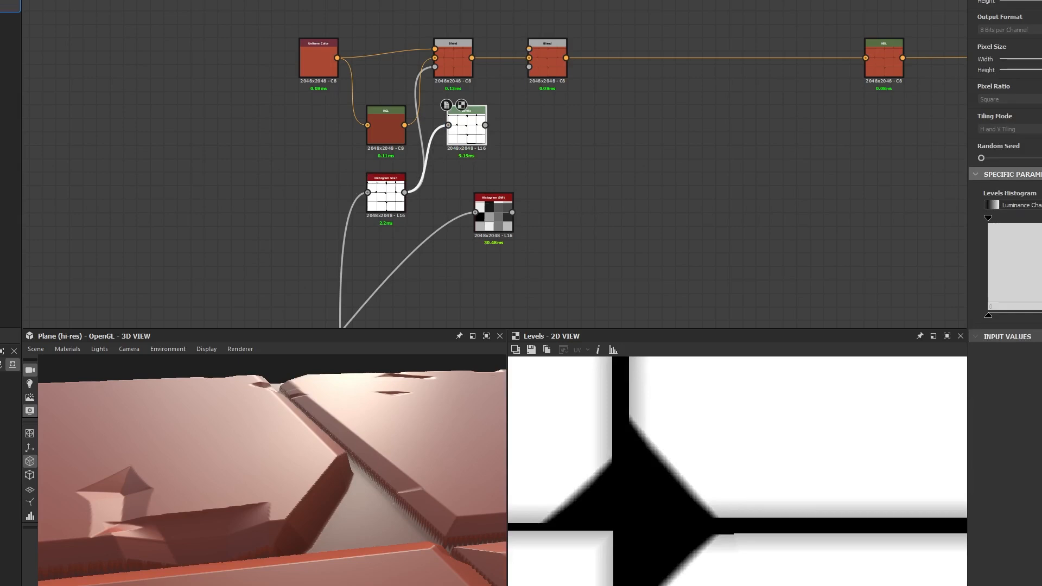
click(1041, 174)
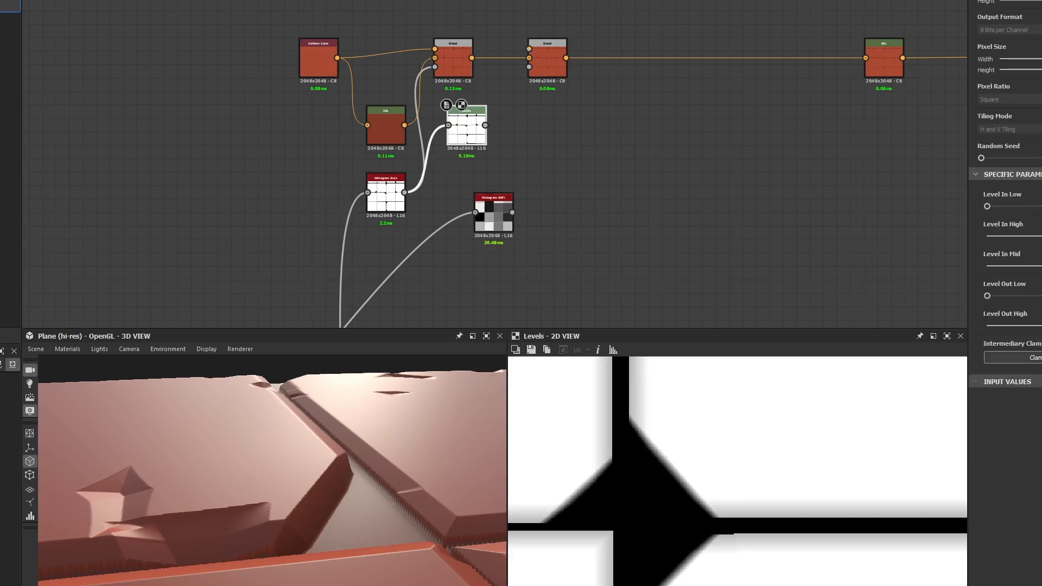
click(1039, 174)
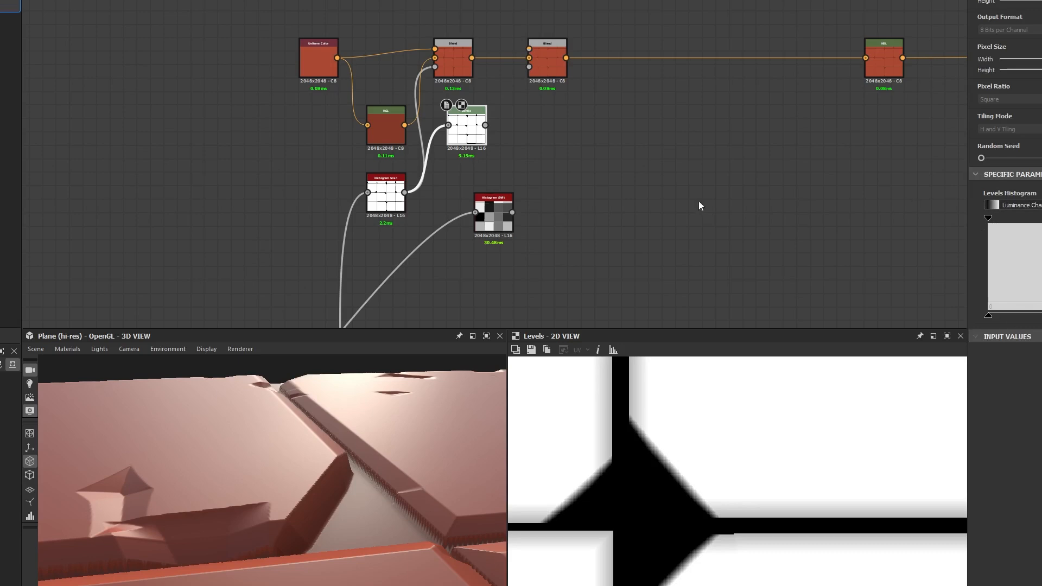
Compare the parameters and computation times of the Histogram Scan node and the new Levels node.
click(377, 205)
scroll(377, 203, up, 4)
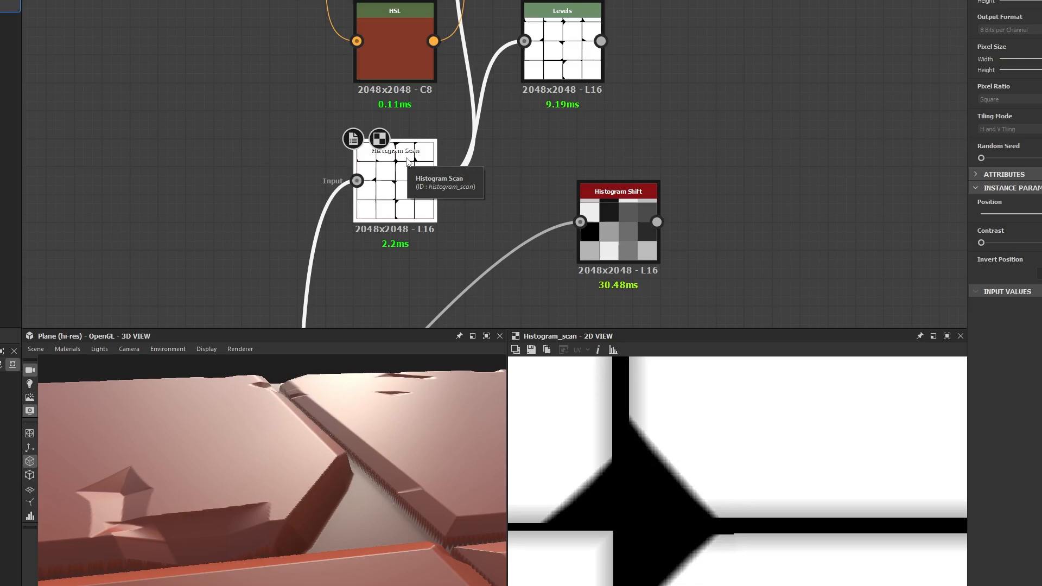
click(562, 51)
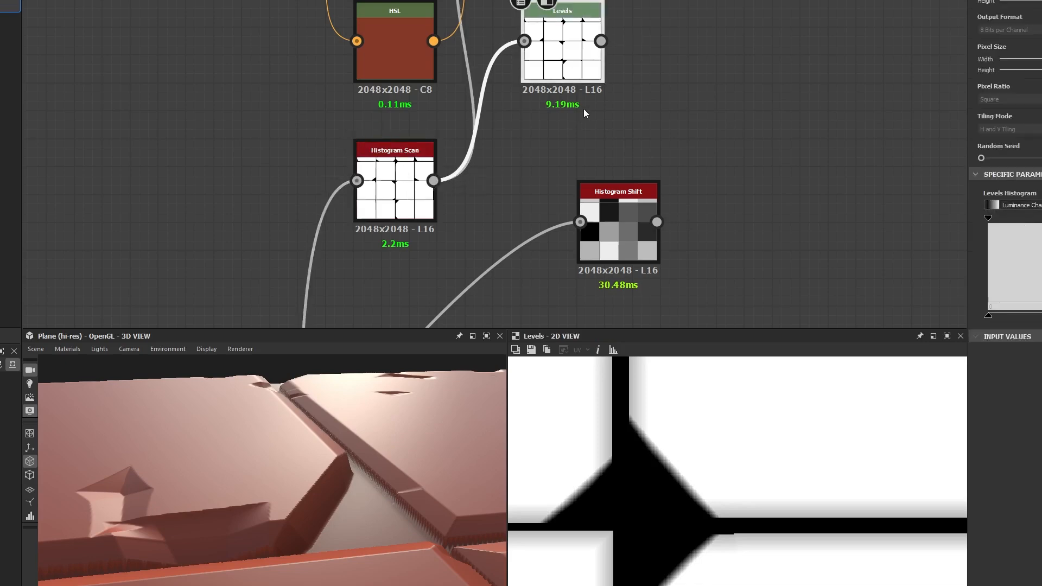
middle_drag(584, 113, 573, 157)
click(369, 266)
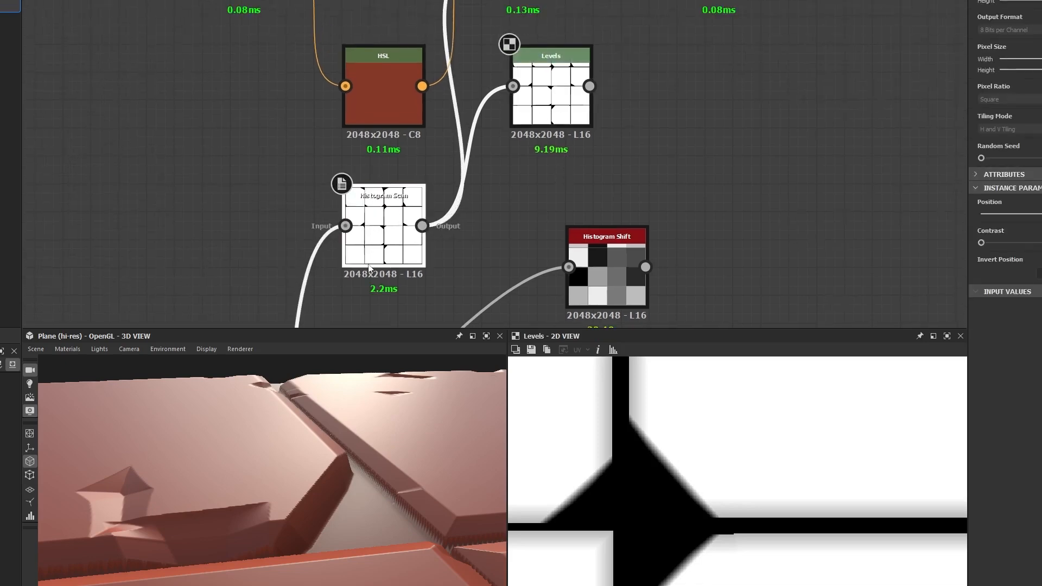
click(560, 91)
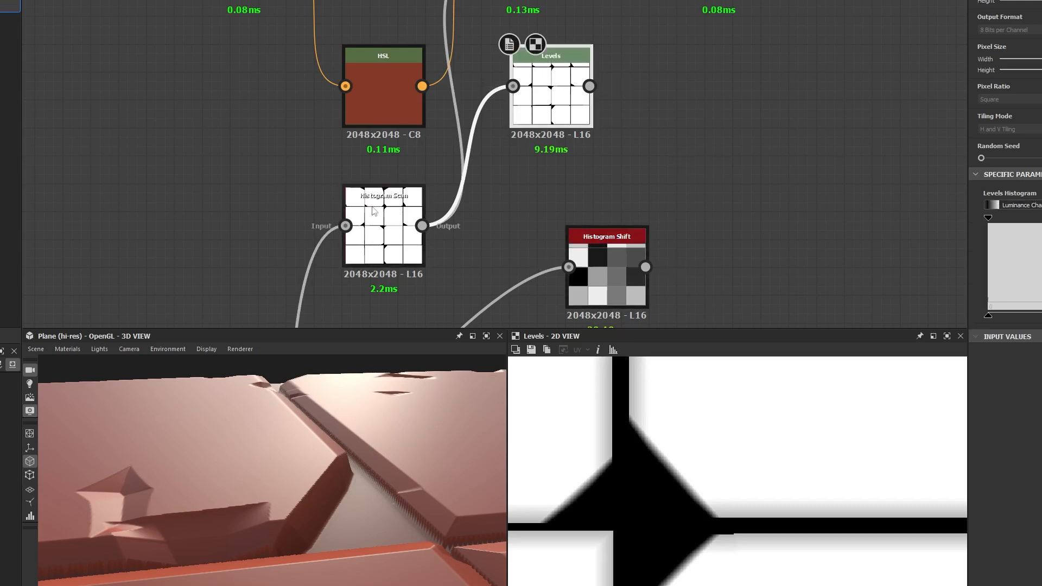
Preview the Histogram Shift node with all tiles in view and try out different Position values.
middle_drag(511, 269, 470, 189)
click(560, 223)
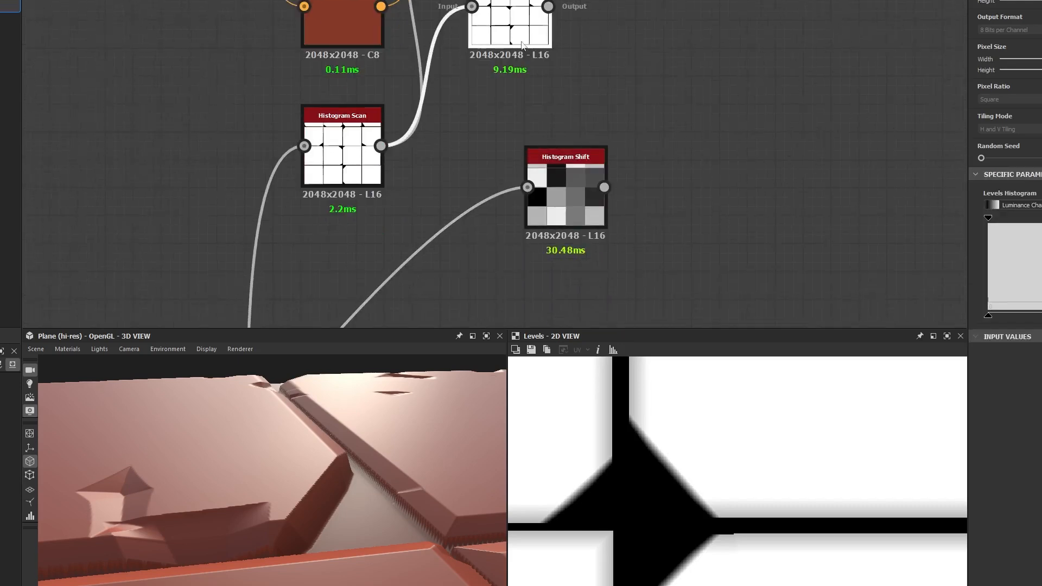
double_click(576, 204)
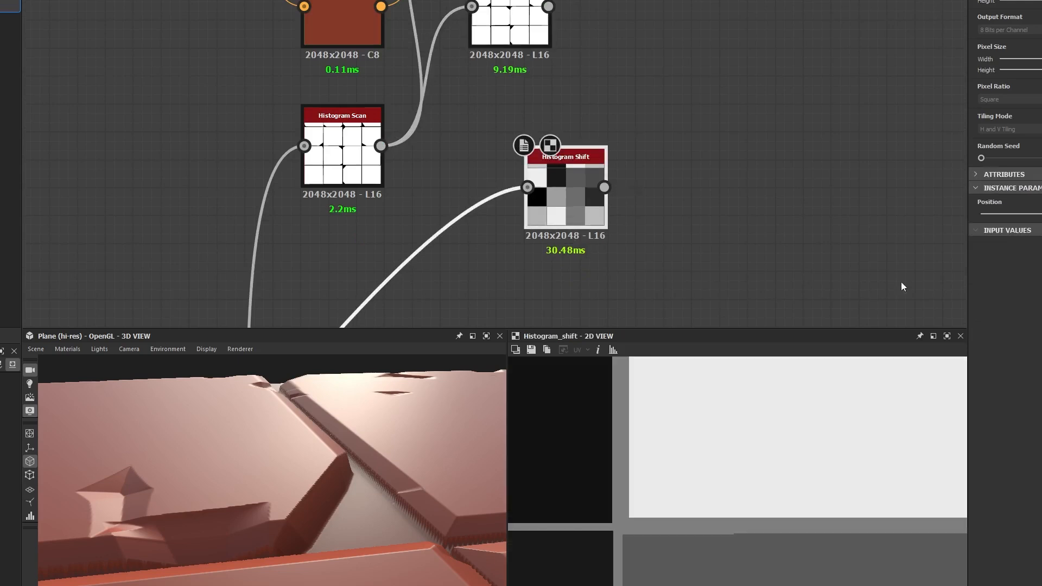
scroll(706, 488, down, 3)
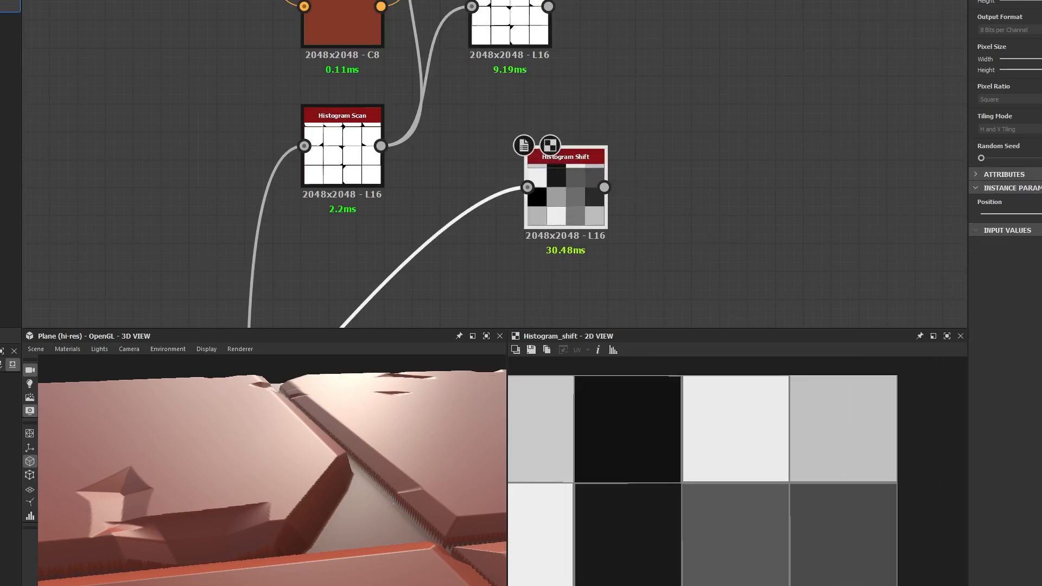
mouse_move(1040, 214)
mouse_down()
mouse_move(1007, 215)
mouse_move(1041, 214)
mouse_up()
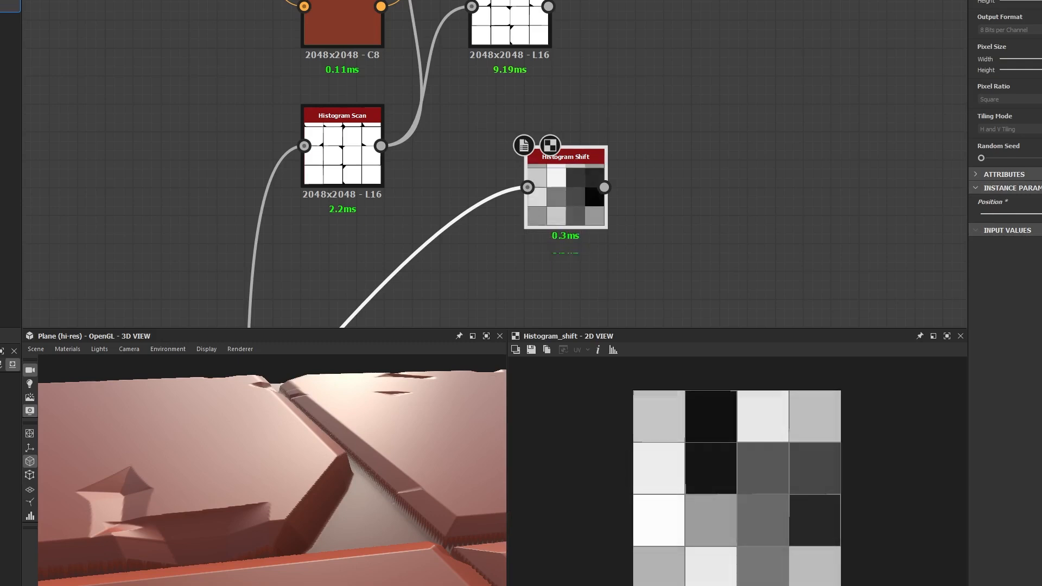
scroll(814, 22, down, 4)
middle_drag(458, 320, 495, 163)
scroll(434, 177, up, 4)
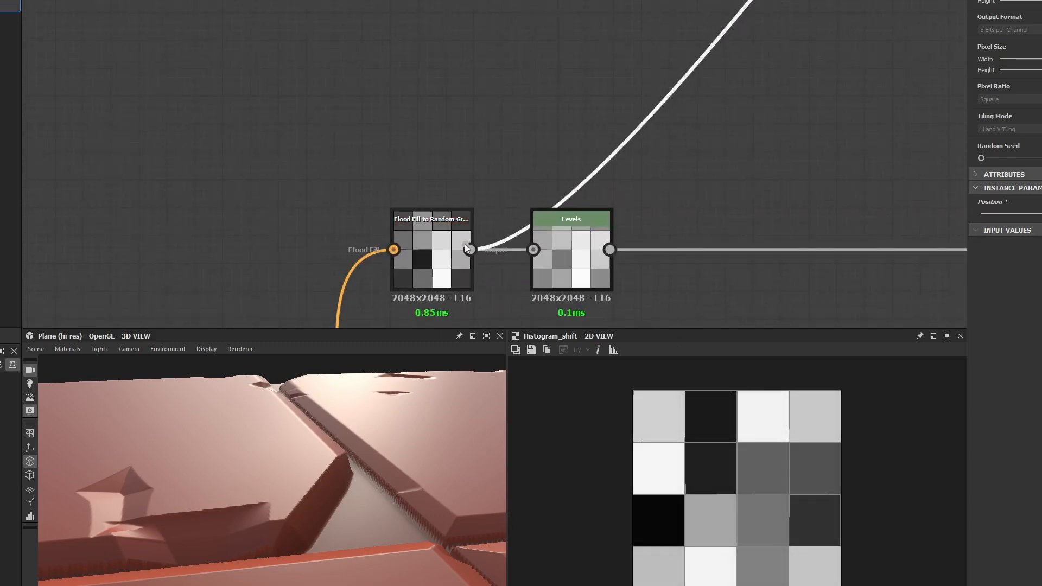
key(ctrl+v)
drag(465, 243, 454, 66)
click(485, 178)
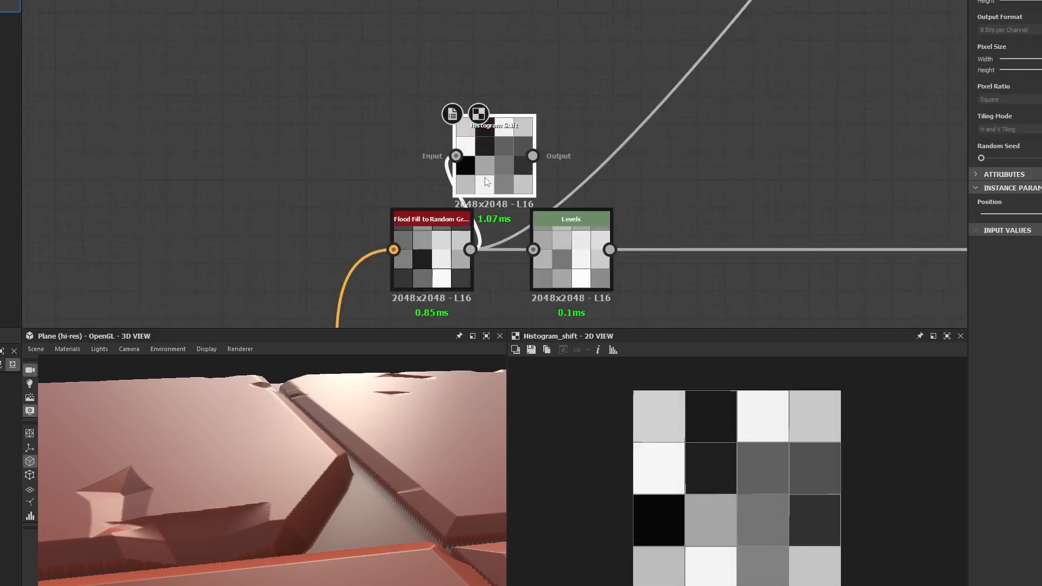
key(Delete)
Try a different random seed on a duplicate of the Flood Fill to Random Grayscale node, and delete the duplicate.
click(434, 244)
key(ctrl+c)
key(ctrl+v)
drag(492, 163, 433, 148)
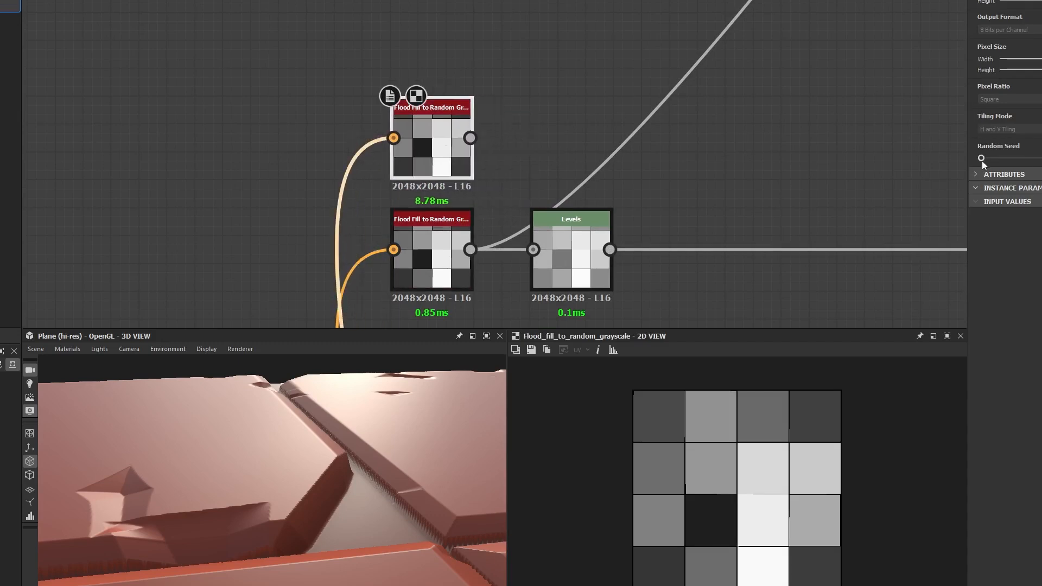
drag(982, 159, 1000, 173)
drag(675, 58, 336, 112)
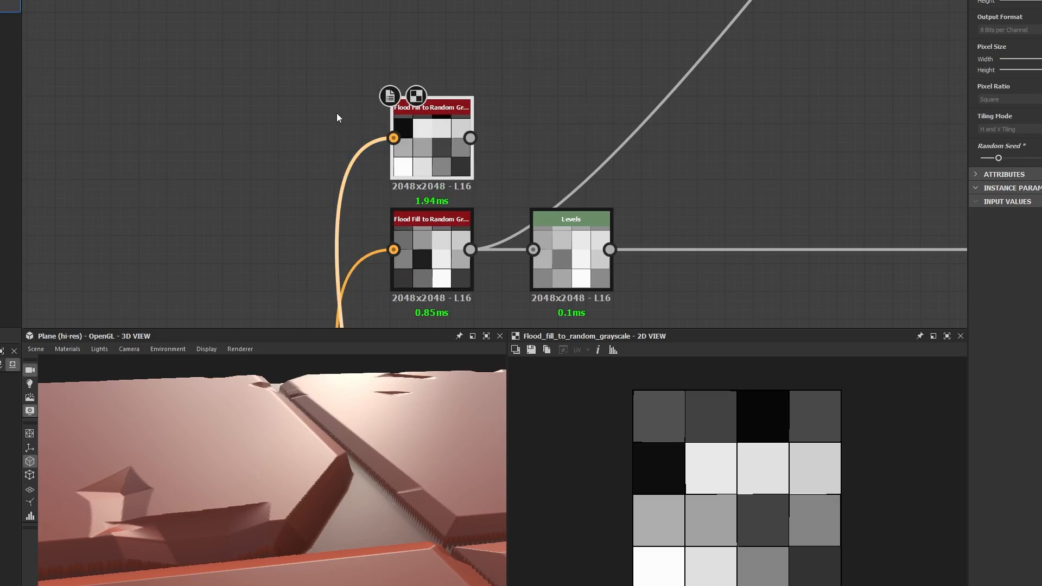
key(Delete)
Adjust the Histogram Shift node's Position to redistribute the grey values across the tiles.
scroll(453, 113, down, 6)
middle_drag(624, 6, 404, 217)
scroll(558, 84, up, 5)
double_click(484, 87)
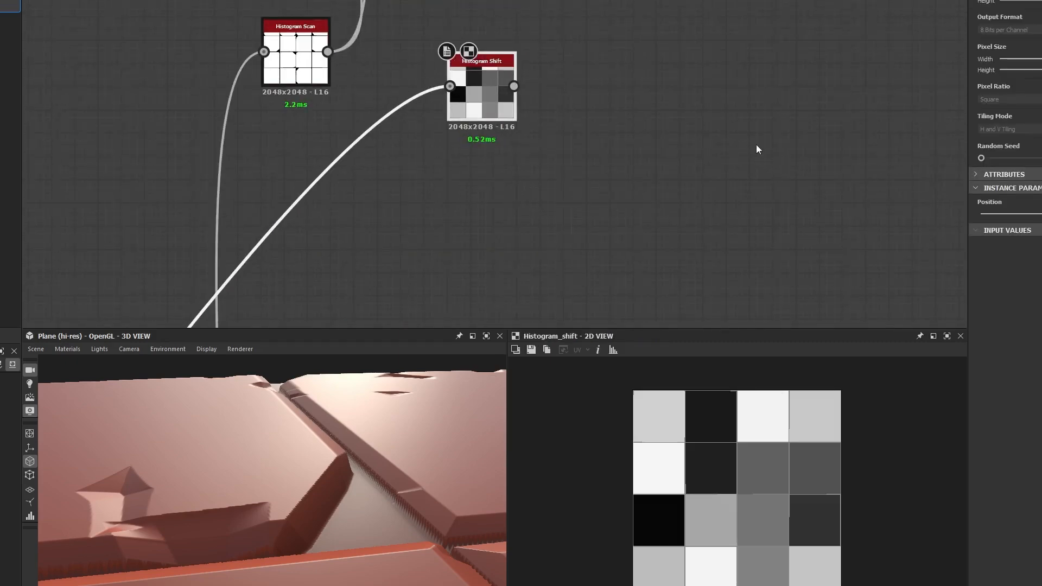
mouse_move(1038, 213)
mouse_down()
mouse_move(983, 214)
mouse_move(1041, 214)
mouse_up()
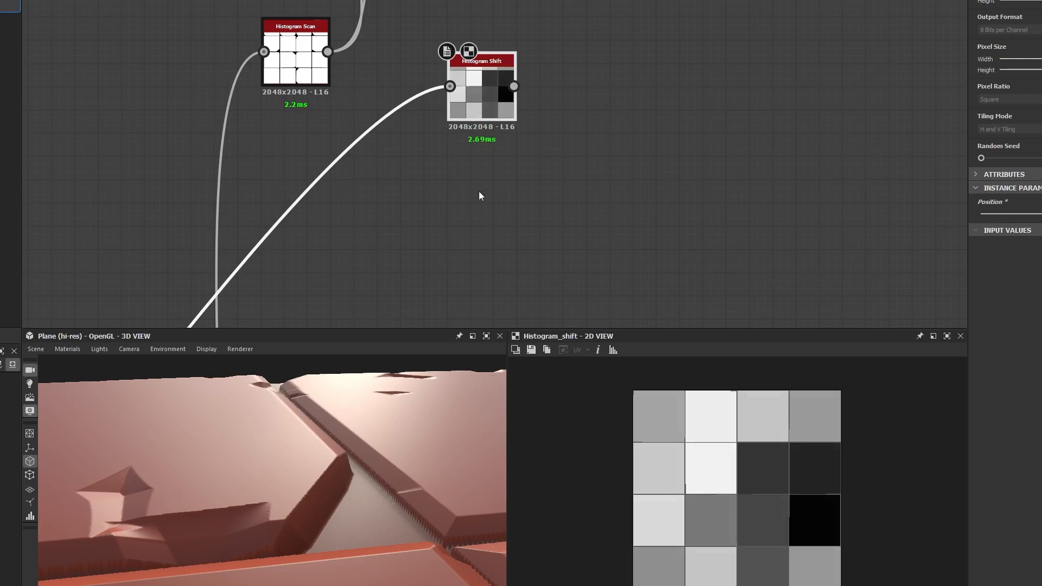
Compare the Flood Fill to Random Grayscale output with the Histogram Shift output in the 2D view.
scroll(479, 191, down, 4)
middle_drag(478, 191, 544, 125)
double_click(451, 245)
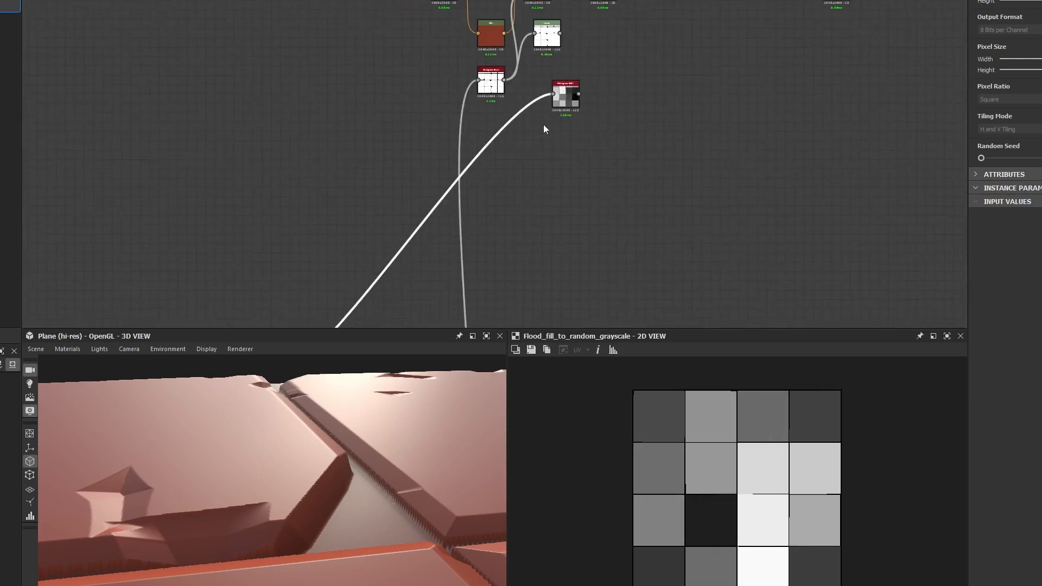
double_click(565, 94)
Delete the unused Levels node and move the Histogram Shift node up into the gap beneath the two Blend nodes.
scroll(567, 149, up, 3)
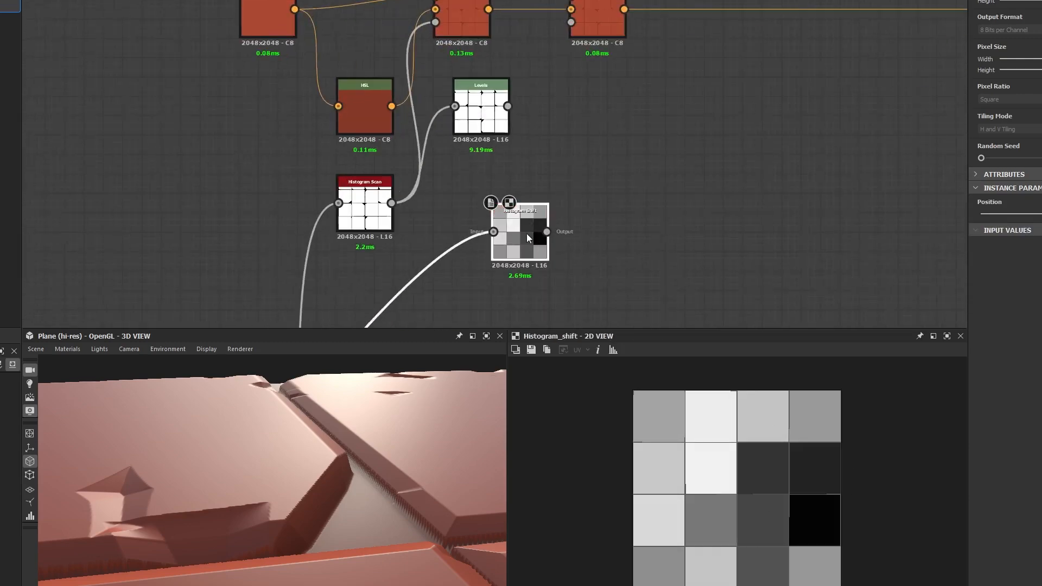
drag(527, 233, 581, 199)
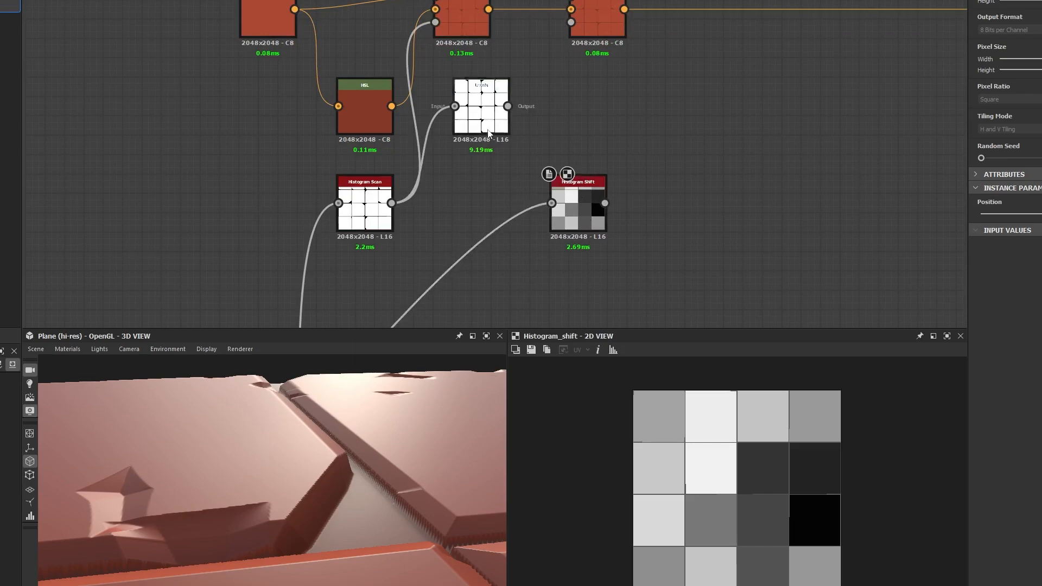
click(457, 83)
key(Delete)
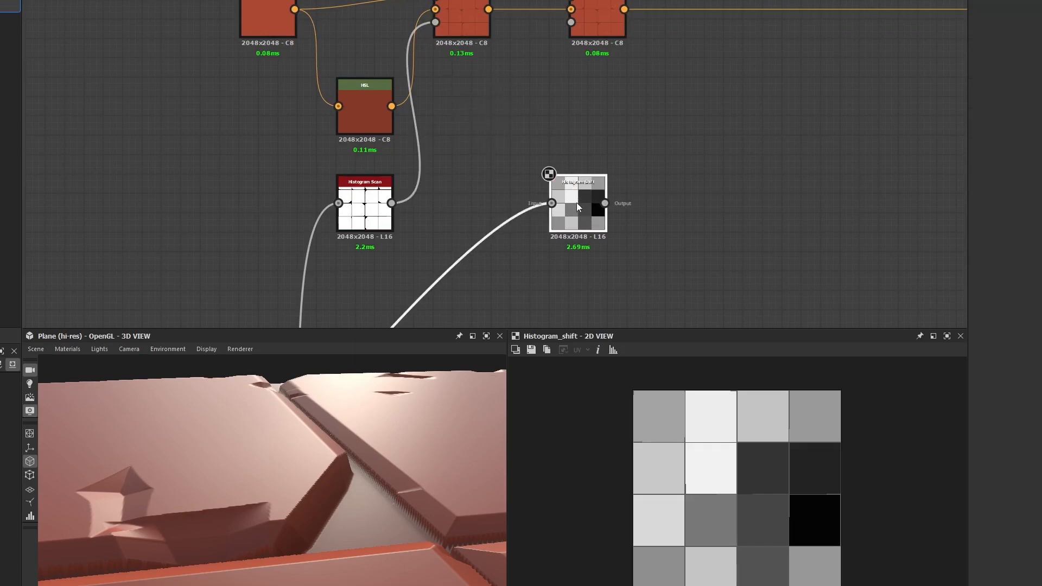
drag(576, 203, 558, 203)
middle_drag(582, 107, 549, 144)
drag(534, 227, 511, 135)
Space the second Blend node further from the first and connect the Histogram Shift output to its Opacity input.
drag(560, 68, 595, 66)
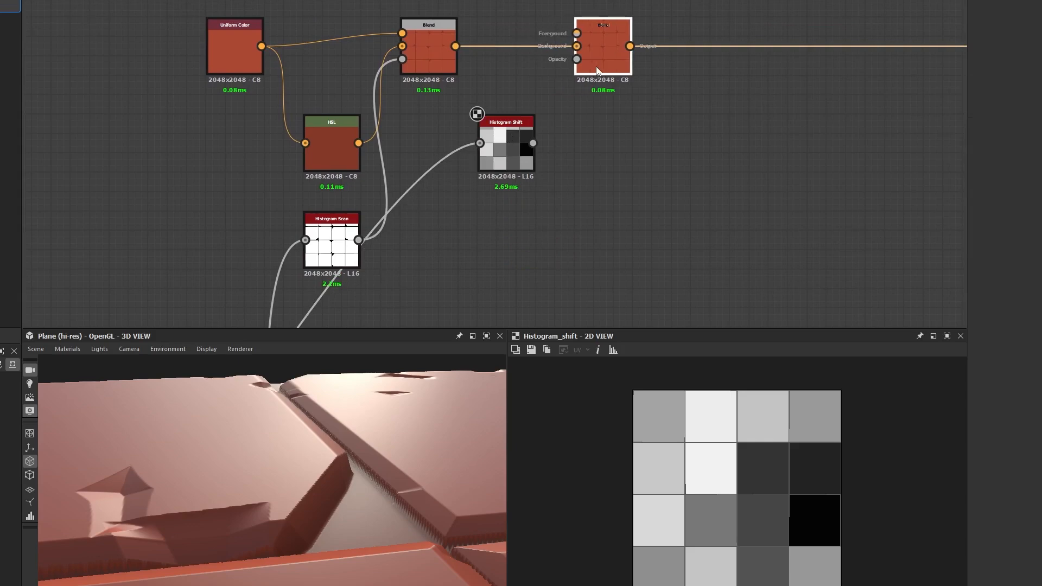
click(597, 94)
drag(533, 143, 569, 64)
middle_drag(595, 107, 638, 220)
Add an HSL node fed by the Uniform Color and connected to the second Blend node's Foreground input.
click(292, 165)
double_click(292, 164)
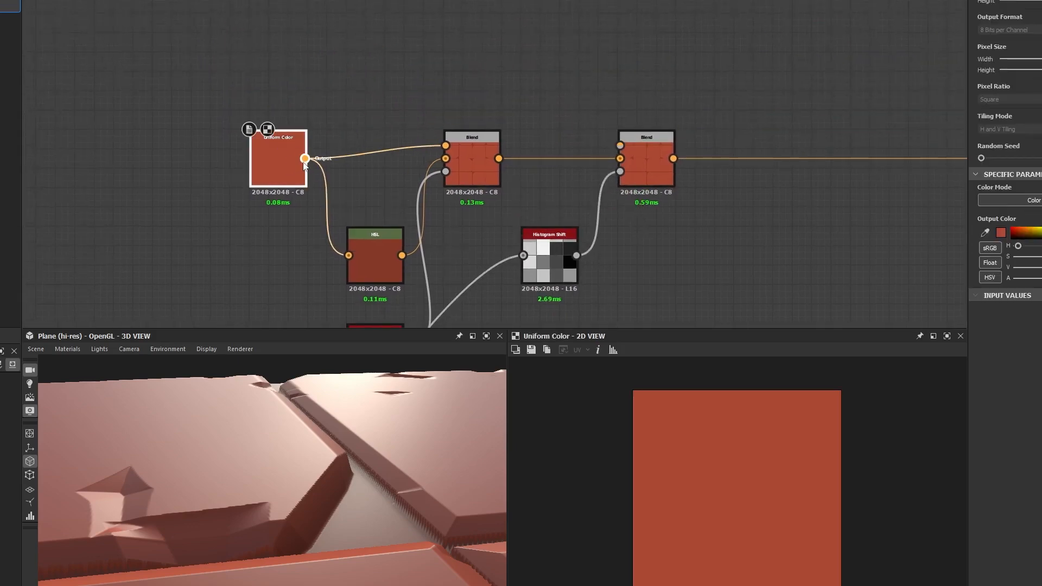
drag(305, 159, 620, 146)
text(hsl)
key(Return)
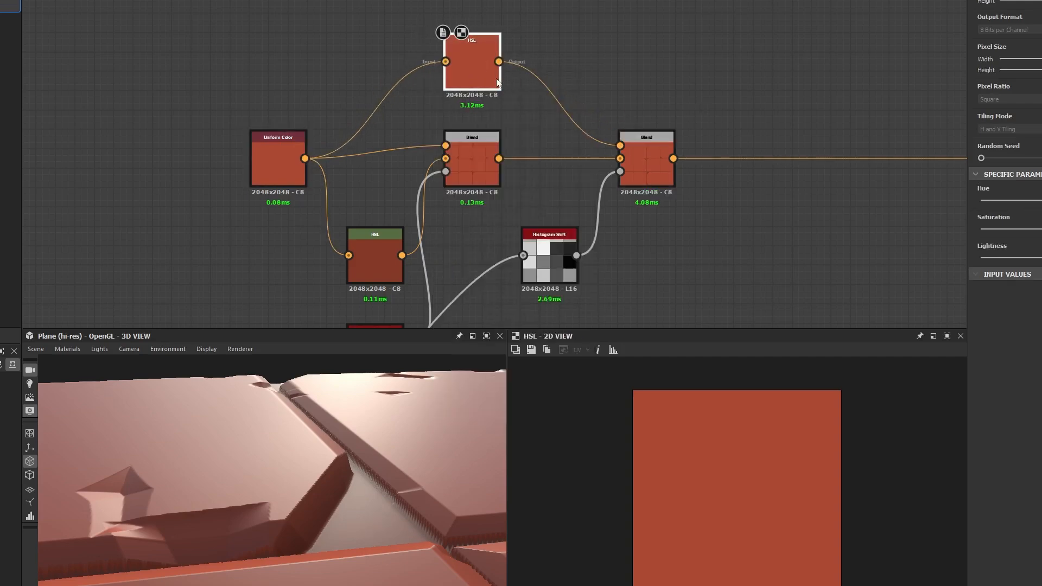
Lower the new HSL node's Lightness to a dark reddish brown and preview the second Blend node's result.
drag(1041, 257, 1039, 258)
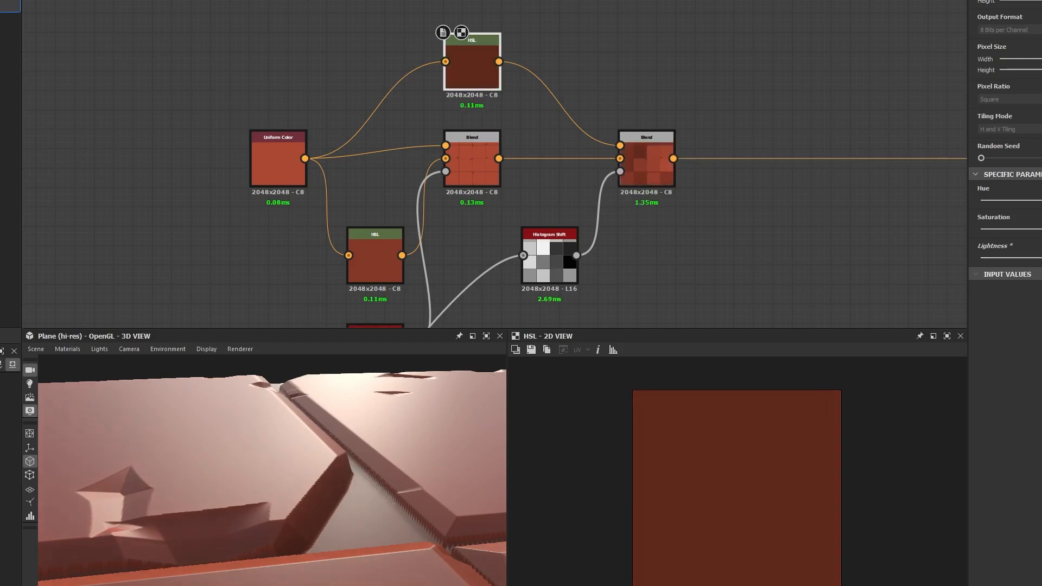
click(653, 179)
click(492, 88)
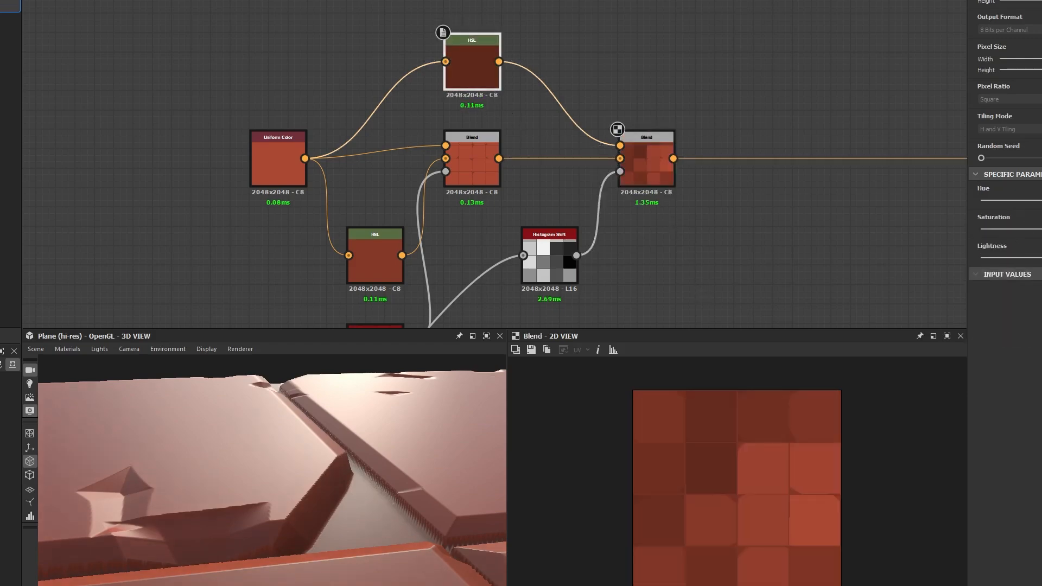
drag(1041, 258, 1039, 258)
Compare the Uniform Color, darkened HSL and second Blend outputs, and examine the per-tile colours from above in the 3D view.
click(291, 168)
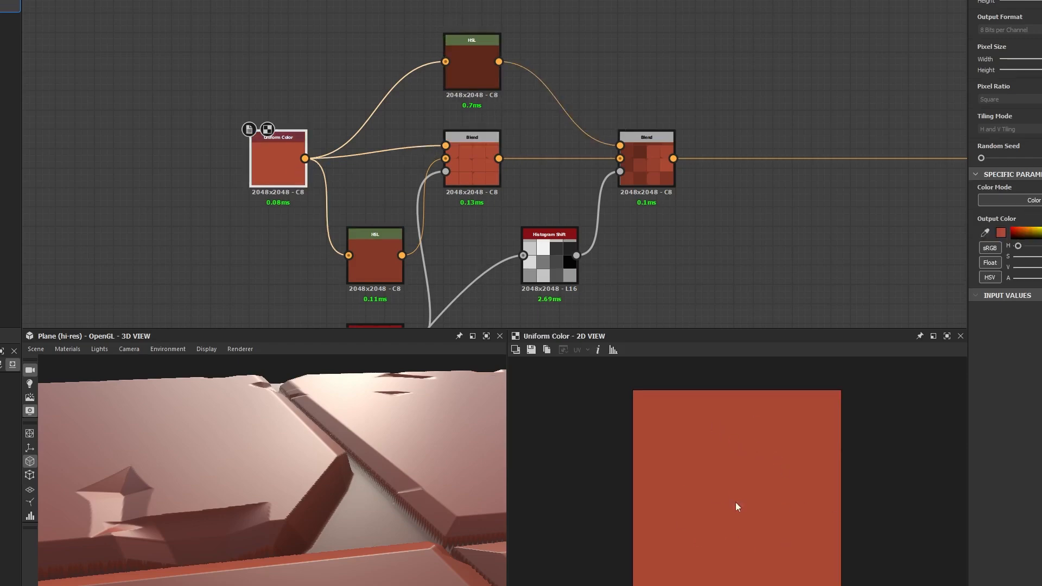
double_click(490, 75)
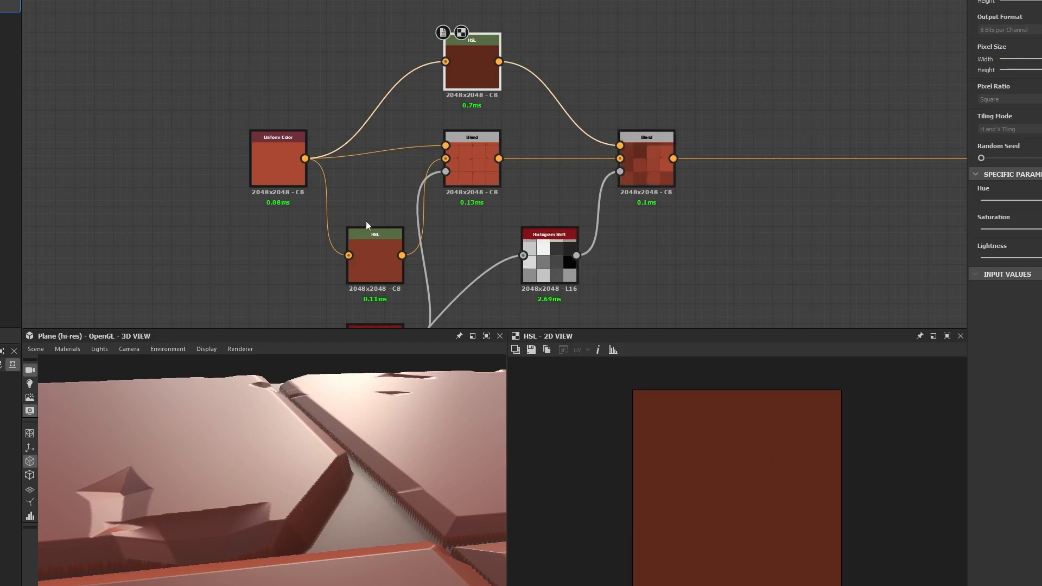
click(288, 163)
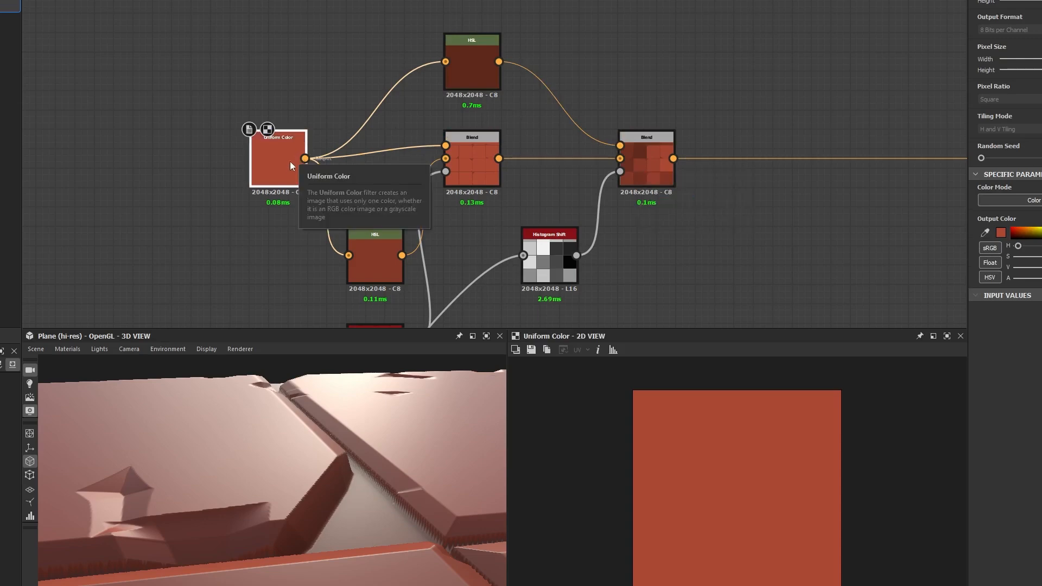
click(451, 73)
click(647, 182)
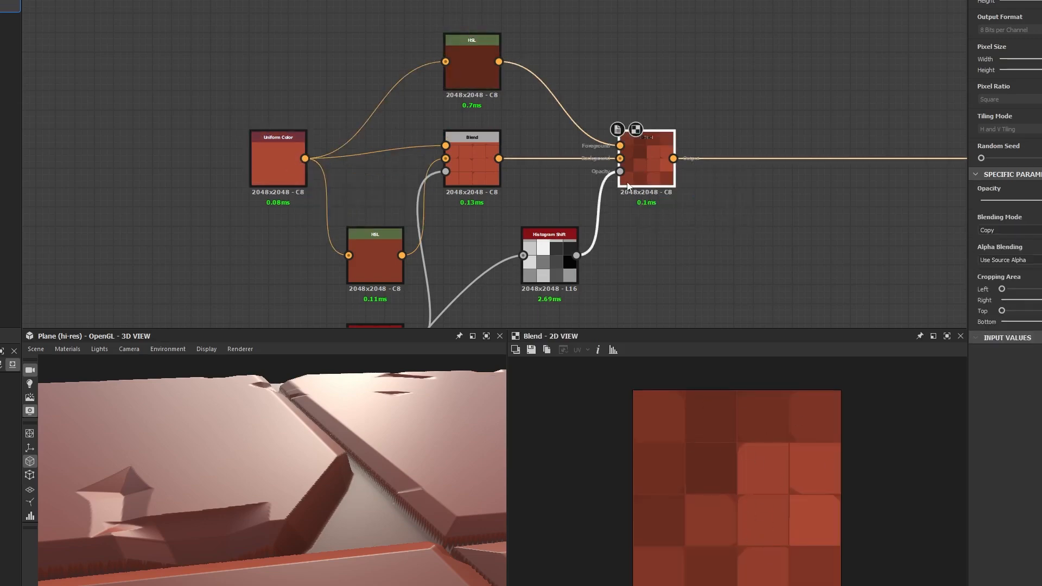
right_drag(341, 385, 350, 452)
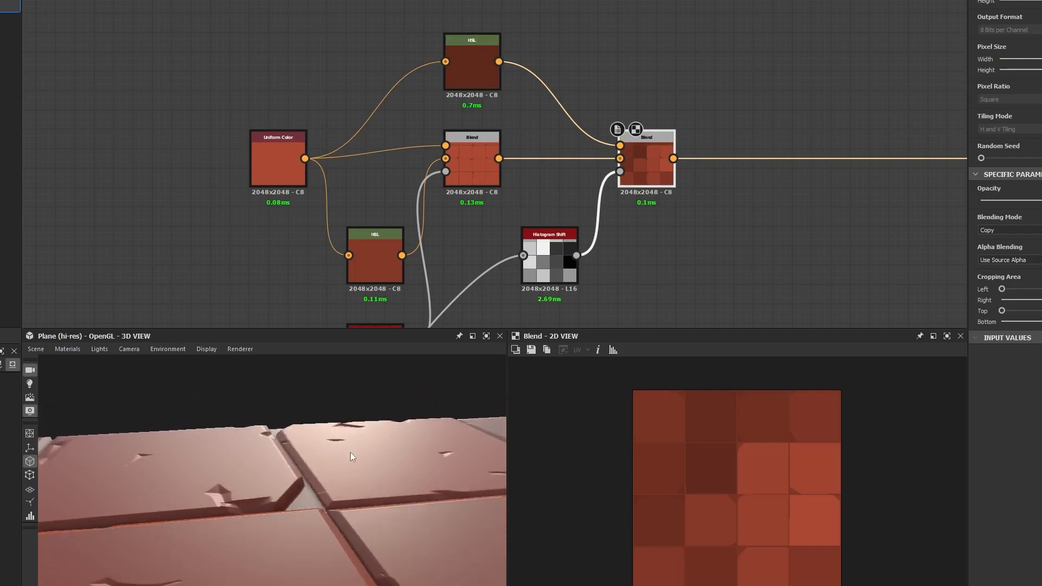
drag(350, 452, 422, 519)
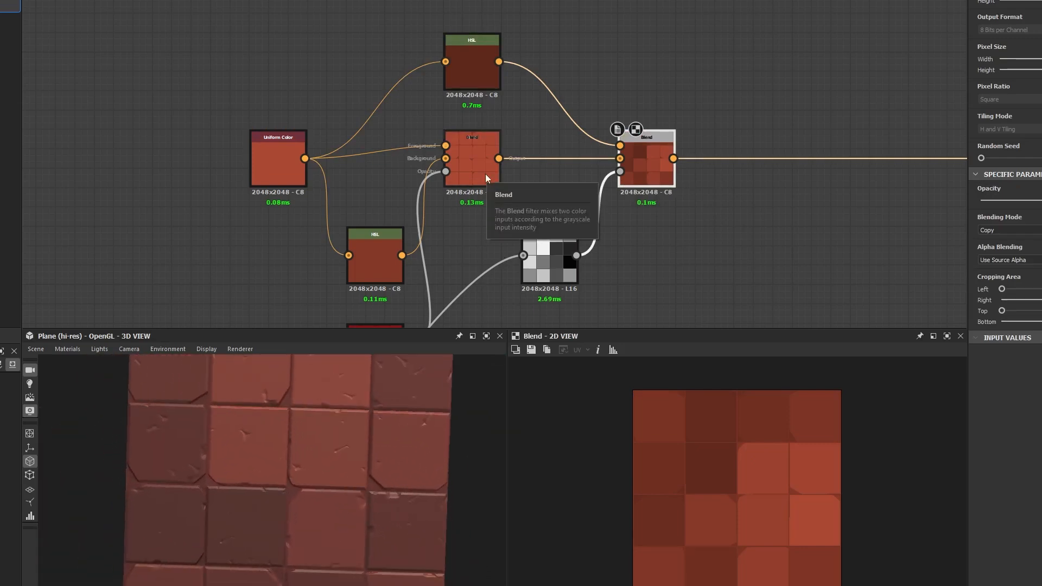
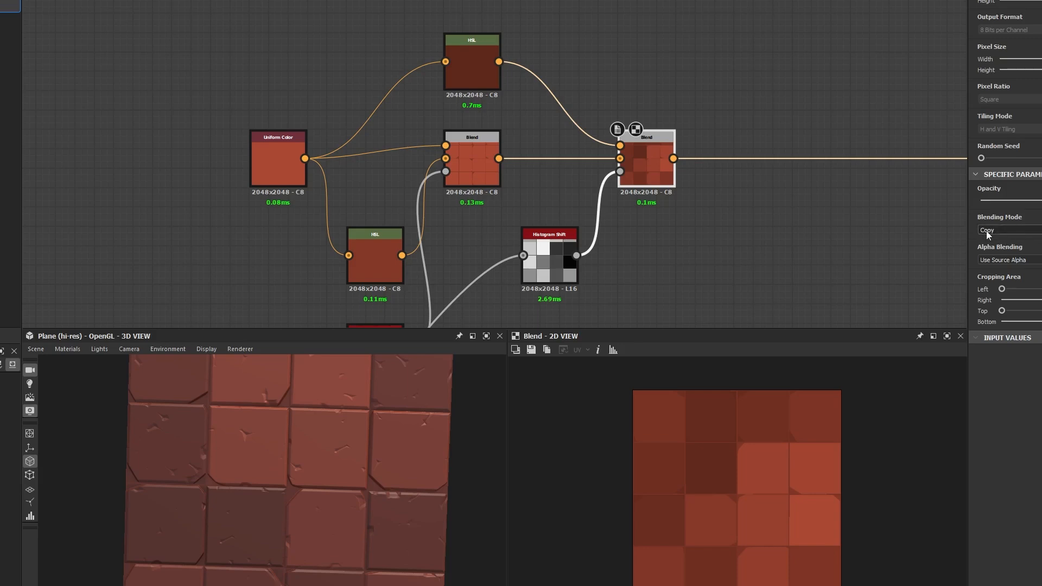
Try the second Blend node's Opacity at zero and full, and leave it at a reduced value for subtler tile variation.
drag(1041, 200, 975, 220)
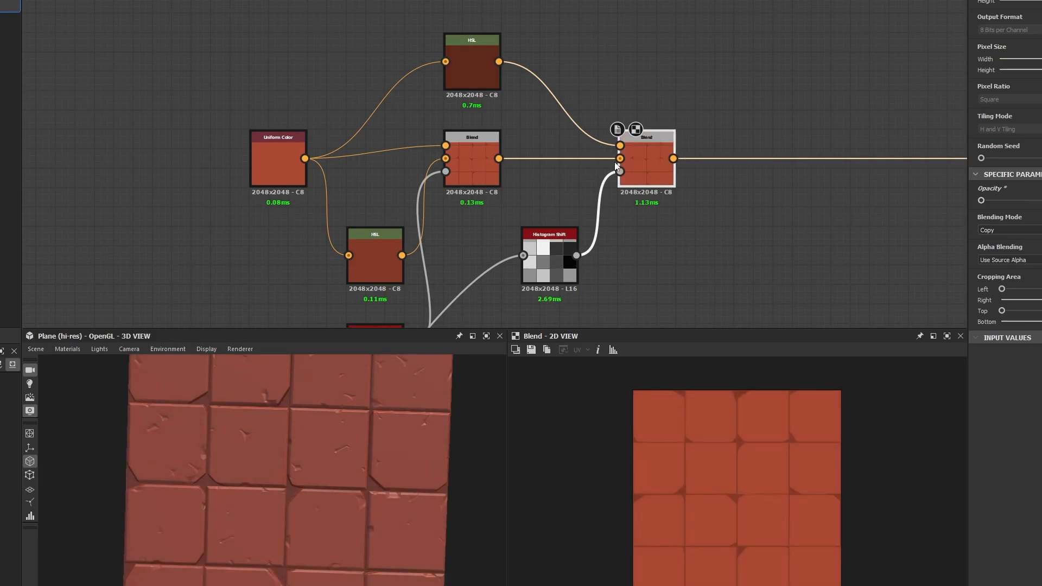
drag(981, 201, 1038, 205)
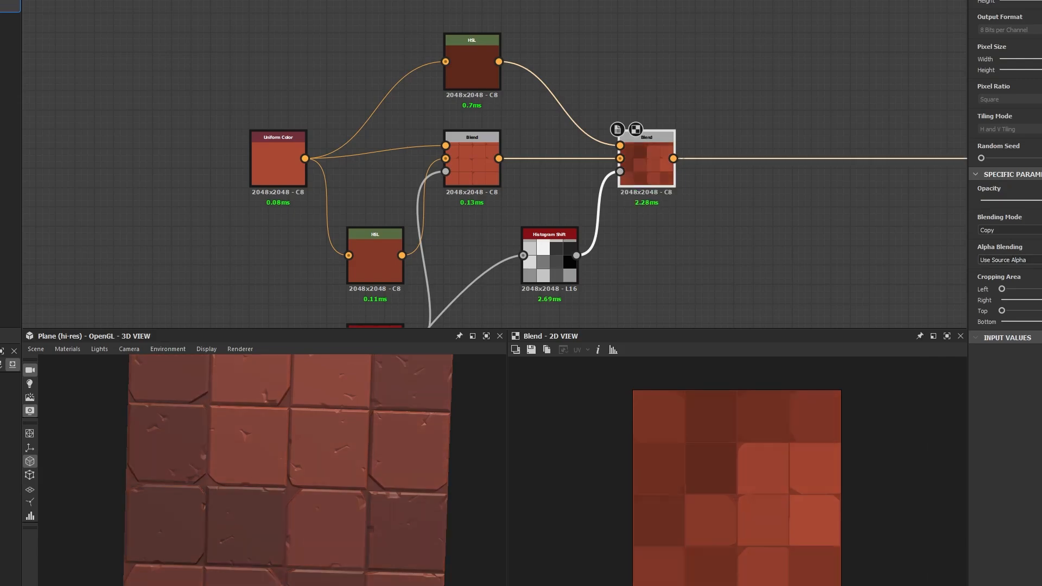
key(ctrl+y)
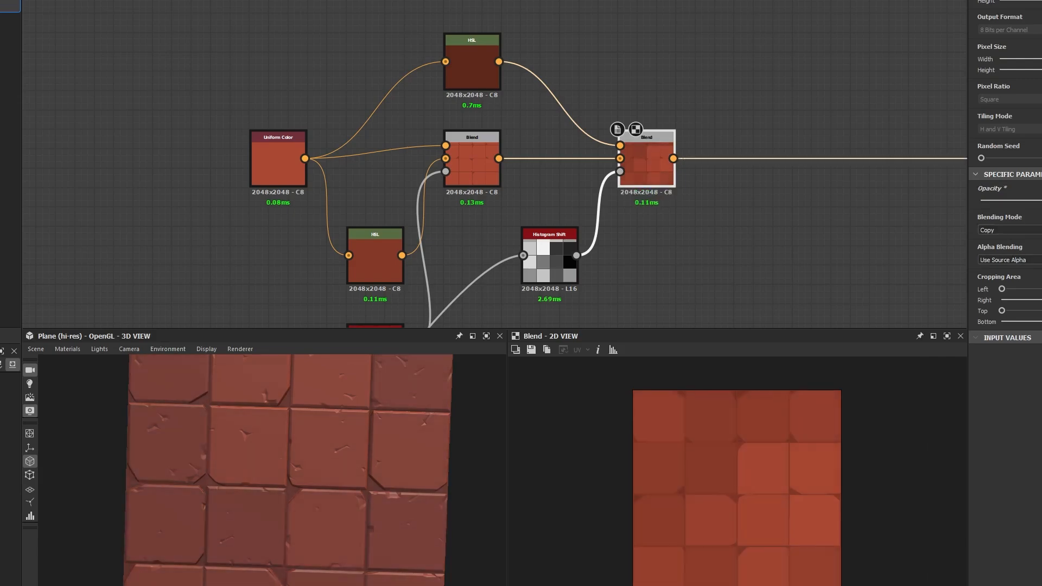
Increase the Height Scale of the 3D view's Default material to make the tiles stand out more.
drag(395, 505, 287, 456)
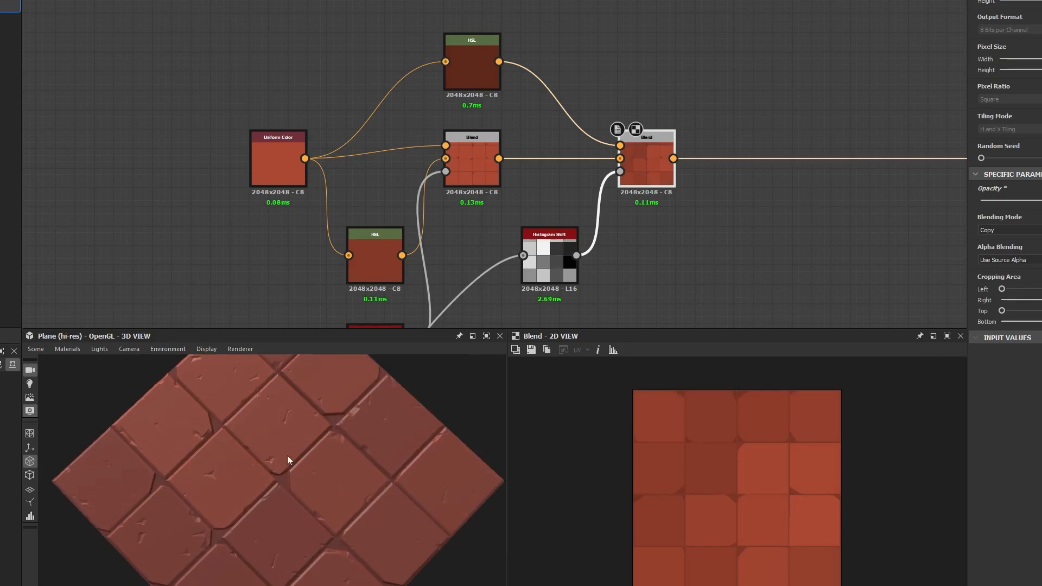
drag(92, 402, 186, 409)
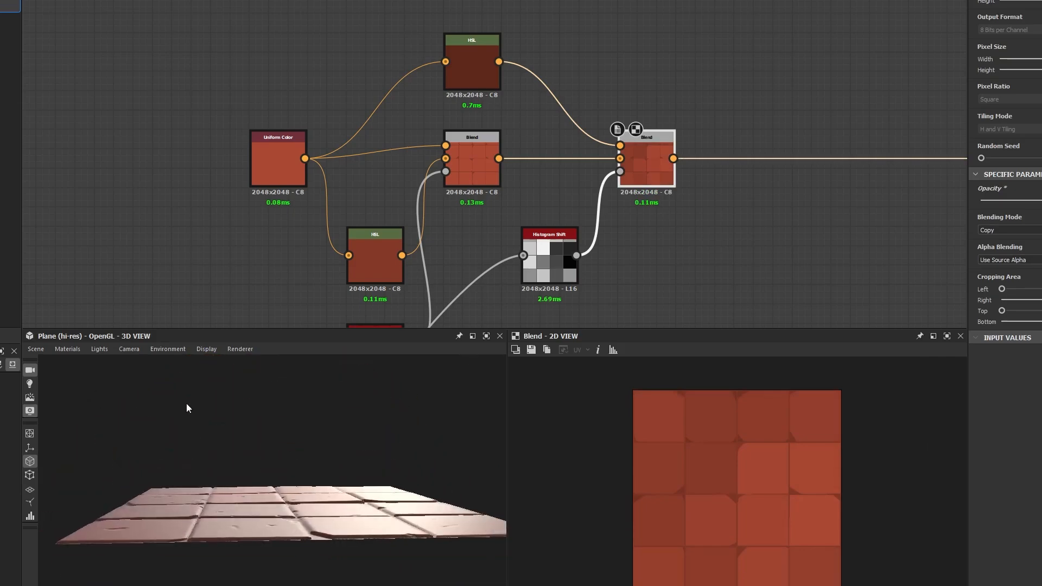
click(70, 350)
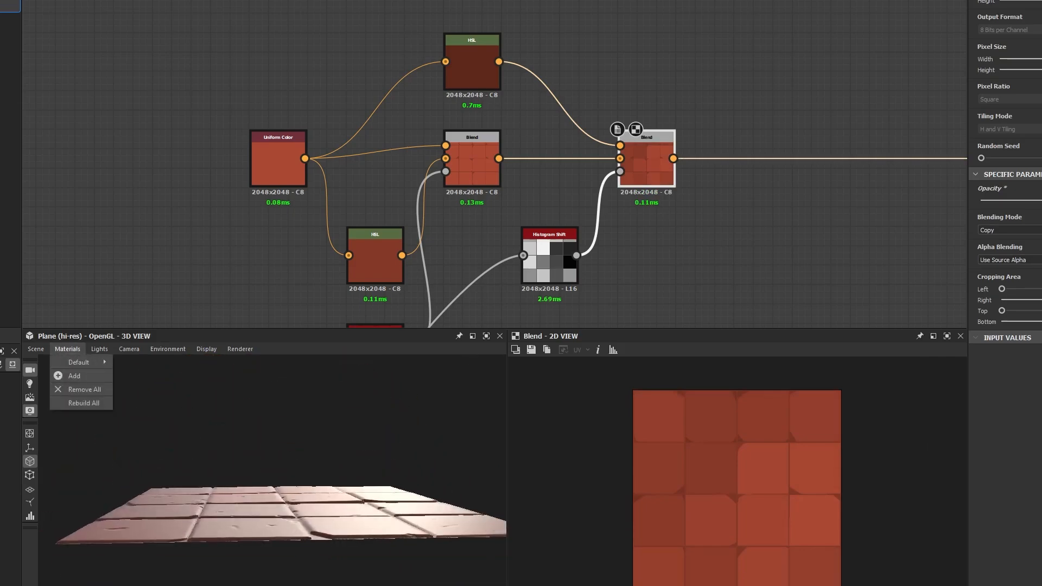
click(44, 349)
click(47, 363)
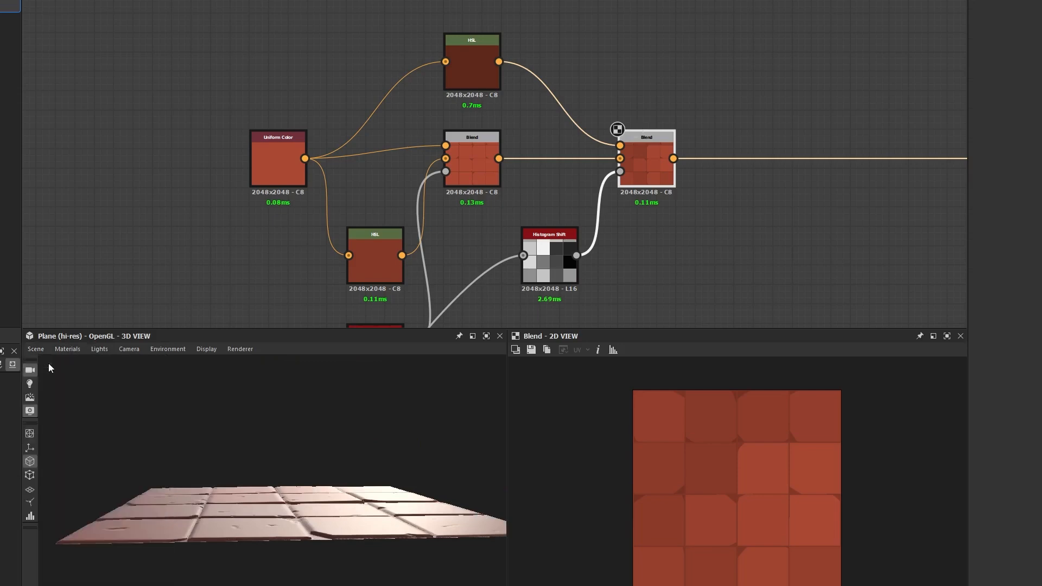
click(67, 349)
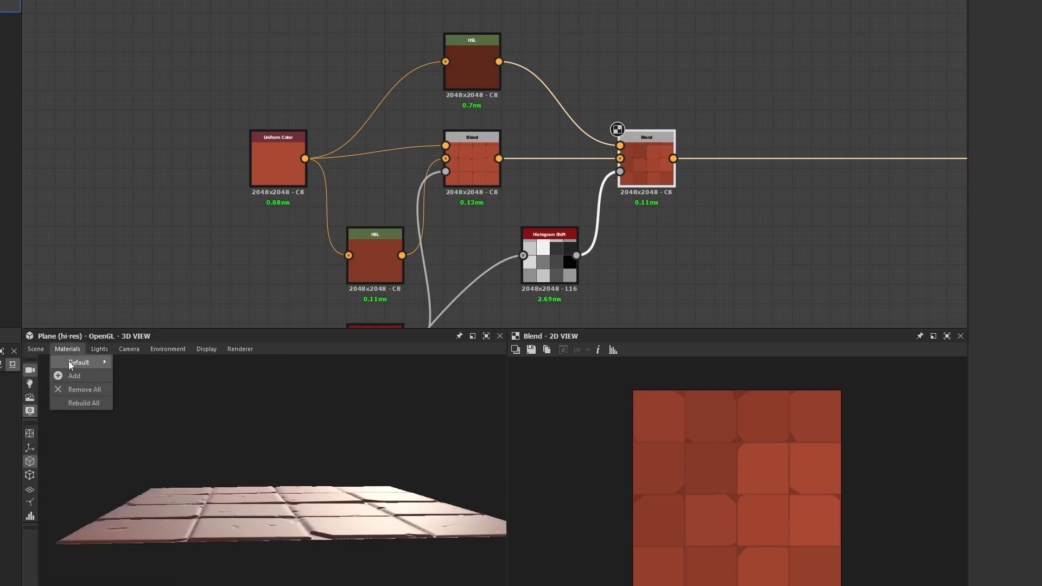
mouse_move(73, 361)
click(131, 363)
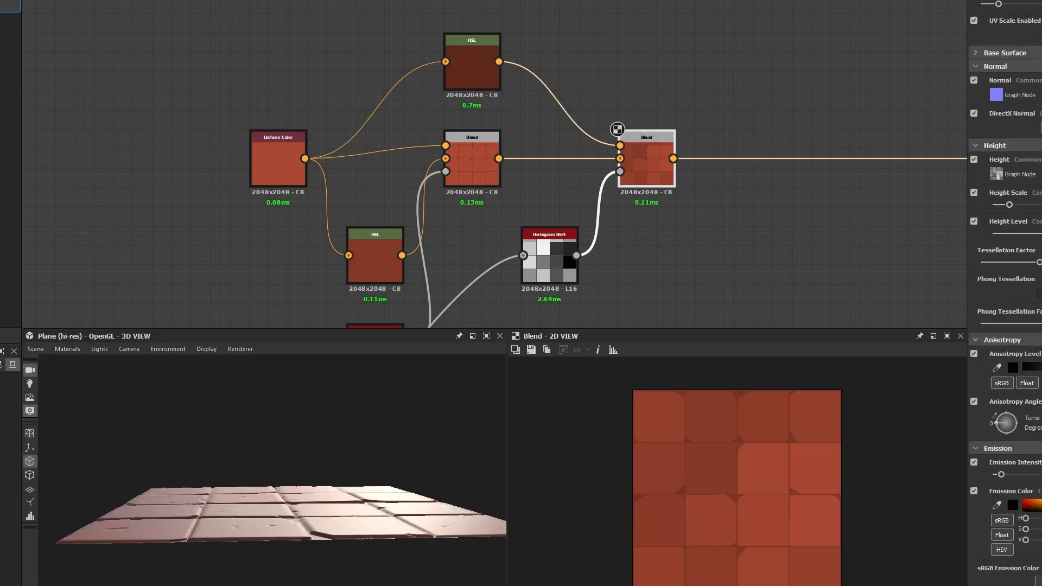
drag(1009, 205, 1034, 204)
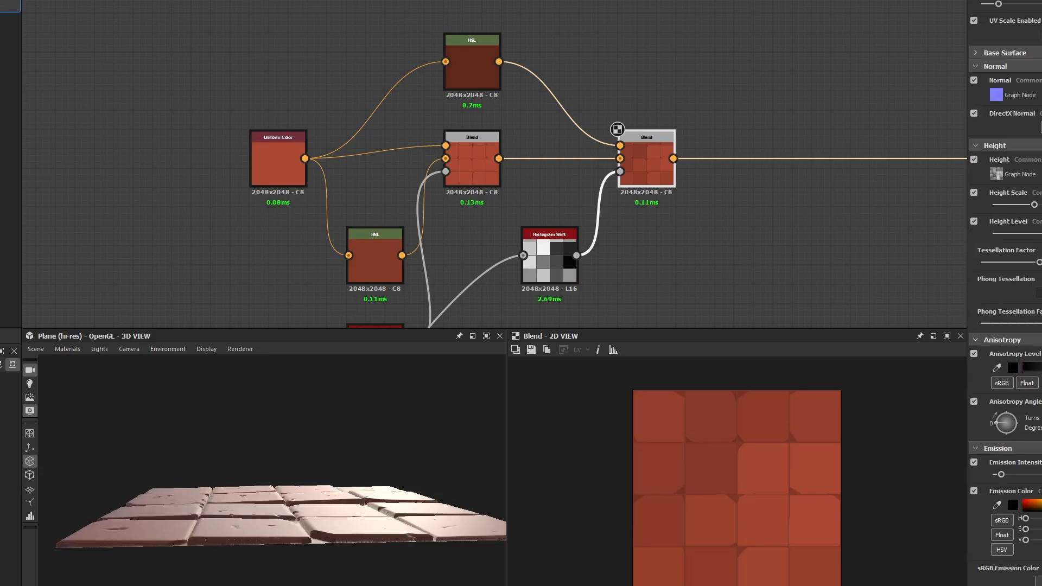
drag(345, 470, 309, 577)
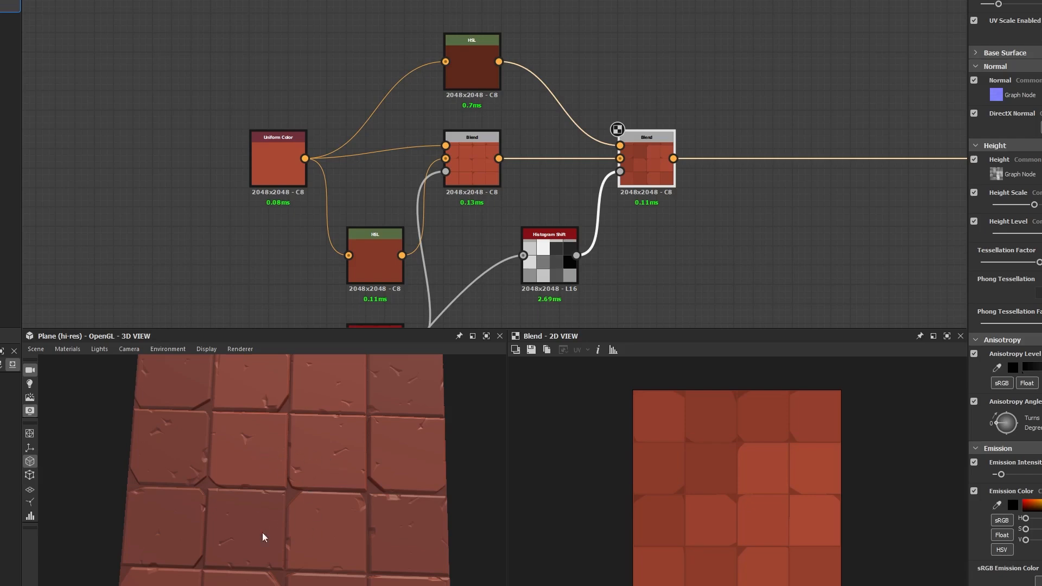
Examine the blended tile colours up close in the 3D view and check the second Blend node's settings.
drag(195, 532, 256, 436)
middle_drag(673, 245, 522, 177)
click(463, 169)
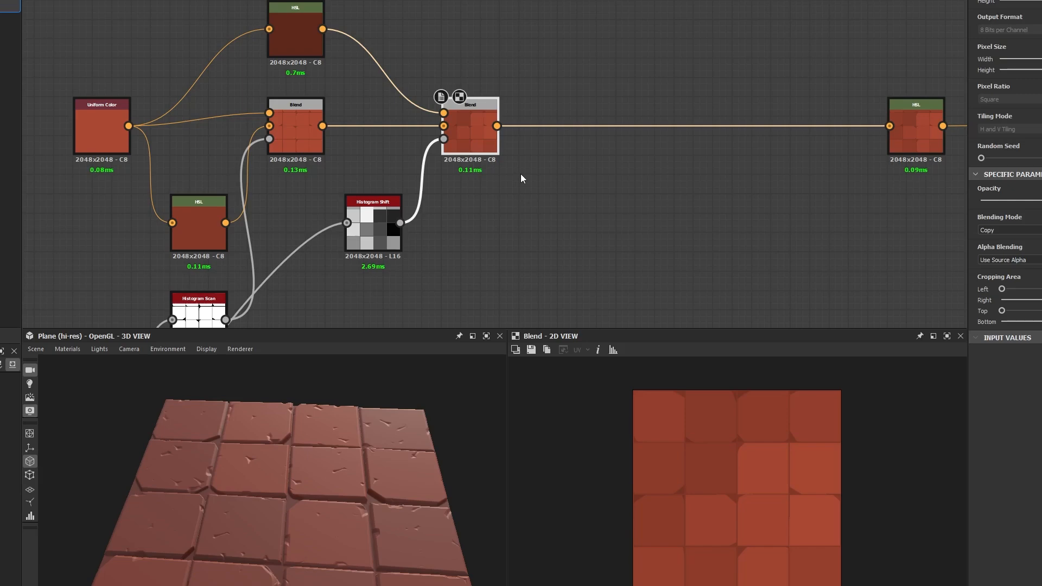
drag(317, 534, 608, 271)
scroll(249, 478, up, 5)
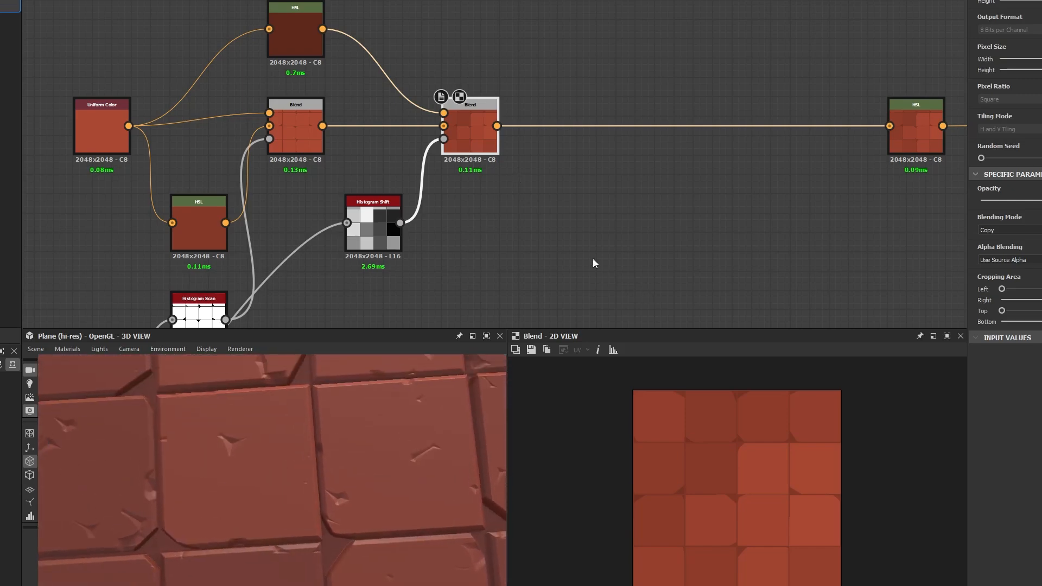
Add a Crystal 1 noise node and place it beside the Histogram Shift node, below the second Blend's output link.
middle_drag(596, 255, 542, 222)
click(544, 219)
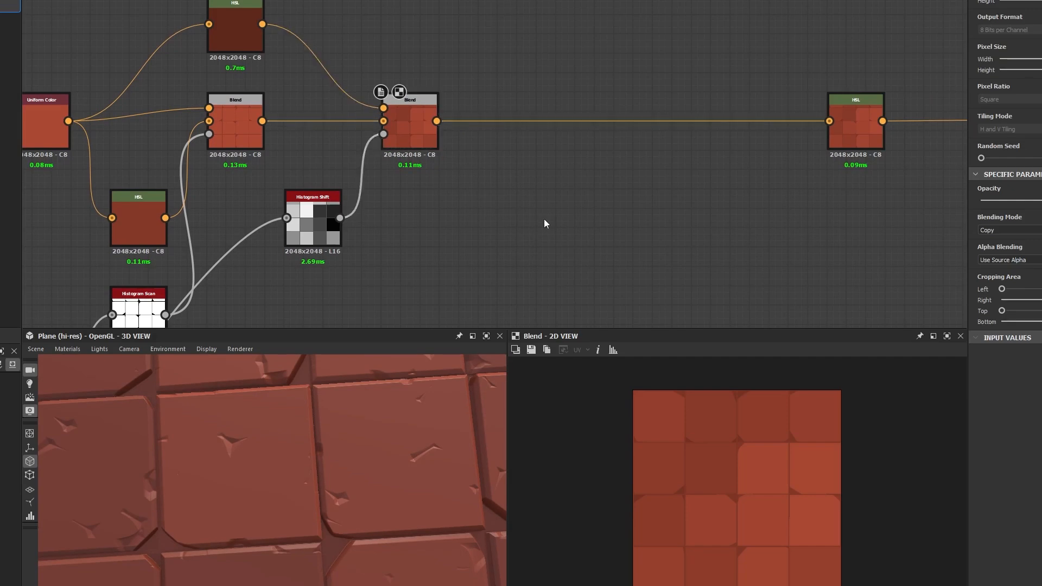
key(space)
text(crystak)
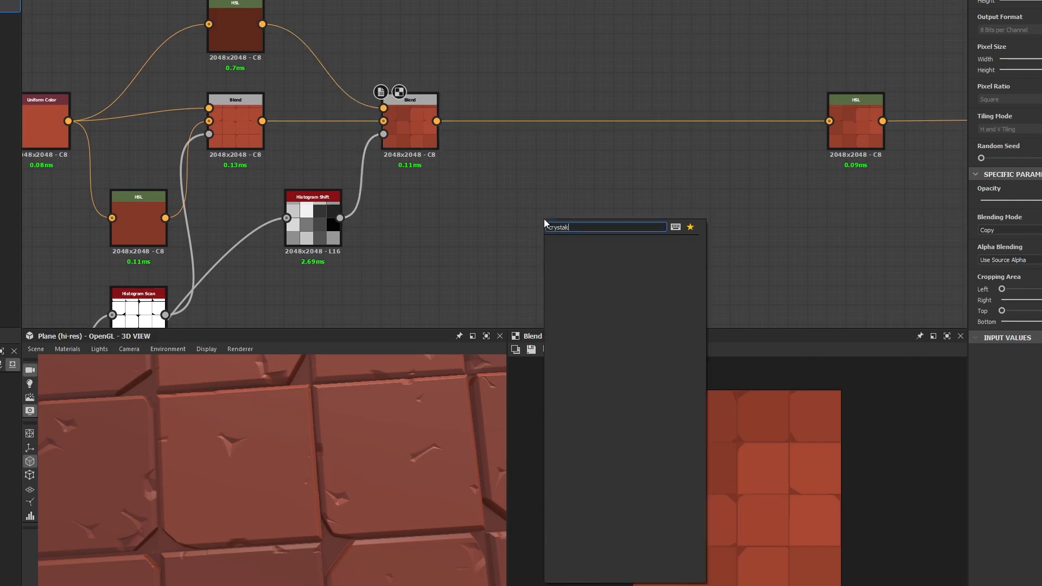
key(BackSpace)
text(l)
key(Return)
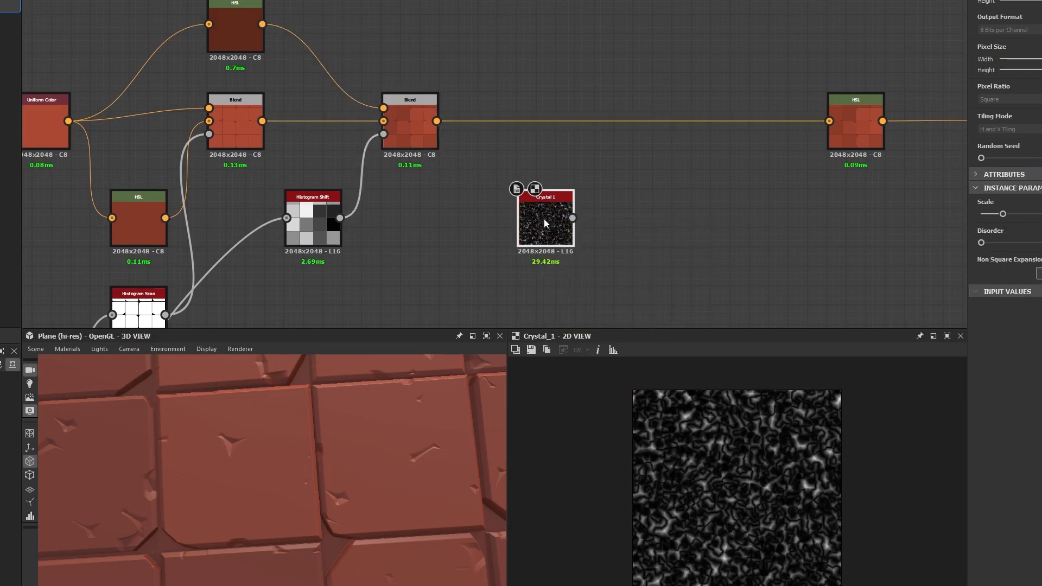
scroll(544, 219, up, 3)
drag(544, 220, 457, 224)
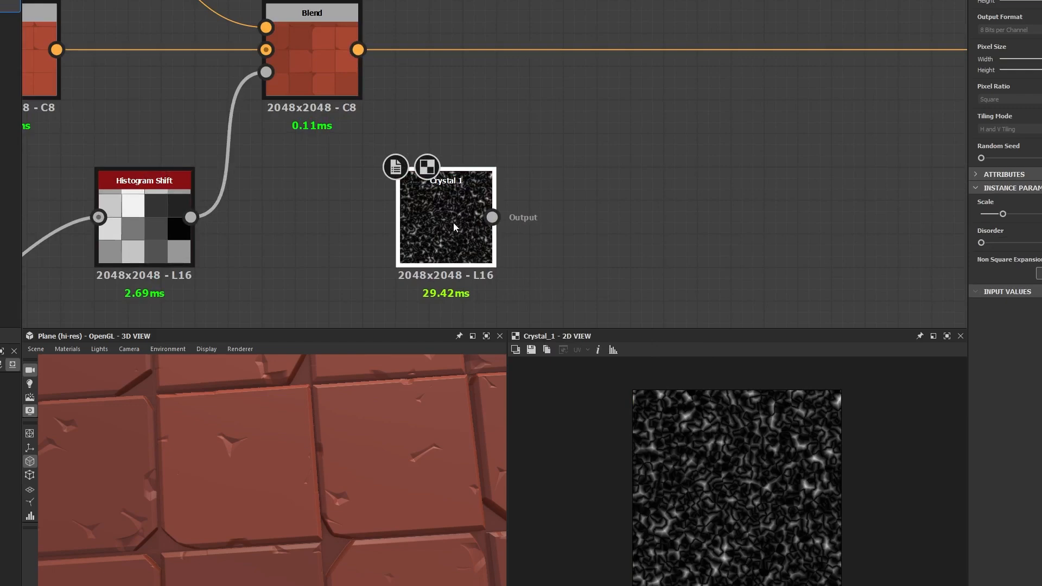
Review the height-map part of the node graph below the base colour nodes.
scroll(470, 242, down, 2)
scroll(470, 242, down, 4)
middle_drag(531, 320, 558, 150)
scroll(558, 149, down, 5)
middle_drag(533, 237, 544, 128)
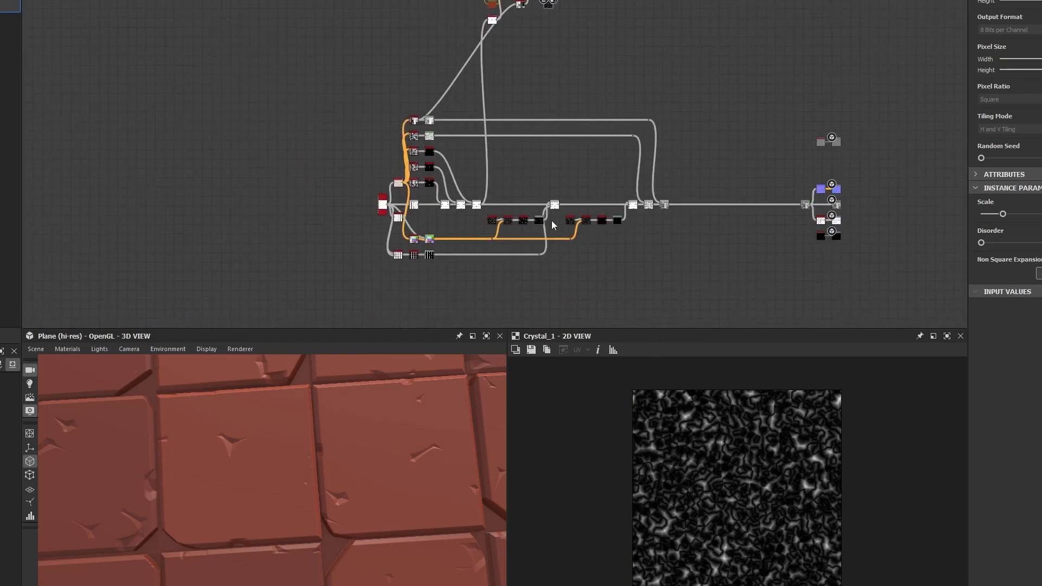
middle_drag(561, 17, 532, 114)
scroll(531, 114, up, 5)
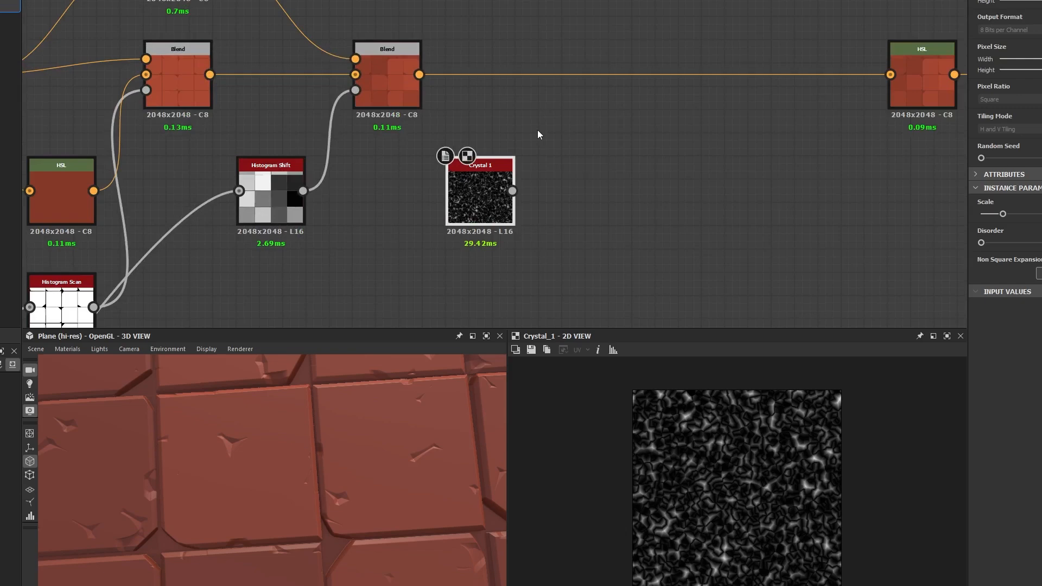
Shift the Crystal 1 node slightly right and insert a Blend node on the link between the second Blend and the final HSL.
drag(480, 195, 504, 195)
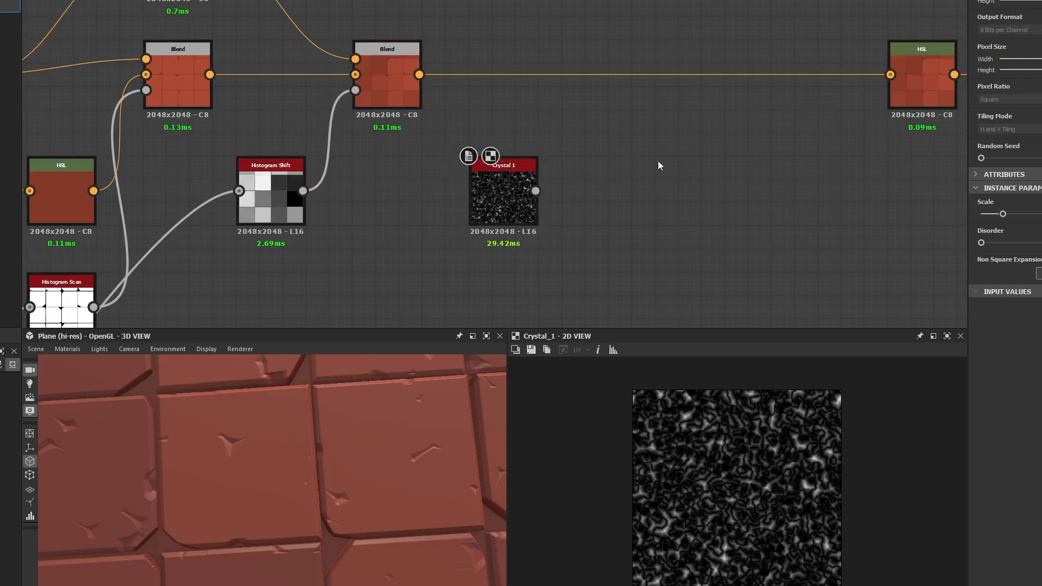
middle_drag(530, 109, 447, 174)
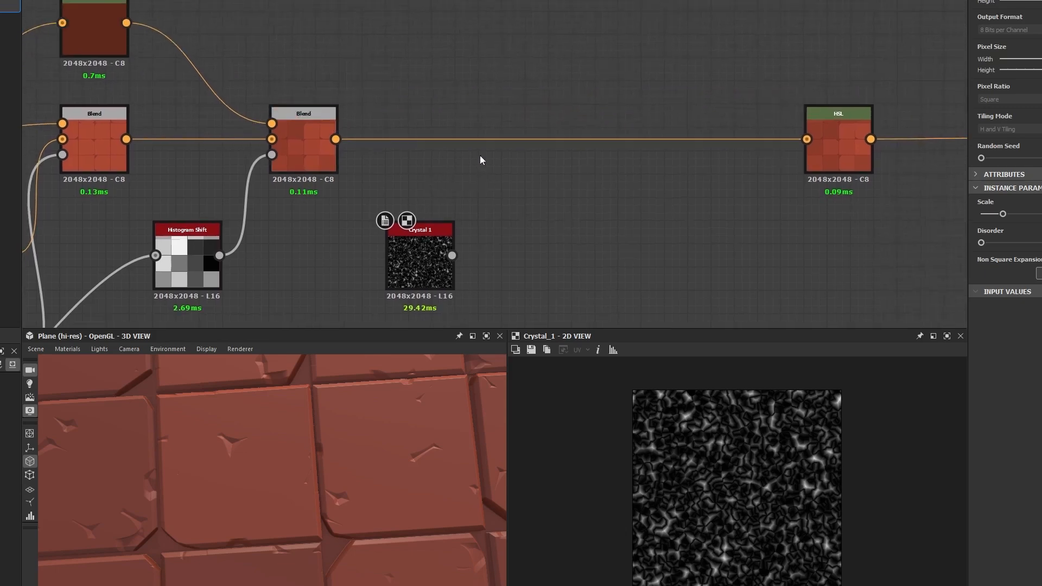
click(521, 139)
key(space)
text(blend)
key(Return)
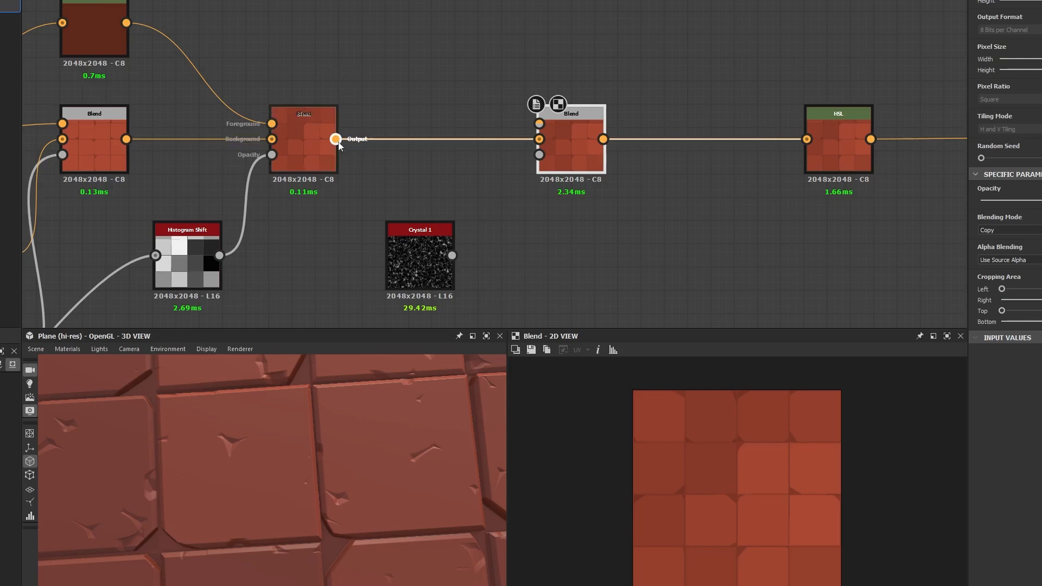
Add an HSL node that takes the second Blend's output and feeds the new Blend's foreground.
drag(353, 102, 394, 40)
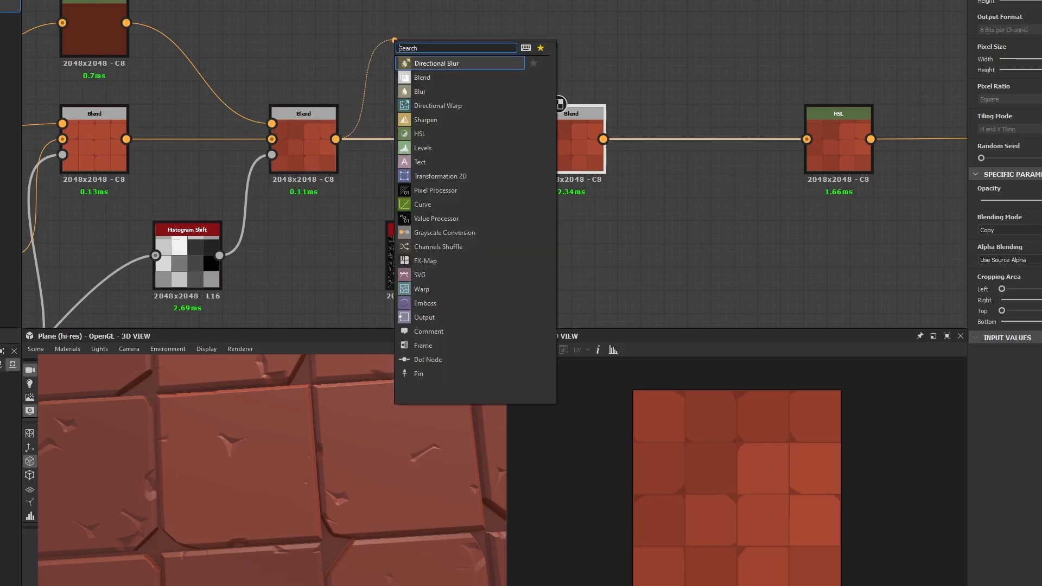
key(Escape)
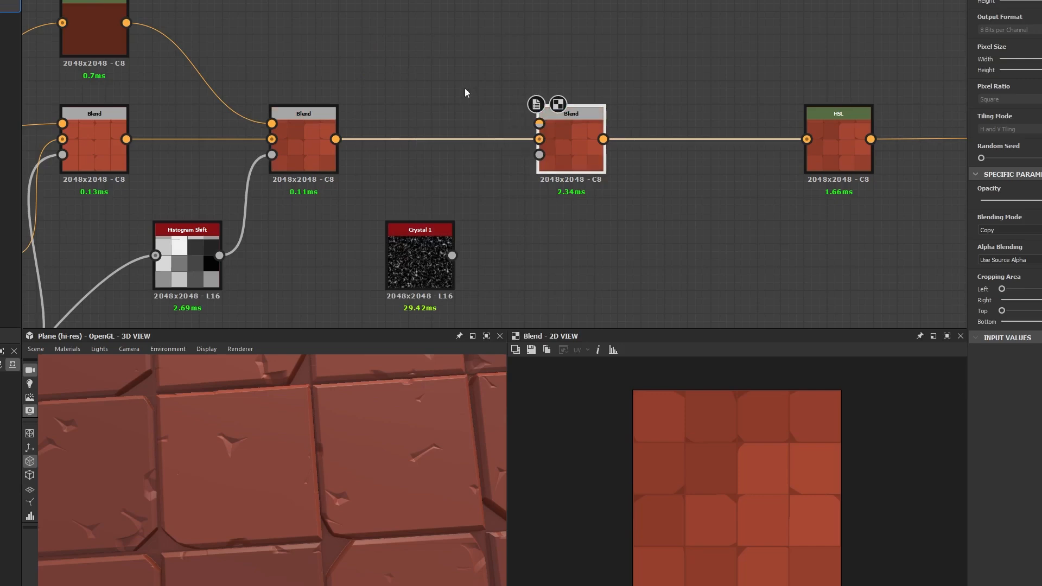
drag(336, 139, 539, 123)
text(hsl)
key(Return)
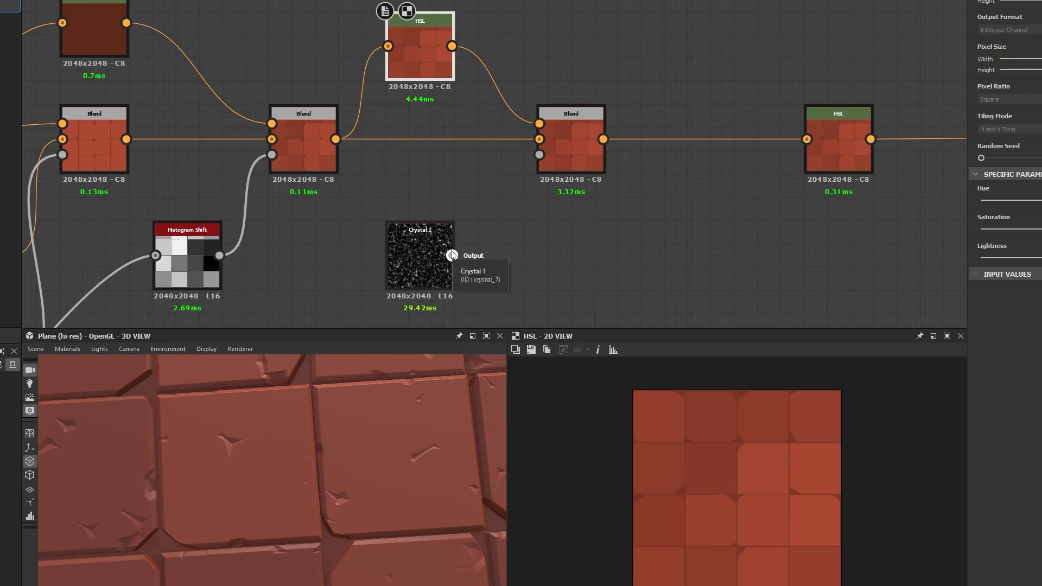
Connect Crystal 1 to the new Blend's opacity, then lower the new HSL node's lightness and align it with the other upper HSL.
drag(452, 255, 539, 155)
double_click(556, 160)
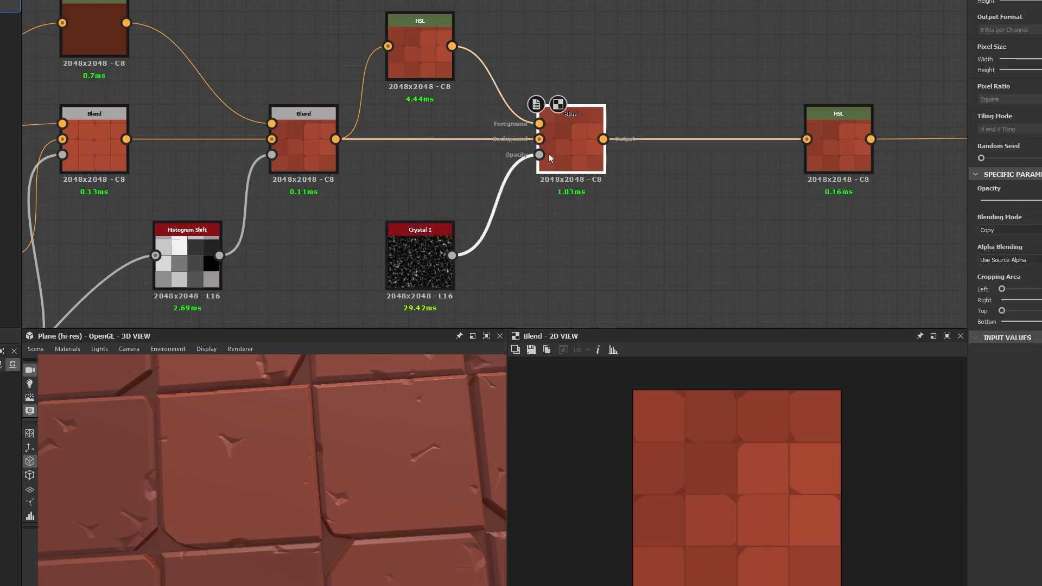
click(453, 75)
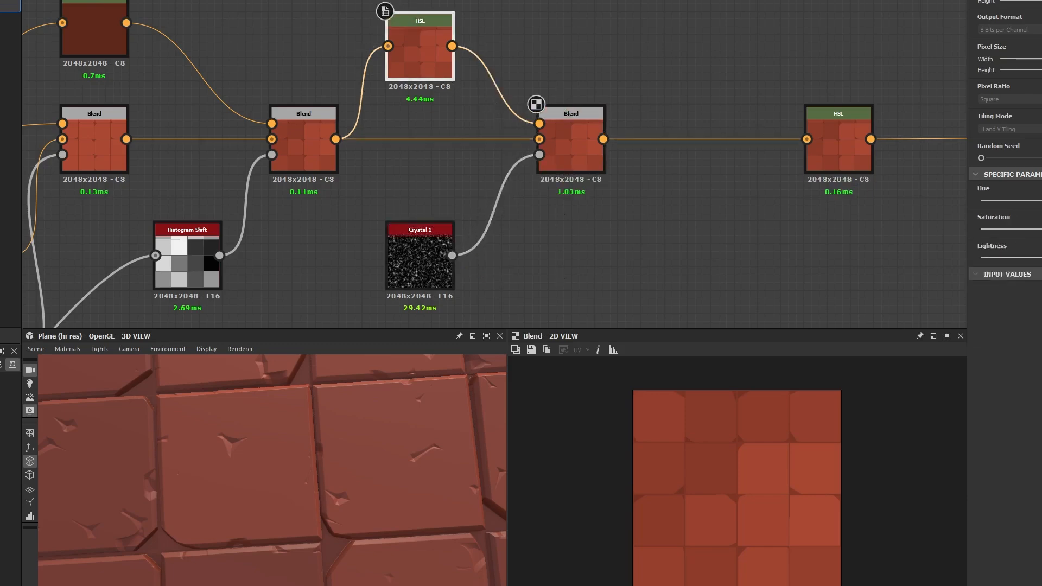
drag(1041, 257, 1039, 257)
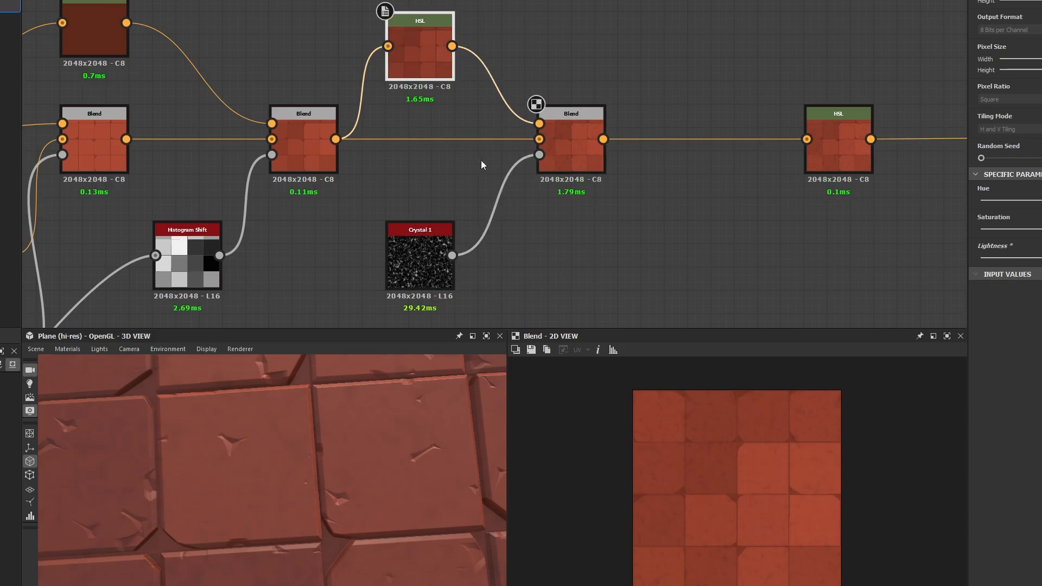
middle_drag(385, 117, 504, 160)
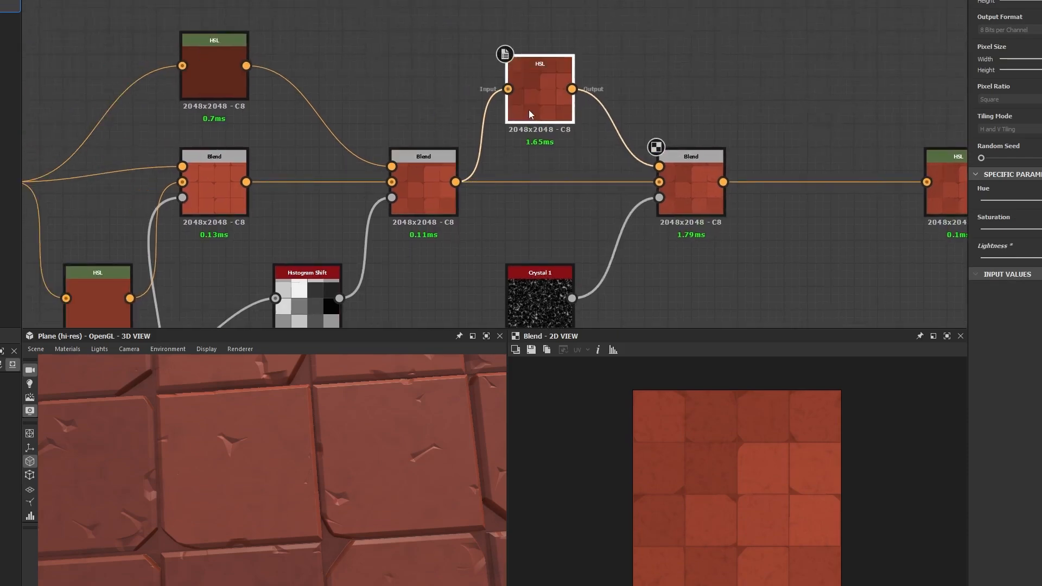
drag(529, 112, 531, 99)
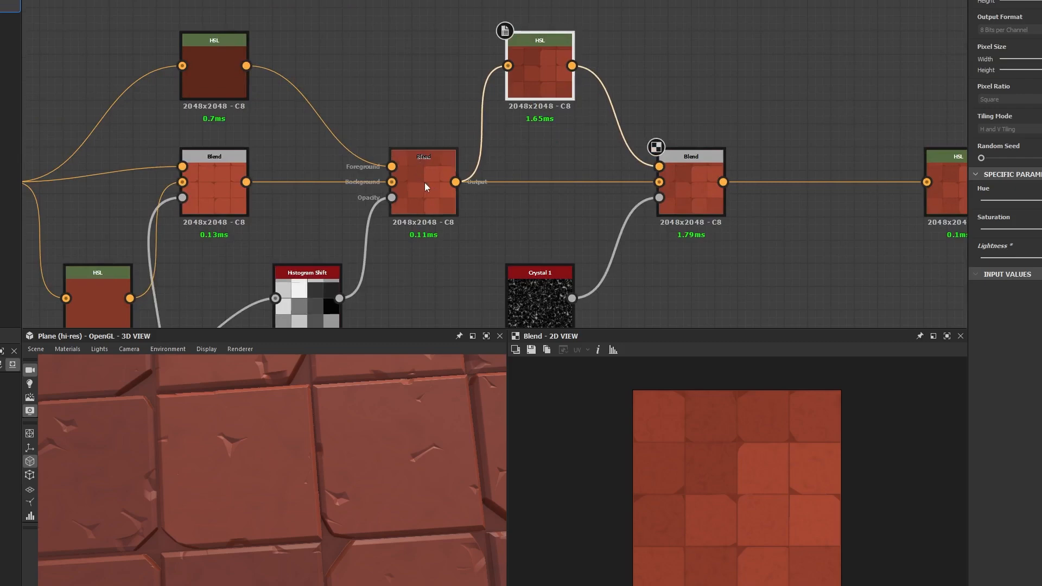
Preview the second Blend and Crystal 1 outputs up close and darken the new HSL node's lightness further.
click(409, 179)
scroll(708, 471, up, 5)
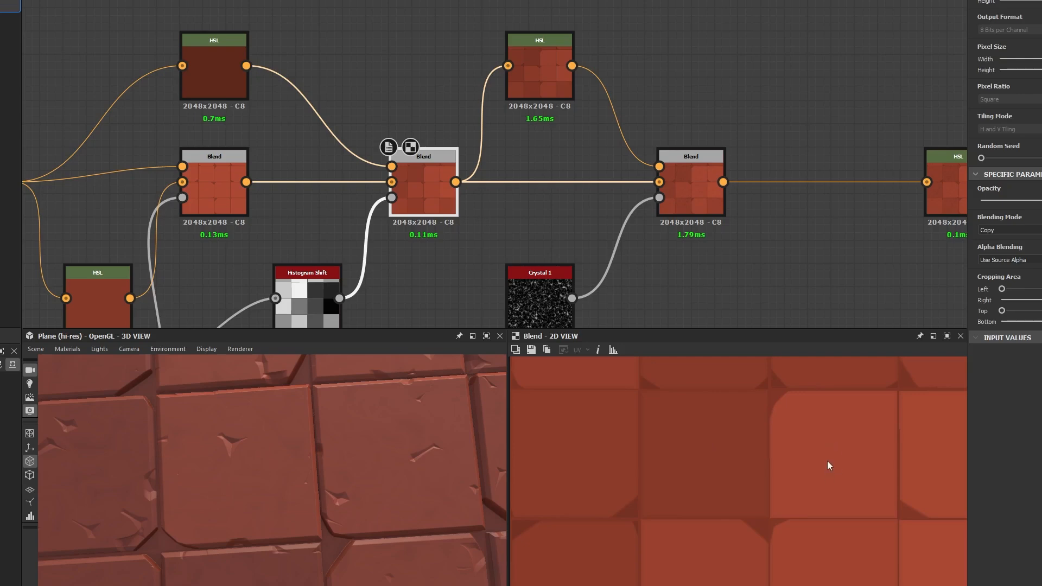
middle_drag(588, 202, 567, 136)
click(532, 246)
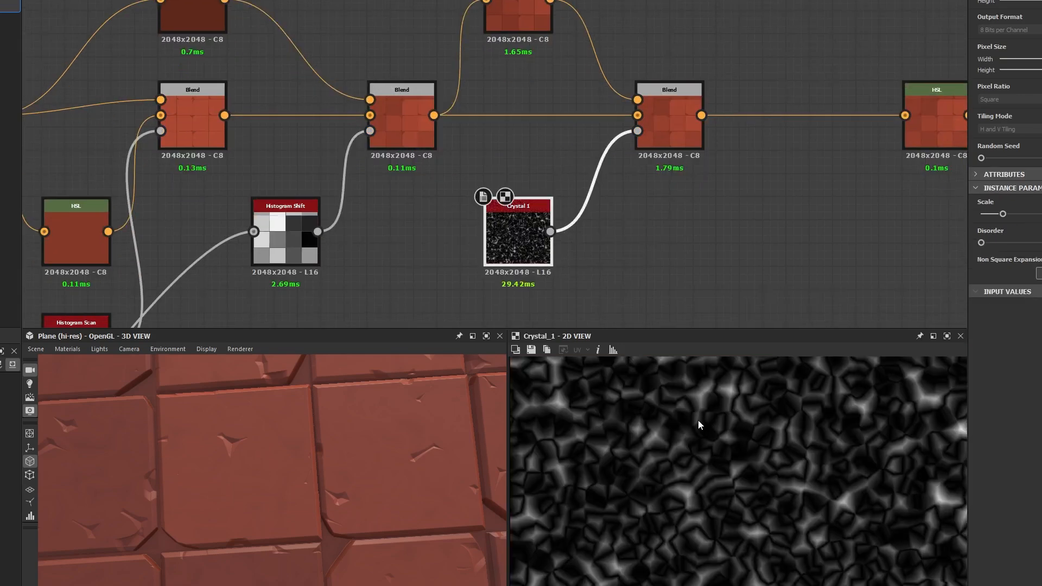
click(516, 19)
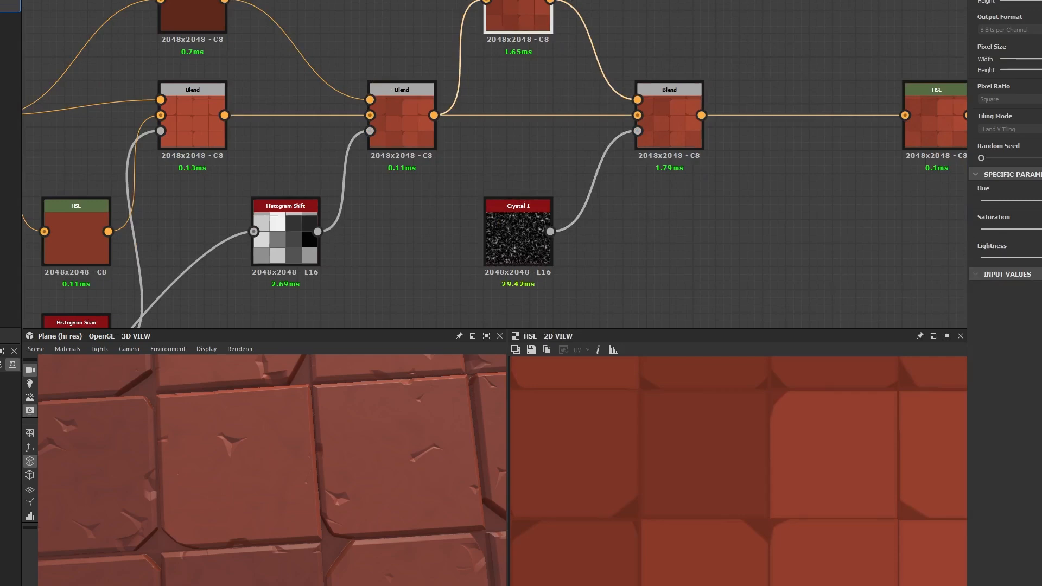
drag(1041, 258, 1037, 258)
Try feeding the new HSL from the dark upper HSL, inspect the tiles in the 3D view, and undo the connection.
middle_drag(219, 58, 359, 128)
drag(364, 69, 625, 69)
right_drag(223, 482, 268, 430)
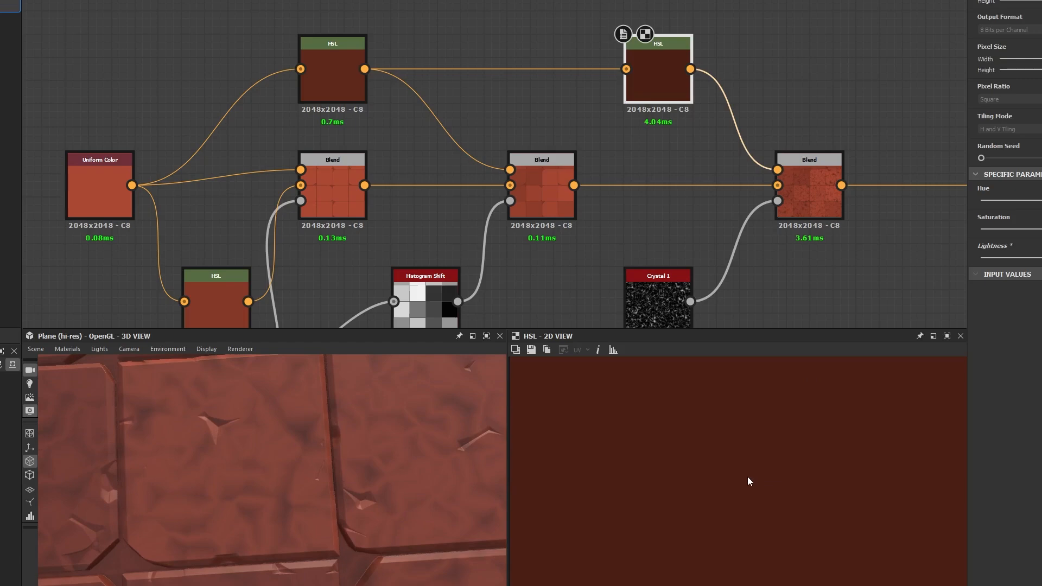
key(ctrl+z)
Examine the third Blend's output up close in the 2D view, where a dark and a light tile meet.
click(542, 196)
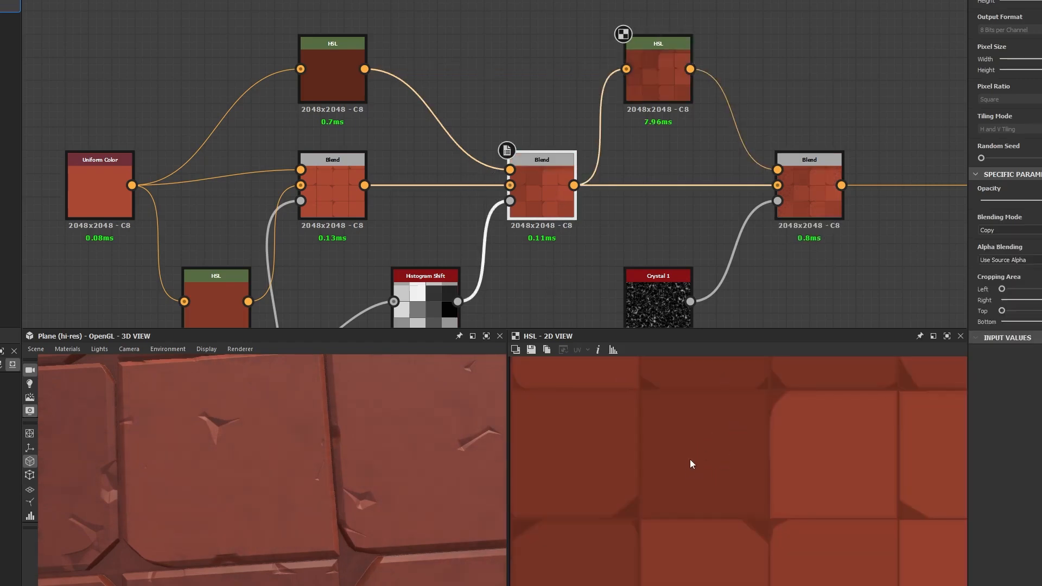
middle_drag(695, 228, 606, 202)
click(712, 169)
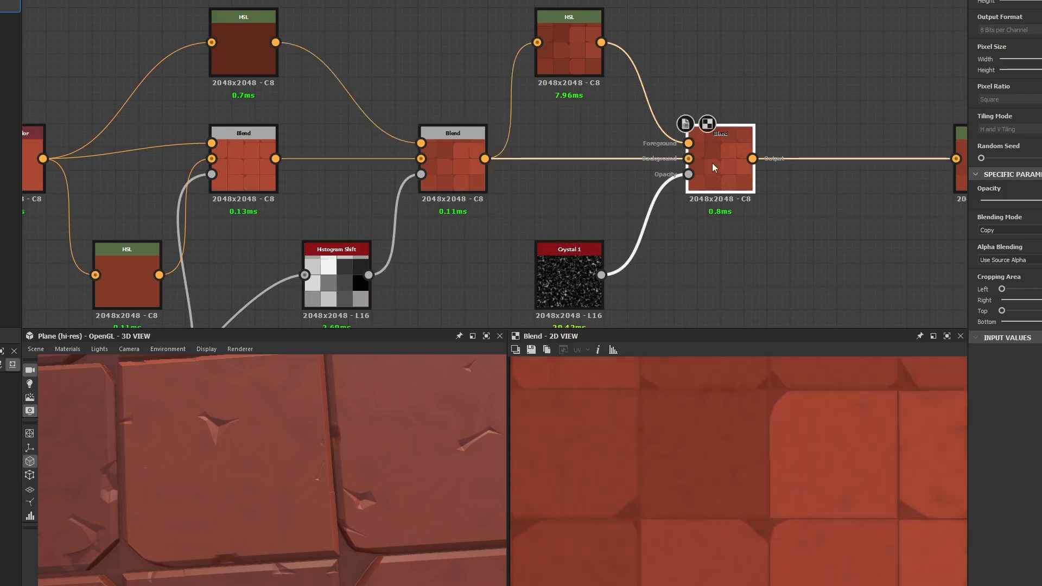
middle_drag(799, 457, 781, 409)
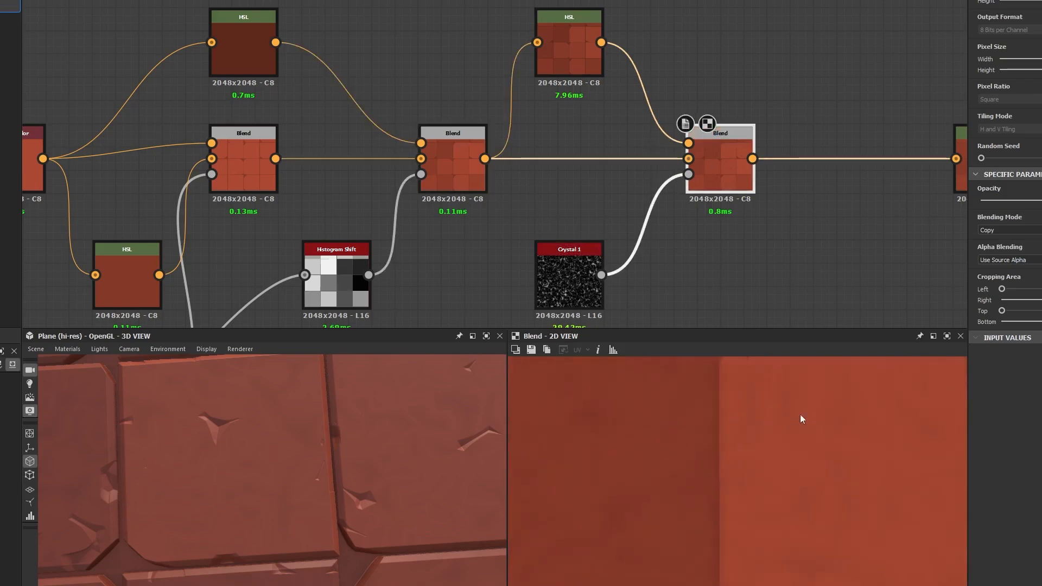
Rearrange the graph by moving the dark HSL, the second Blend and the Crystal blend group to the right.
drag(266, 54, 362, 51)
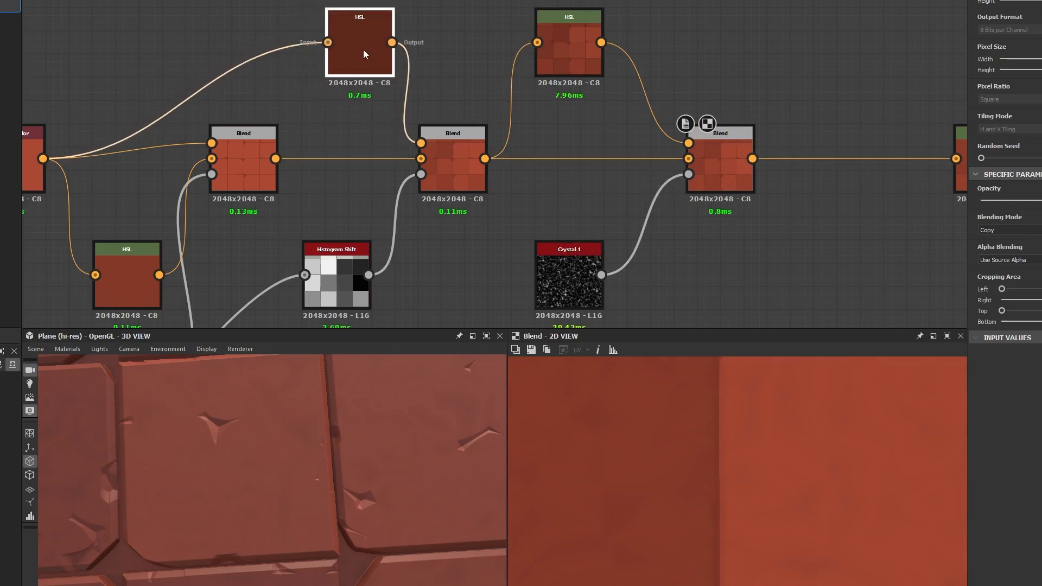
drag(455, 169, 480, 167)
click(570, 58)
drag(802, 66, 565, 266)
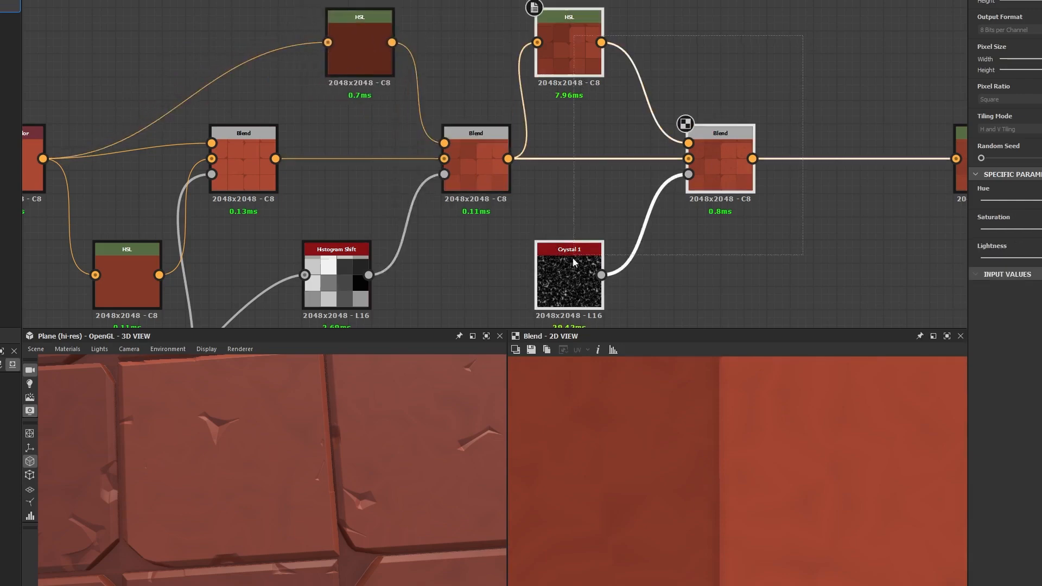
drag(565, 66, 588, 67)
click(573, 146)
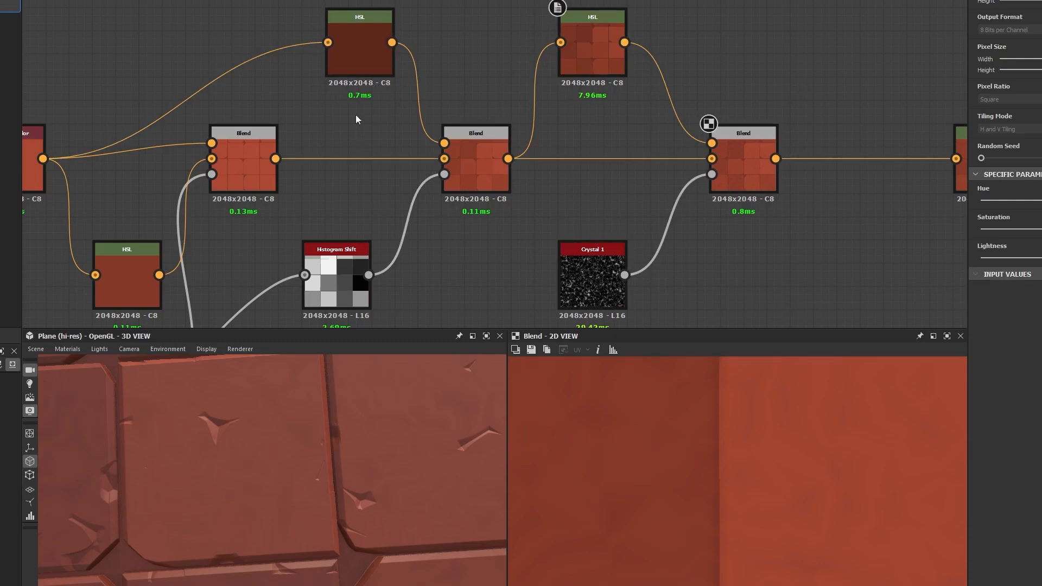
Try routing the dark upper HSL into the Crystal blend's HSL again and undo the change.
click(379, 64)
drag(398, 43, 559, 45)
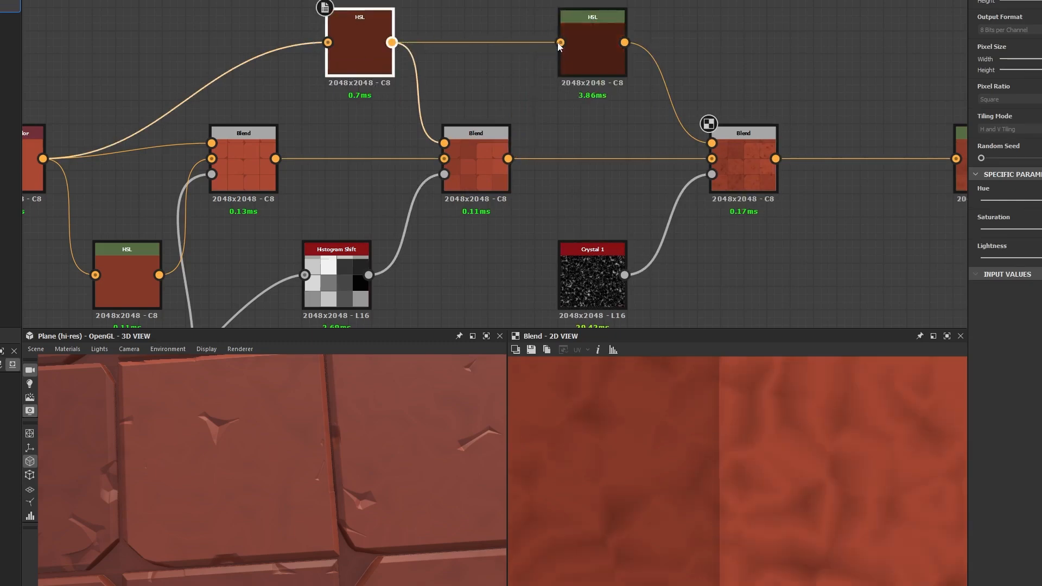
key(ctrl+z)
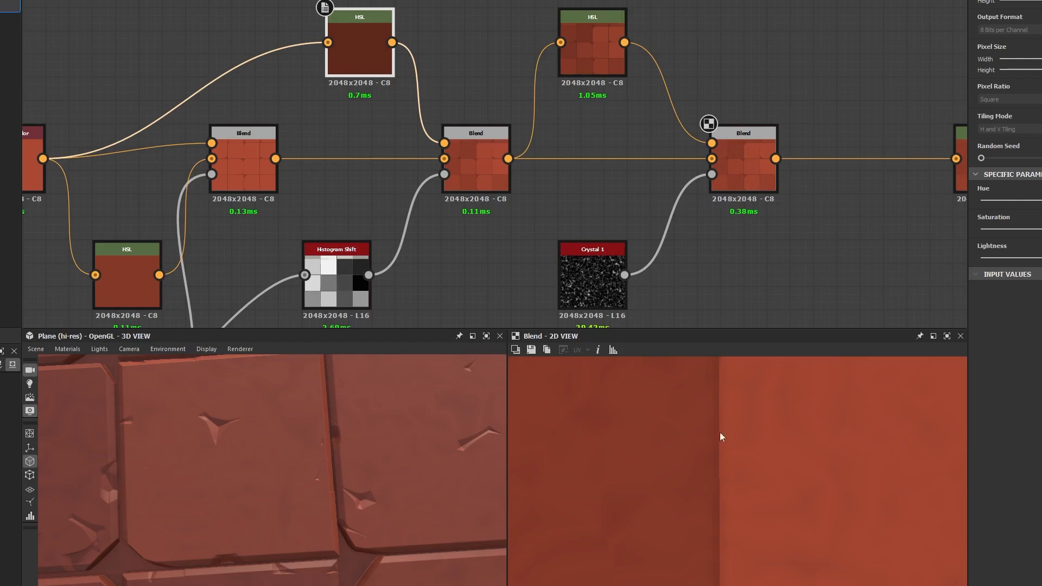
Compare the second Blend's output with the third Blend's output in the 2D view.
middle_drag(582, 115, 568, 121)
double_click(459, 180)
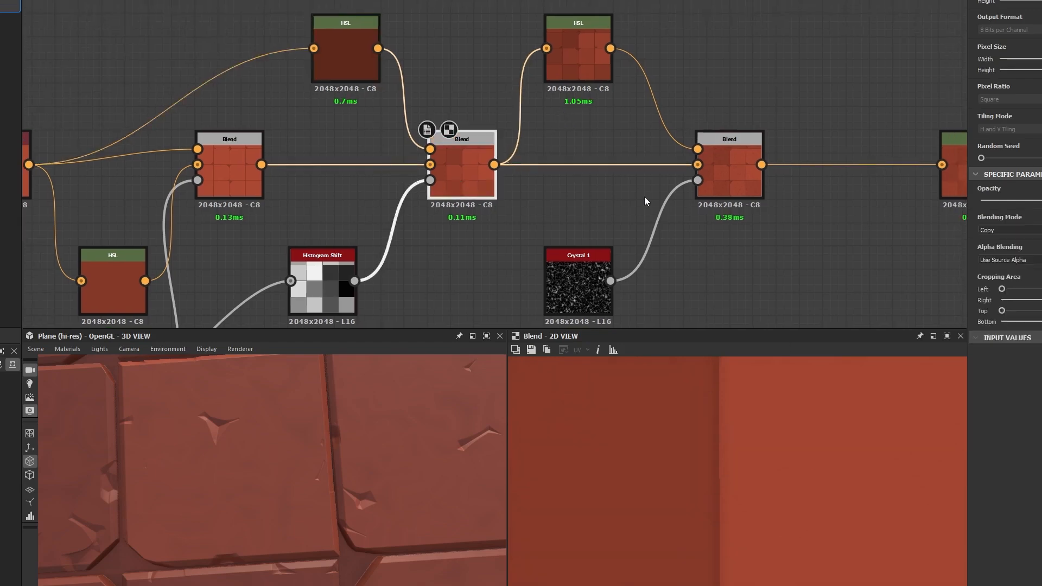
double_click(739, 176)
middle_drag(771, 420, 793, 464)
scroll(794, 468, down, 3)
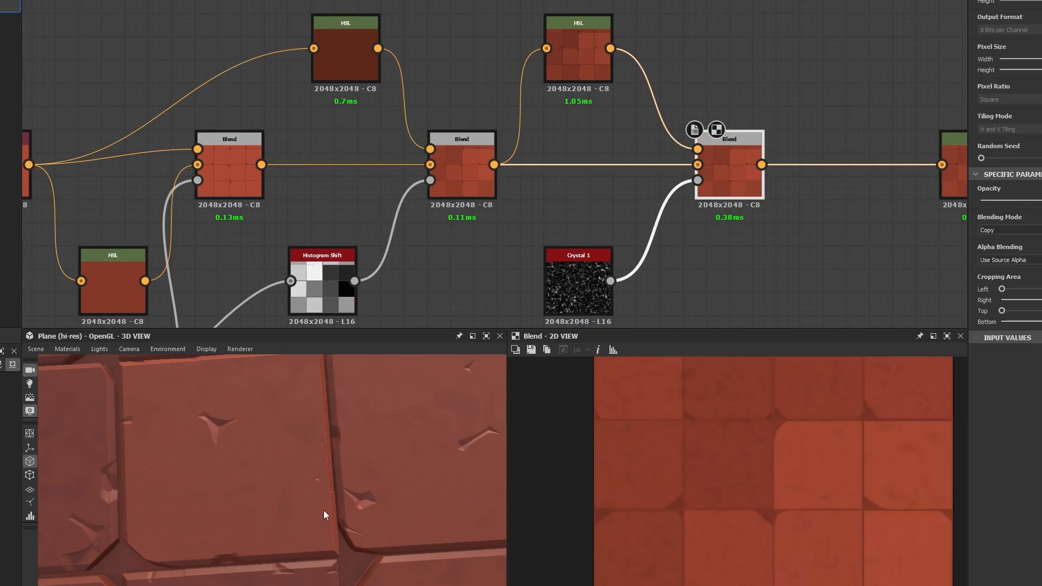
Make room in the graph by moving the third Blend and the final HSL node farther right.
middle_drag(653, 226, 520, 211)
drag(594, 164, 723, 165)
click(730, 216)
middle_drag(840, 95, 471, 66)
scroll(471, 66, down, 4)
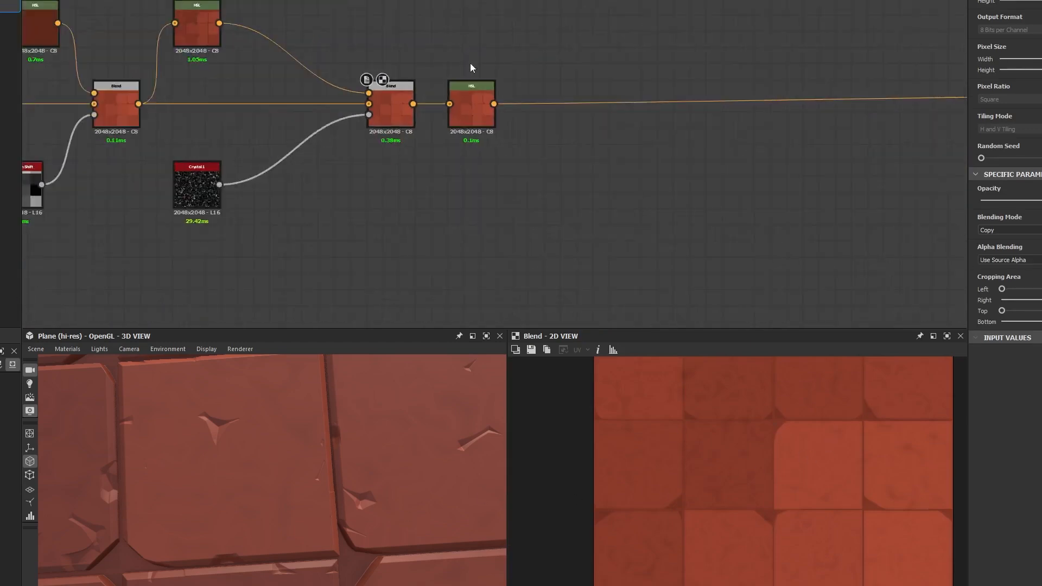
drag(472, 104, 742, 108)
scroll(342, 142, up, 4)
Insert a Histogram Scan node between Crystal 1 and the third Blend's opacity input, placed beside Crystal 1.
middle_drag(341, 142, 569, 198)
click(569, 198)
middle_drag(527, 148, 528, 191)
drag(533, 158, 549, 245)
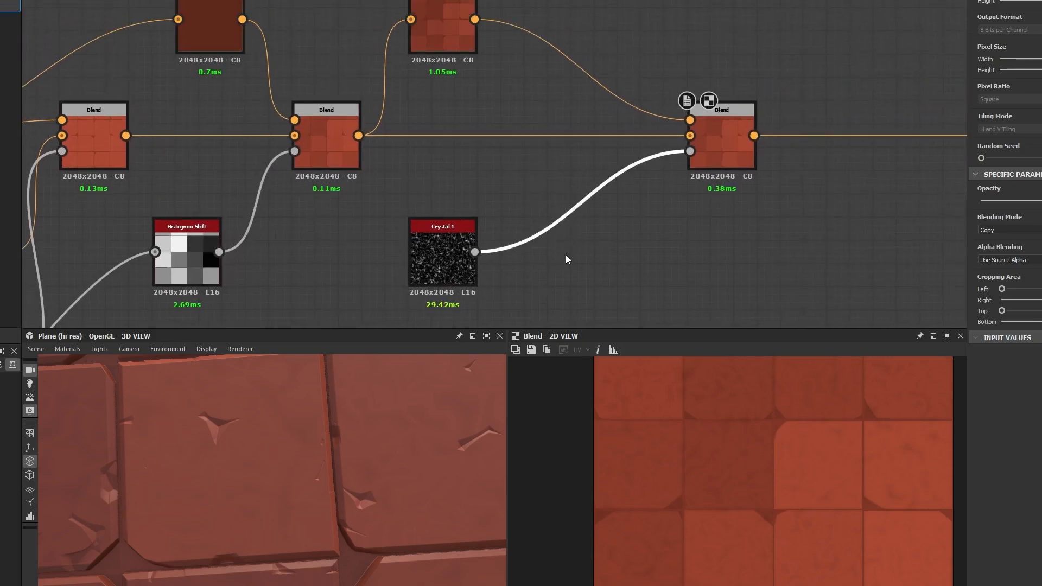
key(space)
text(scan)
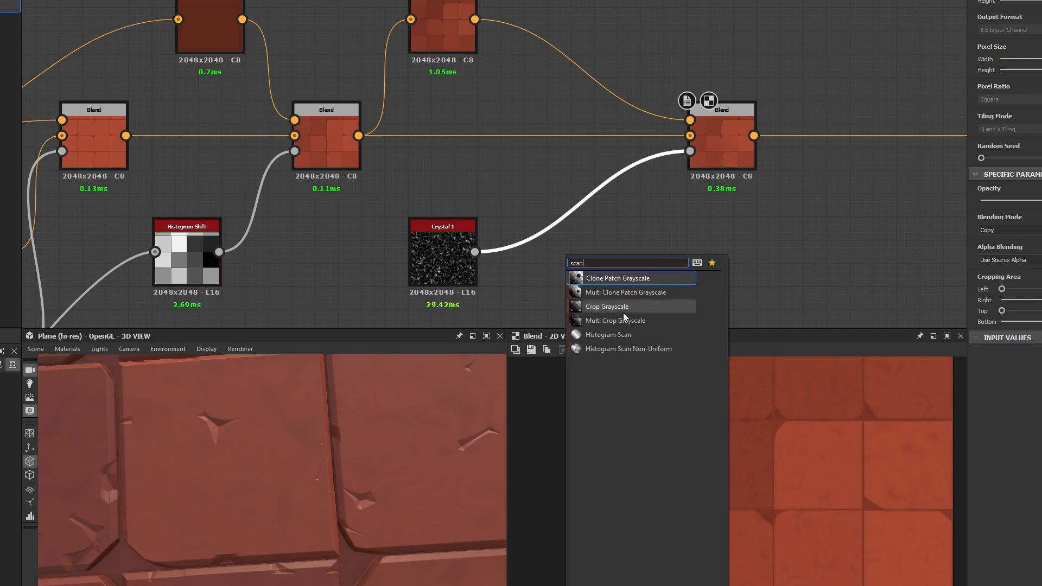
click(608, 335)
drag(581, 205, 558, 253)
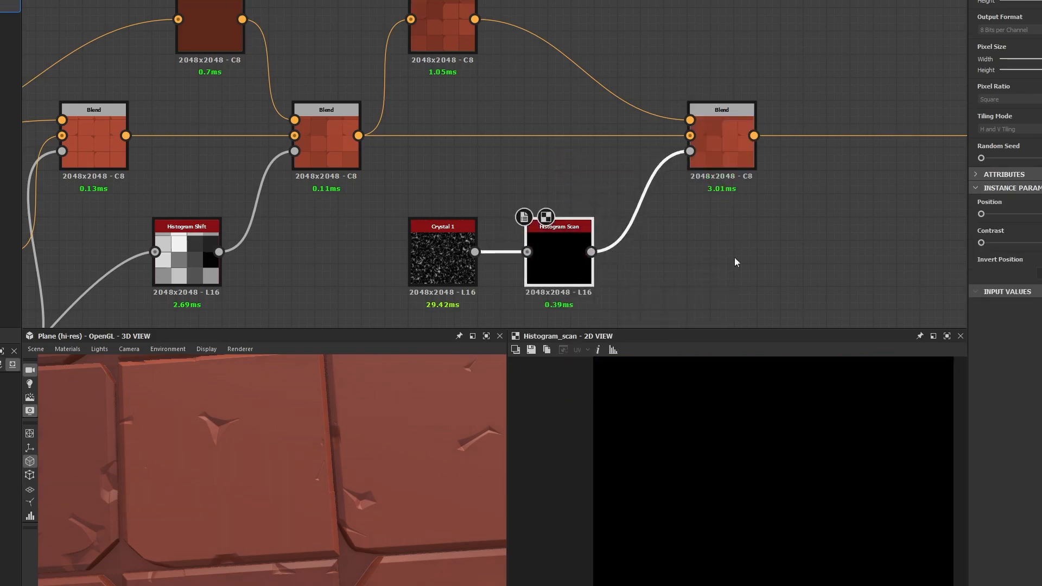
Raise the Histogram Scan's position and contrast to isolate small crystal spots, and preview the third Blend.
click(1041, 214)
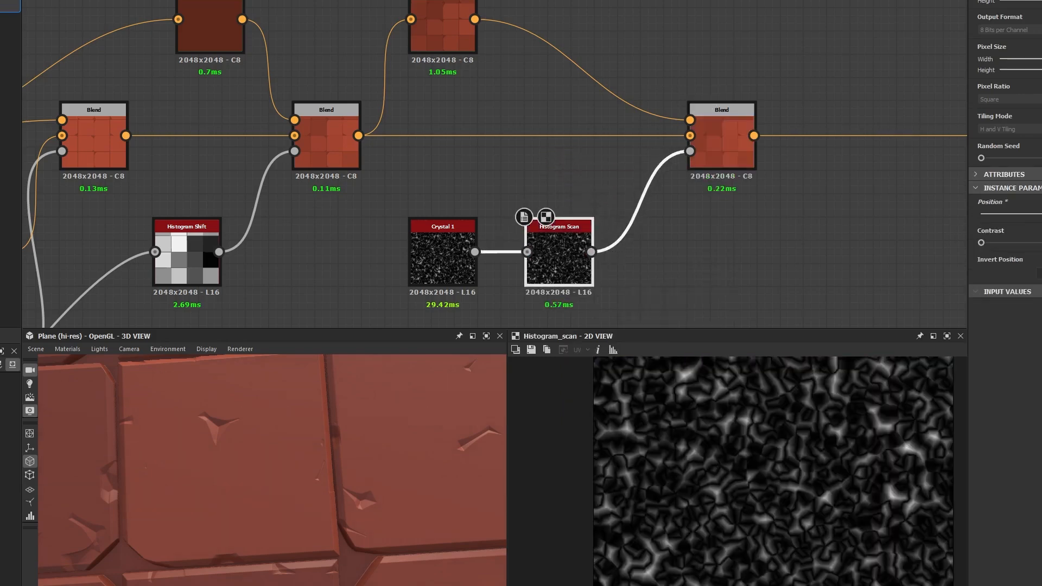
drag(981, 243, 1041, 247)
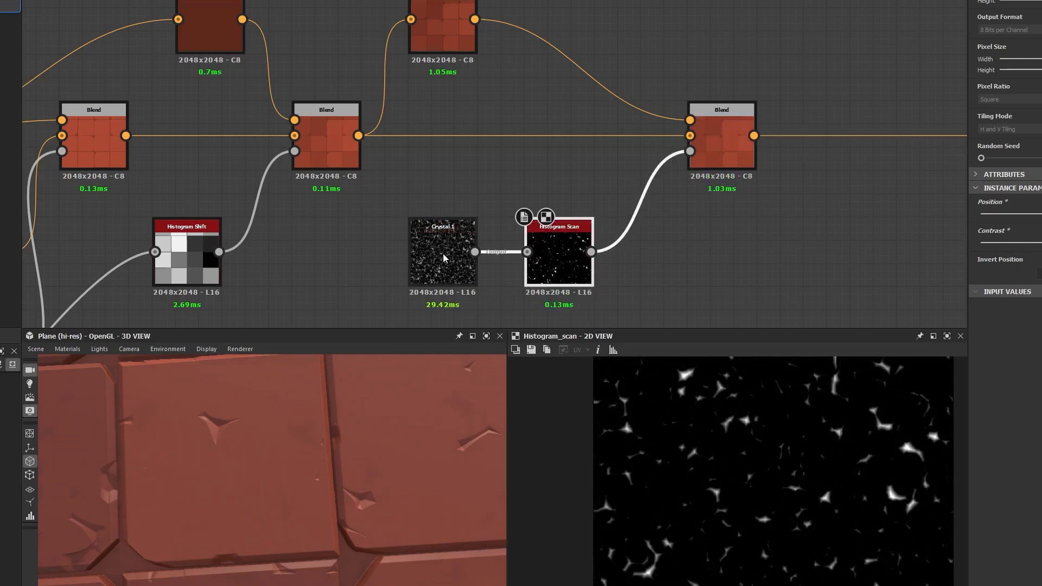
click(735, 142)
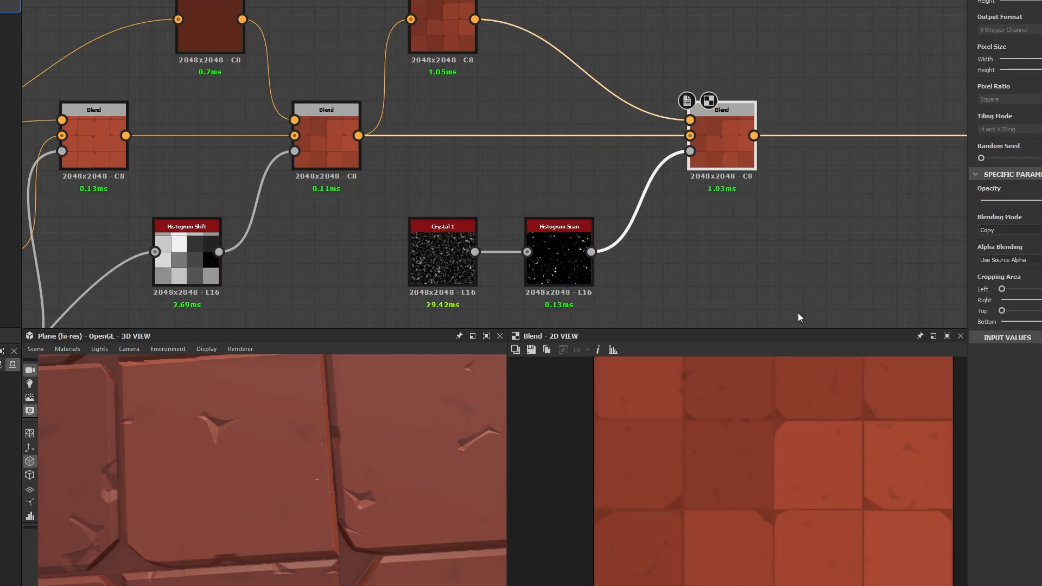
Change the Crystal 1 node's random seed to redistribute the spots, then select the Histogram Scan node.
click(467, 266)
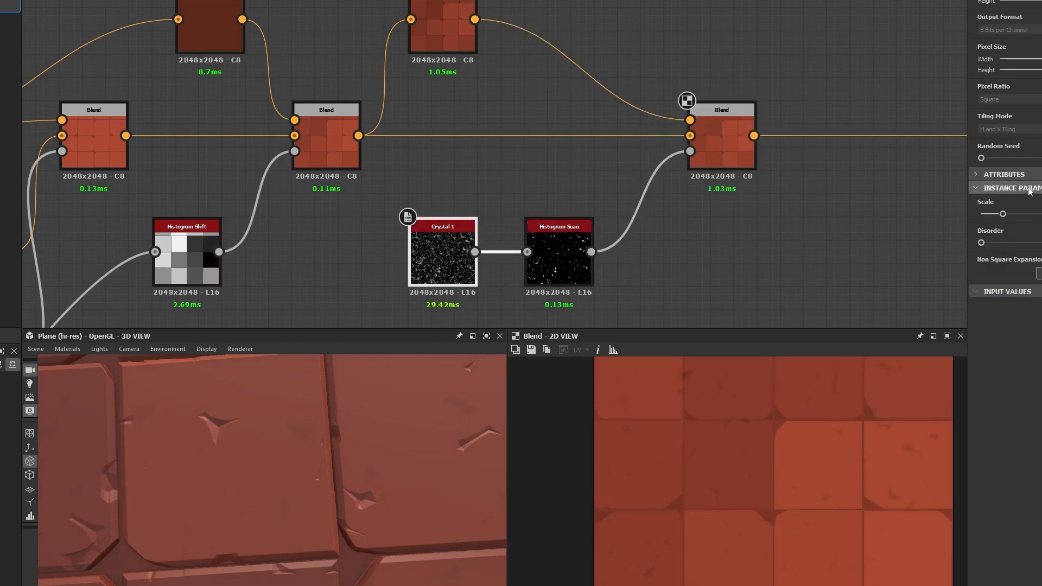
drag(983, 158, 1041, 160)
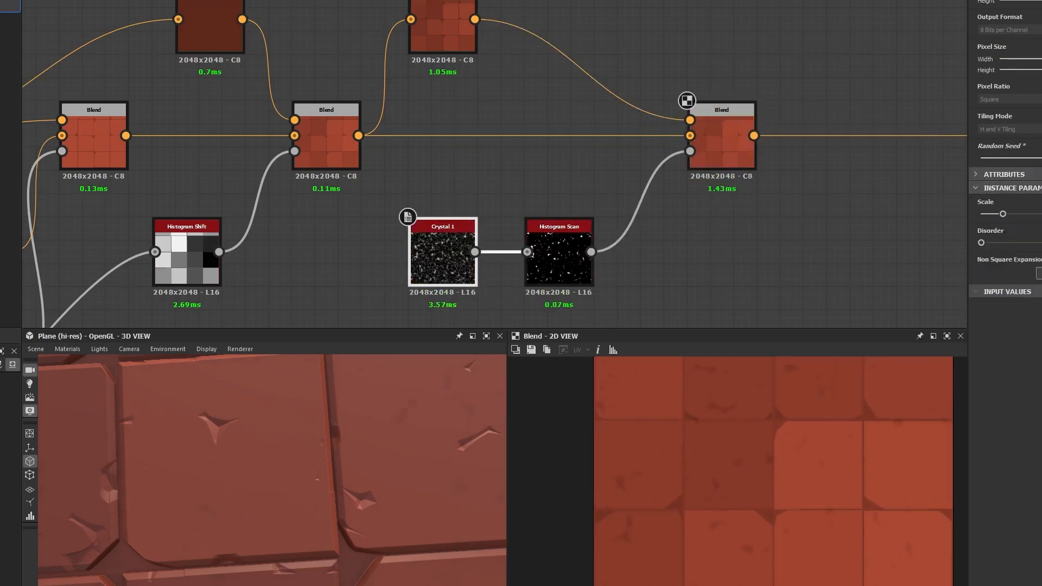
click(584, 264)
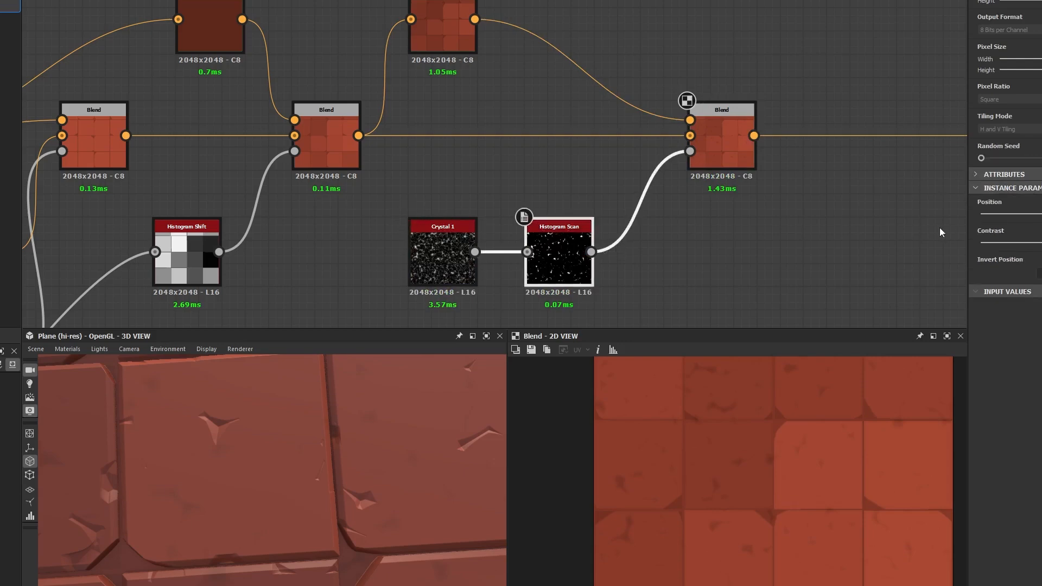
Lower the Crystal 1 node's scale to make the noise shapes larger.
click(416, 292)
click(424, 276)
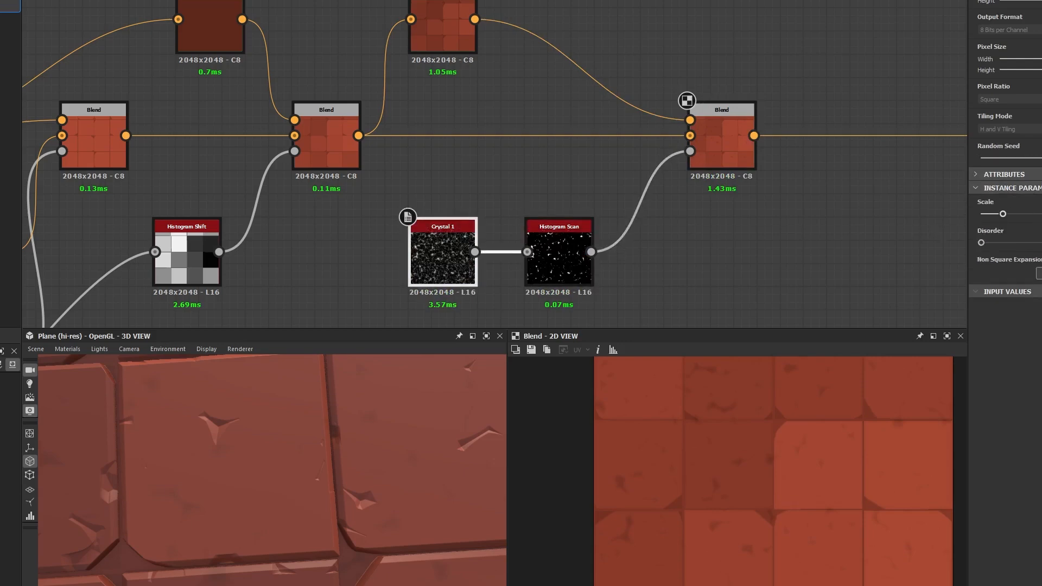
drag(1002, 214, 989, 214)
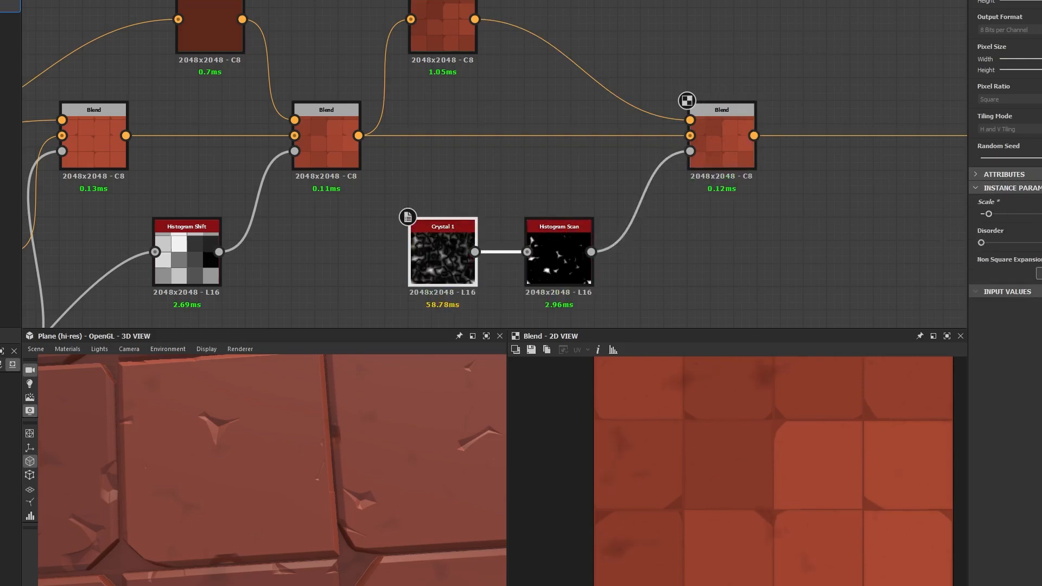
Preview the Histogram Scan, raise its position to spread the mask over more of the tiles, and check the 3D plane.
double_click(559, 255)
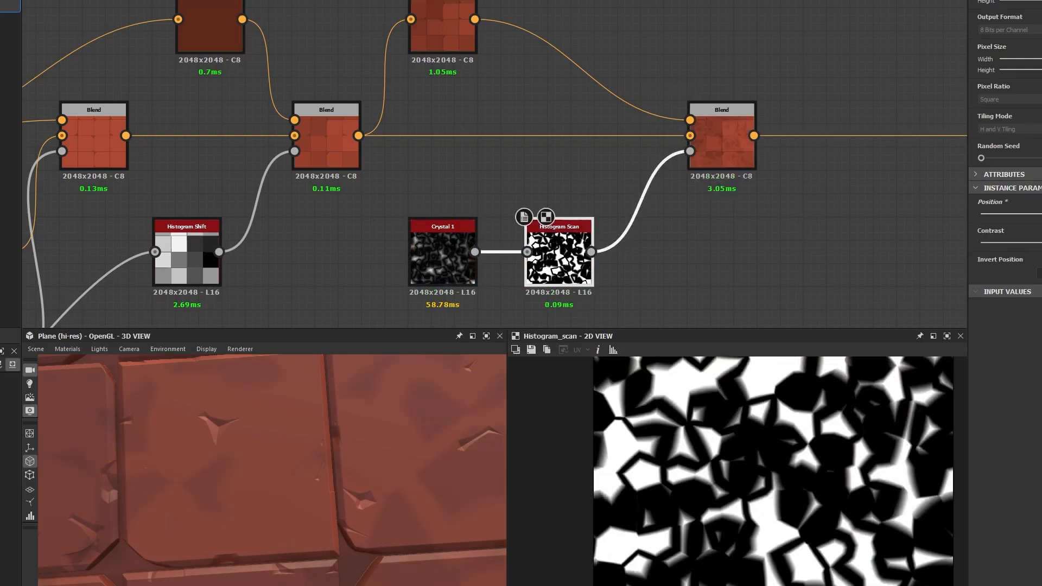
drag(1037, 214, 1041, 214)
scroll(290, 516, down, 7)
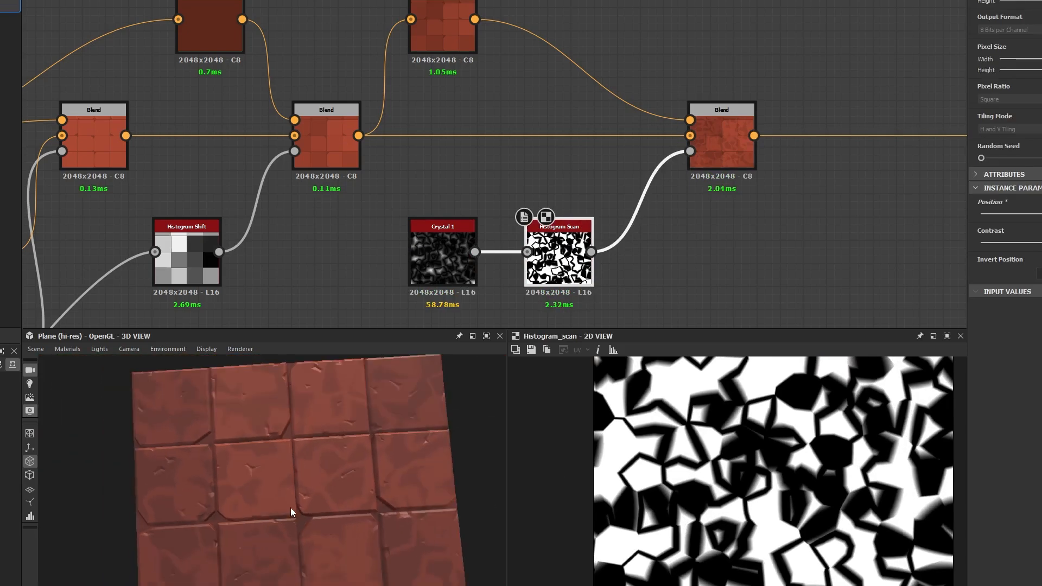
scroll(291, 506, up, 3)
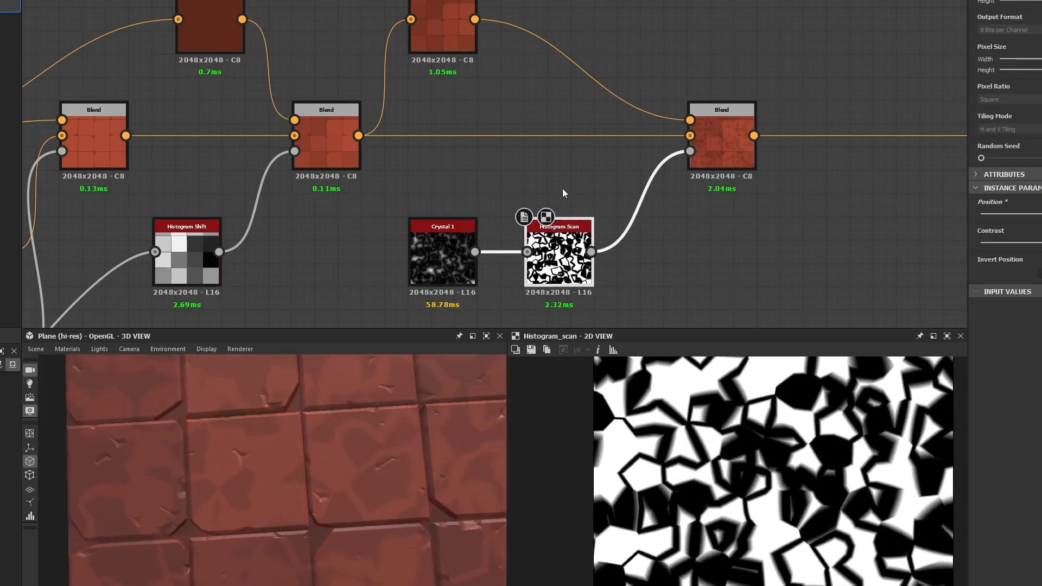
Raise the lightness of the HSL node feeding the third Blend to soften the dark patches, checking the tiles up close.
click(470, 46)
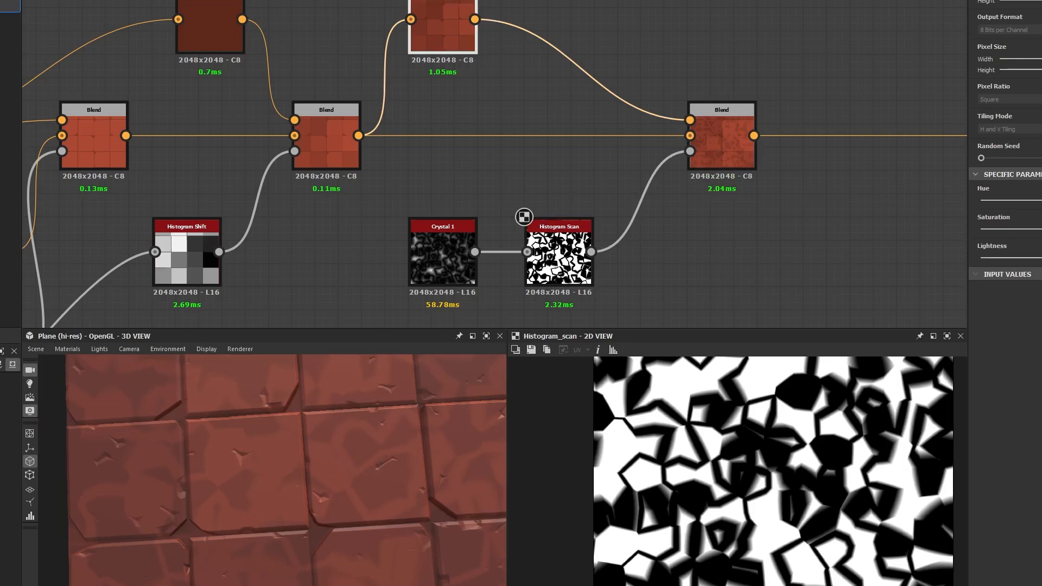
drag(1038, 257, 1041, 258)
drag(253, 432, 363, 464)
Move the third Blend and the Histogram Scan farther right to open a gap after Crystal 1.
click(559, 252)
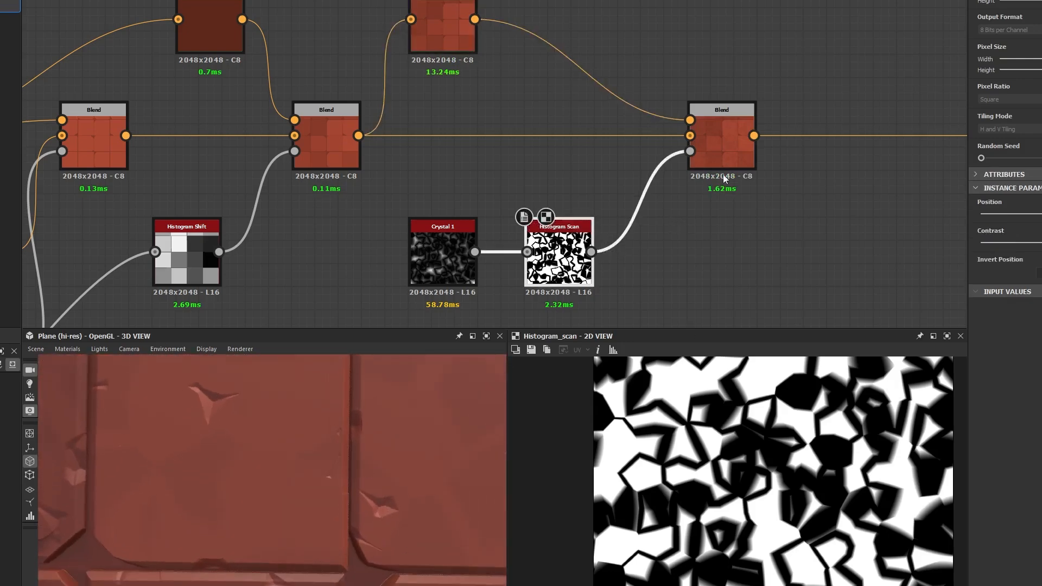
drag(743, 171, 813, 157)
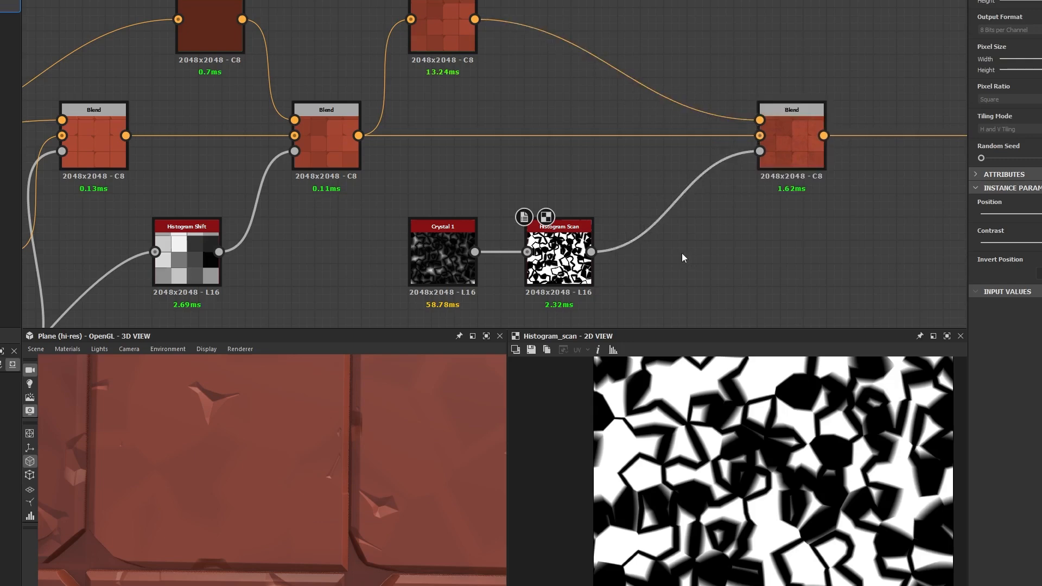
drag(565, 260, 540, 261)
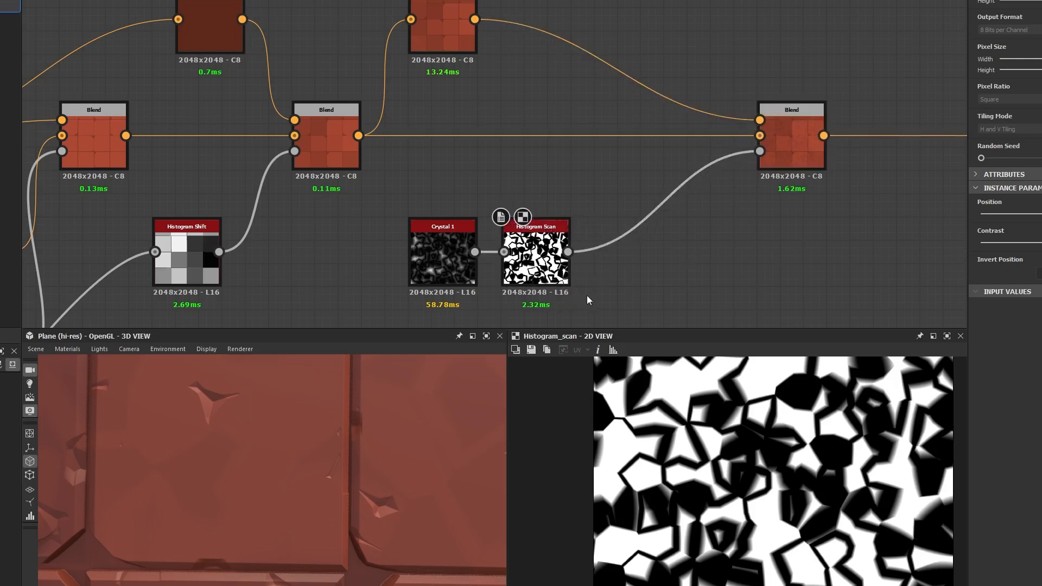
middle_drag(586, 298, 570, 211)
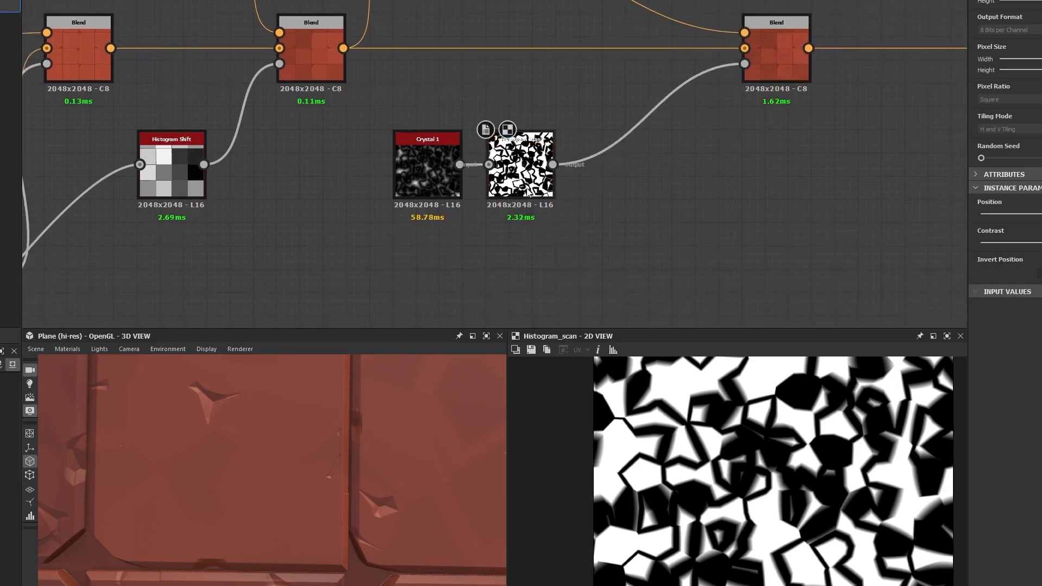
drag(528, 190, 644, 189)
drag(235, 468, 214, 446)
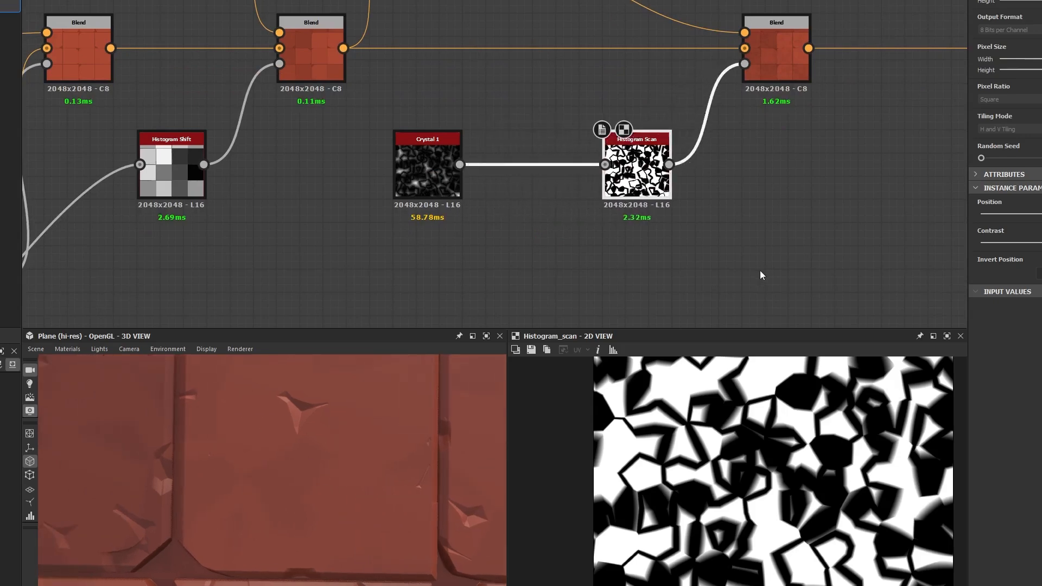
Preview the third Blend and examine the edges of the dark patches up close.
double_click(763, 57)
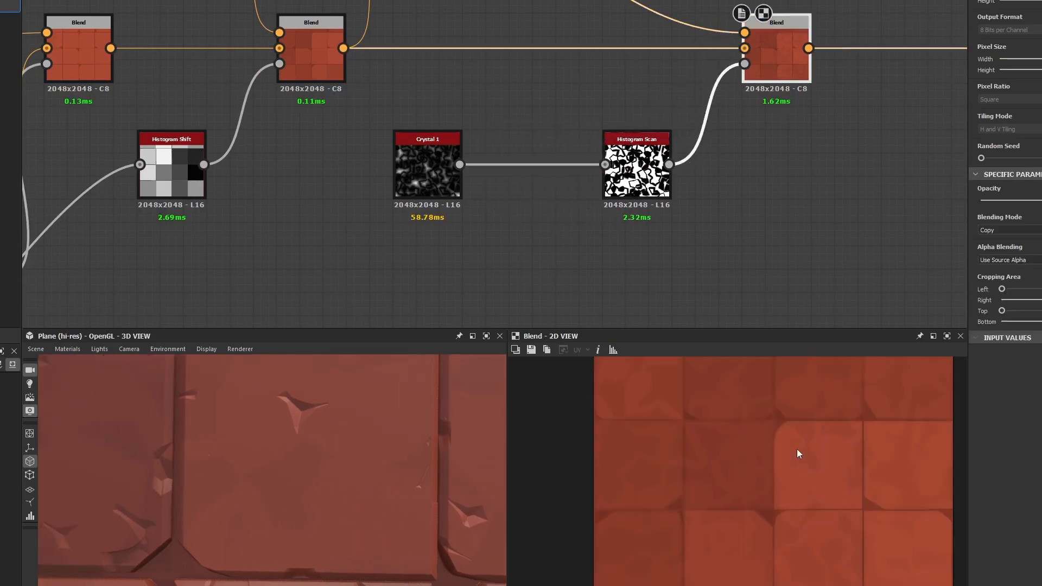
scroll(773, 504, up, 3)
double_click(637, 168)
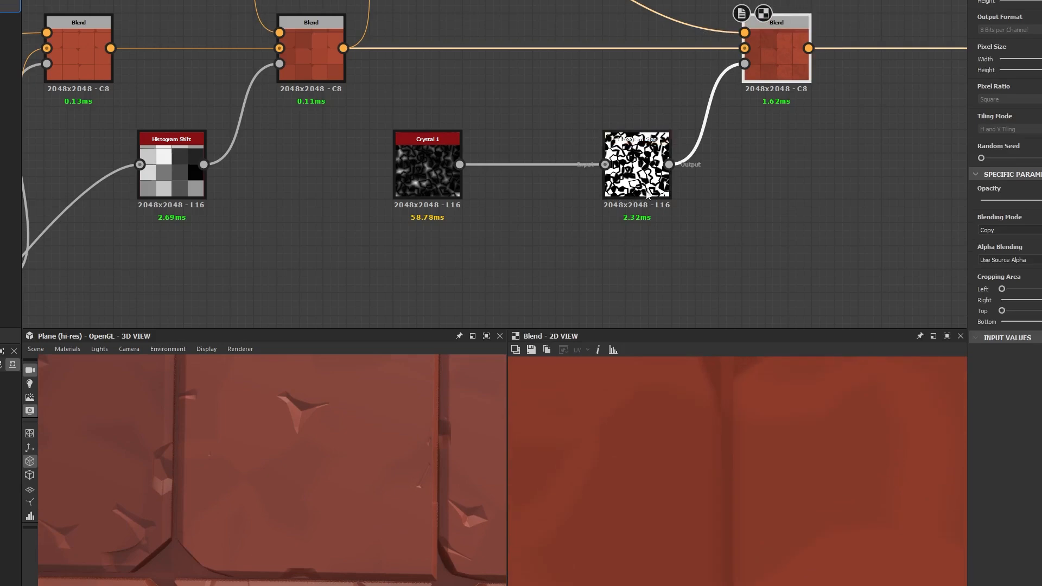
scroll(764, 500, down, 2)
double_click(765, 62)
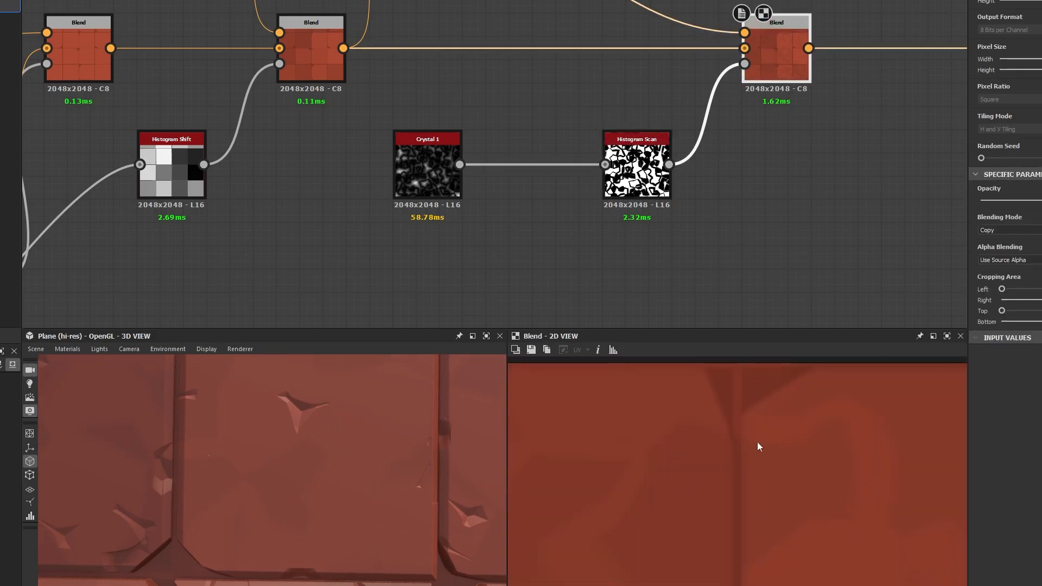
Insert a Vector Warp Grayscale node between Crystal 1 and the Histogram Scan, and space the Histogram Scan out to the right.
drag(546, 124, 524, 215)
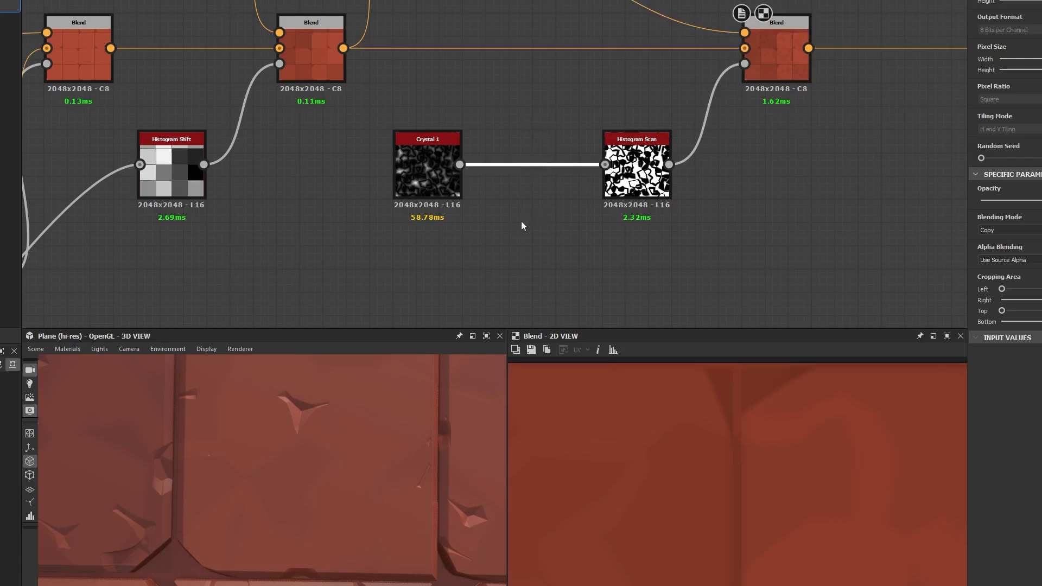
key(space)
text(war)
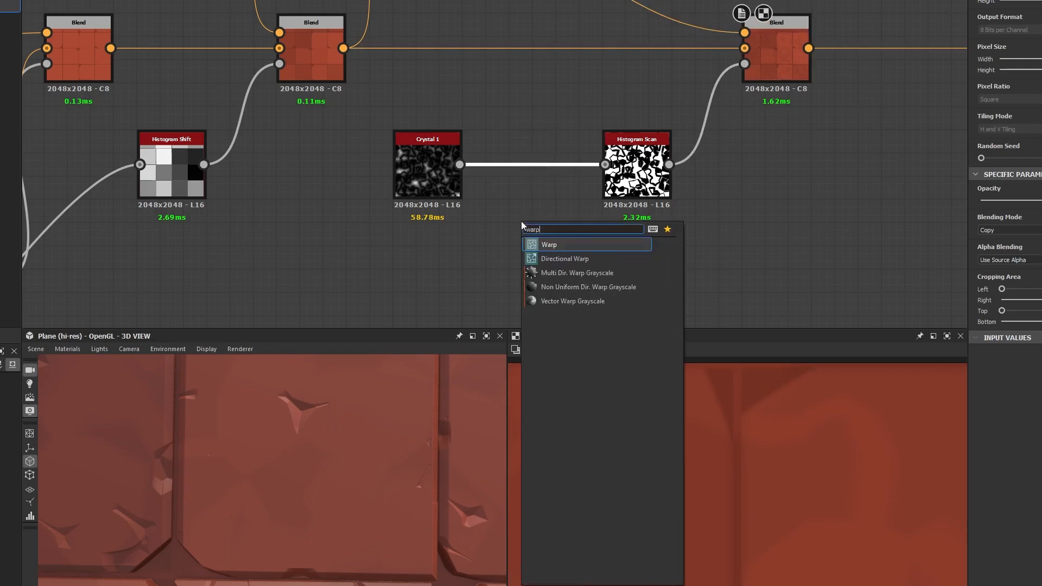
text(p)
click(541, 301)
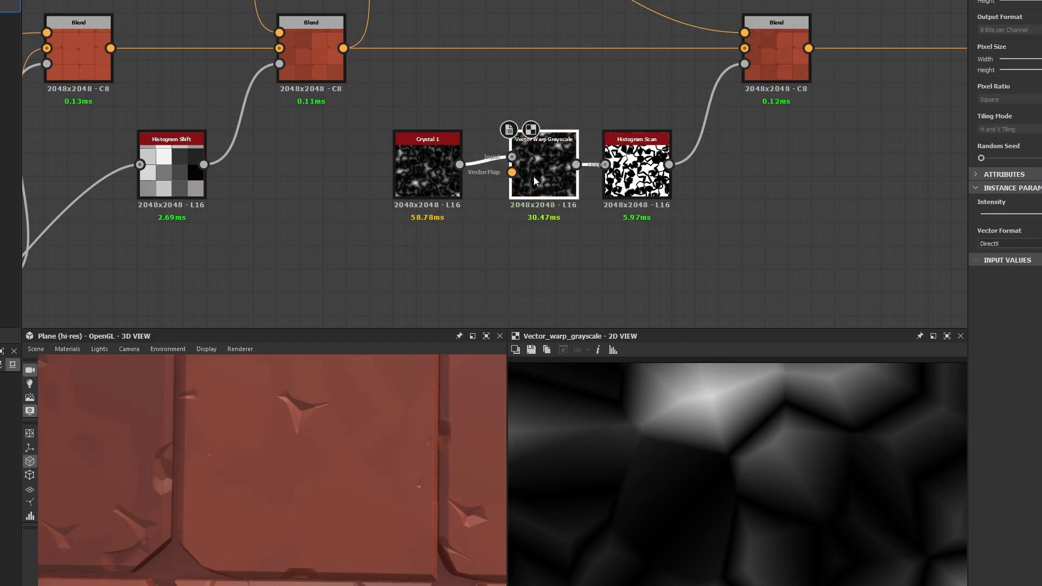
click(637, 173)
drag(636, 174, 660, 174)
middle_drag(660, 174, 644, 232)
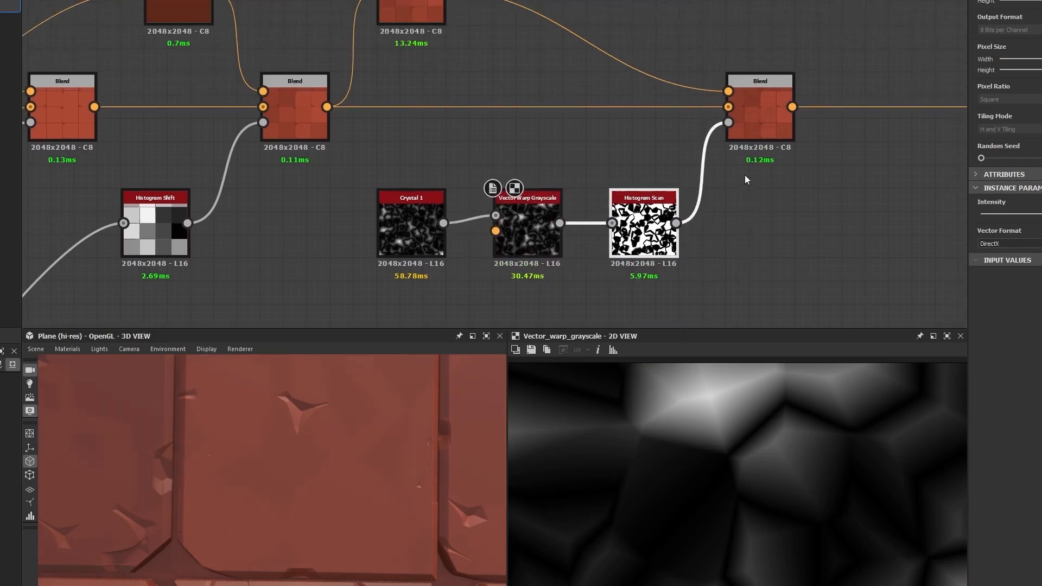
Raise the Vector Warp Grayscale node's intensity to distort the crystal noise.
click(526, 248)
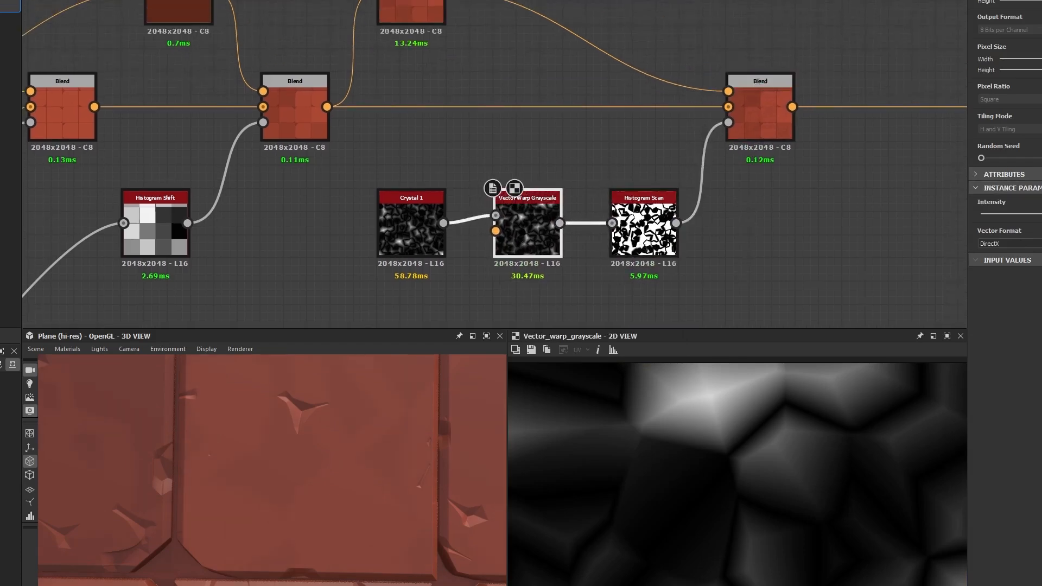
click(1039, 213)
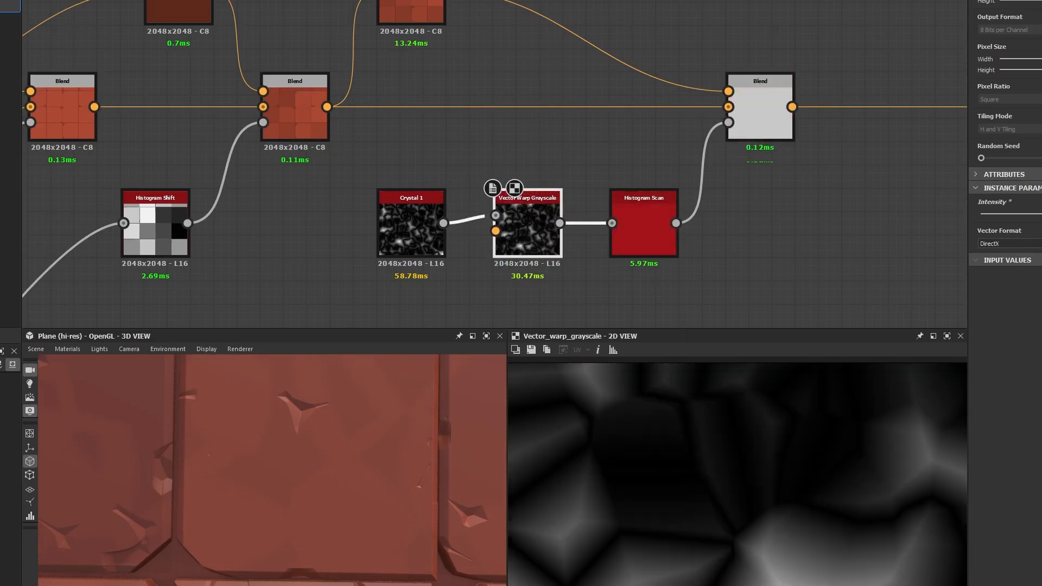
Add a dot node on the random-colour tile map link and connect it to the Vector Map input of the upper Vector Warp Grayscale.
scroll(685, 516, down, 5)
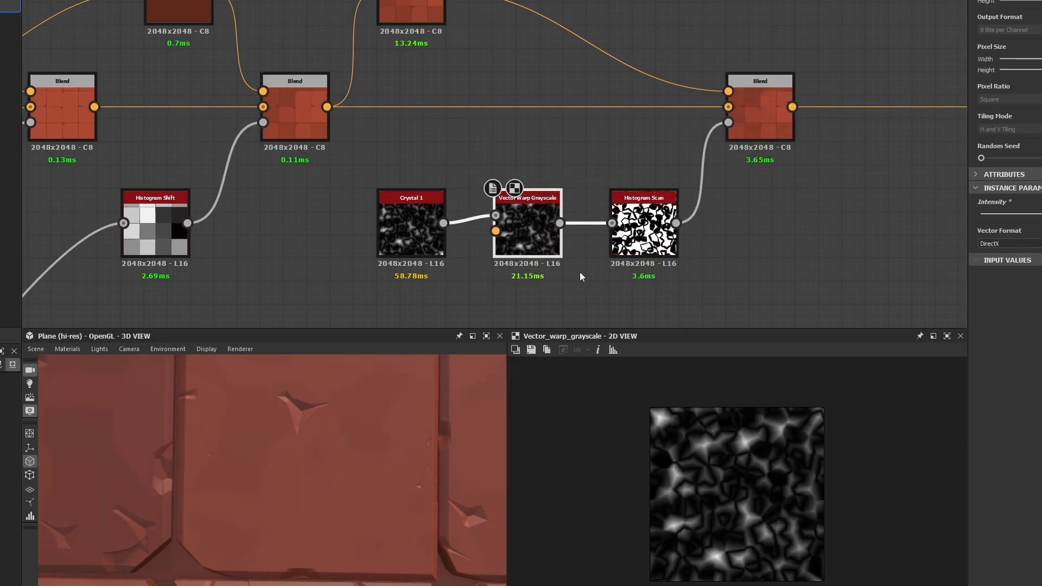
scroll(533, 278, down, 5)
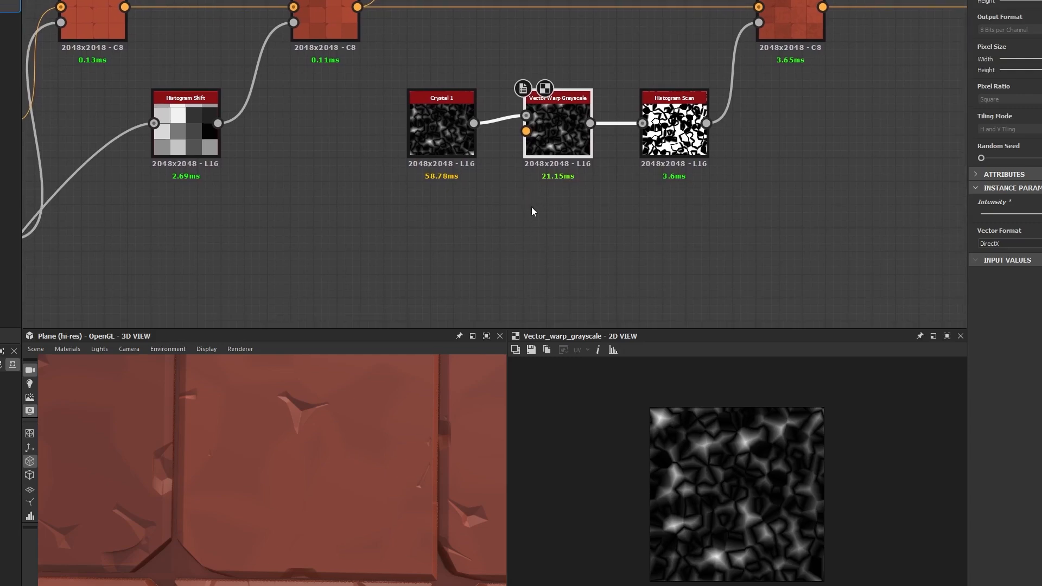
middle_drag(499, 183, 484, 135)
scroll(506, 224, down, 5)
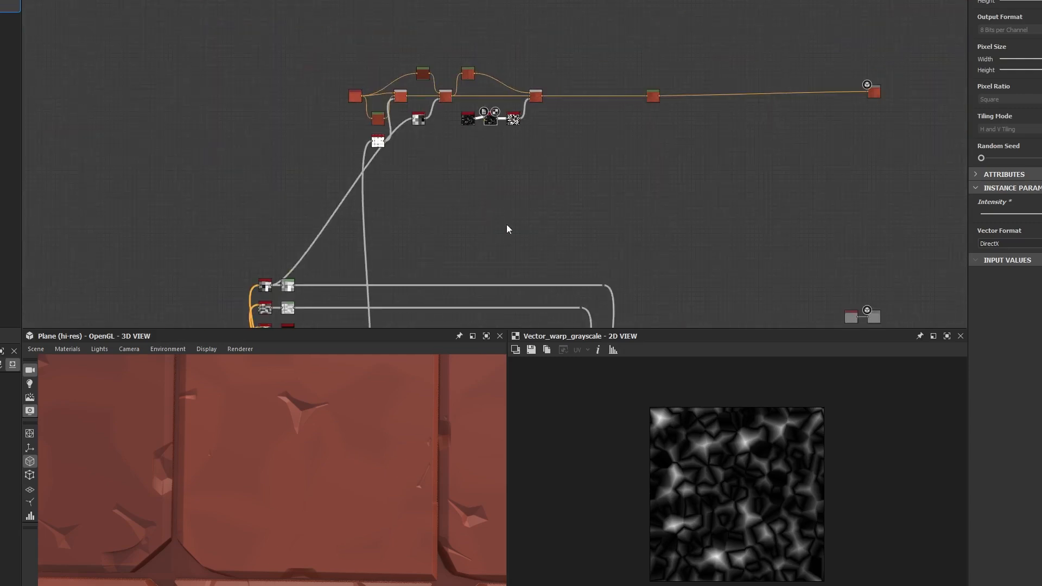
scroll(488, 267, up, 4)
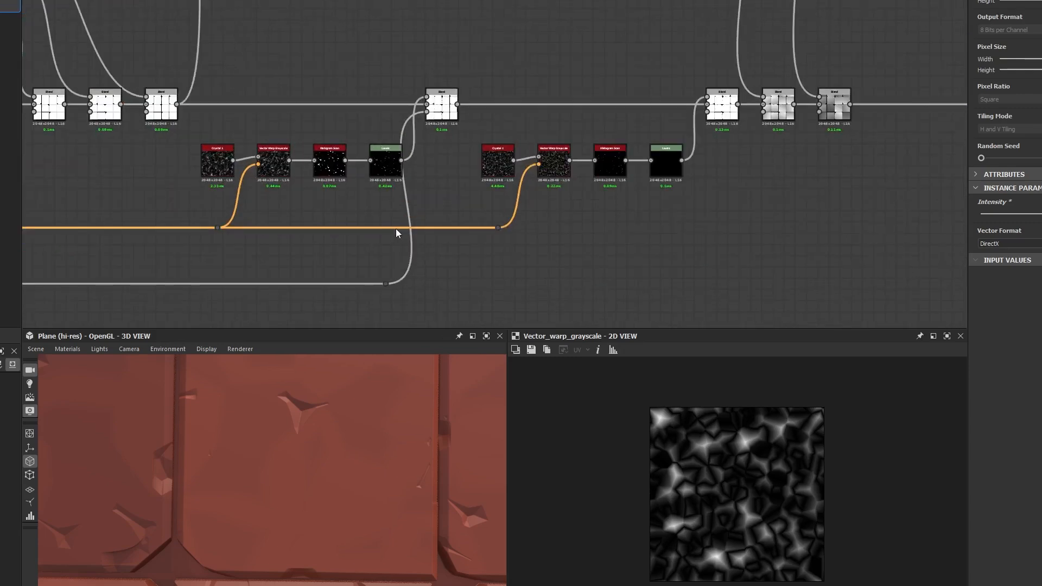
double_click(385, 228)
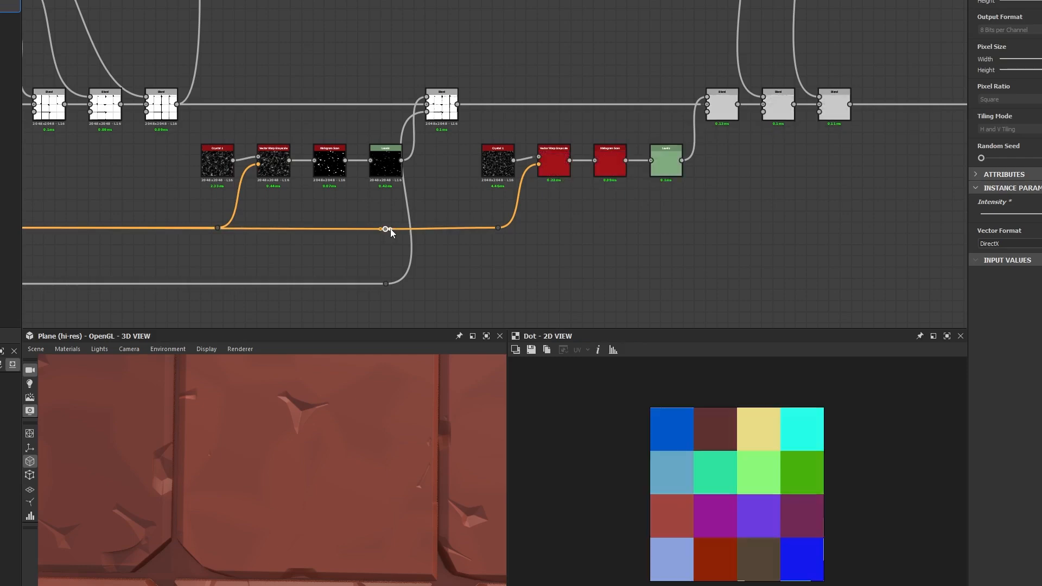
drag(388, 228, 457, 45)
scroll(461, 89, up, 2)
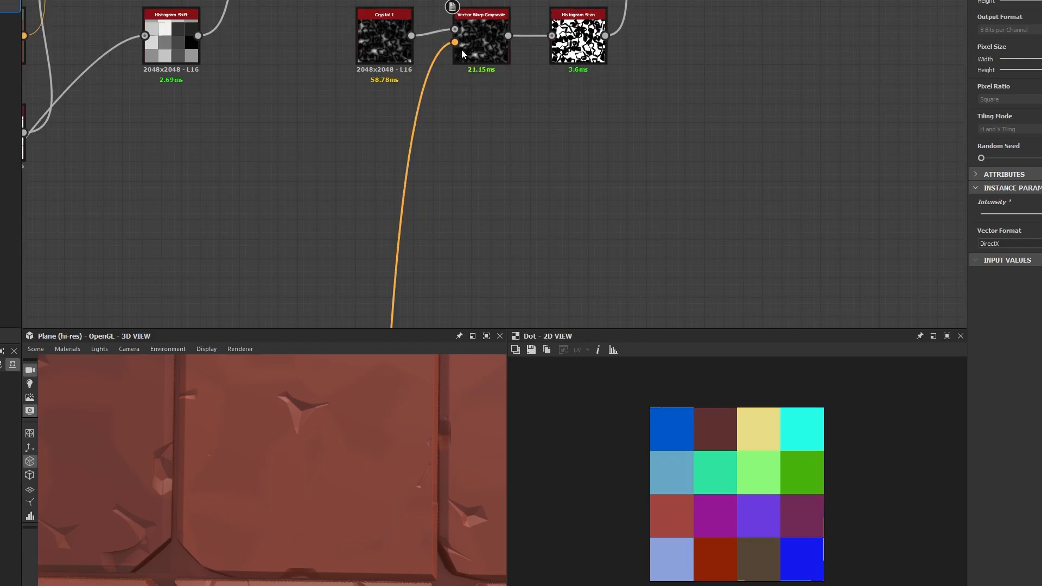
Shift the new dot node along its link toward the second Crystal 1 chain so its wire runs straight up to the warp node.
scroll(388, 117, down, 5)
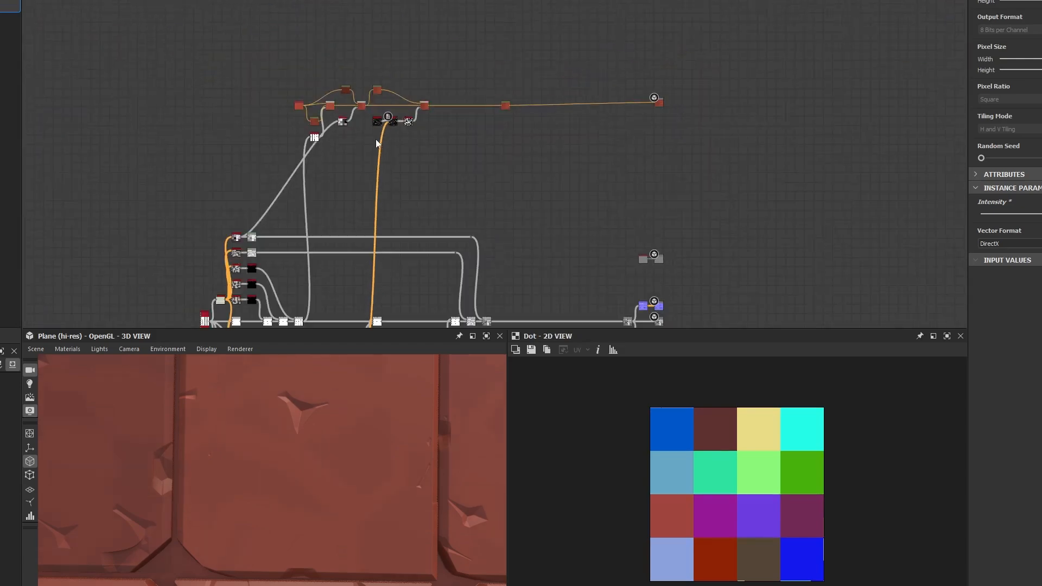
scroll(406, 158, up, 6)
scroll(392, 254, up, 1)
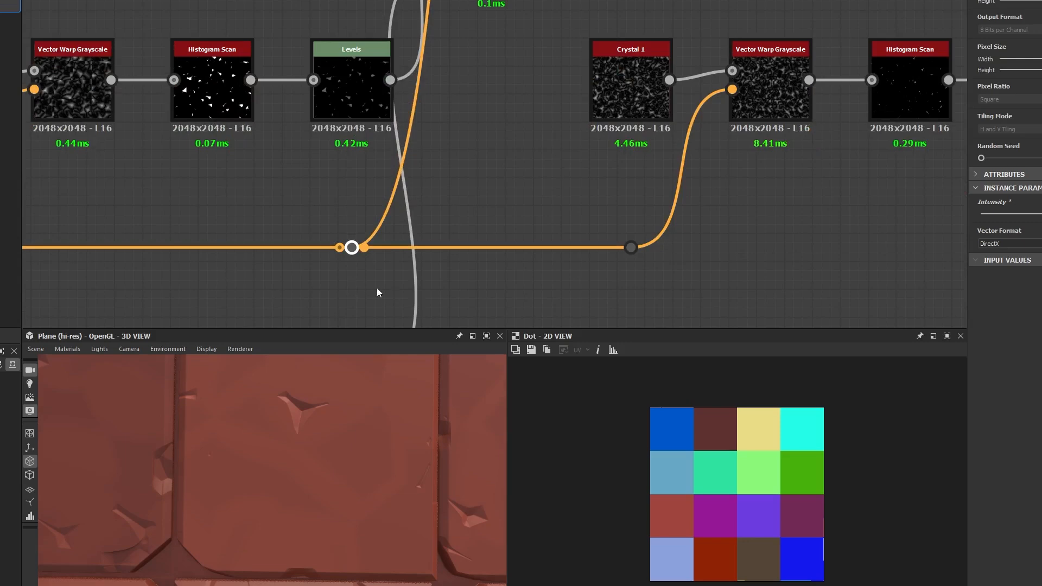
drag(351, 249, 490, 249)
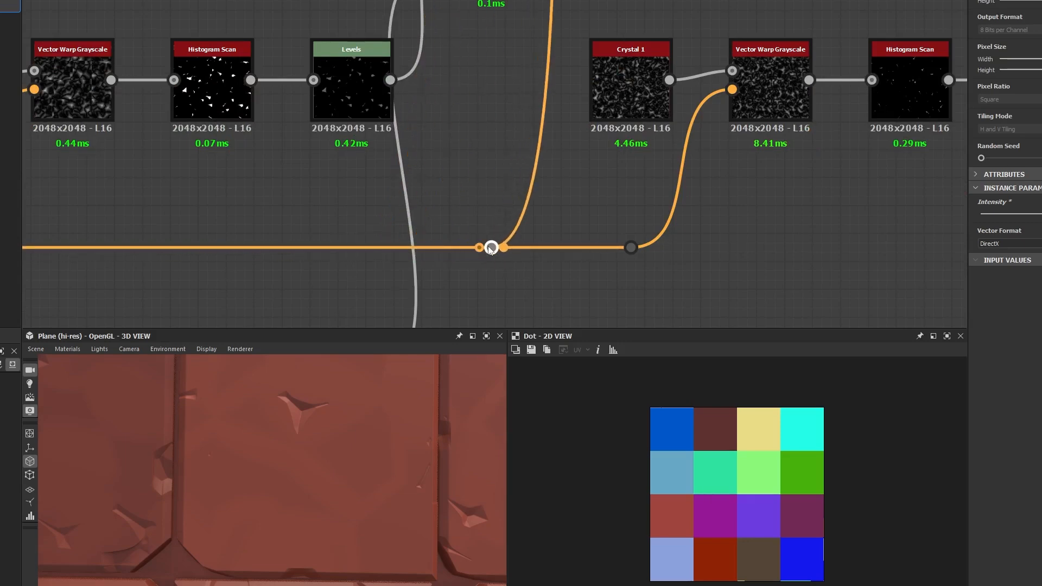
scroll(497, 249, down, 8)
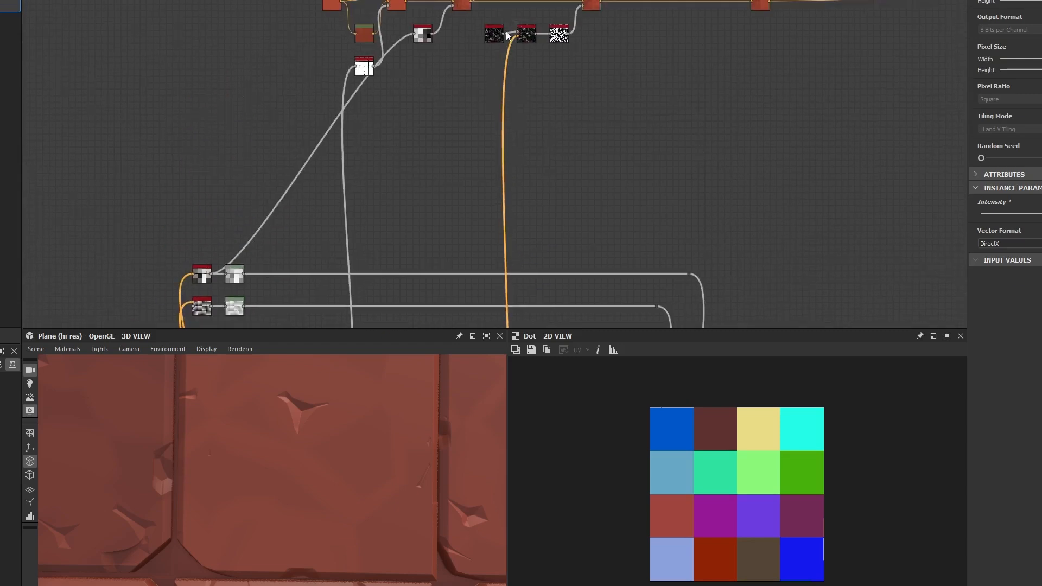
Preview the output of the upper Vector Warp Grayscale and of the Histogram Scan that follows it.
scroll(505, 108, up, 6)
double_click(569, 98)
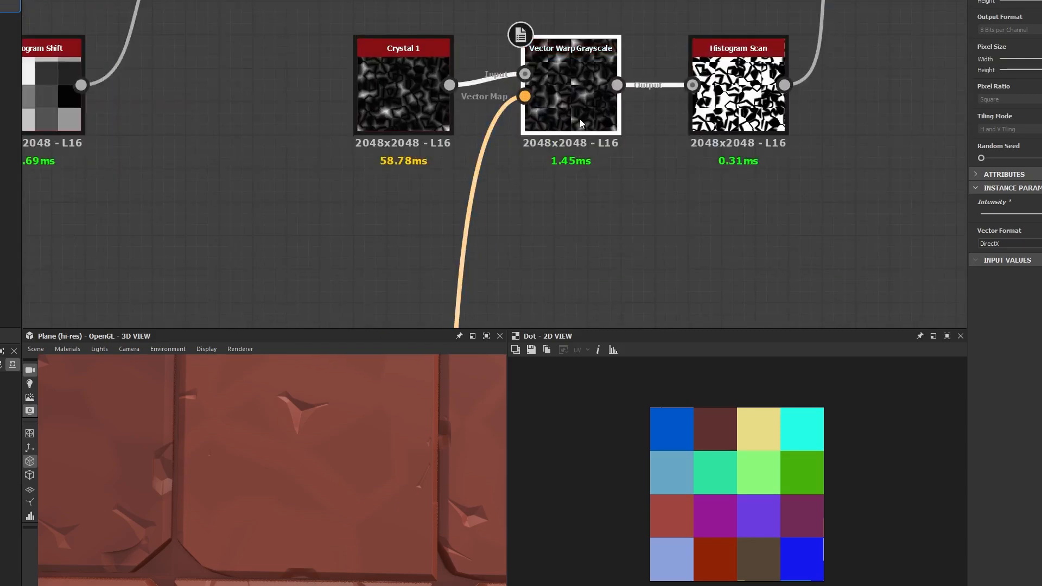
scroll(726, 499, up, 3)
double_click(737, 95)
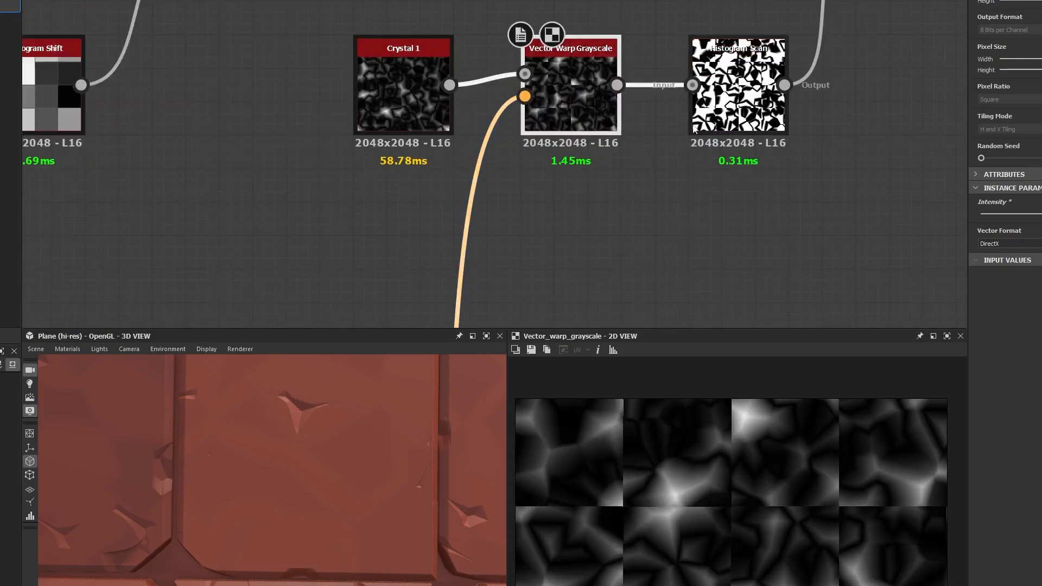
Toggle the Vector Warp Grayscale off and on to compare its effect on the Histogram Scan output across tile borders.
click(556, 110)
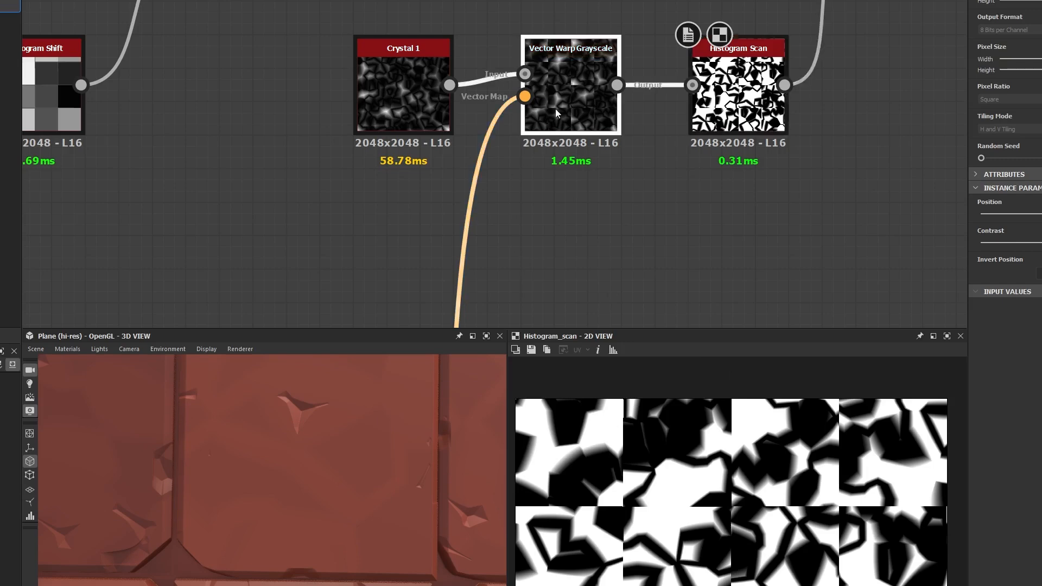
key(shift+d)
key(shift+d)
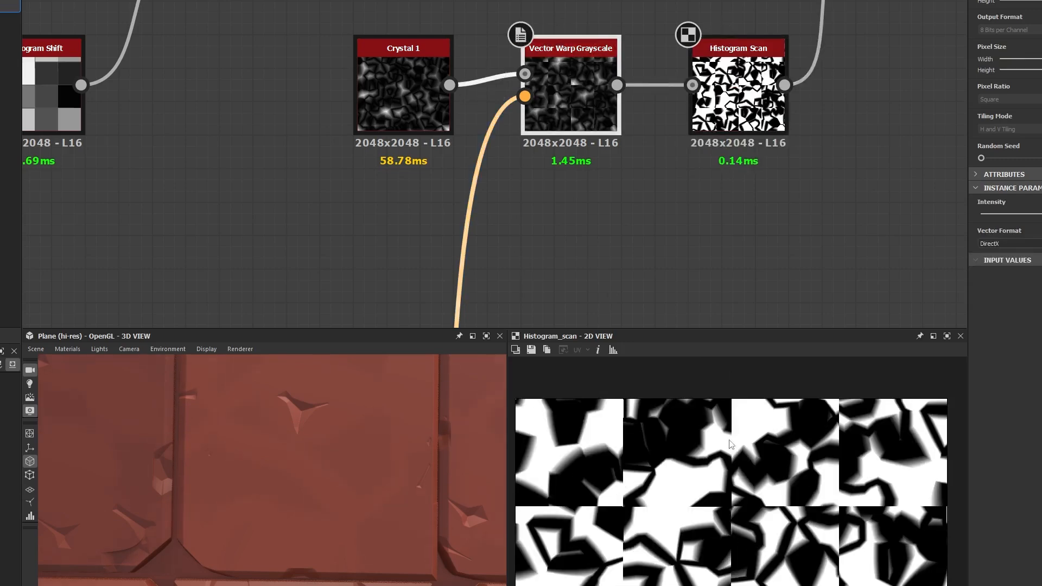
middle_drag(710, 173, 493, 306)
scroll(728, 431, up, 5)
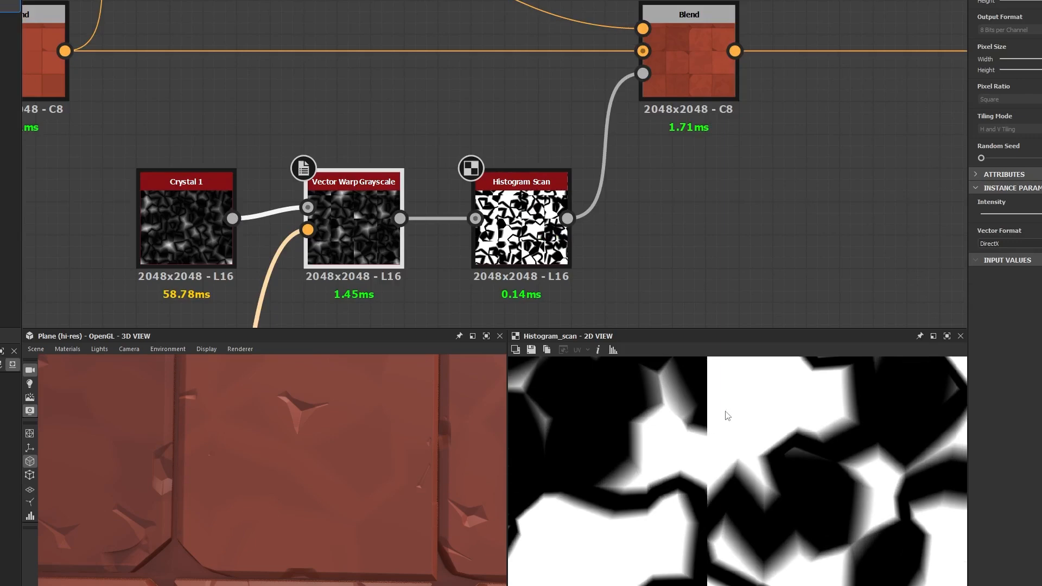
key(shift+d)
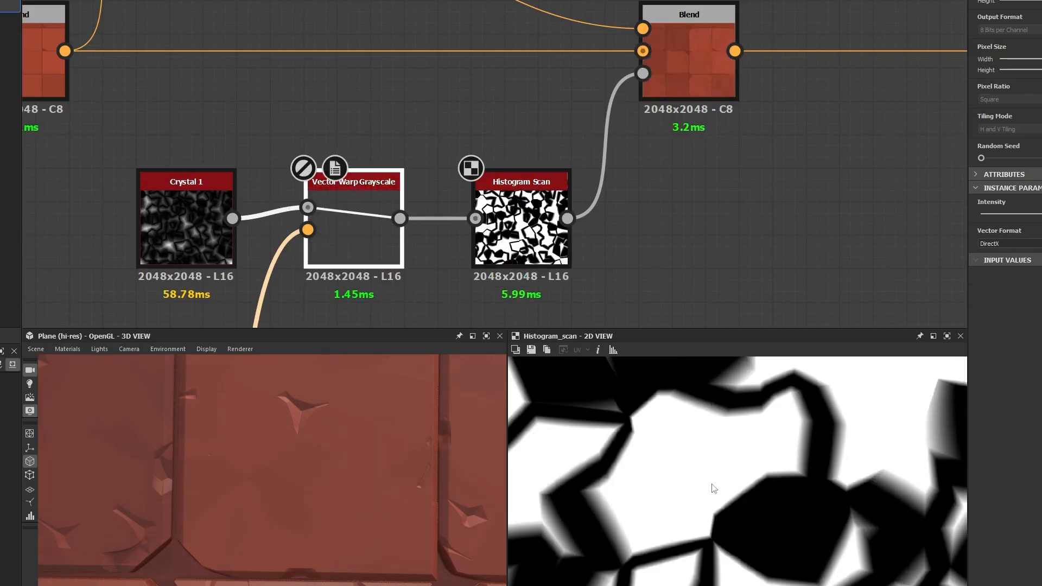
key(shift+d)
Examine the colour Blend result on the tiles and show the parameters of its Histogram Scan and HSL nodes.
double_click(695, 73)
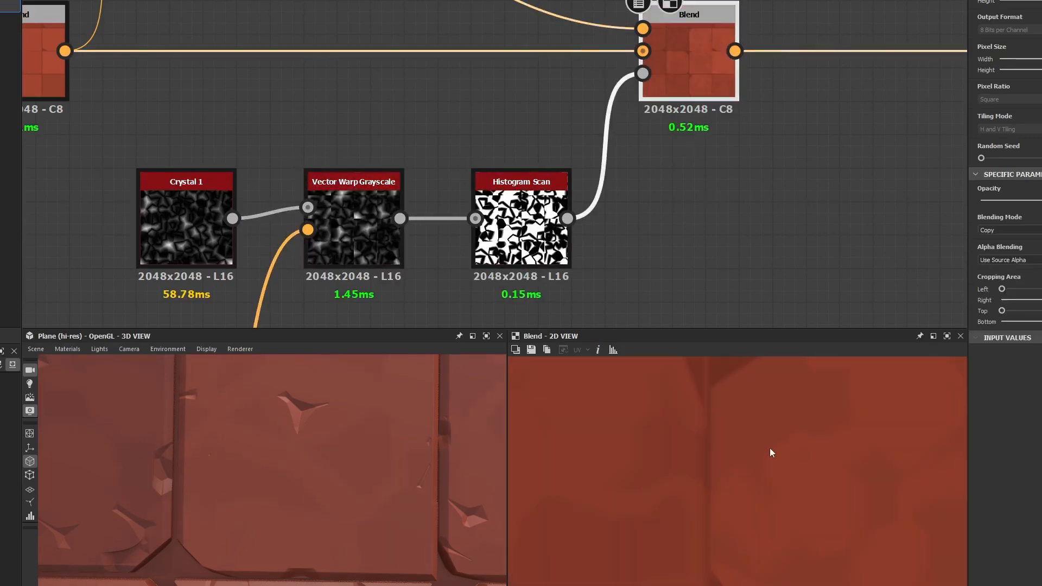
scroll(795, 498, down, 5)
scroll(757, 481, up, 5)
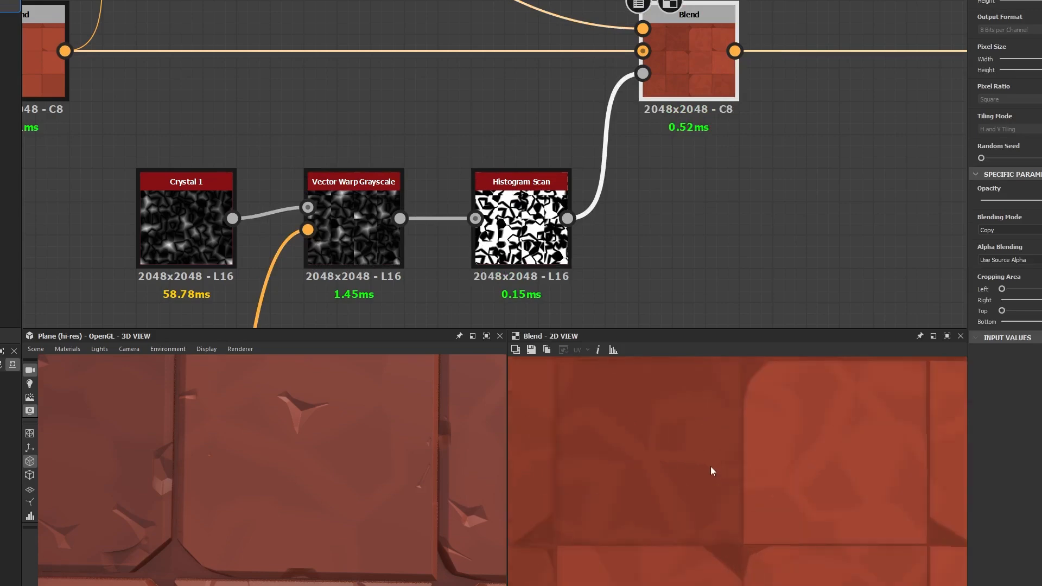
click(536, 266)
scroll(678, 260, down, 4)
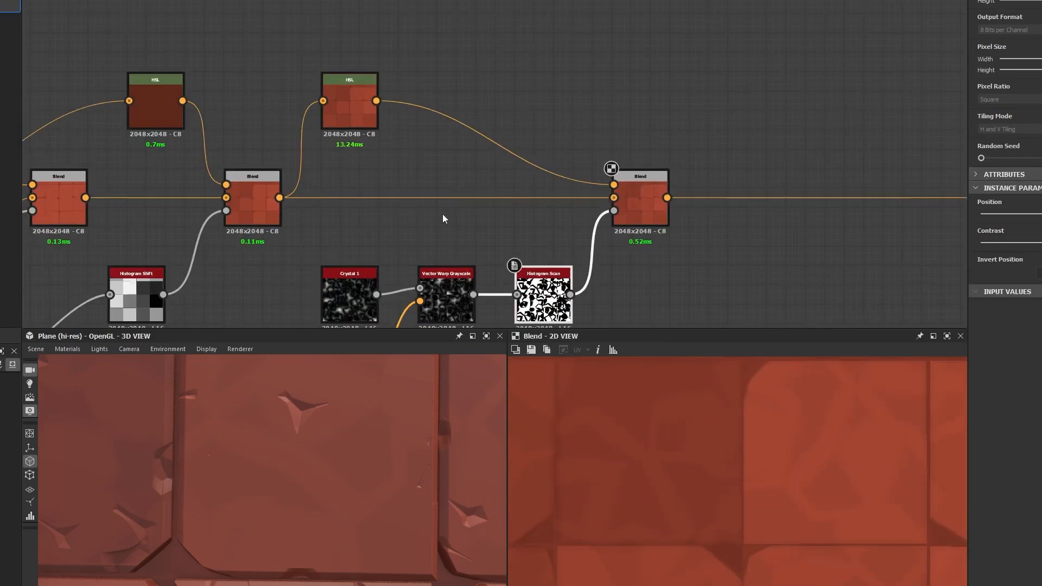
middle_drag(670, 279, 601, 207)
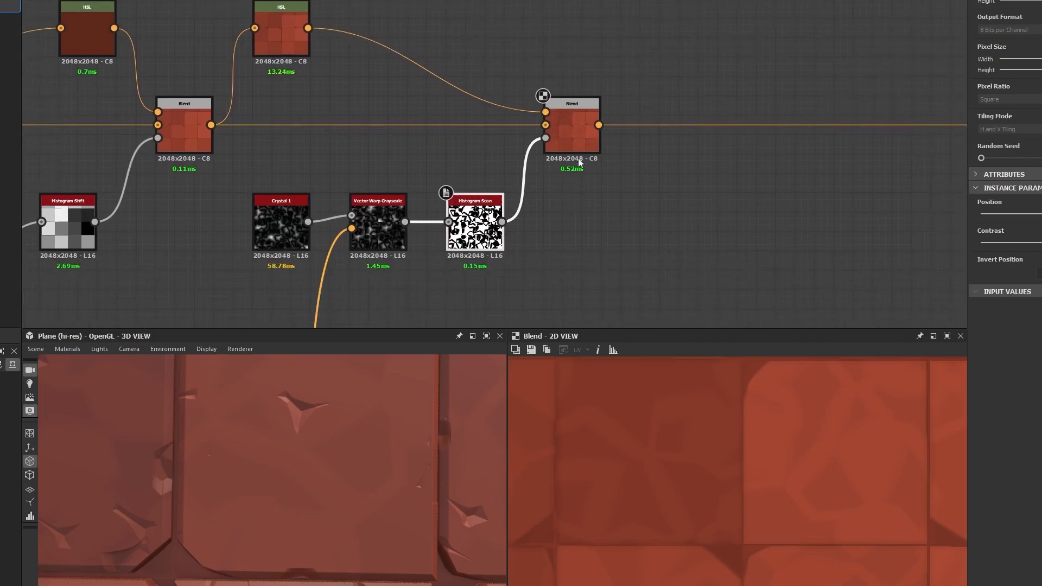
click(303, 47)
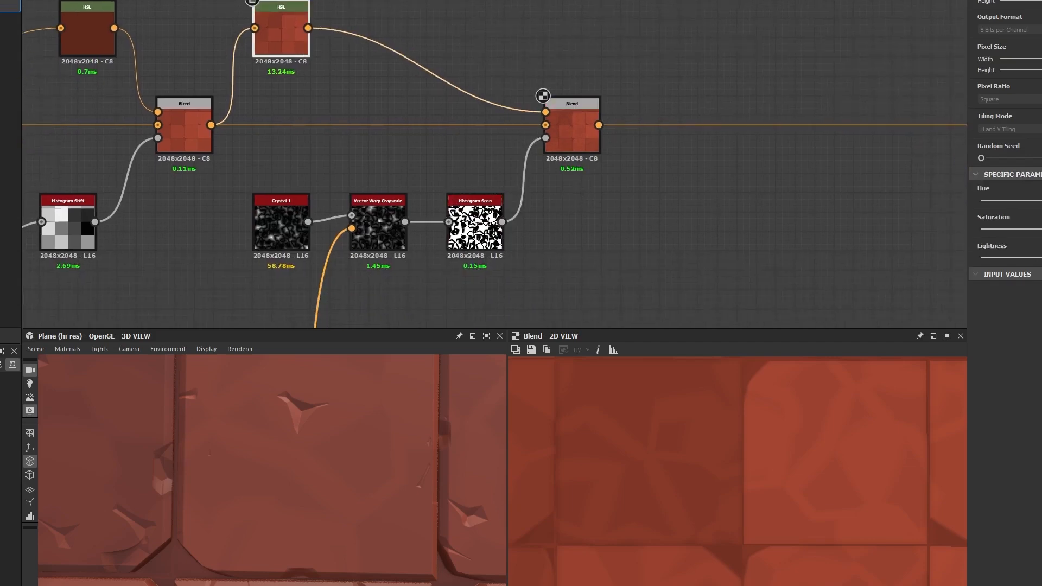
Make room before the last Blend and insert a Levels node between the Histogram Scan and the Blend's Opacity input.
drag(580, 143, 679, 147)
click(562, 185)
key(space)
text(lev)
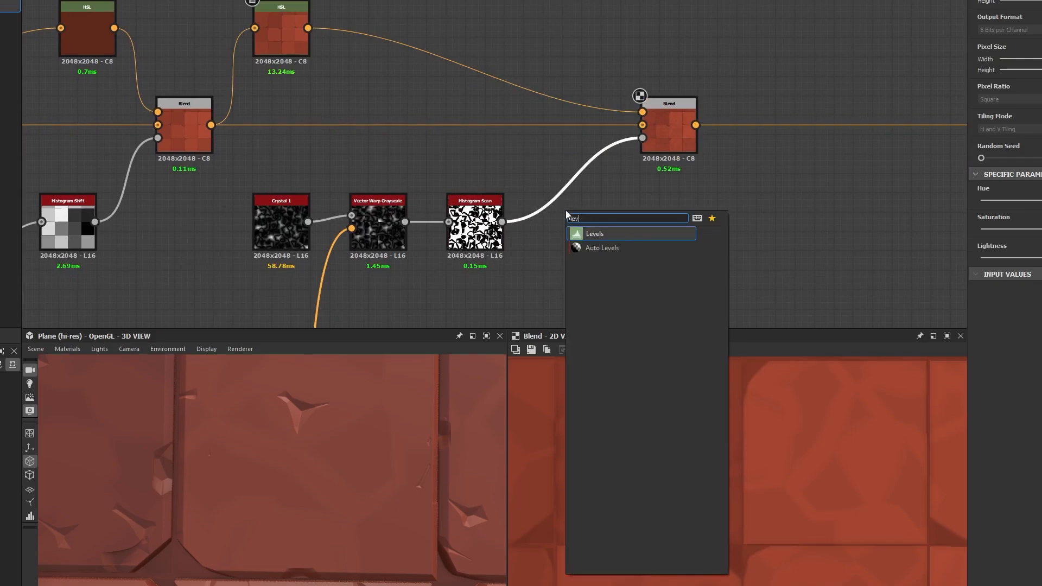
key(Return)
drag(566, 214, 565, 263)
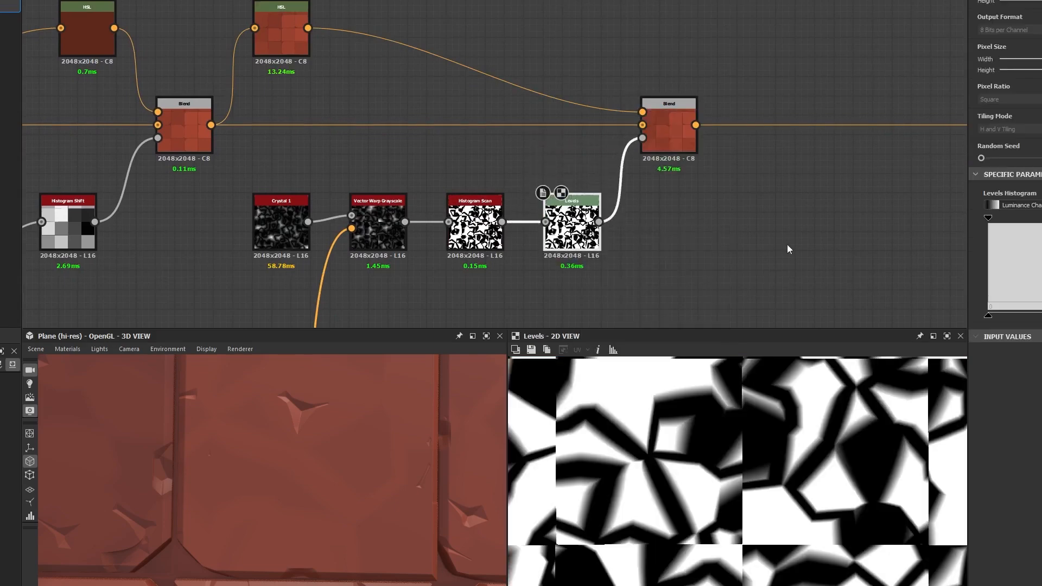
Lower Level Out High on the new Levels node to soften the crystal mask, and check the Blend result on the tiles.
double_click(686, 140)
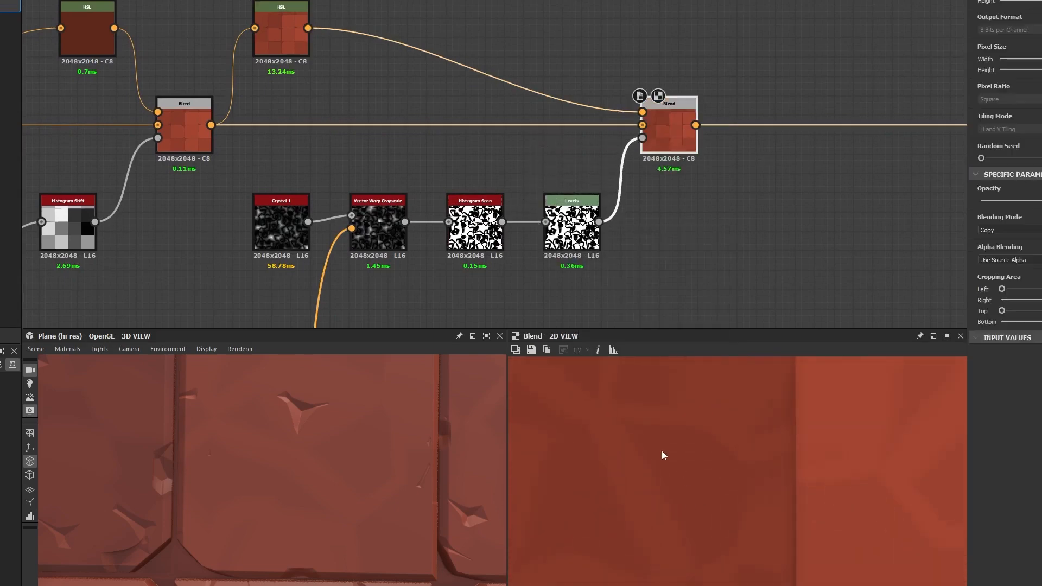
click(564, 228)
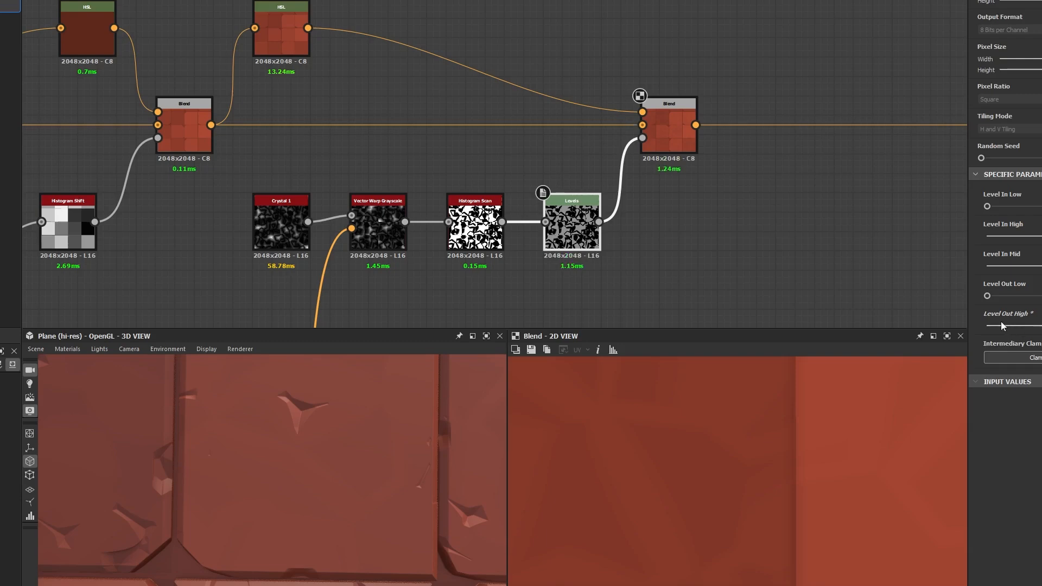
double_click(572, 223)
double_click(682, 139)
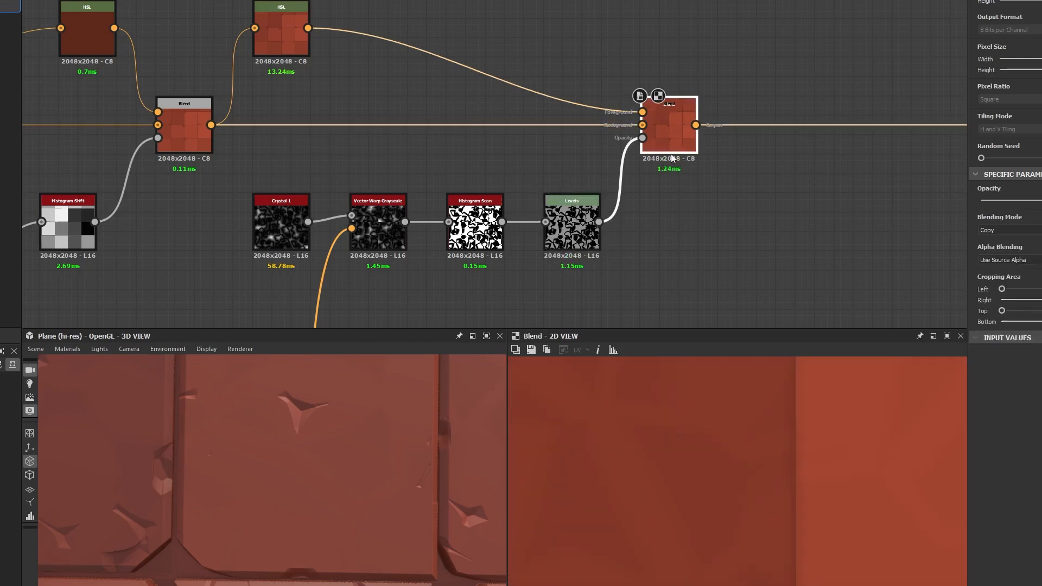
scroll(682, 549, down, 9)
scroll(739, 500, up, 8)
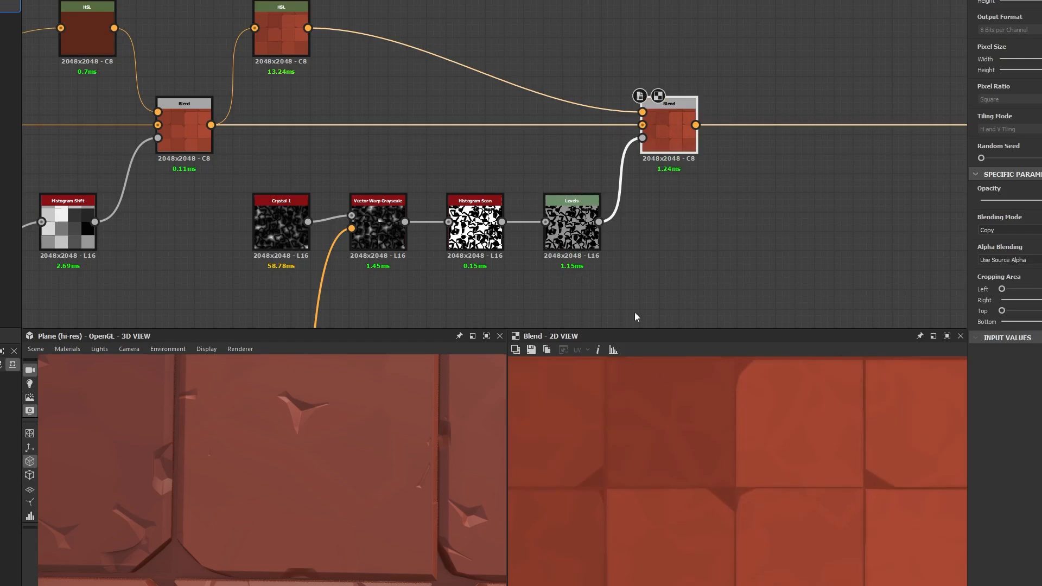
Insert a new Blend node on the link between the crystal-masked Blend and the final HSL node.
middle_drag(571, 148, 497, 211)
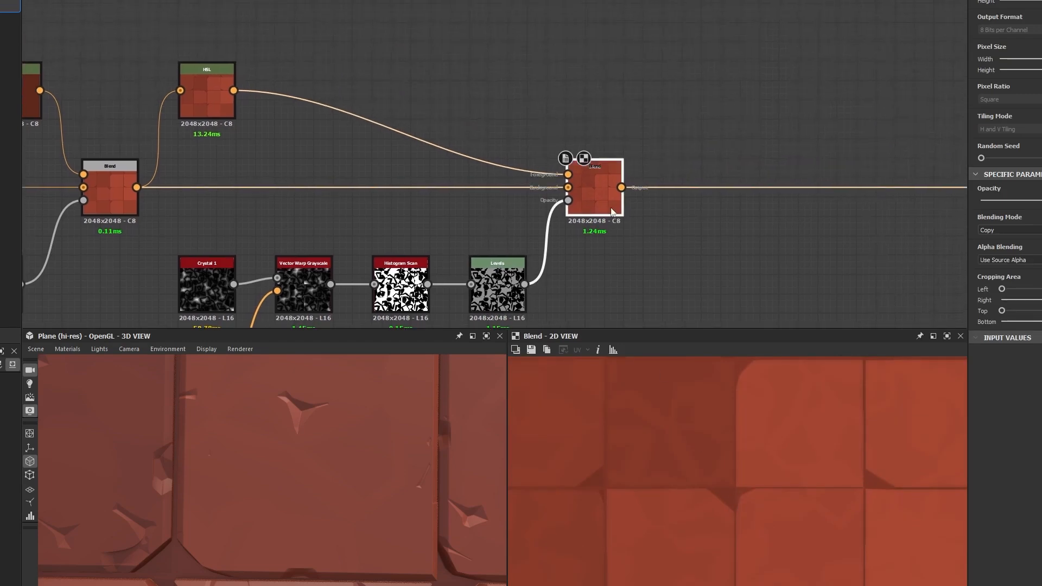
middle_drag(678, 233, 500, 140)
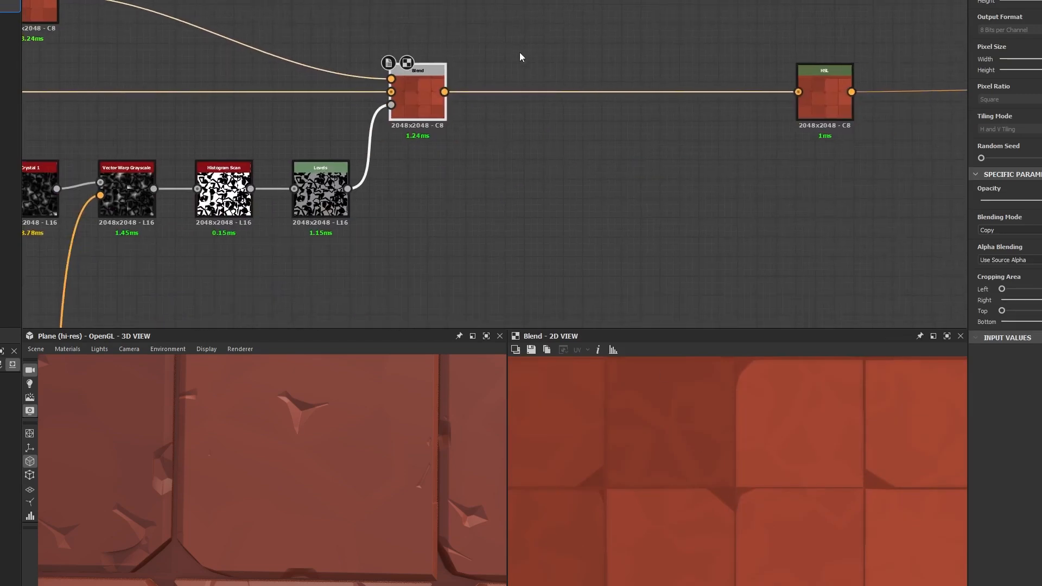
key(space)
text(blend)
key(Return)
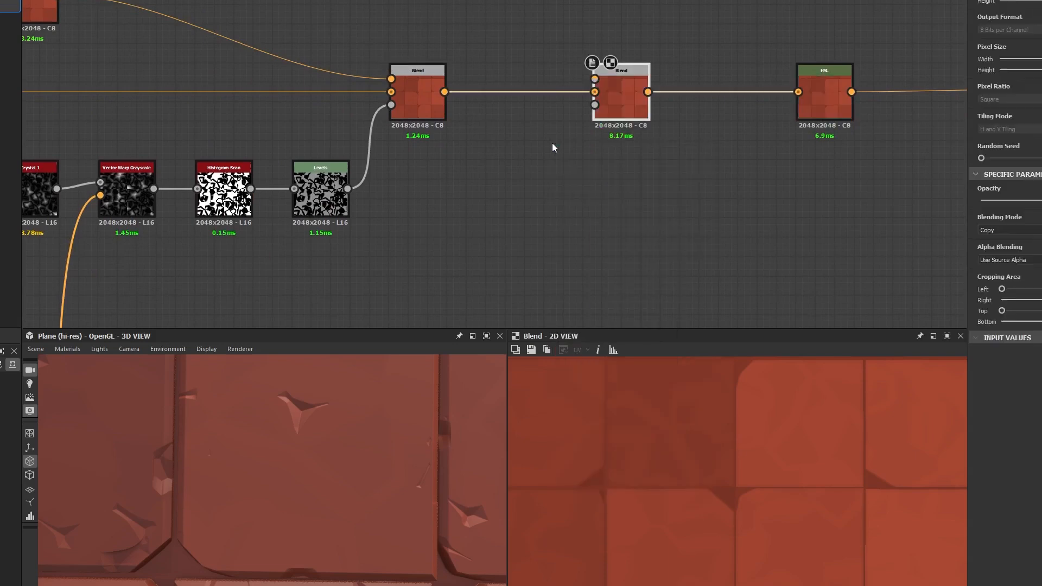
Duplicate the Crystal 1, Vector Warp Grayscale, Histogram Scan and Levels chain and place the copy below the new Blend.
middle_drag(551, 142, 667, 115)
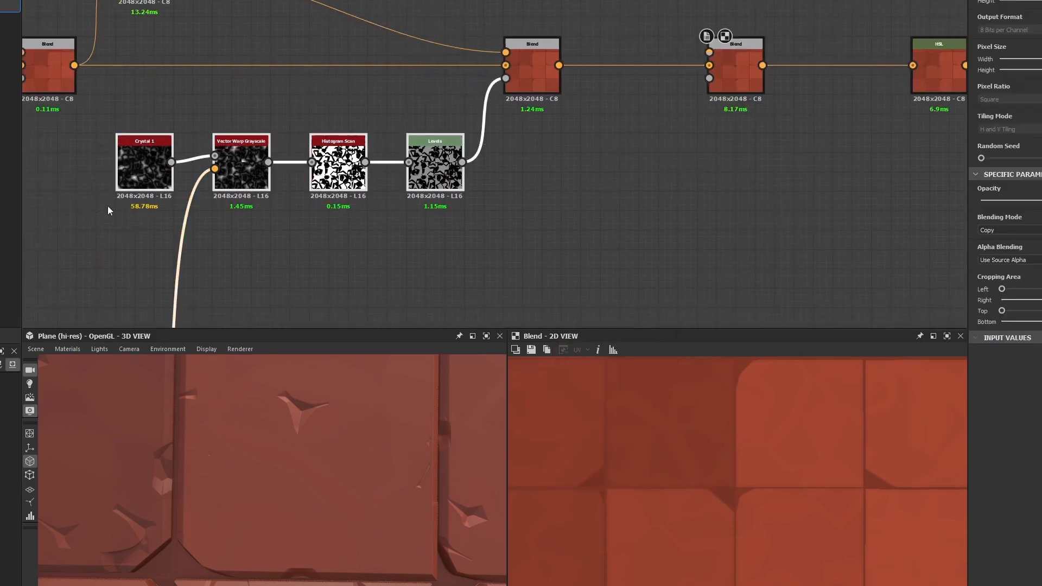
key(ctrl+d)
drag(531, 163, 811, 168)
middle_drag(930, 100, 568, 112)
Move the new Blend and the final HSL beyond the duplicated chain, and connect the copied Levels to the Blend's Opacity input.
drag(568, 112, 656, 93)
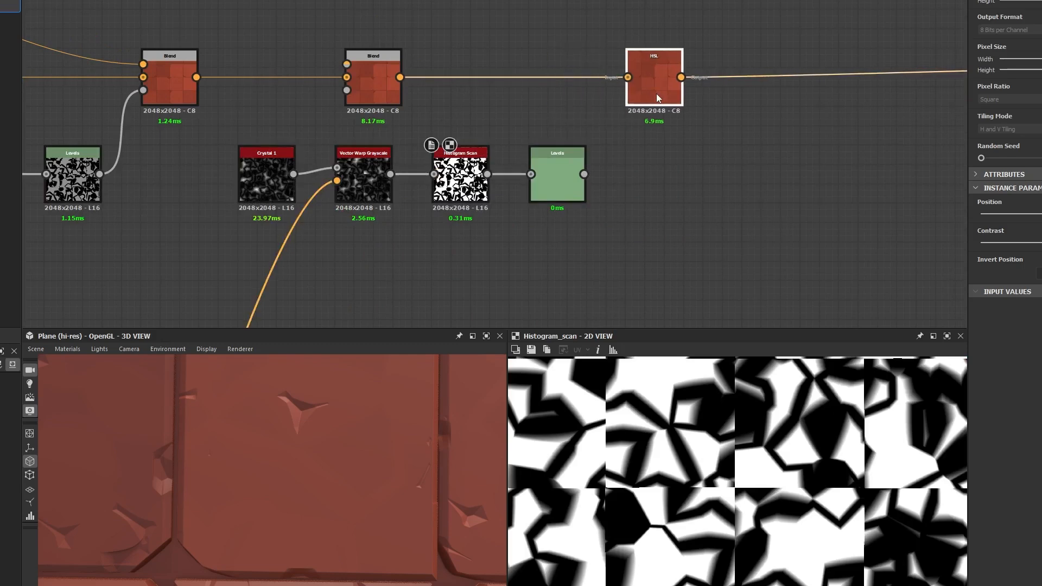
click(383, 90)
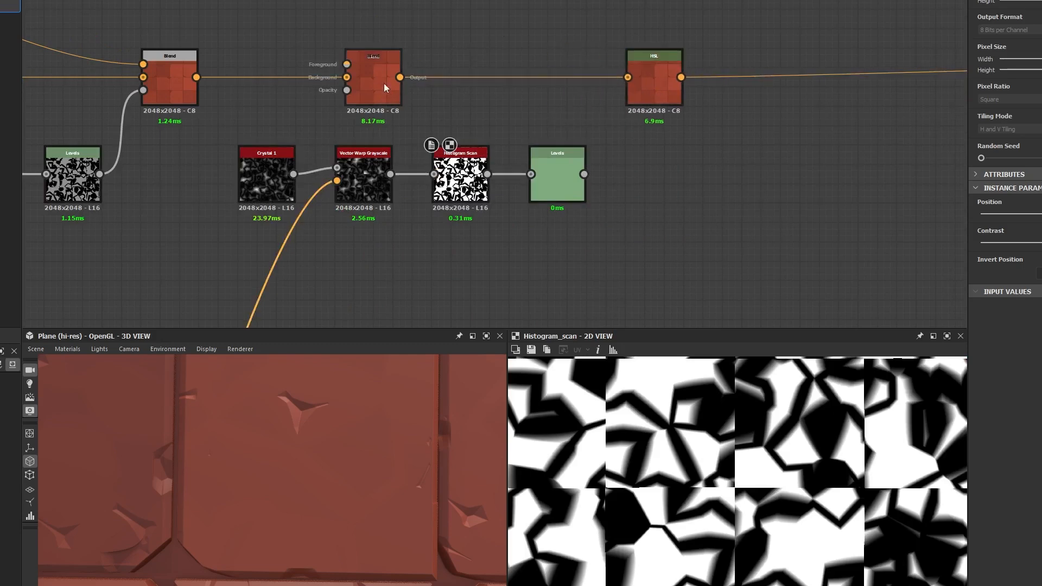
drag(383, 83, 558, 89)
drag(661, 90, 754, 90)
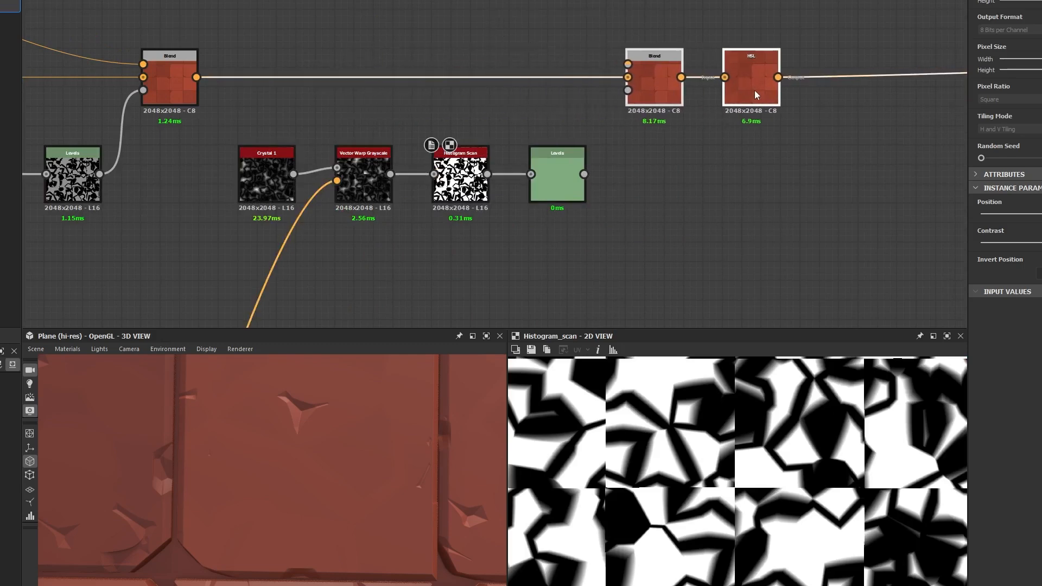
drag(579, 176, 627, 90)
Randomize the seed of the duplicated Crystal 1 node for a different pattern, and preview the copied Levels mask.
middle_drag(394, 103, 486, 85)
click(360, 156)
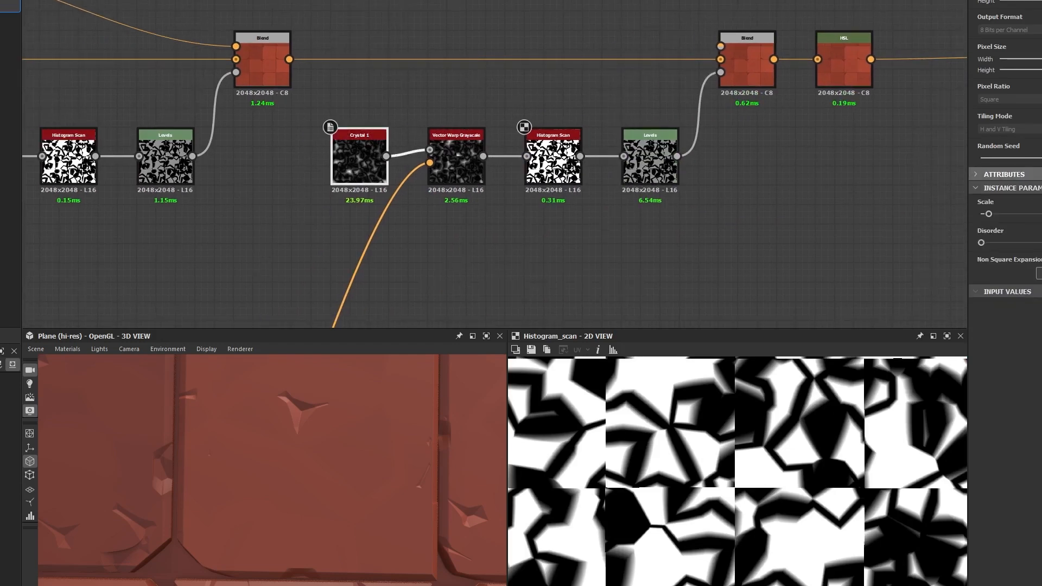
click(1041, 158)
click(1041, 158)
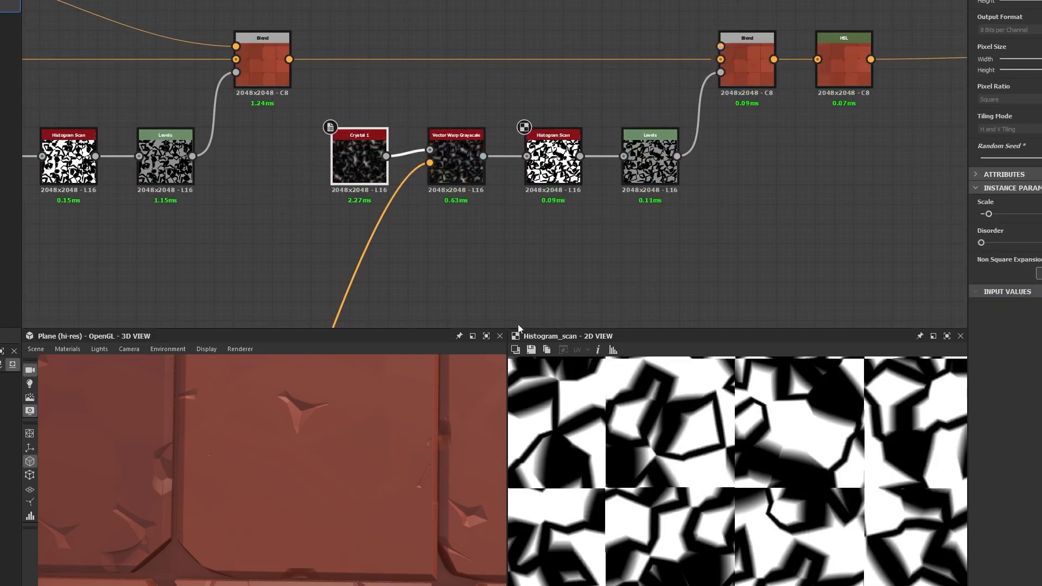
click(651, 179)
Branch a new HSL node off the Blend before the crystal chains and connect it to the newest Blend's Foreground input.
middle_drag(381, 27, 463, 121)
scroll(476, 123, down, 3)
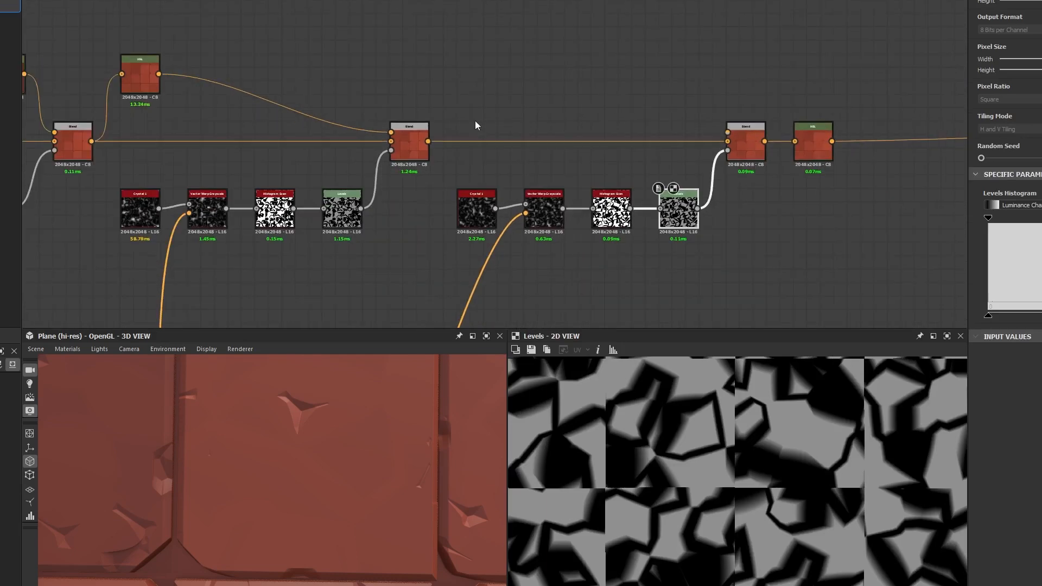
drag(91, 141, 178, 106)
drag(392, 82, 430, 77)
text(hsl)
key(Return)
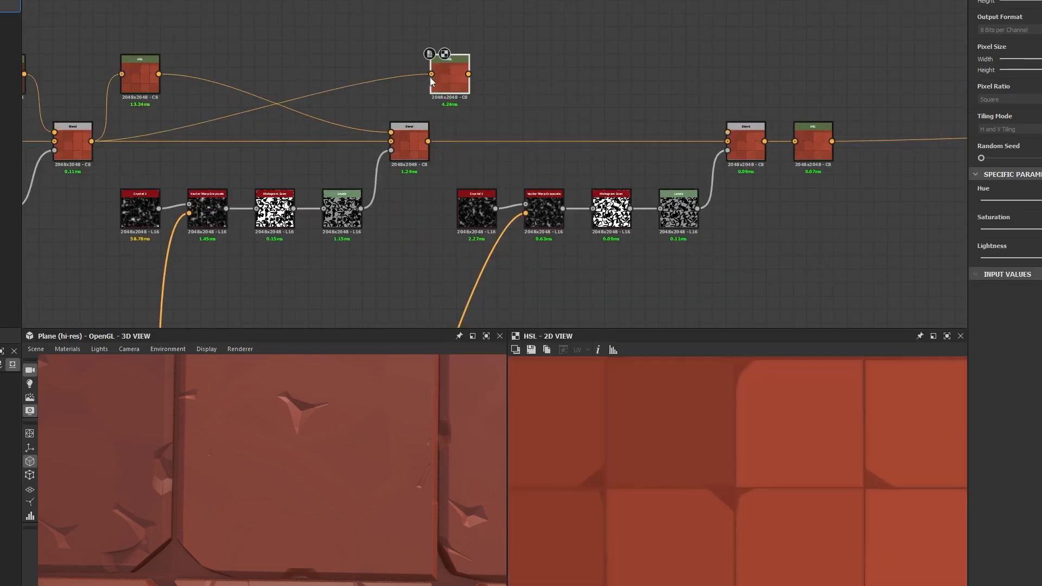
drag(444, 98, 728, 132)
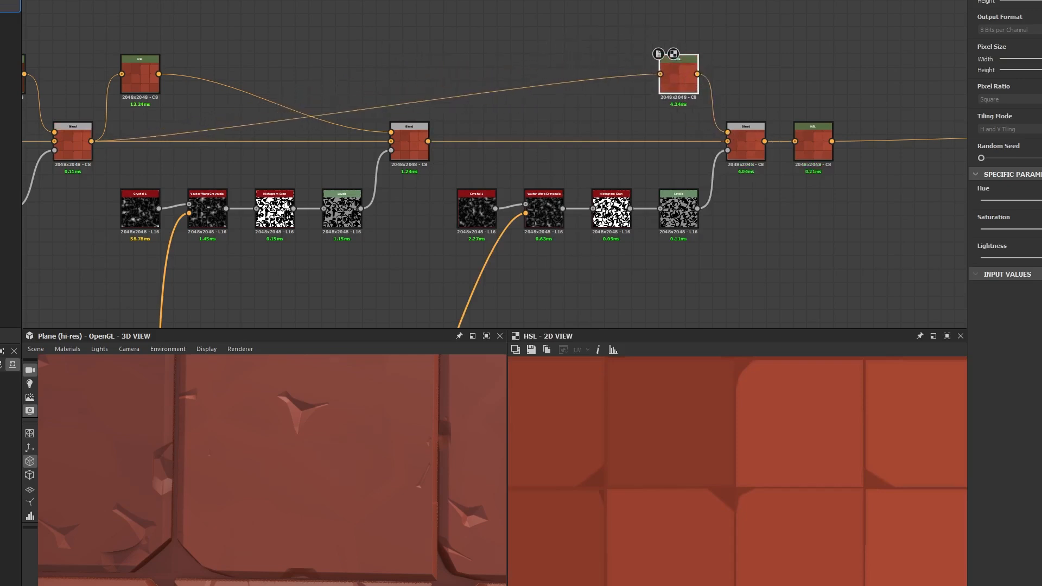
Raise Lightness on the new HSL node, and compare the newest Blend's result with that Blend disabled and enabled.
double_click(150, 87)
double_click(682, 91)
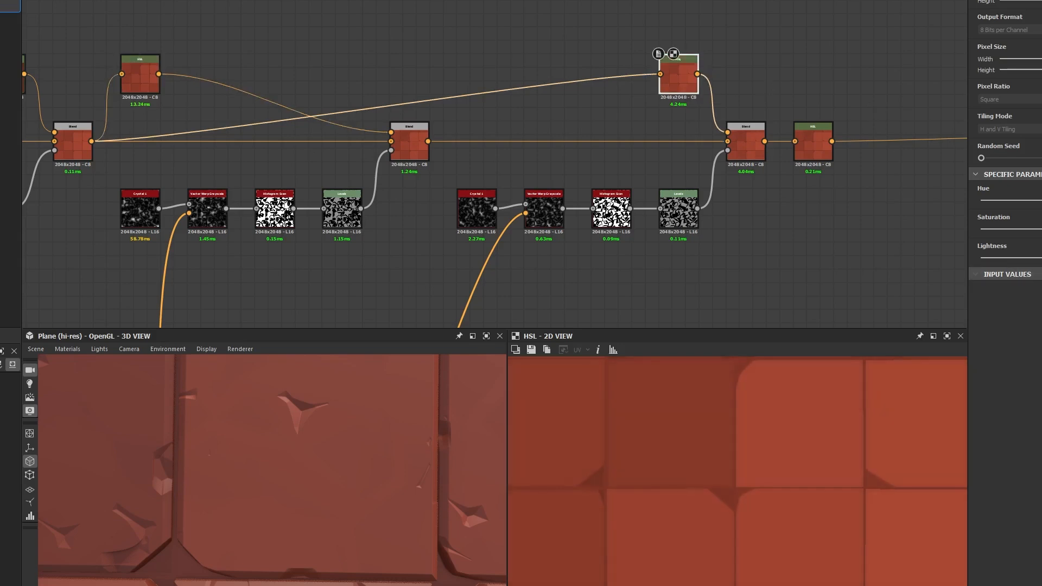
drag(1037, 258, 1041, 258)
double_click(742, 149)
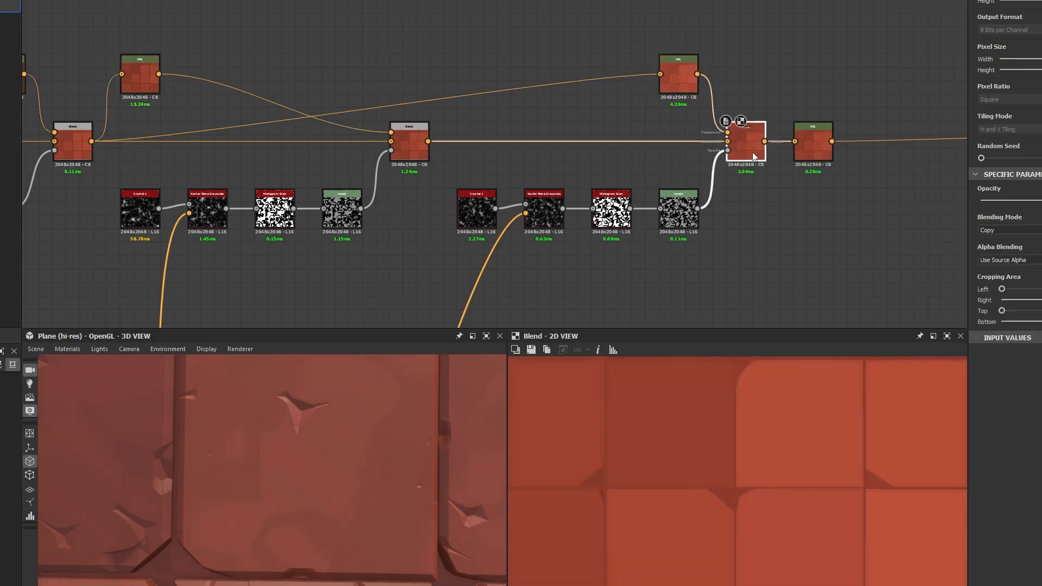
key(shift+d)
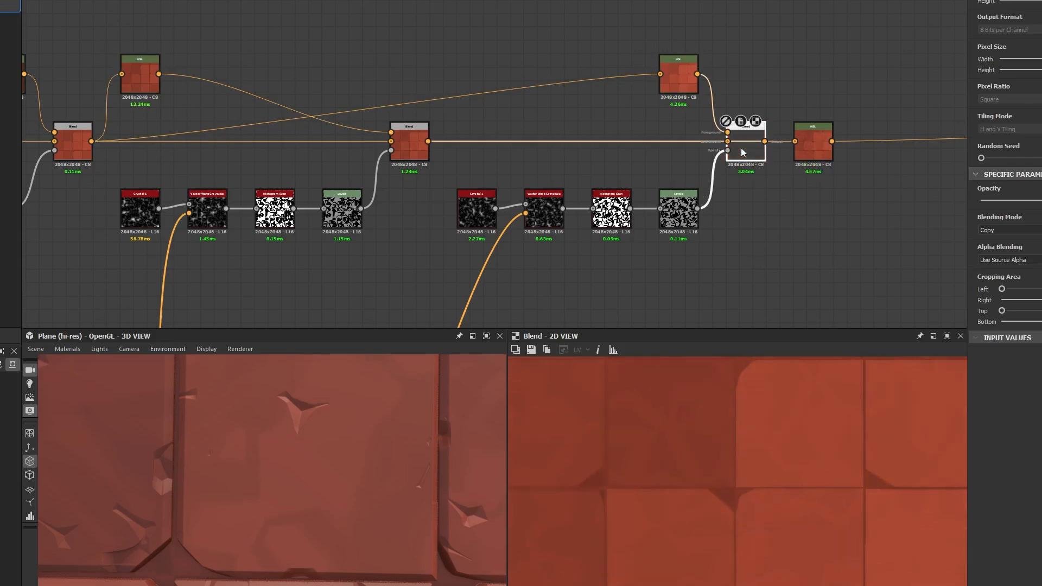
key(shift+d)
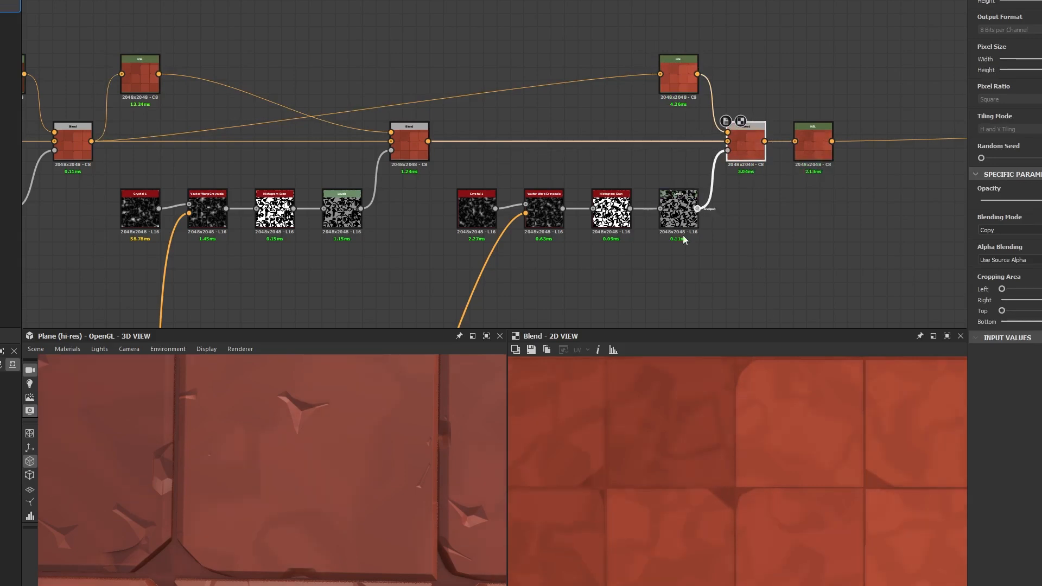
Preview the base-colour Blends in sequence to compare the tile colours before and after each crystal-mask layer.
middle_drag(182, 144, 371, 136)
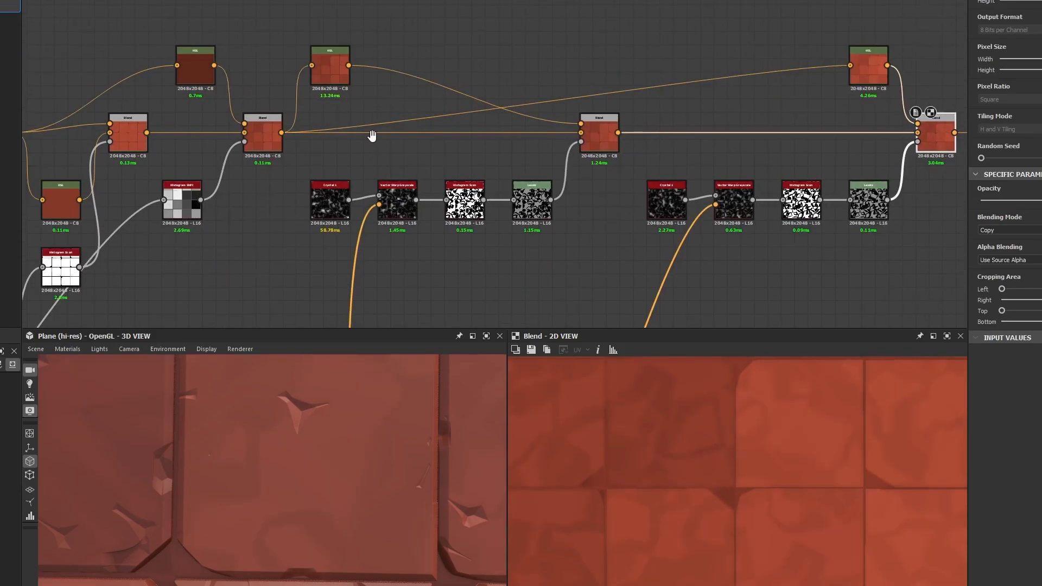
double_click(259, 140)
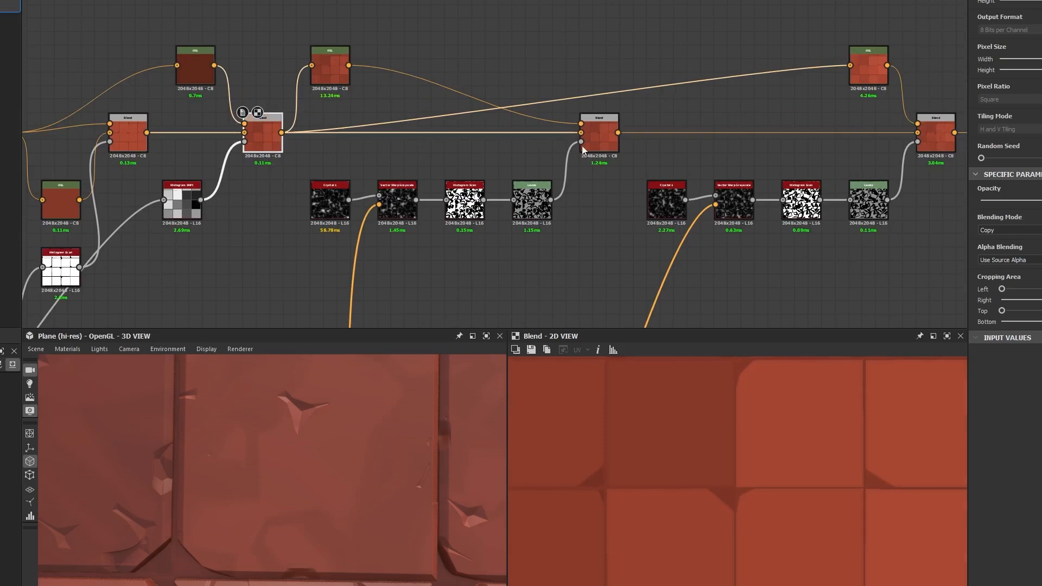
double_click(608, 144)
double_click(934, 138)
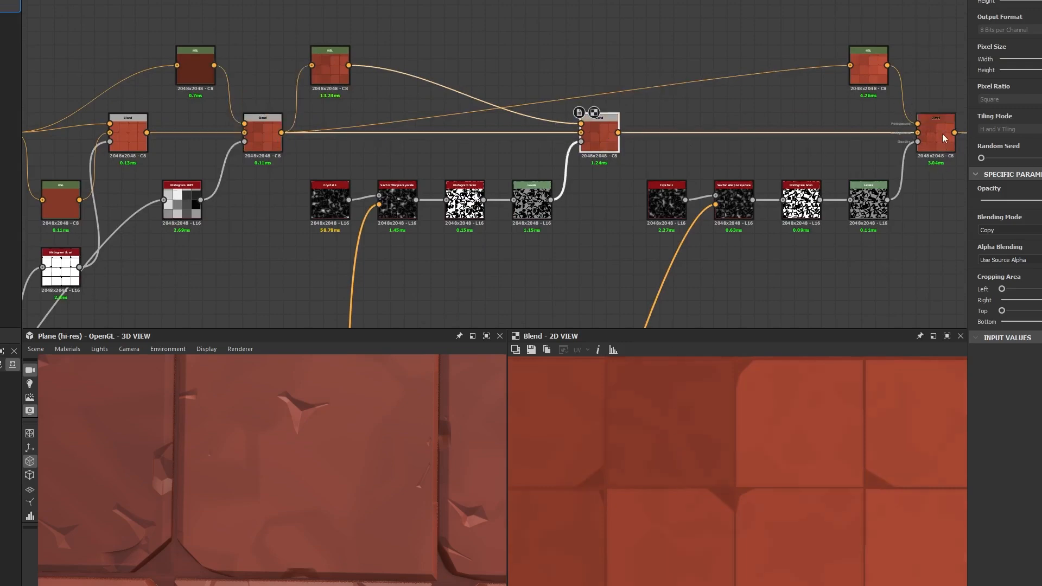
middle_drag(799, 163, 620, 149)
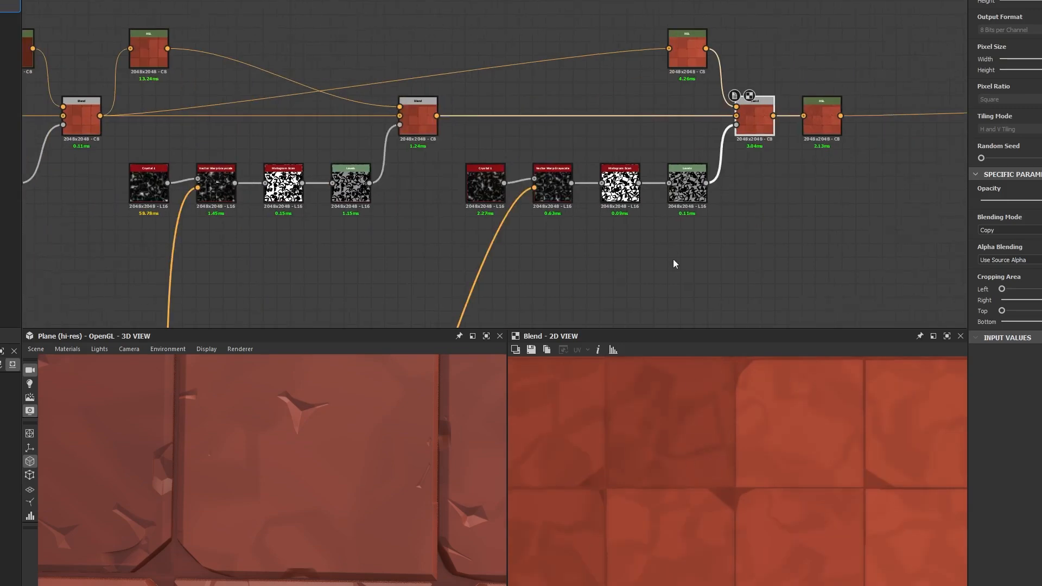
Lower Position and raise Contrast on the second crystal chain's Histogram Scan for sparser, sharper patches.
scroll(674, 262, up, 3)
click(688, 133)
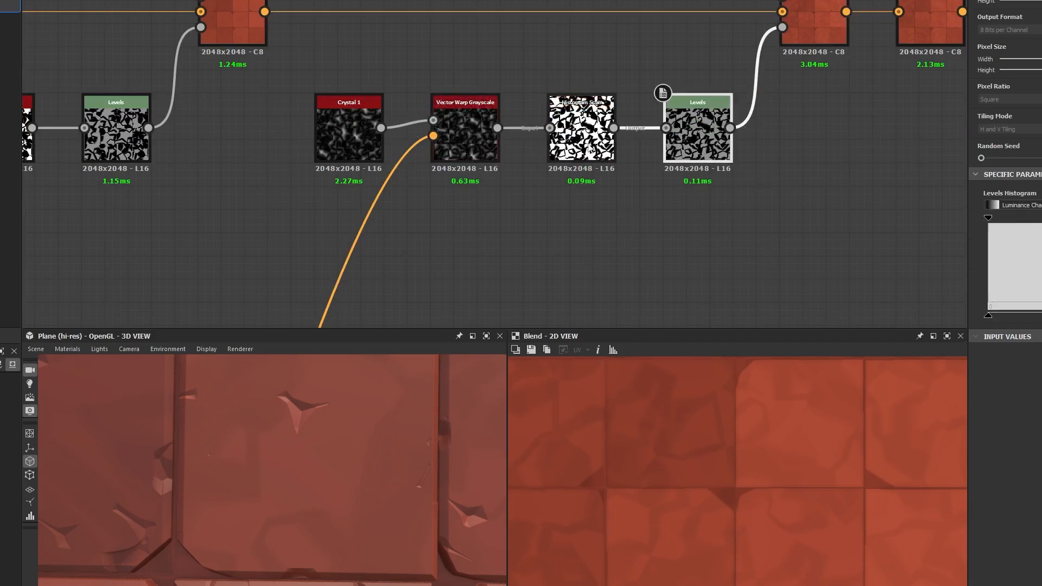
click(580, 133)
drag(1041, 214, 1038, 214)
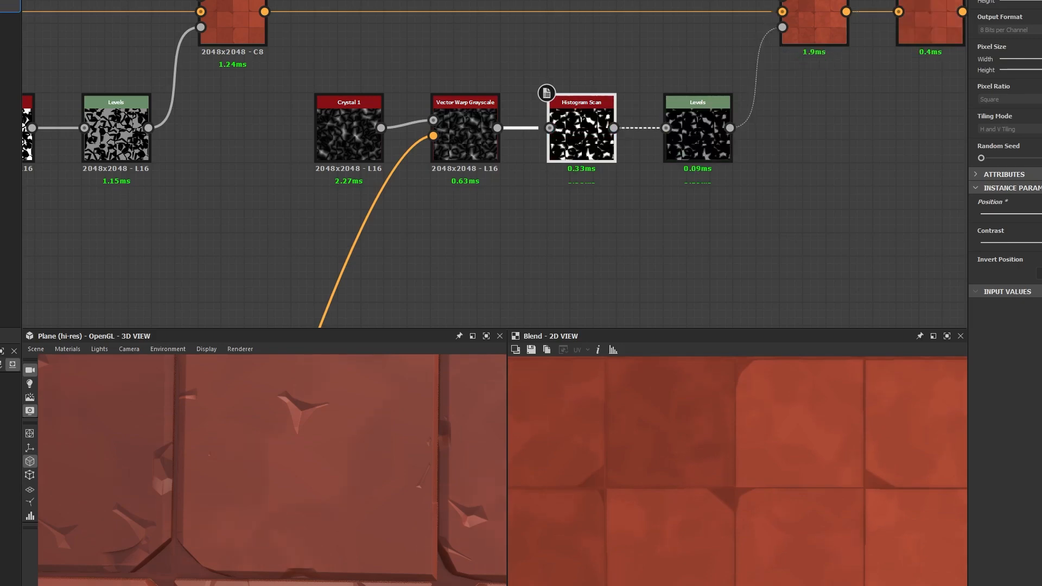
scroll(728, 441, up, 3)
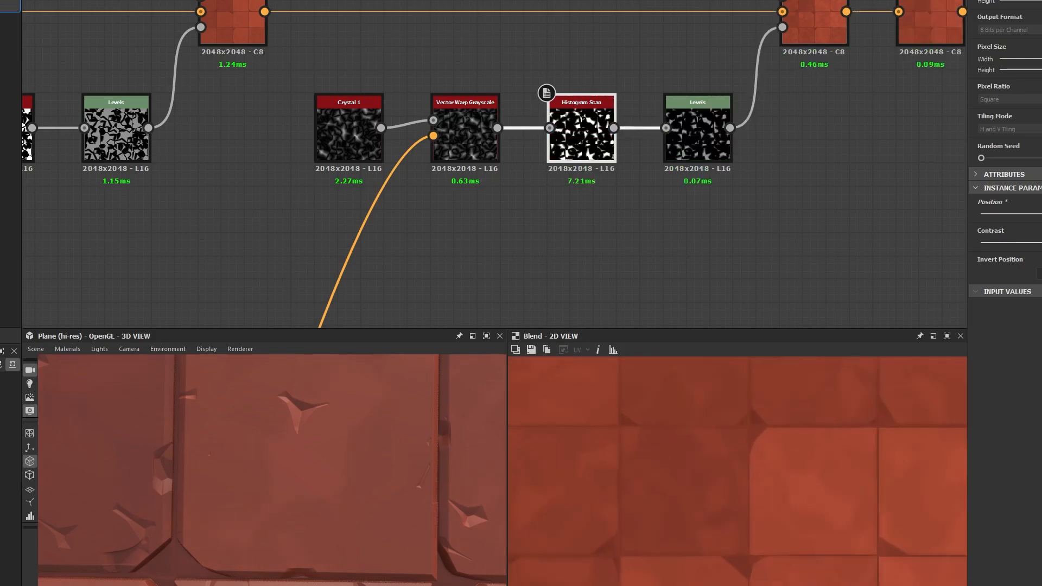
click(1040, 243)
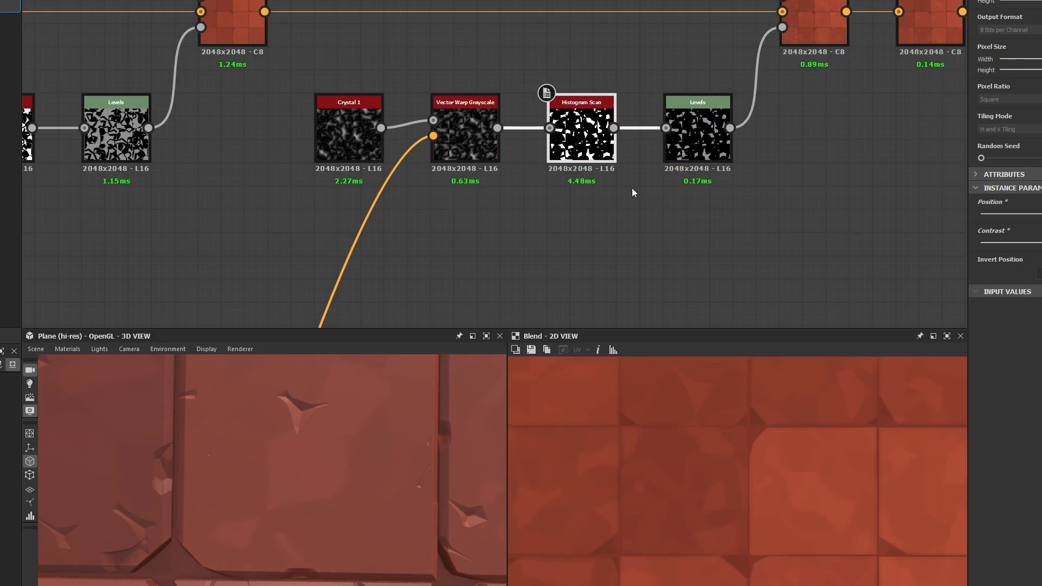
Raise Contrast on the first crystal chain's Histogram Scan to sharpen its colour patches.
middle_drag(417, 171, 843, 168)
click(424, 133)
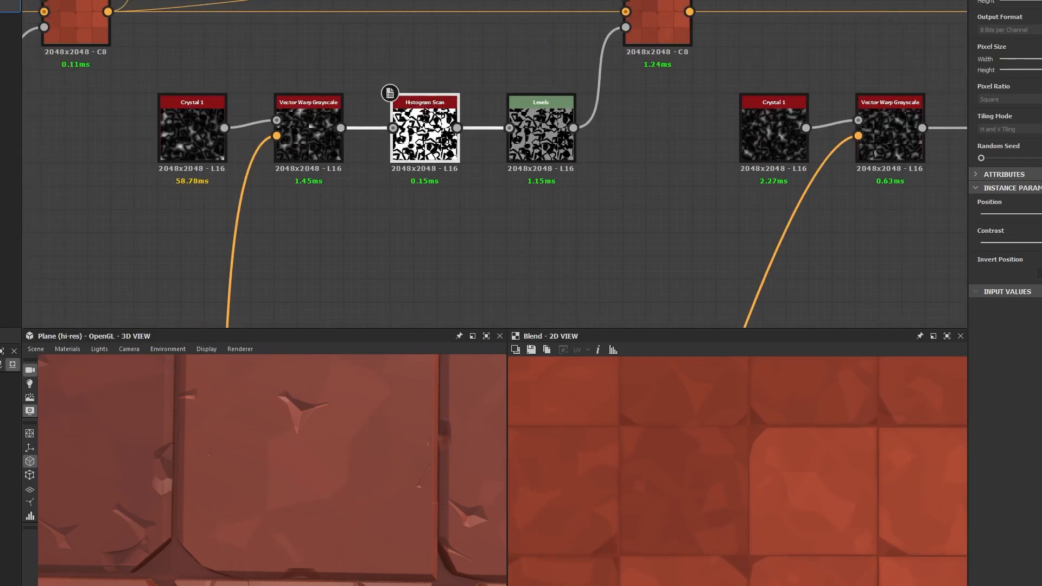
click(1040, 243)
scroll(760, 446, down, 3)
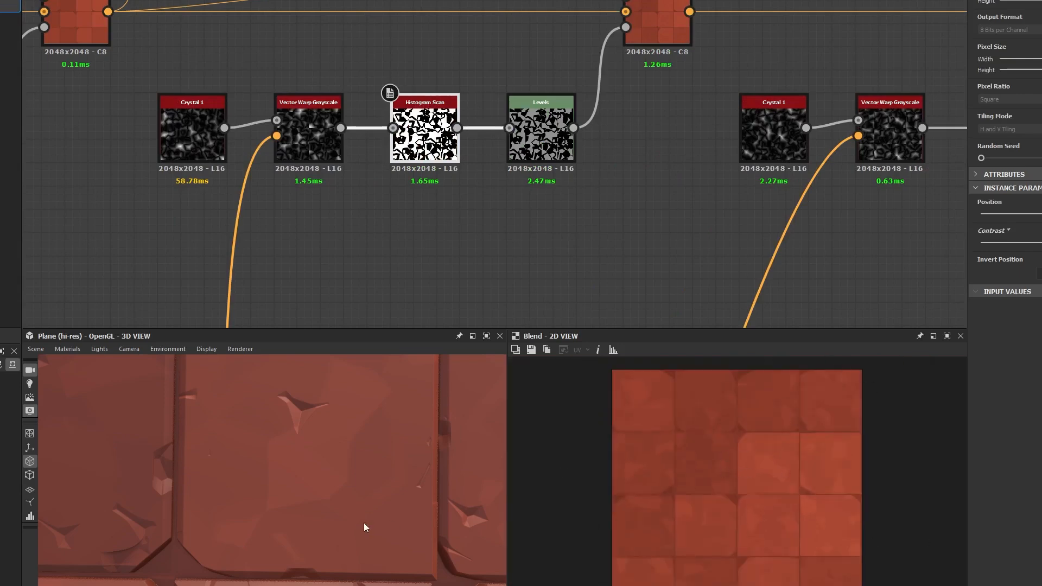
Inspect the tiles and preview the newest Blend, the second chain's Levels mask and the final HSL output.
scroll(432, 281, down, 4)
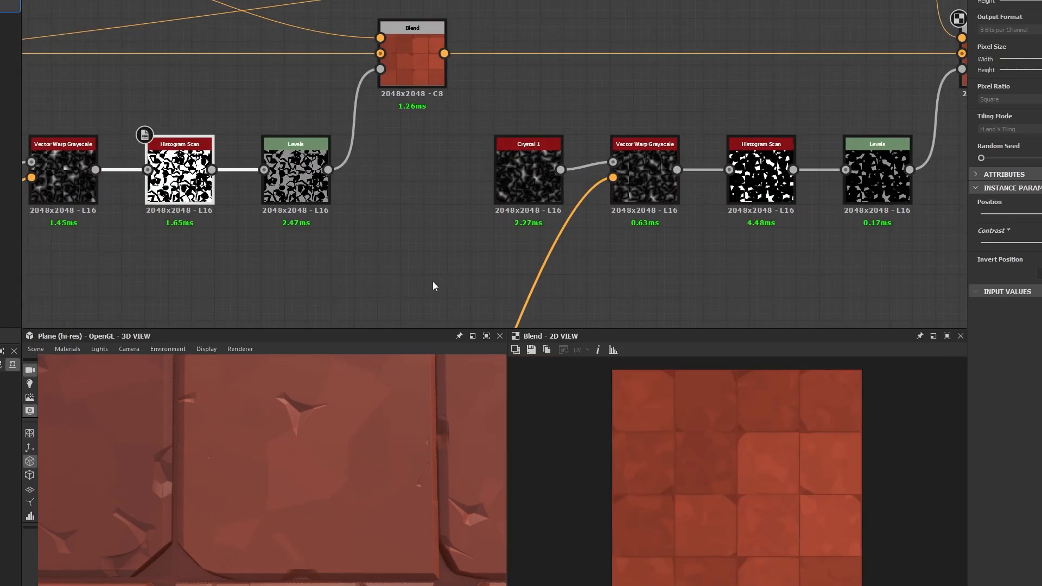
scroll(759, 240, down, 2)
scroll(638, 178, up, 3)
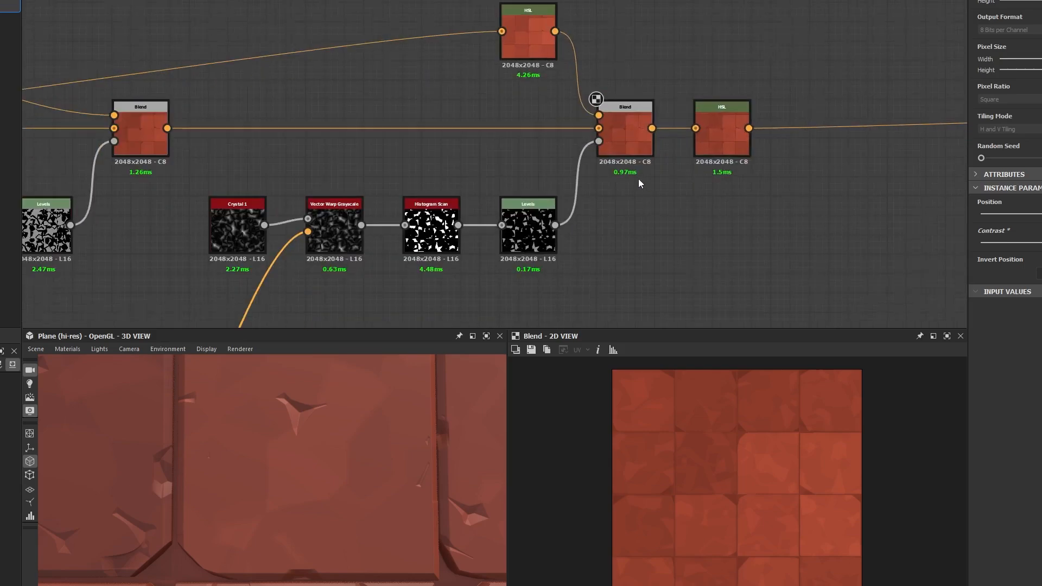
click(633, 142)
click(536, 235)
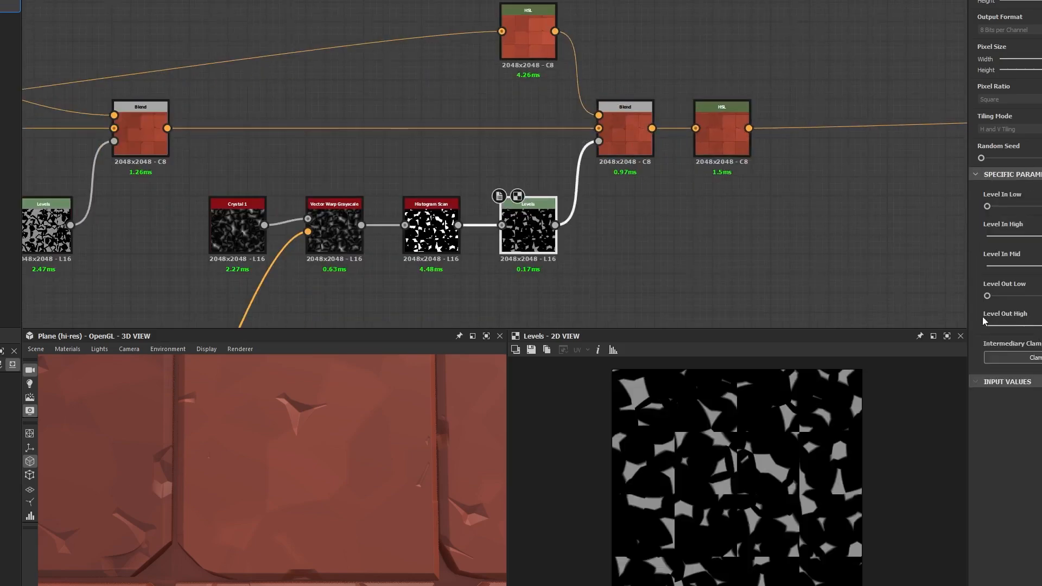
click(705, 144)
Move the final HSL node farther along toward the Basecolor output, and review the tiles and the overall graph.
scroll(691, 213, down, 3)
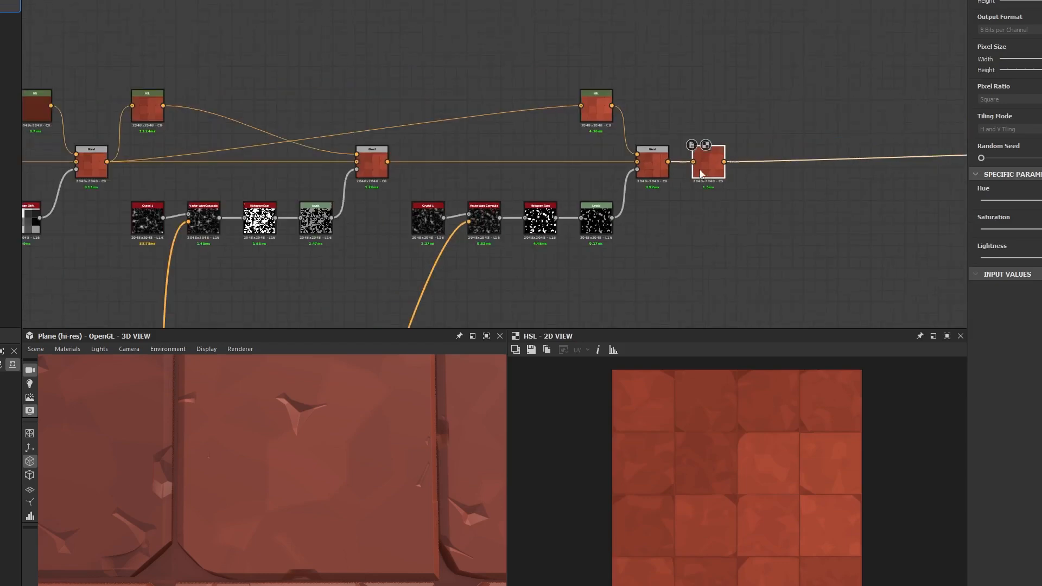
drag(707, 159, 887, 158)
middle_drag(858, 211, 955, 153)
scroll(303, 418, down, 3)
drag(303, 418, 366, 488)
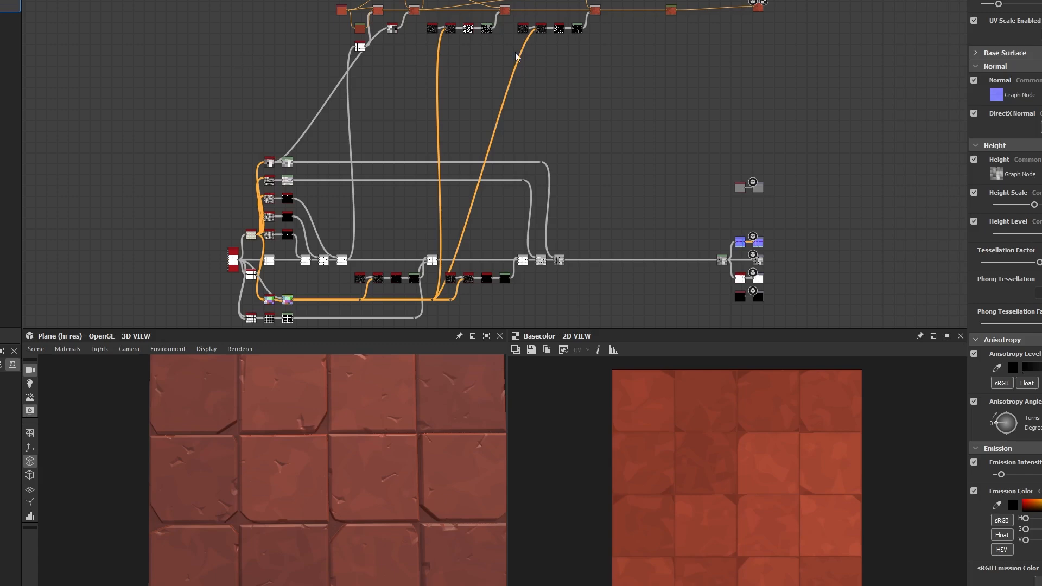
scroll(450, 54, up, 6)
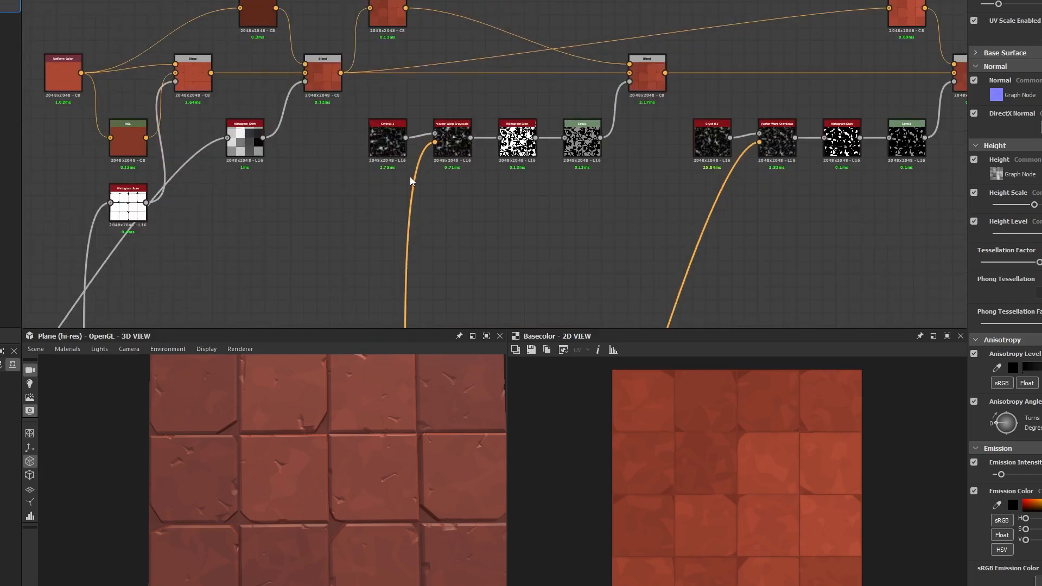
scroll(411, 181, up, 5)
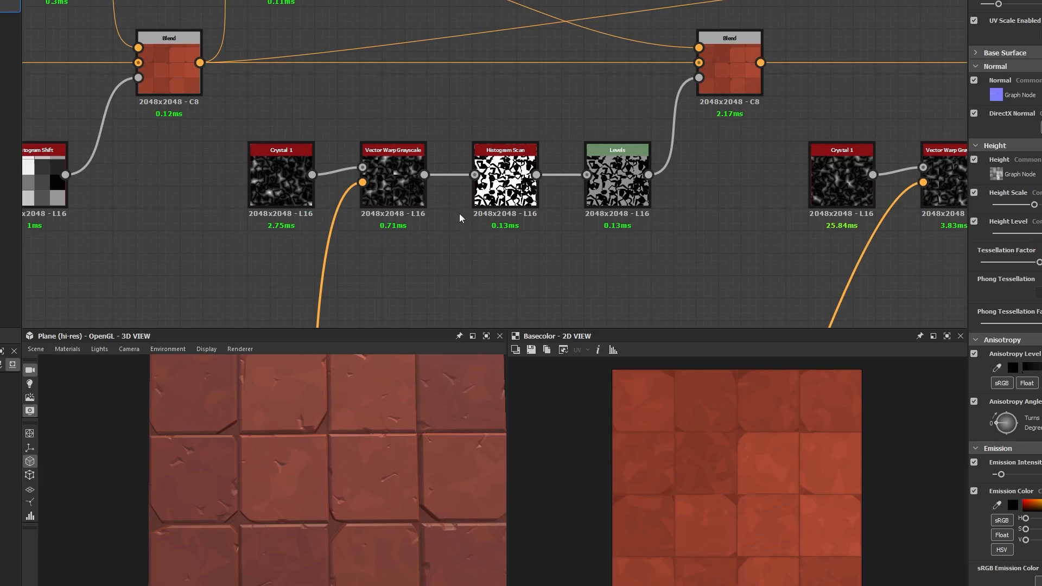
Raise Contrast further on the first chain's Histogram Scan for hard edges, and preview its mask.
click(486, 188)
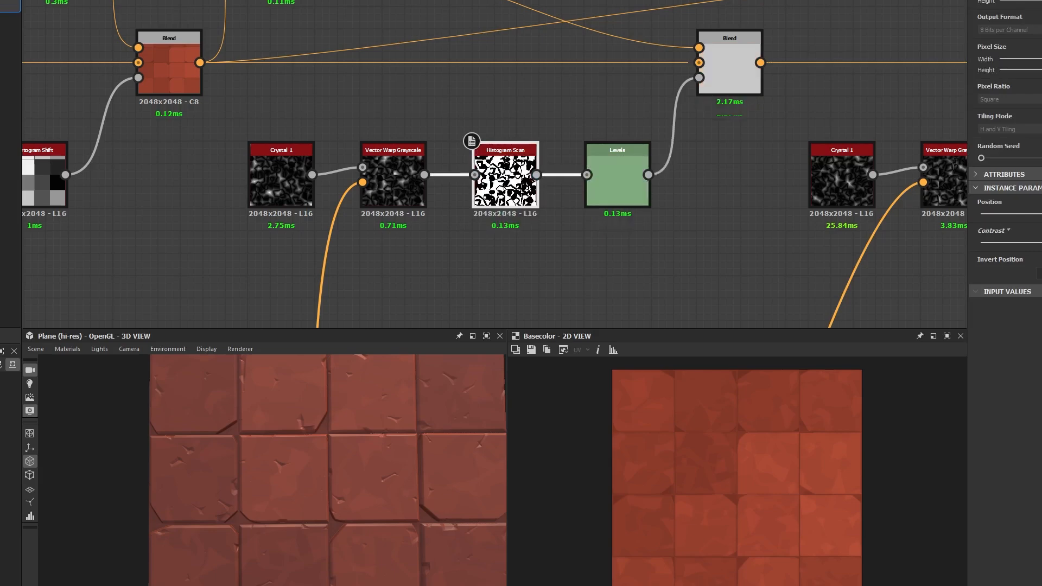
scroll(328, 480, up, 3)
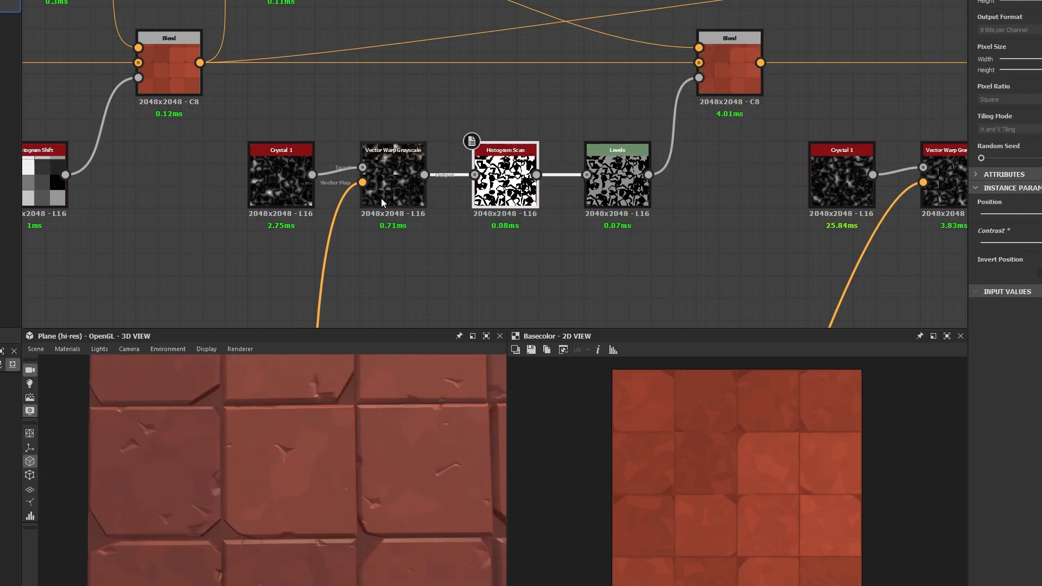
double_click(504, 179)
middle_drag(446, 218, 446, 161)
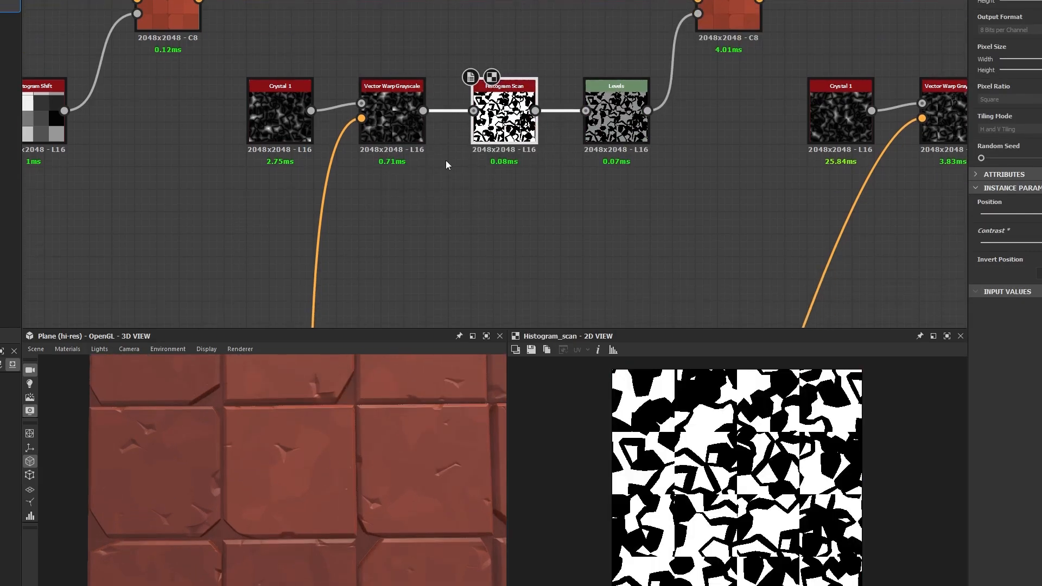
Reorder the first chain so Crystal 1 feeds Histogram Scan directly, with Vector Warp Grayscale placed between it and Levels.
drag(392, 132, 538, 265)
drag(310, 111, 585, 110)
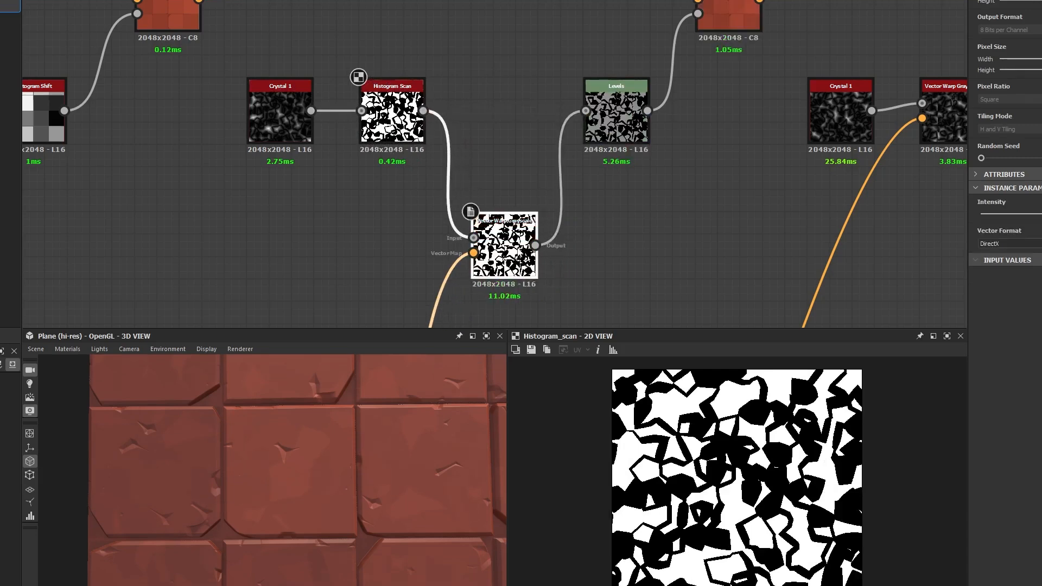
drag(504, 238, 504, 105)
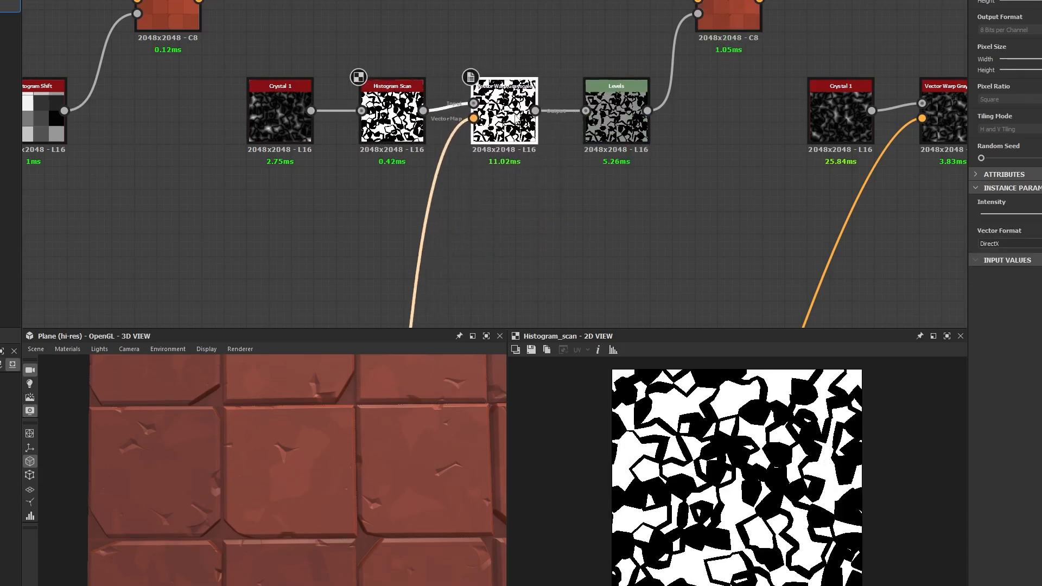
Shift the first chain's Vector Warp Grayscale and all nodes after it to open a gap behind Histogram Scan.
scroll(556, 189, down, 5)
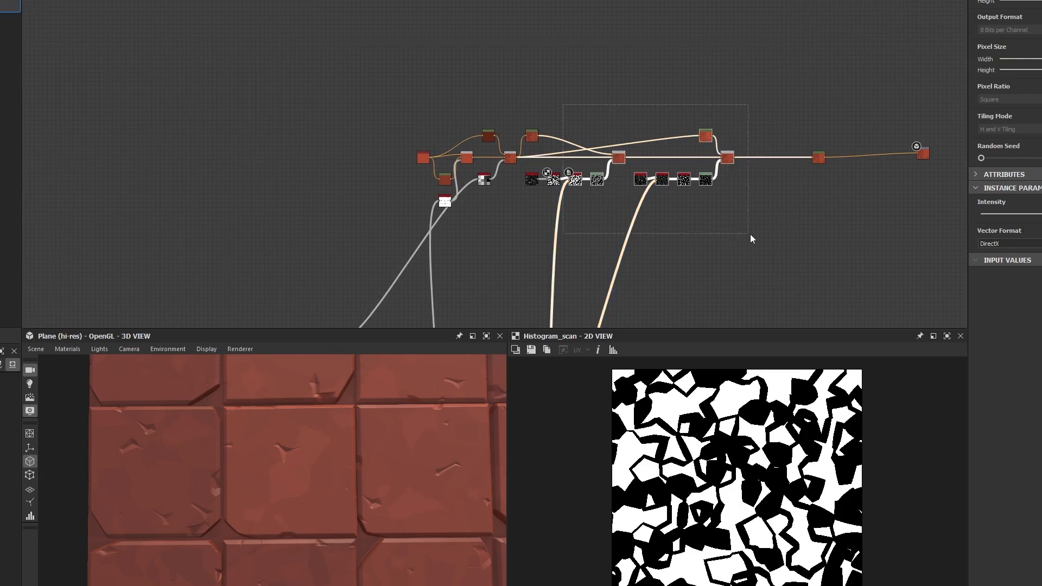
scroll(548, 171, up, 5)
middle_drag(690, 239, 369, 138)
drag(368, 127, 699, 136)
click(486, 179)
scroll(554, 207, down, 1)
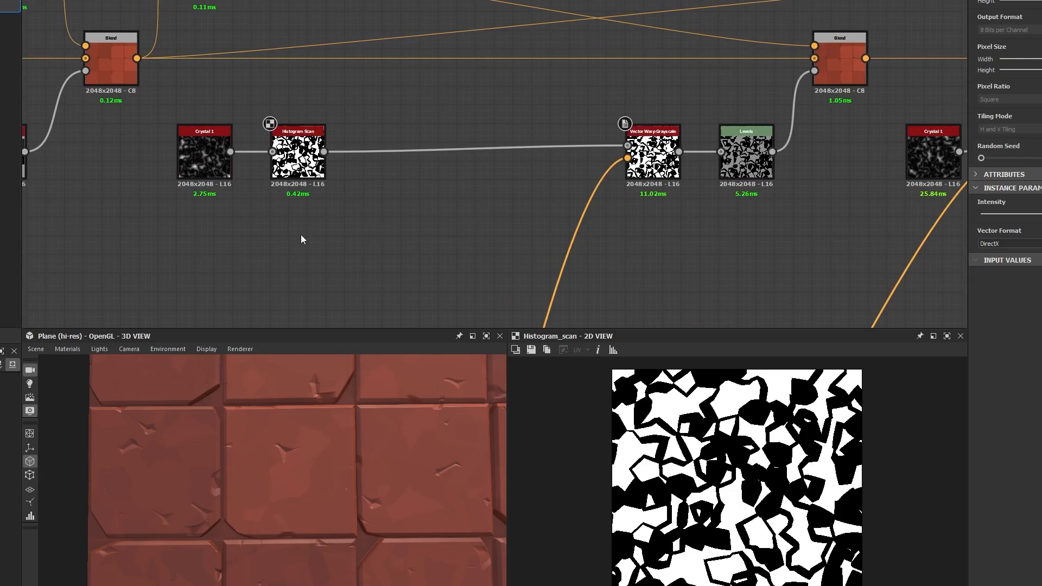
Examine the first chain's Histogram Scan and Crystal 1 outputs alongside the tile surface and the neighbouring mask chains.
click(274, 130)
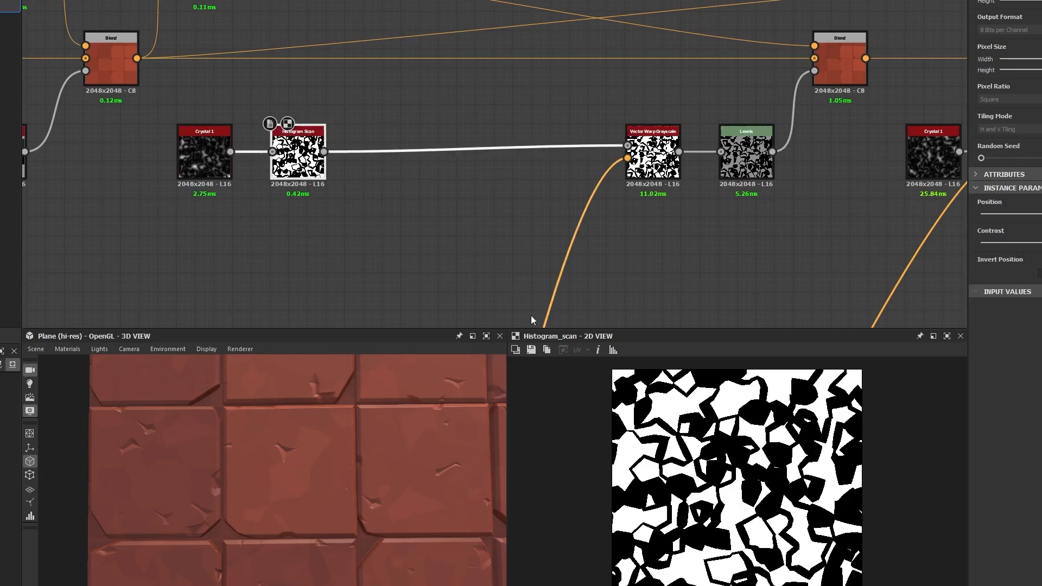
scroll(325, 445, up, 5)
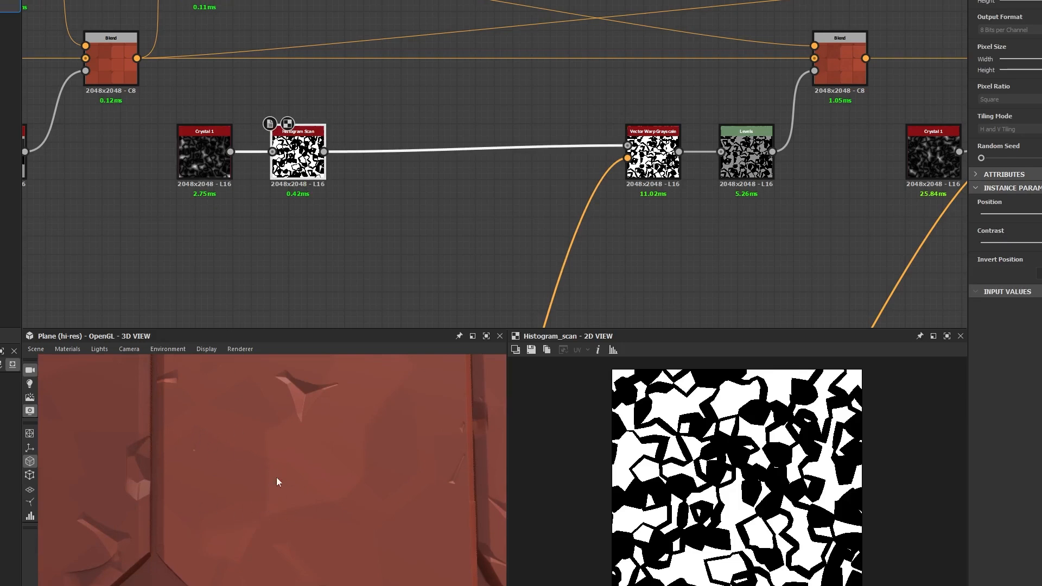
click(205, 153)
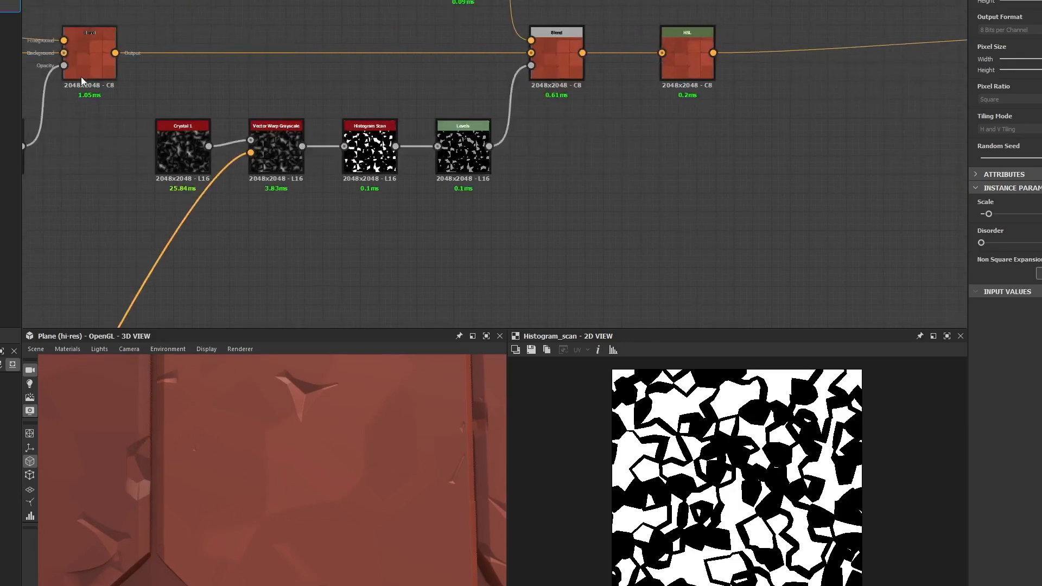
scroll(109, 87, down, 3)
click(326, 71)
middle_drag(157, 144, 729, 179)
scroll(386, 179, up, 3)
middle_drag(365, 244, 365, 291)
click(442, 93)
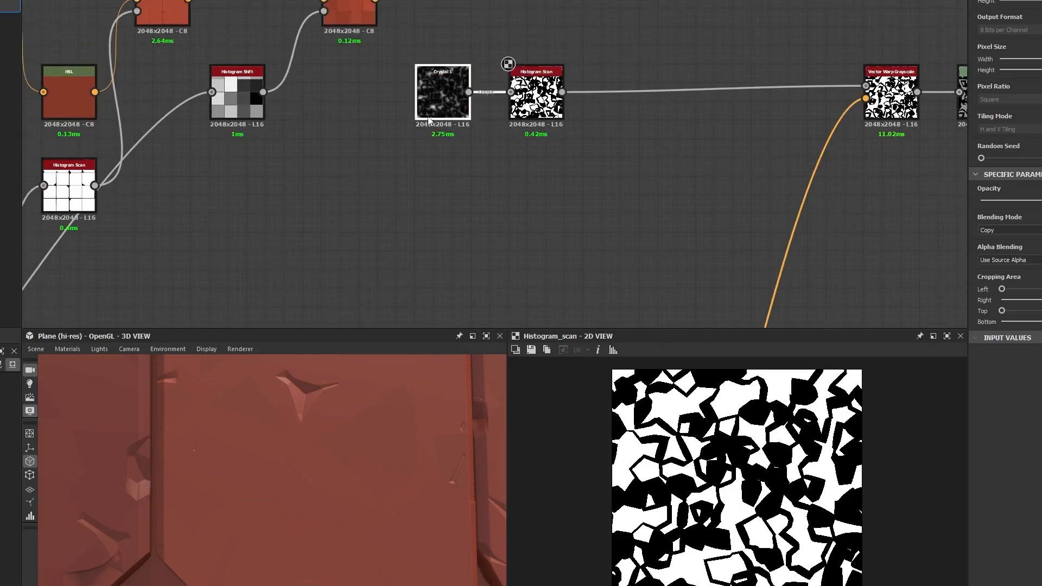
middle_drag(753, 130, 450, 162)
scroll(450, 161, down, 4)
drag(616, 15, 324, 179)
scroll(339, 190, up, 3)
middle_drag(340, 190, 336, 203)
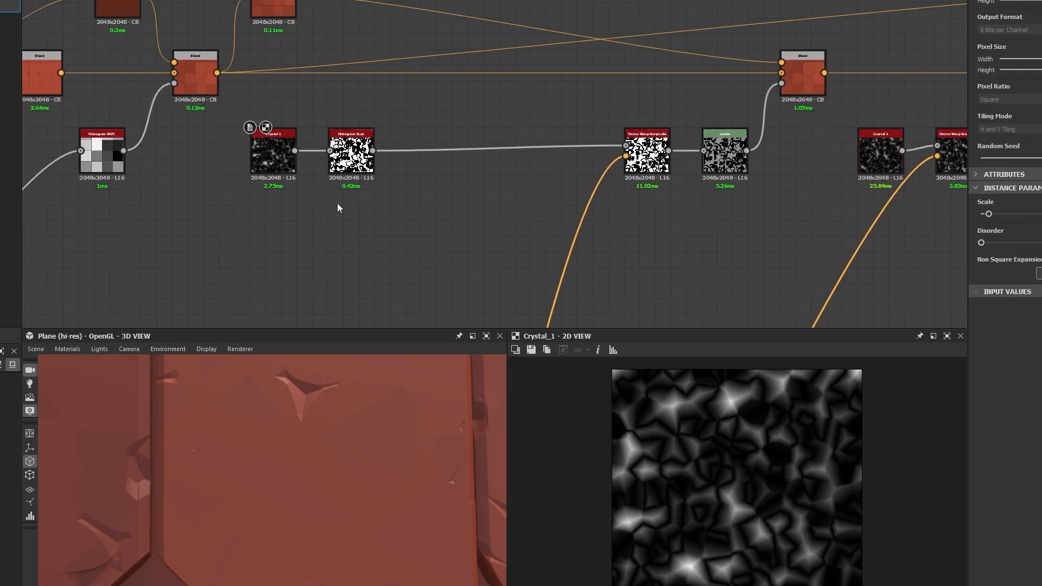
Try a lower Scale on the first chain's Crystal 1, review the effect on the tiles, and restore the previous Scale.
click(261, 160)
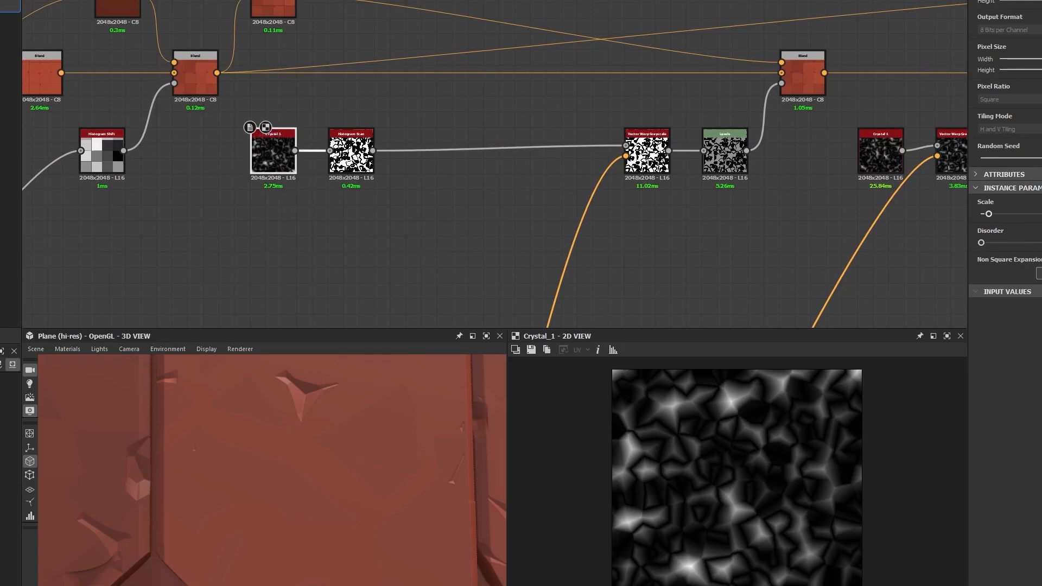
key(Return)
scroll(286, 492, down, 3)
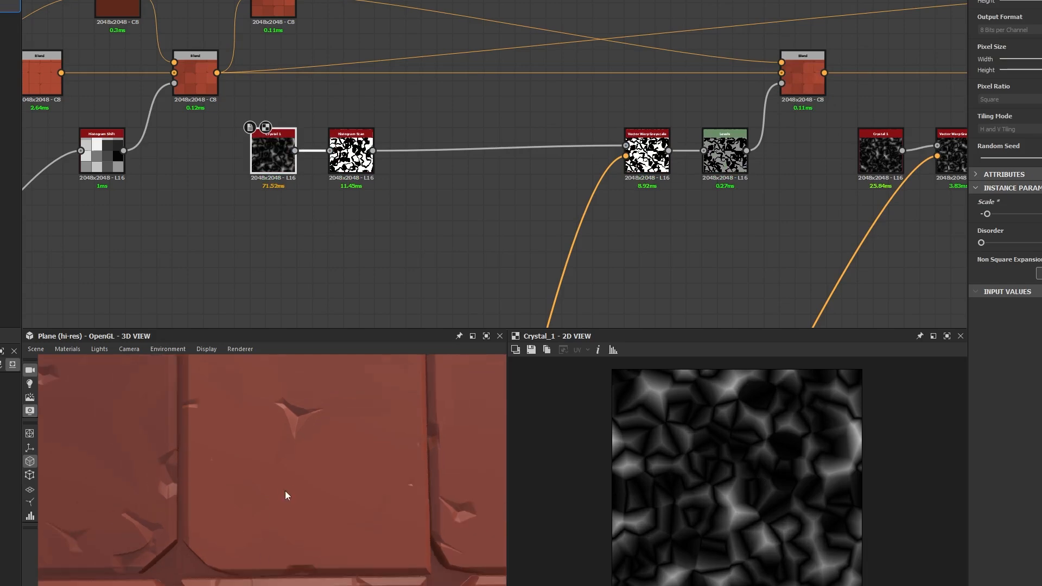
middle_drag(286, 492, 297, 558)
scroll(312, 482, down, 2)
scroll(312, 486, down, 1)
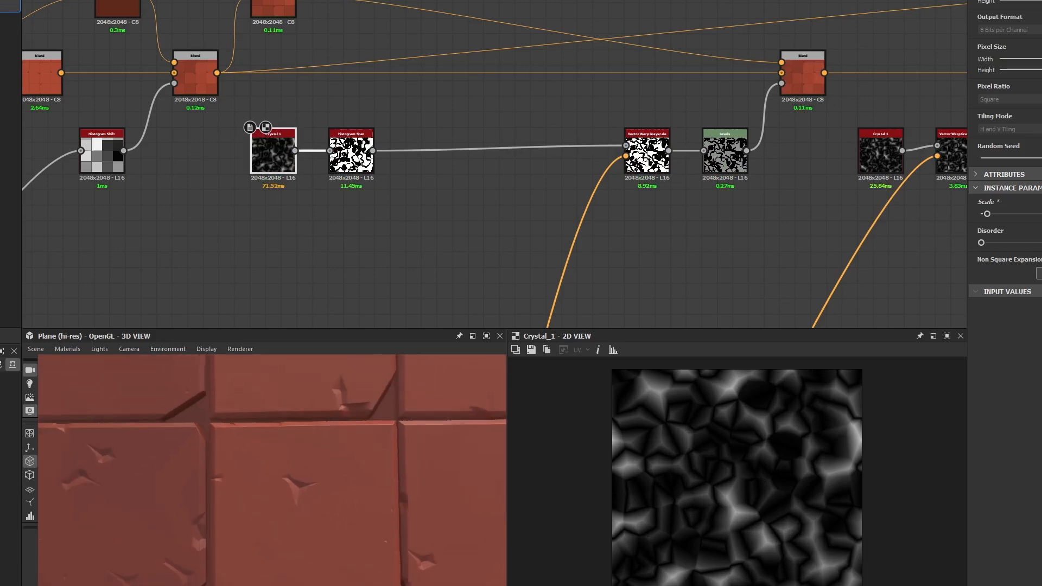
key(Return)
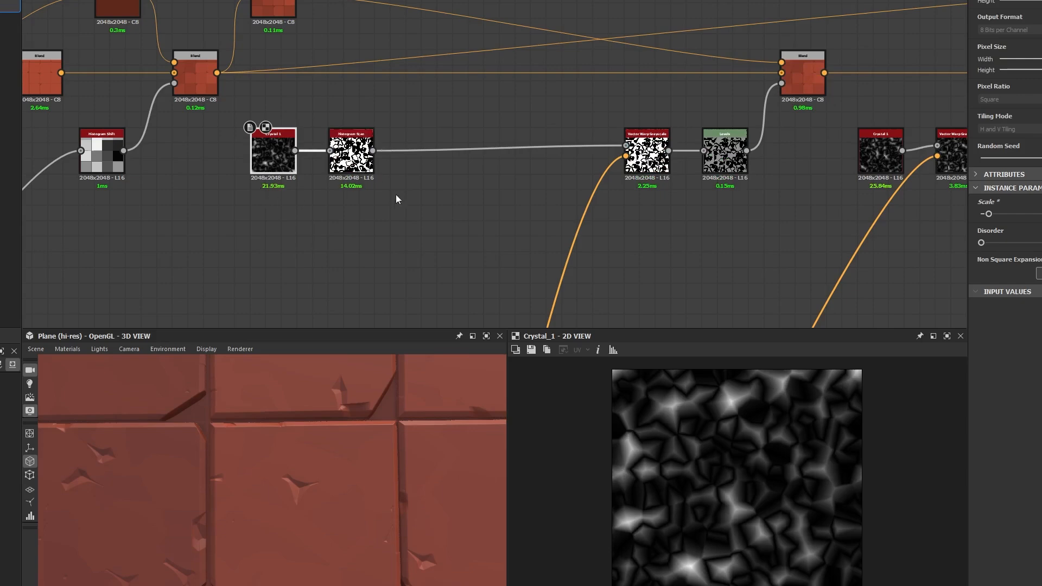
Add a Slope Blur Grayscale node fed by the first chain's Histogram Scan output.
scroll(383, 135, up, 3)
drag(346, 65, 427, 143)
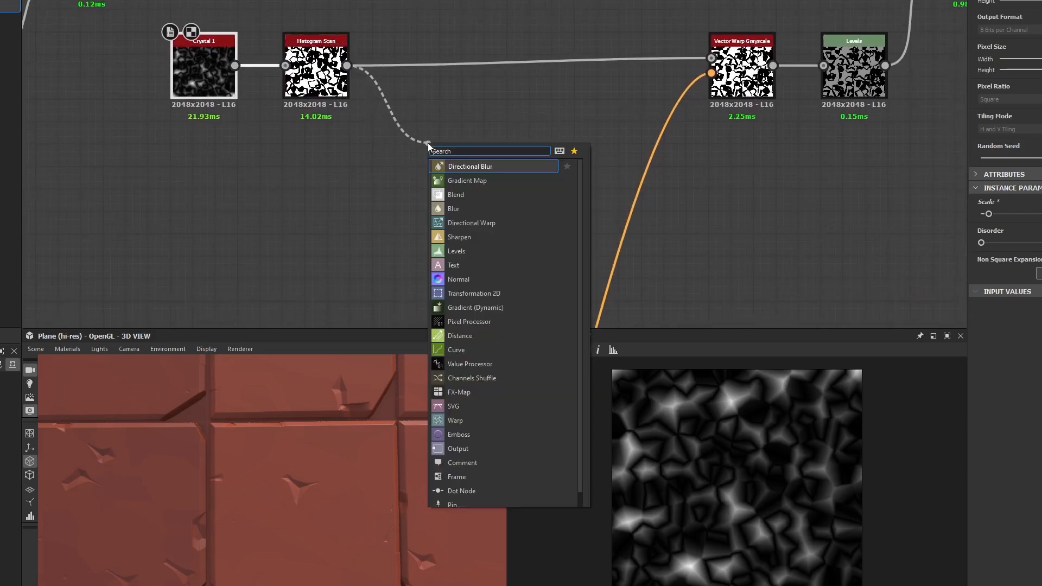
text(slope blur)
key(Return)
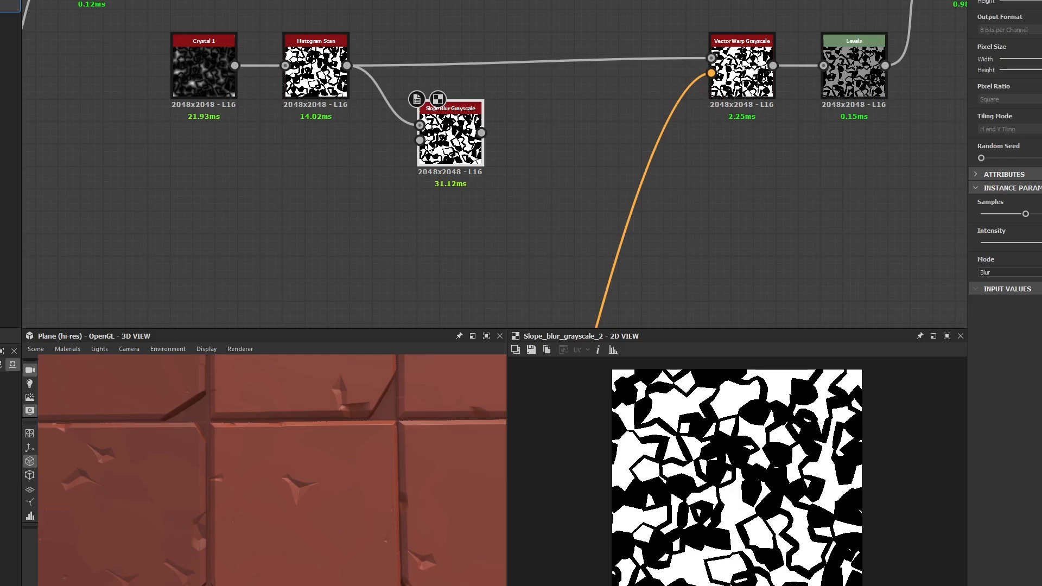
Add a Shape node in an empty area of the graph and set its Pattern to Paraboloid.
scroll(558, 42, down, 5)
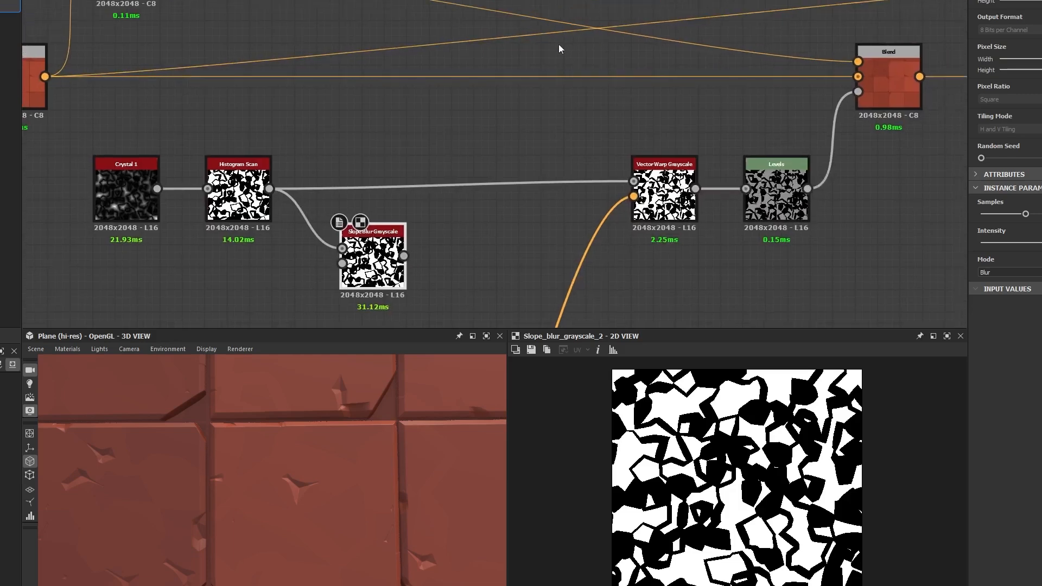
scroll(465, 87, up, 4)
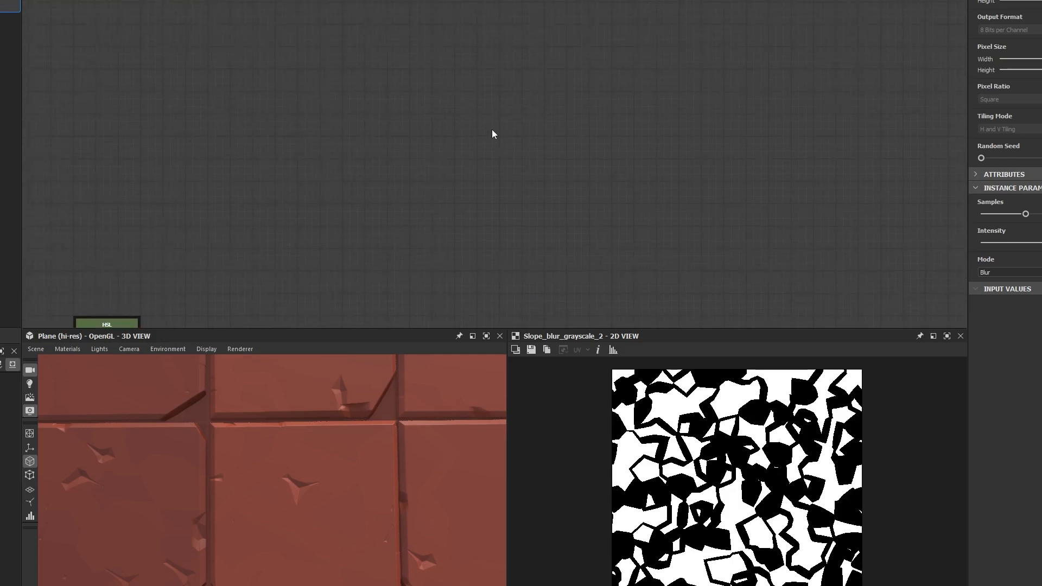
key(space)
text(shape)
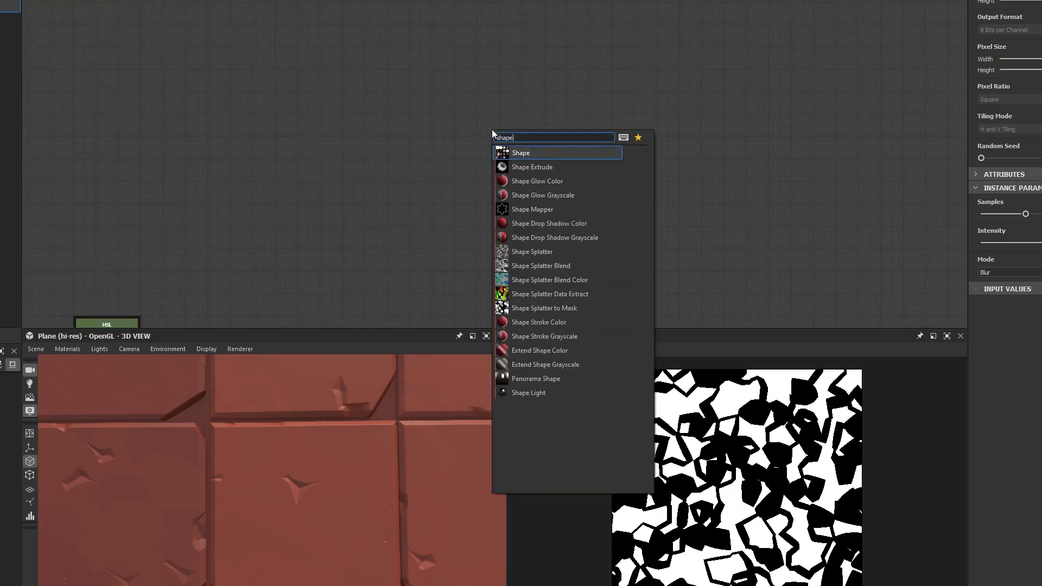
key(Return)
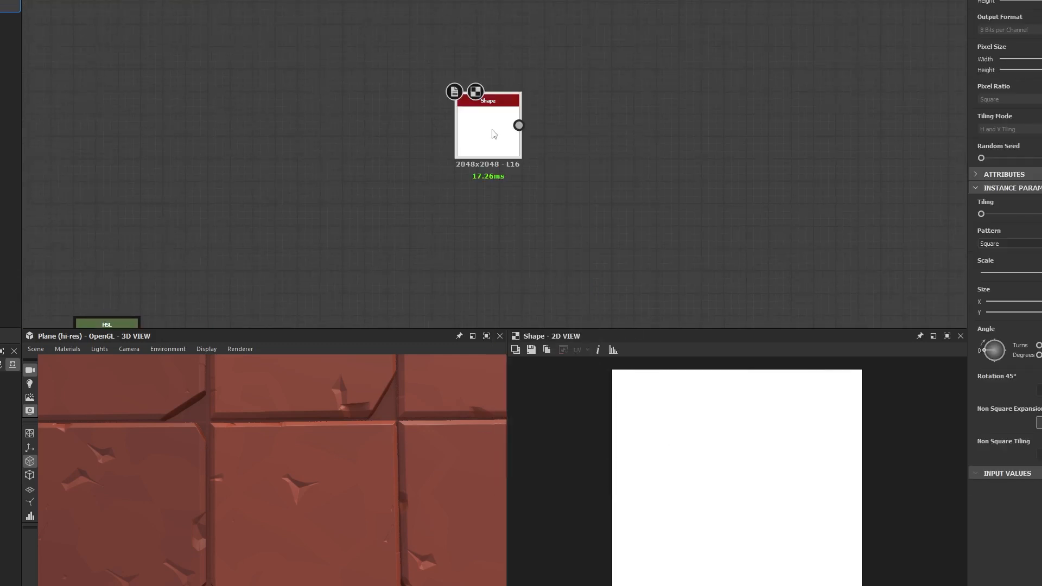
click(990, 245)
click(990, 259)
key(Down)
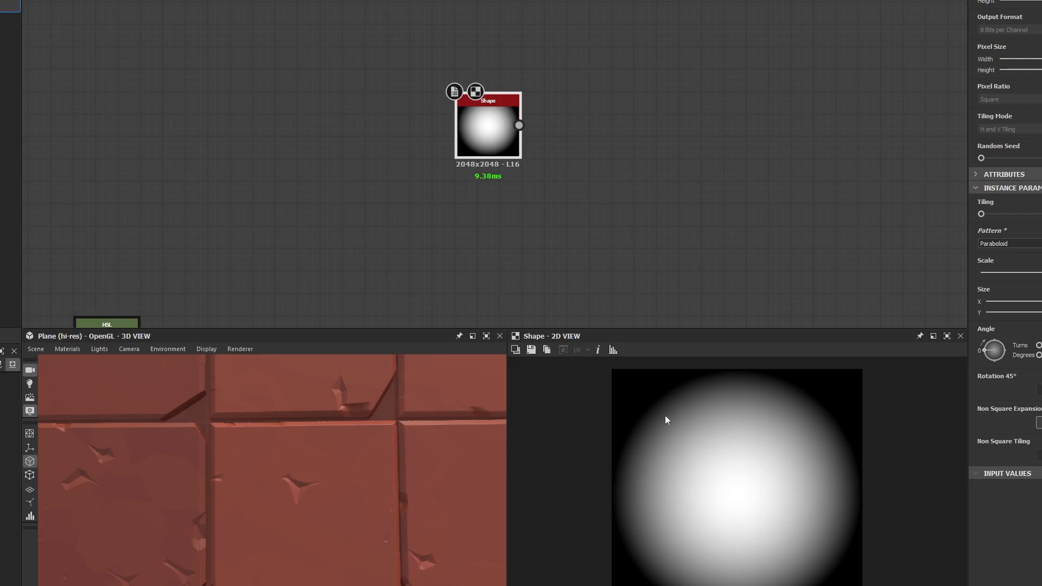
Switch the Shape node's Pattern to Square for comparison and back to Paraboloid.
click(998, 243)
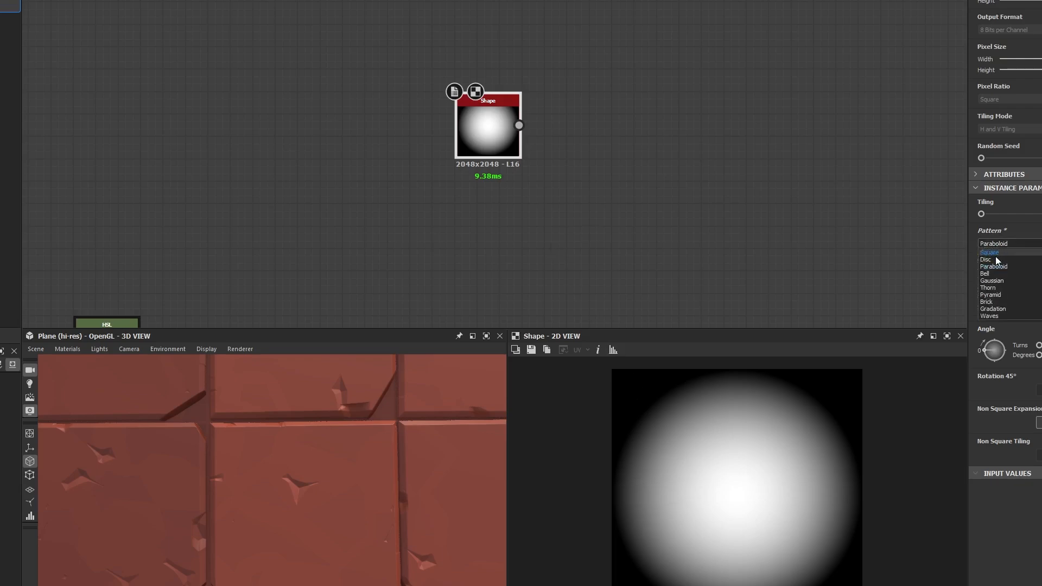
click(996, 256)
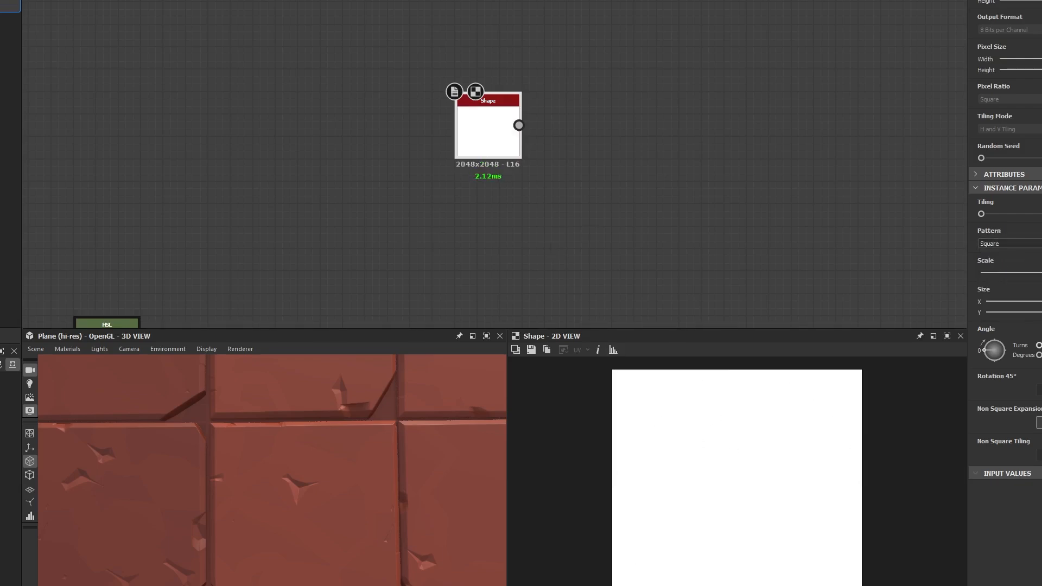
click(1011, 244)
click(1012, 265)
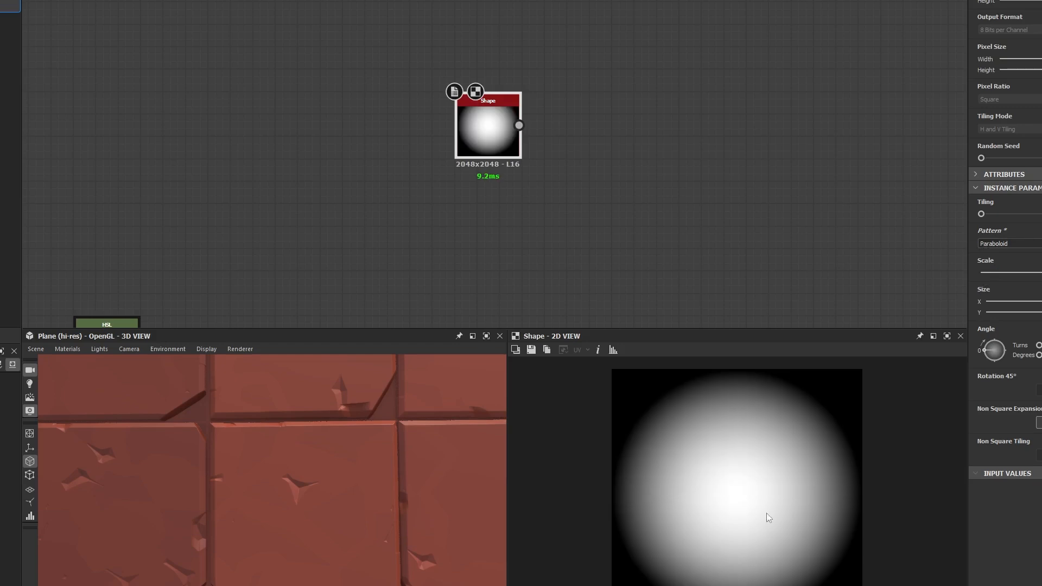
Add a Slope Blur Grayscale node connected to the Shape node's output.
drag(519, 125, 588, 125)
text(s)
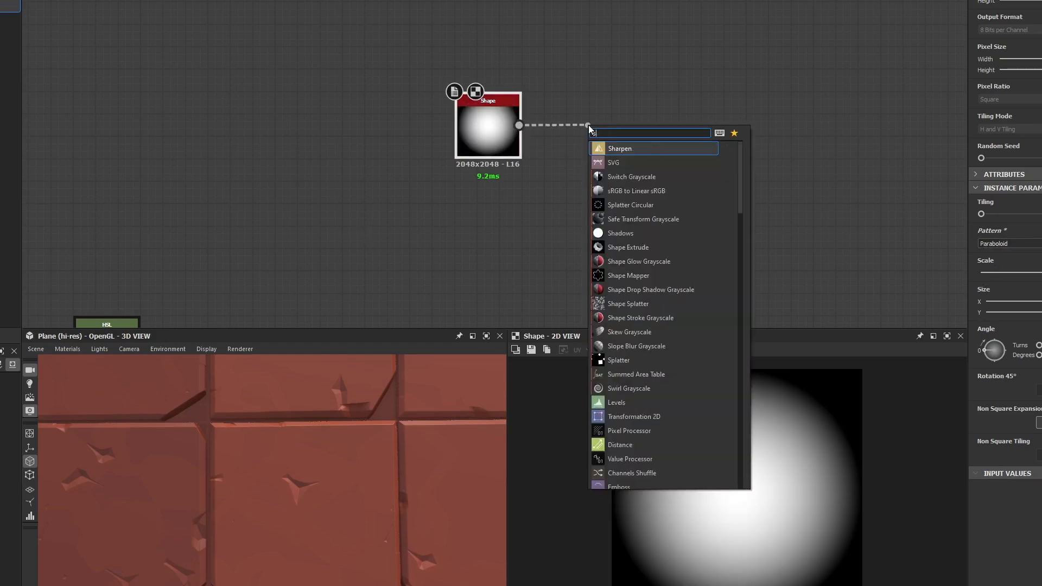
text(lope)
key(Return)
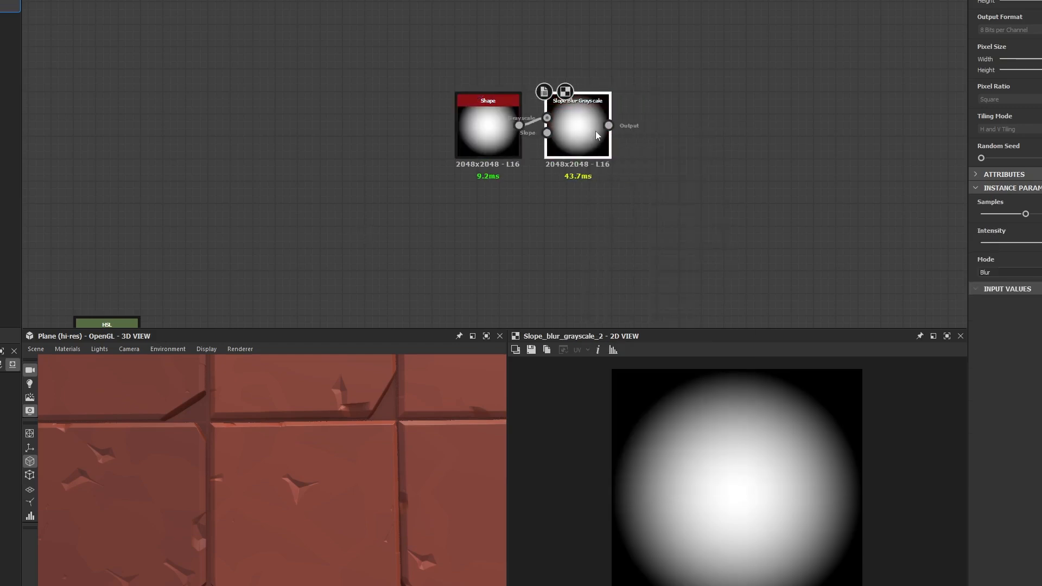
Add a Clouds 1 node, connect it to the demo Slope Blur Grayscale's Slope input, and preview the blurred result.
key(space)
text(clouds)
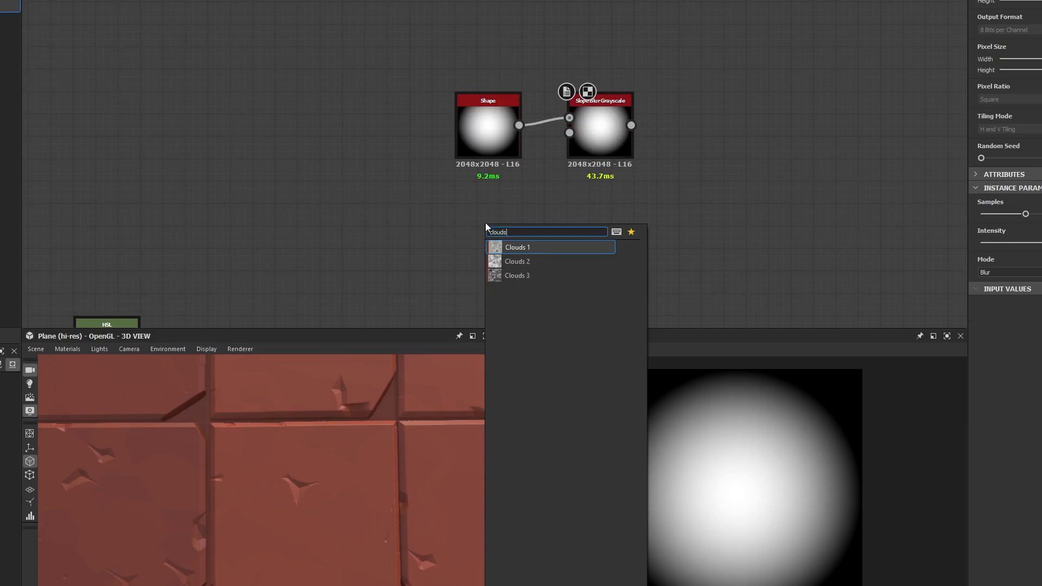
key(Return)
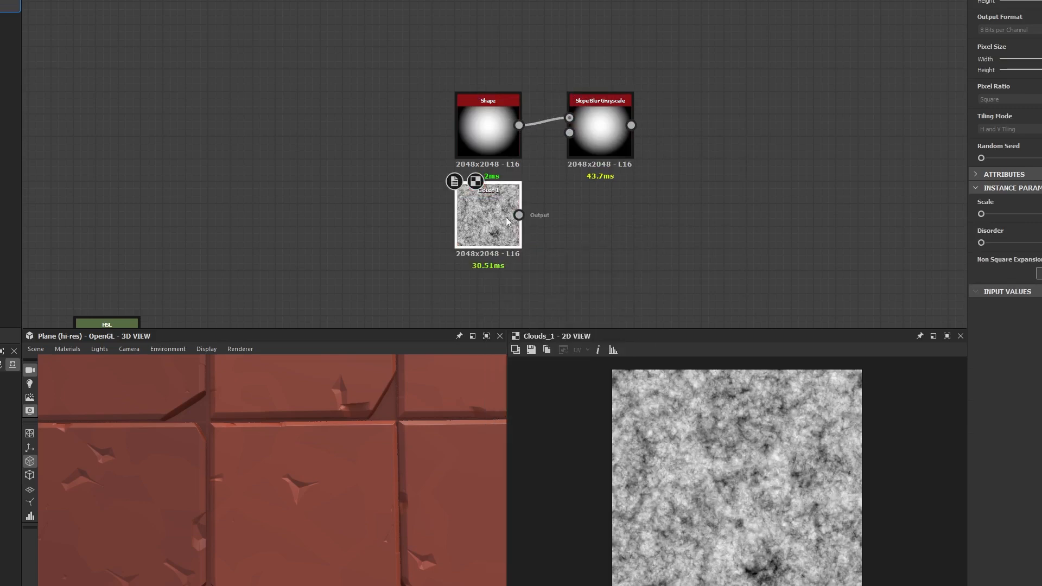
drag(519, 237, 569, 133)
double_click(600, 145)
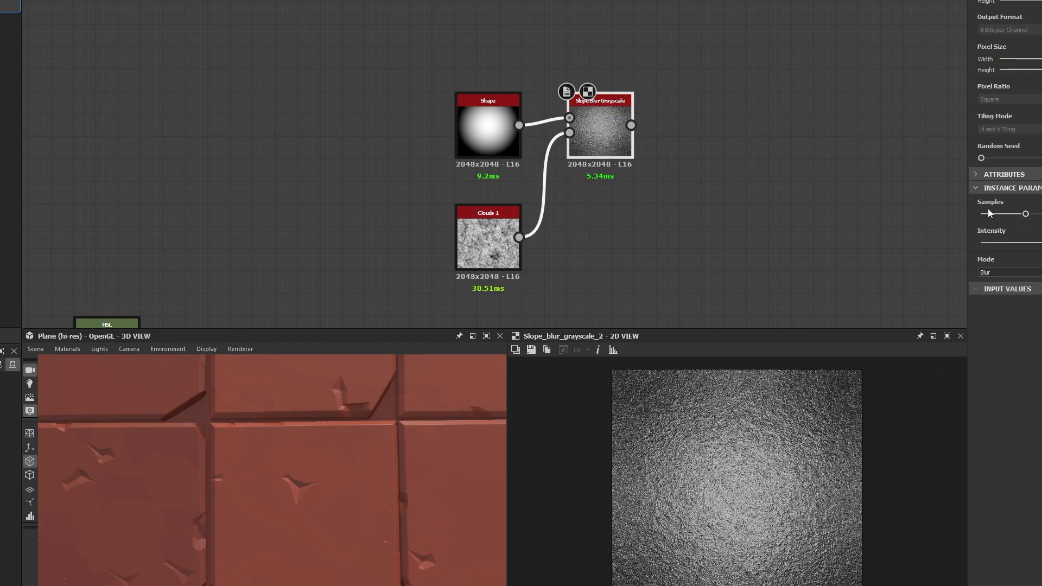
Raise Samples on the demo Slope Blur Grayscale, reduce Intensity to a low value, and inspect the blurred shape up close.
drag(1024, 213, 1039, 214)
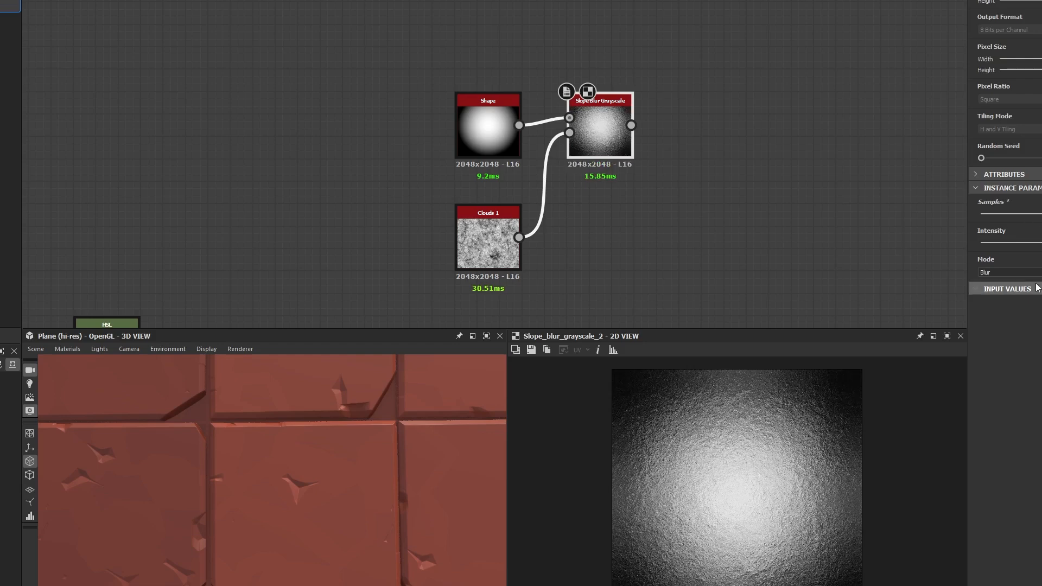
drag(1038, 243, 974, 244)
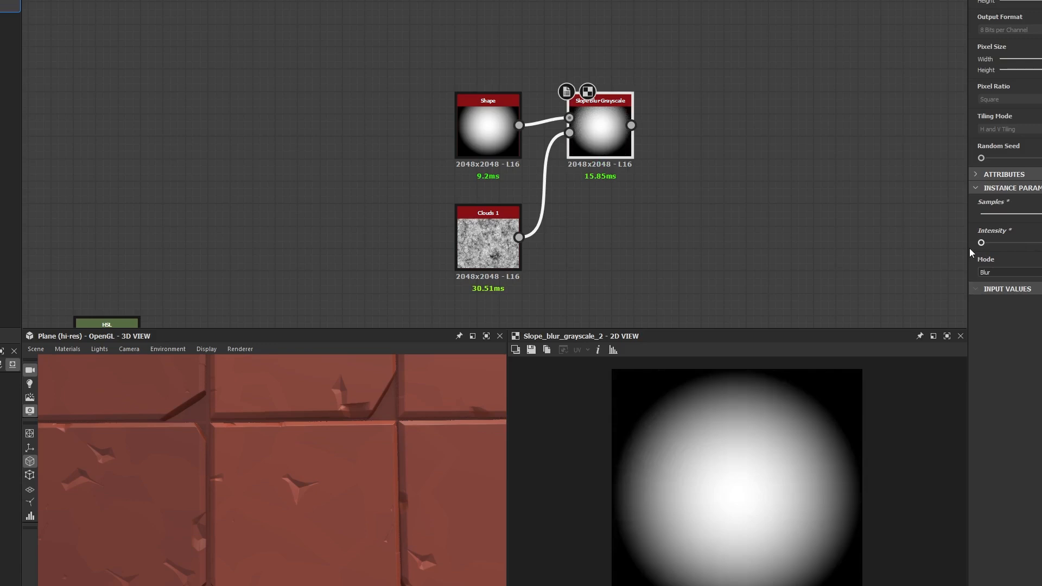
click(493, 139)
click(613, 150)
drag(981, 242, 998, 243)
scroll(667, 419, up, 3)
scroll(666, 419, up, 3)
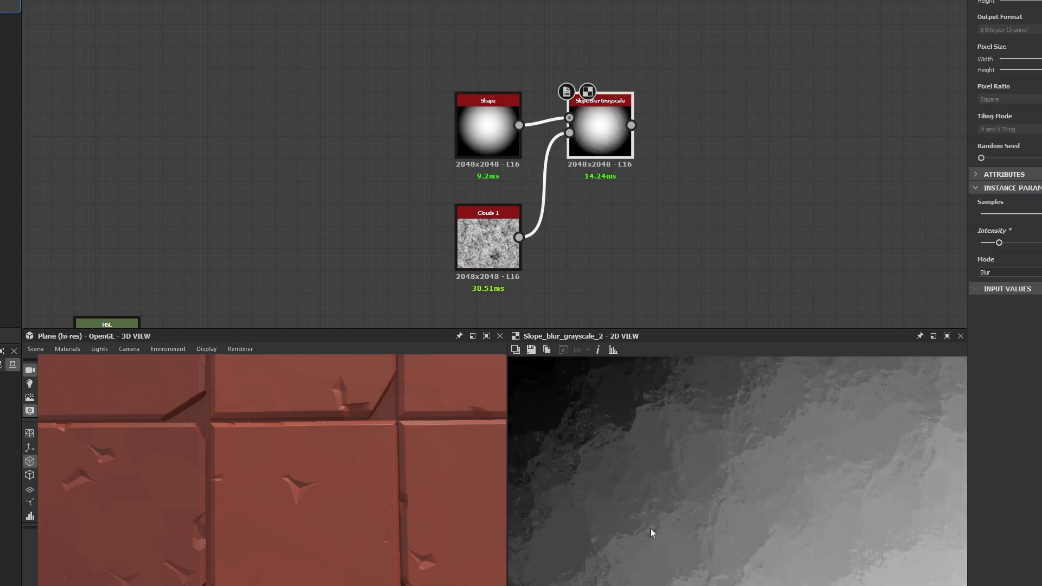
scroll(700, 459, down, 2)
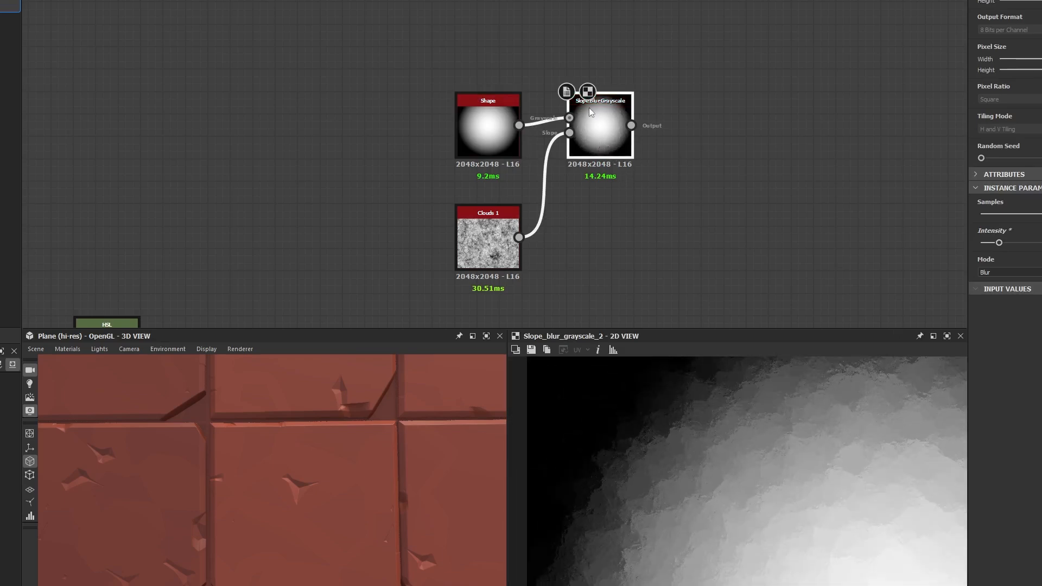
Compare the blurred shape at minimum Intensity with the plain Shape, and raise Intensity slightly above its earlier low setting.
scroll(593, 106, up, 5)
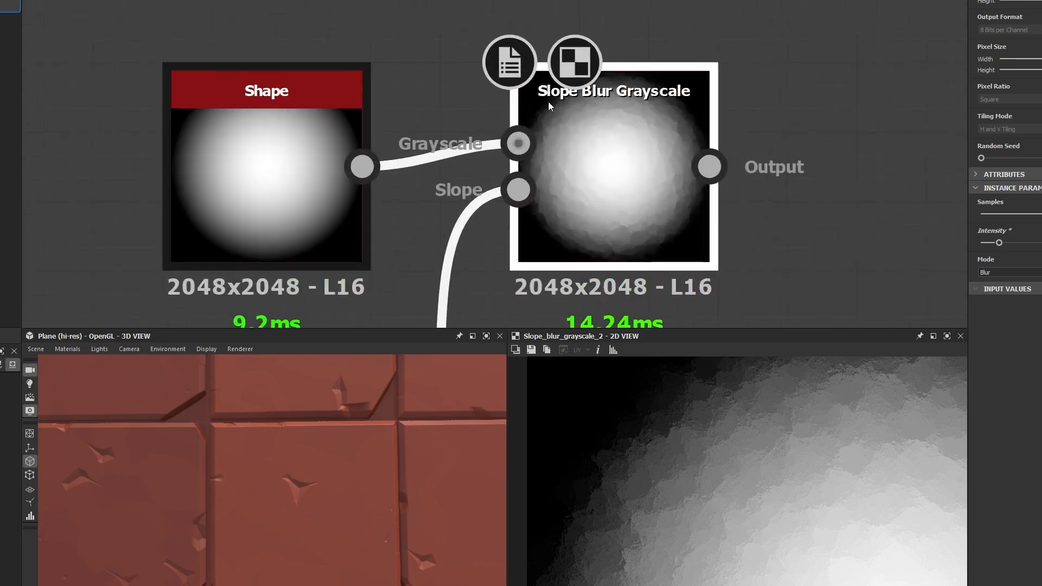
scroll(743, 431, down, 4)
drag(1000, 243, 980, 243)
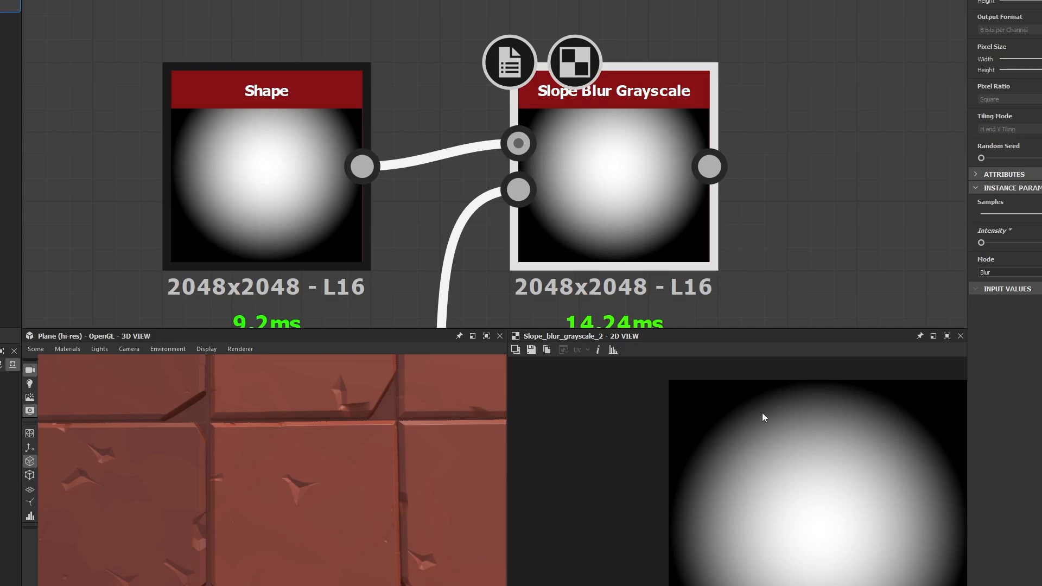
drag(981, 243, 1005, 248)
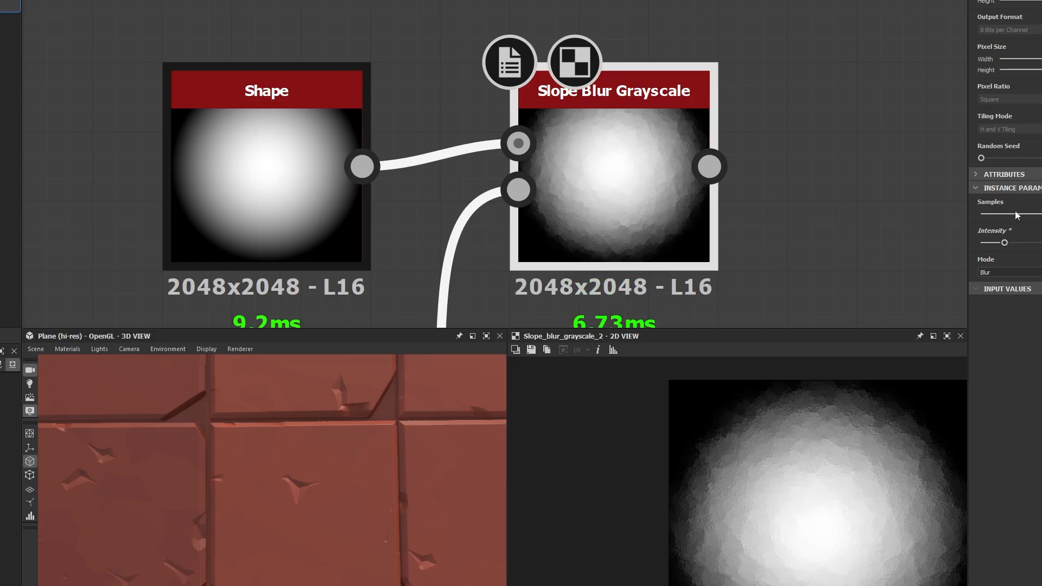
Try the Min mode on the demo Slope Blur Grayscale and return the Mode to Blur.
click(991, 273)
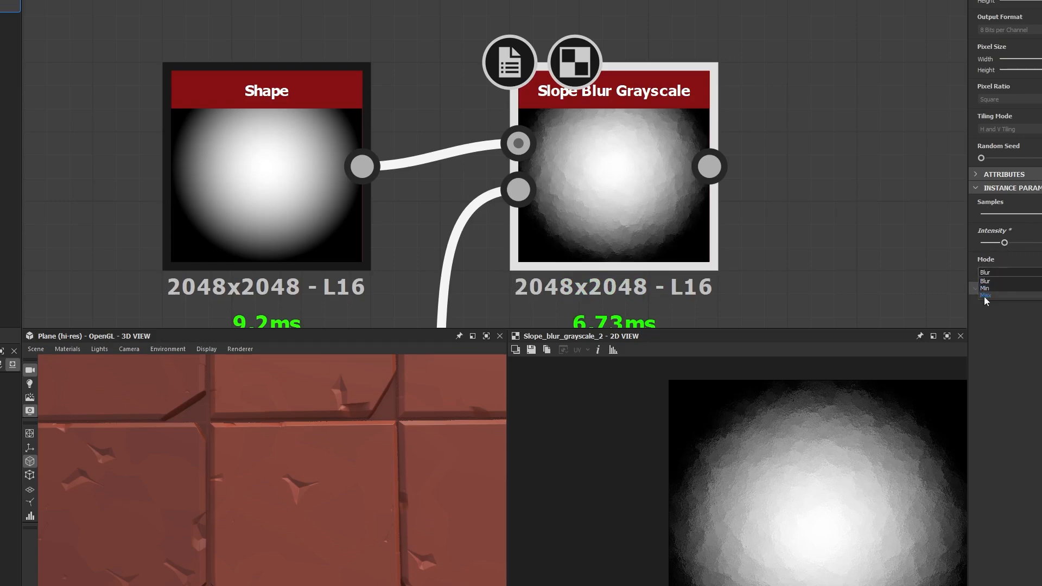
click(985, 288)
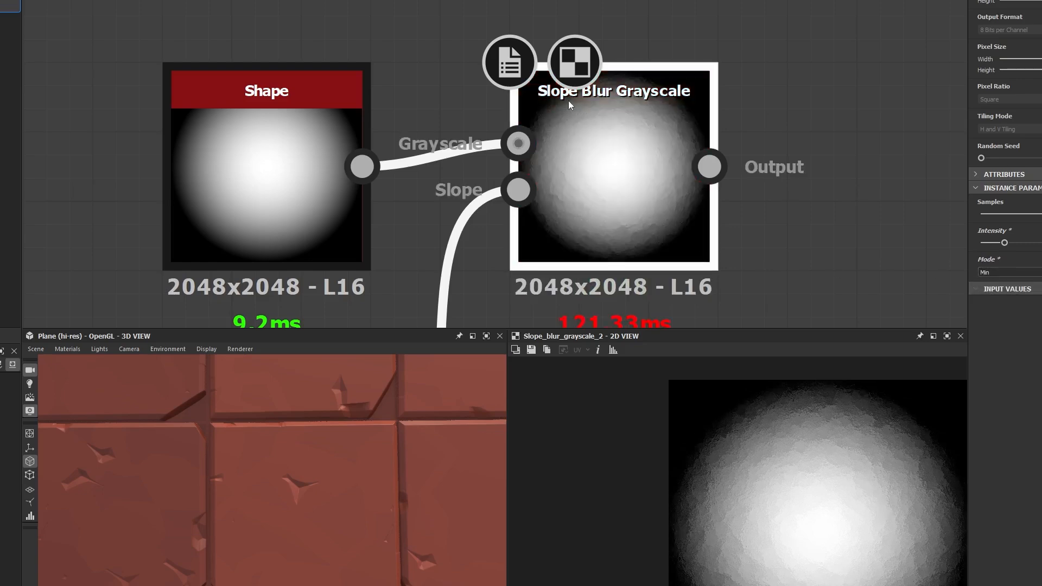
click(1002, 272)
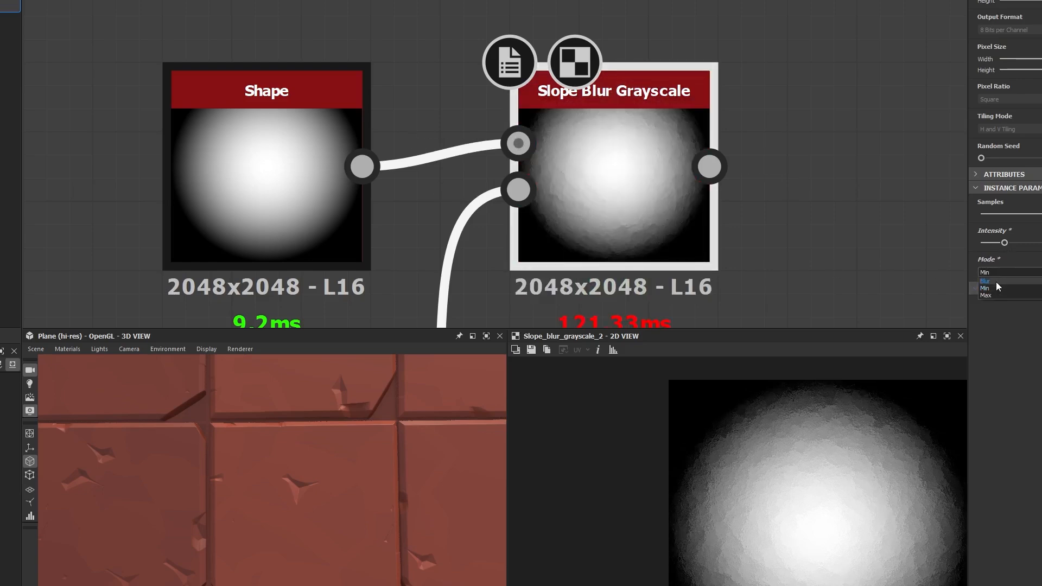
click(995, 281)
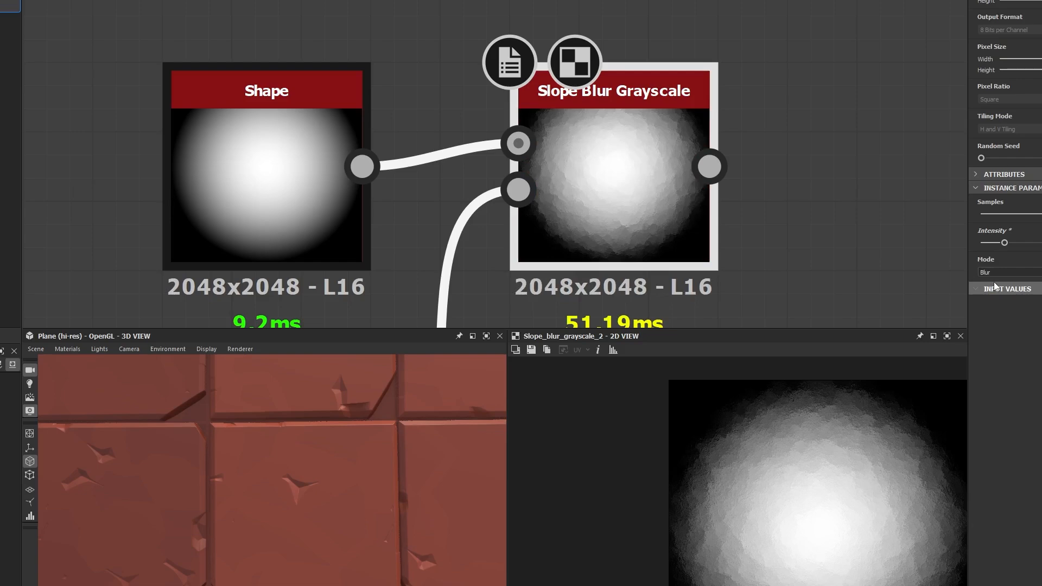
Insert a Levels node between the demo Shape and the Slope Blur Grayscale, spacing the nodes out to fit it.
scroll(812, 253, down, 4)
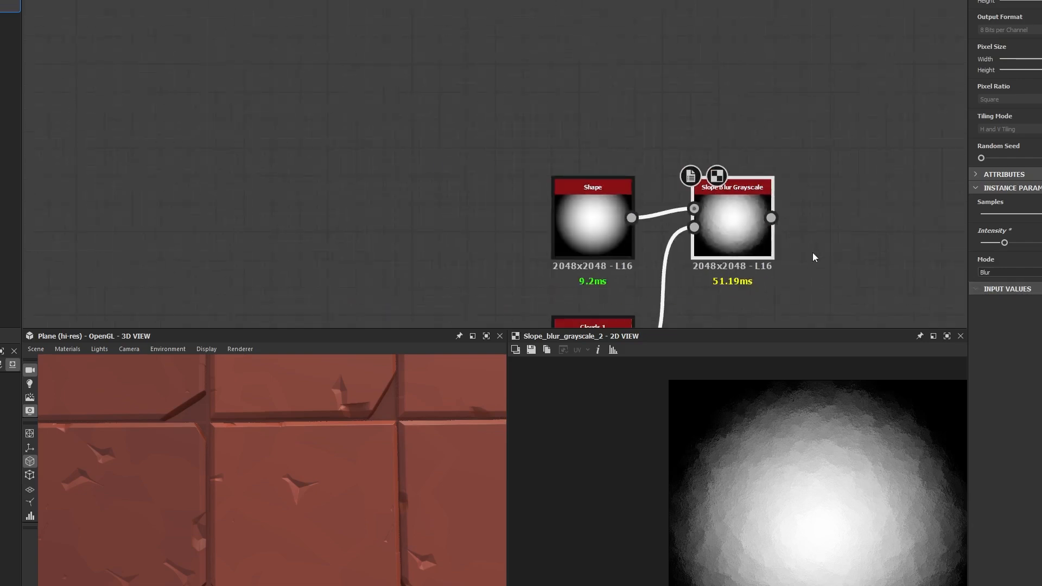
drag(608, 237, 479, 237)
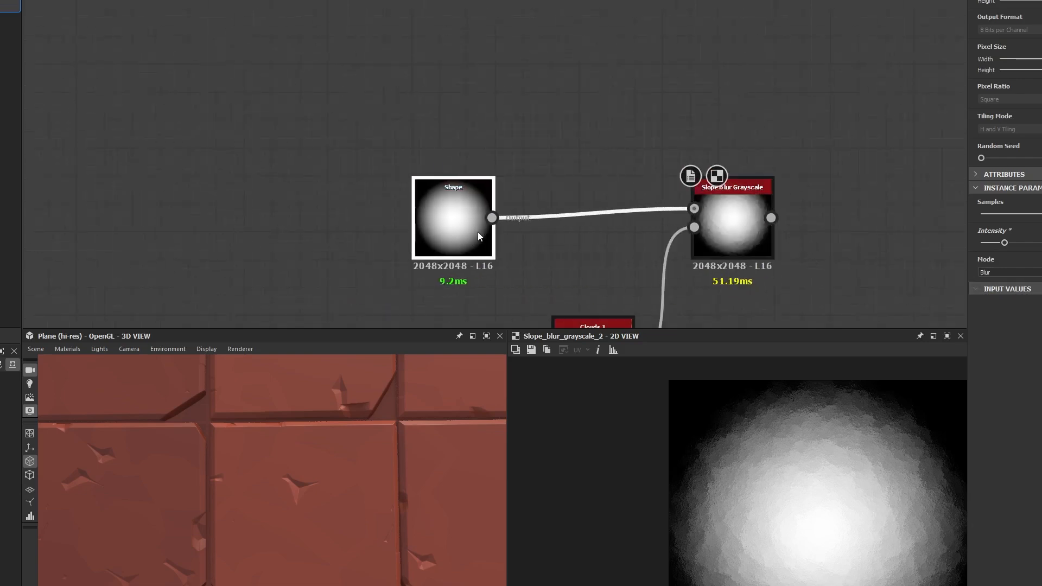
drag(573, 163, 574, 233)
key(space)
text(lev)
key(Return)
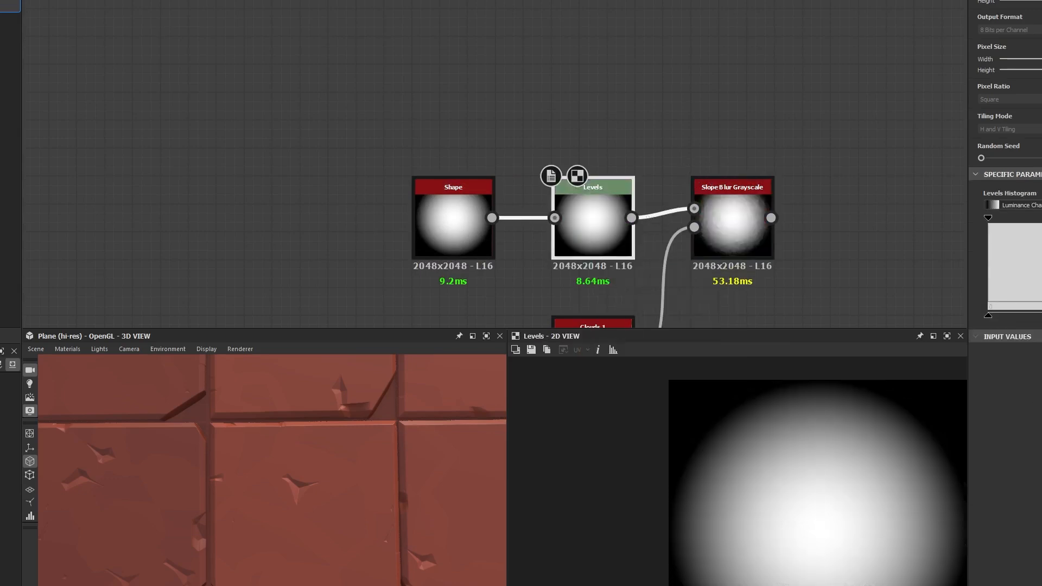
Lower the white input point of the demo Levels to tighten the shape's gradient, and inspect its soft edge.
drag(1039, 217, 1015, 217)
scroll(715, 437, up, 3)
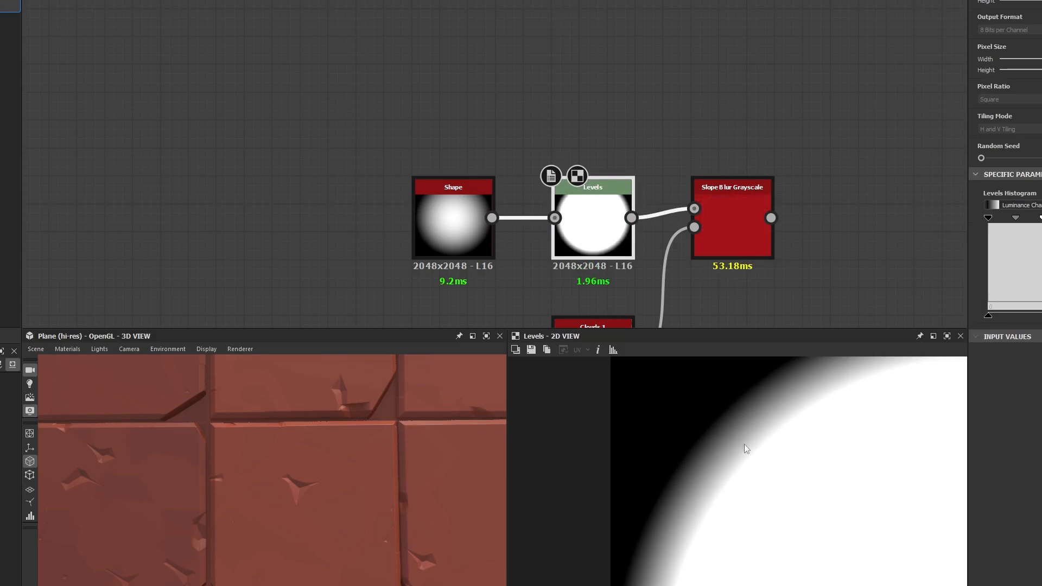
scroll(797, 465, down, 3)
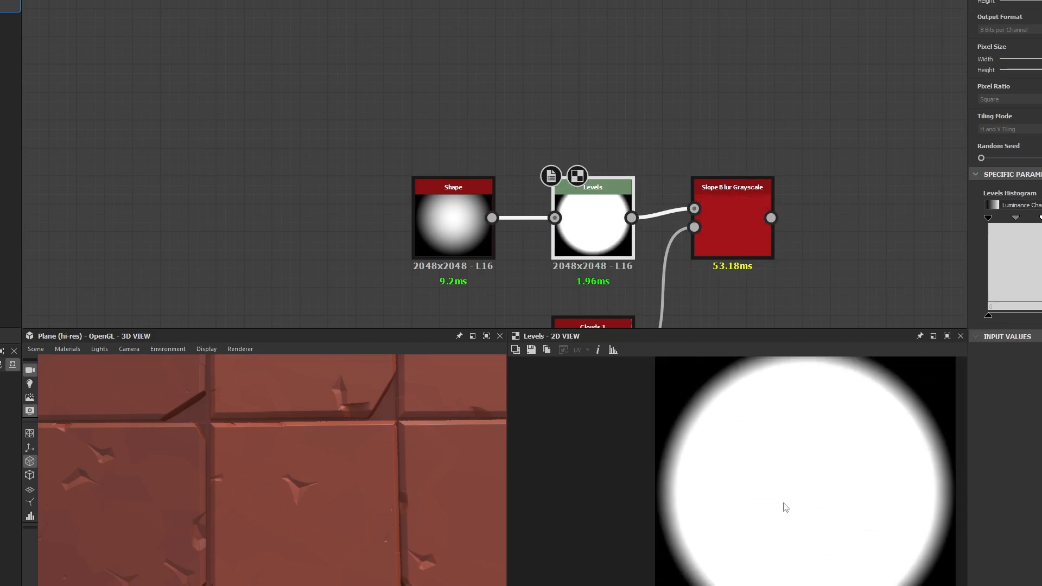
scroll(732, 456, up, 3)
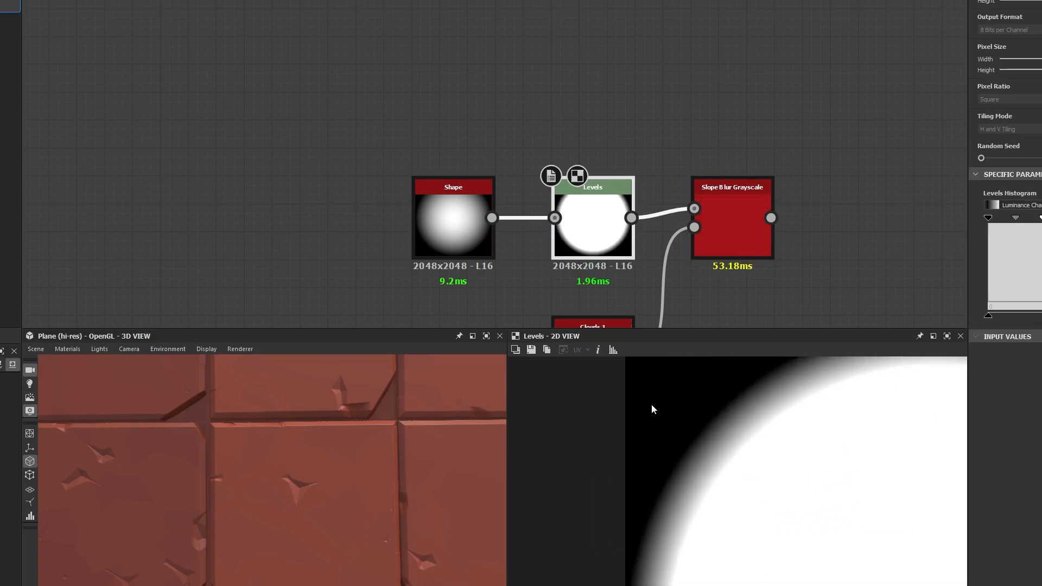
Compare the edges of the demo Slope Blur Grayscale result with the unblurred Levels output.
double_click(753, 249)
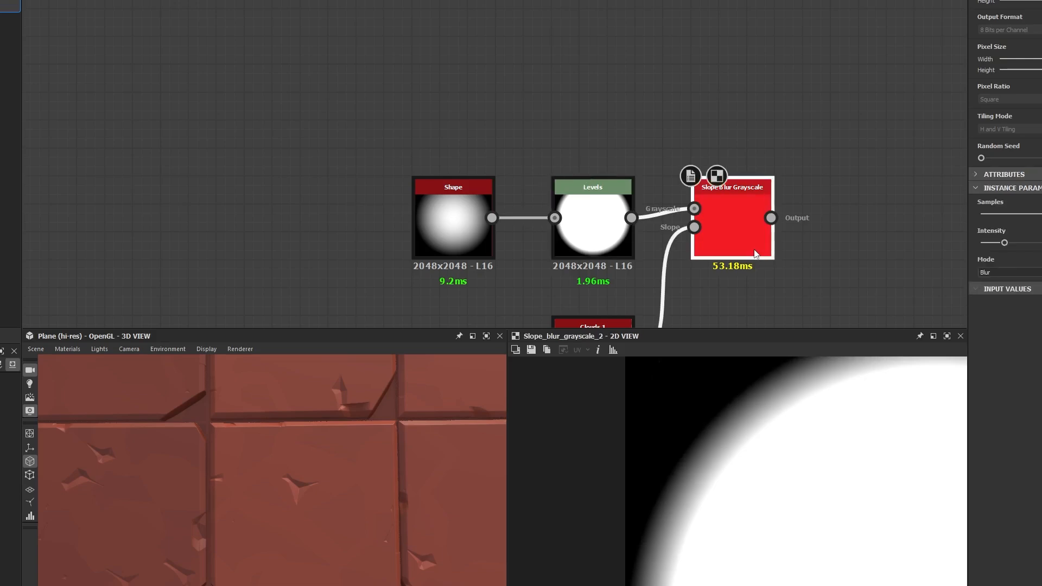
scroll(803, 468, down, 3)
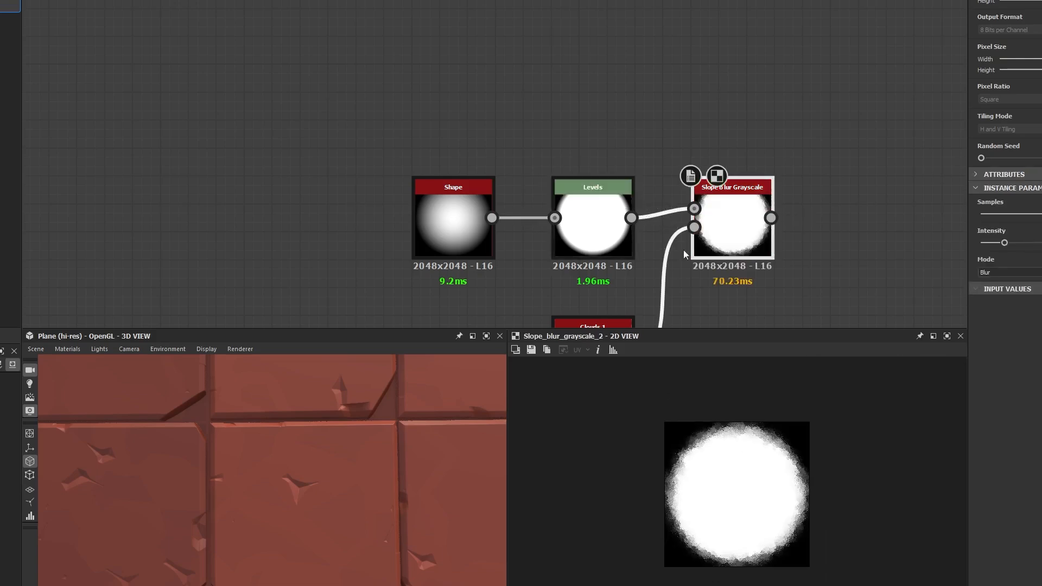
scroll(794, 508, up, 5)
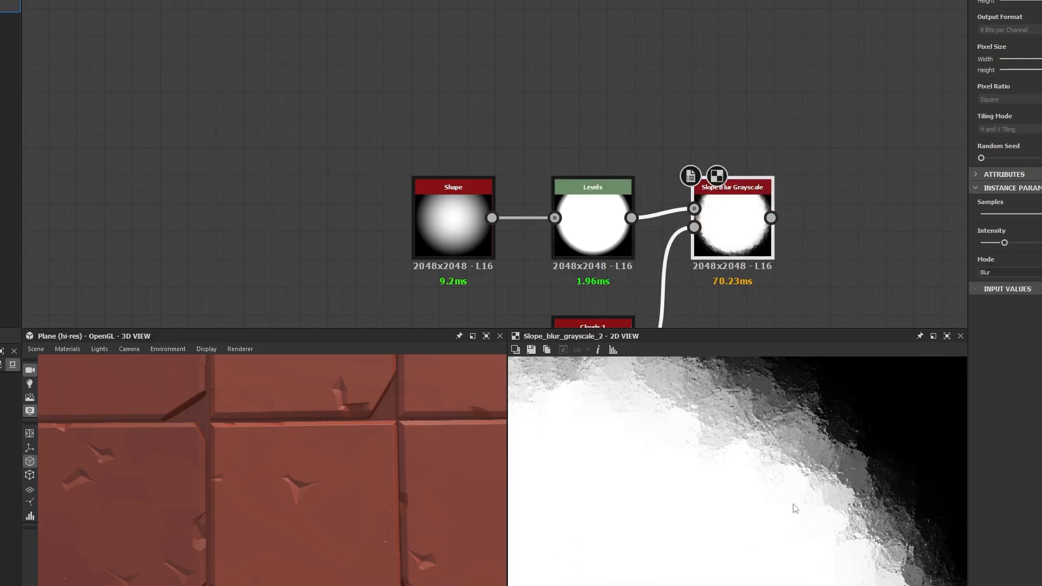
scroll(762, 474, down, 2)
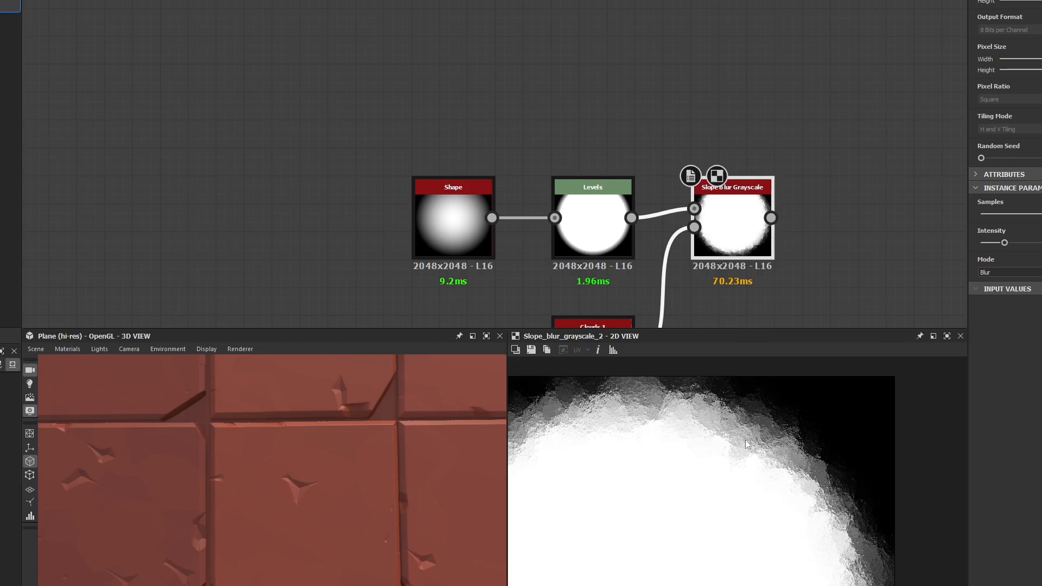
double_click(614, 231)
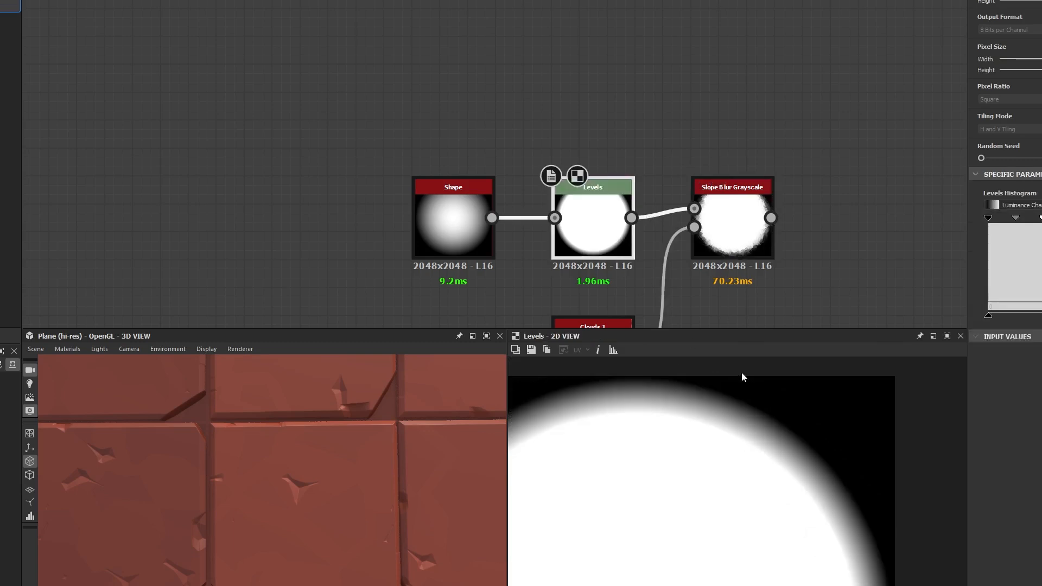
click(706, 224)
drag(577, 176, 551, 314)
double_click(732, 256)
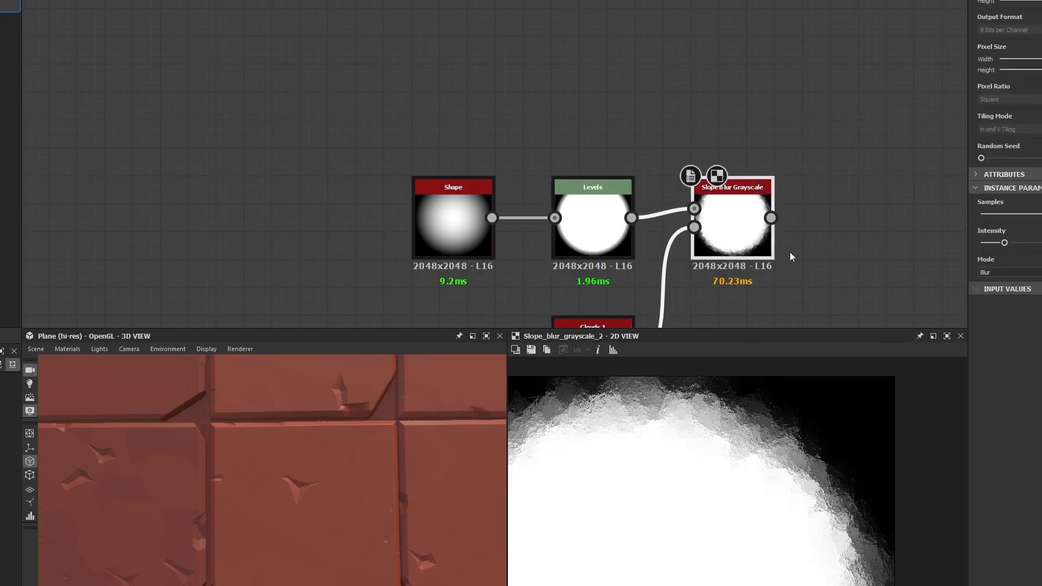
Try the Min and Max modes on the demo Slope Blur Grayscale, and return the Mode to Blur.
click(988, 272)
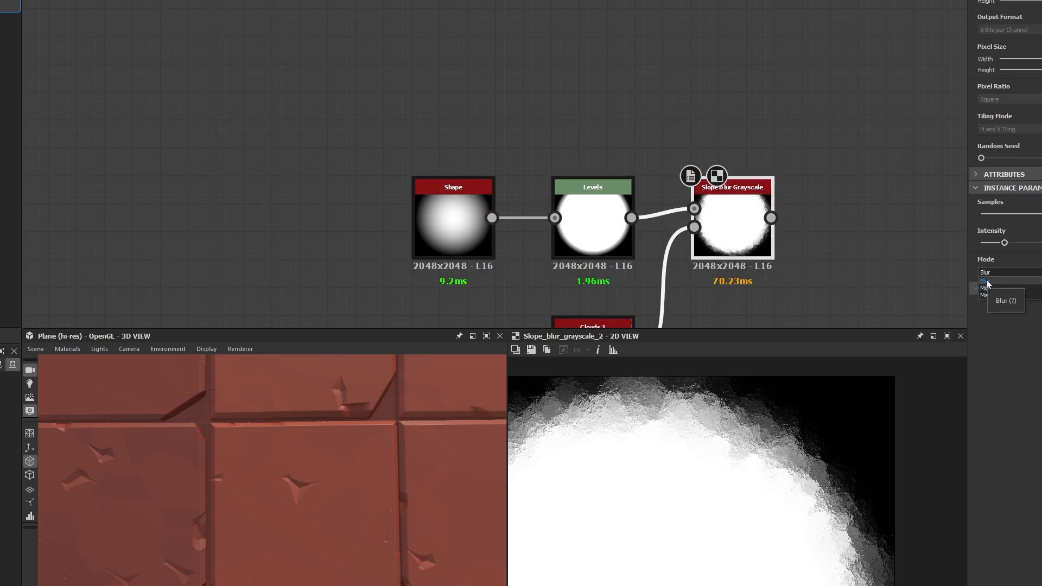
click(985, 288)
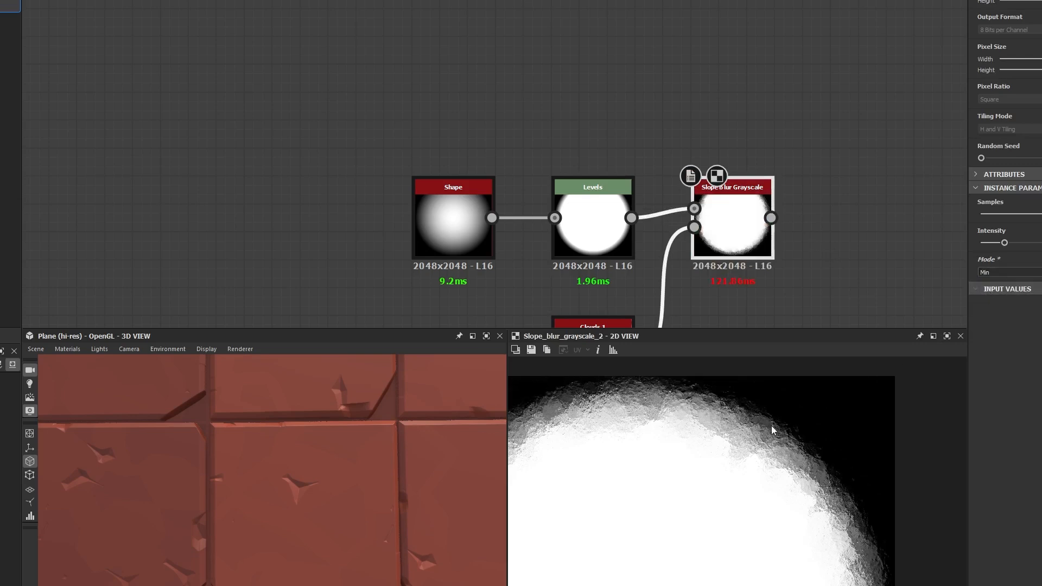
scroll(771, 426, up, 2)
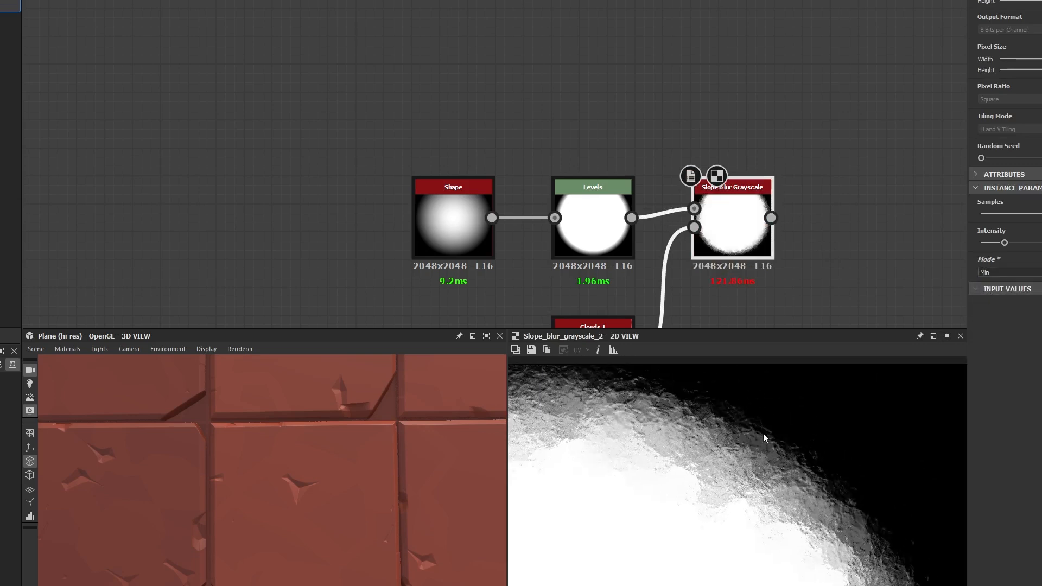
click(989, 273)
click(991, 297)
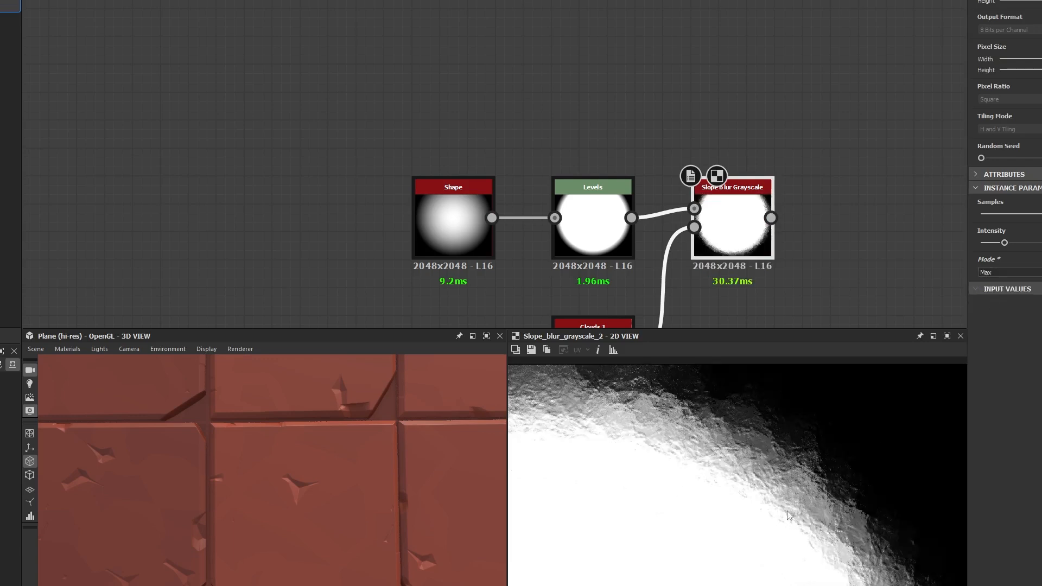
click(990, 272)
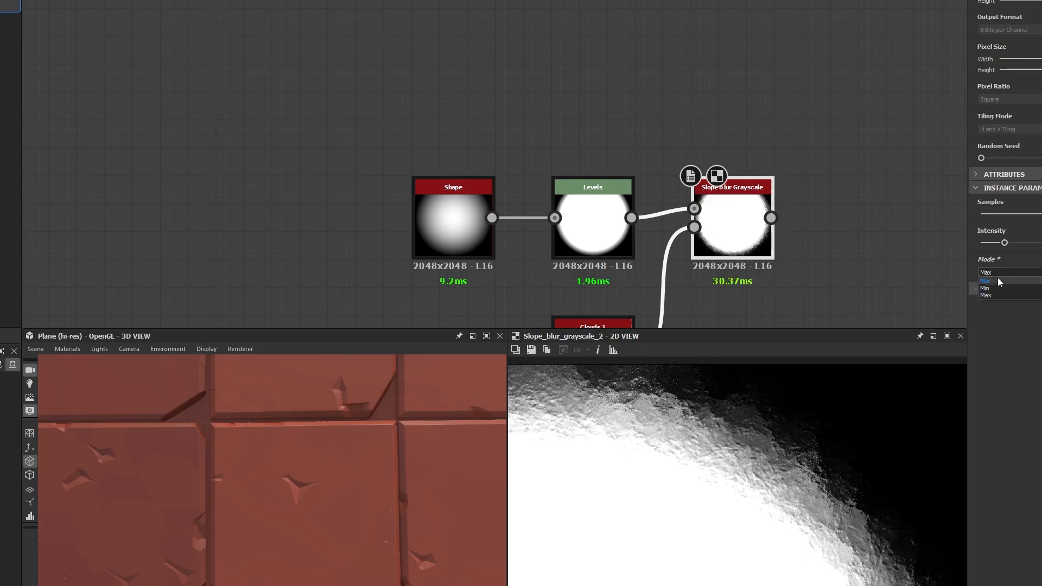
click(987, 281)
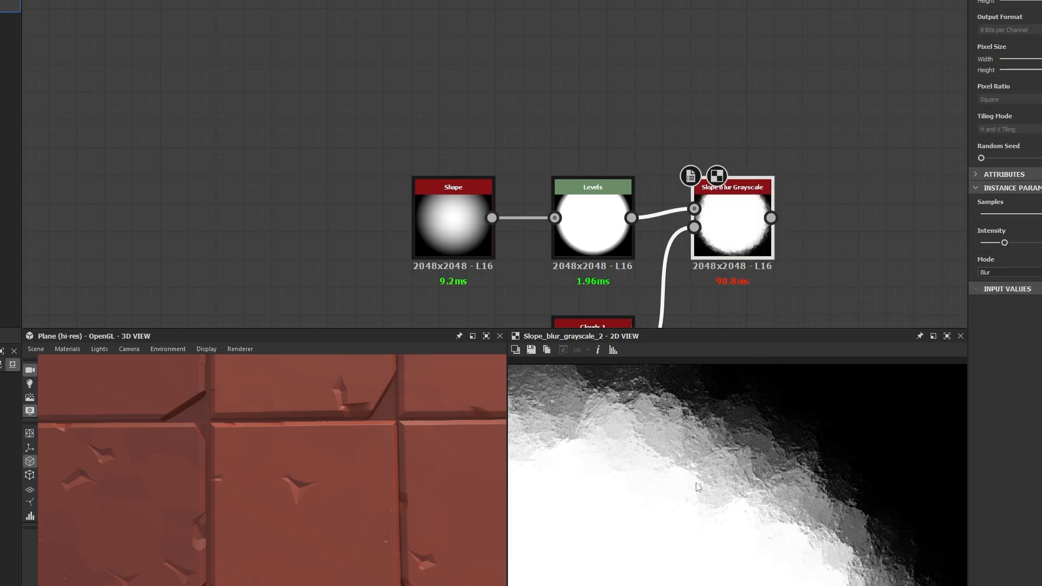
Switch the demo Slope Blur Grayscale between Min and Max, leave the Mode on Min, and inspect the shape's edge.
click(988, 273)
click(988, 289)
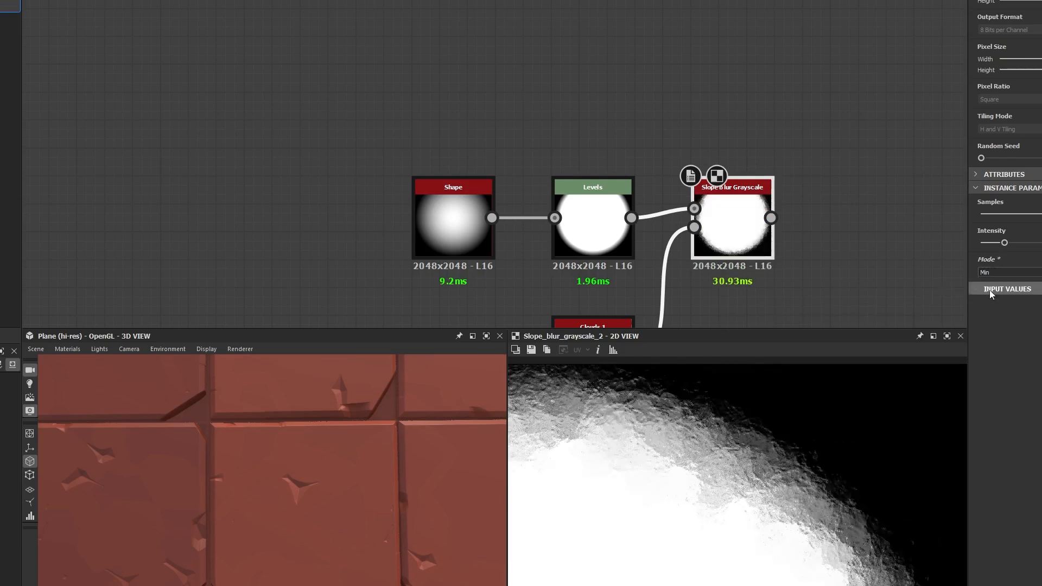
click(990, 273)
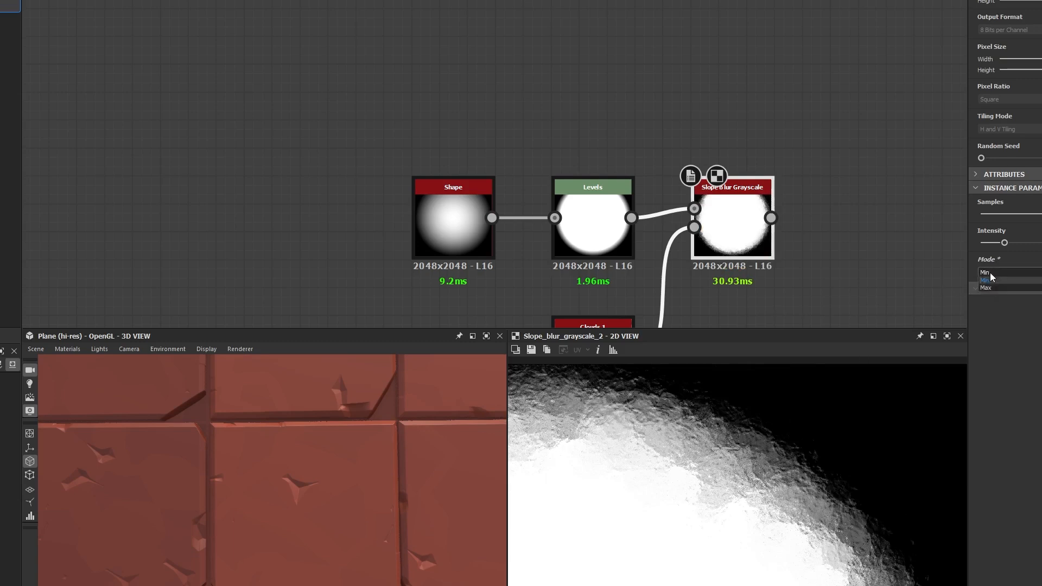
click(990, 297)
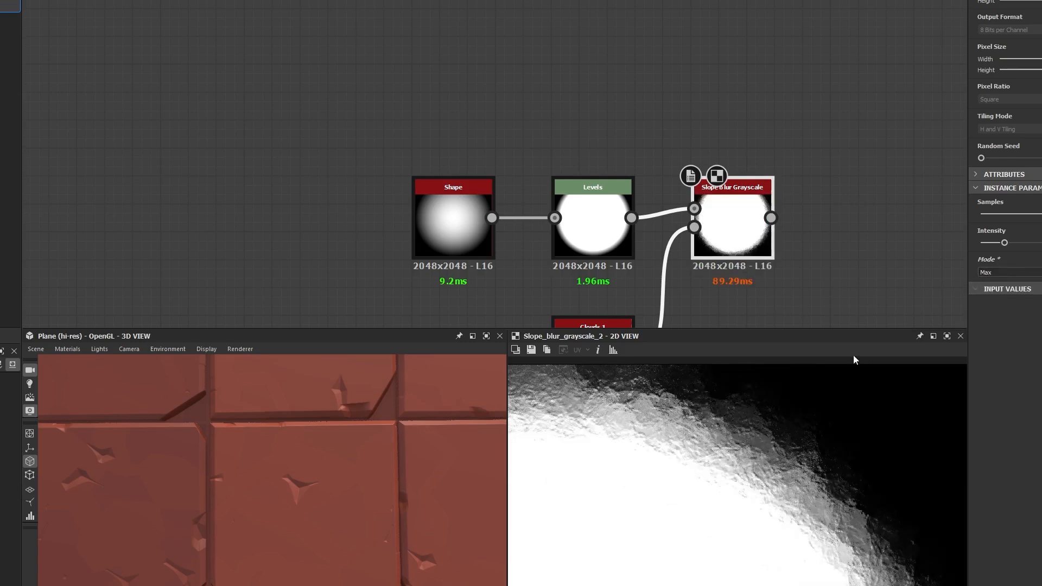
click(988, 272)
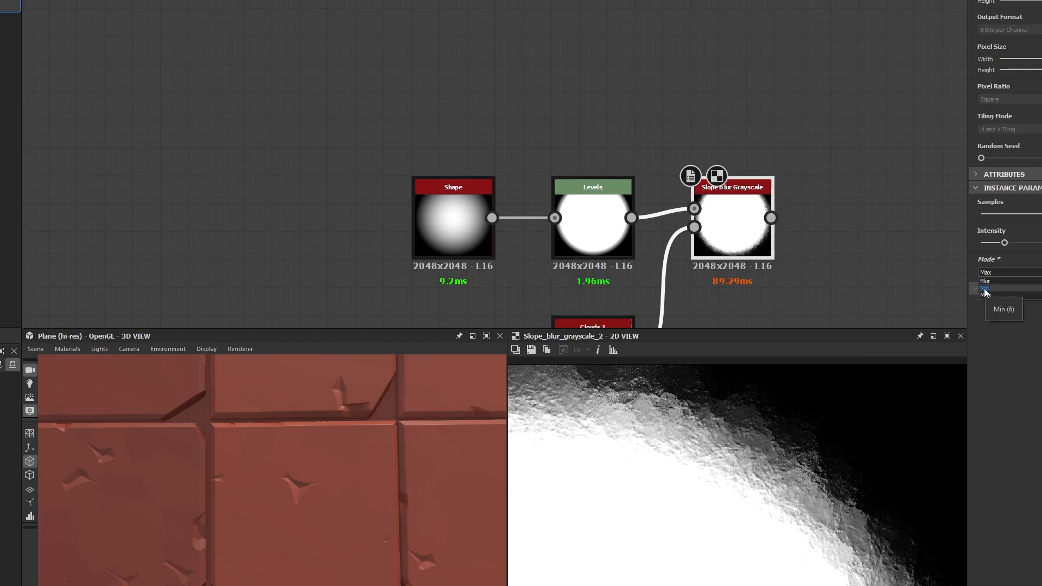
click(986, 293)
scroll(714, 484, down, 1)
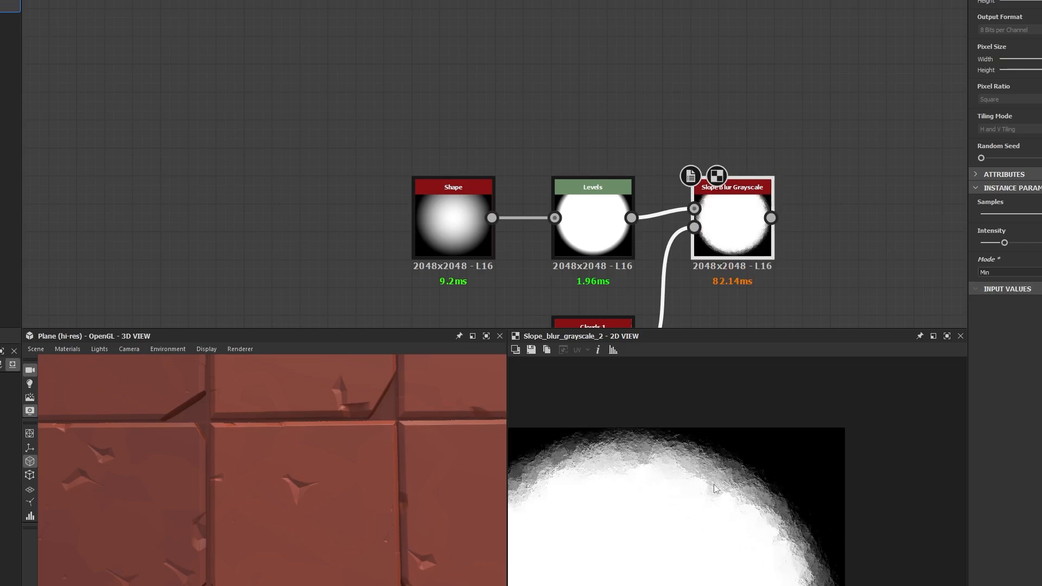
scroll(706, 494, down, 1)
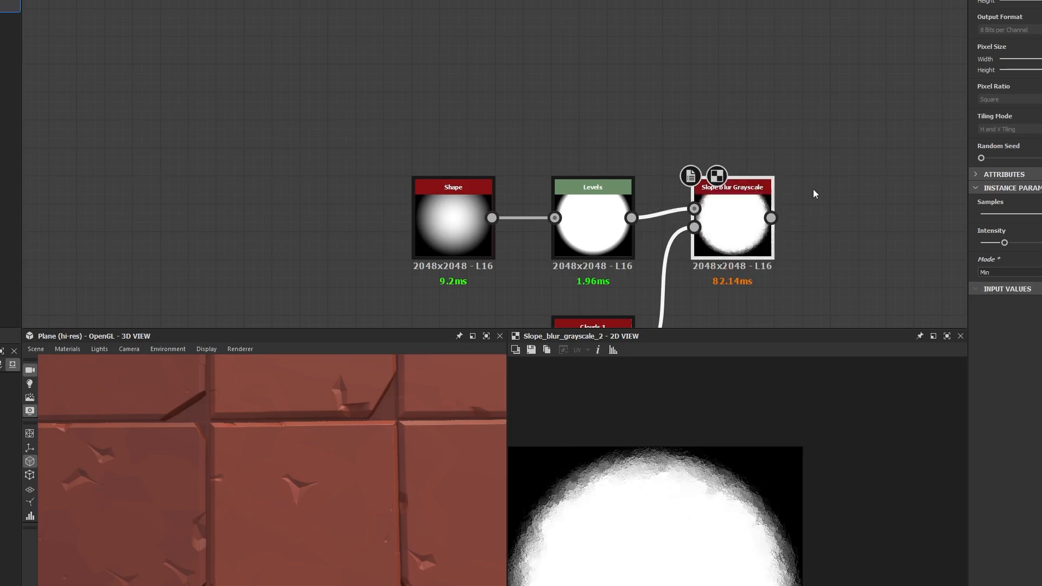
Preview the Slope Blur Grayscale in the tile graph, and delete the demo Shape, Levels, Clouds 1 and Slope Blur Grayscale nodes.
middle_drag(732, 218, 721, 3)
scroll(684, 217, down, 4)
middle_drag(682, 212, 684, 124)
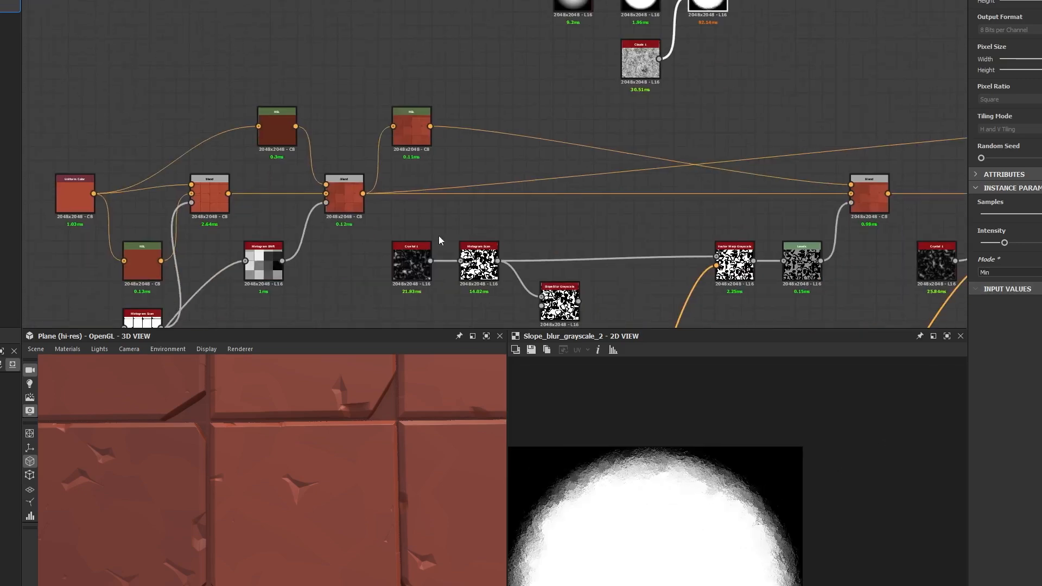
middle_drag(439, 237, 451, 163)
scroll(621, 256, up, 5)
double_click(527, 184)
scroll(537, 182, down, 4)
middle_drag(670, 22, 646, 148)
drag(743, 23, 509, 128)
key(Delete)
Add a Clouds 1 node below the Histogram Scan, connect it to the Slope Blur Grayscale's Slope input, and preview the blur.
middle_drag(491, 100, 696, 12)
middle_drag(532, 303, 738, 176)
middle_drag(784, 247, 599, 265)
scroll(599, 266, up, 2)
scroll(599, 266, up, 1)
key(space)
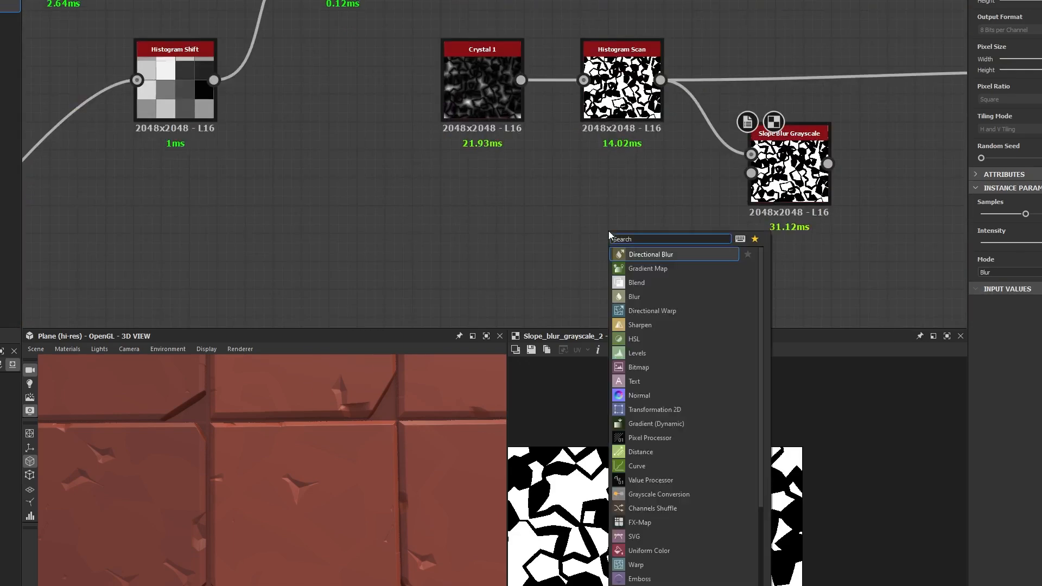
text(clou)
key(Return)
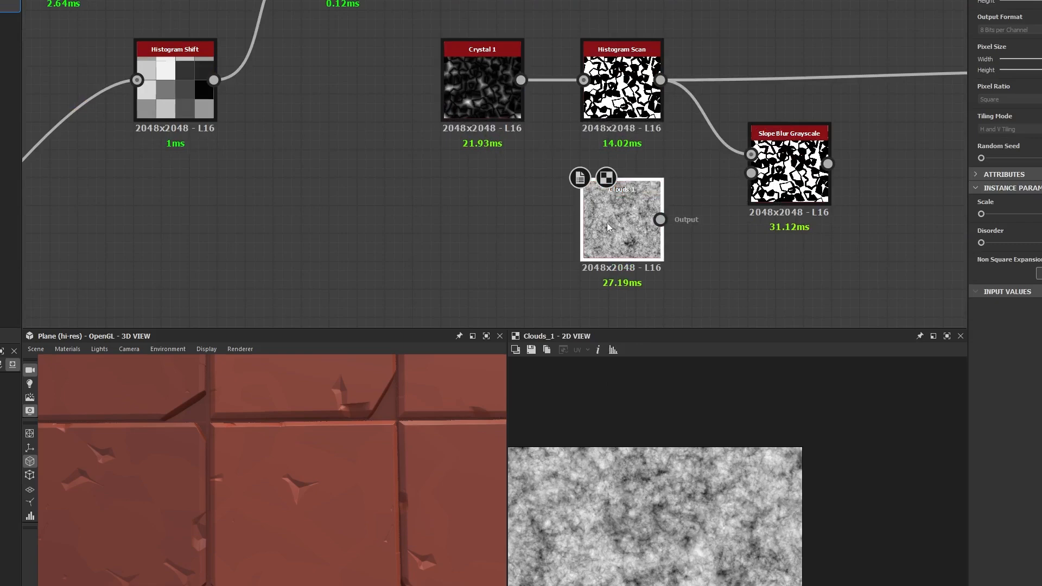
drag(607, 223, 786, 174)
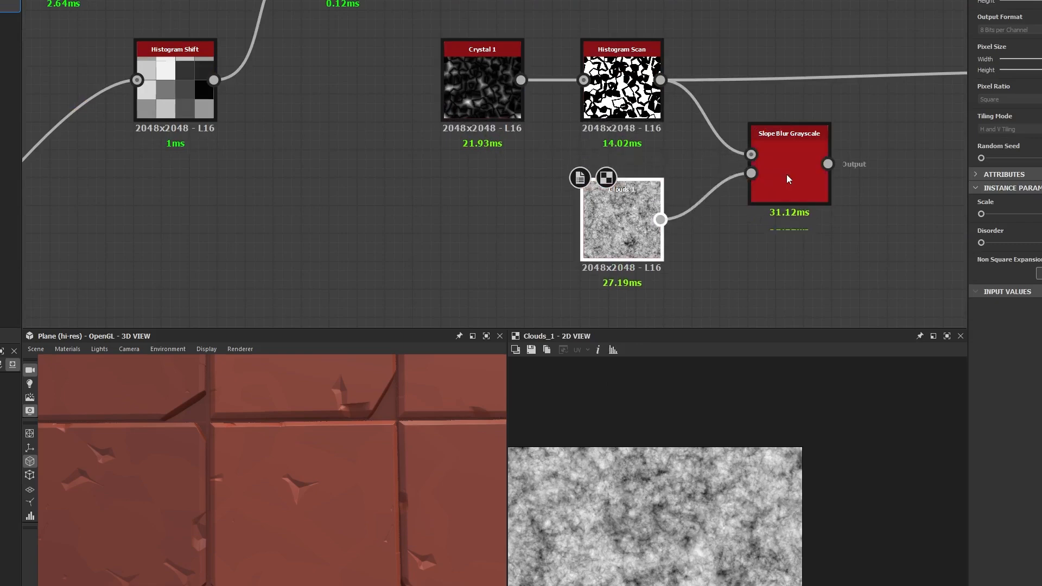
double_click(786, 174)
Raise Samples on the crystal mask's Slope Blur Grayscale and reduce its Intensity to a low value.
middle_drag(583, 558, 680, 442)
scroll(683, 471, down, 2)
key(f)
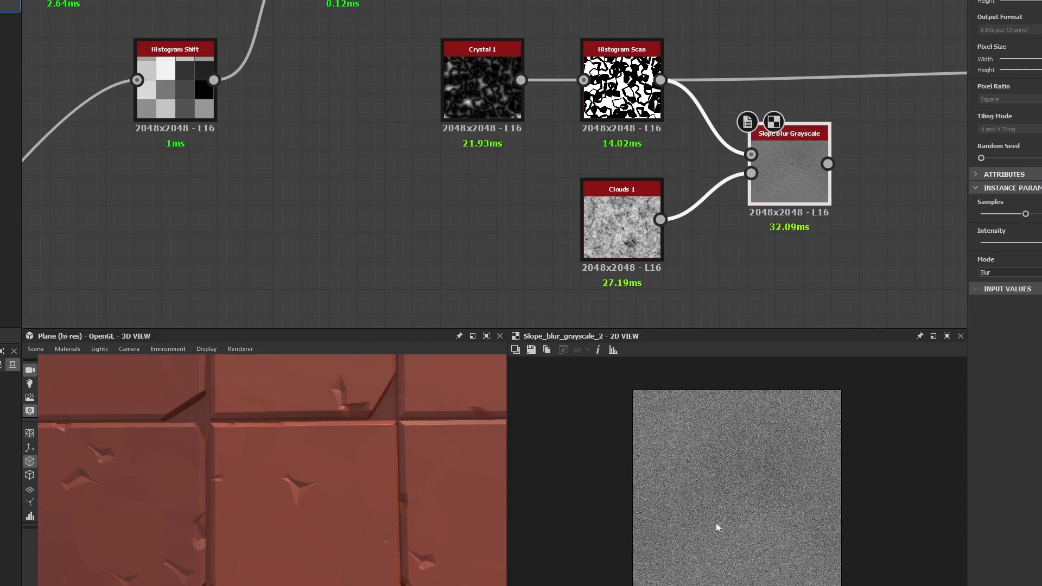
scroll(716, 526, up, 1)
drag(1025, 215, 1017, 255)
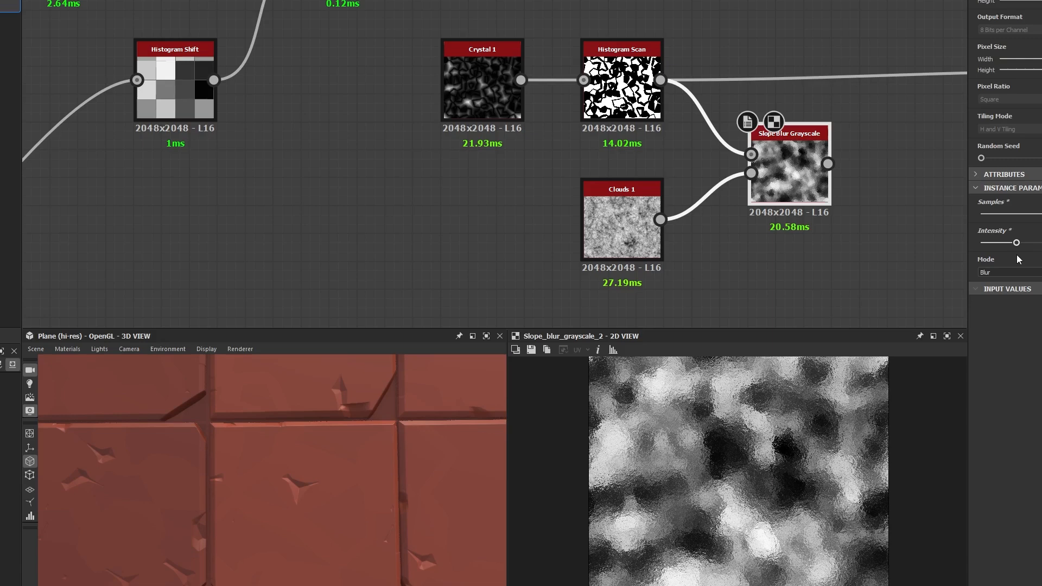
drag(1017, 255, 999, 255)
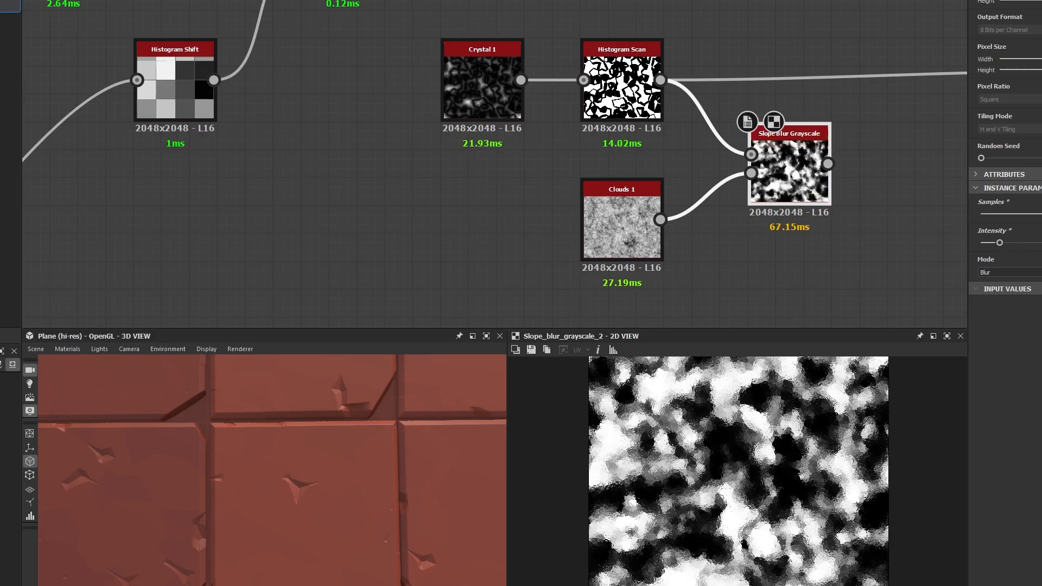
Set the crystal mask's Slope Blur Grayscale Mode to Min, and compare its result with the Histogram Scan up close.
click(999, 272)
click(998, 287)
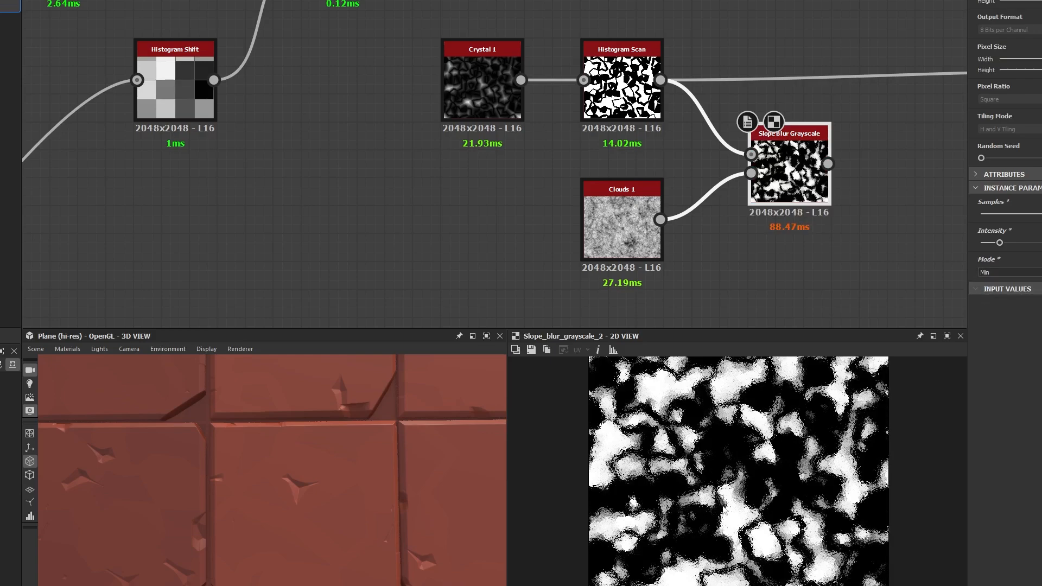
scroll(678, 444, up, 5)
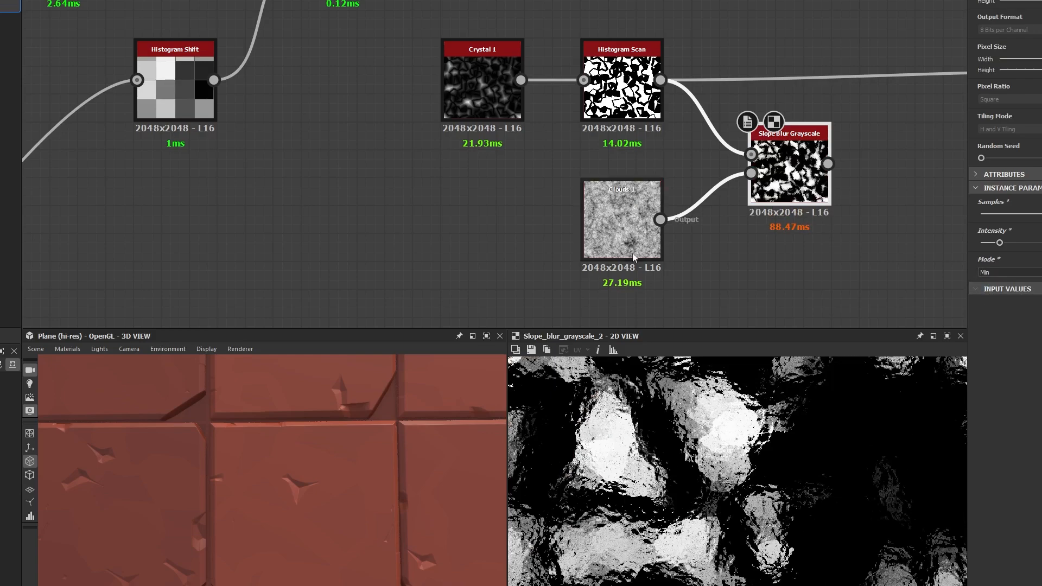
double_click(624, 87)
double_click(789, 171)
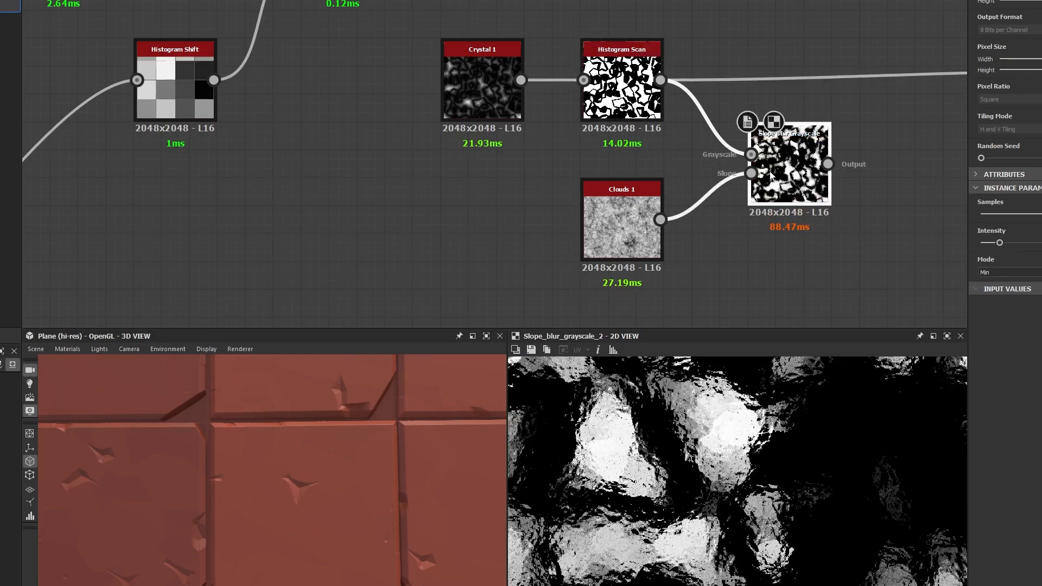
Connect the crystal mask's Slope Blur Grayscale output to the Vector Warp Grayscale input, and check the tile surface up close.
scroll(862, 168, down, 3)
middle_drag(862, 169, 497, 195)
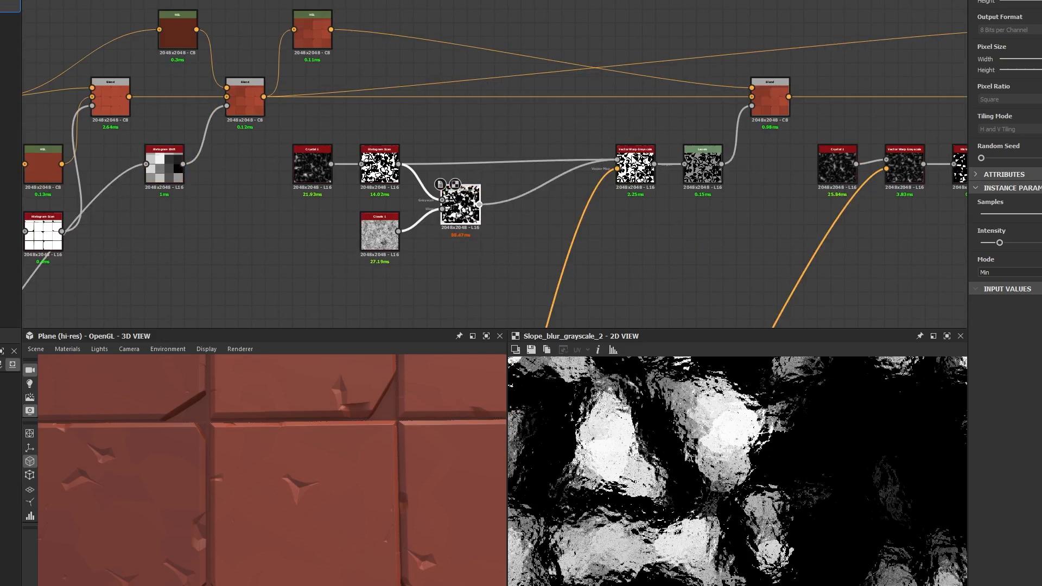
scroll(276, 552, up, 8)
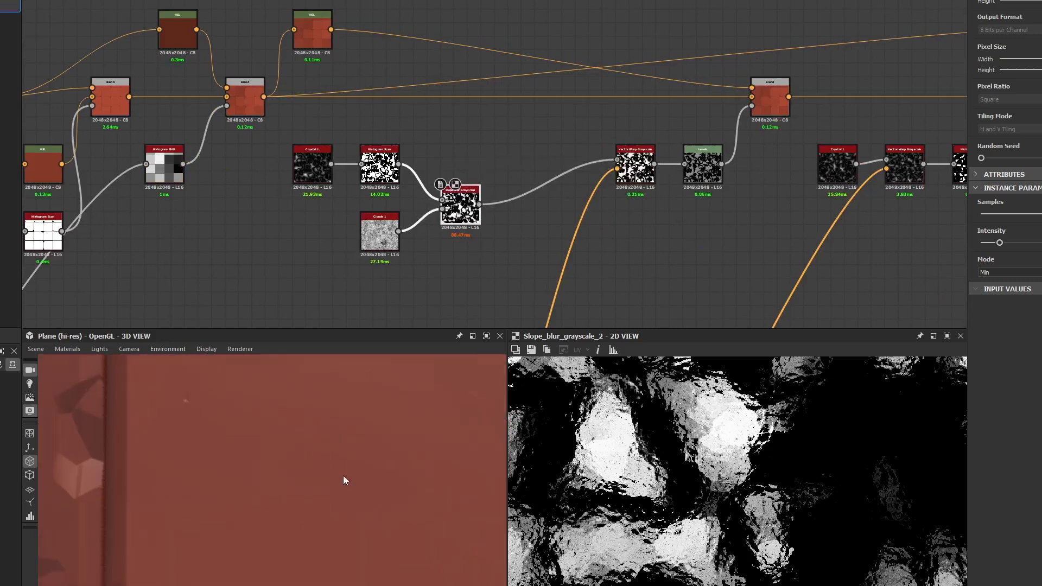
middle_drag(755, 194, 709, 197)
Restore full contrast in the crystal mask's Levels, then lower the Lightness of the HSL node feeding that blend and inspect the darker patches.
click(656, 169)
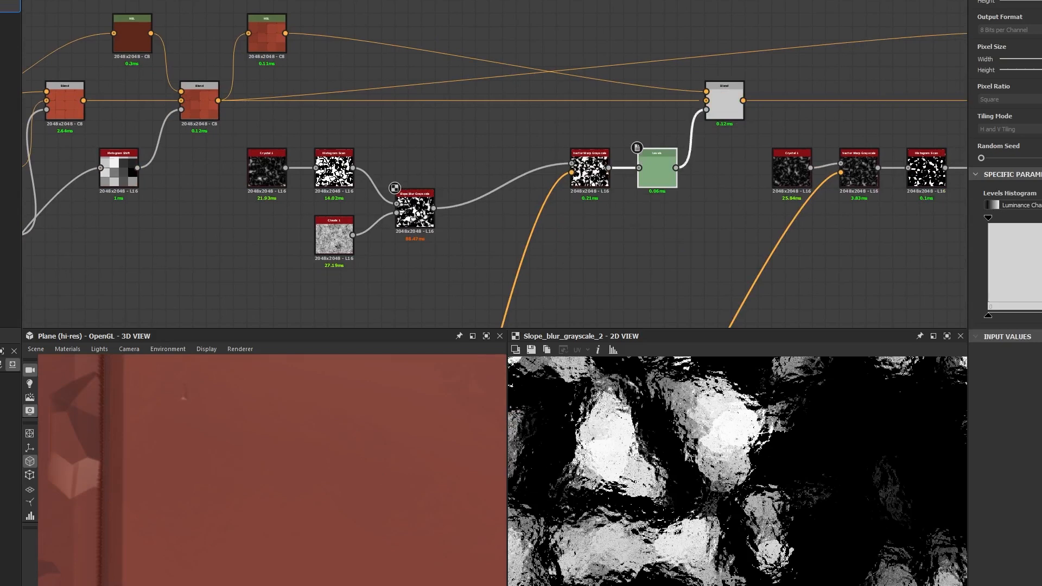
click(285, 47)
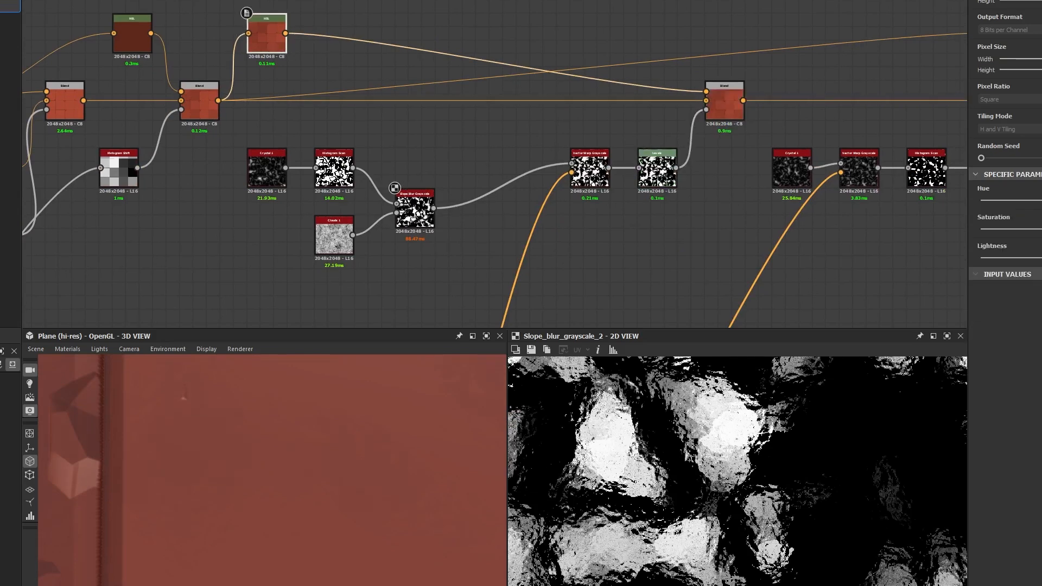
drag(1041, 257, 1039, 257)
double_click(275, 43)
scroll(348, 470, down, 5)
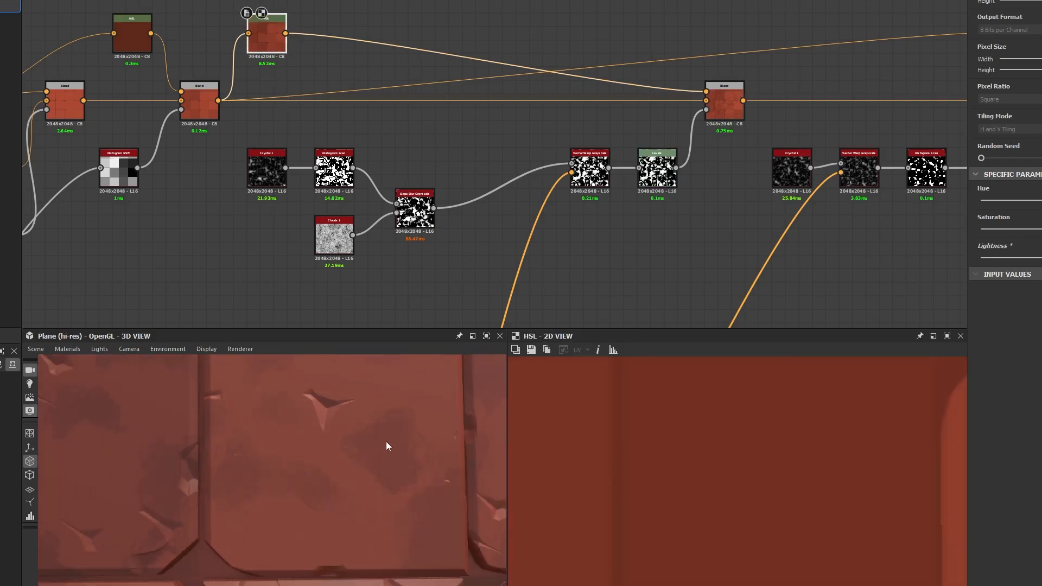
scroll(380, 443, up, 4)
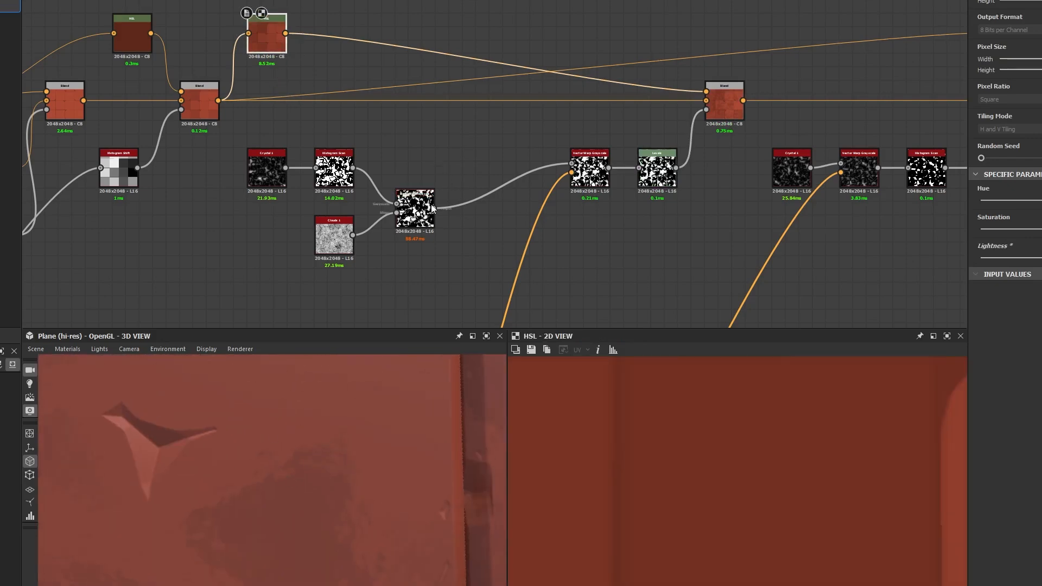
Add a Blur HQ Grayscale node between Clouds 1 and the Slope input of the crystal mask's Slope Blur Grayscale.
double_click(414, 212)
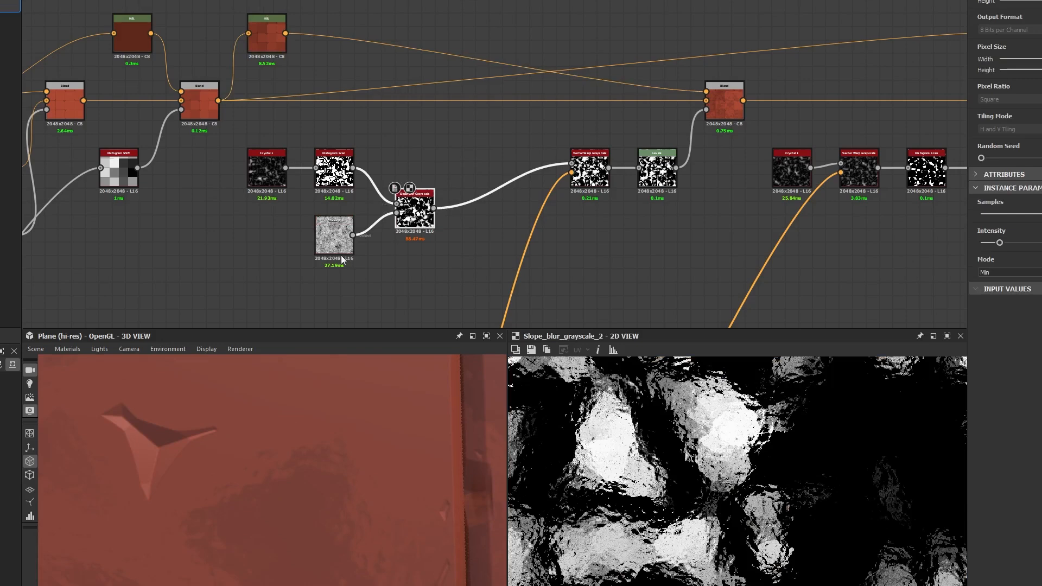
scroll(346, 252, up, 3)
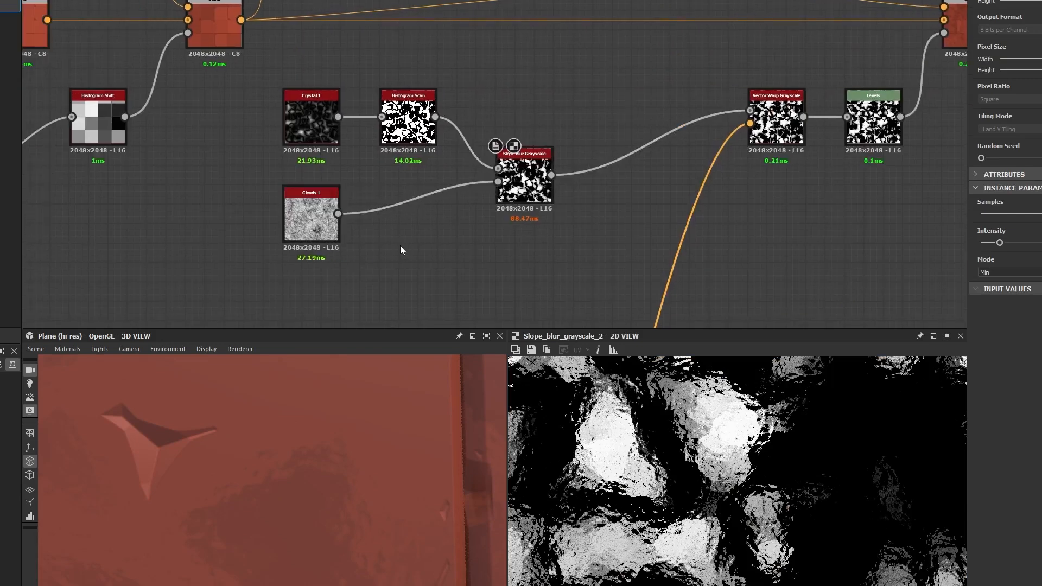
double_click(318, 242)
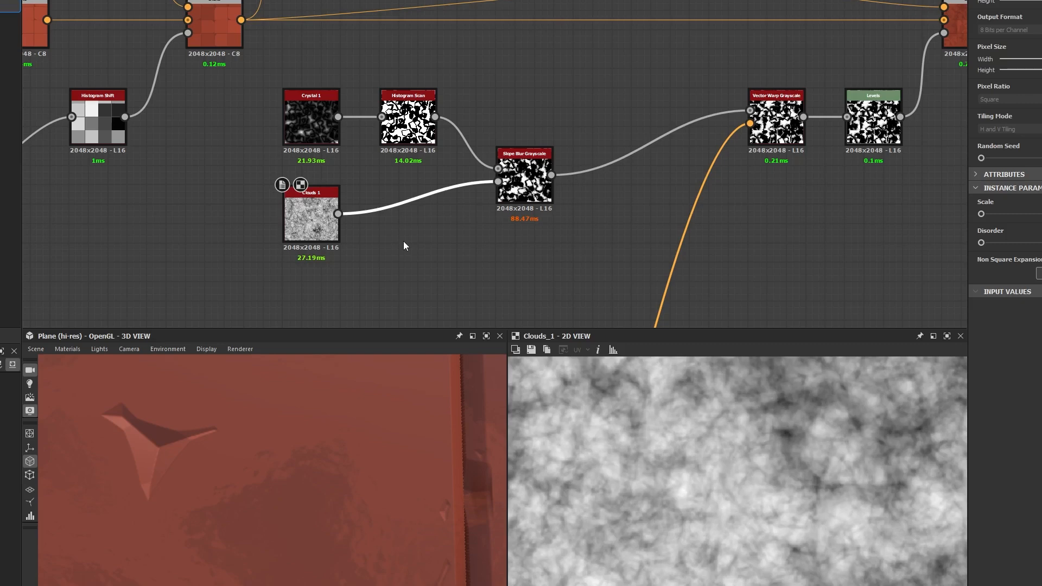
key(space)
text(blur)
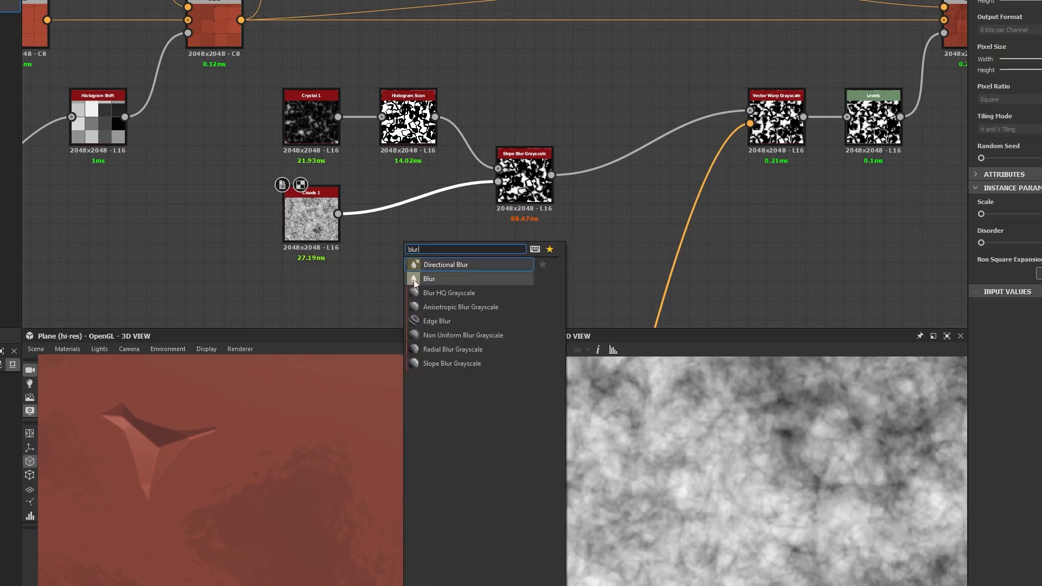
click(453, 297)
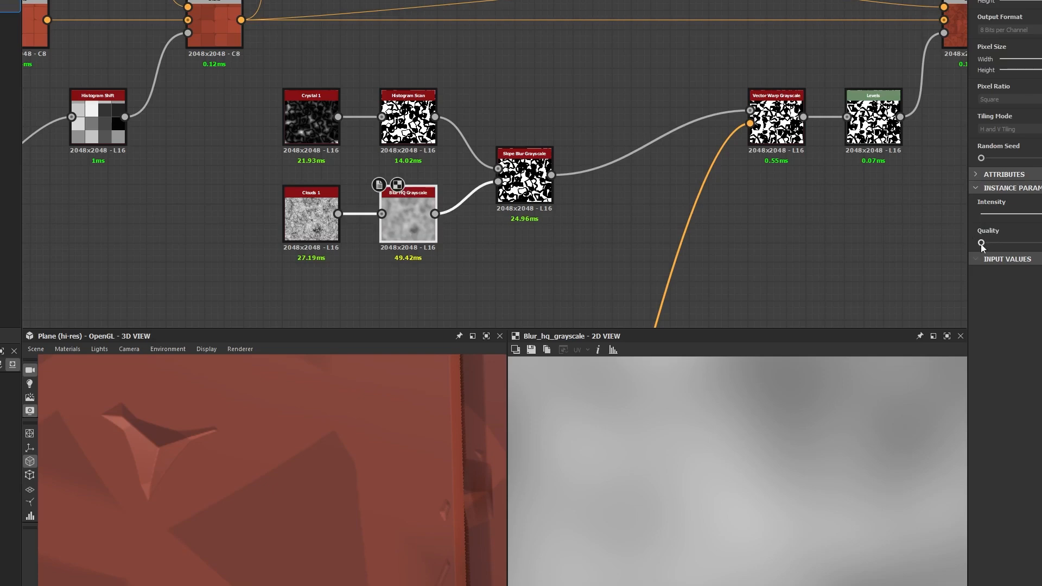
Raise the Blur HQ Grayscale's Quality to the maximum and inspect the blurred clouds.
drag(981, 243, 1031, 243)
mouse_move(1041, 242)
mouse_down()
mouse_move(1006, 252)
mouse_move(1041, 243)
mouse_up()
scroll(435, 213, up, 3)
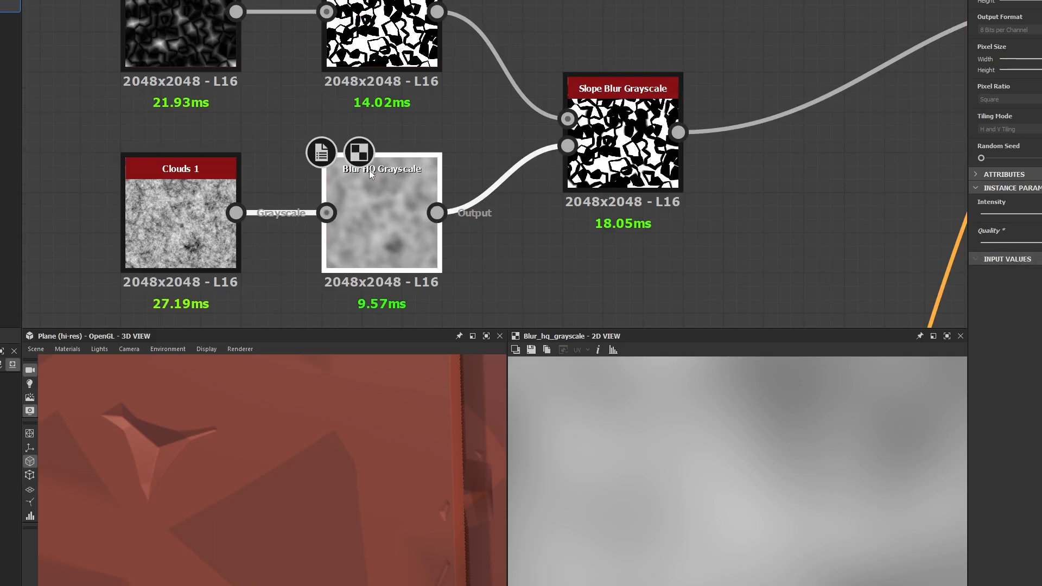
scroll(762, 505, down, 2)
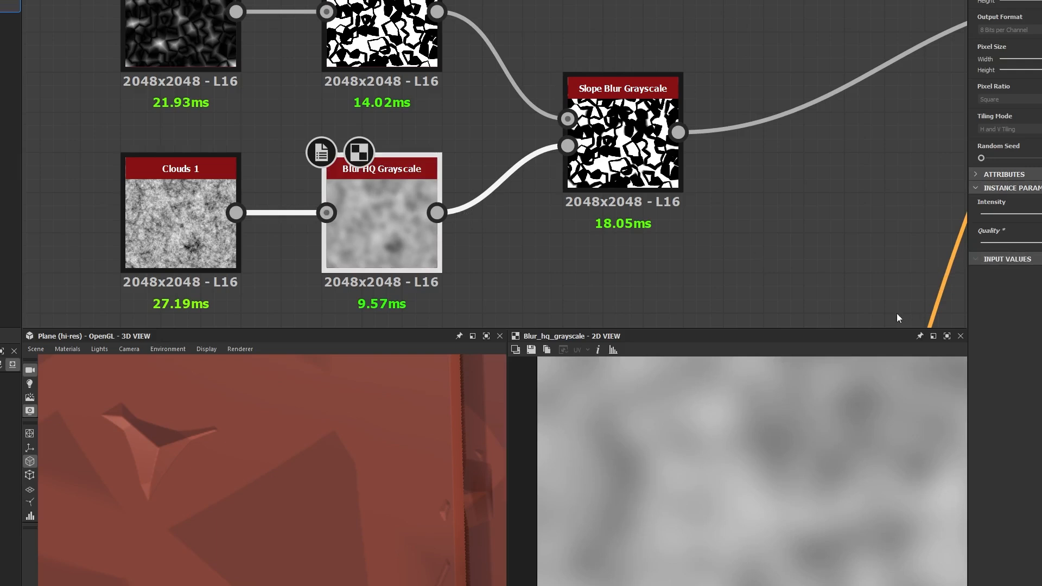
middle_drag(404, 225, 502, 165)
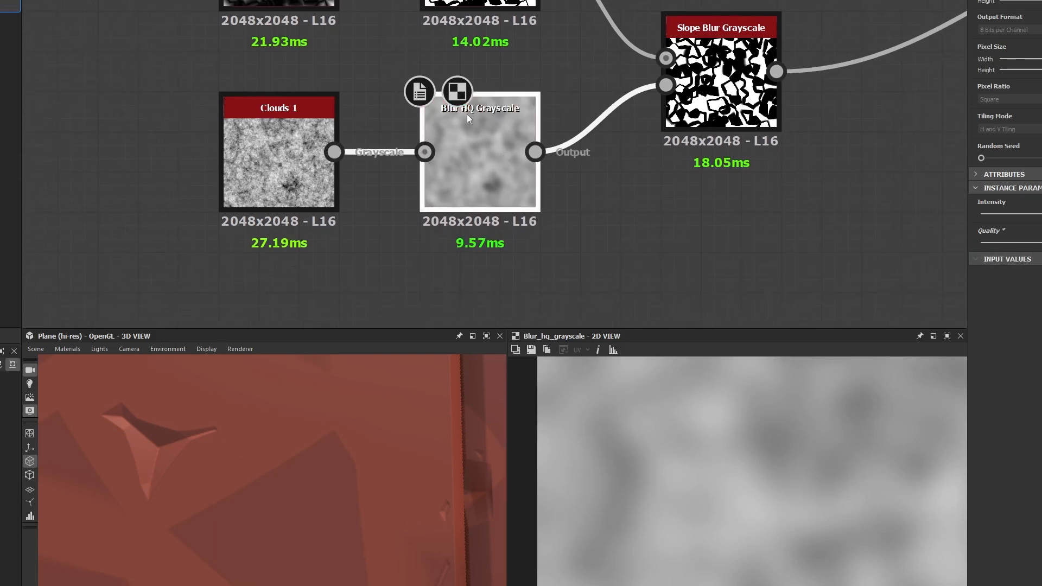
Reduce the Blur HQ Grayscale's Intensity to just above zero, and inspect the patch edges on the tile.
click(1040, 214)
drag(1040, 214, 981, 217)
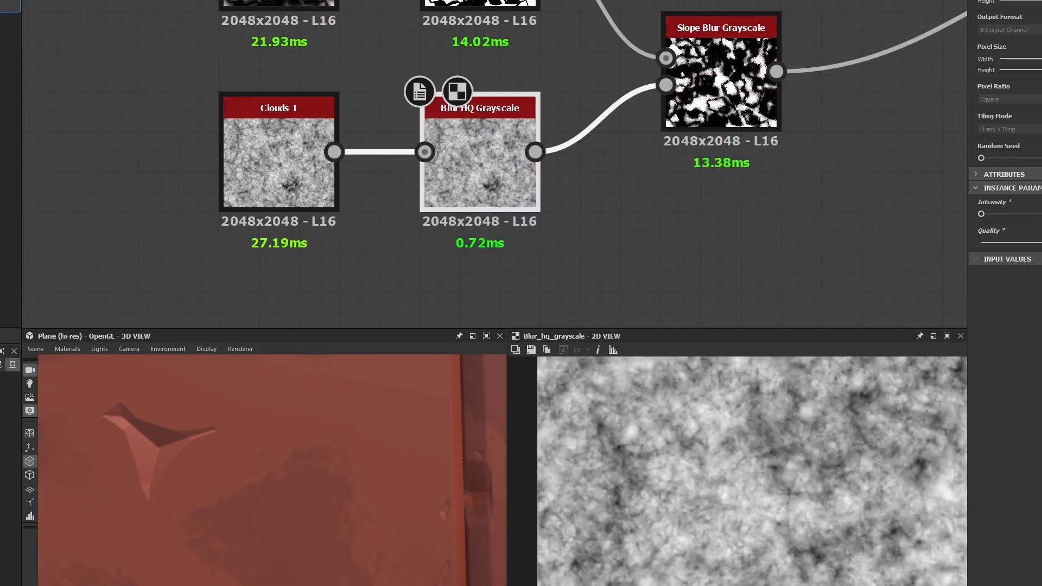
drag(981, 214, 991, 216)
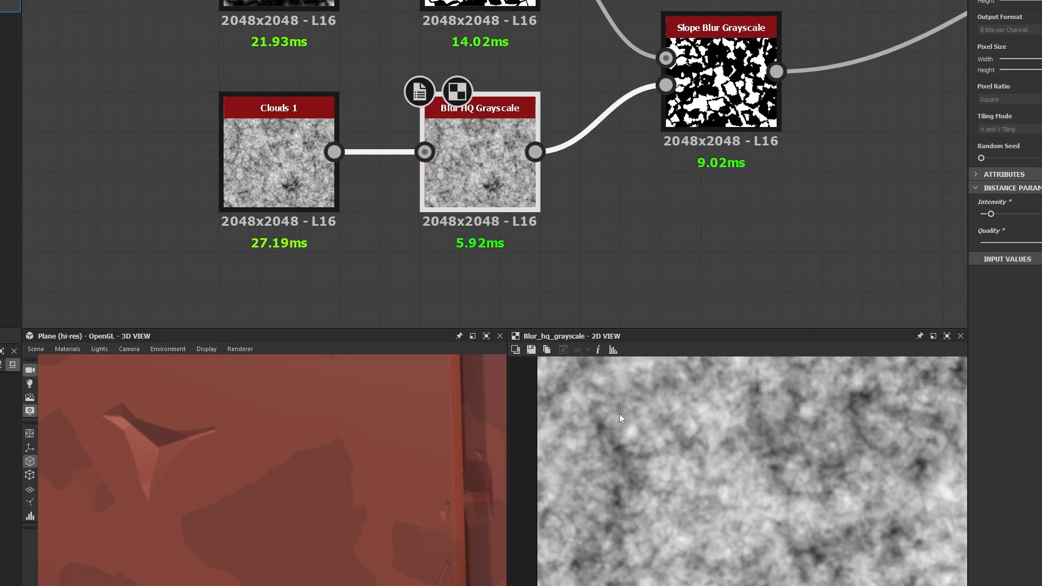
scroll(620, 413, up, 4)
scroll(233, 524, up, 5)
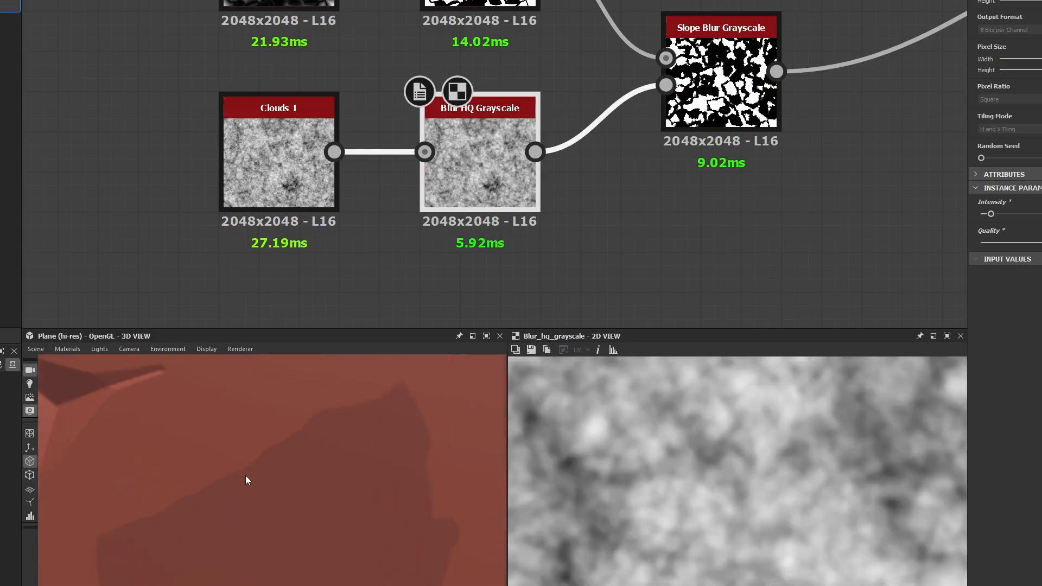
Preview the Slope Blur Grayscale and raise the Blur HQ Grayscale's Intensity slightly to smooth the mask edges.
double_click(705, 92)
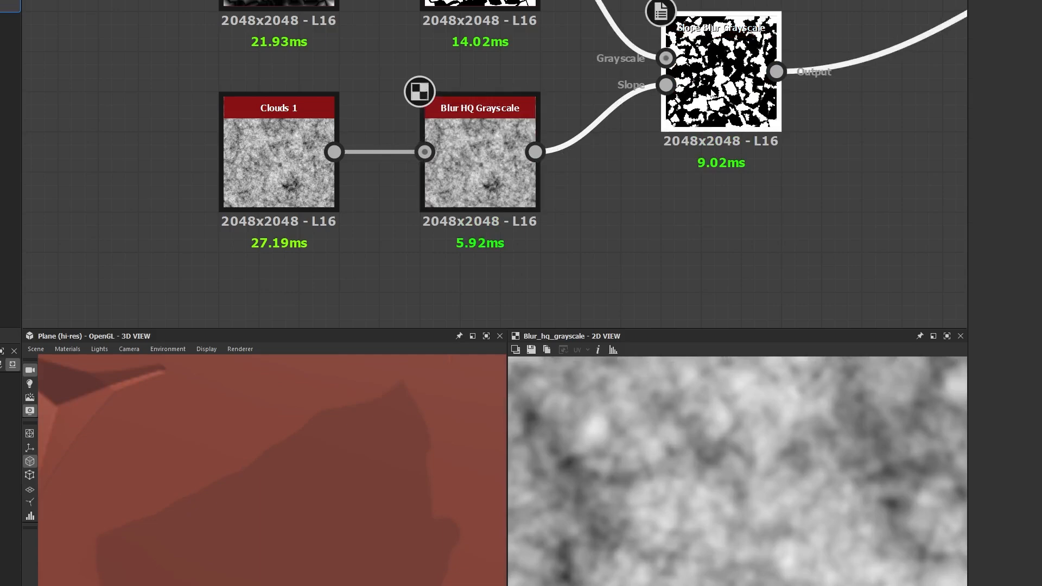
middle_drag(640, 426, 629, 513)
scroll(640, 505, up, 4)
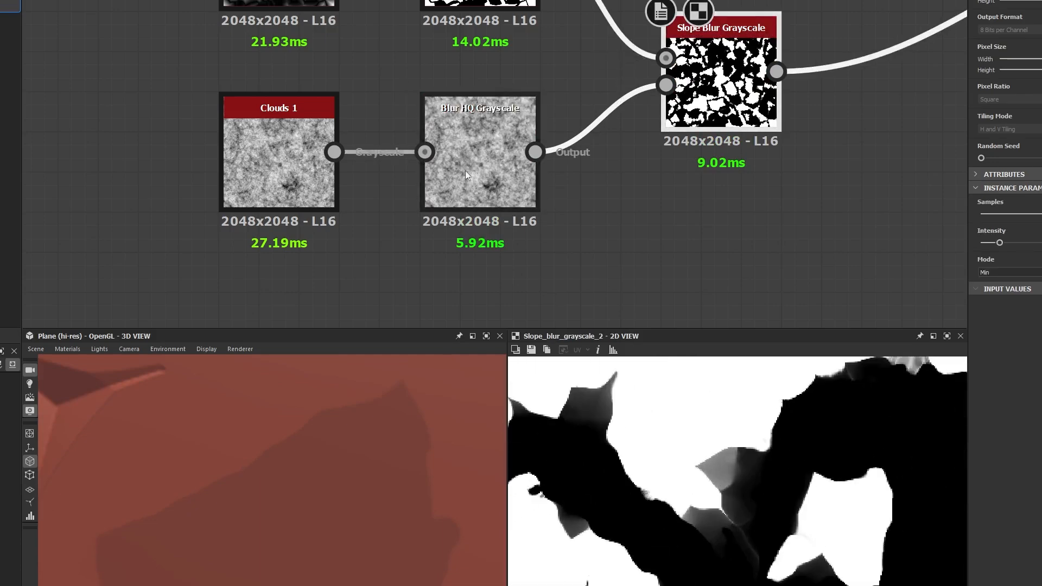
click(467, 112)
mouse_move(993, 215)
mouse_down()
mouse_move(922, 219)
mouse_move(994, 225)
mouse_up()
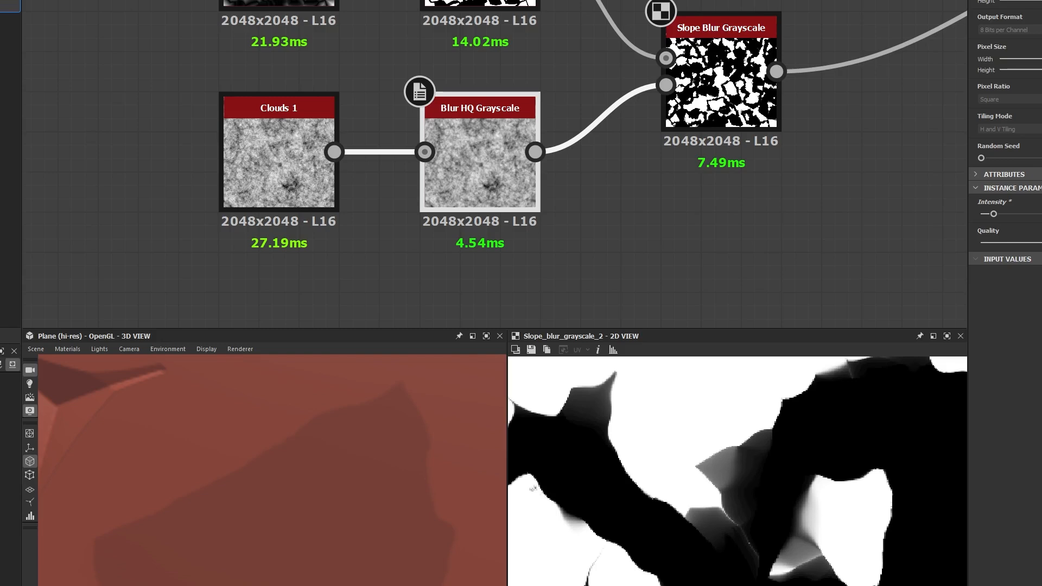
drag(994, 214, 1000, 214)
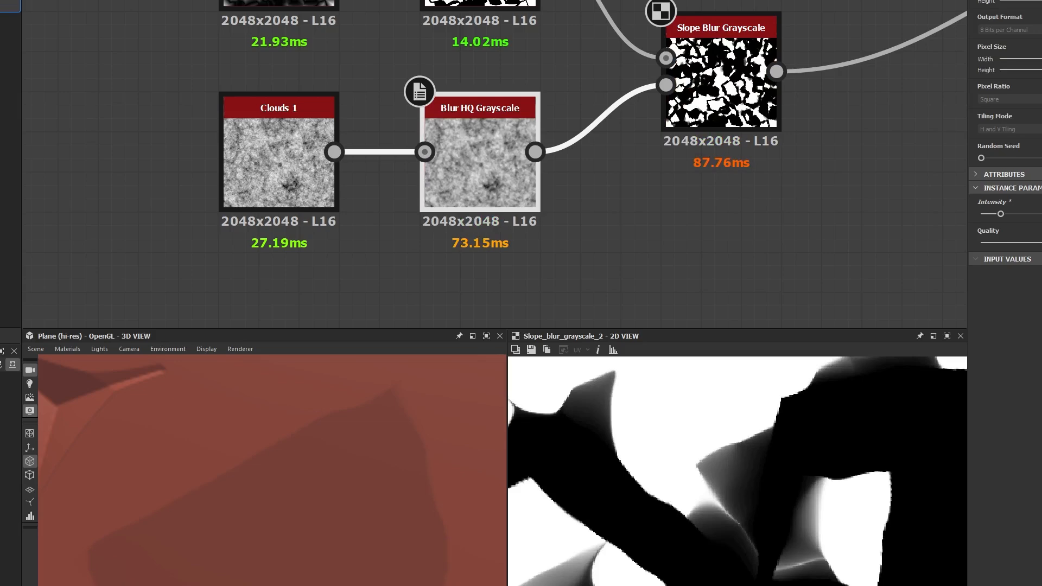
Move the Slope Blur Grayscale node up beside the Histogram Scan to tidy the graph.
middle_drag(793, 138, 761, 253)
drag(715, 210, 675, 90)
scroll(675, 92, down, 3)
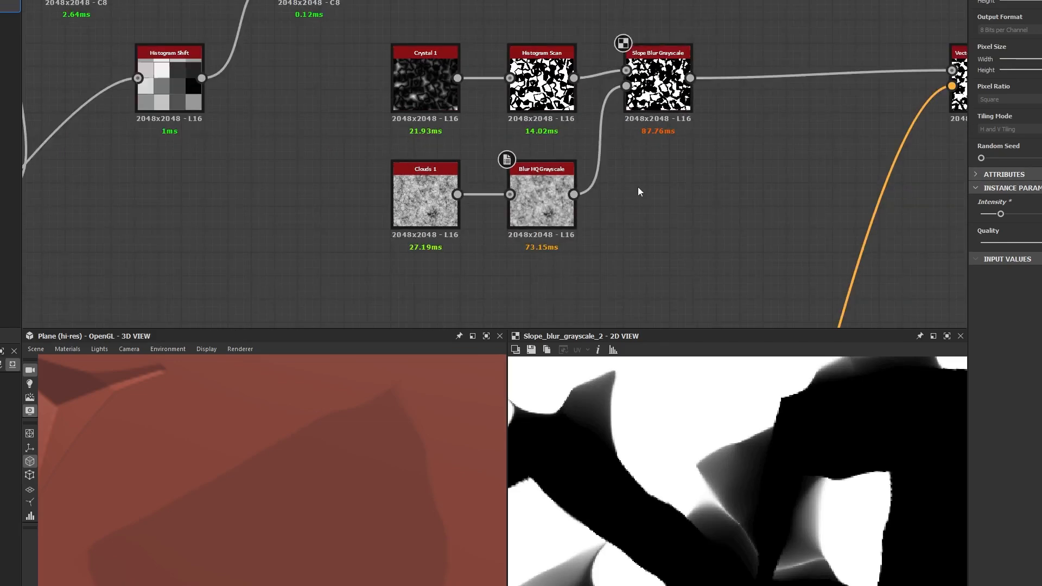
Try a much higher Scale on the Clouds 1 node behind the crystal mask while previewing the Slope Blur Grayscale.
click(425, 187)
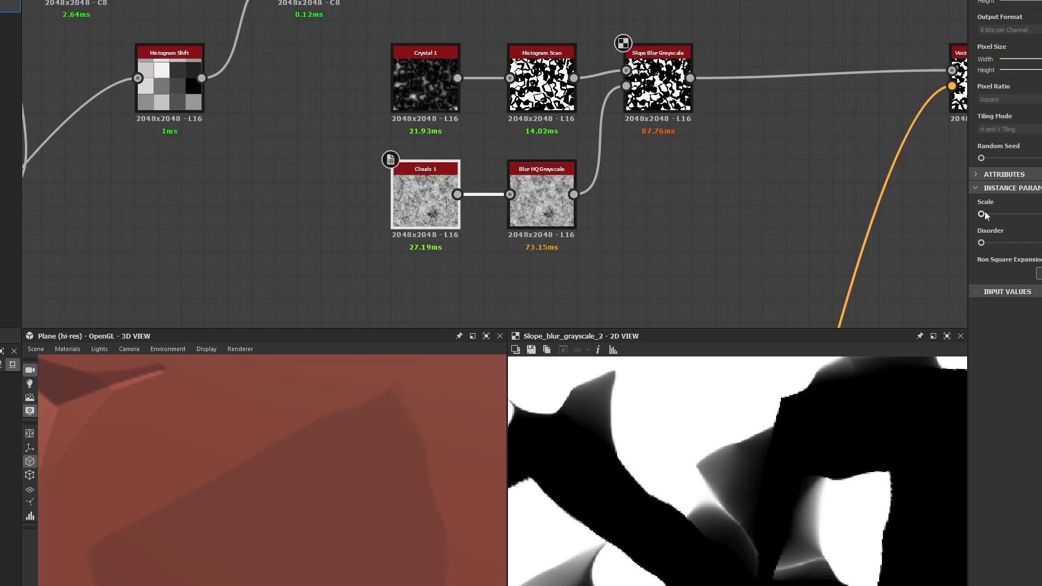
double_click(539, 203)
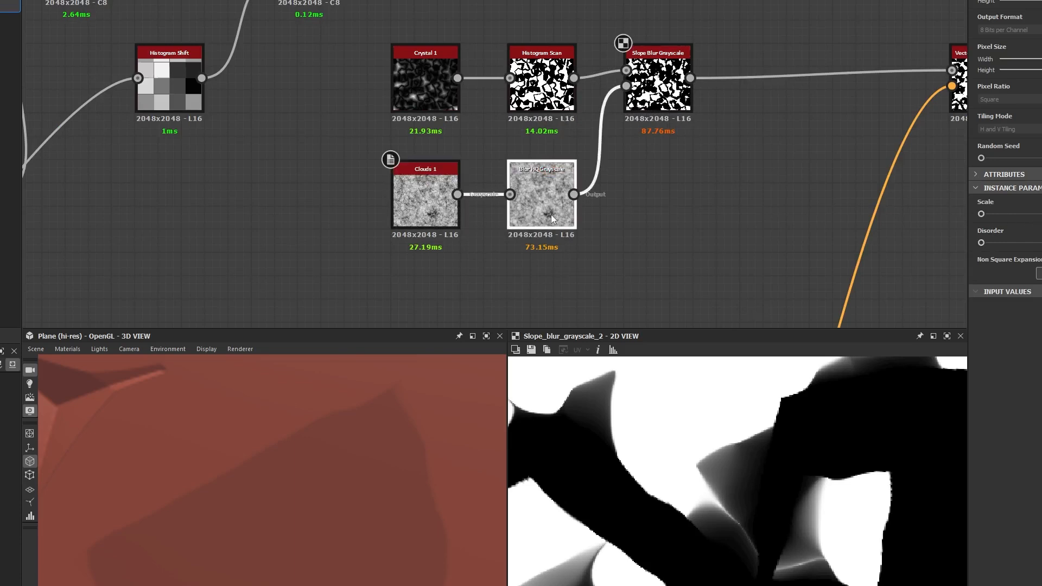
double_click(675, 106)
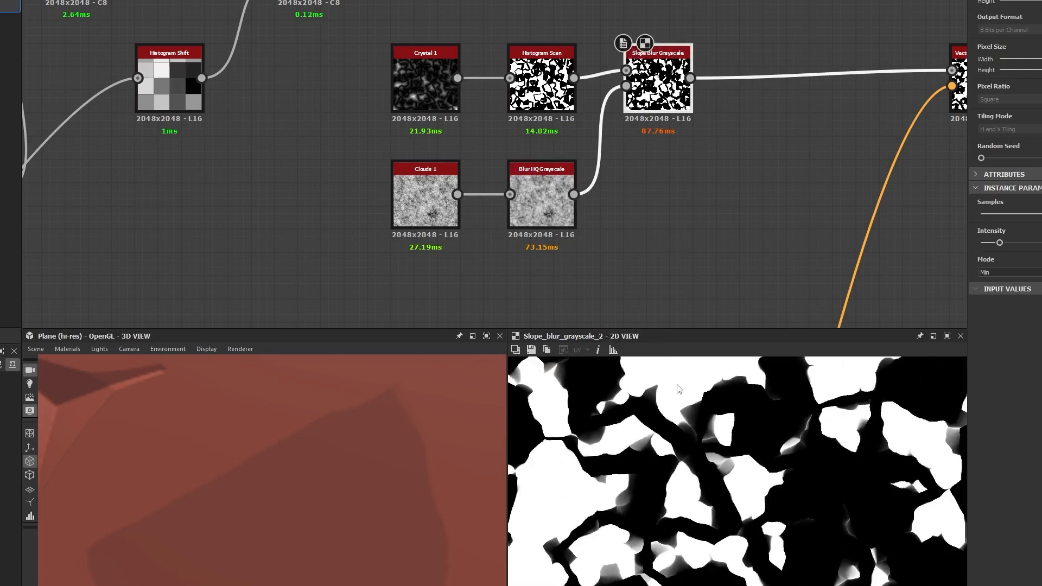
click(426, 171)
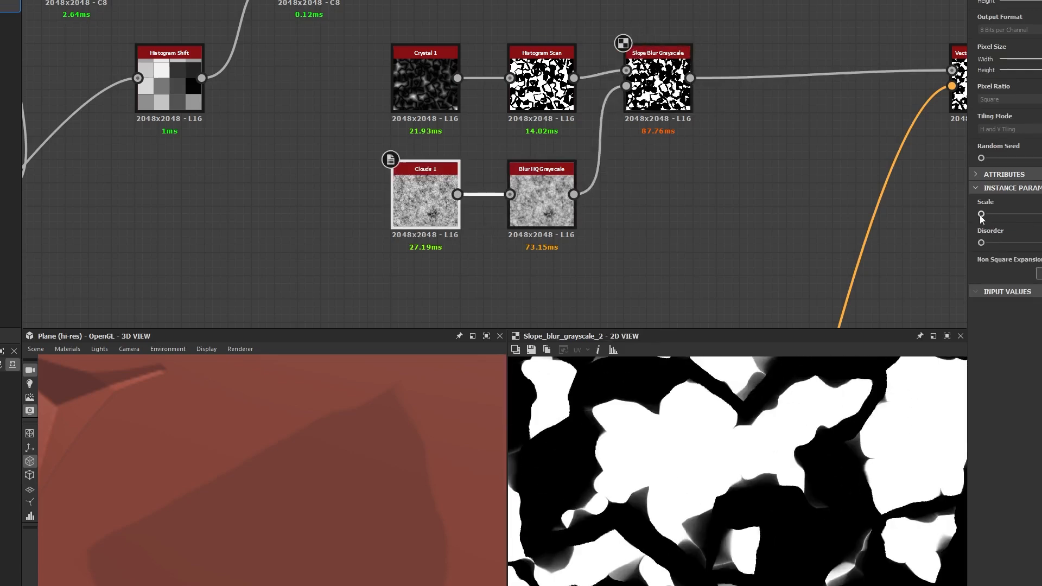
drag(981, 216, 1041, 217)
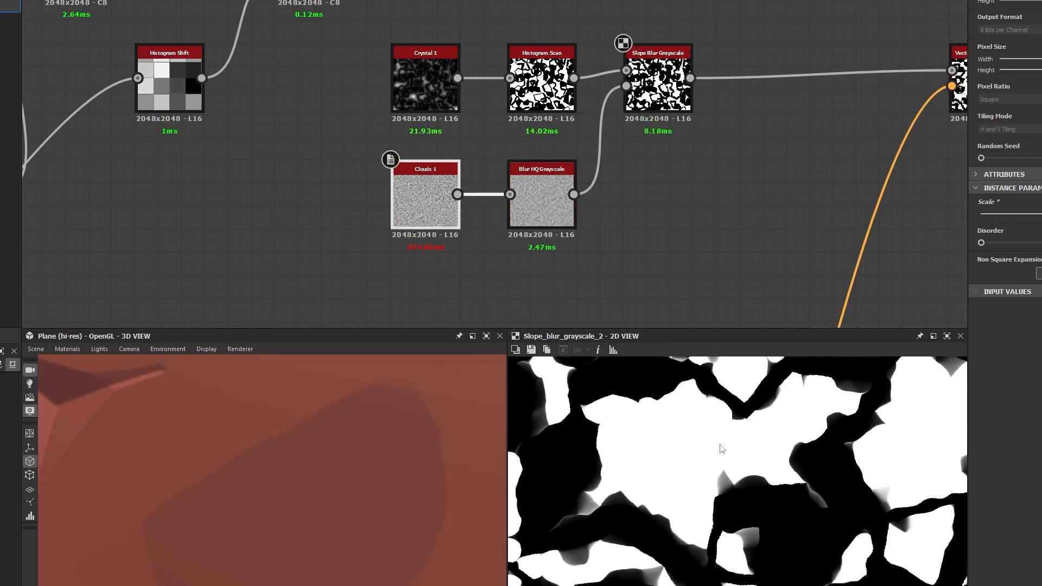
drag(1041, 215, 799, 229)
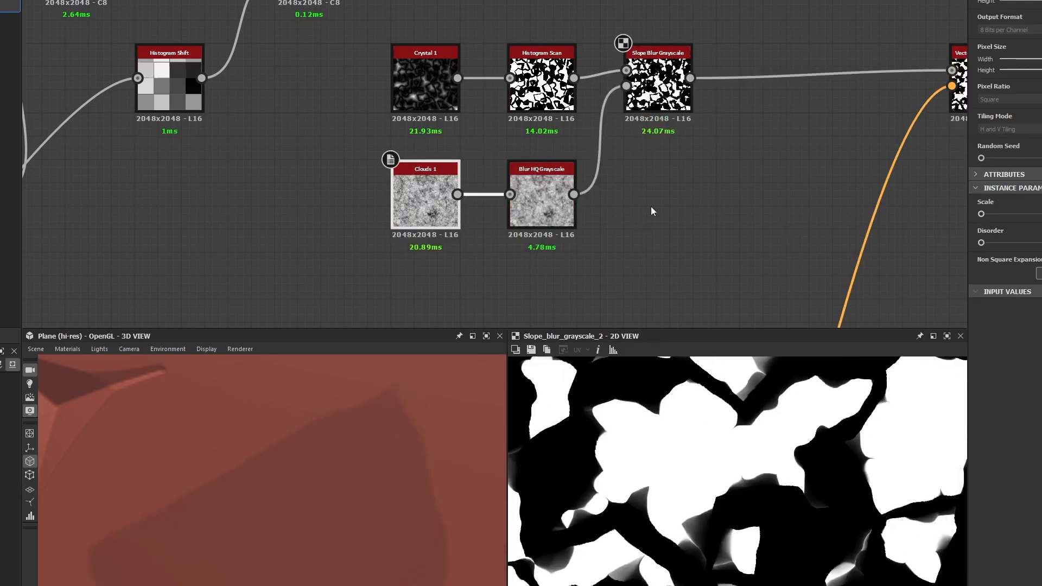
Rearrange the Vector Warp Grayscale, Levels and Blend nodes in a compact row after the Slope Blur Grayscale.
click(542, 81)
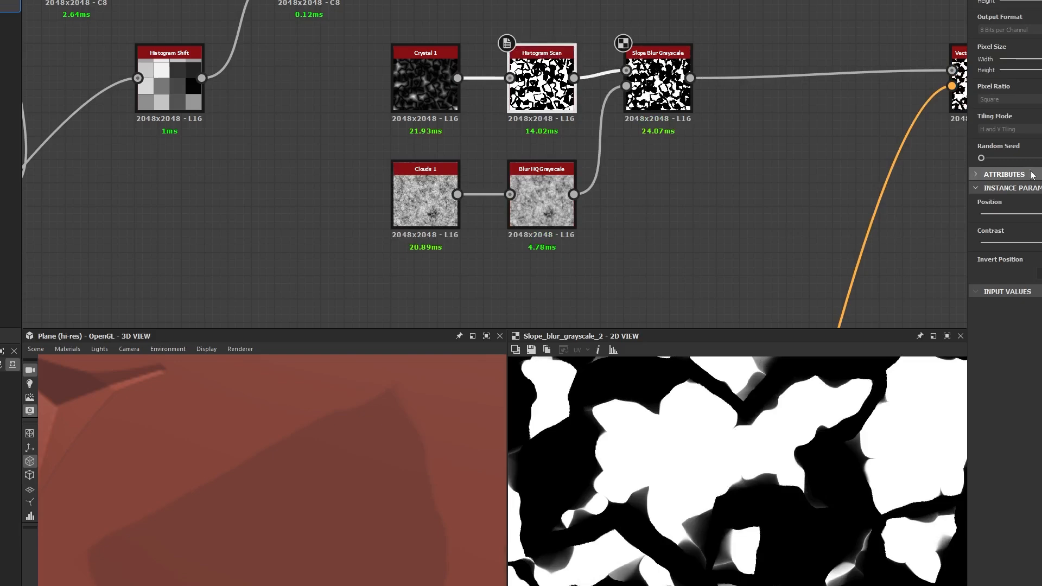
scroll(677, 476, down, 5)
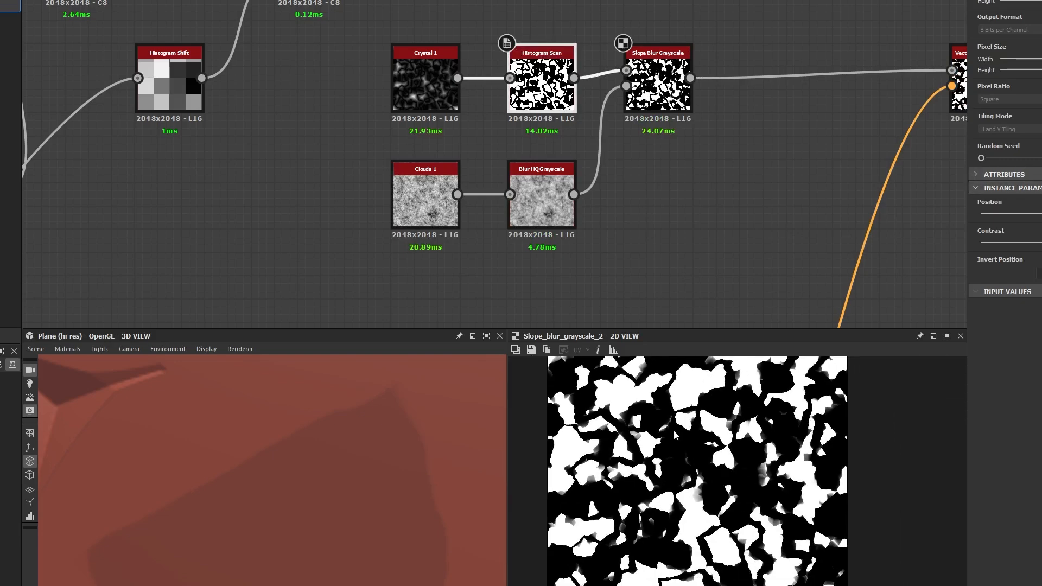
middle_drag(760, 249, 504, 292)
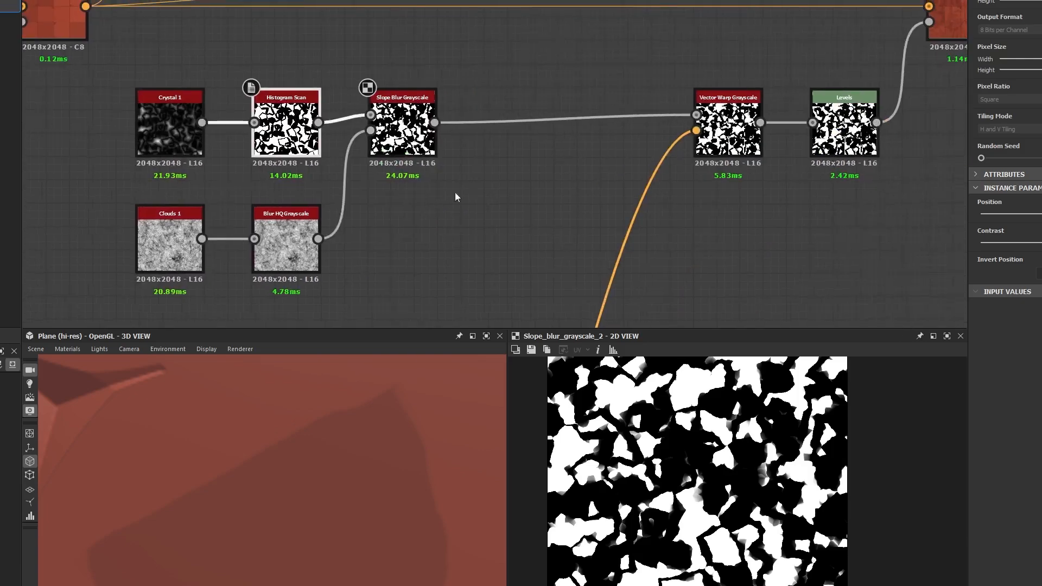
drag(716, 157, 510, 159)
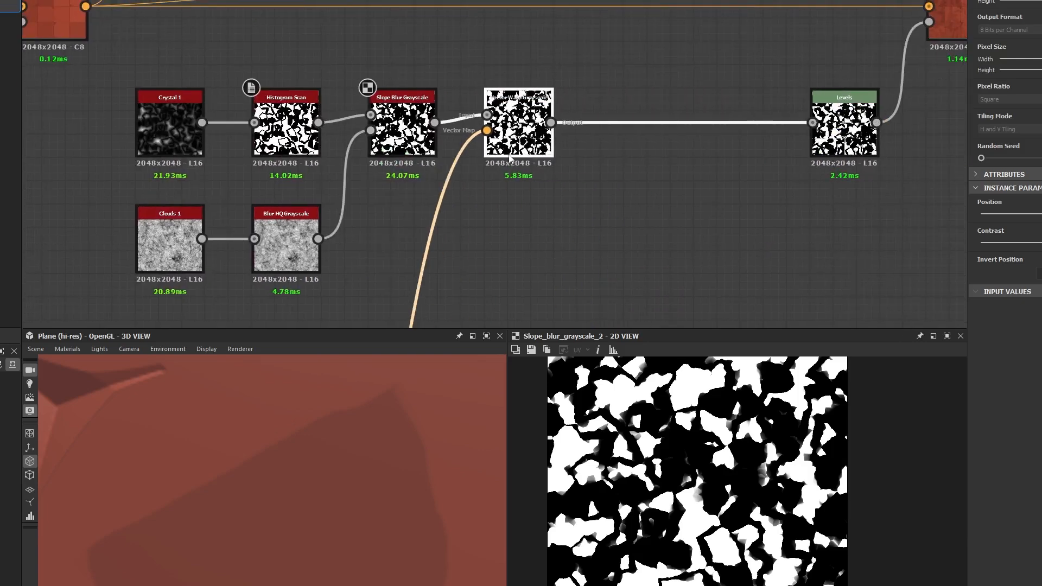
drag(844, 136, 612, 136)
middle_drag(943, 34, 826, 115)
drag(826, 115, 592, 112)
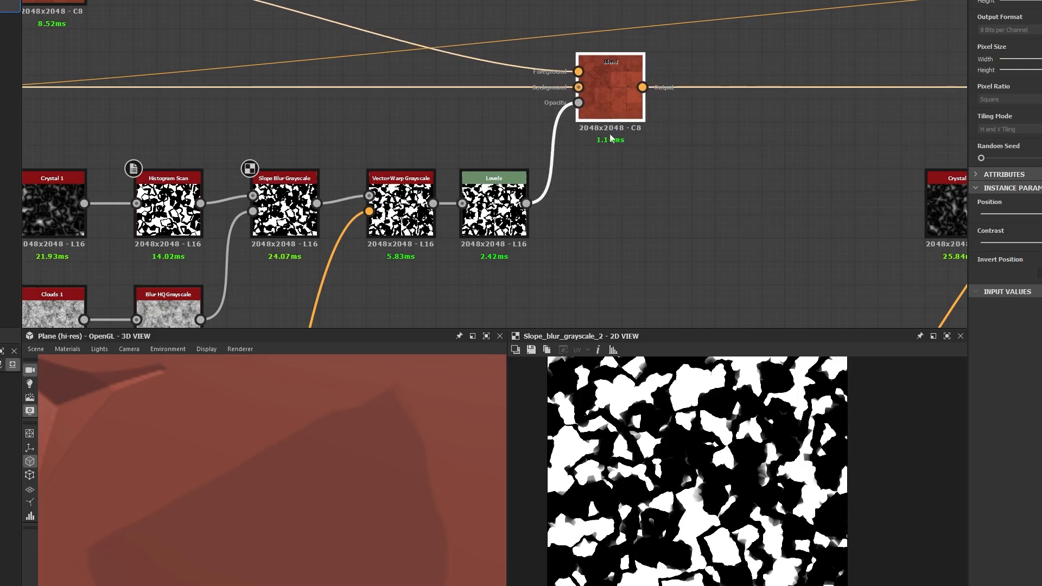
Compare the Slope Blur Grayscale's mask shapes with the original Histogram Scan in the 2D preview.
middle_drag(591, 112, 779, 38)
scroll(616, 181, up, 3)
click(639, 60)
middle_drag(786, 226, 547, 260)
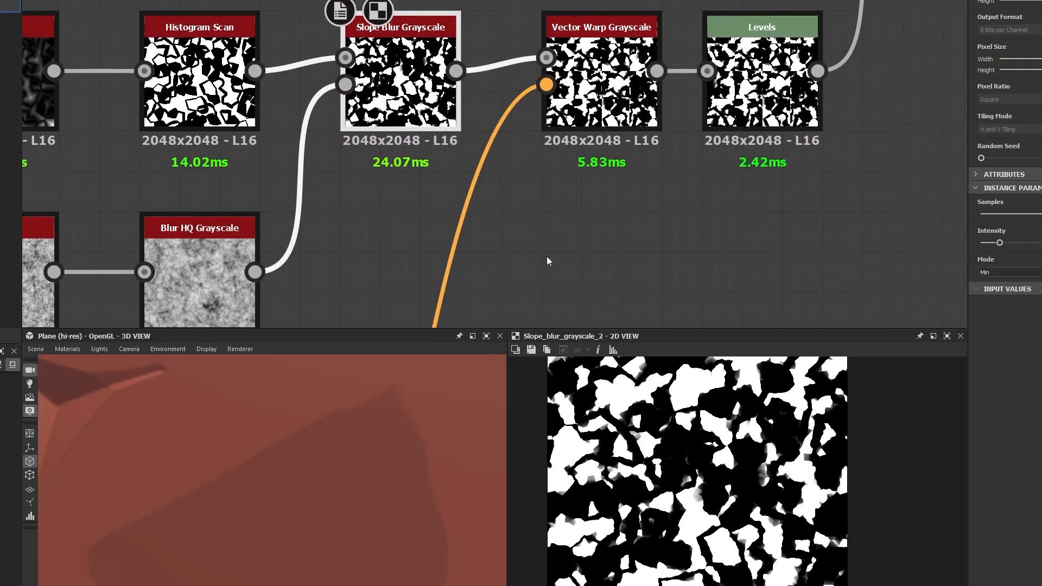
scroll(678, 535, up, 2)
click(206, 86)
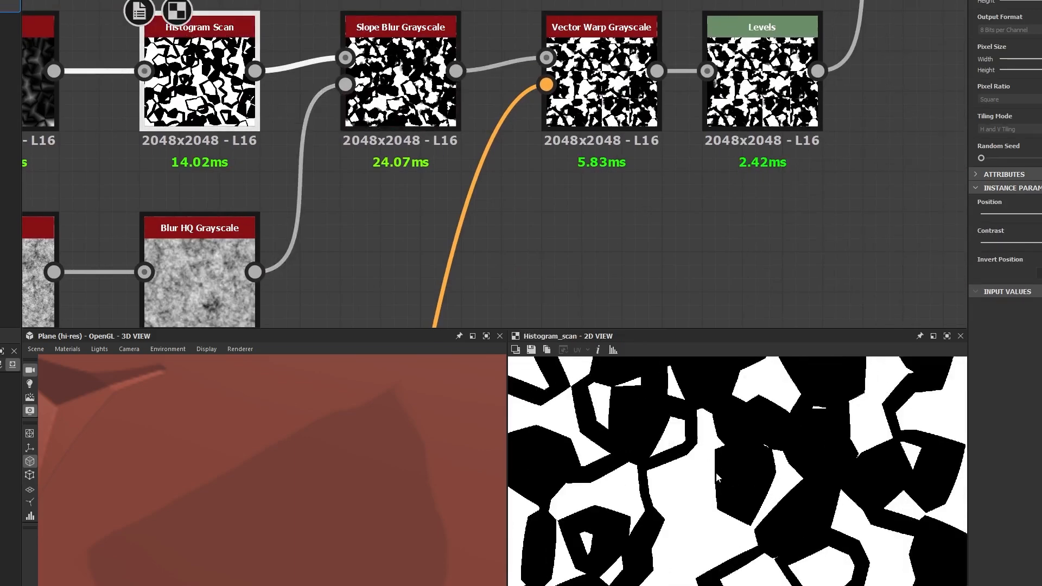
Inspect the softened crystal shapes of the Slope Blur Grayscale node closely in the 2D preview.
scroll(716, 476, up, 2)
click(400, 81)
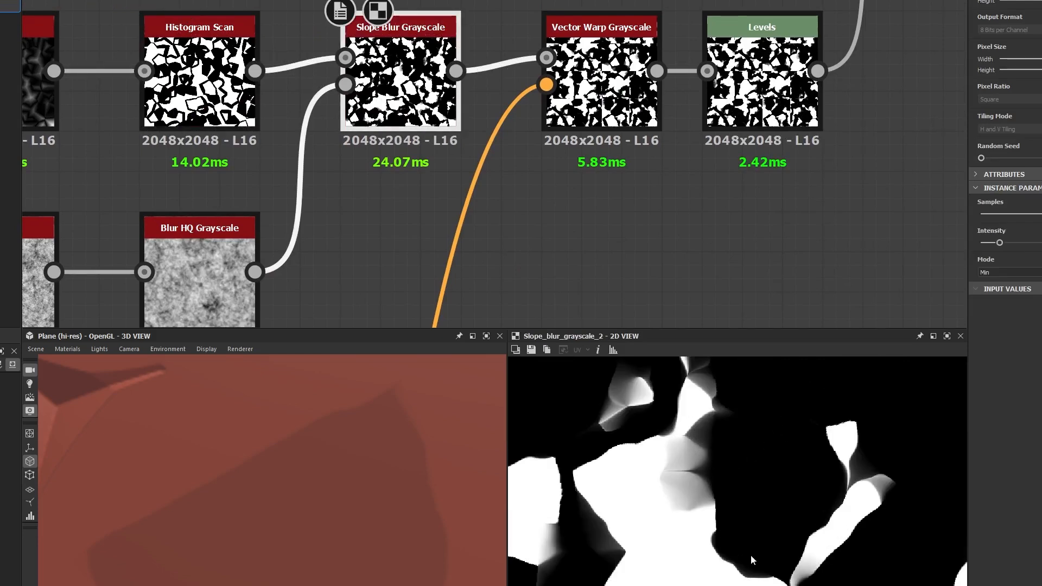
middle_drag(630, 505, 778, 519)
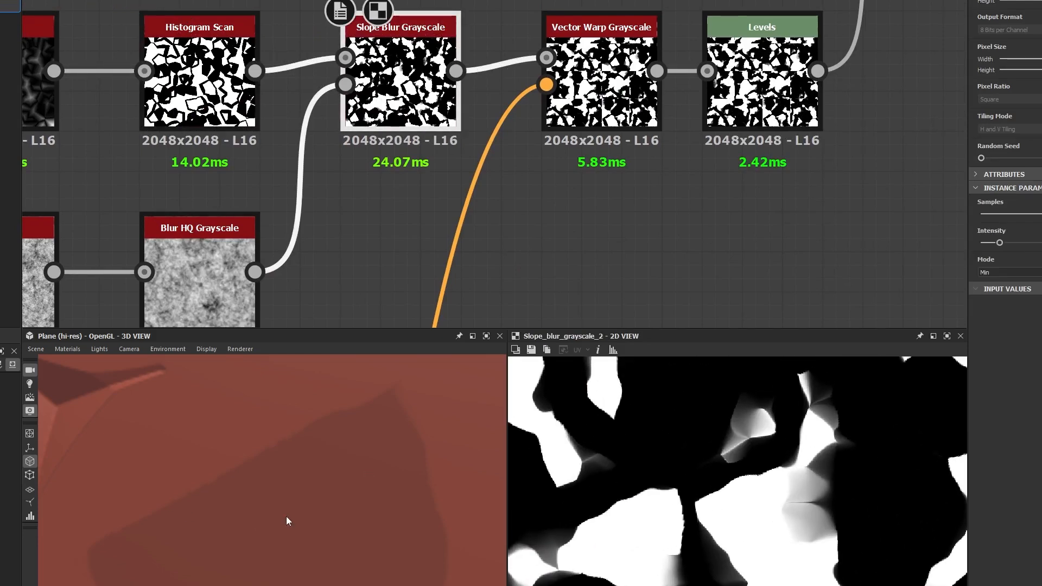
Lower the output high level of the Levels node after the Vector Warp Grayscale to weaken the first crystal mask.
scroll(286, 516, down, 5)
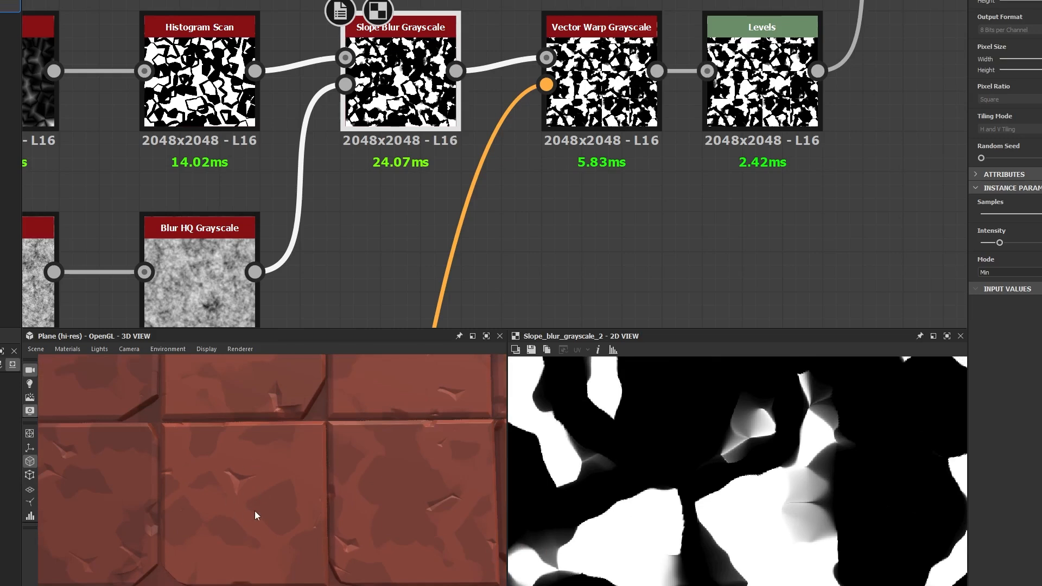
middle_drag(749, 152, 721, 183)
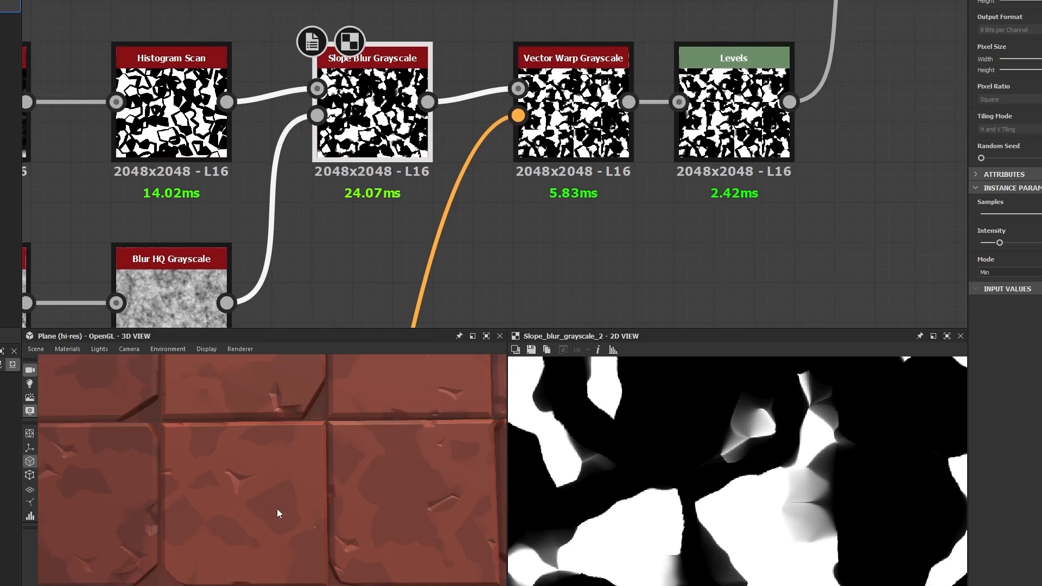
click(734, 109)
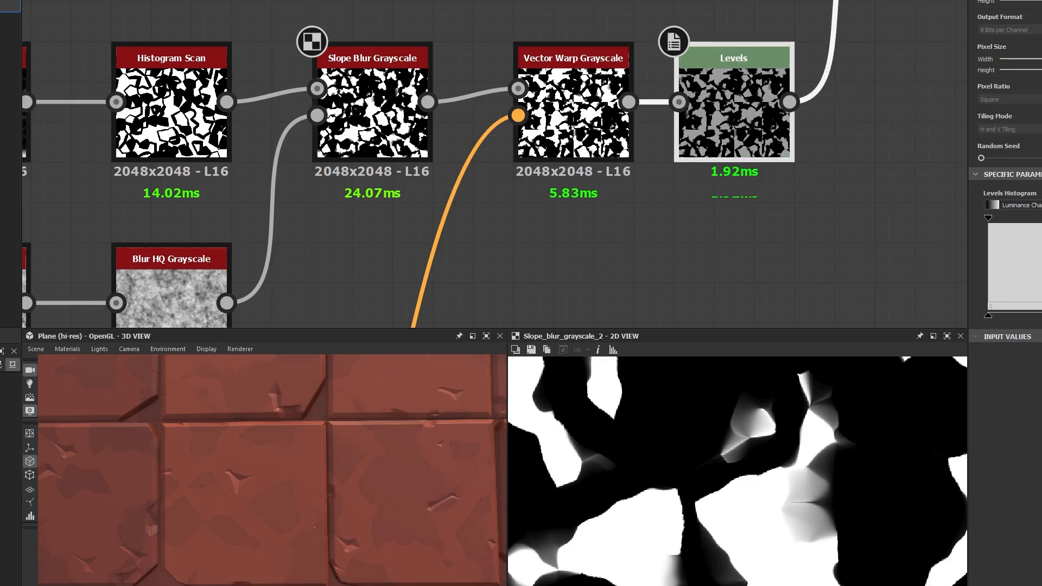
Change the random seed of the Crystal 1 node feeding the first mask to vary its pattern.
middle_drag(182, 144, 555, 159)
click(347, 127)
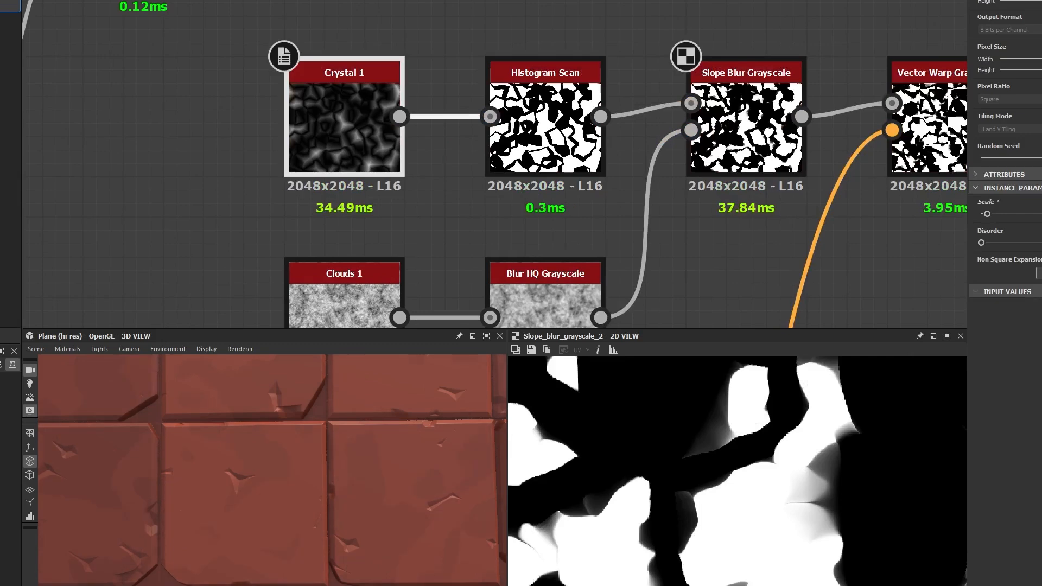
scroll(324, 432, down, 5)
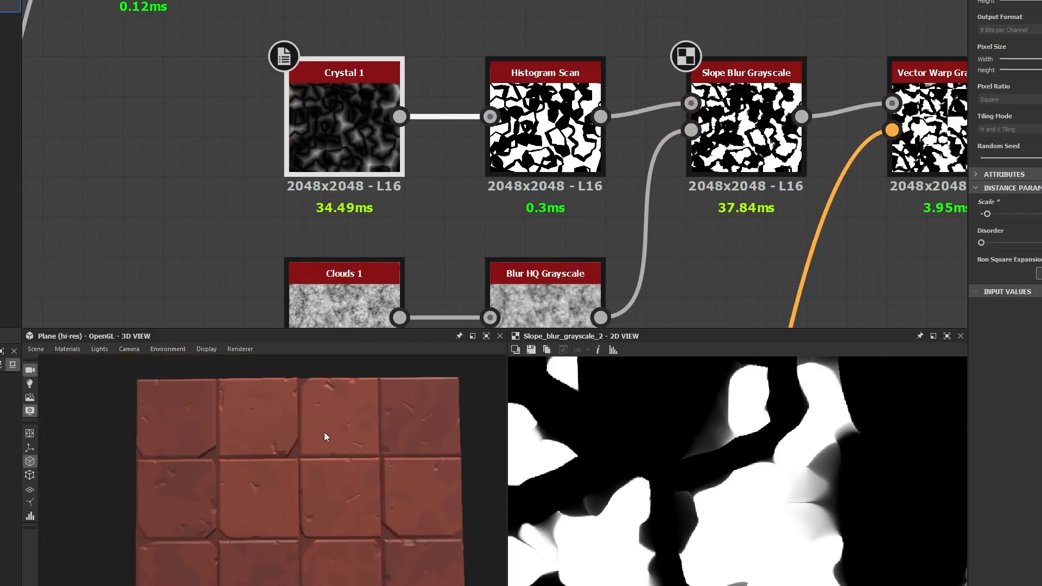
Preview the first mask's Levels node and reduce its Level Out High further for a subtler effect.
middle_drag(683, 177, 186, 212)
double_click(617, 194)
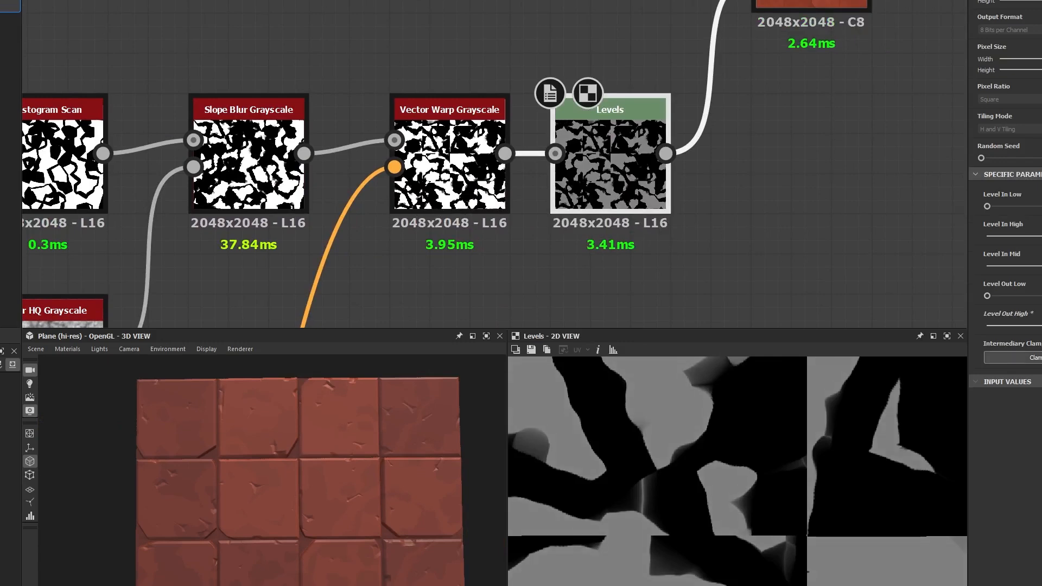
drag(1041, 326, 1039, 326)
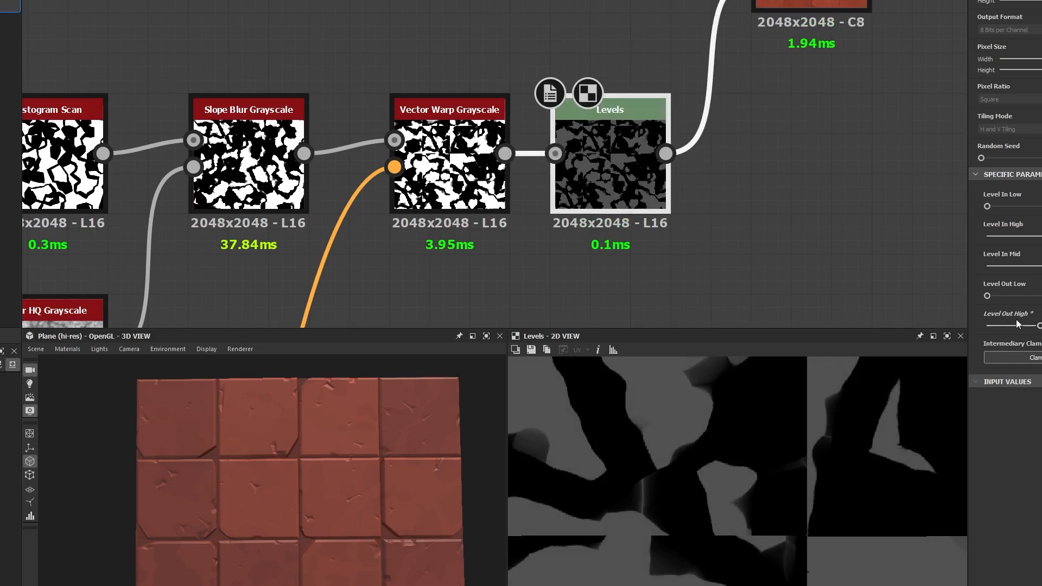
Preview the colour Blend driven by the first crystal mask to check its variation.
middle_drag(724, 192, 603, 341)
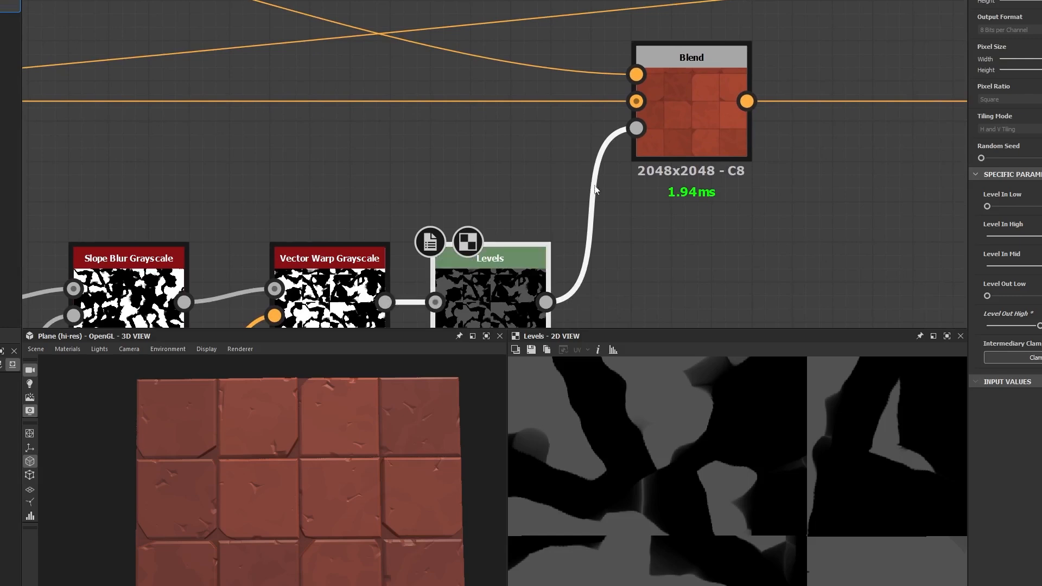
click(691, 136)
scroll(691, 135, down, 5)
double_click(692, 134)
Delete the old second mask chain of Crystal 1, Vector Warp Grayscale, Histogram Scan and Levels nodes.
middle_drag(691, 134, 630, 82)
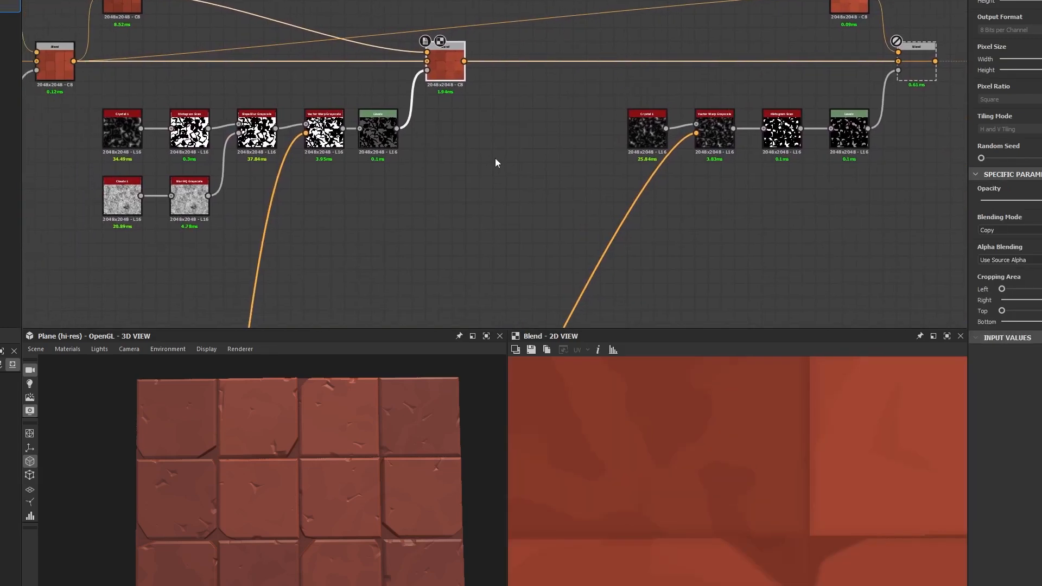
drag(523, 125, 856, 210)
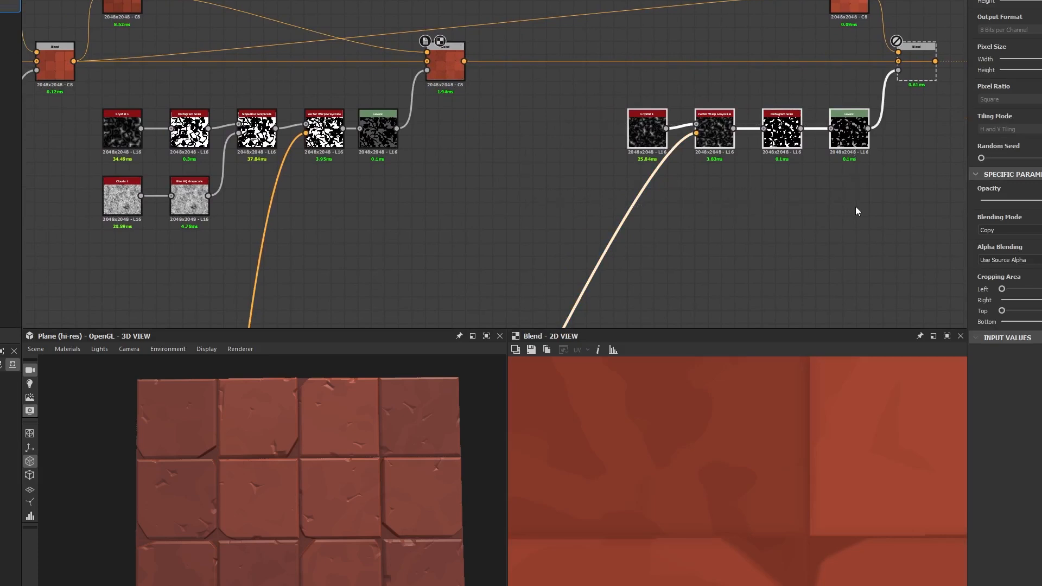
key(Delete)
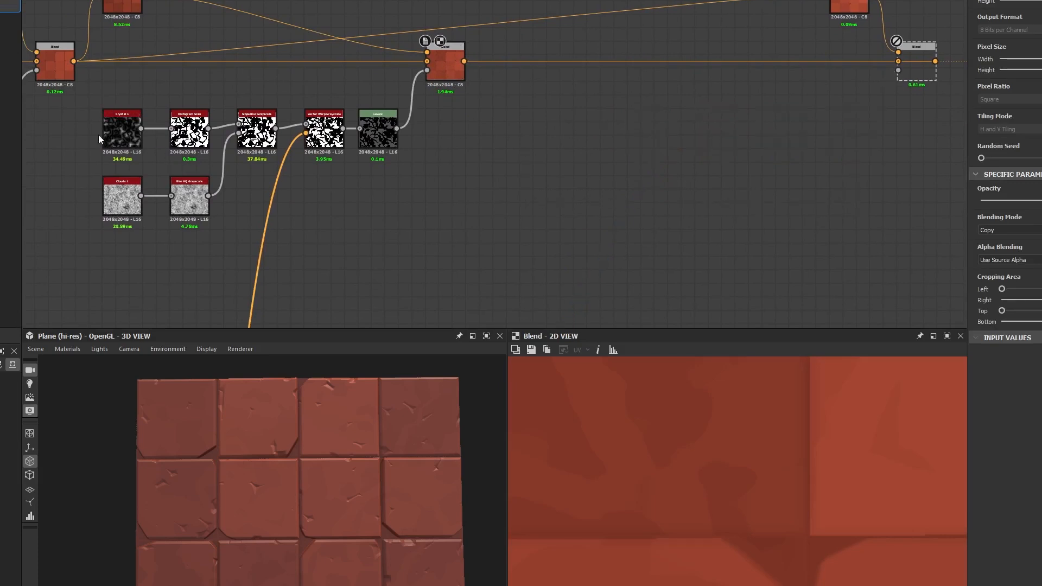
Duplicate the first crystal mask chain beside the original and connect its Levels output to the disabled Blend's mask input.
drag(98, 134, 394, 216)
key(ctrl+d)
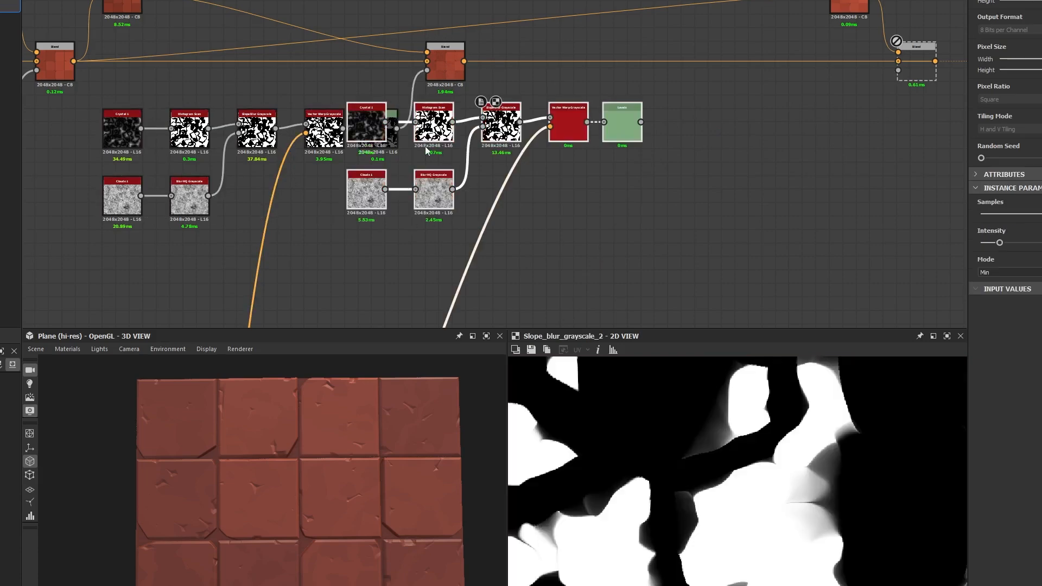
drag(425, 150, 572, 157)
click(779, 170)
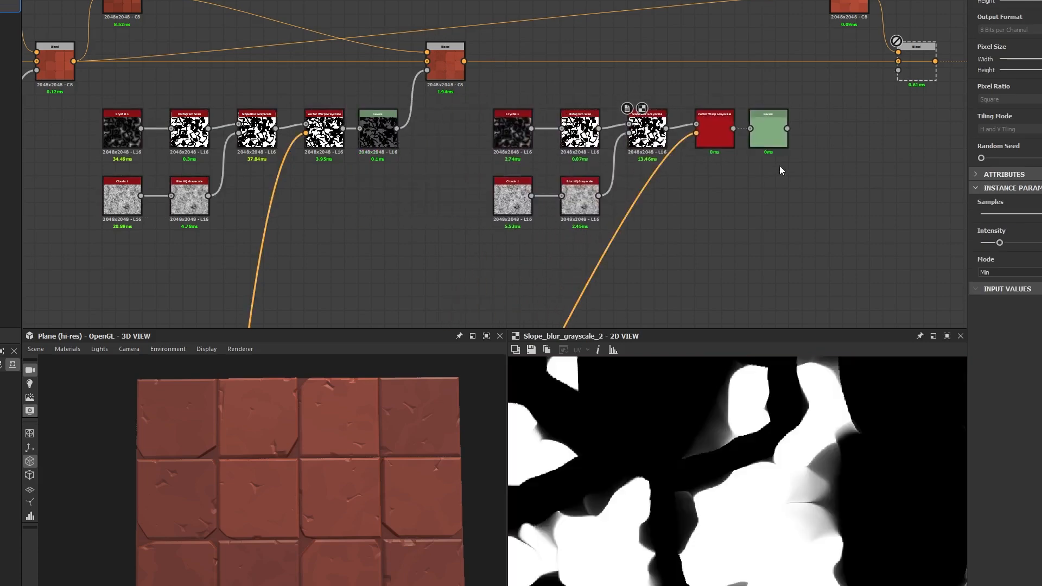
drag(908, 77, 906, 79)
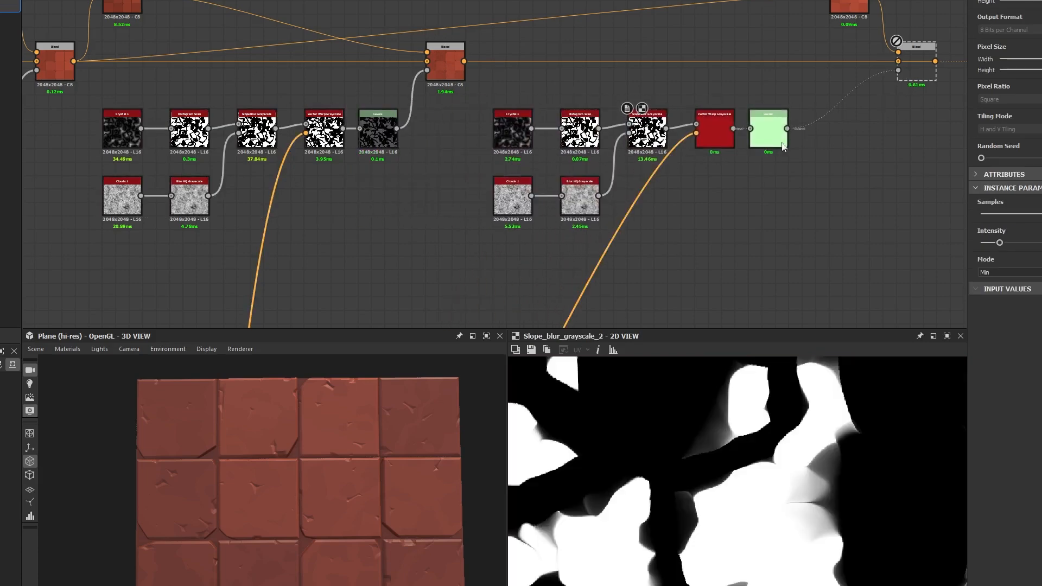
Extend the orange colour line with a new dot and route the duplicated Vector Warp Grayscale's vector input through it.
scroll(637, 60, down, 5)
middle_drag(590, 177, 604, 33)
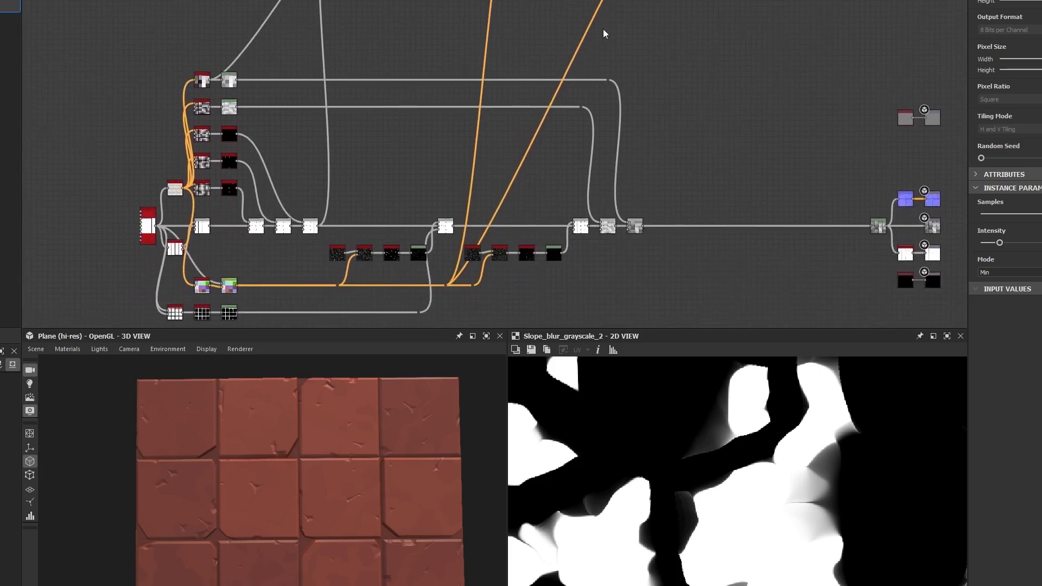
scroll(477, 285, up, 5)
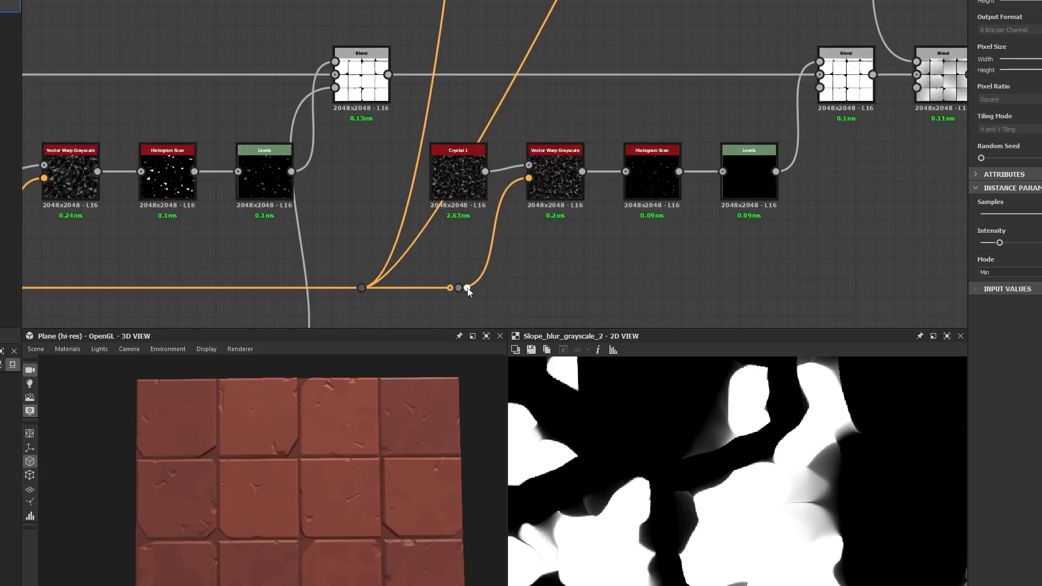
alt+drag(467, 288, 945, 288)
middle_drag(879, 266, 546, 256)
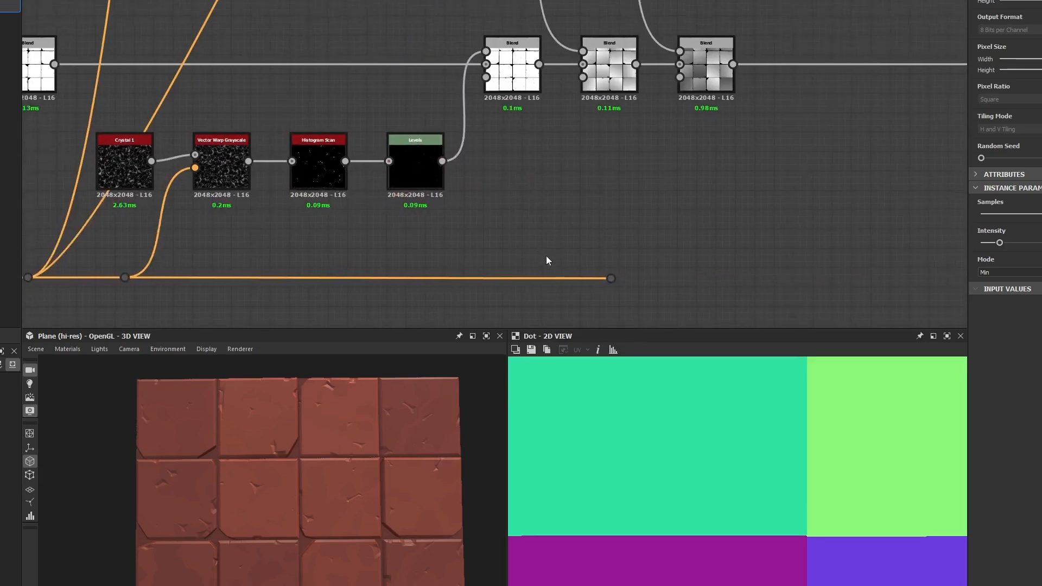
drag(603, 281, 716, 281)
click(715, 278)
scroll(825, 63, down, 5)
middle_drag(823, 58, 576, 486)
middle_drag(591, 50, 579, 170)
click(578, 92)
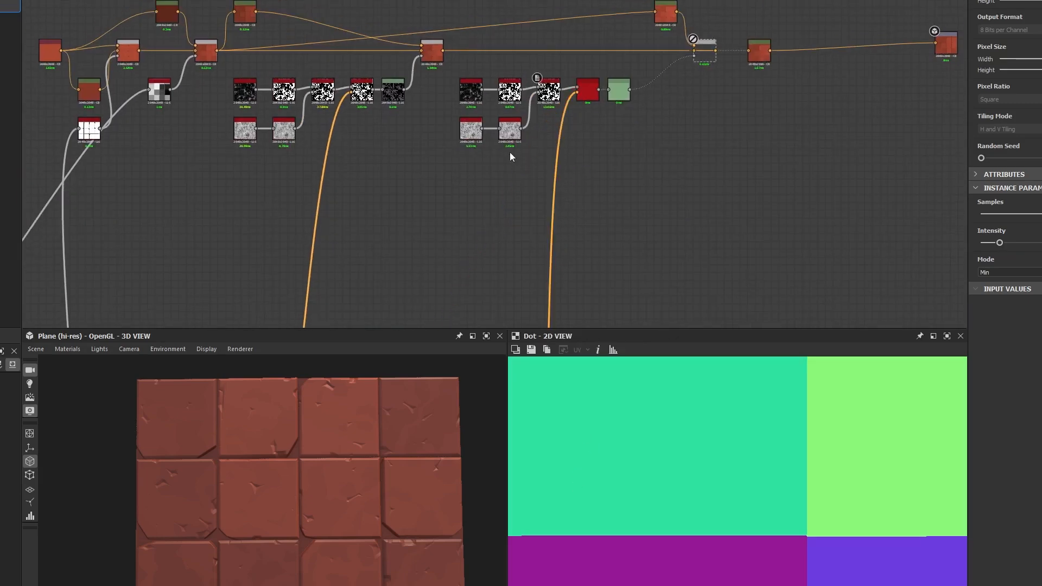
Delete the duplicated Crystal 1 node from the second mask chain.
scroll(437, 132, up, 4)
middle_drag(438, 103, 418, 183)
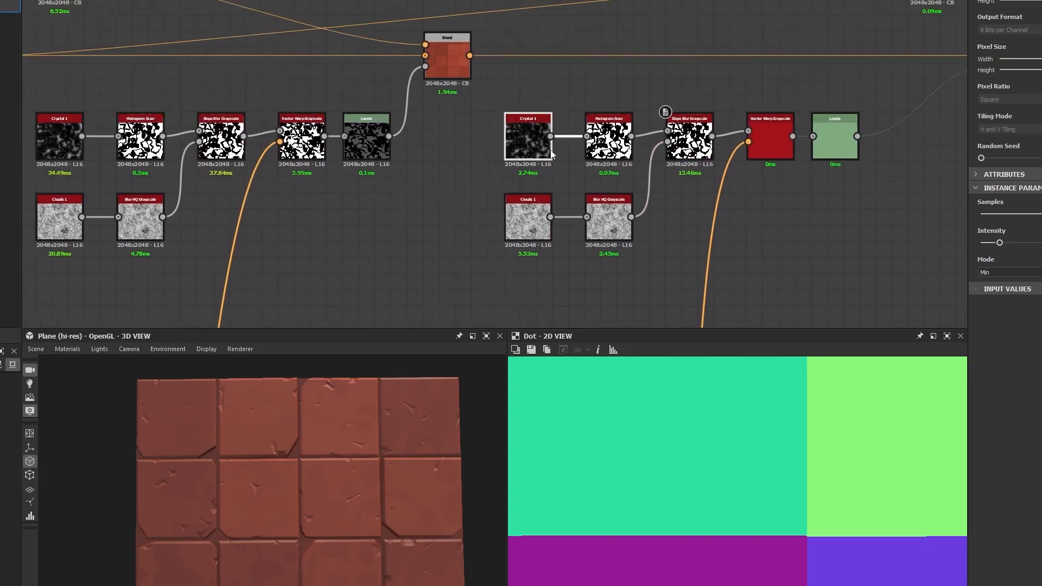
click(528, 163)
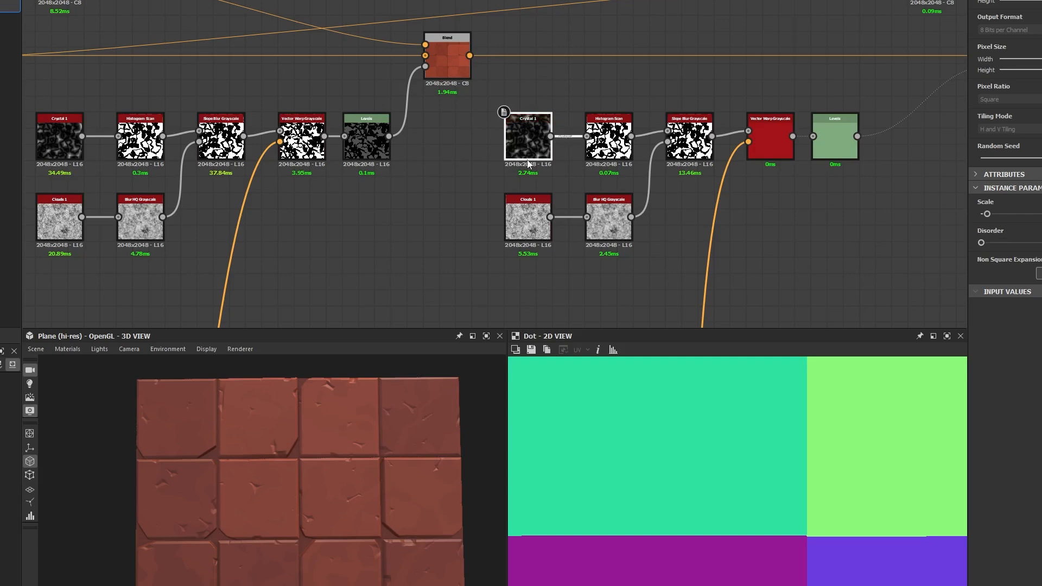
scroll(475, 177, up, 1)
middle_drag(475, 176, 642, 173)
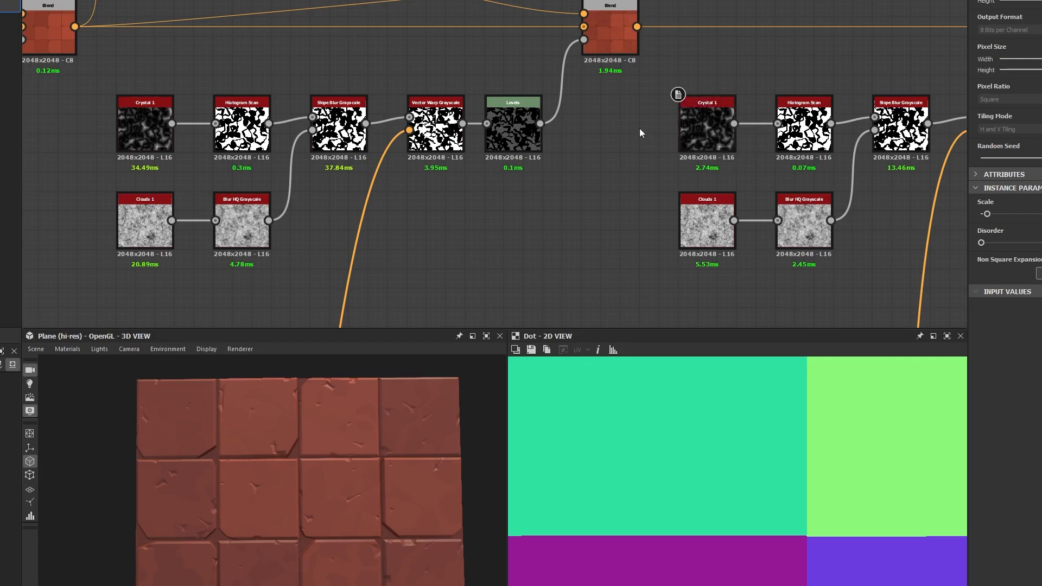
key(Delete)
Add a Transformation 2D node fed by the original Crystal 1 output.
drag(173, 125, 437, 238)
text(trasn)
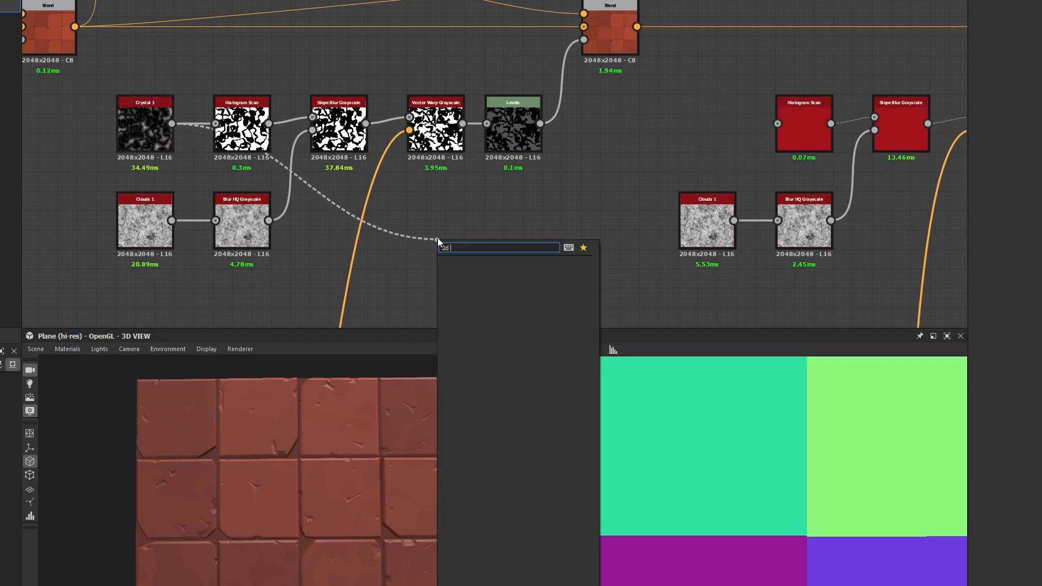
key(BackSpace)
key(BackSpace)
key(BackSpace)
key(BackSpace)
key(BackSpace)
text(2d)
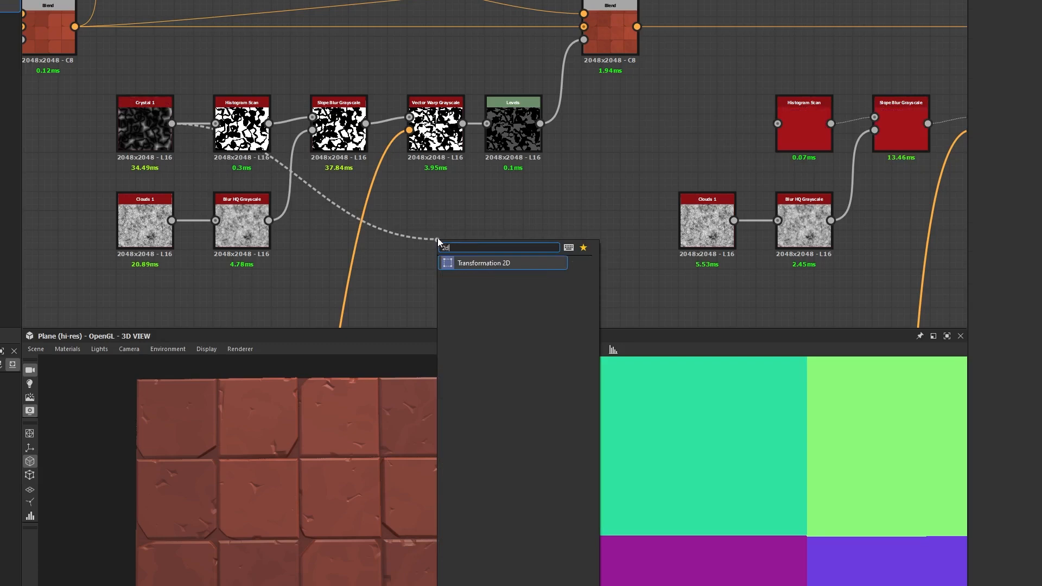
key(Return)
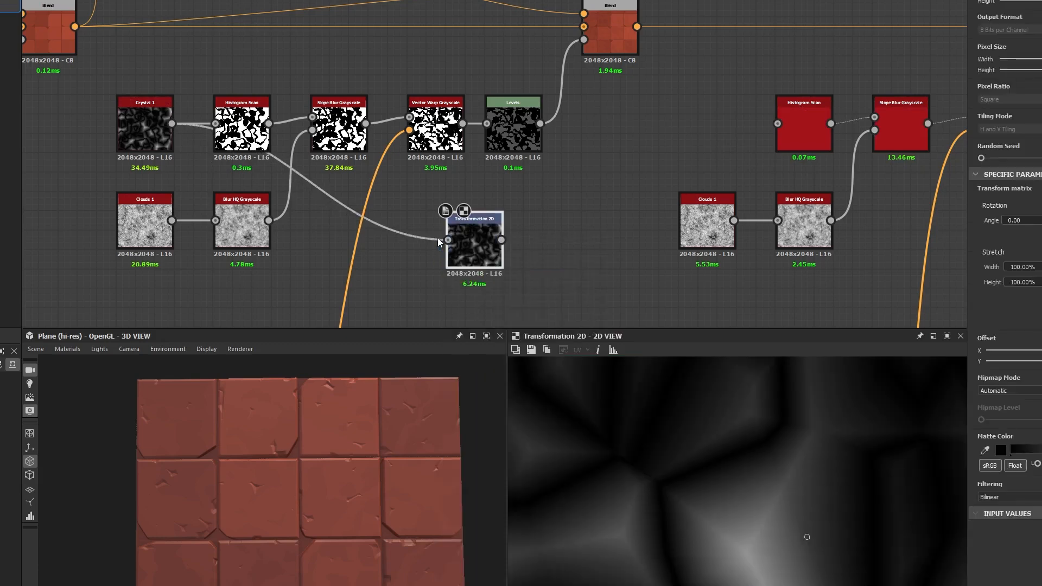
Rotate the crystal pattern diagonally in the Transformation 2D node.
scroll(656, 498, down, 5)
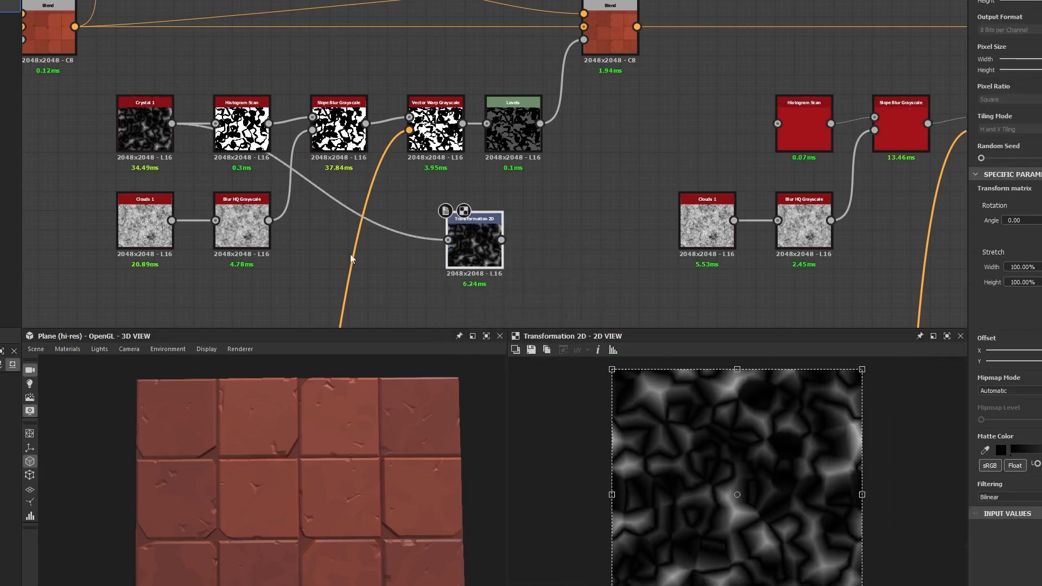
drag(793, 500, 791, 464)
key(ctrl+z)
double_click(1018, 219)
key(Return)
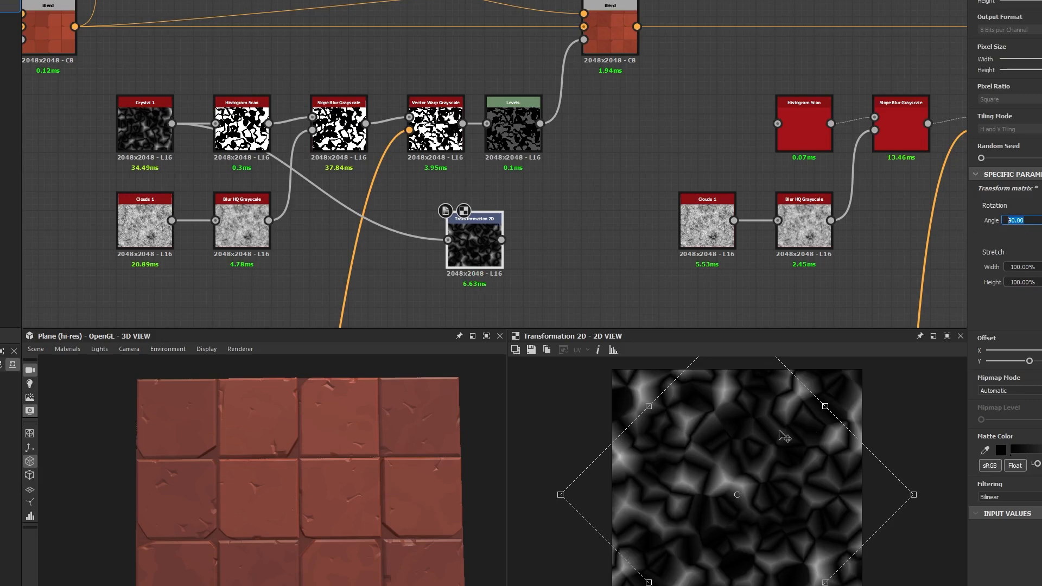
scroll(736, 436, down, 2)
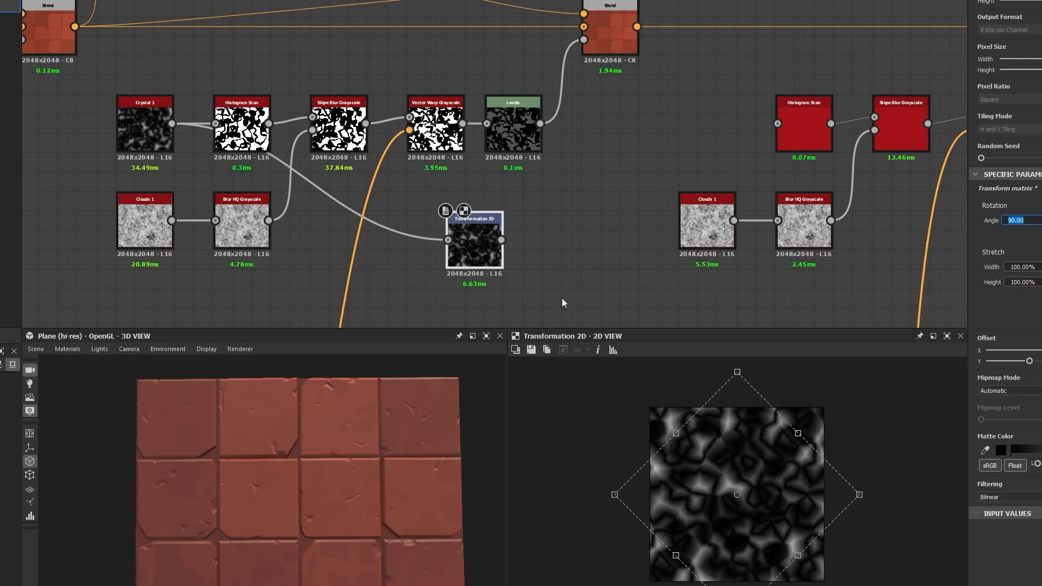
Examine the tiling of the Clouds 1 texture and of the rotated Transformation 2D pattern in the 2D preview.
double_click(154, 250)
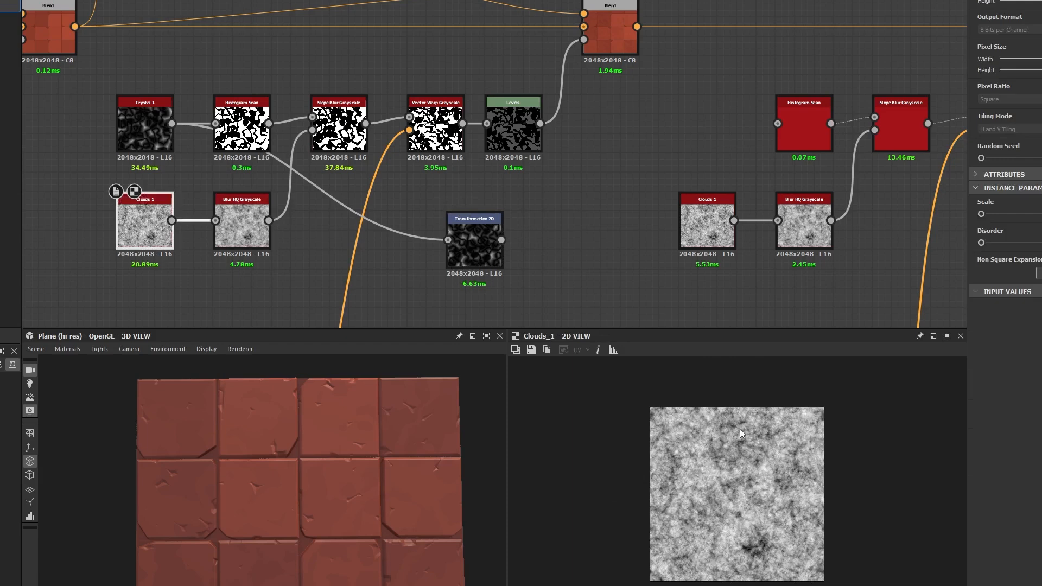
key(t)
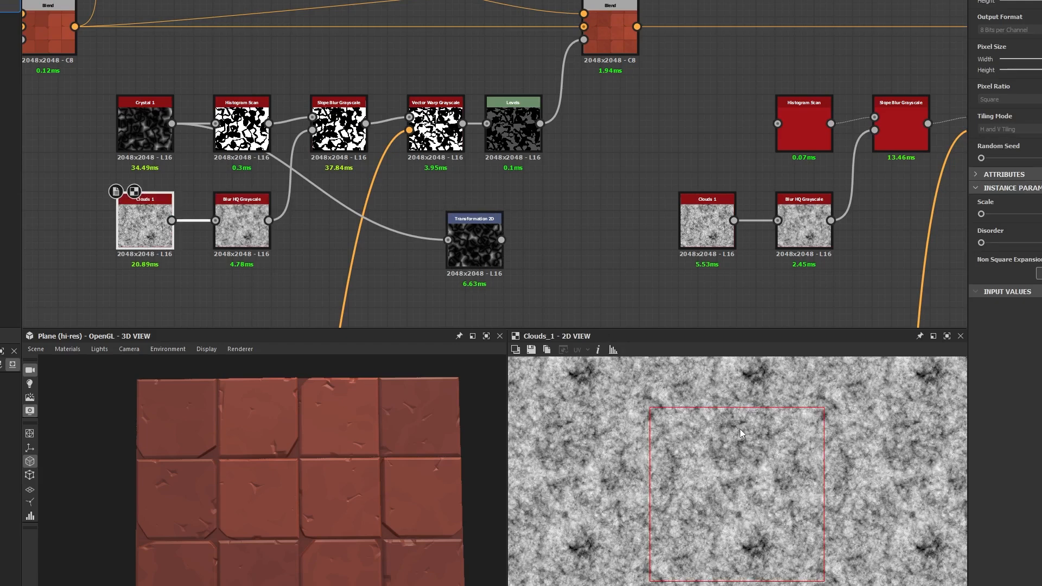
scroll(740, 428, down, 2)
scroll(634, 413, down, 6)
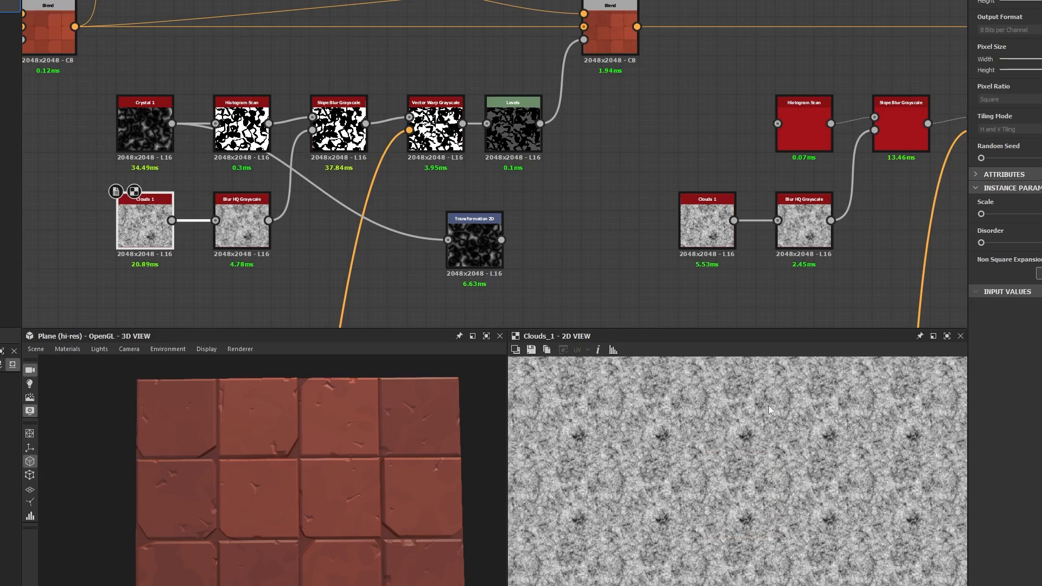
scroll(744, 451, up, 7)
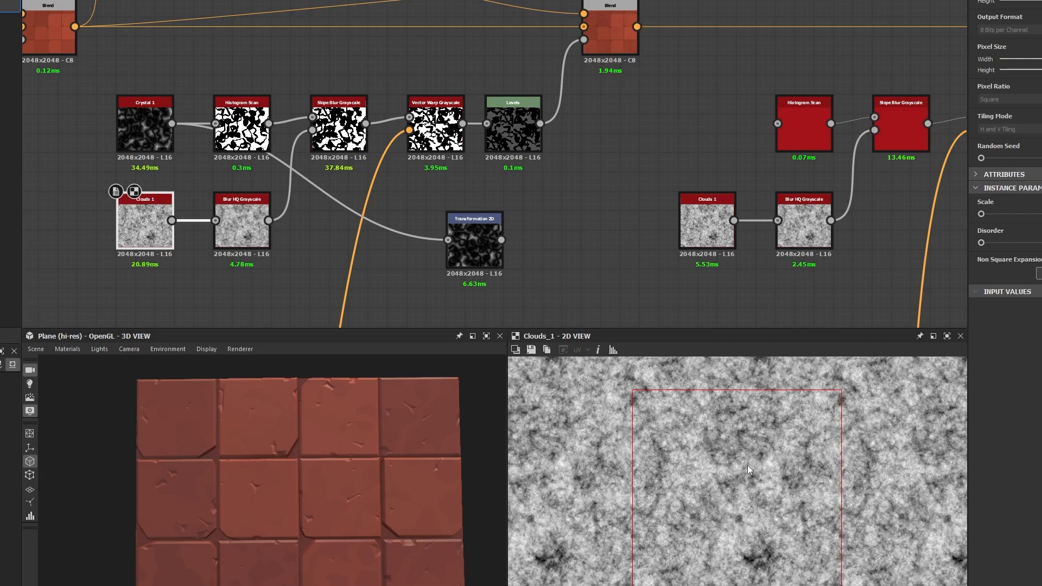
key(space)
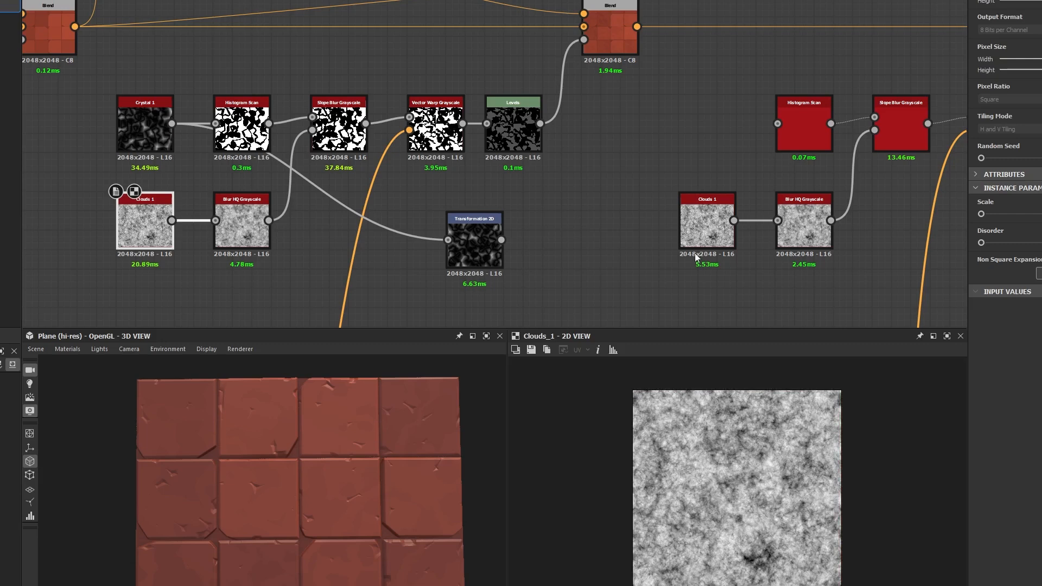
click(494, 243)
double_click(494, 242)
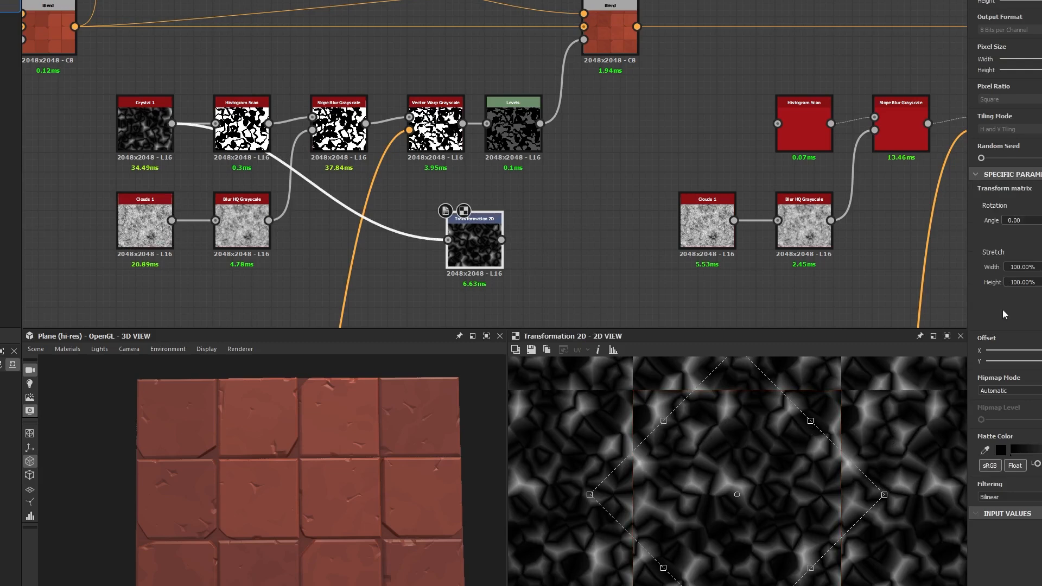
Try rotating the crystal pattern by -45 degrees in the Transformation 2D node.
click(1023, 220)
text(-45)
key(Return)
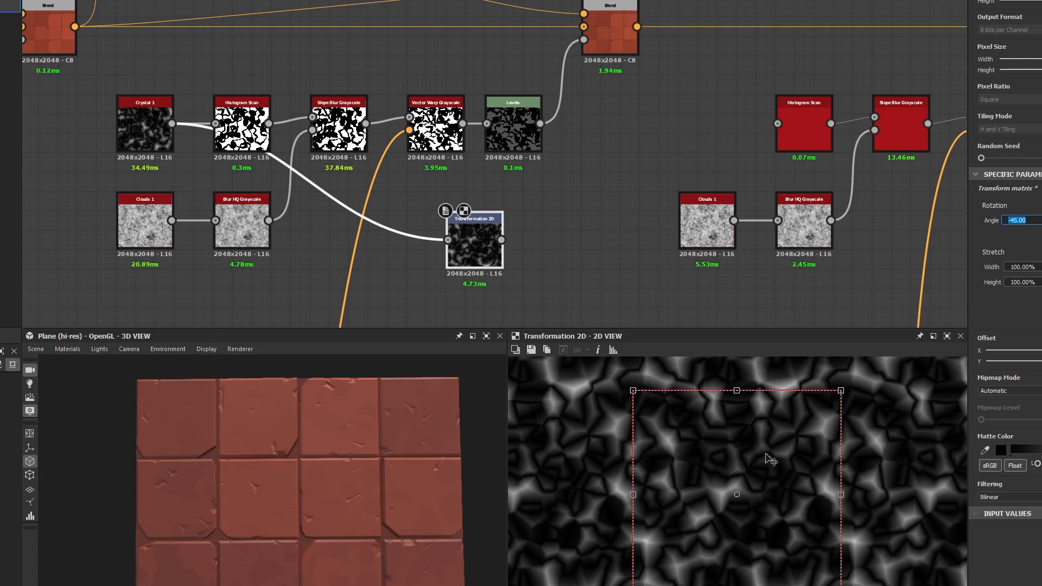
drag(771, 460, 822, 475)
double_click(1017, 220)
key(Return)
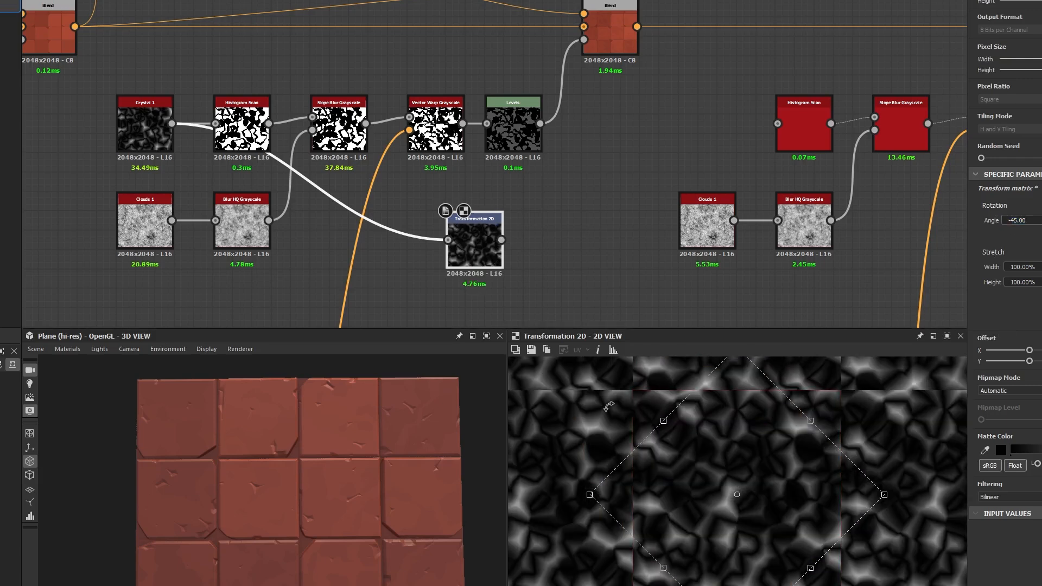
Examine the tile-border seams of the rotated crystal pattern up close in the 2D view.
scroll(609, 430, up, 6)
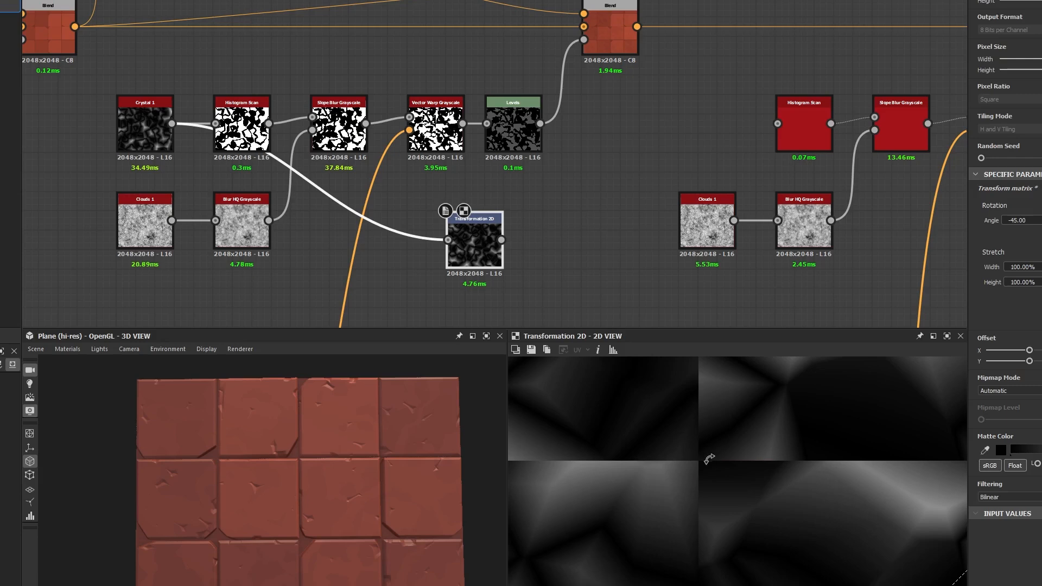
scroll(703, 462, down, 3)
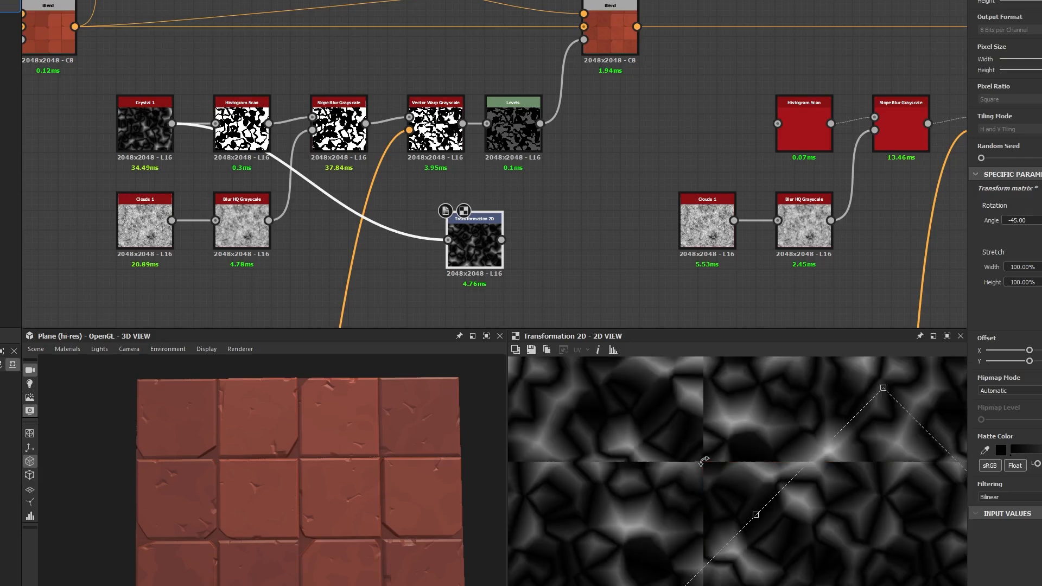
scroll(706, 453, up, 3)
scroll(708, 466, down, 3)
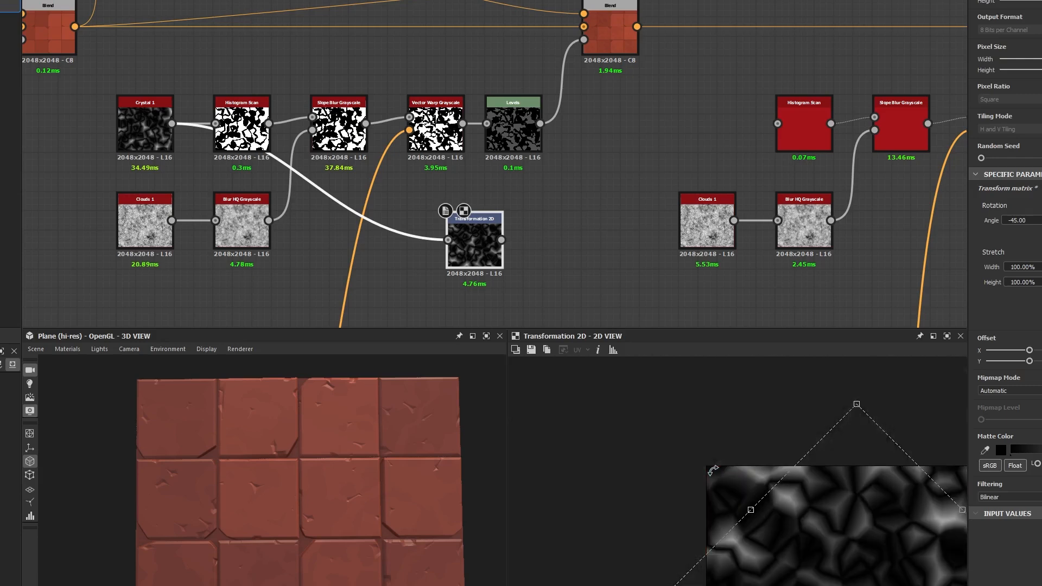
scroll(710, 470, down, 2)
scroll(808, 504, down, 2)
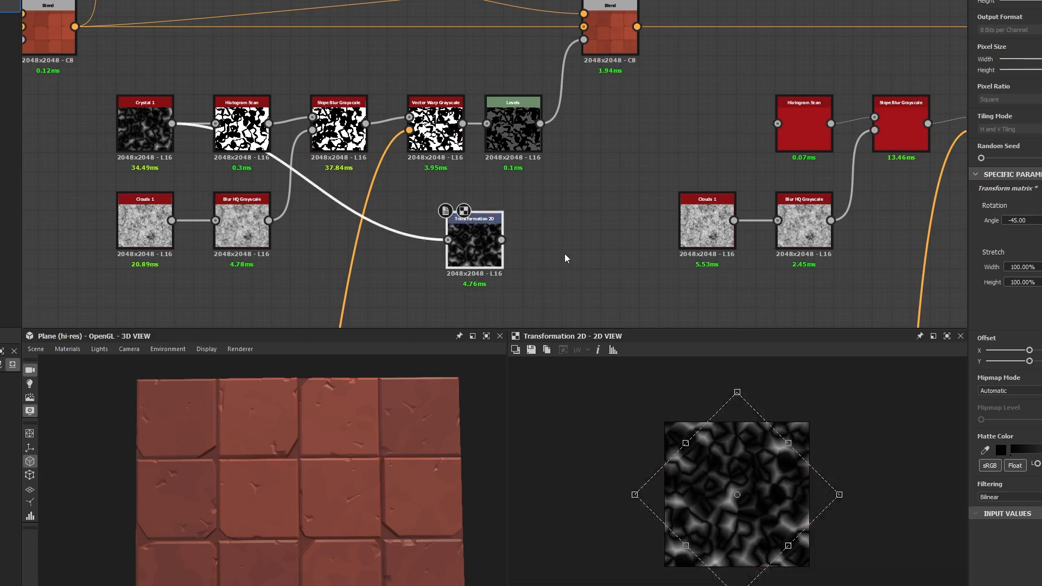
Replace the rotated Transformation 2D node with a fresh one fed by the Crystal 1 output.
key(Delete)
drag(172, 124, 503, 239)
text(safe)
key(Return)
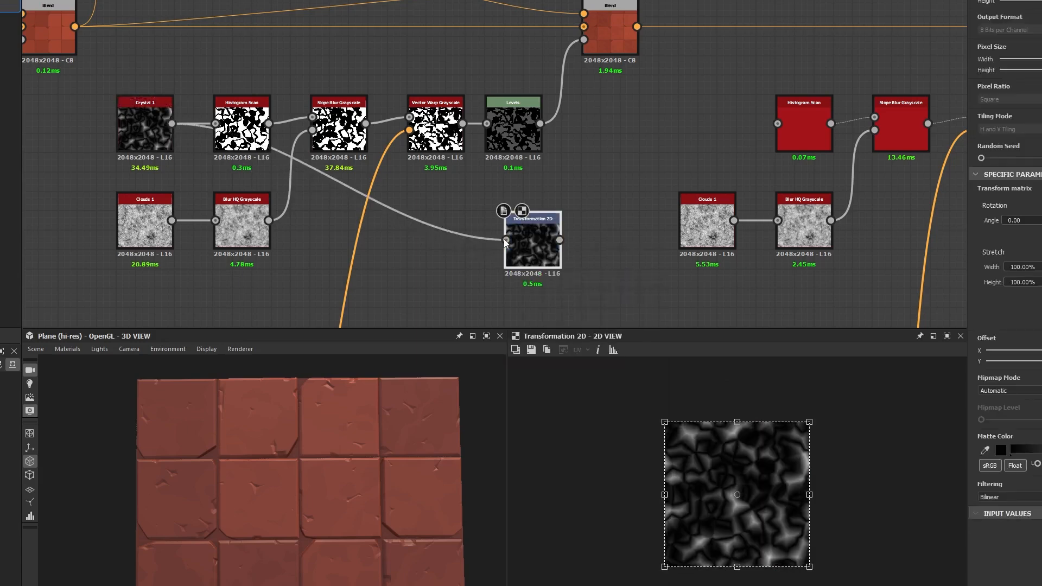
drag(548, 247, 529, 246)
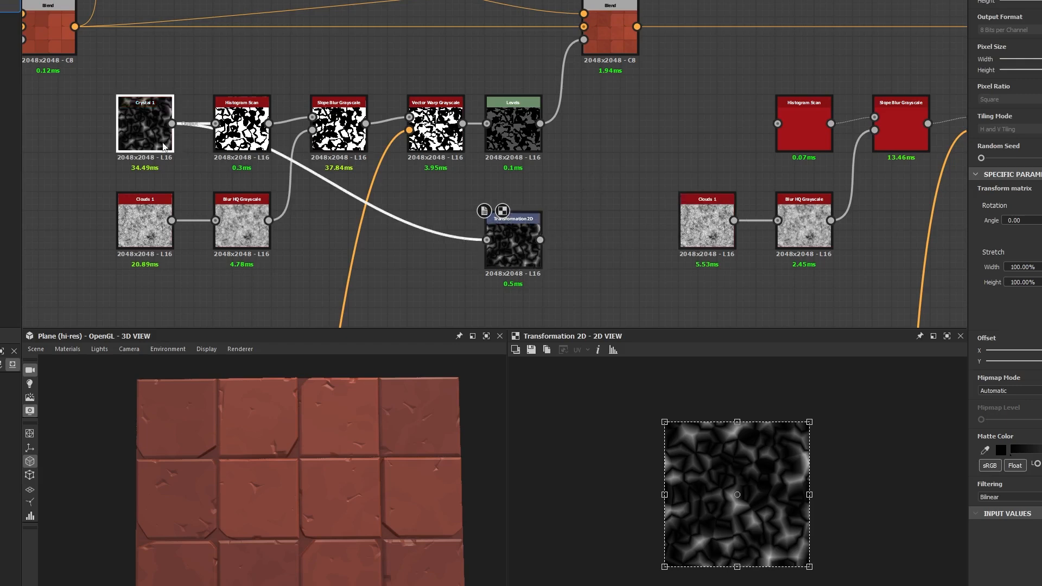
Reorient the crystal pattern through the Transformation 2D node's transform matrix and compare it with the original Crystal 1.
click(150, 120)
click(513, 246)
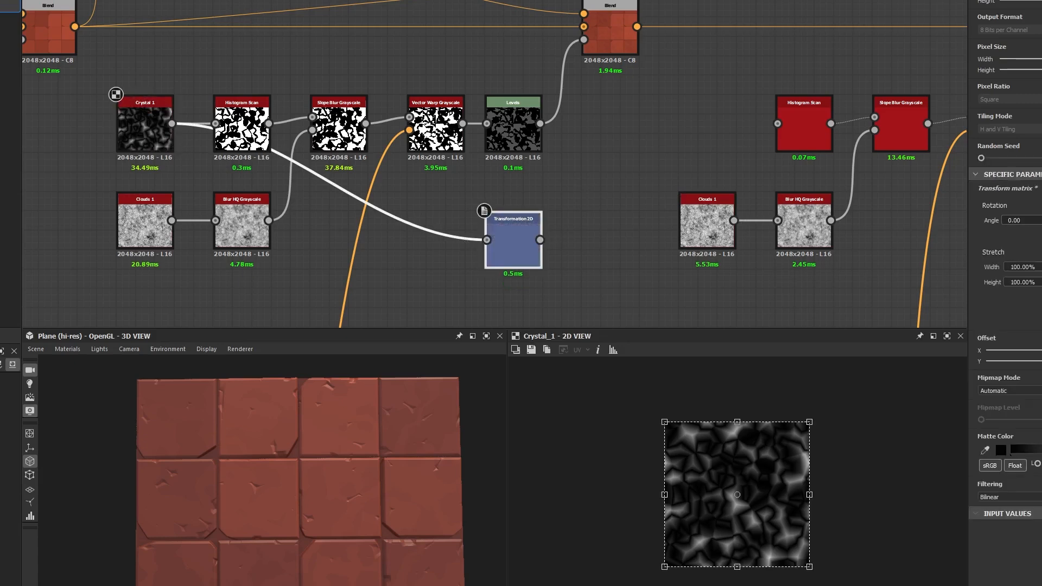
double_click(531, 260)
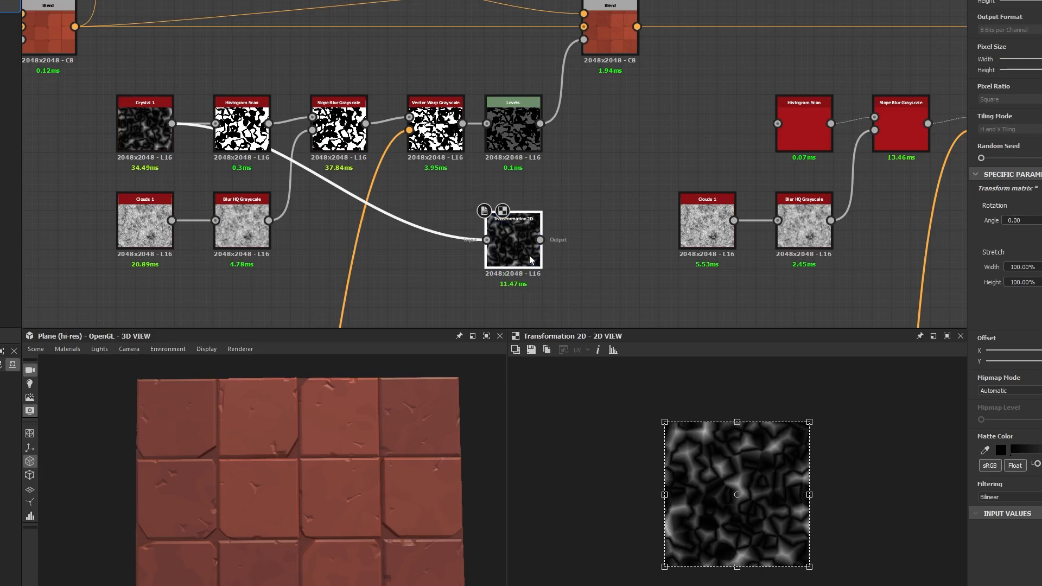
key(ctrl+z)
key(ctrl+y)
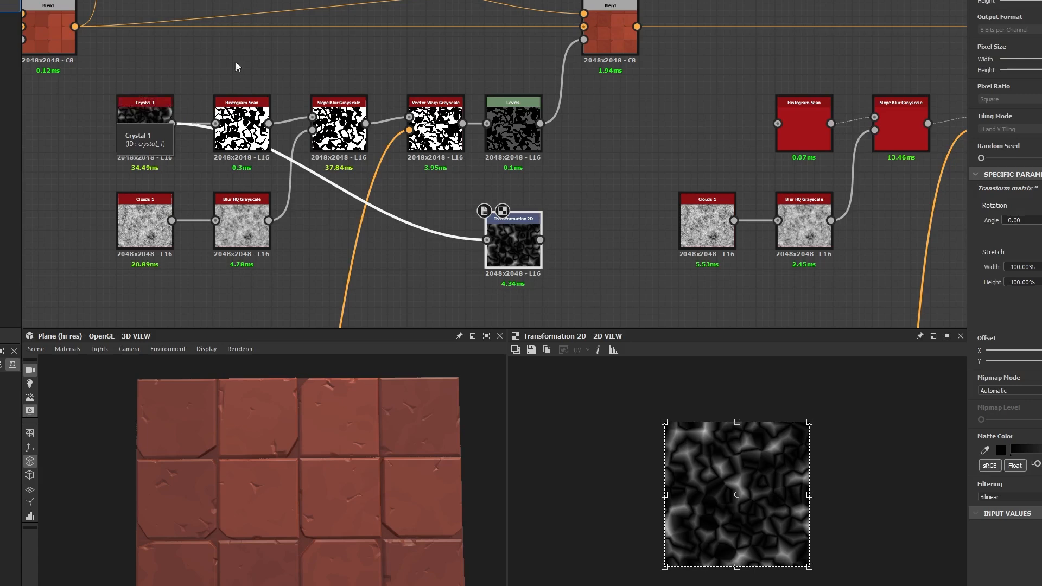
Place the Transformation 2D node at the start of the second mask chain and route its Crystal 1 link through two dot nodes.
drag(514, 249, 707, 133)
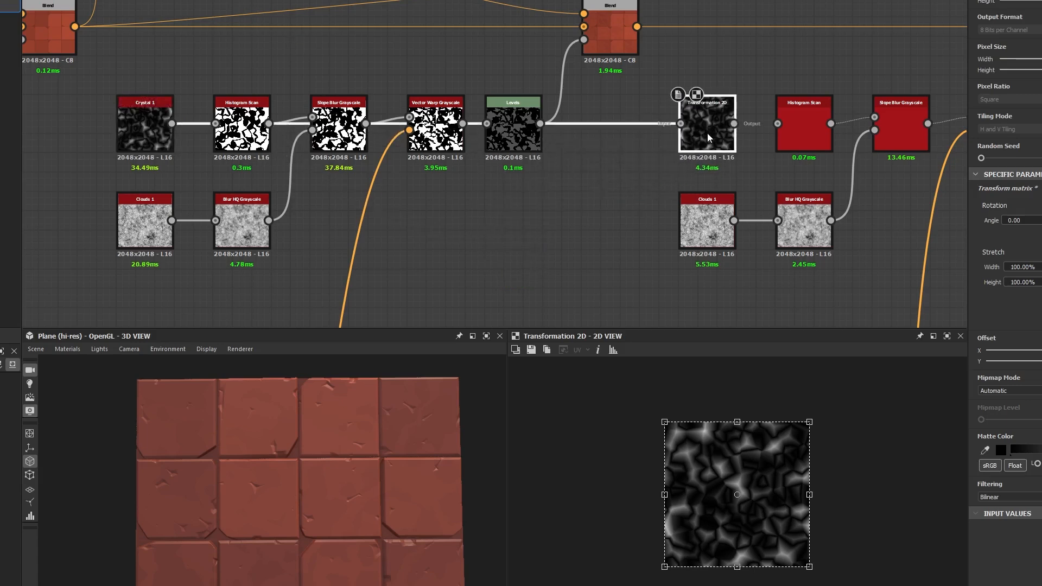
right_click(610, 123)
click(606, 125)
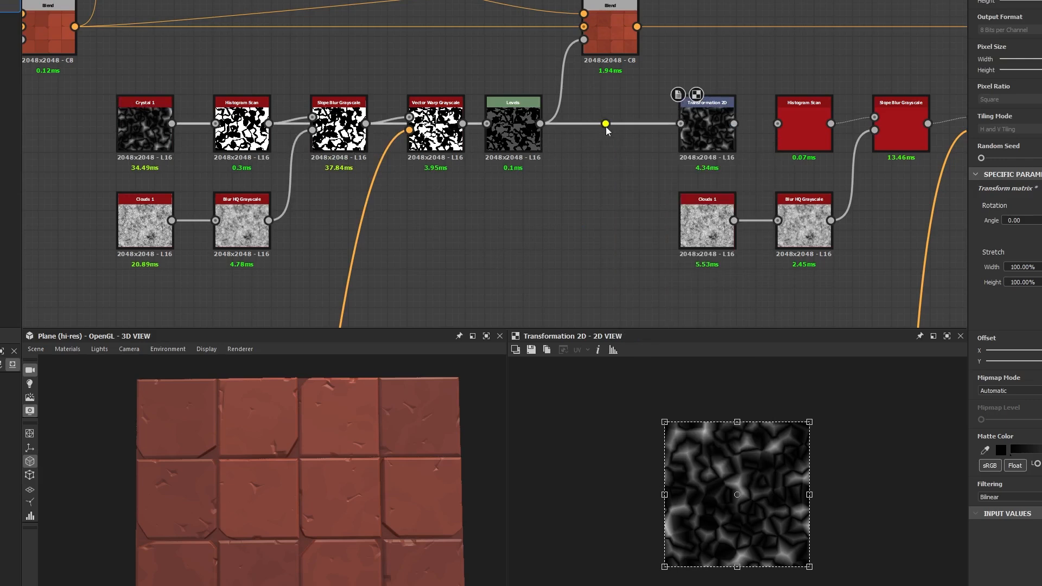
drag(606, 131, 610, 227)
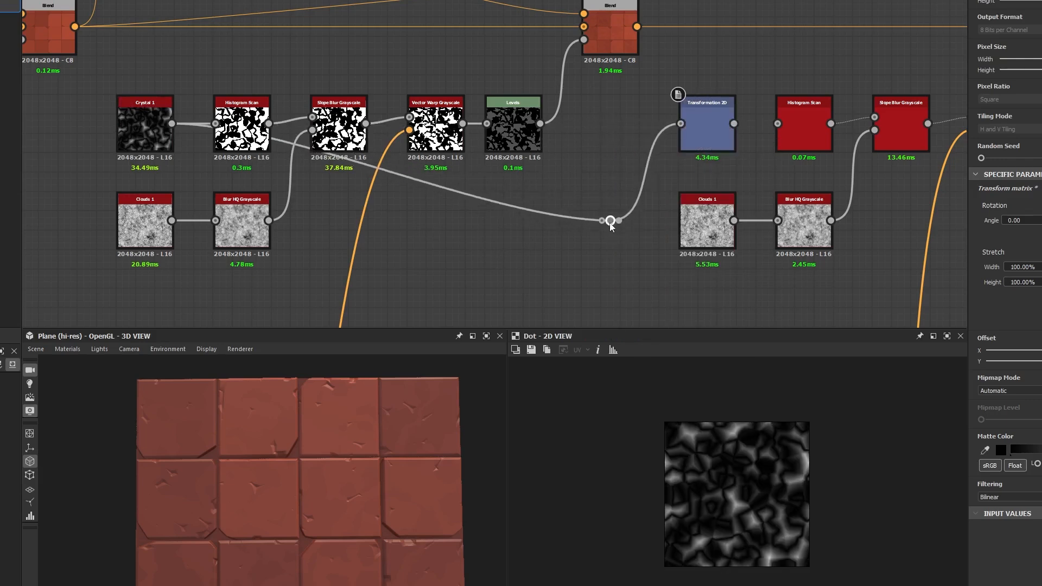
double_click(367, 167)
drag(367, 168, 337, 222)
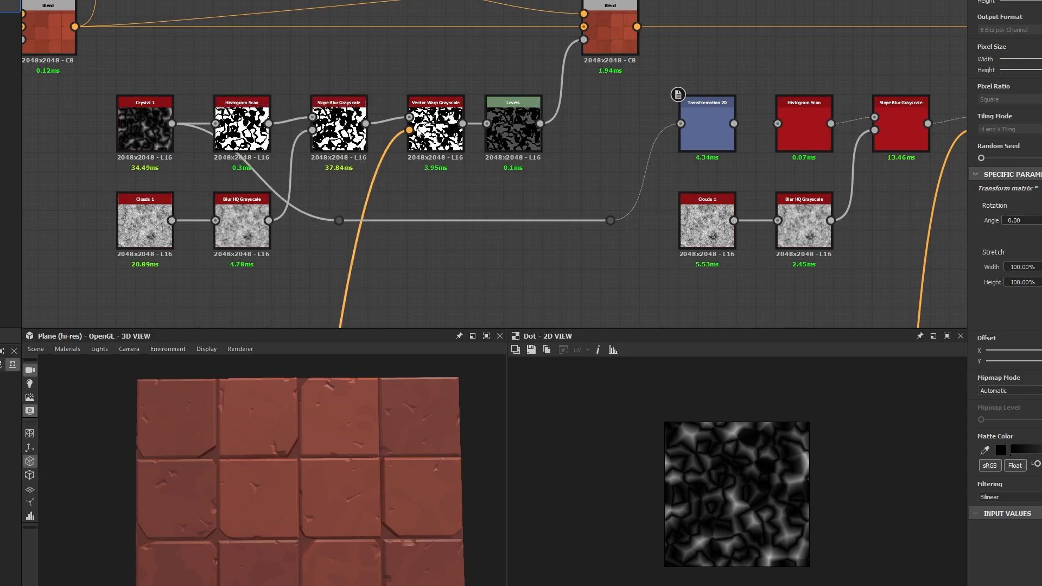
Connect the Transformation 2D output to the second chain's Histogram Scan and preview the scan.
double_click(706, 137)
middle_drag(772, 98, 590, 119)
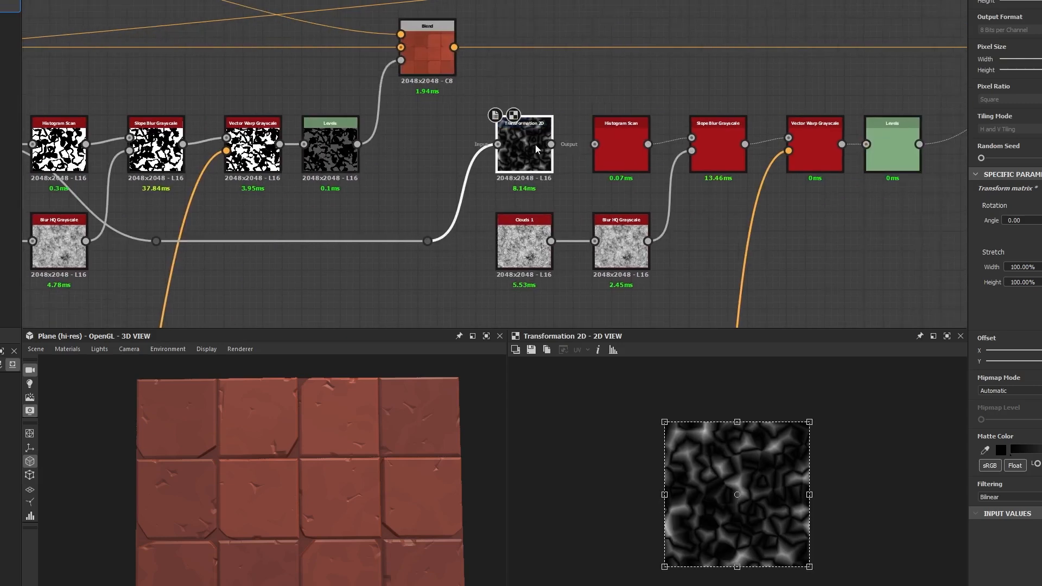
drag(551, 144, 595, 144)
double_click(622, 158)
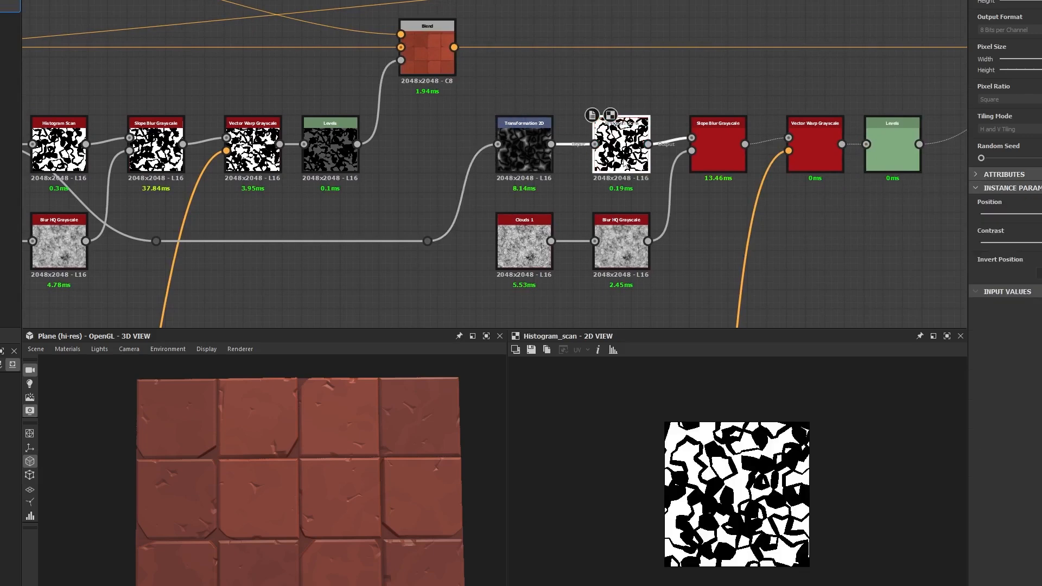
Compare the original Crystal 1 pattern, the second chain's Levels mask and the Transformation 2D output in the 2D view.
middle_drag(380, 163, 569, 142)
double_click(152, 140)
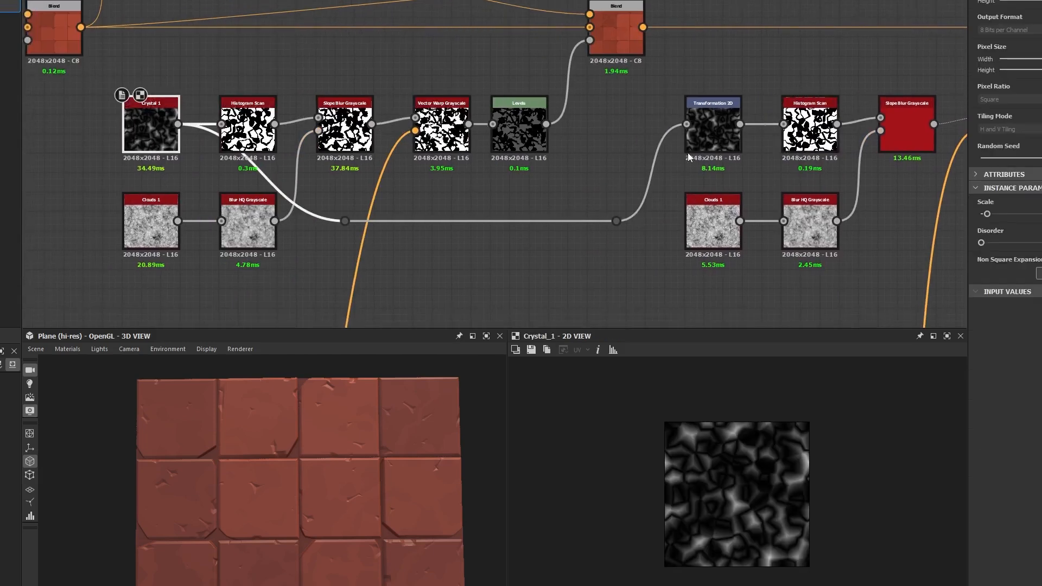
click(723, 147)
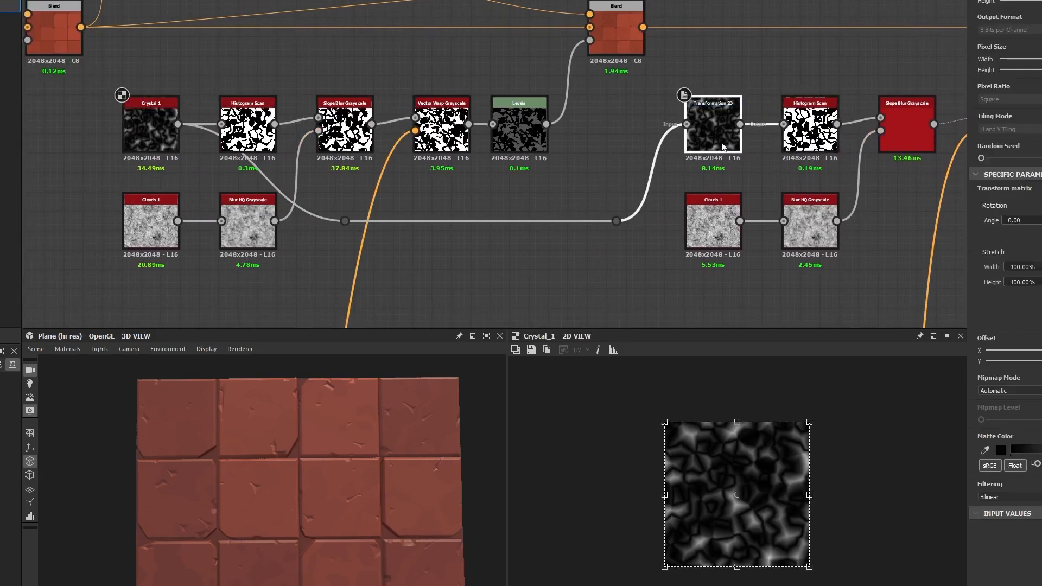
middle_drag(723, 147, 364, 126)
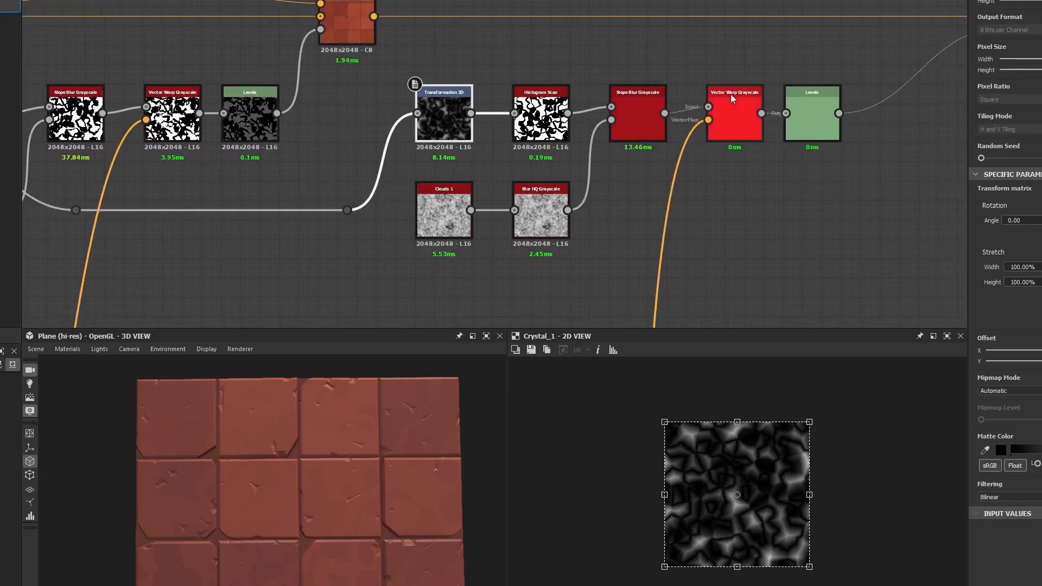
double_click(836, 135)
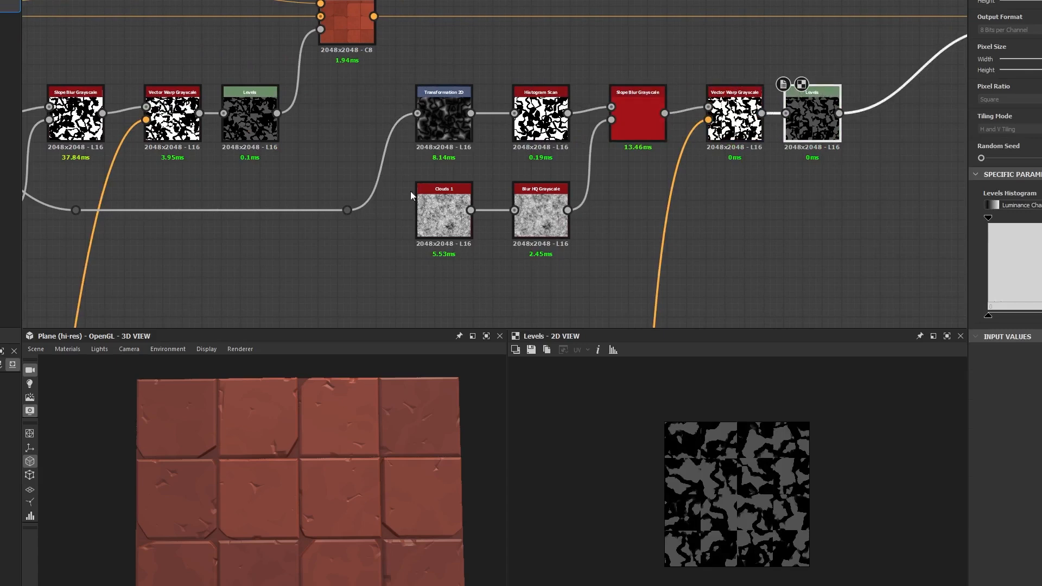
double_click(457, 145)
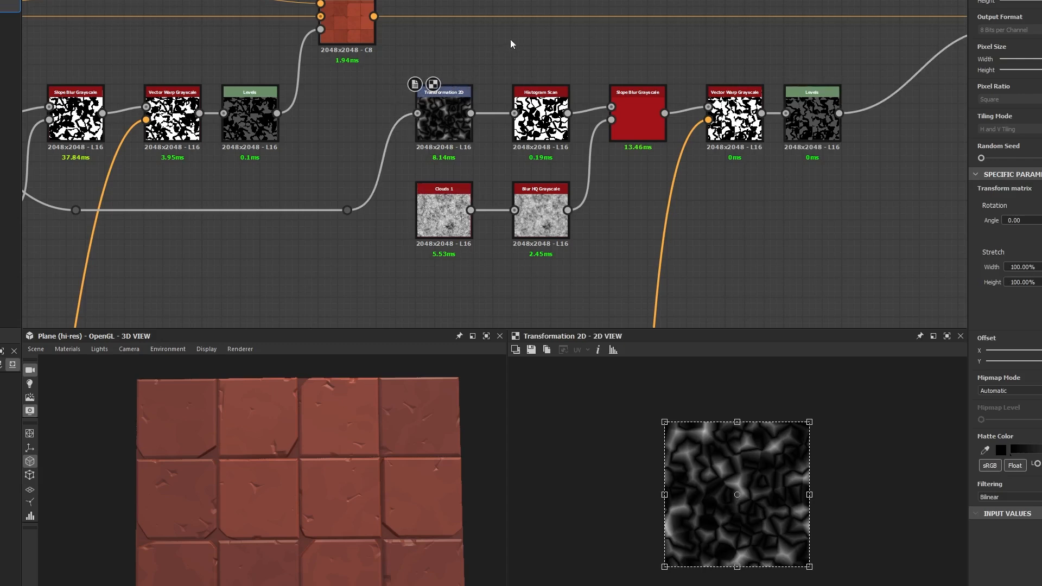
Move the second variation's HSL and Blend nodes closer to the second mask chain's Levels node.
middle_drag(511, 42, 298, 109)
click(781, 106)
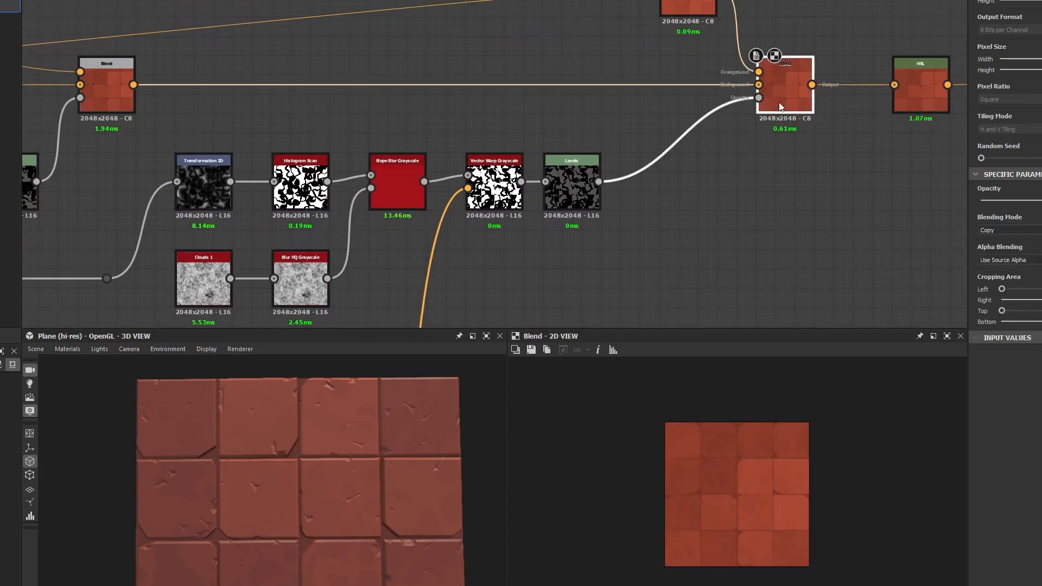
drag(835, 17, 678, 136)
click(696, 24)
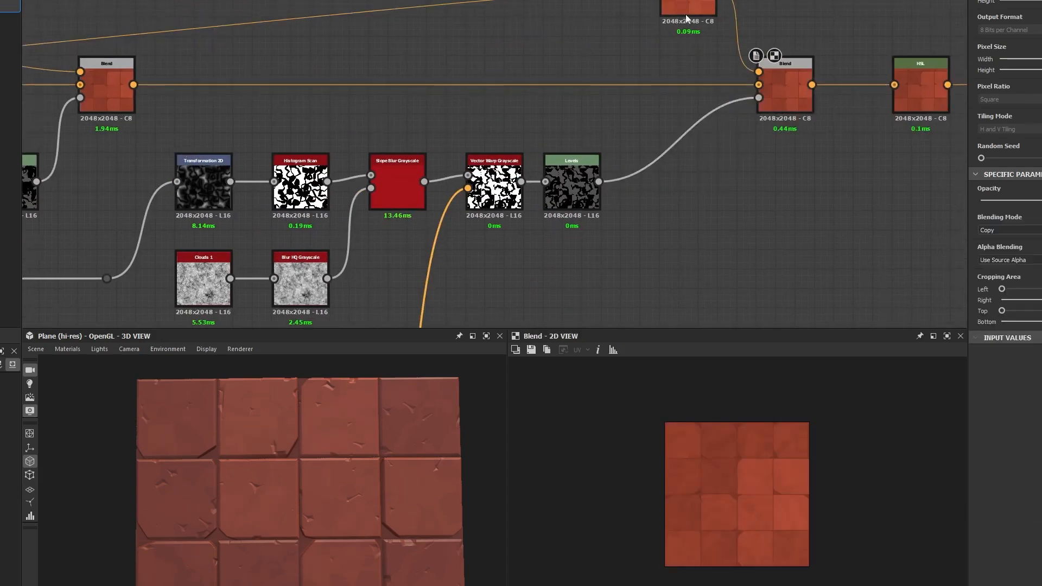
drag(834, 13, 685, 117)
drag(702, 10, 682, 9)
click(627, 207)
middle_drag(626, 211, 672, 261)
drag(855, 23, 688, 171)
drag(711, 62, 616, 61)
click(715, 66)
click(698, 149)
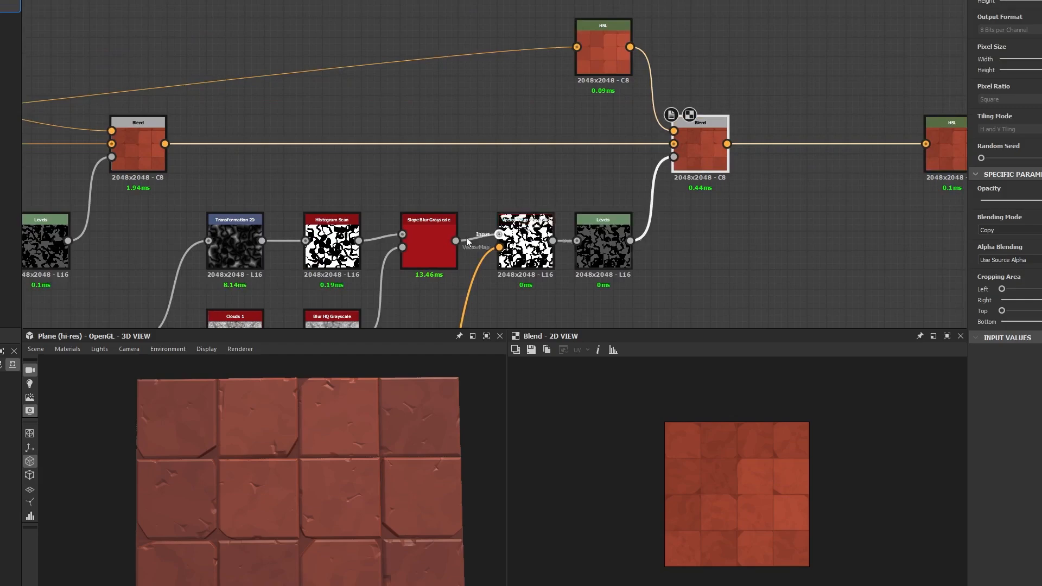
Disable the Blend node driven by the second crystal mask.
middle_drag(266, 191, 351, 175)
click(743, 197)
click(784, 133)
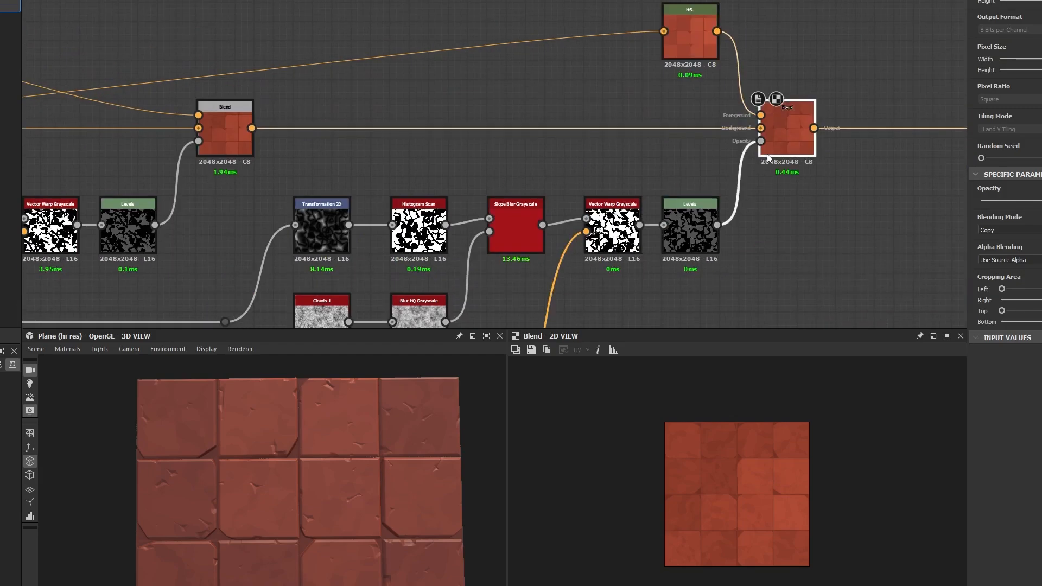
key(shift+d)
Preview the first crystal mask's Blend node and examine its colour variation up close.
scroll(230, 184, down, 3)
middle_drag(230, 185, 656, 123)
double_click(655, 122)
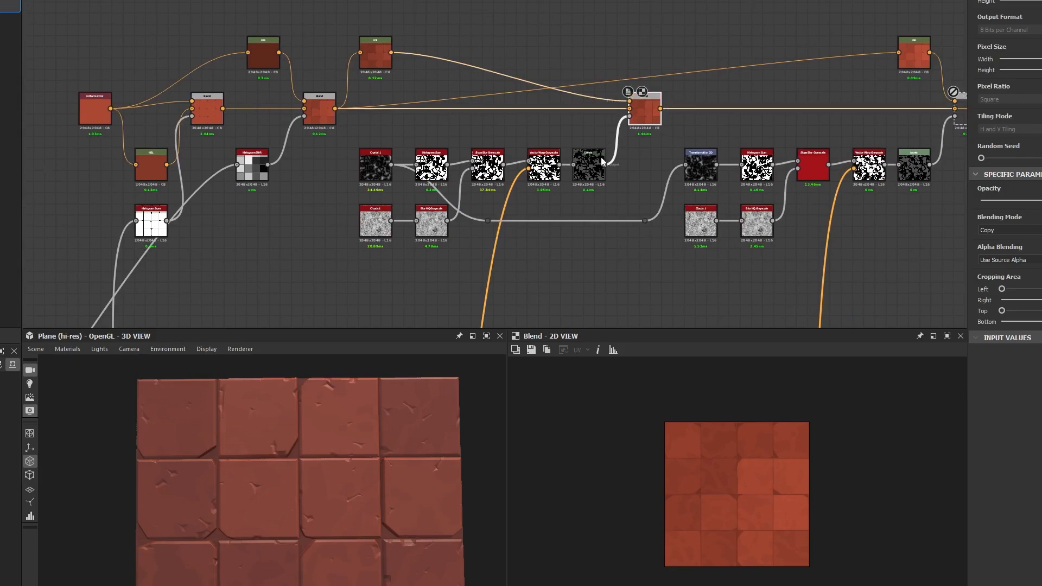
scroll(601, 151, up, 3)
middle_drag(529, 120, 576, 135)
scroll(740, 480, up, 4)
scroll(746, 427, up, 6)
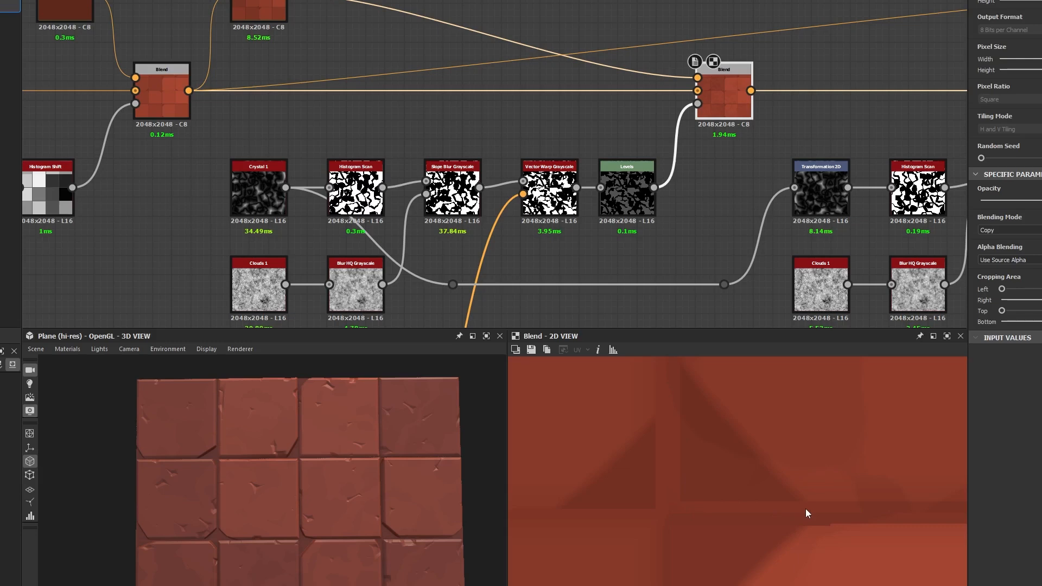
Compare the first chain's Levels mask with its Blend result around the tile corners in the 2D view.
double_click(630, 195)
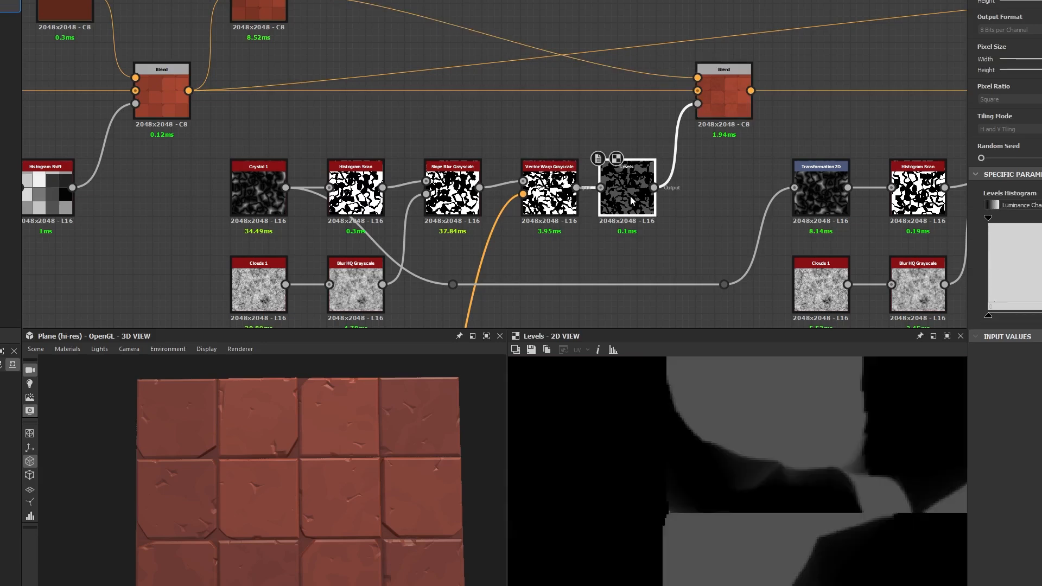
double_click(740, 105)
scroll(792, 425, up, 5)
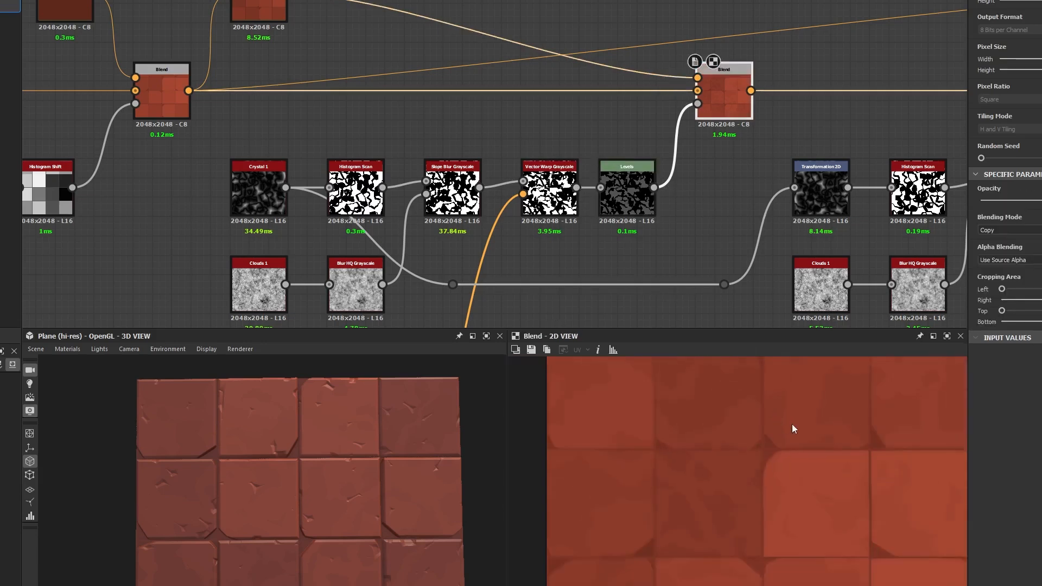
scroll(739, 414, down, 4)
middle_drag(716, 439, 809, 427)
scroll(704, 537, up, 3)
scroll(786, 473, up, 3)
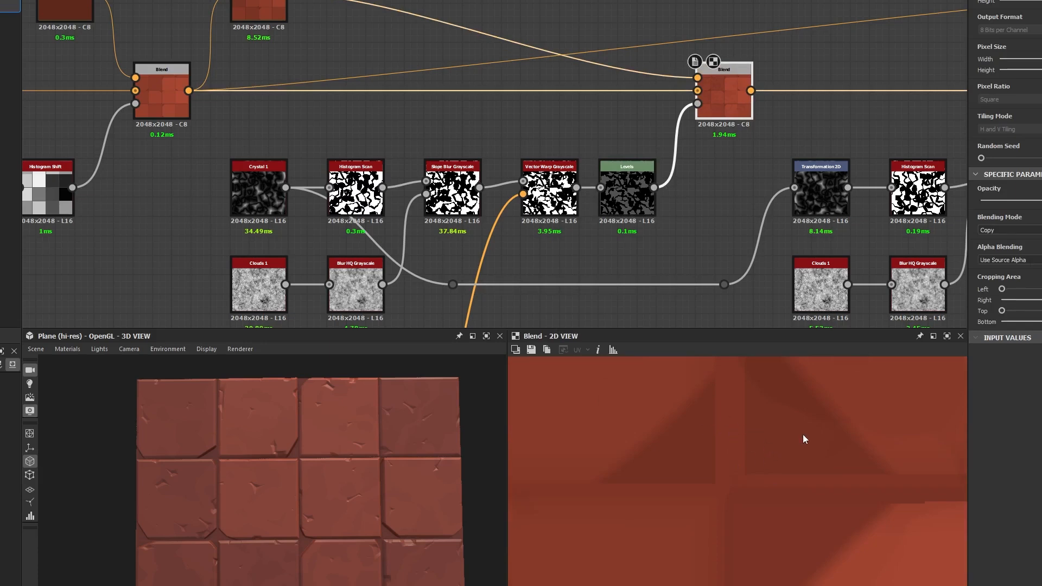
double_click(641, 214)
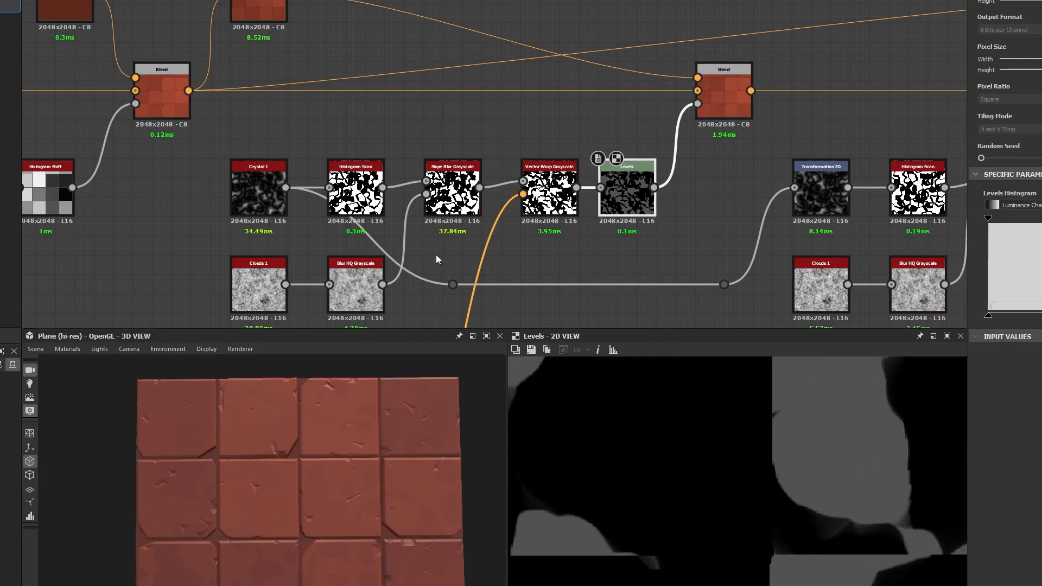
double_click(717, 107)
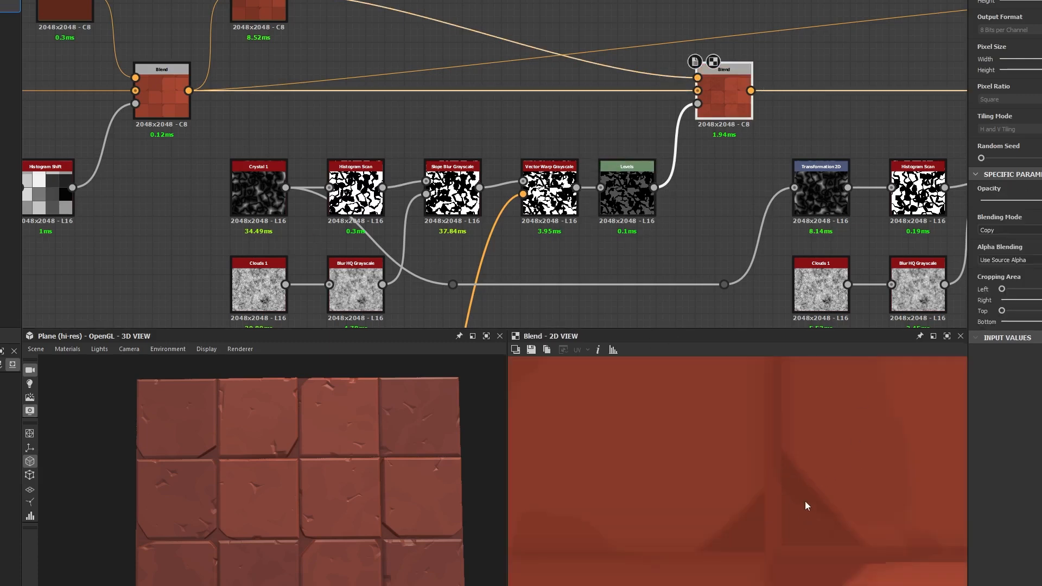
double_click(632, 202)
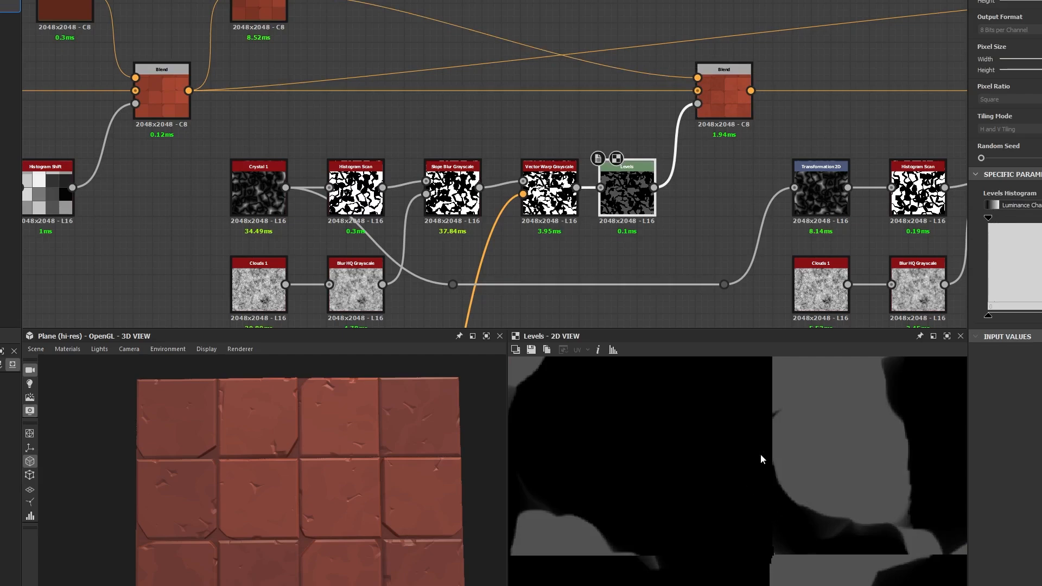
scroll(599, 258, down, 3)
middle_drag(671, 225, 437, 157)
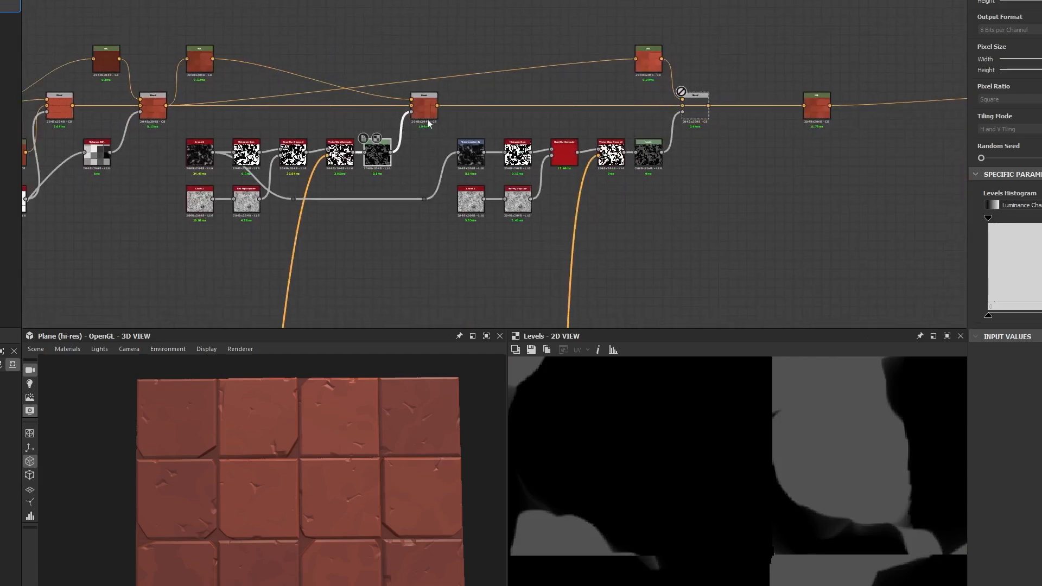
Move the first mask's colour Blend together with the second variation chain away from the first Levels node to make room.
drag(410, 21, 711, 260)
scroll(442, 117, up, 5)
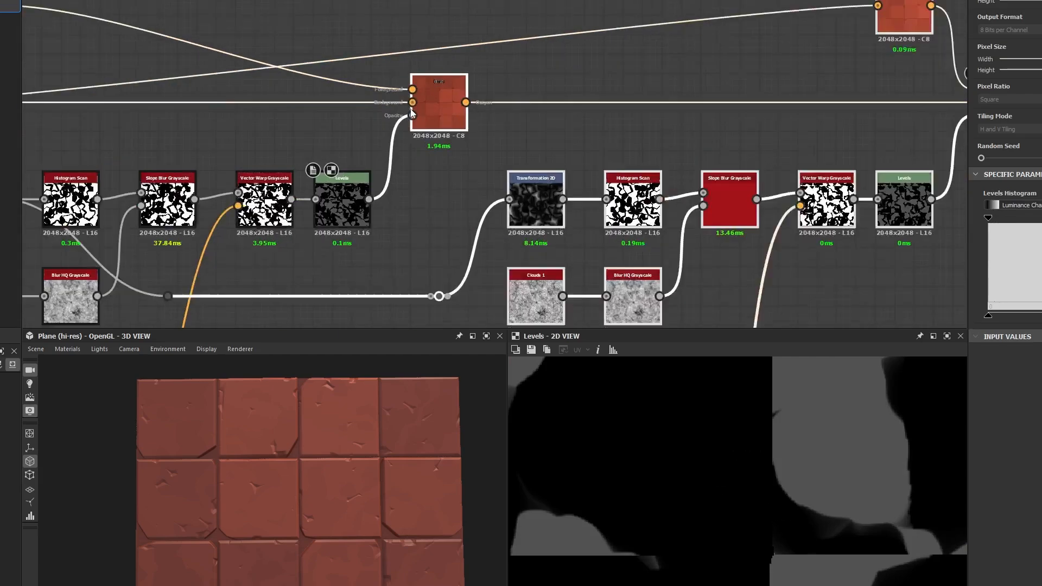
drag(458, 122, 626, 122)
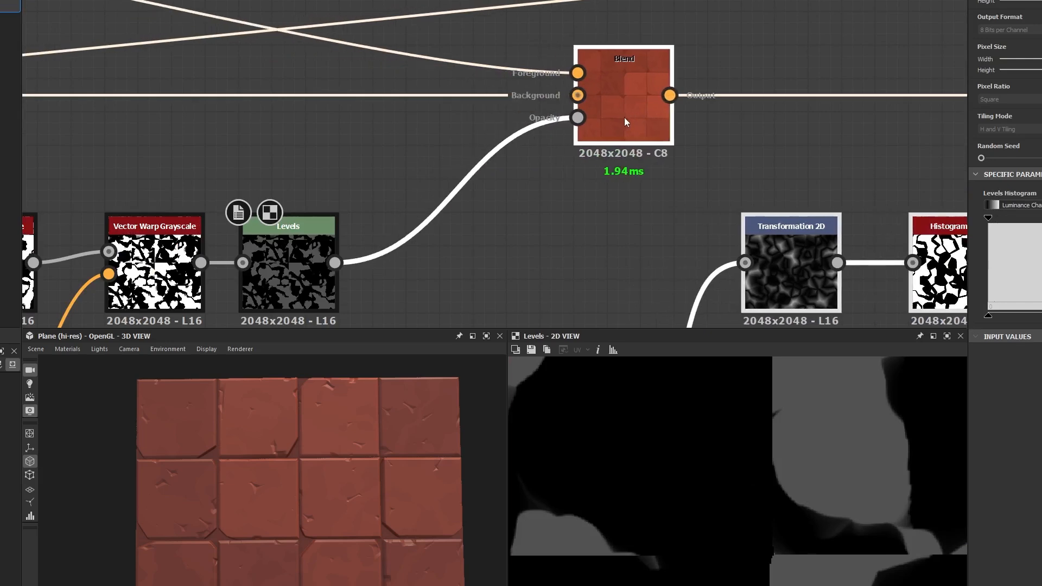
Insert a Blend node between the first chain's Levels node and the colour Blend's opacity input, aligned with the Levels node.
key(space)
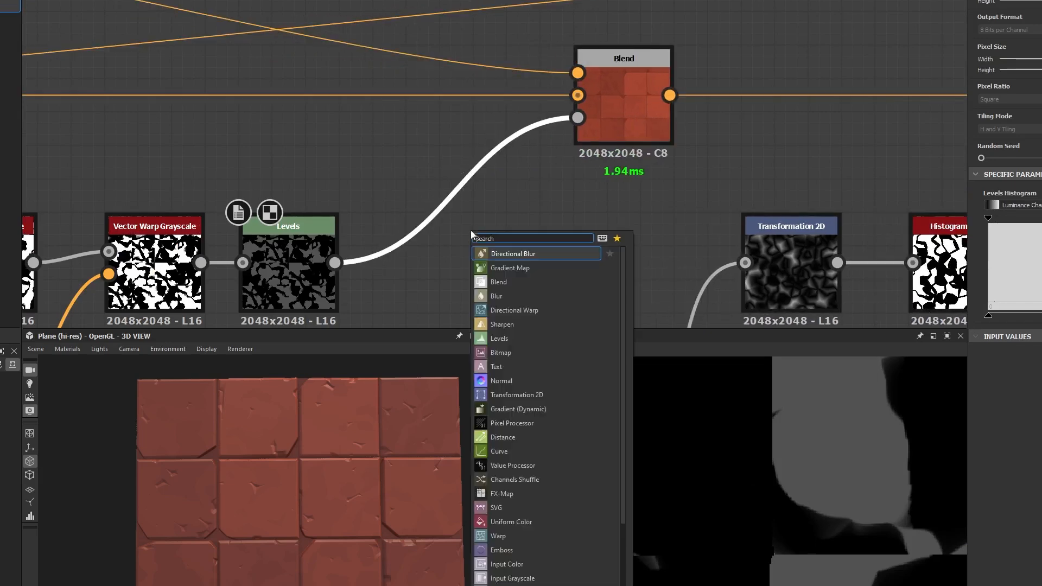
text(blend)
key(Return)
scroll(448, 252, down, 5)
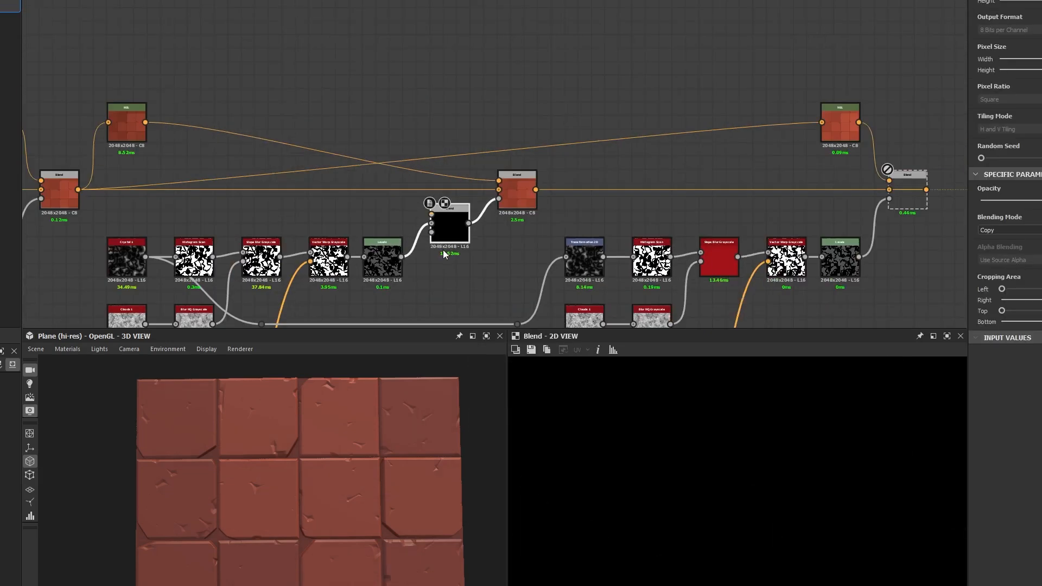
middle_drag(443, 250, 436, 114)
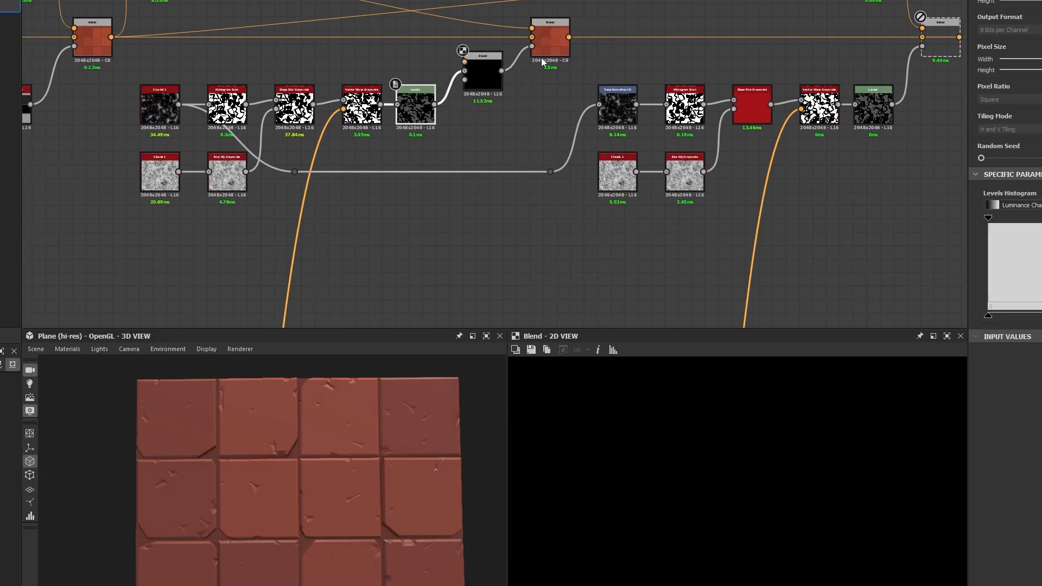
drag(487, 77, 487, 106)
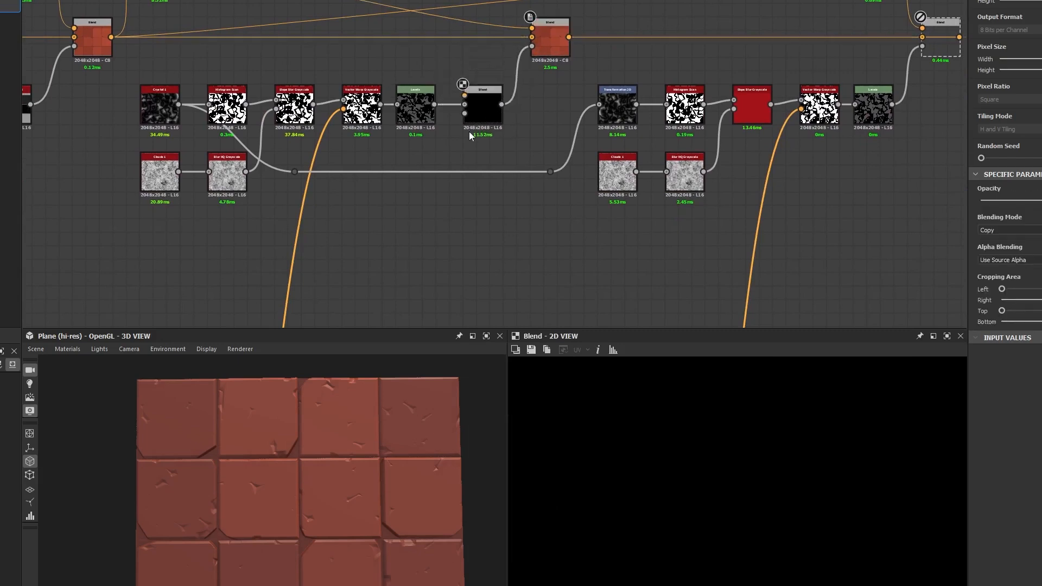
Compare the first chain's Levels mask with the existing tile Histogram Scan around the tile corners and edges.
double_click(415, 108)
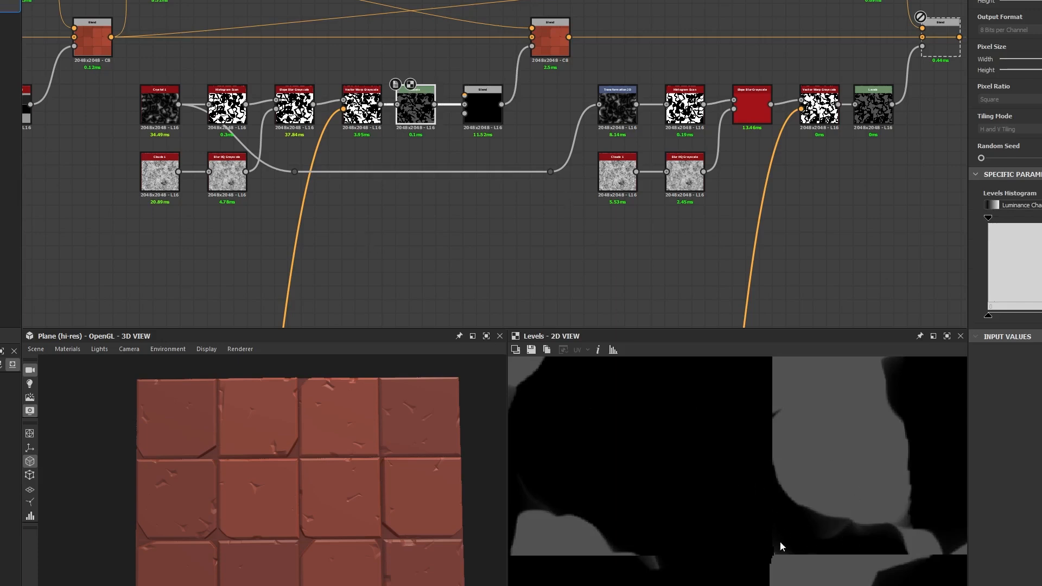
middle_drag(284, 202, 605, 196)
double_click(200, 182)
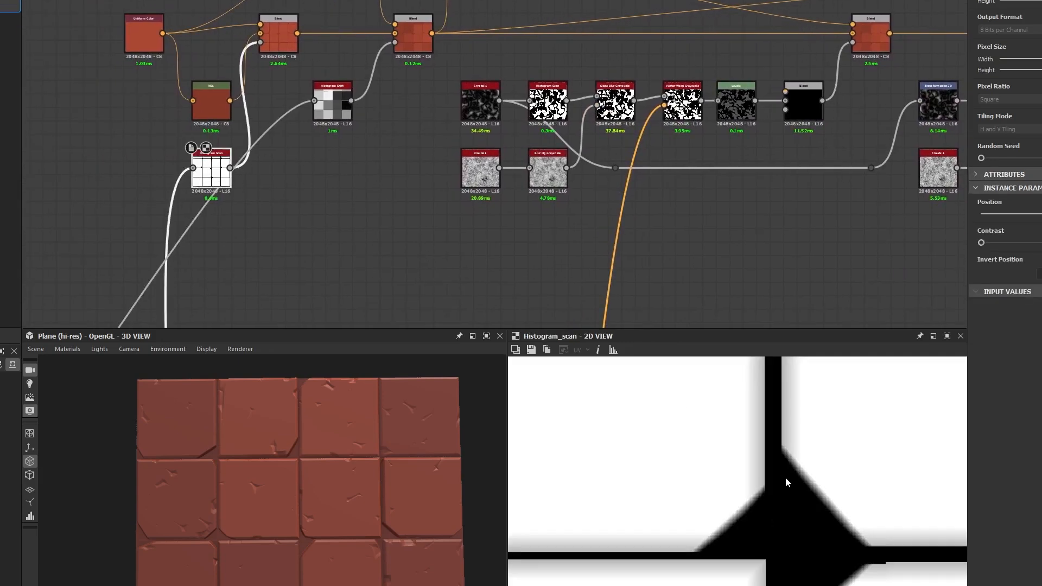
scroll(818, 478, down, 3)
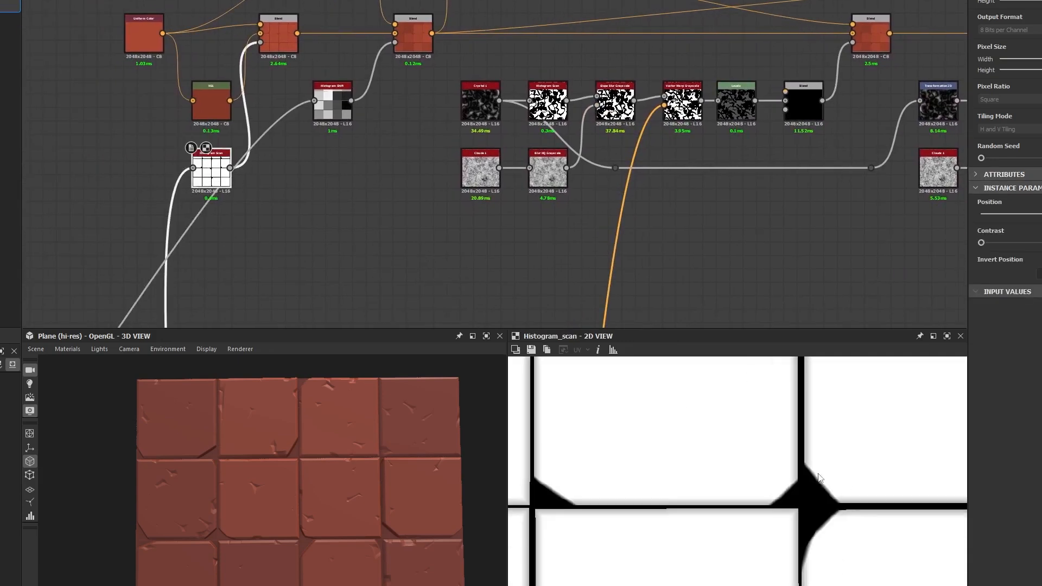
scroll(821, 476, down, 4)
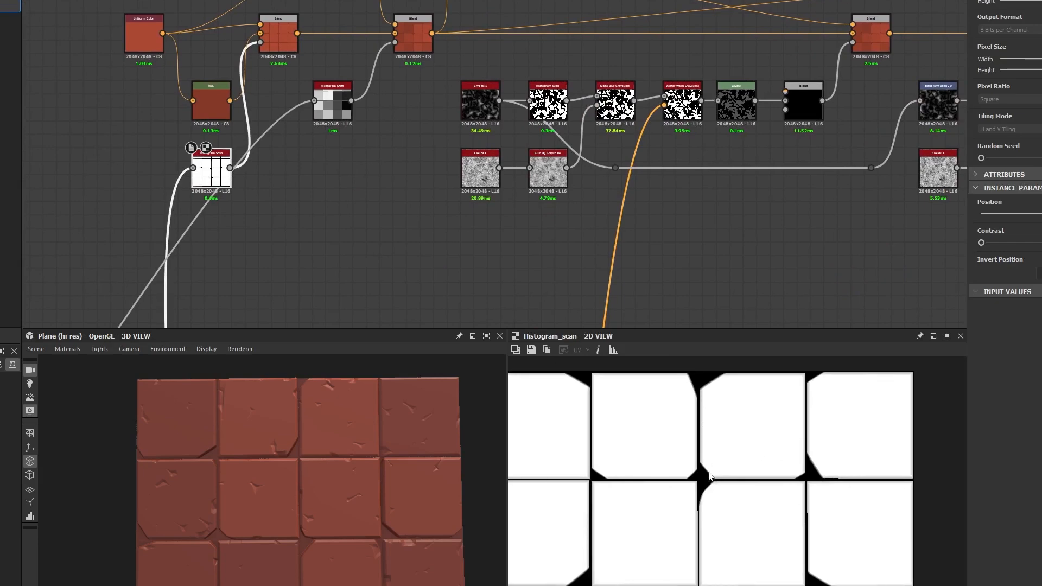
scroll(718, 391, up, 10)
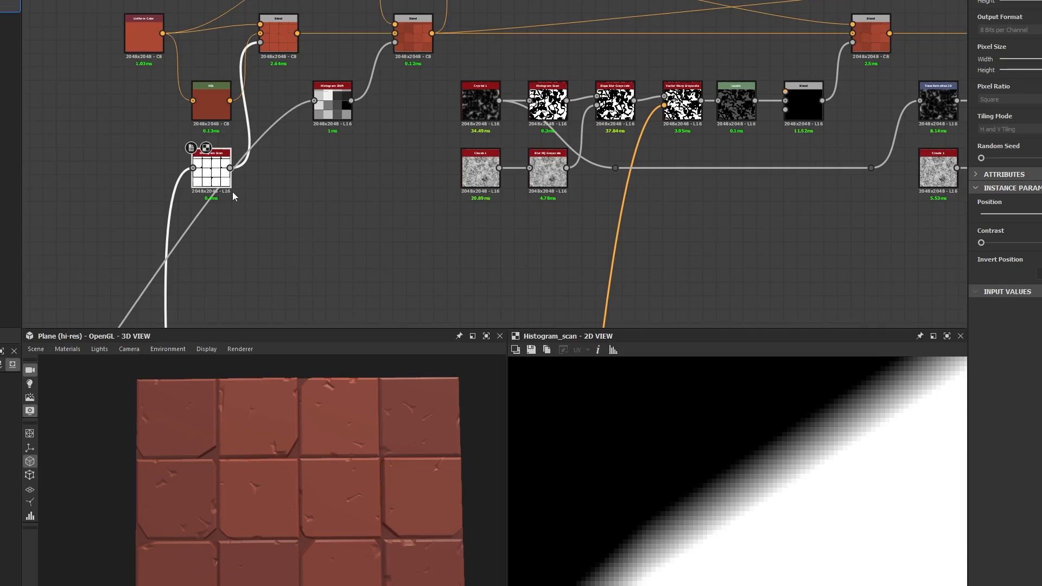
Branch a new Histogram Scan node from the tile pattern in the lower part of the graph, placed below the first mask chain.
middle_drag(289, 191, 379, 118)
scroll(309, 83, down, 4)
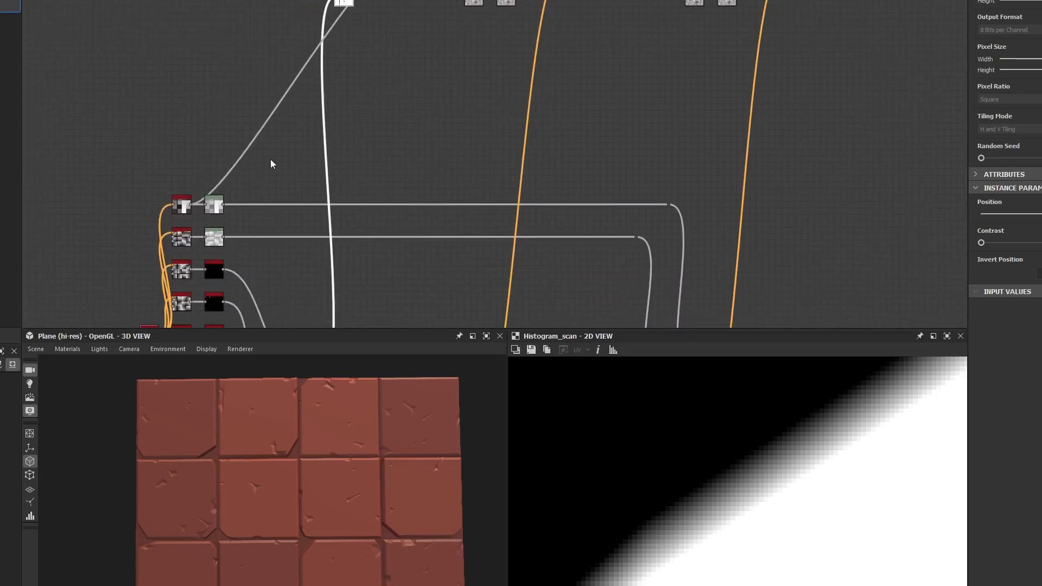
middle_drag(272, 160, 295, 75)
scroll(297, 77, down, 2)
middle_drag(351, 24, 351, 114)
middle_drag(352, 172, 380, 48)
scroll(373, 212, up, 3)
click(351, 191)
middle_drag(519, 34, 347, 206)
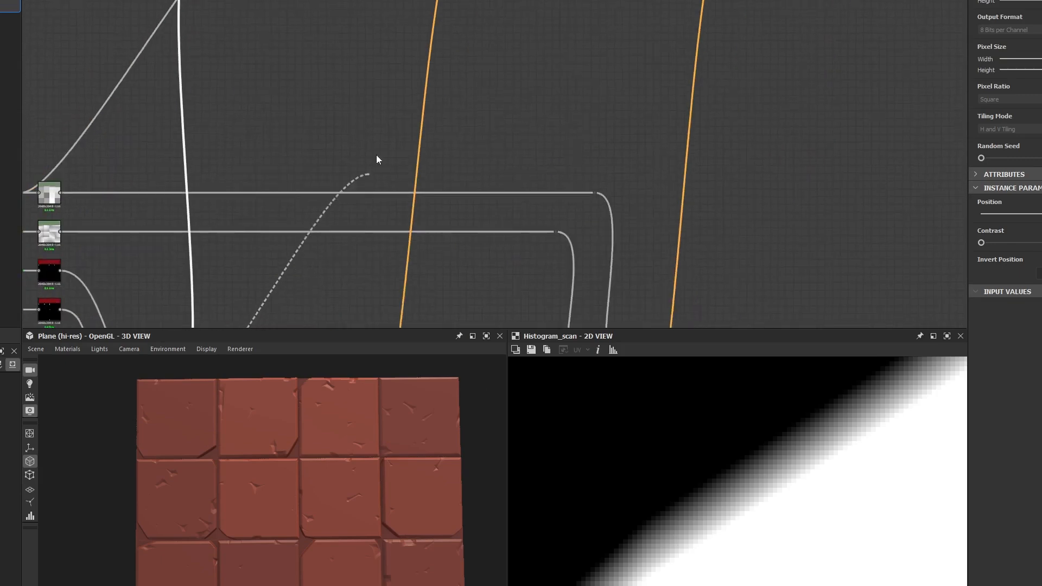
middle_drag(413, 61, 386, 214)
click(330, 163)
text(sca)
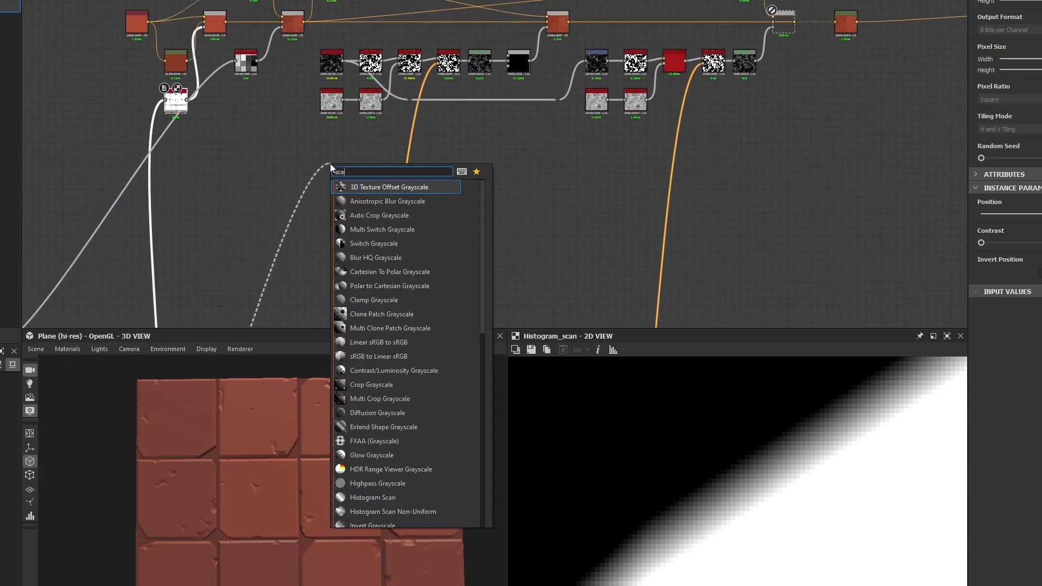
text(n)
key(Down)
key(Down)
key(Down)
key(Down)
key(Return)
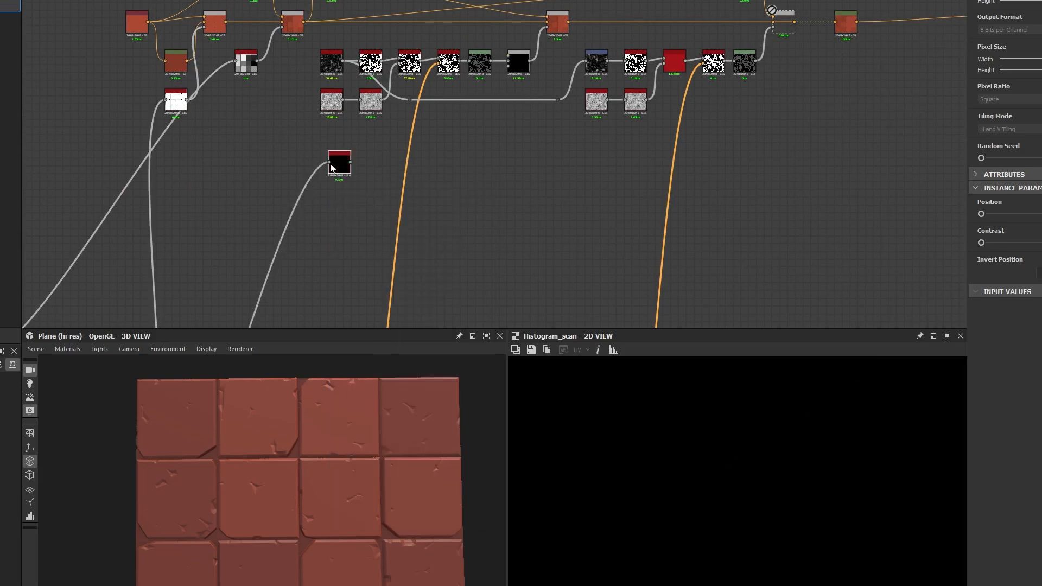
Raise the new Histogram Scan's Position and Contrast to get a hard-edged mask with white tiles and black gaps.
click(175, 101)
drag(187, 99, 307, 160)
click(348, 170)
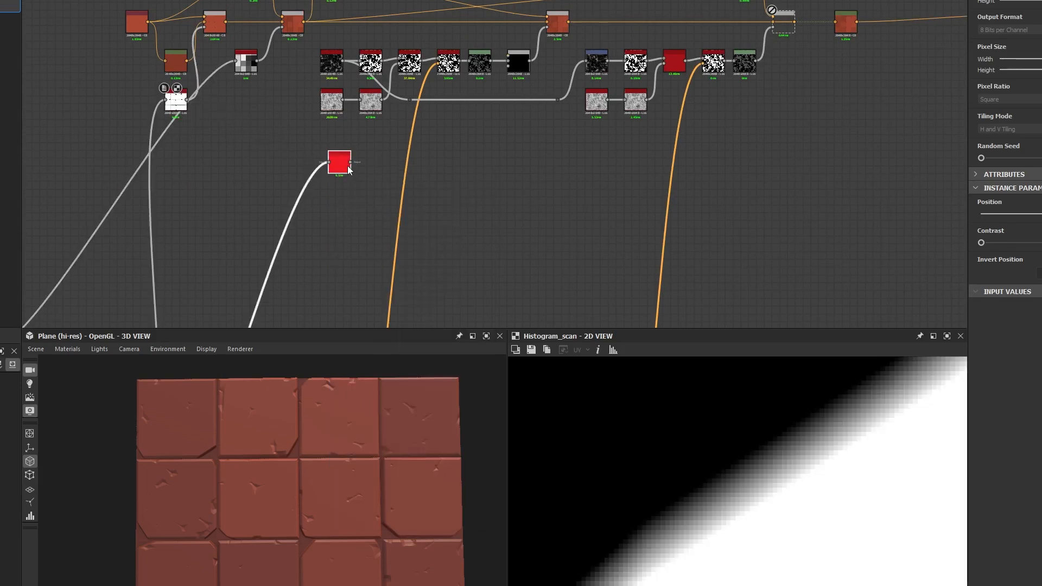
scroll(348, 170, up, 5)
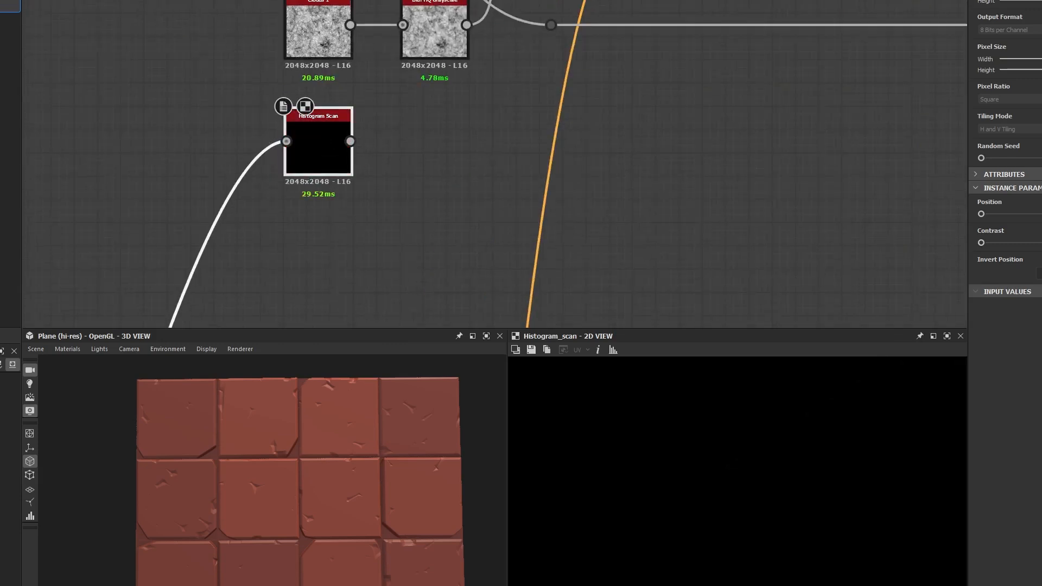
click(1041, 214)
scroll(814, 479, down, 5)
middle_drag(792, 474, 623, 431)
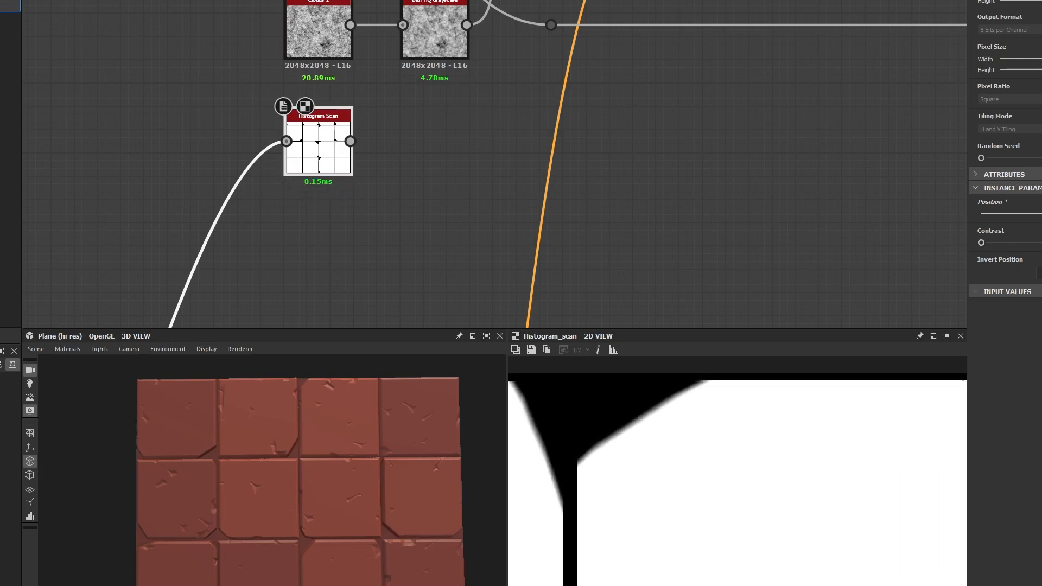
drag(982, 243, 1041, 243)
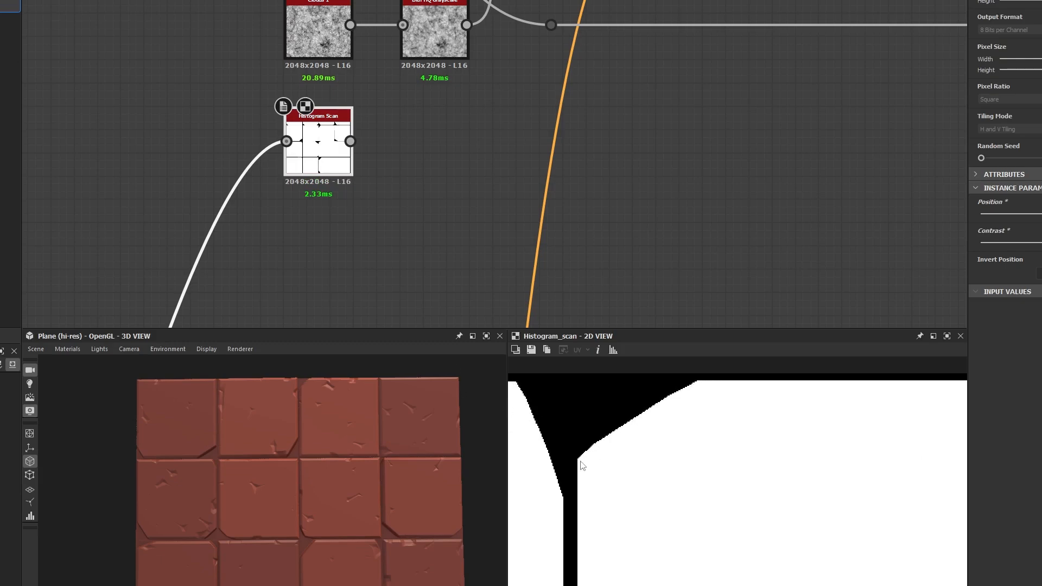
scroll(581, 464, up, 2)
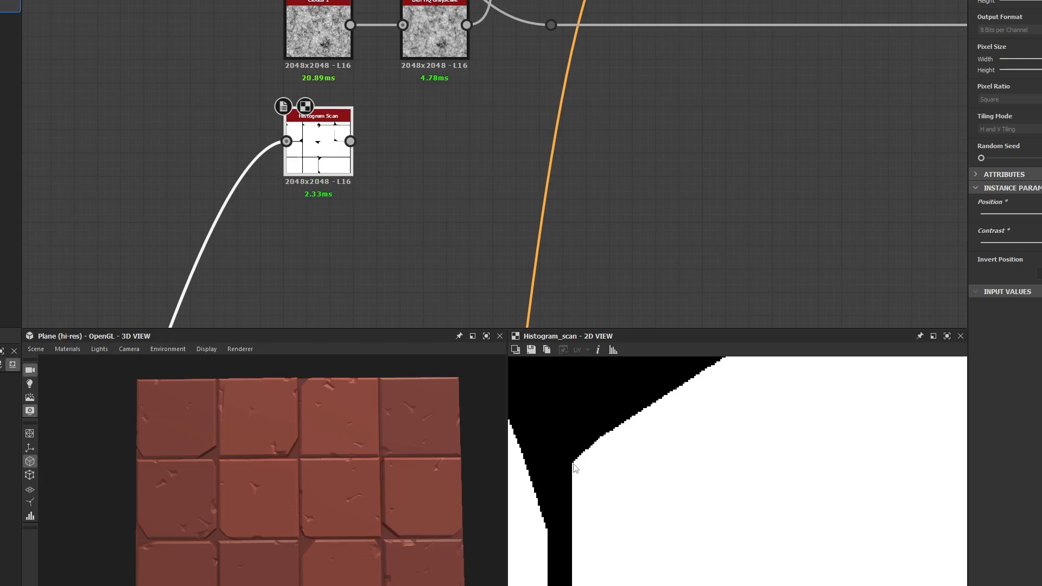
middle_drag(354, 258, 383, 298)
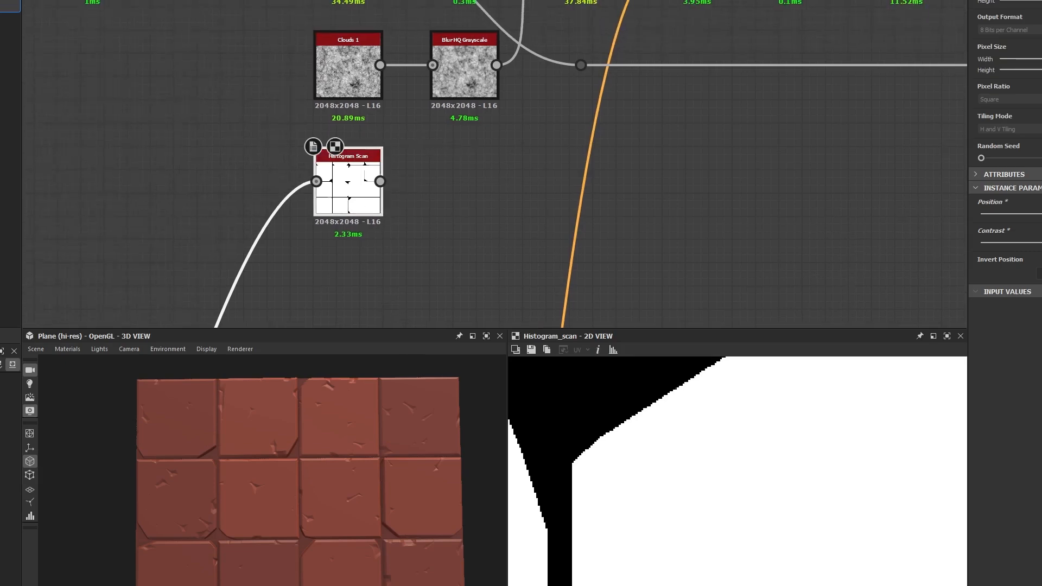
key(ctrl+p)
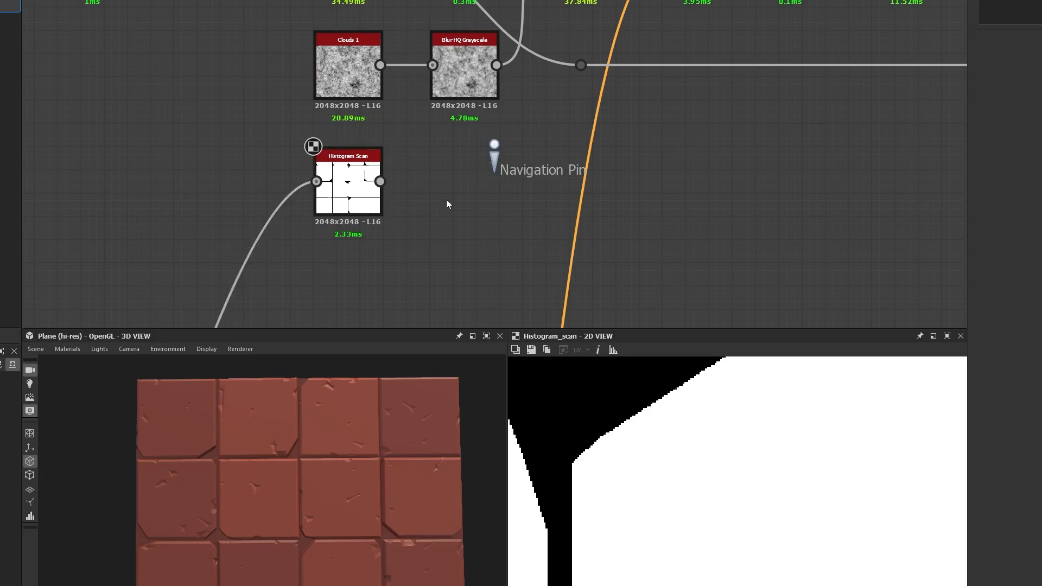
key(ctrl+z)
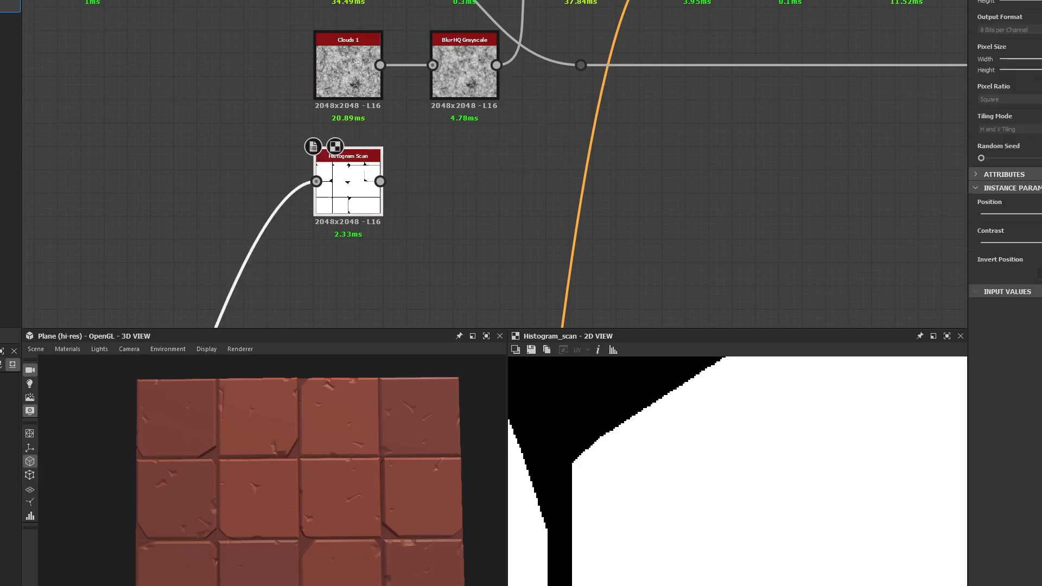
Put a frame around the new Histogram Scan node and title it Tile Mask.
key(ctrl+f)
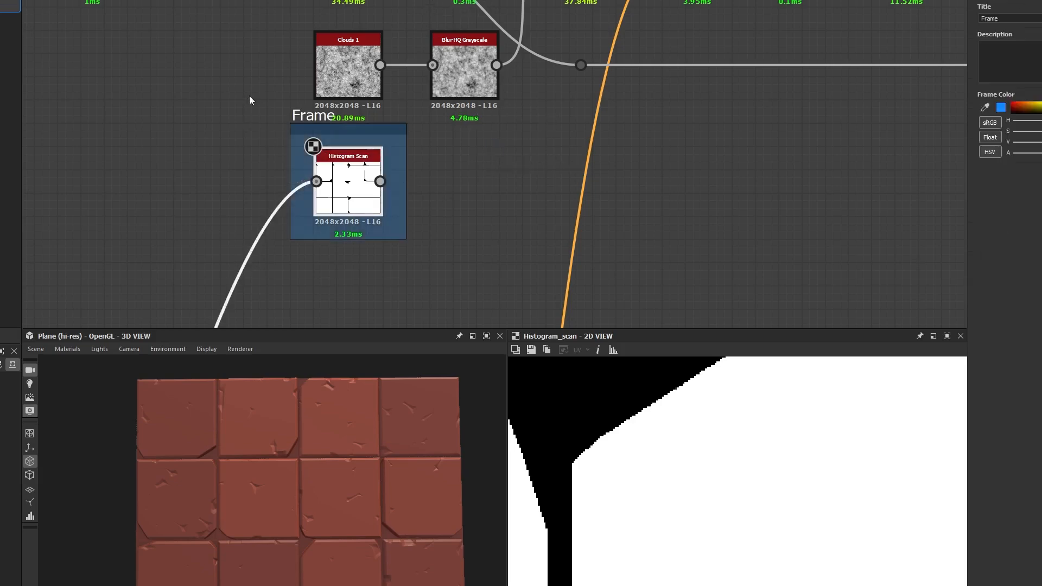
click(284, 127)
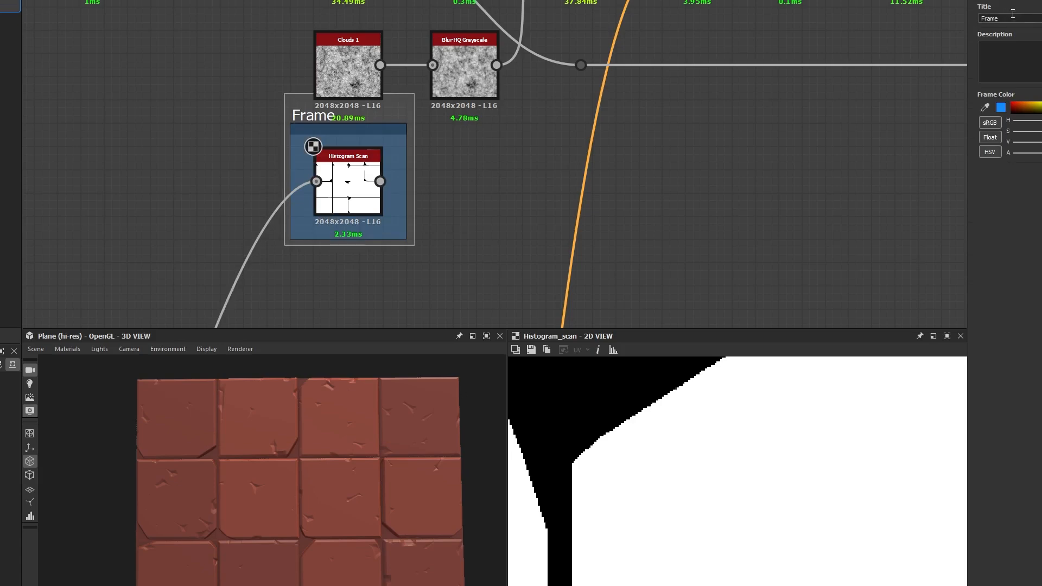
double_click(1033, 18)
text(Tile Mask)
key(Return)
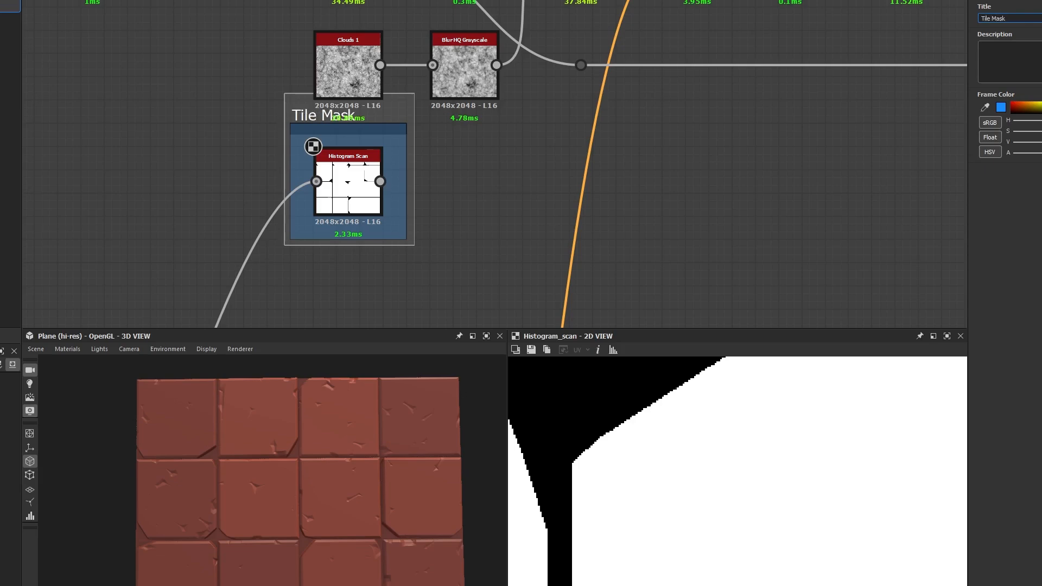
click(402, 186)
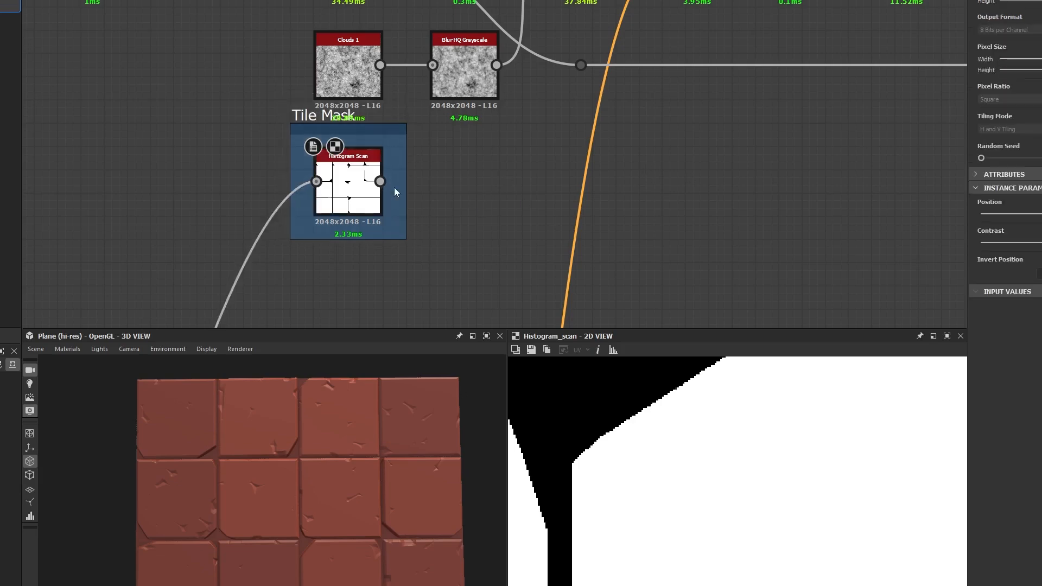
Move the Tile Mask frame with its node lower in the graph, clear of the Clouds 1 node.
scroll(461, 179, down, 2)
scroll(350, 79, up, 3)
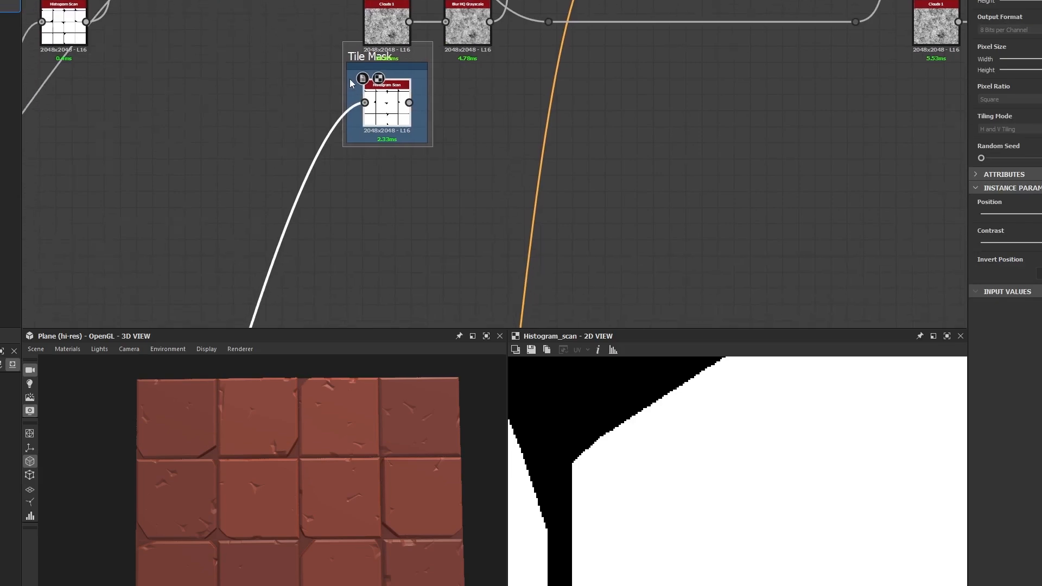
drag(413, 122, 412, 263)
scroll(565, 170, down, 5)
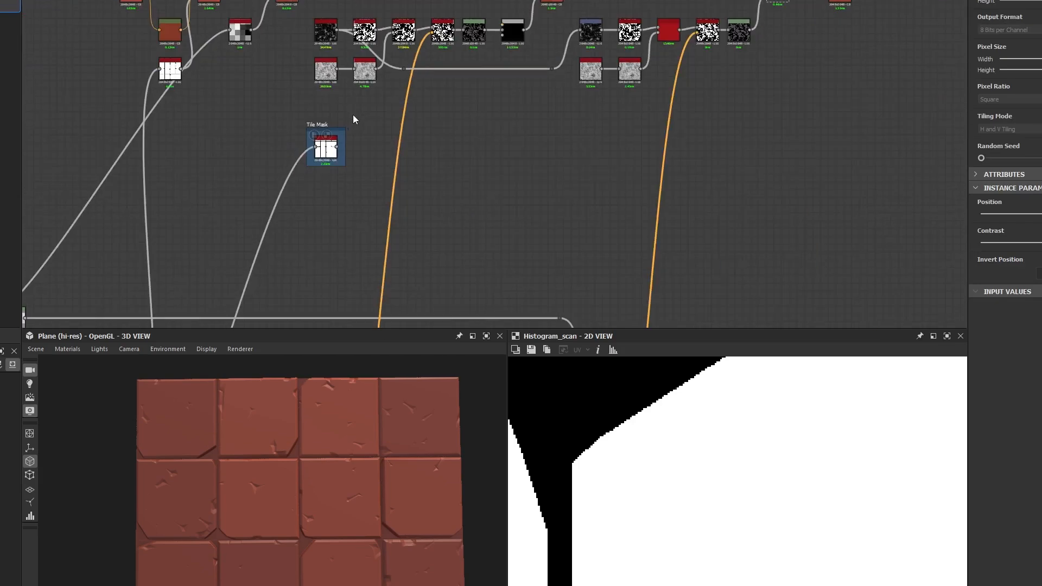
scroll(442, 121, up, 3)
scroll(228, 152, up, 4)
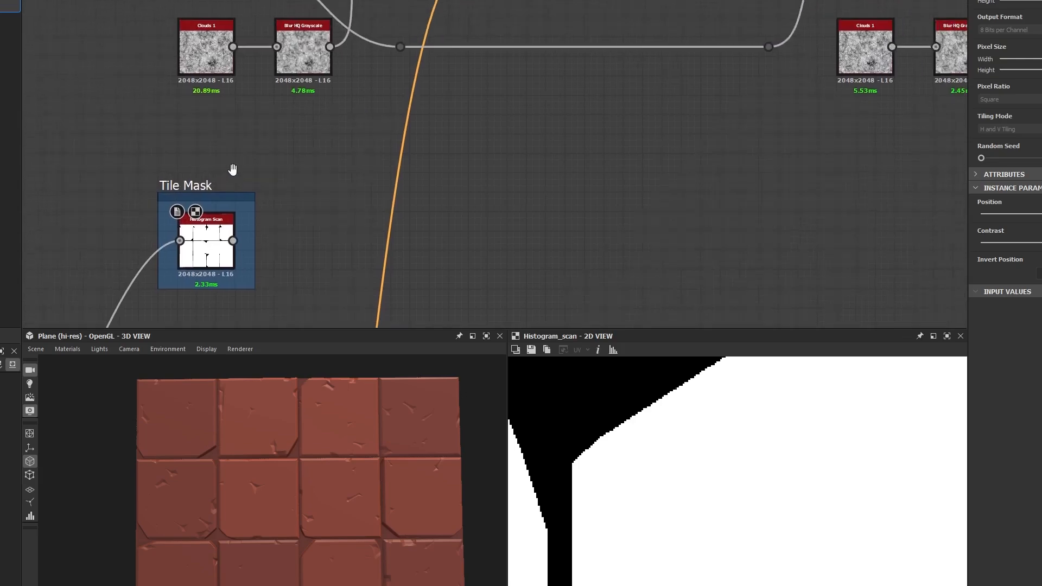
scroll(282, 186, down, 2)
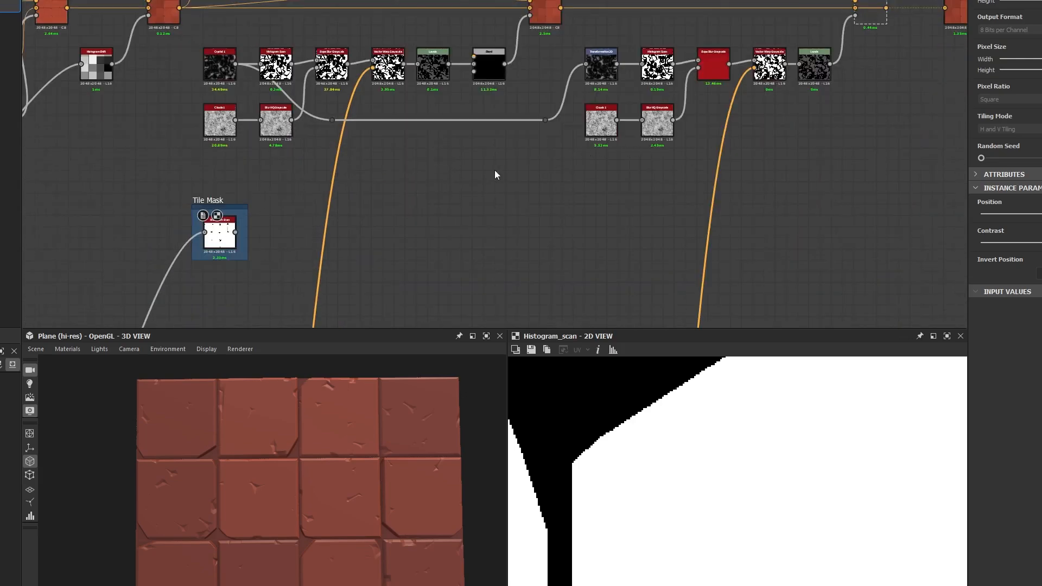
Add an Invert Grayscale node fed by the Tile Mask's Histogram Scan and place it just beside the frame.
double_click(483, 82)
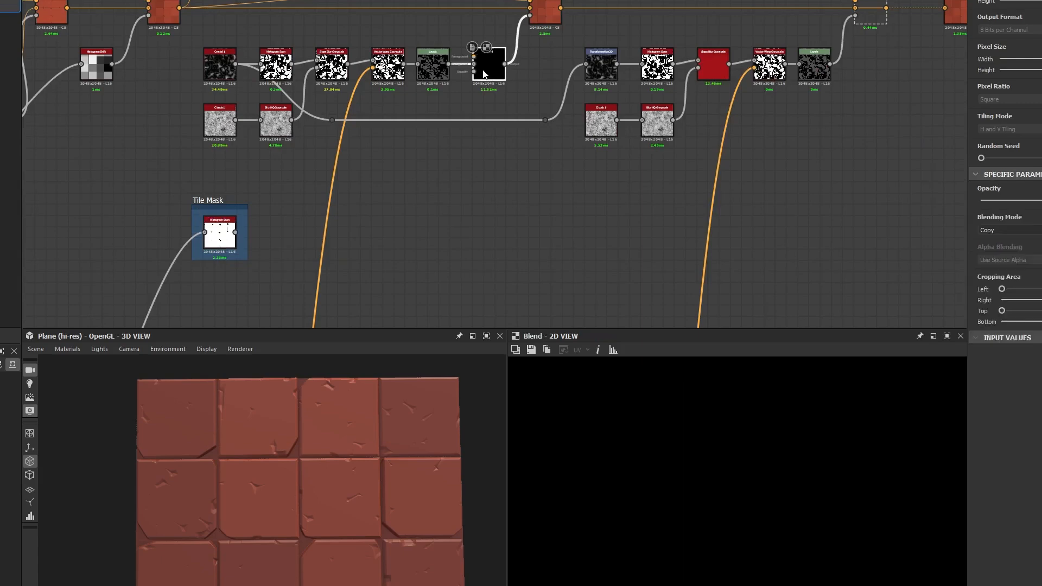
scroll(274, 238, up, 5)
drag(221, 216, 412, 210)
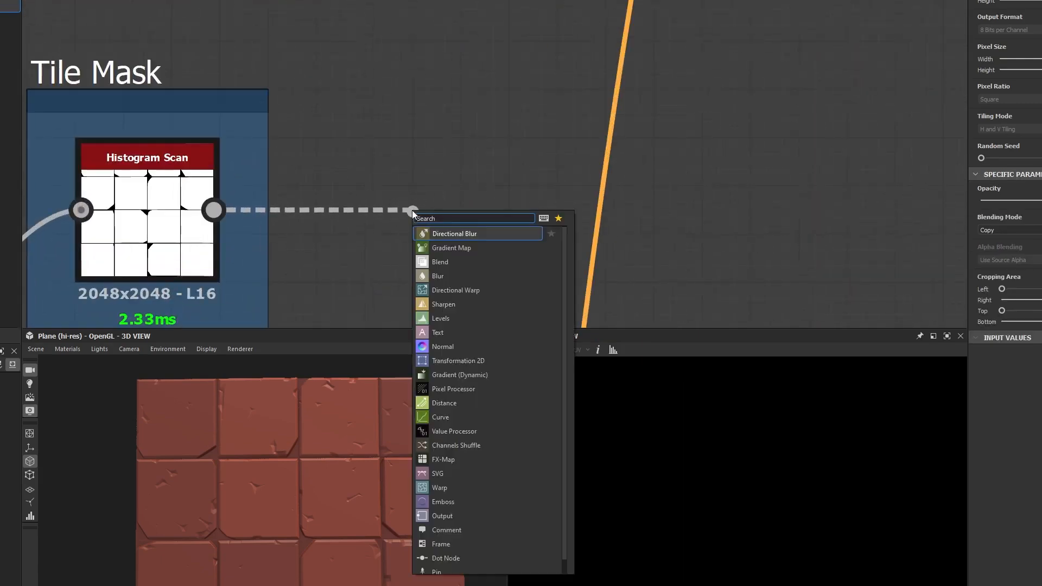
text(invert)
key(Return)
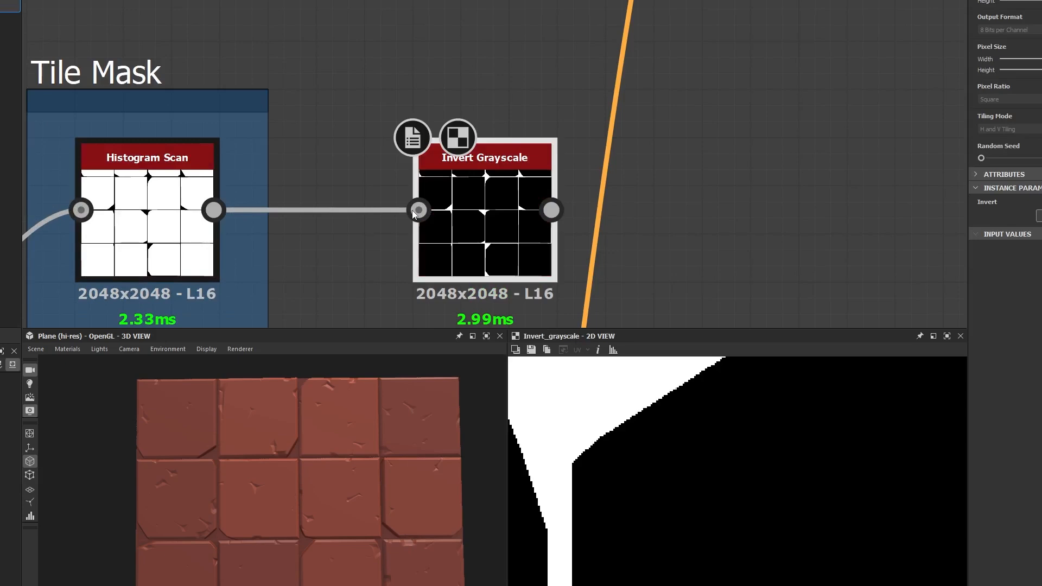
drag(412, 210, 312, 177)
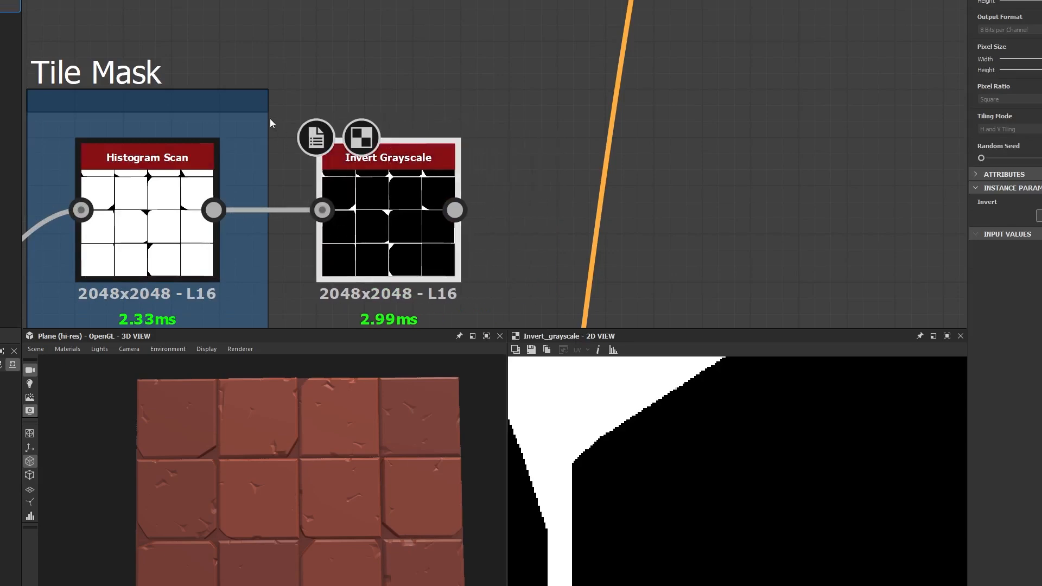
Widen the Tile Mask frame so that it also encloses the Invert Grayscale node.
drag(267, 118, 514, 120)
click(562, 119)
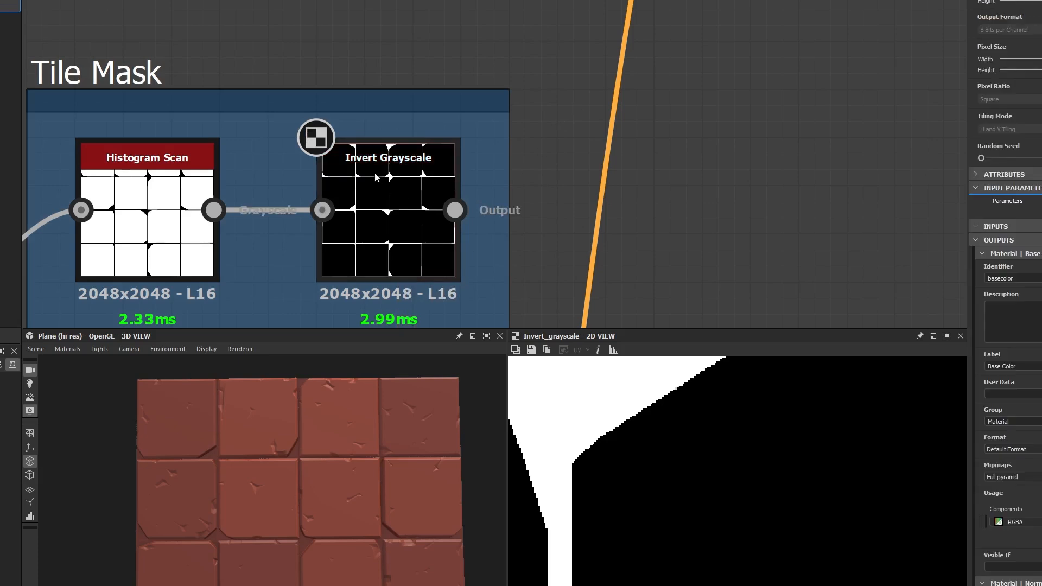
middle_drag(175, 239, 326, 185)
Compare the Tile Mask's Histogram Scan output with the Invert Grayscale output in the 2D view.
double_click(325, 185)
double_click(549, 171)
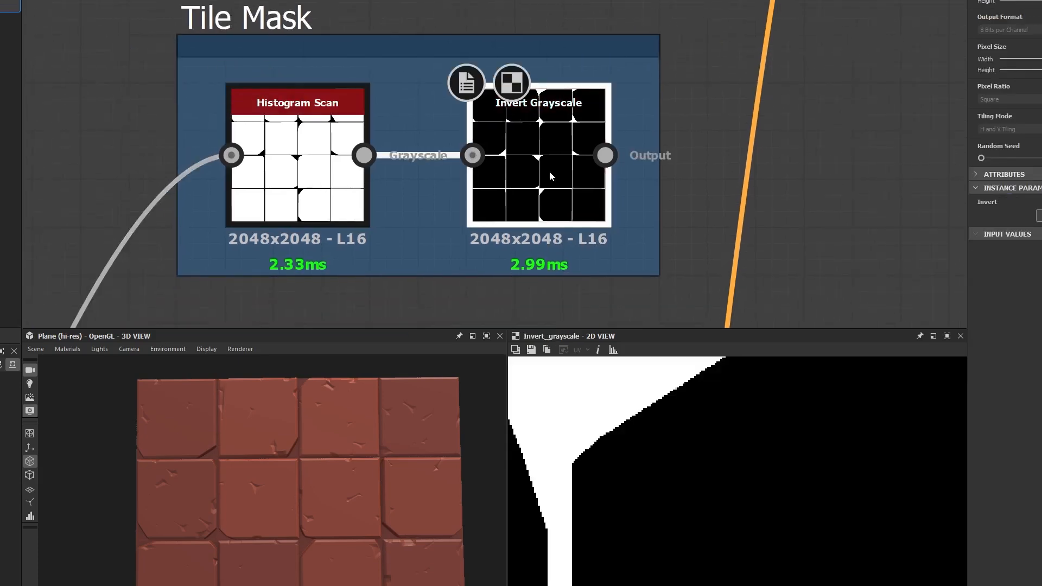
double_click(310, 199)
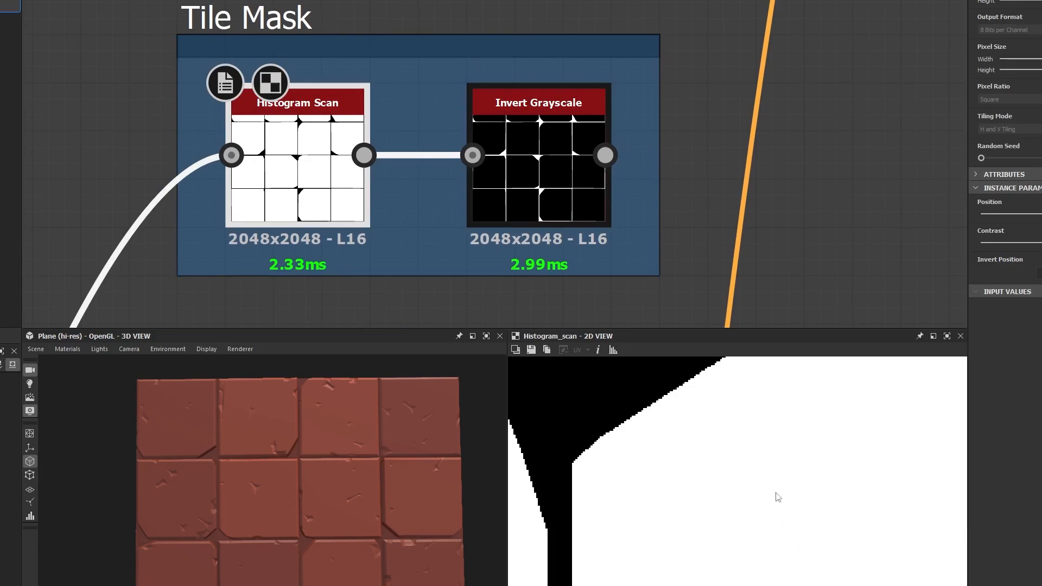
click(559, 216)
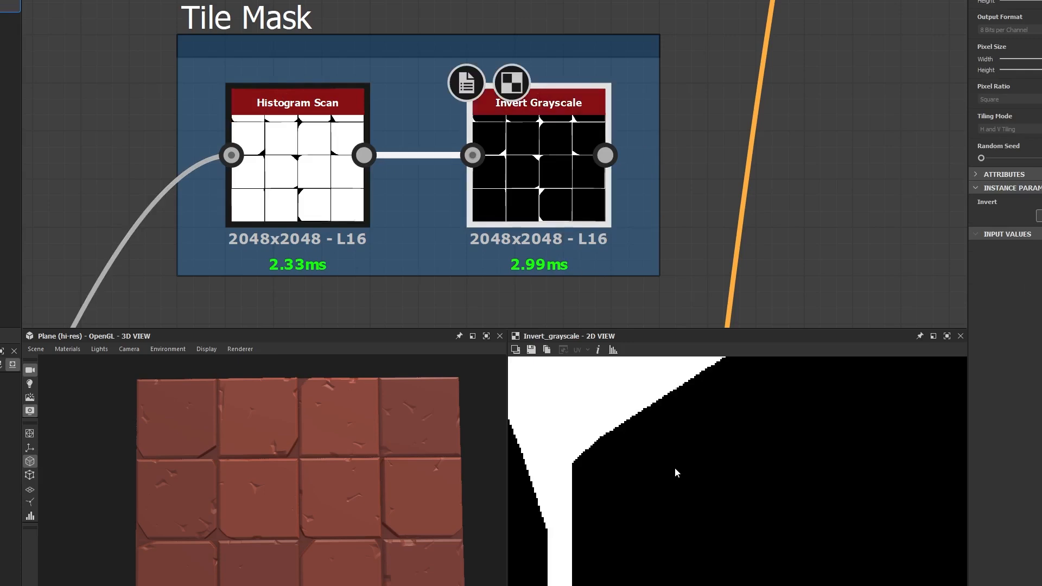
scroll(672, 467, down, 2)
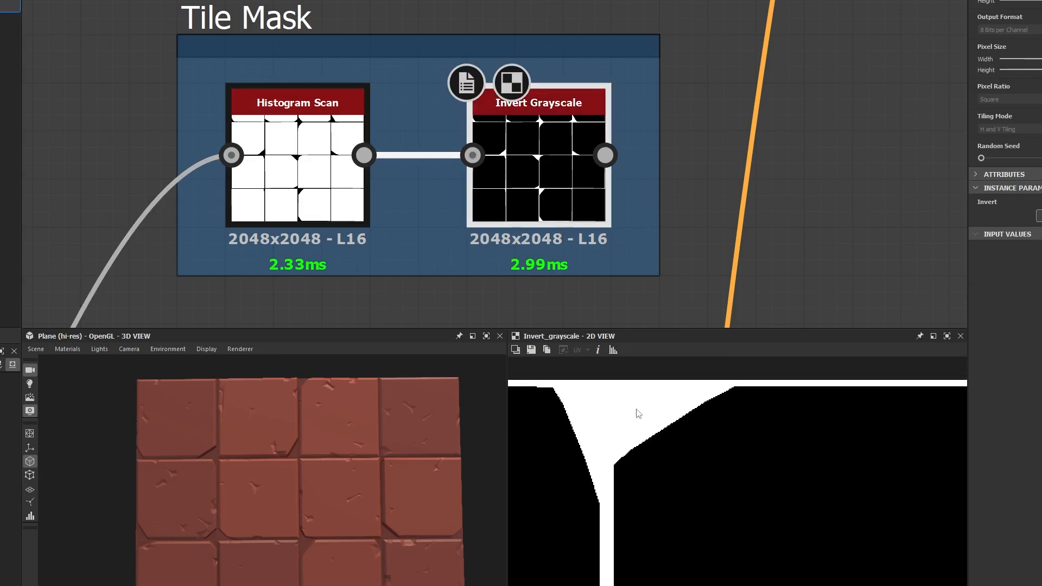
scroll(572, 157, down, 6)
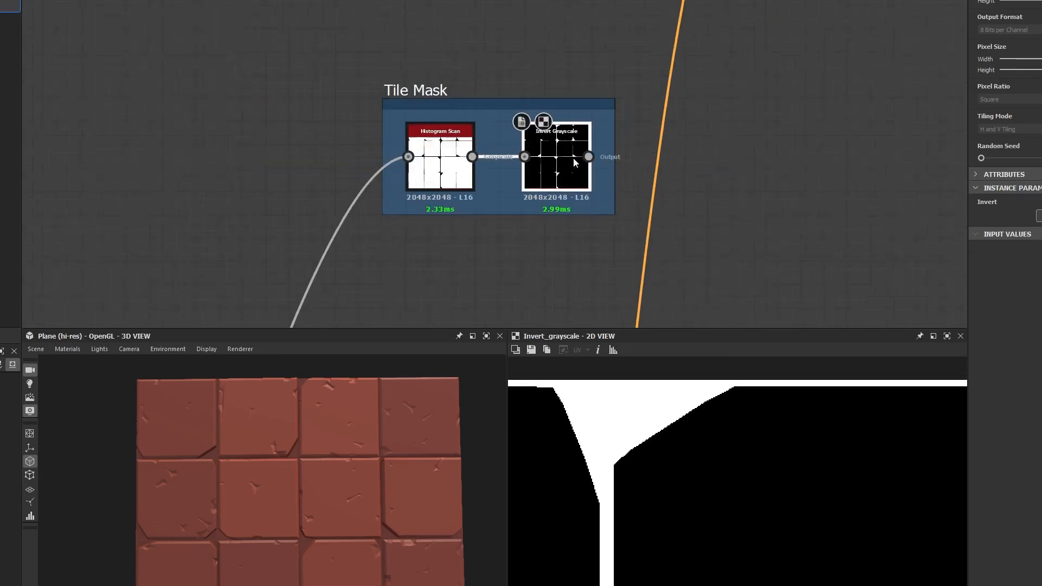
click(430, 173)
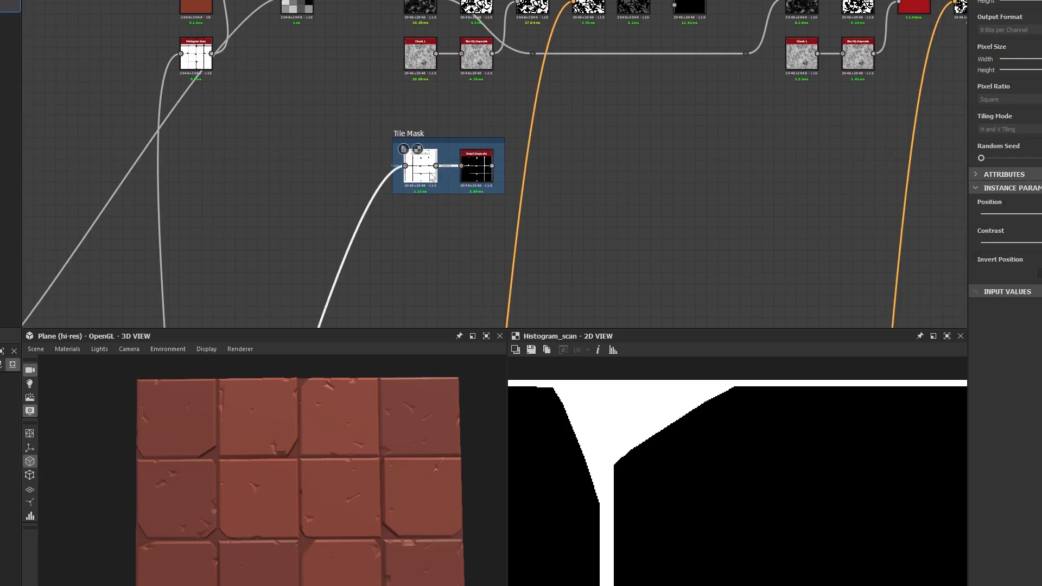
scroll(469, 162, up, 6)
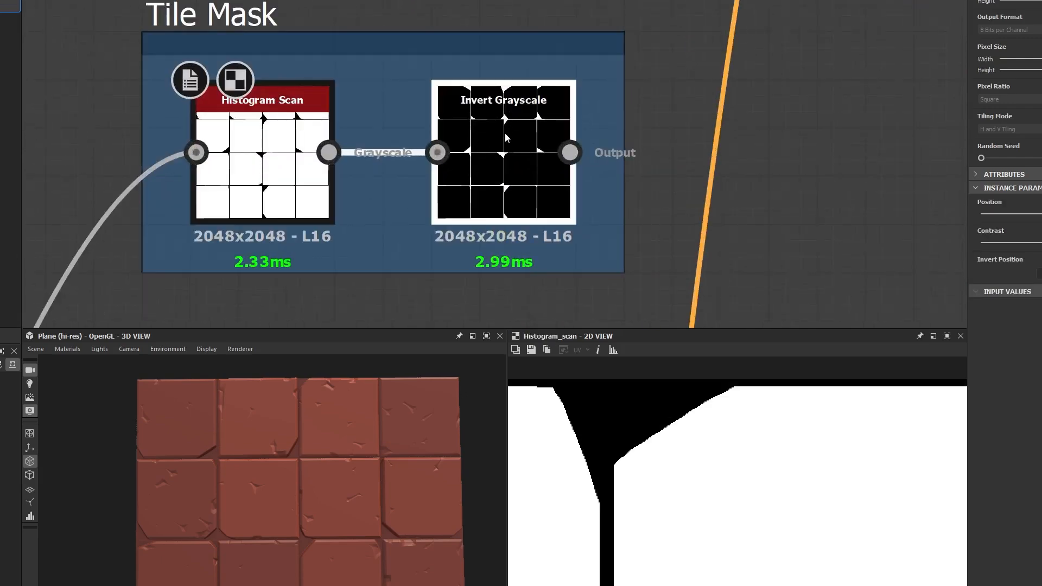
click(505, 132)
click(281, 170)
scroll(560, 161, down, 4)
scroll(558, 147, down, 4)
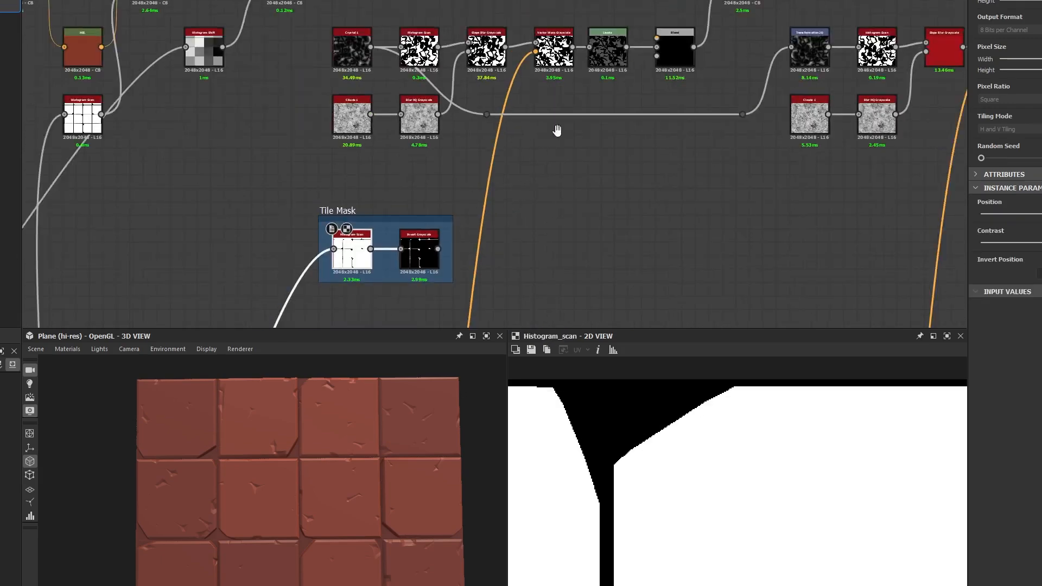
Inspect the first crystal mask's Blend node and zoom in on a tile corner in the colour Blend it feeds.
scroll(538, 79, up, 4)
click(645, 96)
scroll(624, 100, down, 4)
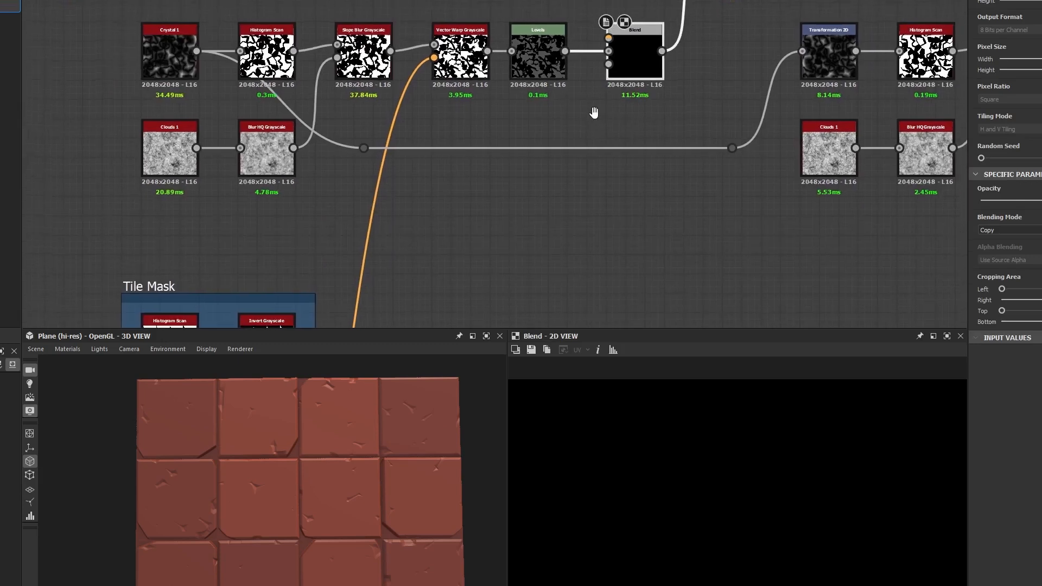
scroll(569, 109, up, 2)
click(522, 117)
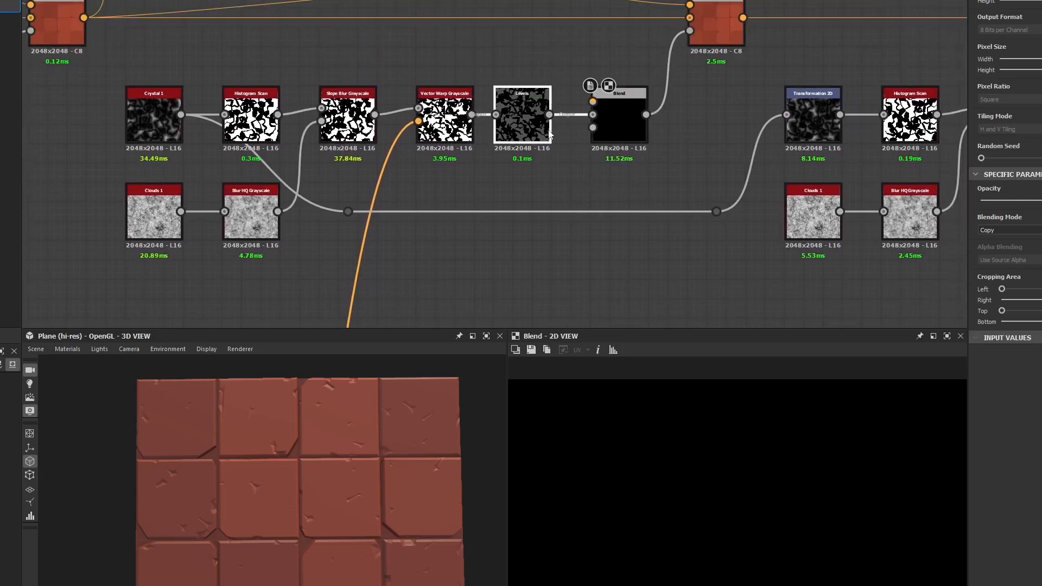
double_click(717, 25)
scroll(709, 496, up, 1)
middle_drag(734, 565, 750, 392)
scroll(730, 494, up, 5)
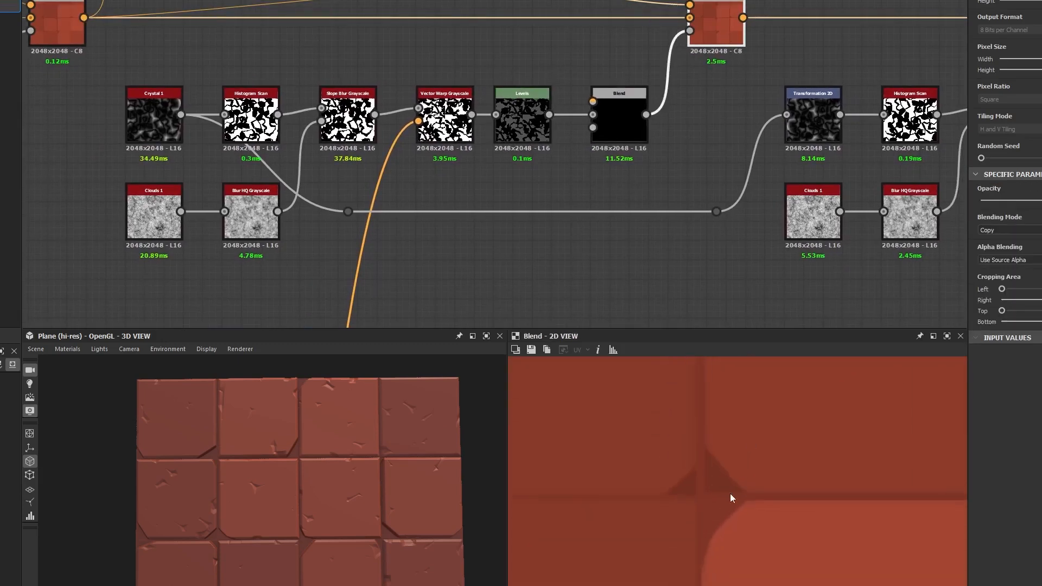
scroll(701, 491, down, 2)
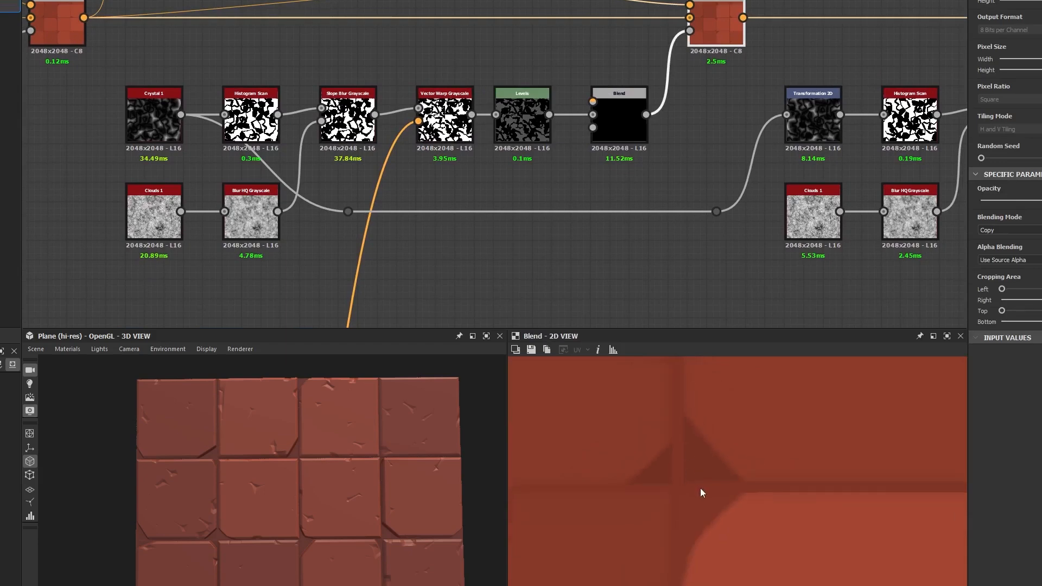
Compare the first crystal mask's Levels output with the colour Blend driven by Histogram Shift at the tile corner.
double_click(522, 116)
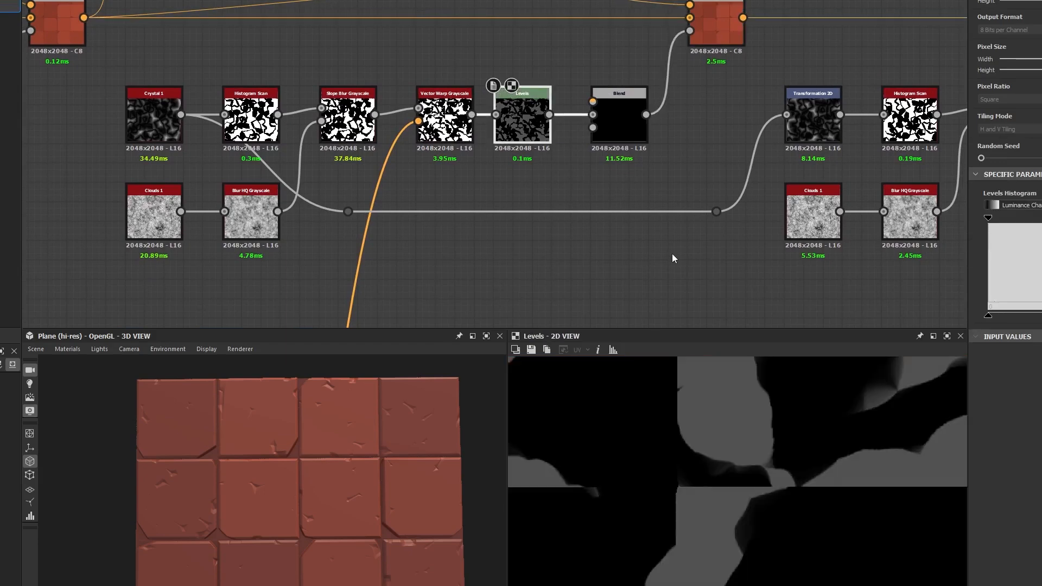
double_click(65, 30)
scroll(518, 190, down, 3)
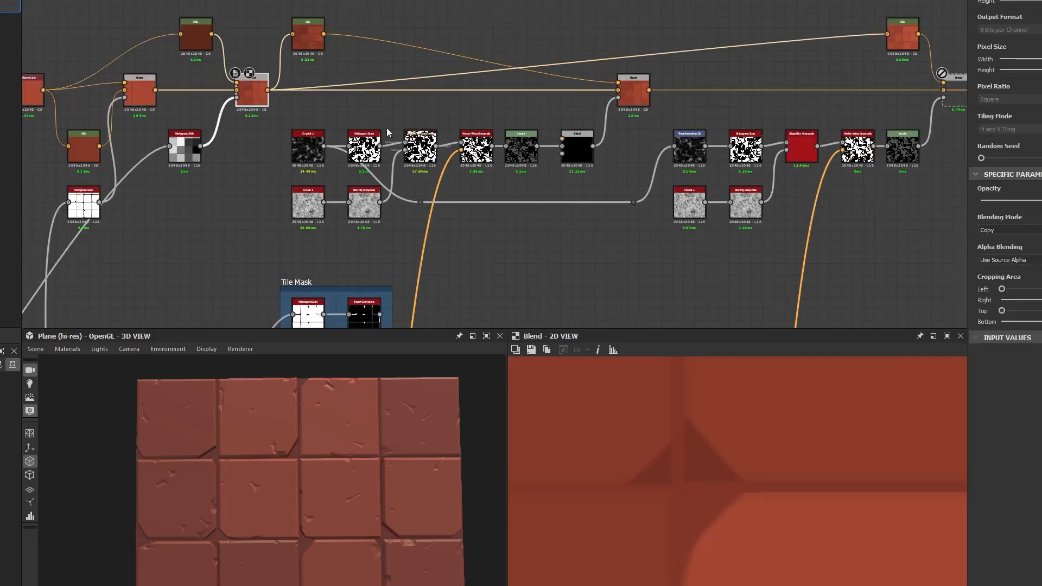
middle_drag(272, 122, 575, 125)
scroll(592, 149, up, 4)
middle_drag(500, 83, 617, 162)
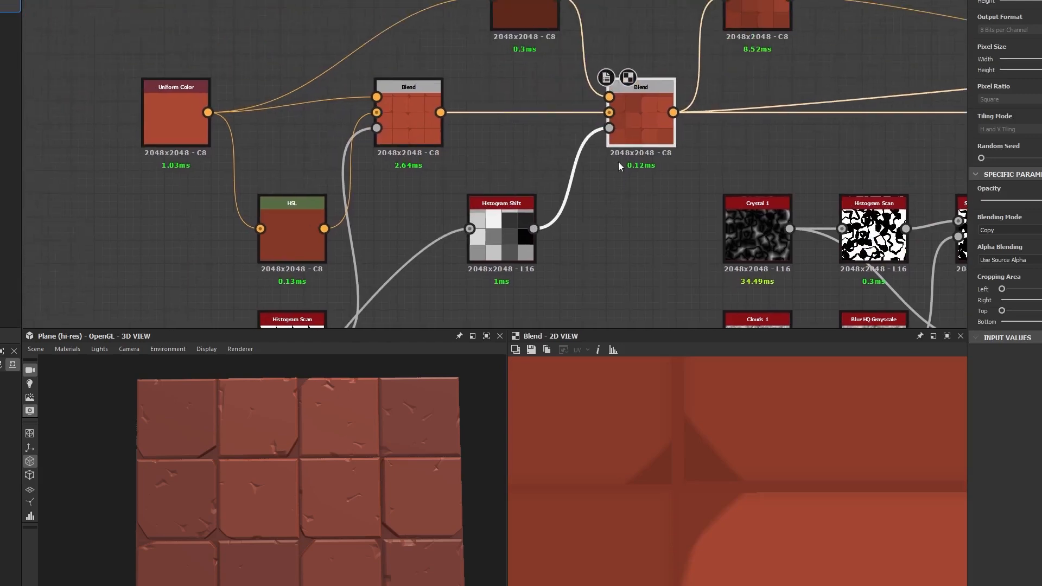
scroll(594, 223, down, 4)
Move the Tile Mask frame with both its nodes so that its Histogram Scan sits in line below the Histogram Shift node.
middle_drag(594, 223, 500, 107)
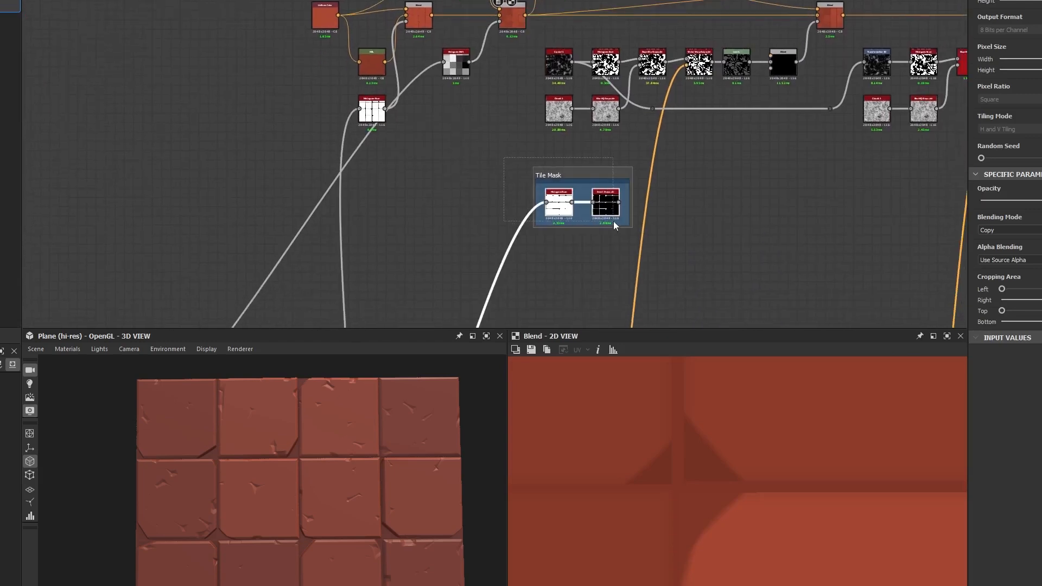
scroll(510, 144, up, 3)
scroll(627, 230, up, 2)
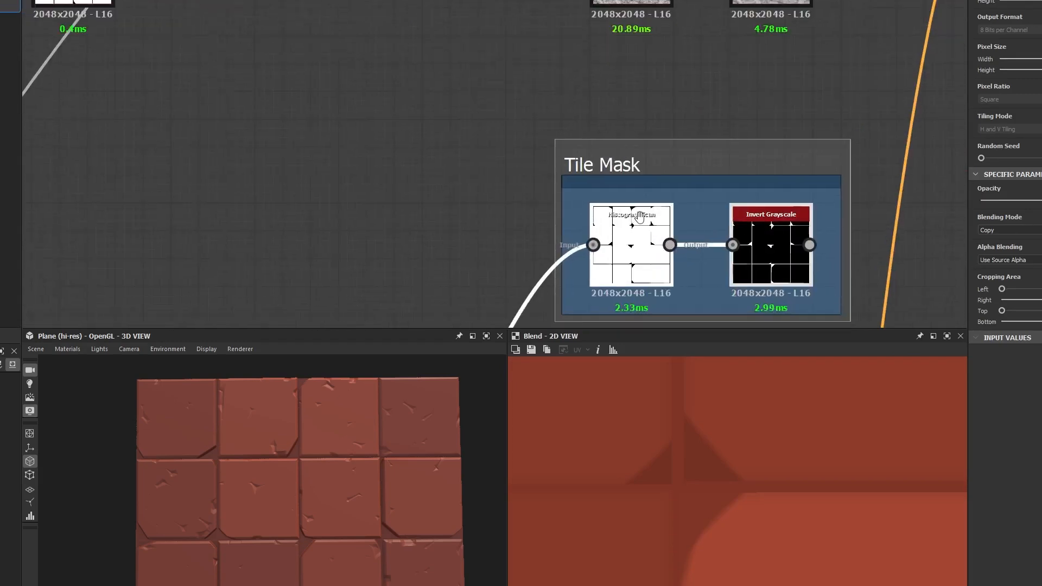
middle_drag(626, 231, 733, 198)
scroll(504, 105, down, 2)
middle_drag(504, 104, 503, 178)
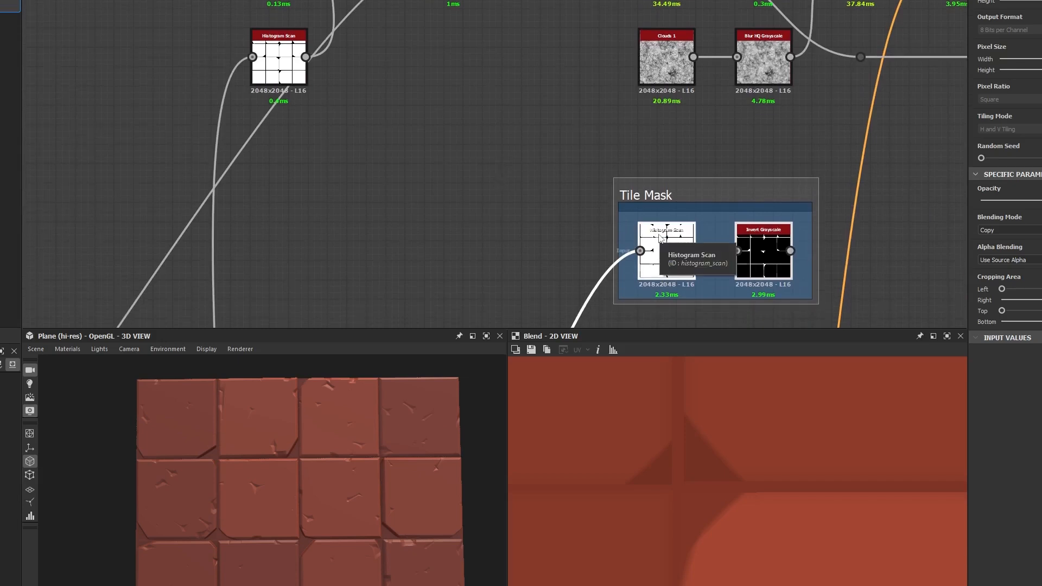
drag(661, 244, 447, 244)
click(644, 172)
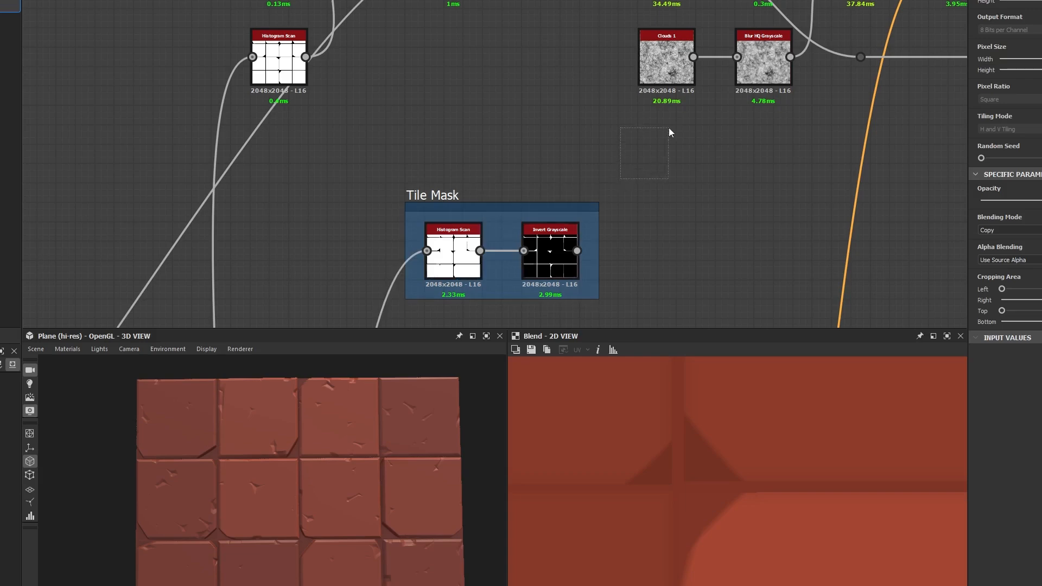
Shift the Tile Mask frame further back in the graph so that its Invert Grayscale lines up below the Histogram Shift node.
drag(668, 132, 676, 128)
scroll(520, 109, down, 3)
middle_drag(520, 109, 639, 132)
scroll(510, 163, down, 3)
scroll(582, 202, up, 4)
scroll(639, 132, up, 1)
scroll(535, 193, up, 3)
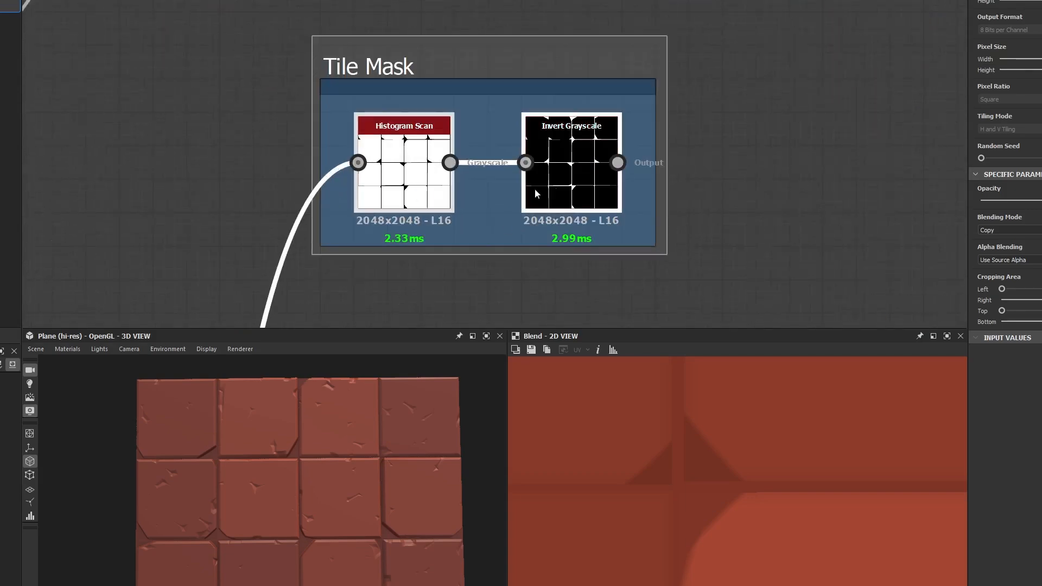
middle_drag(534, 187, 388, 171)
scroll(593, 127, down, 4)
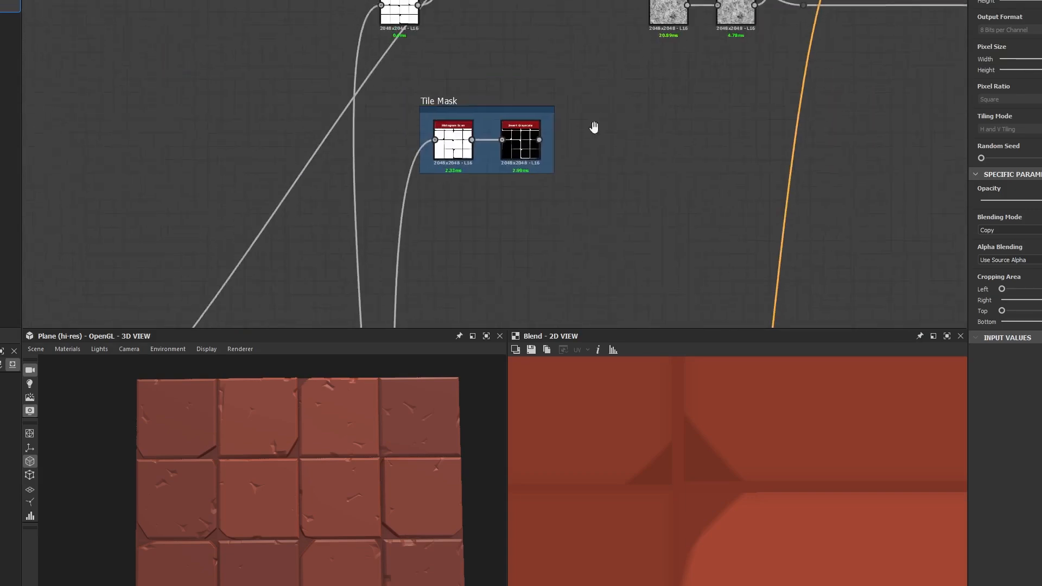
Add a Blend node fed by the Histogram Shift output and place it above the Tile Mask frame.
middle_drag(594, 127, 502, 154)
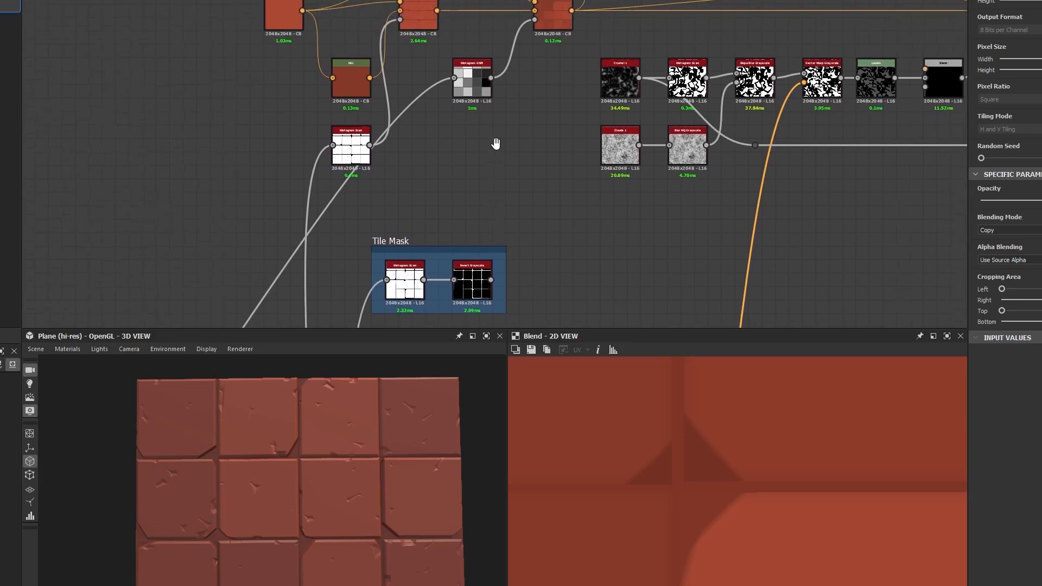
drag(491, 80, 522, 164)
text(blend)
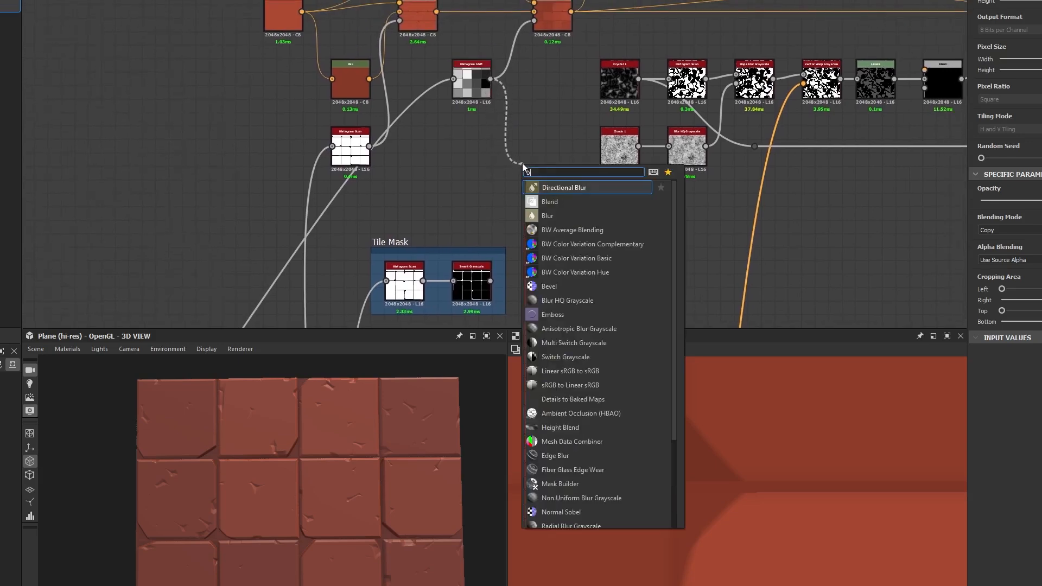
key(Return)
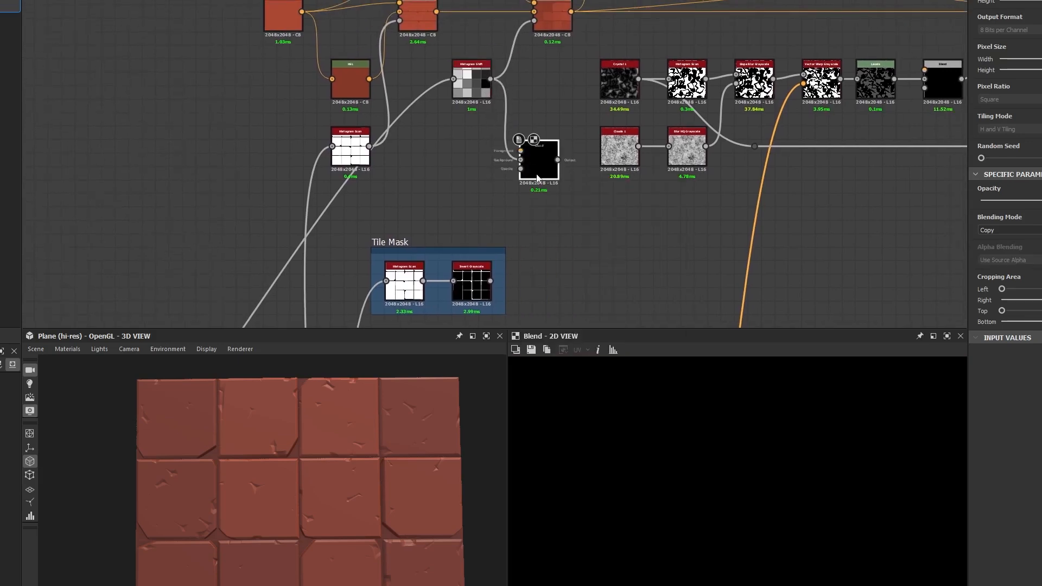
Examine the Histogram Shift and both colour Blend outputs, and inspect the matching cut tile corner up close in 3D.
double_click(471, 88)
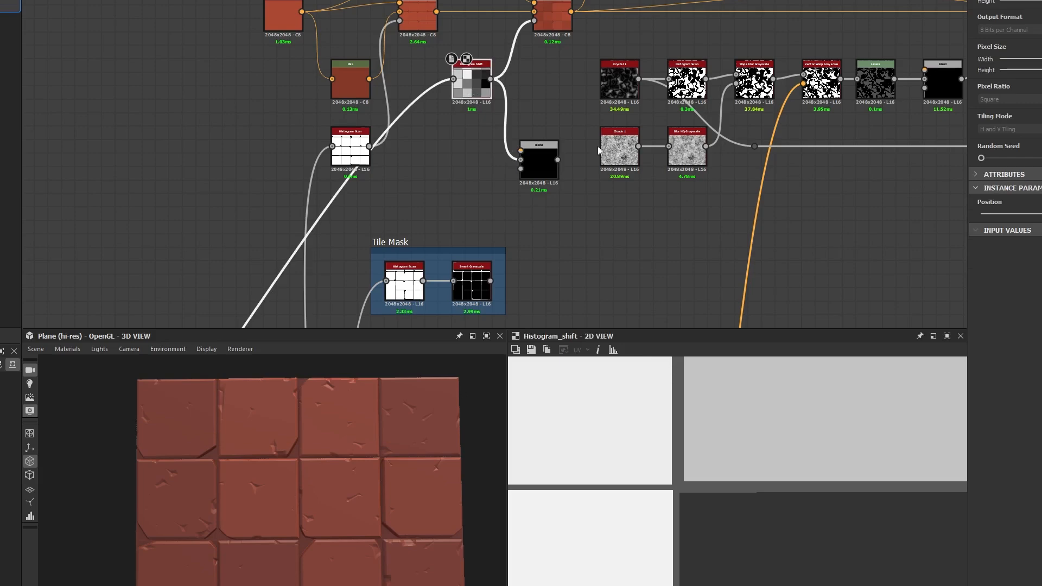
middle_drag(544, 45, 543, 121)
scroll(543, 122, up, 3)
double_click(347, 96)
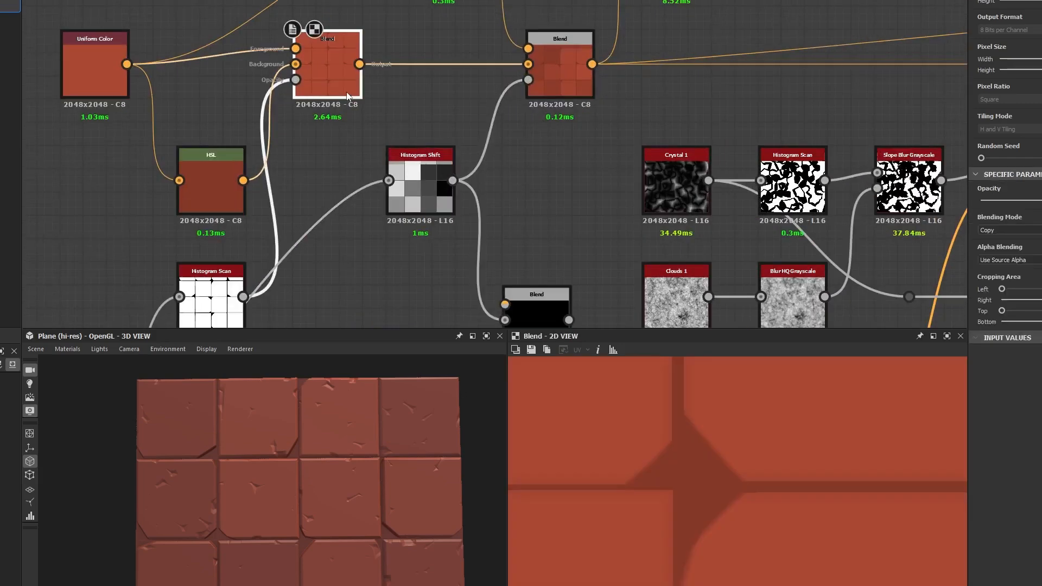
scroll(693, 493, up, 2)
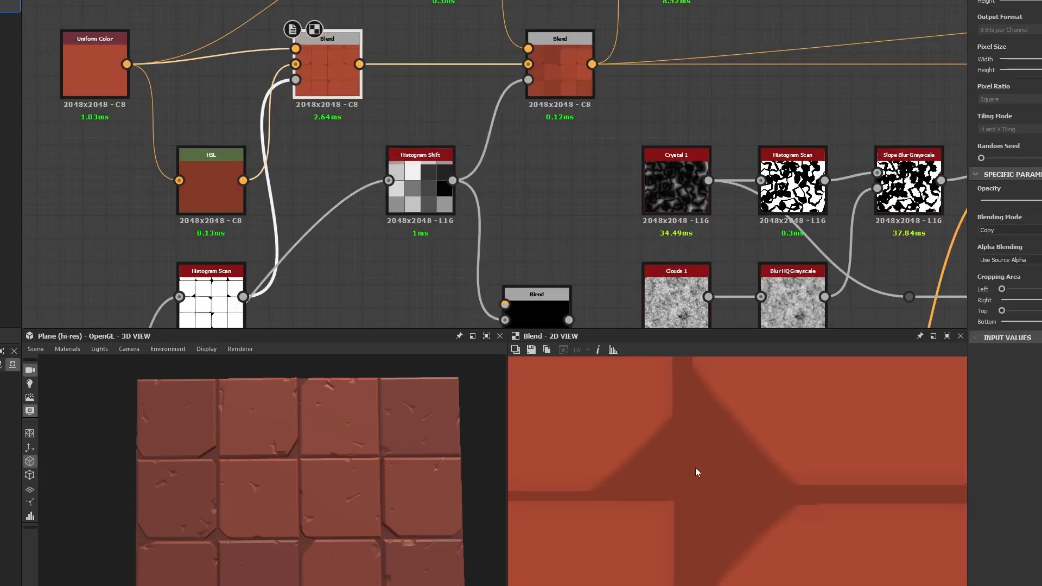
double_click(560, 76)
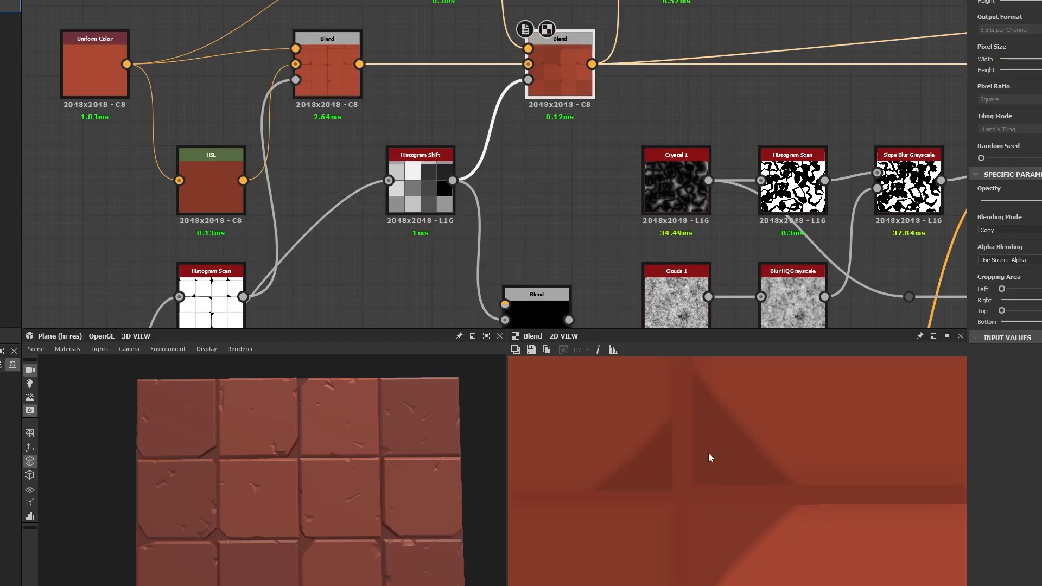
scroll(226, 450, up, 5)
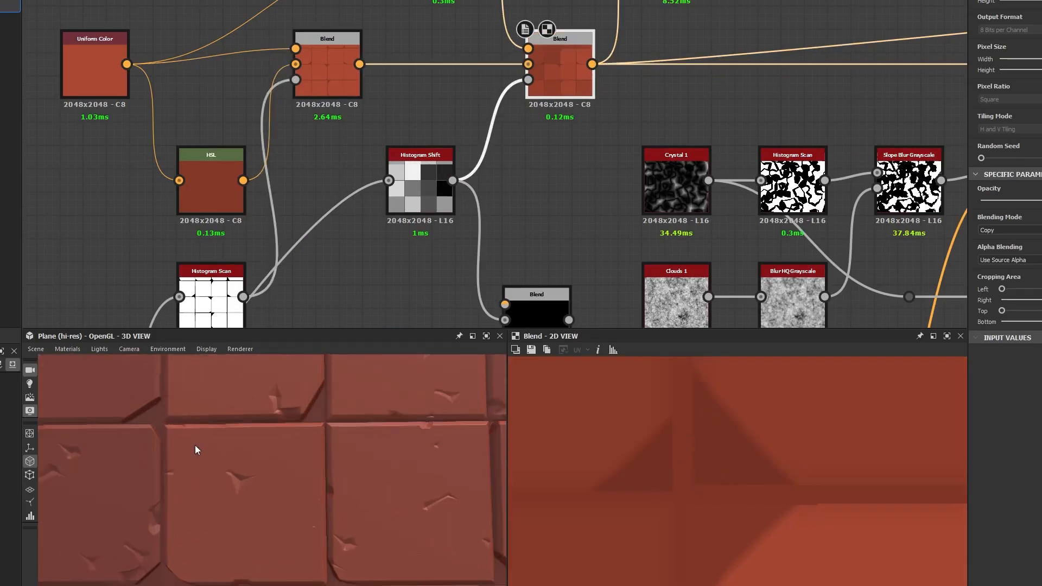
middle_drag(195, 445, 267, 464)
scroll(267, 464, up, 6)
middle_drag(373, 421, 355, 450)
scroll(318, 524, up, 5)
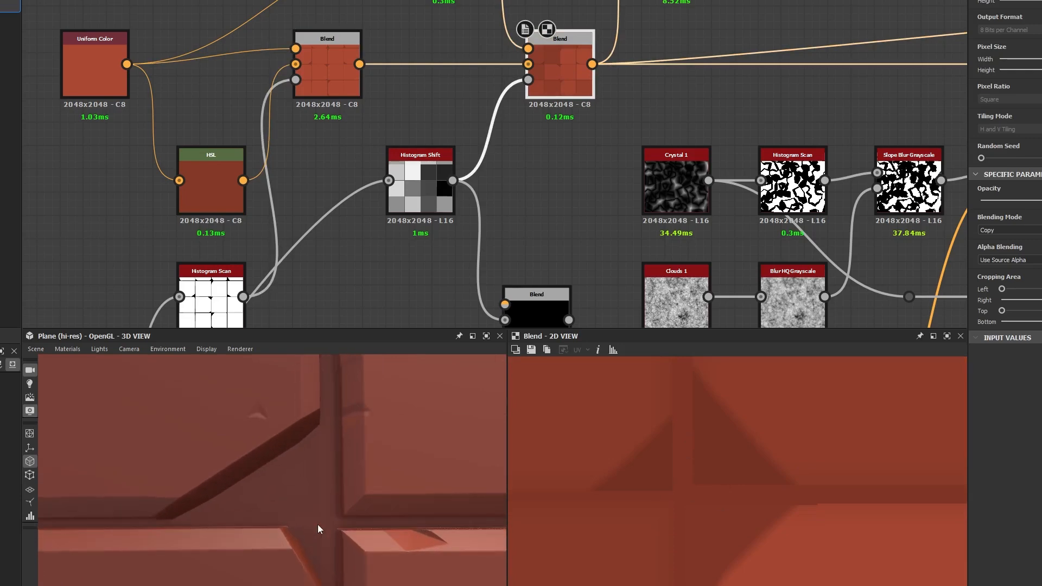
middle_drag(325, 525, 234, 464)
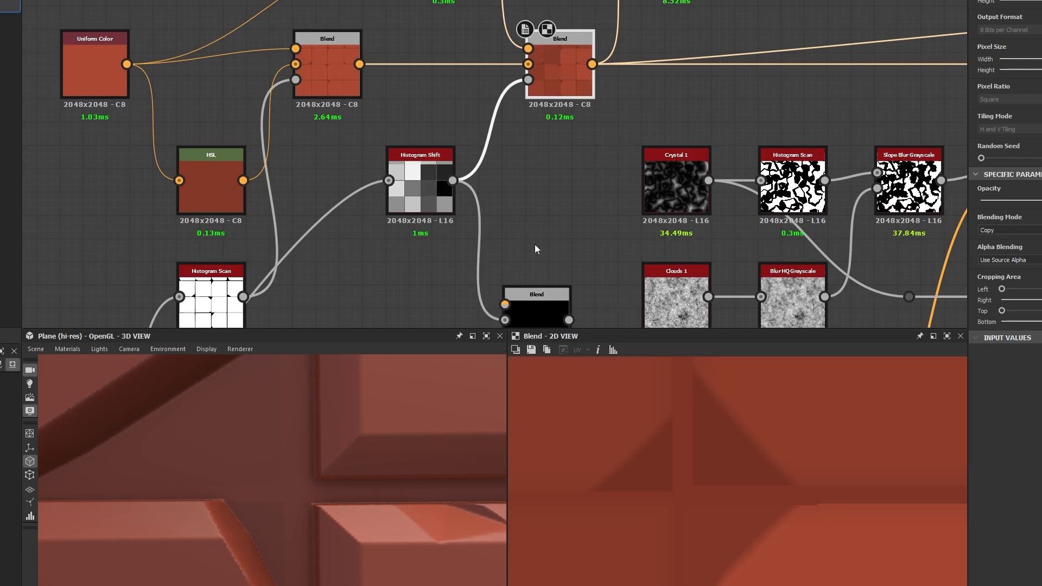
Compare the Histogram Shift output with the Histogram Scan and Invert Grayscale masks in the Tile Mask frame.
middle_drag(547, 218, 541, 189)
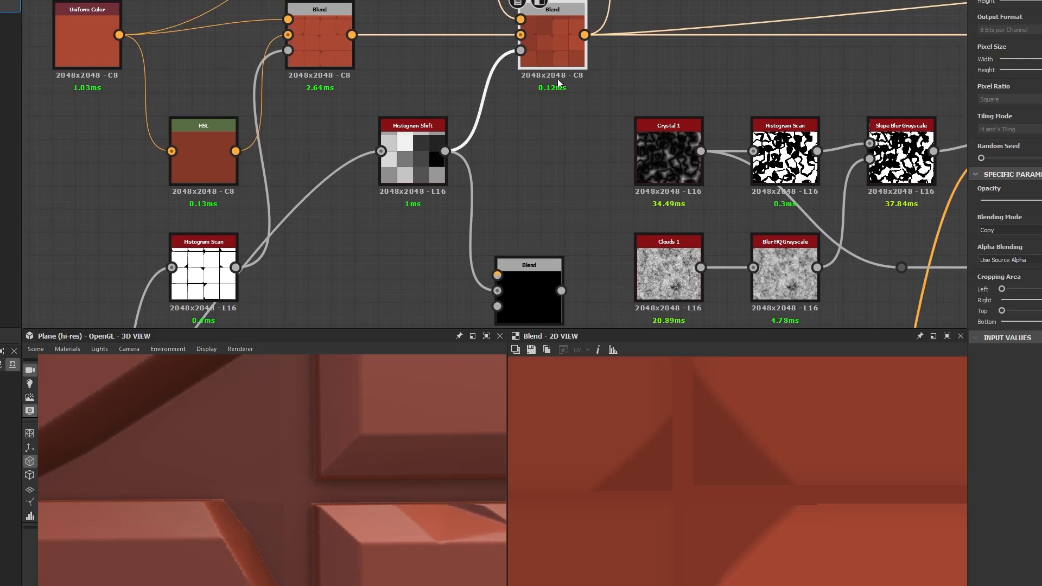
click(415, 152)
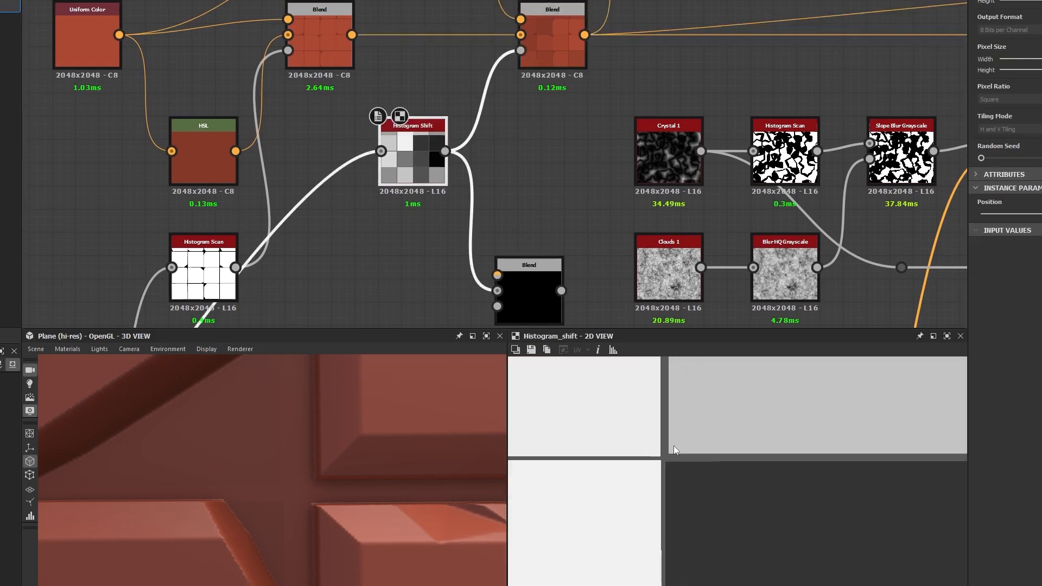
scroll(672, 457, down, 3)
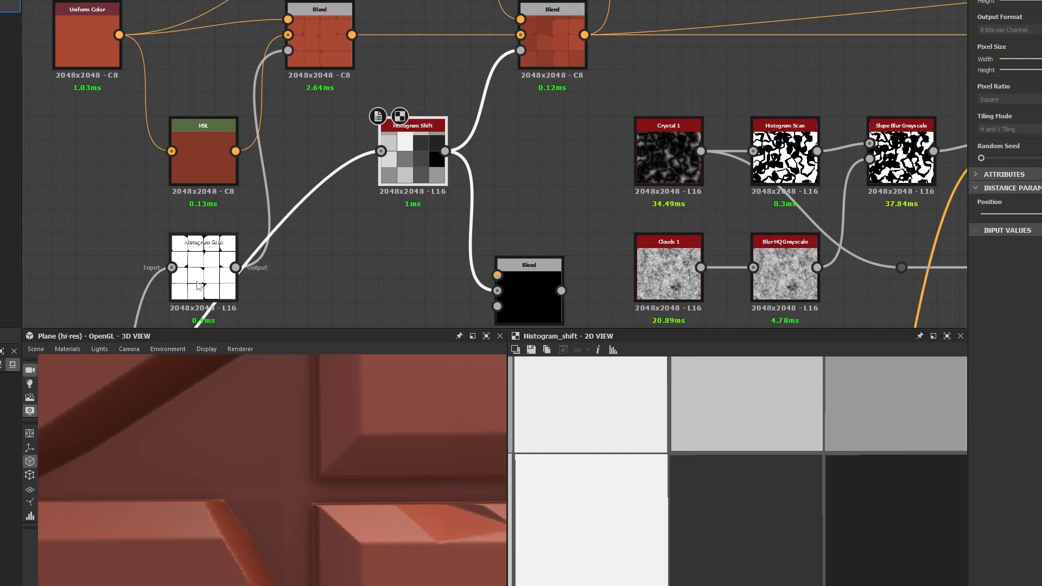
middle_drag(425, 208, 388, 81)
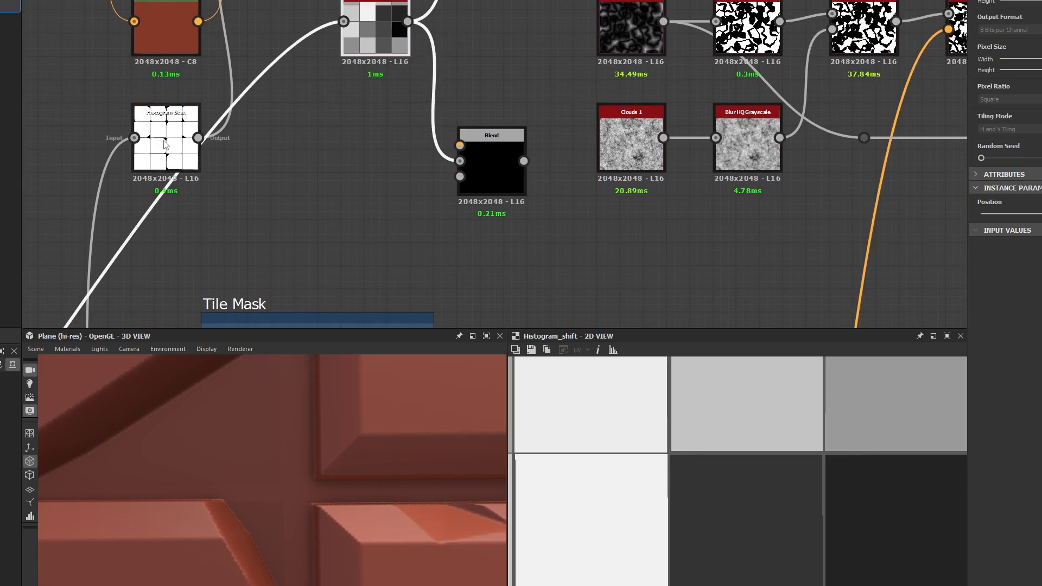
scroll(347, 196, down, 4)
middle_drag(346, 194, 385, 160)
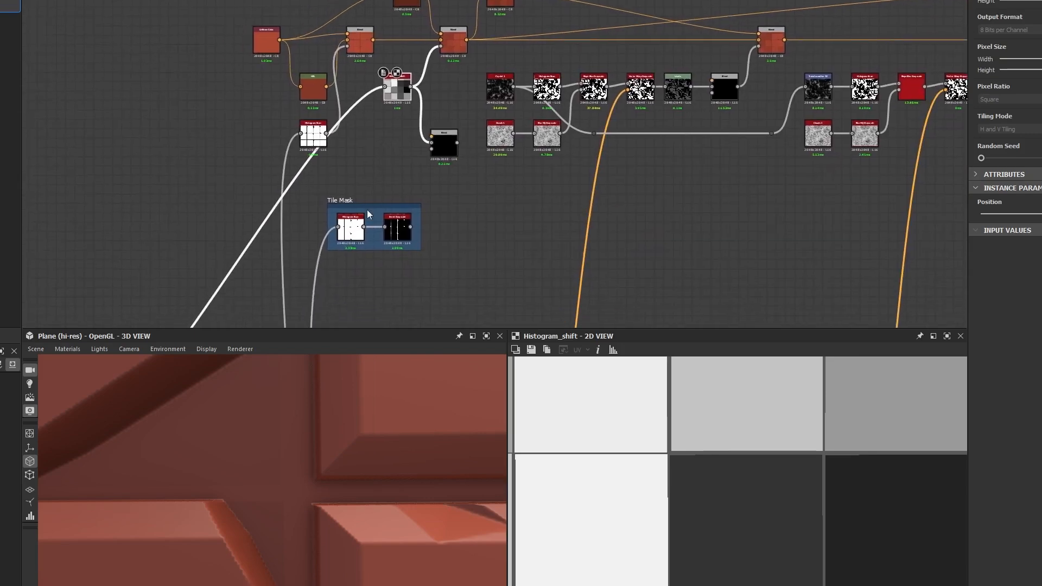
double_click(350, 240)
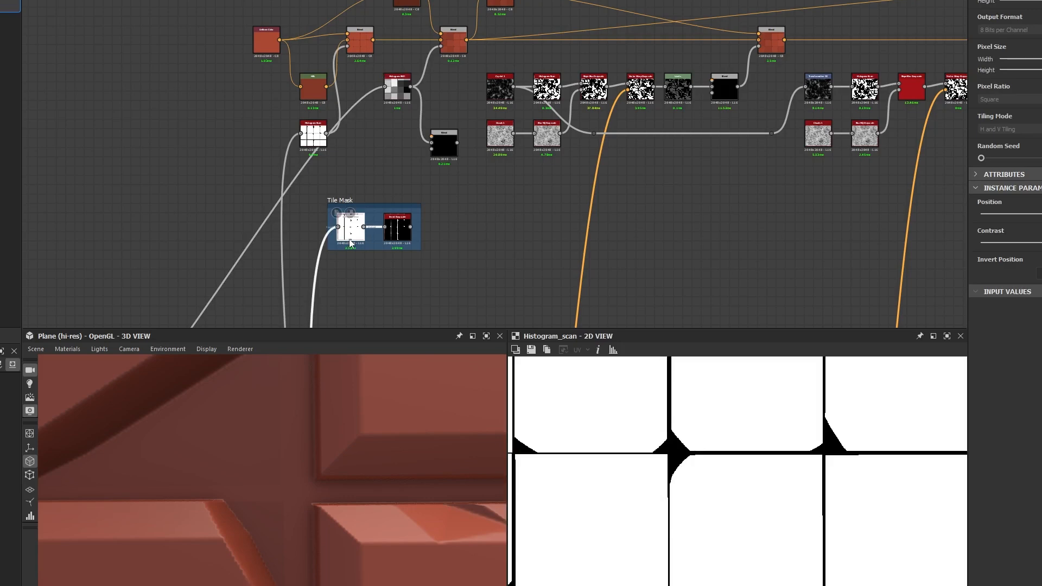
double_click(397, 231)
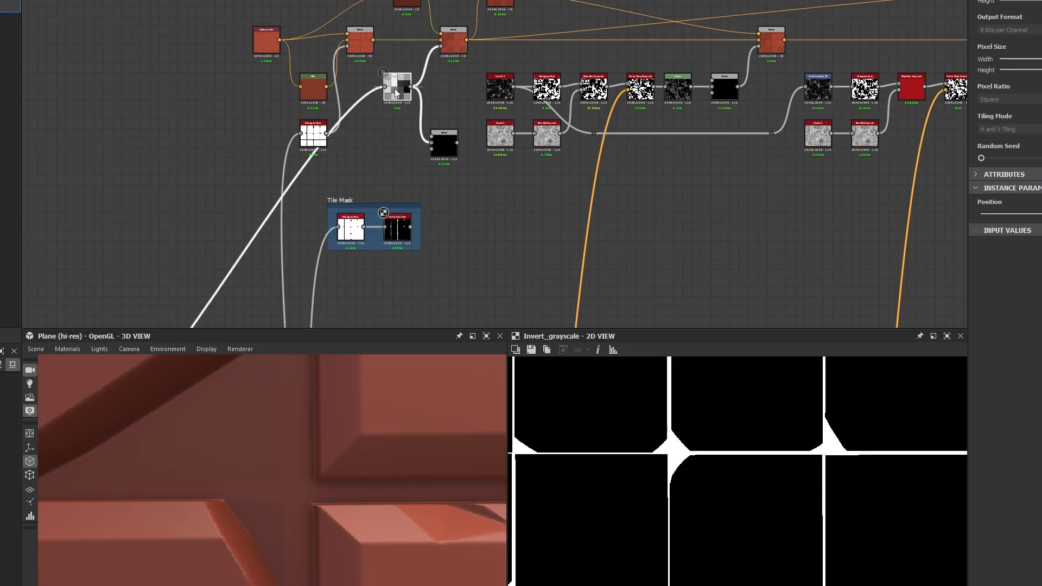
Move the node chain that starts at Crystal 1 and Clouds 1 further right to free space beside the tile colour Blend.
scroll(395, 89, down, 5)
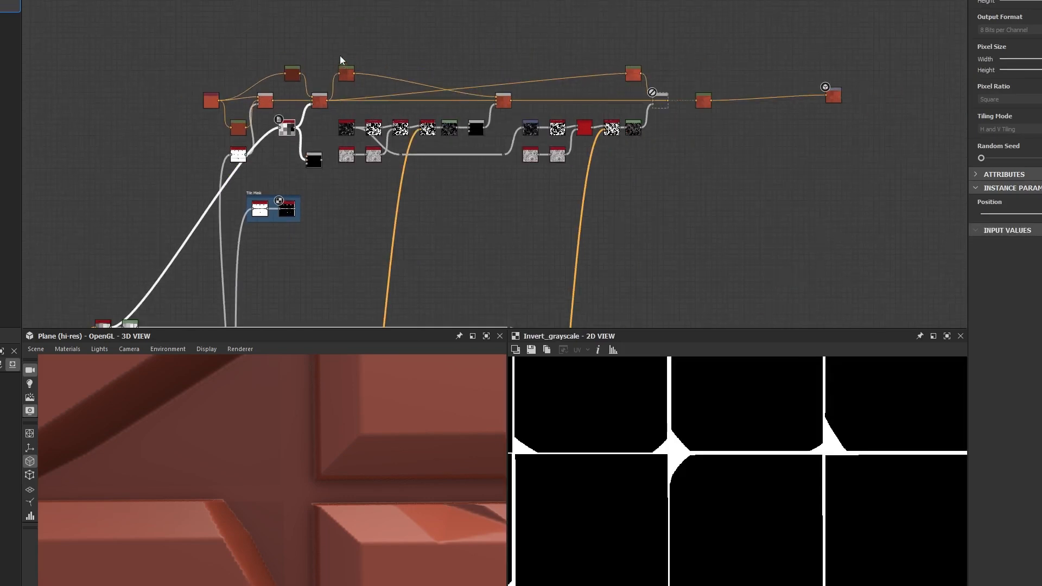
drag(342, 33, 607, 212)
scroll(361, 112, up, 8)
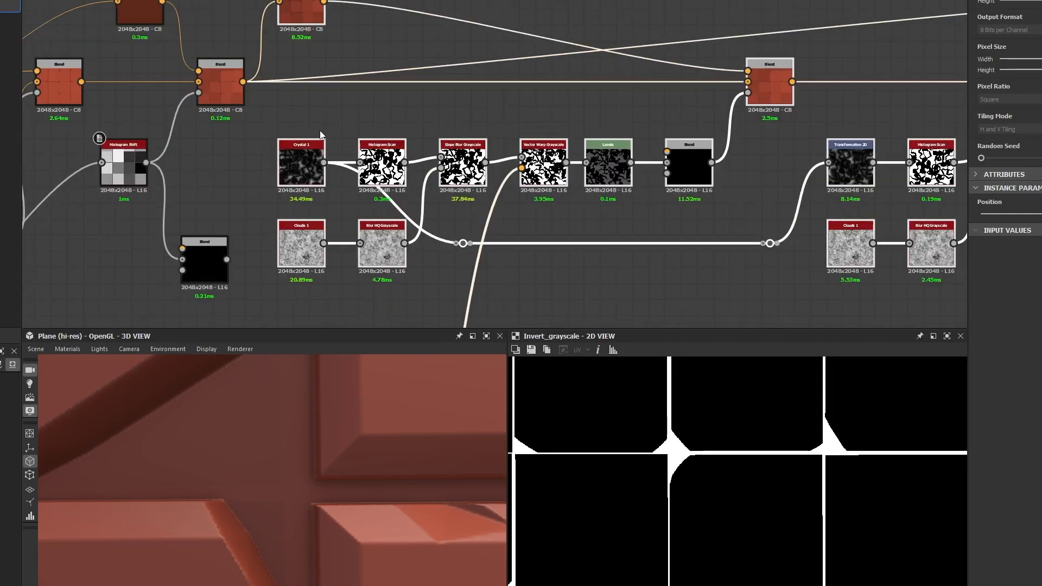
drag(282, 184, 552, 178)
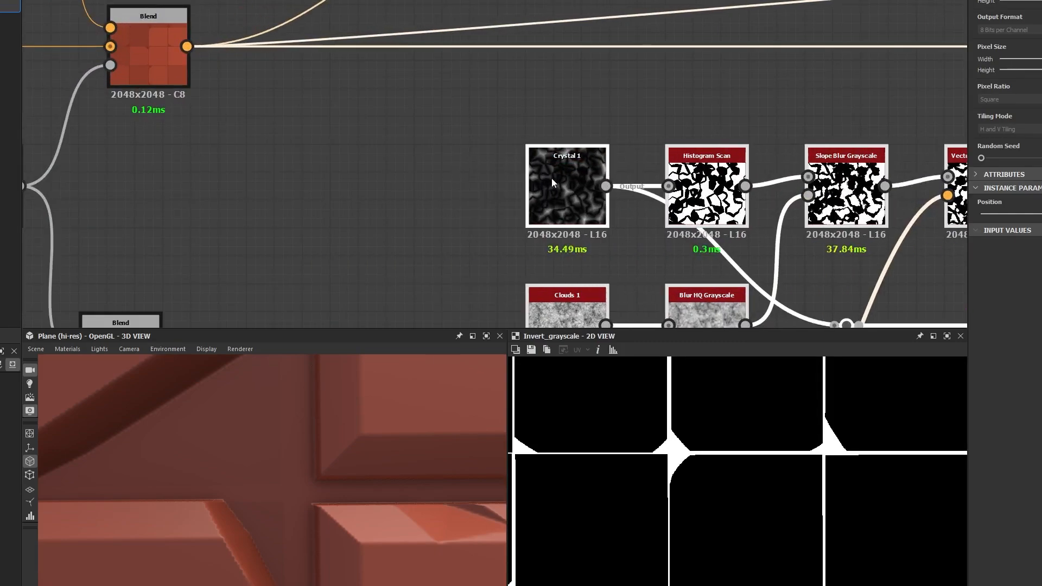
scroll(229, 196, down, 5)
middle_drag(465, 118, 465, 174)
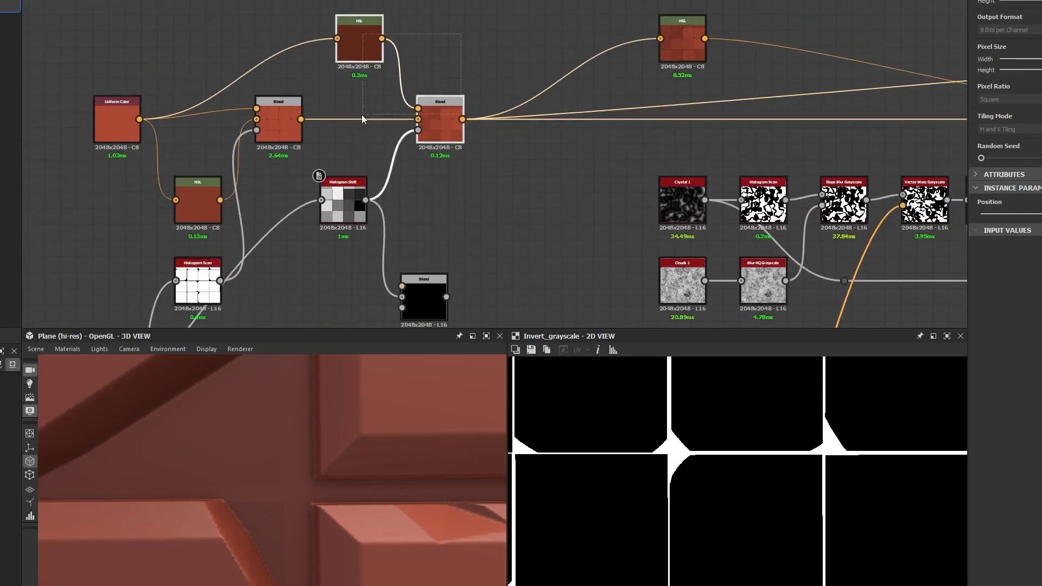
scroll(453, 157, up, 3)
click(429, 130)
click(465, 204)
Inspect the Tile Mask Histogram Scan's cut corners against the Histogram Shift tile values at a grout intersection.
middle_drag(423, 283, 408, 190)
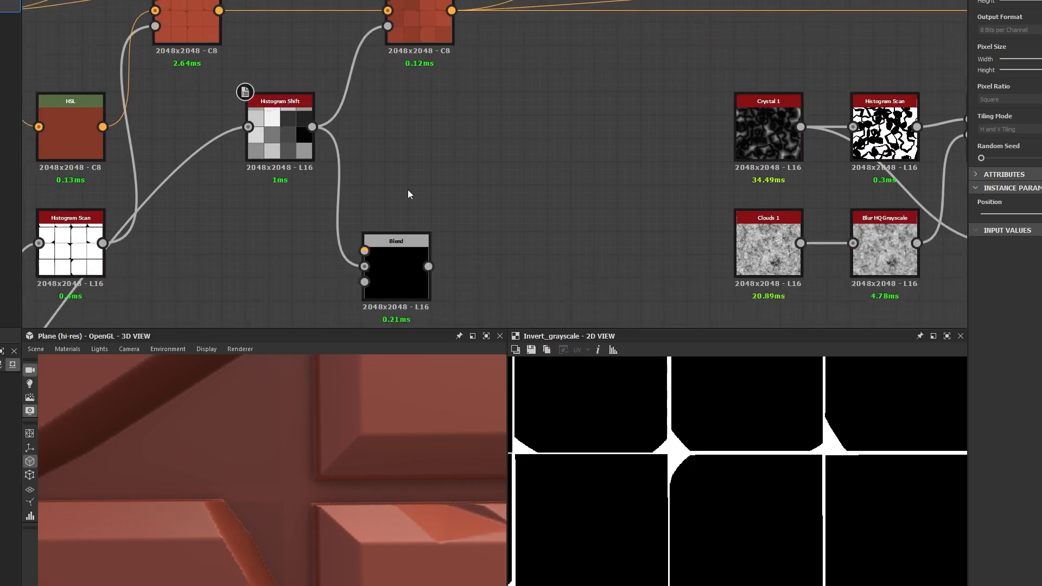
double_click(278, 130)
scroll(444, 173, down, 2)
middle_drag(278, 312, 466, 78)
double_click(386, 187)
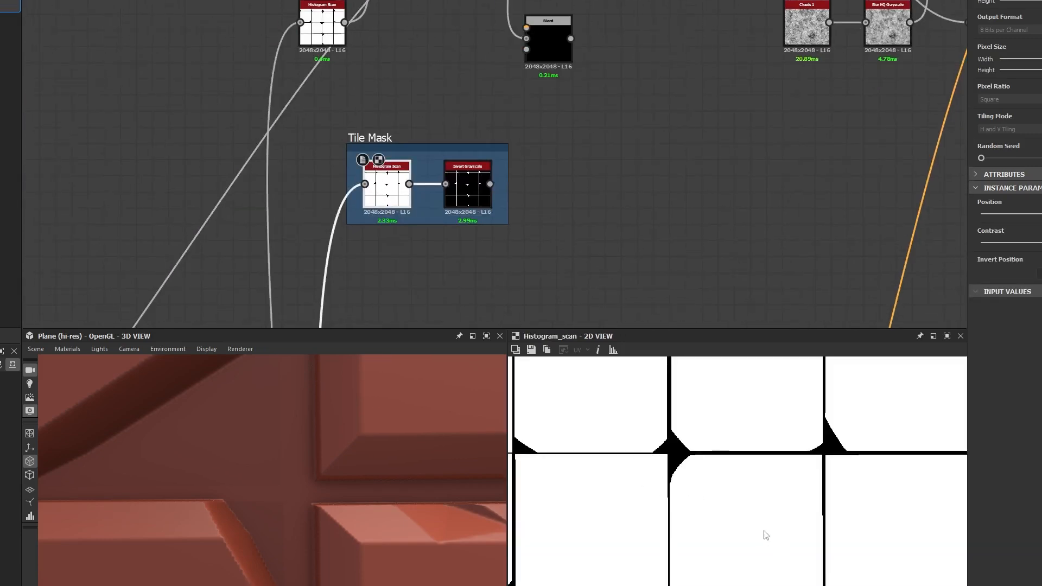
scroll(673, 477, up, 5)
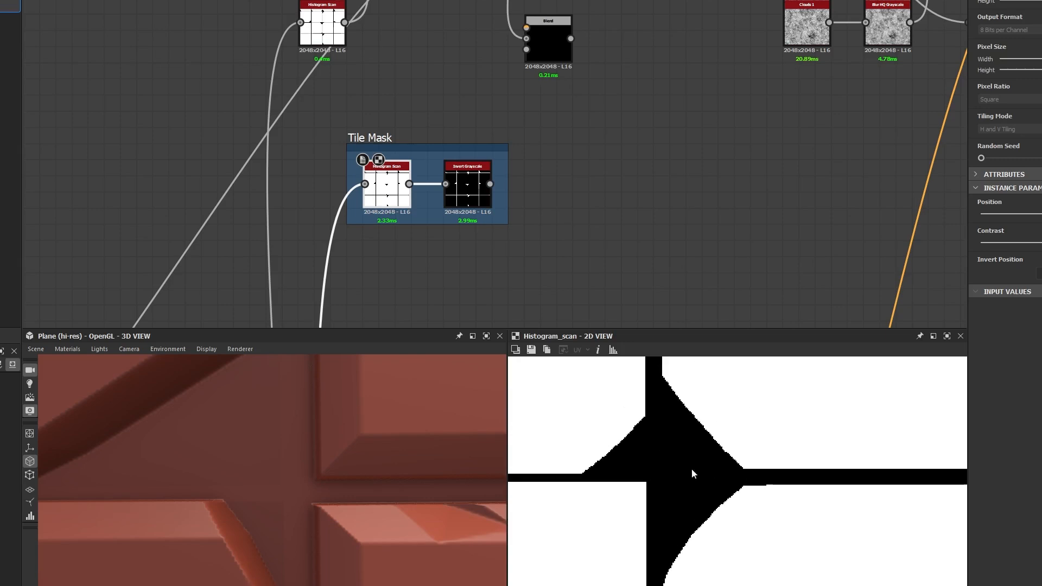
middle_drag(477, 82, 454, 197)
double_click(452, 61)
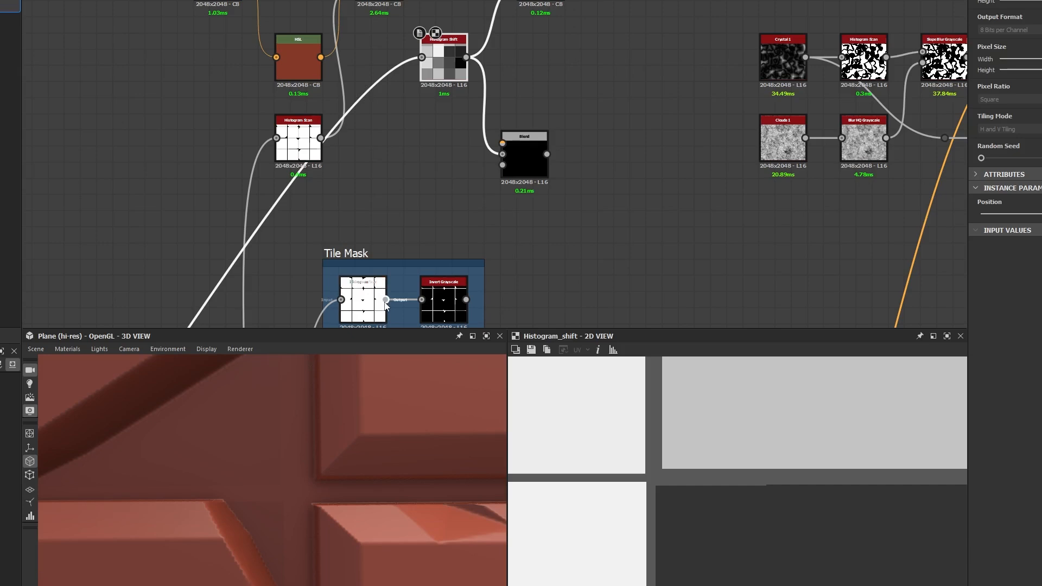
Connect the Tile Mask Histogram Scan to the empty grayscale Blend's foreground and set its blending mode to Multiply.
drag(386, 300, 503, 143)
double_click(363, 304)
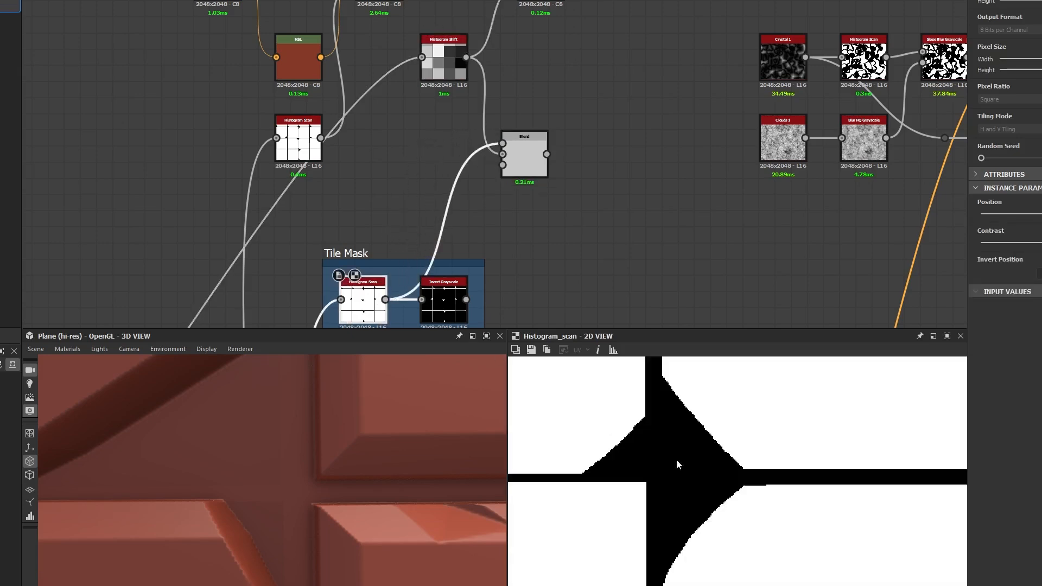
double_click(524, 160)
click(1001, 230)
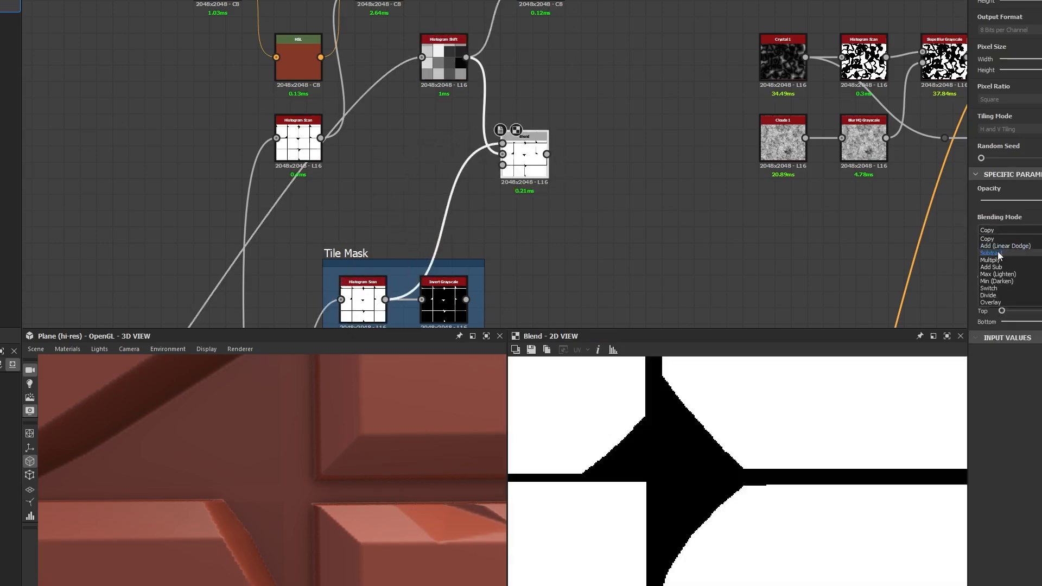
click(999, 259)
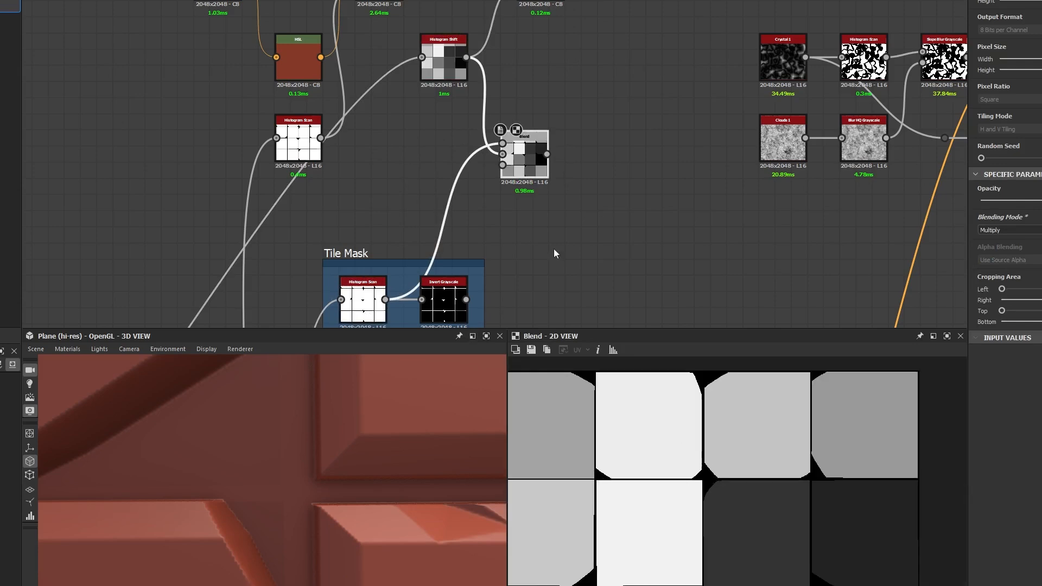
Compare the multiplied Blend with its Histogram Shift and Histogram Scan inputs, checking the corners and grout lines.
double_click(456, 71)
double_click(373, 309)
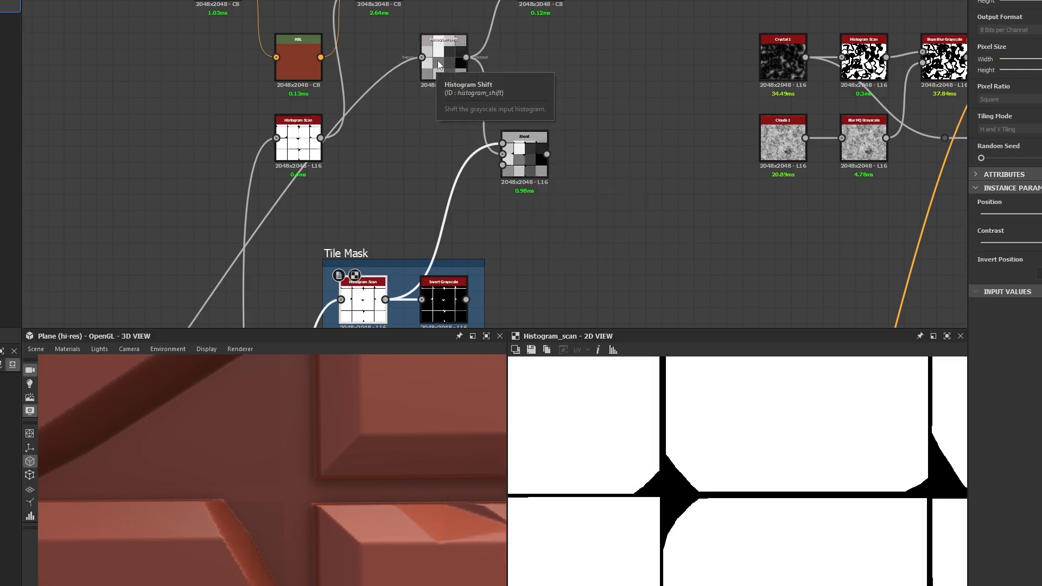
double_click(529, 169)
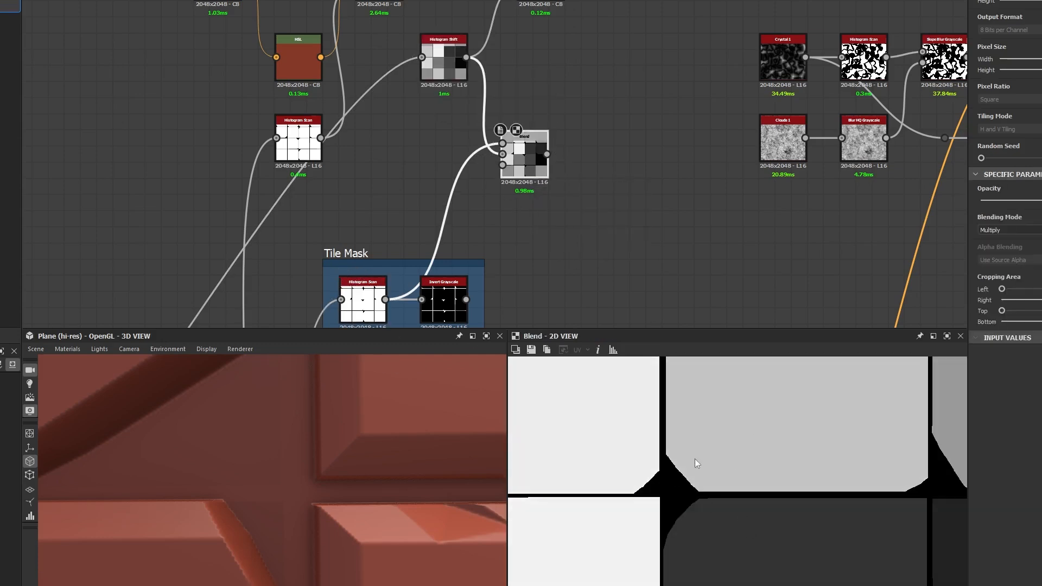
scroll(714, 480, down, 7)
scroll(740, 450, up, 4)
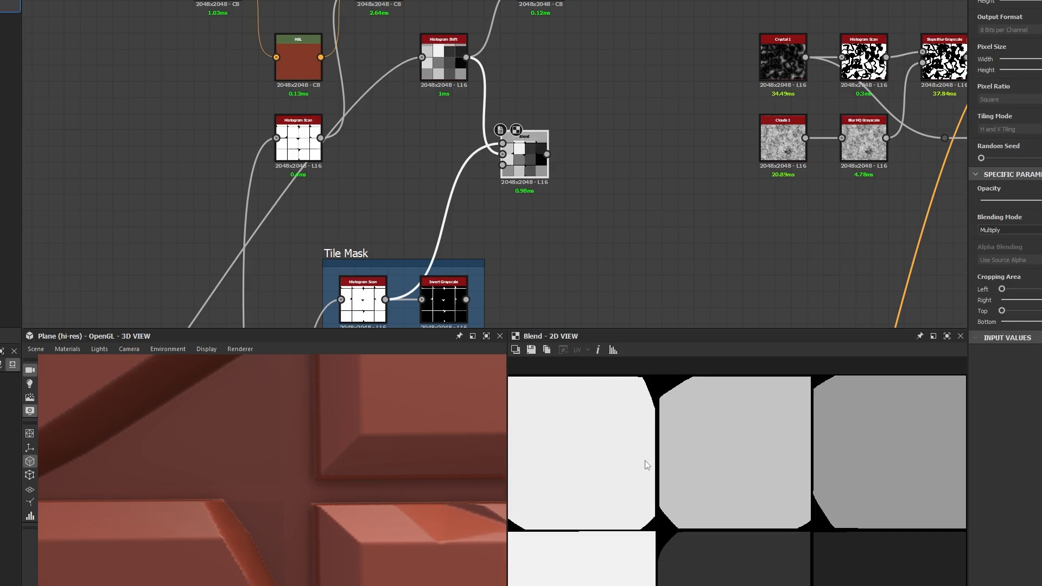
scroll(751, 437, up, 2)
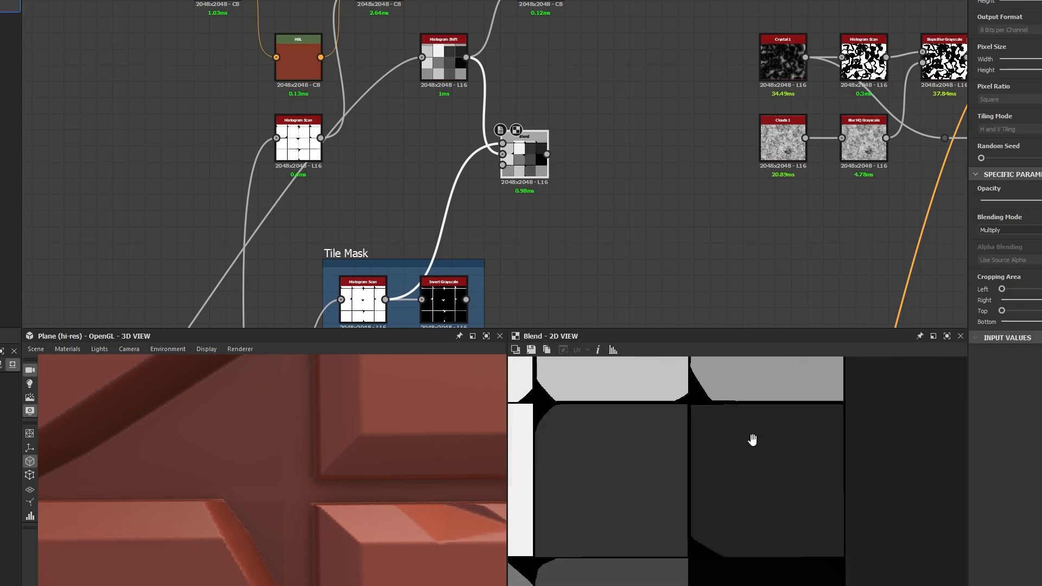
scroll(753, 477, down, 1)
scroll(661, 434, up, 2)
scroll(661, 434, up, 1)
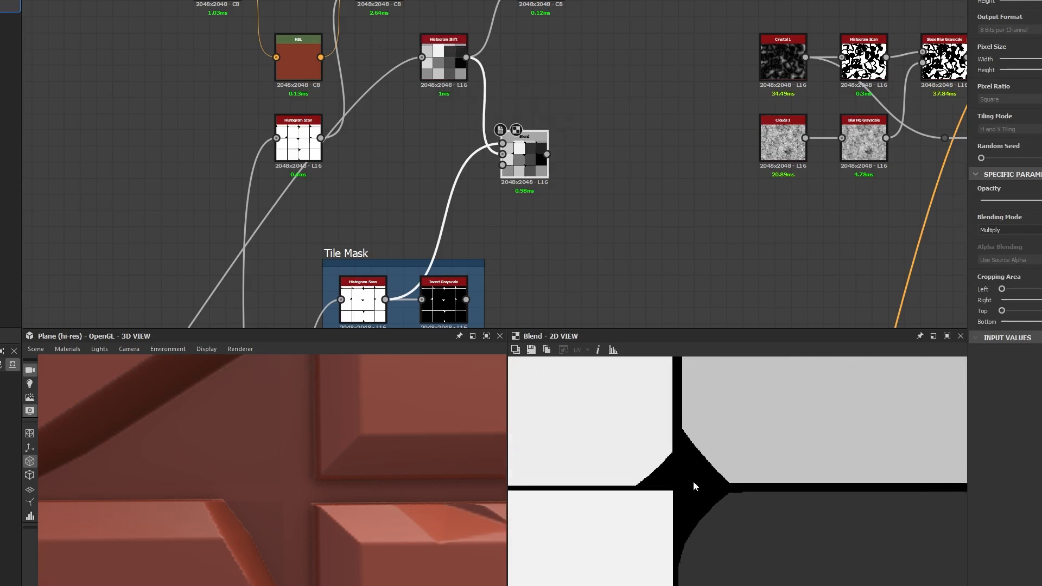
double_click(449, 67)
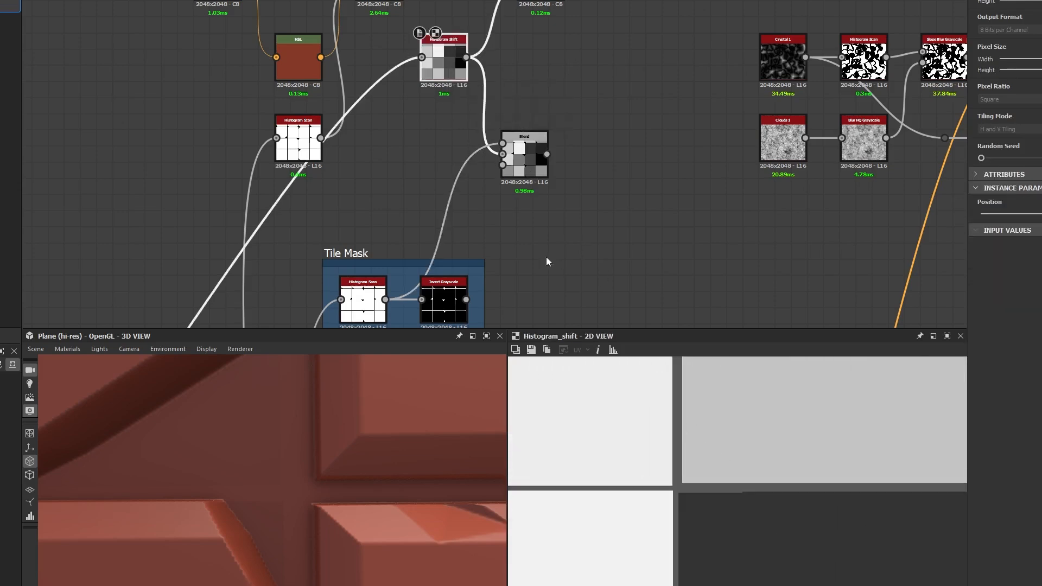
Replace the tile colour Blend's opacity input with the multiplied grayscale Blend and preview the colour result.
double_click(540, 5)
middle_drag(526, 113, 587, 184)
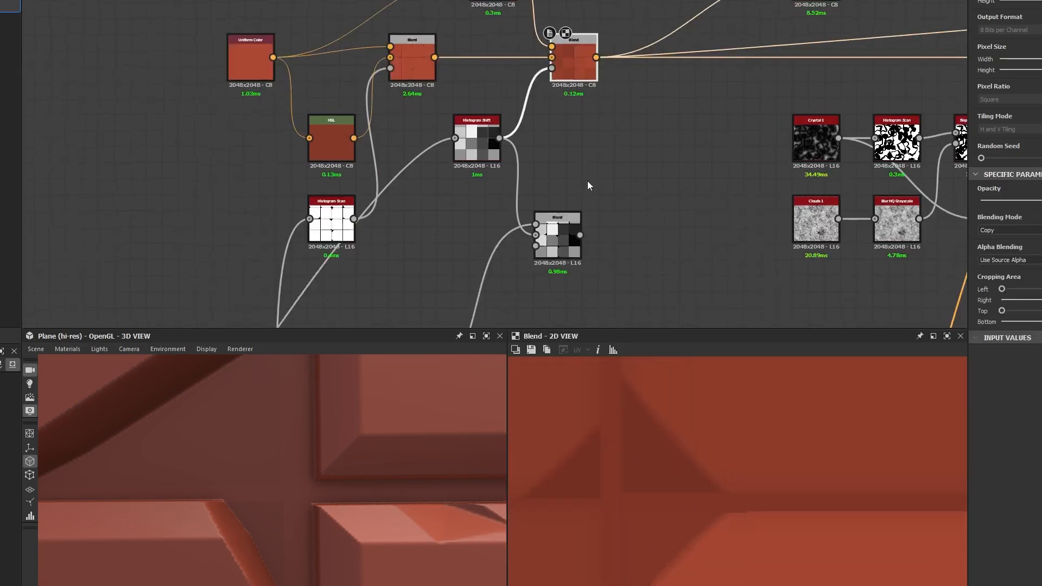
drag(579, 235, 552, 67)
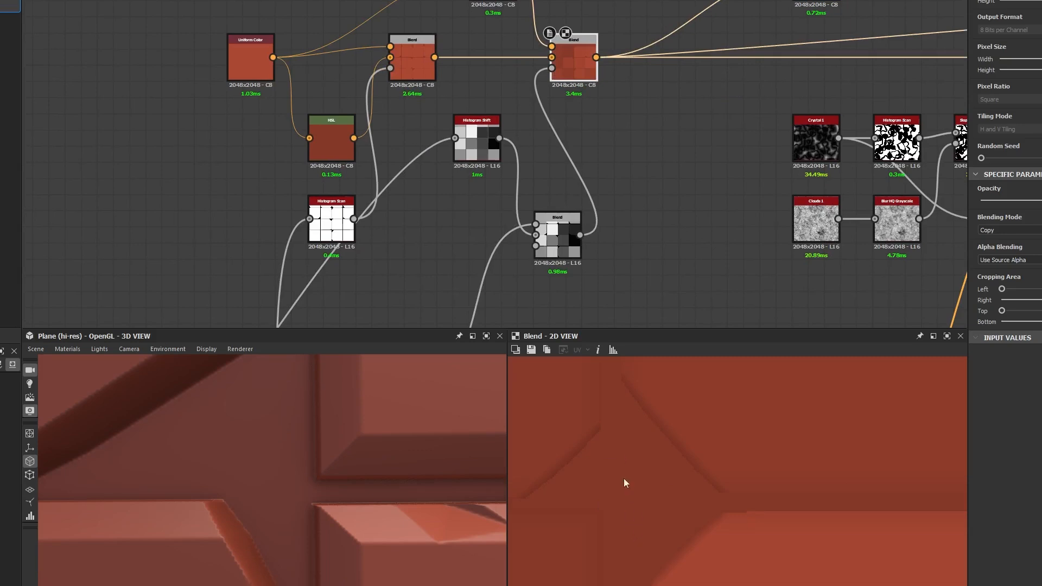
double_click(559, 226)
double_click(573, 73)
scroll(560, 120, down, 1)
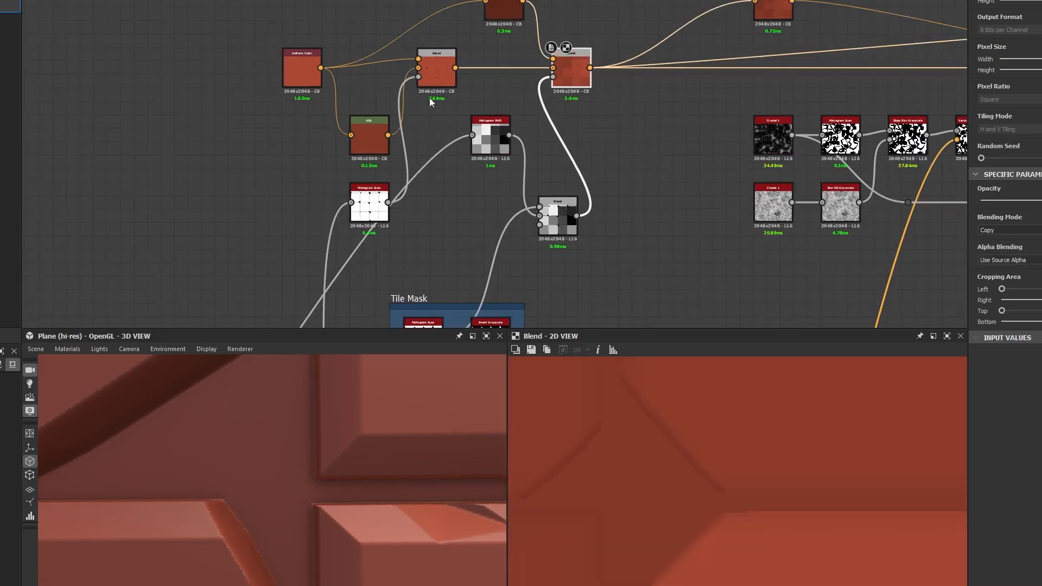
double_click(440, 75)
double_click(588, 75)
scroll(718, 421, down, 1)
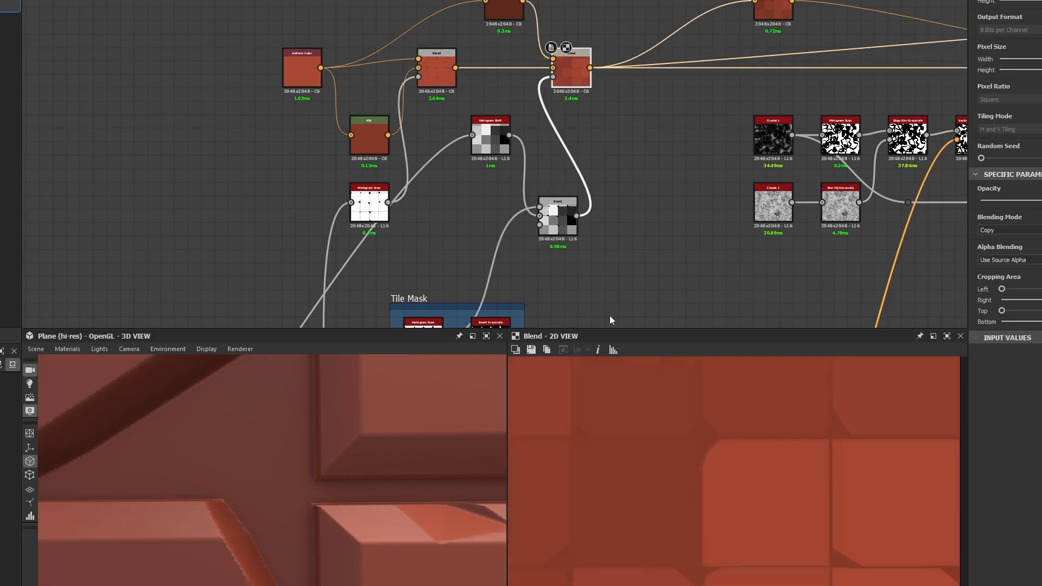
Align the multiplied grayscale Blend beside the Histogram Shift, and space the tile colour Blend and its dark HSL node farther along the graph.
drag(558, 227, 558, 150)
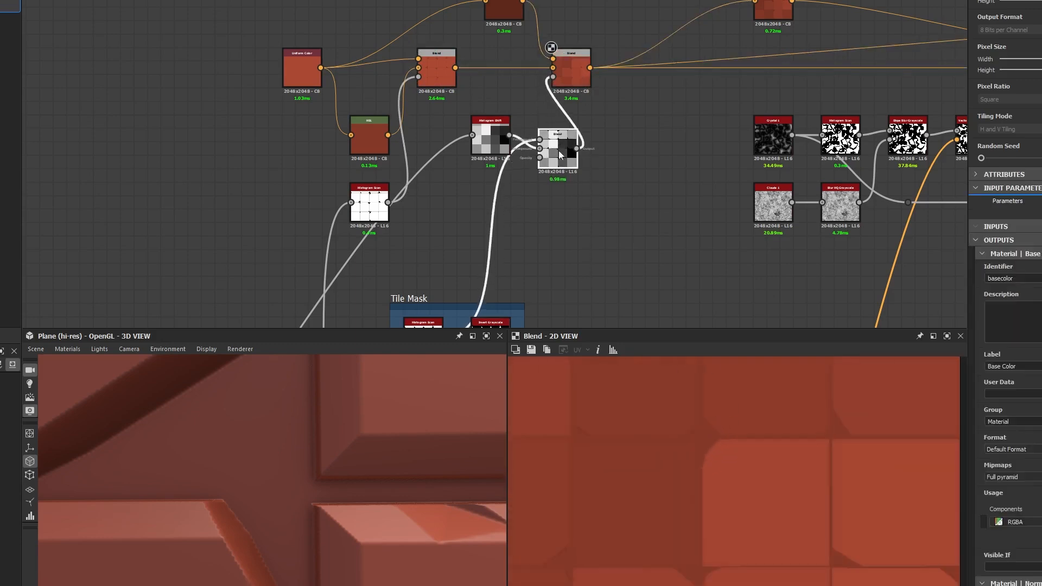
drag(575, 76, 630, 76)
click(513, 18)
drag(513, 18, 551, 17)
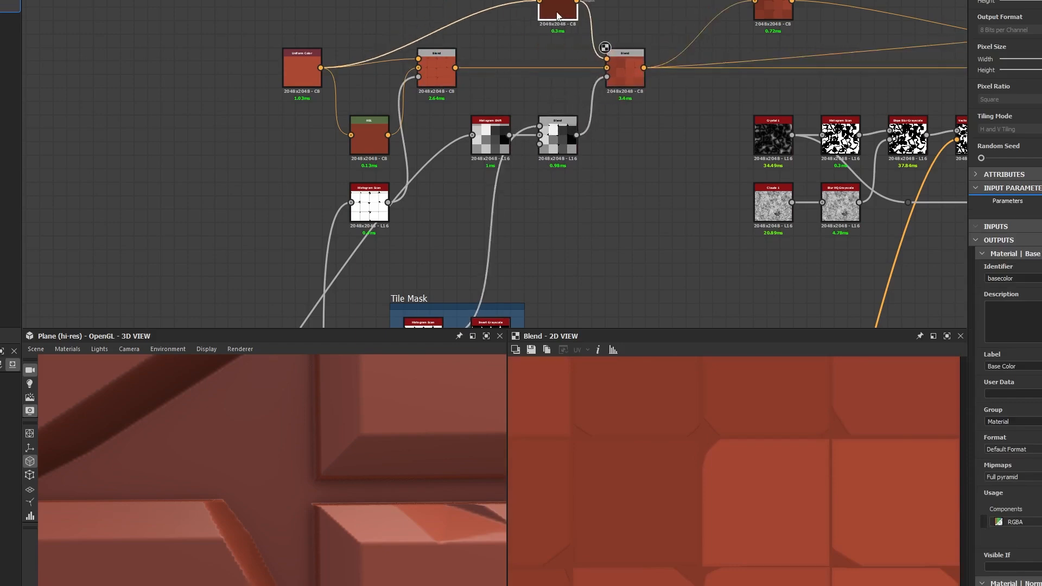
Examine the multiplied mask, the grout HSL colour and the grout colour Blend around a cut-corner intersection.
scroll(620, 252, down, 2)
double_click(565, 74)
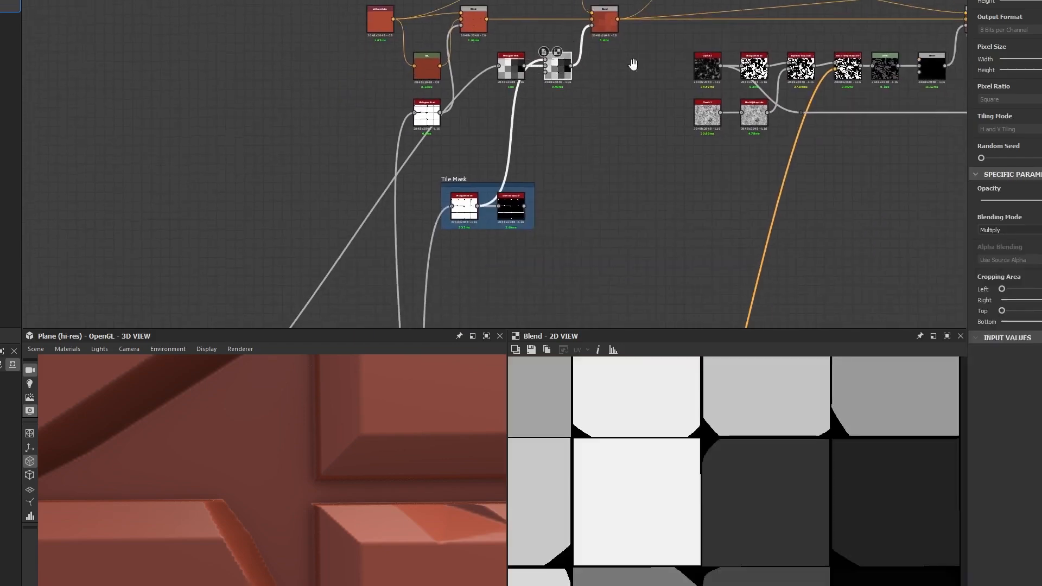
middle_drag(632, 63, 633, 183)
double_click(426, 185)
click(472, 140)
scroll(758, 474, down, 2)
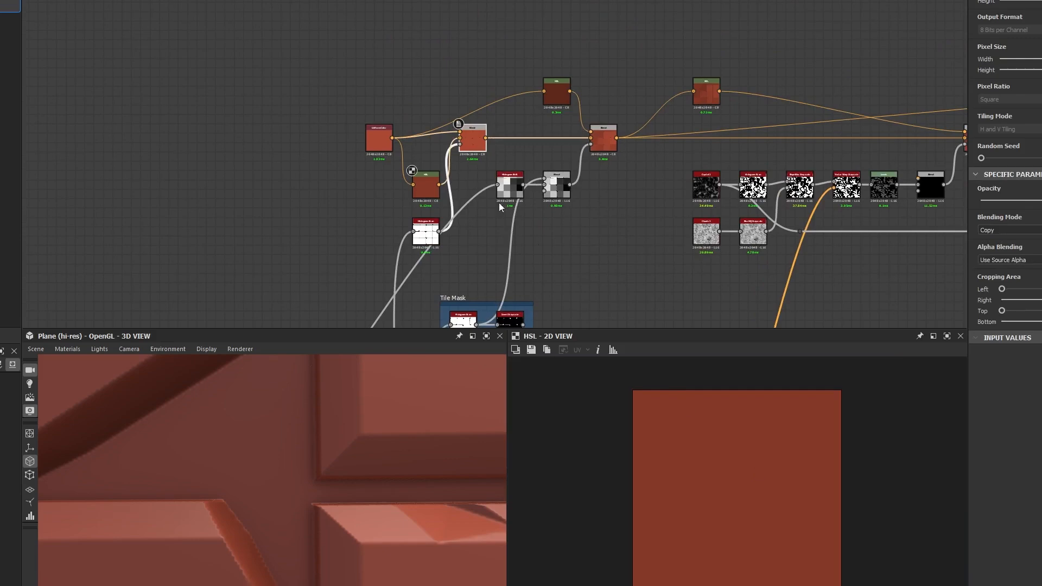
double_click(472, 140)
scroll(746, 426, up, 5)
scroll(757, 442, down, 2)
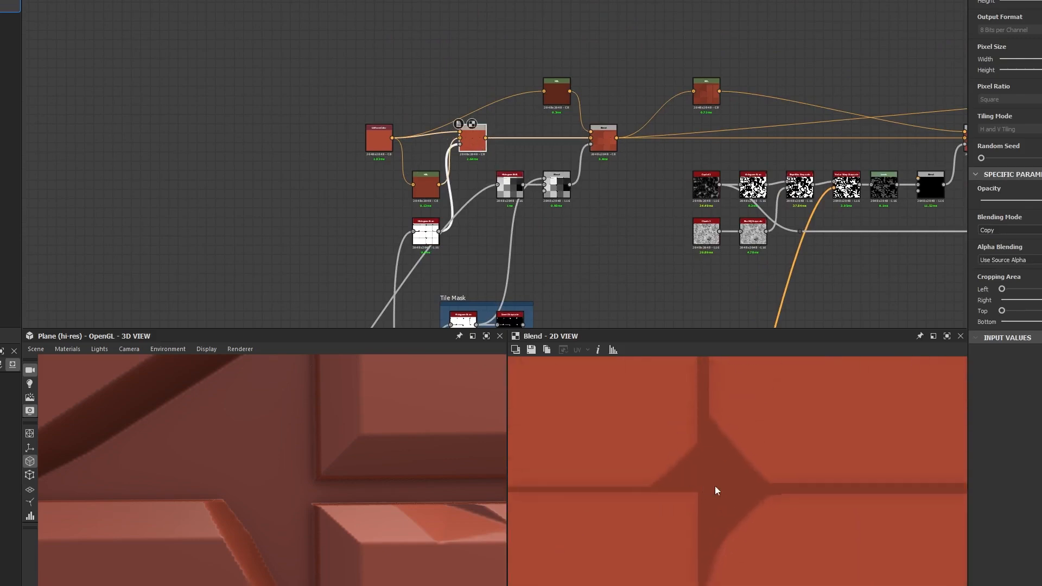
Compare the tile colour Blend with its dark HSL, multiplied mask and grout colour Blend inputs along the cut corners.
scroll(612, 160, up, 4)
double_click(617, 130)
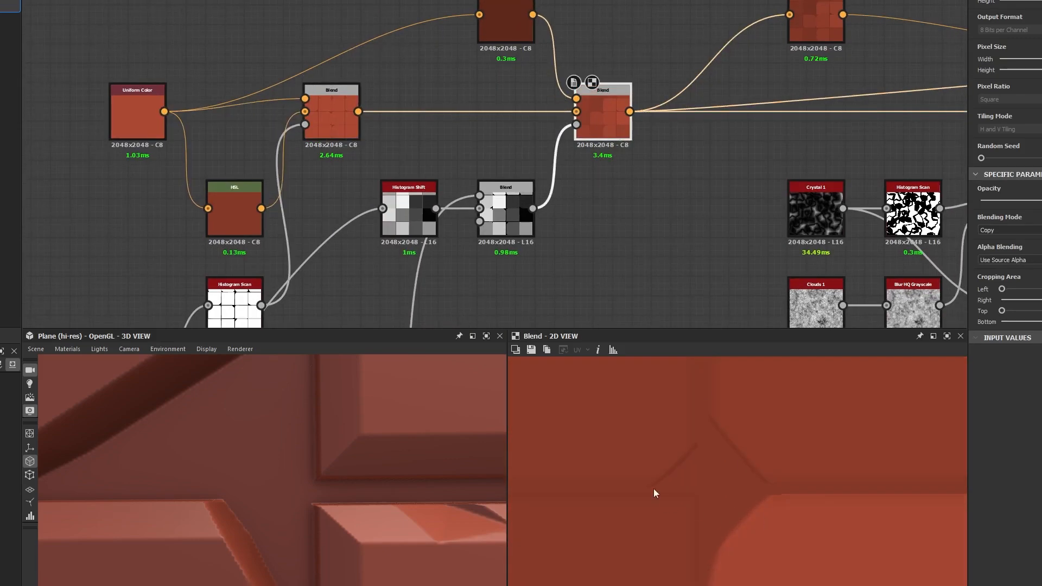
scroll(766, 478, up, 2)
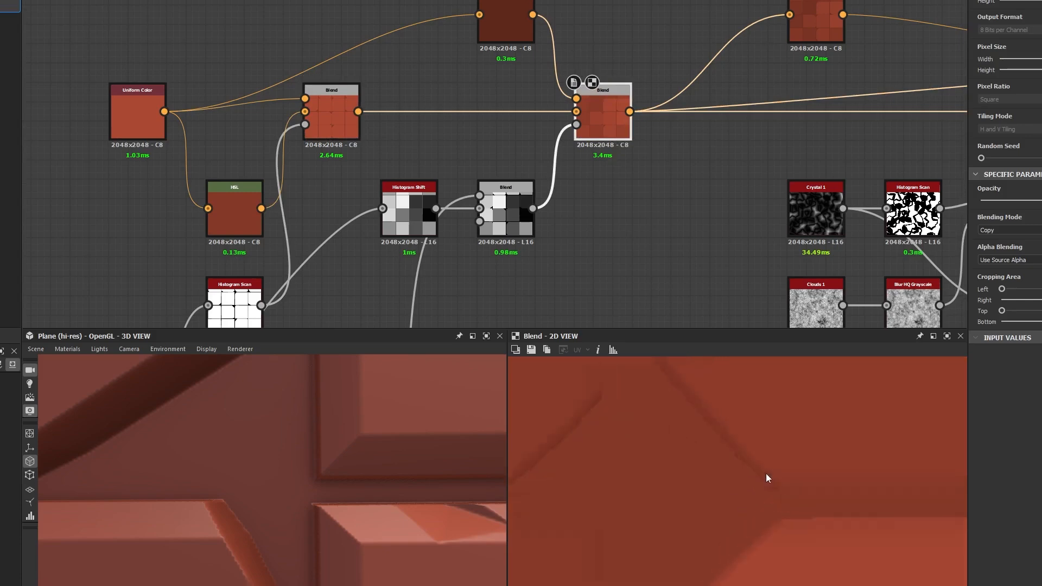
double_click(519, 29)
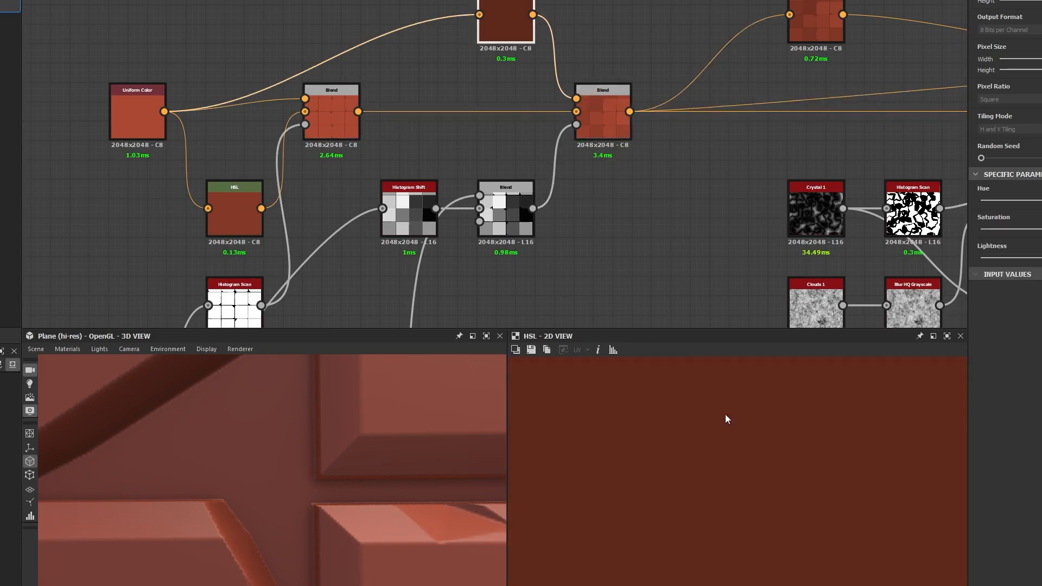
double_click(601, 126)
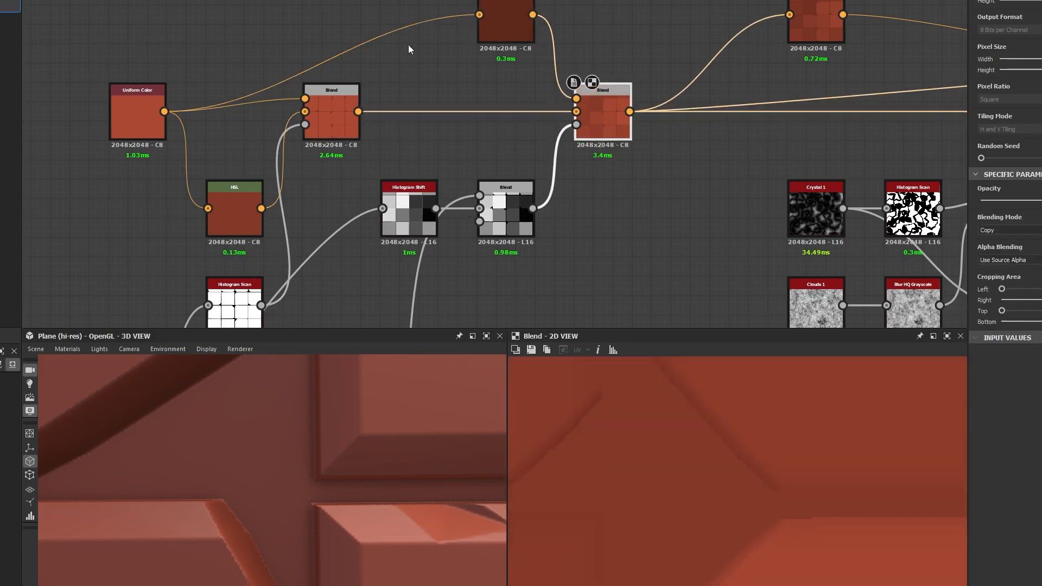
double_click(506, 195)
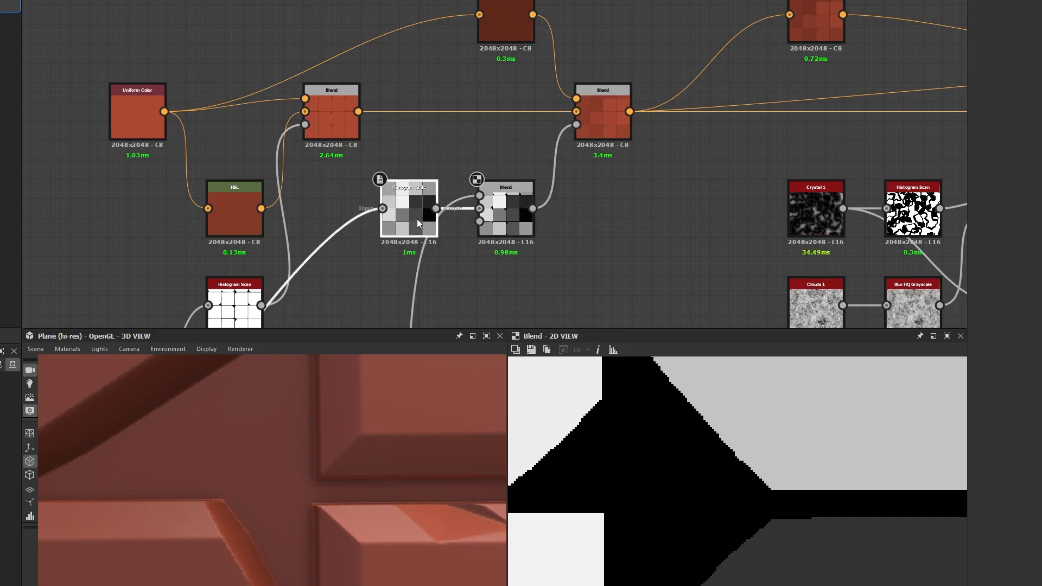
double_click(417, 219)
middle_drag(416, 219, 451, 208)
double_click(374, 99)
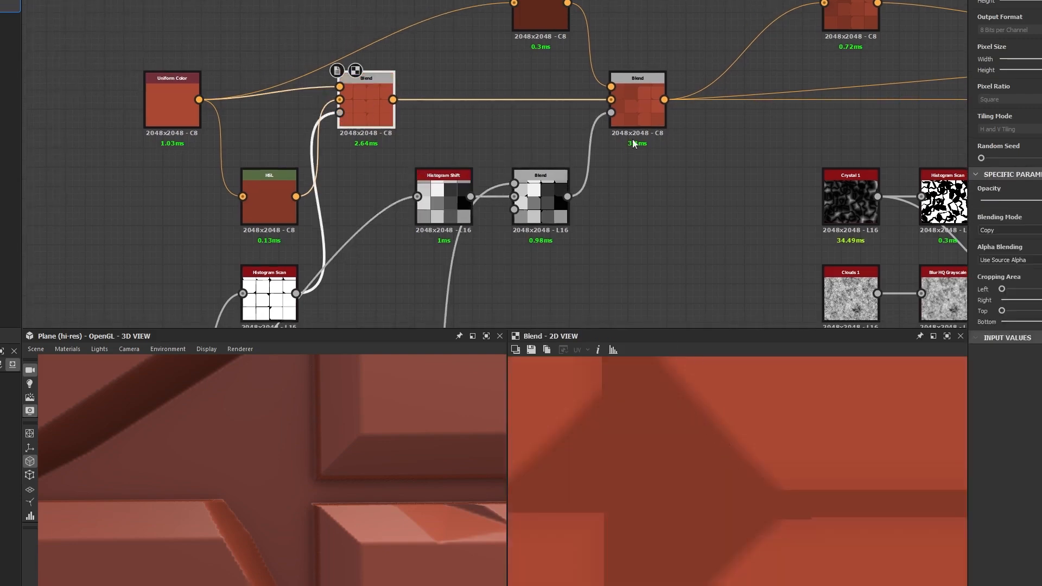
double_click(635, 105)
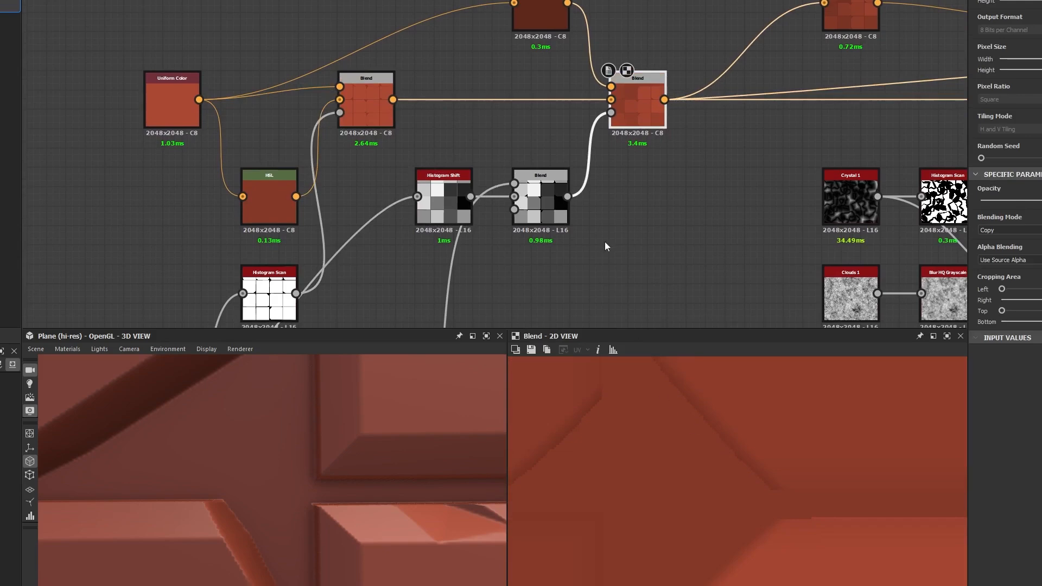
Examine how the cut corners carry from the tile colour Blend into the next colour Blend and its black mask Blend.
scroll(610, 179, down, 2)
middle_drag(610, 175, 563, 165)
scroll(536, 244, down, 2)
middle_drag(536, 244, 524, 224)
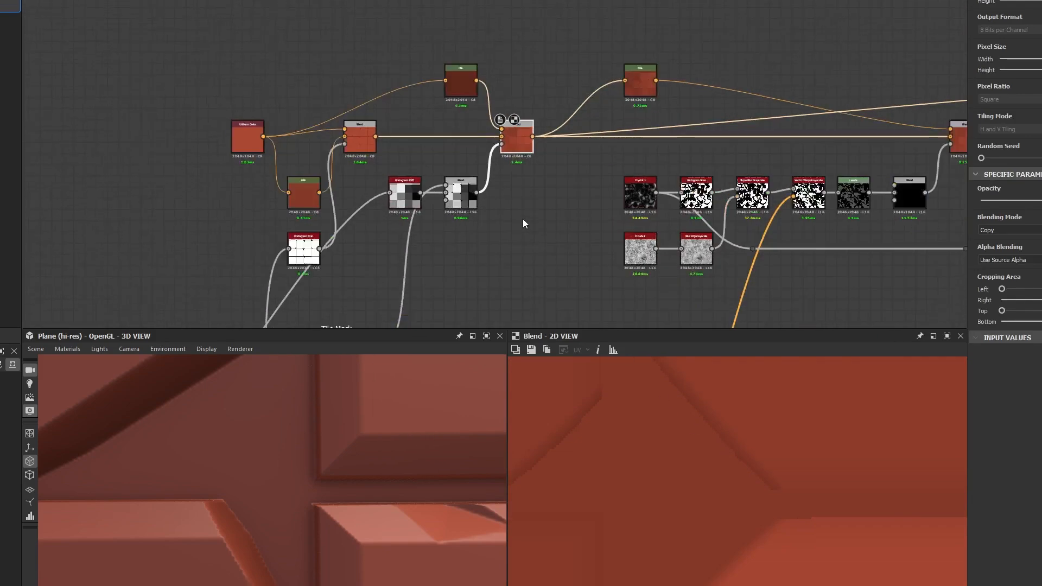
scroll(523, 223, up, 1)
scroll(684, 490, down, 2)
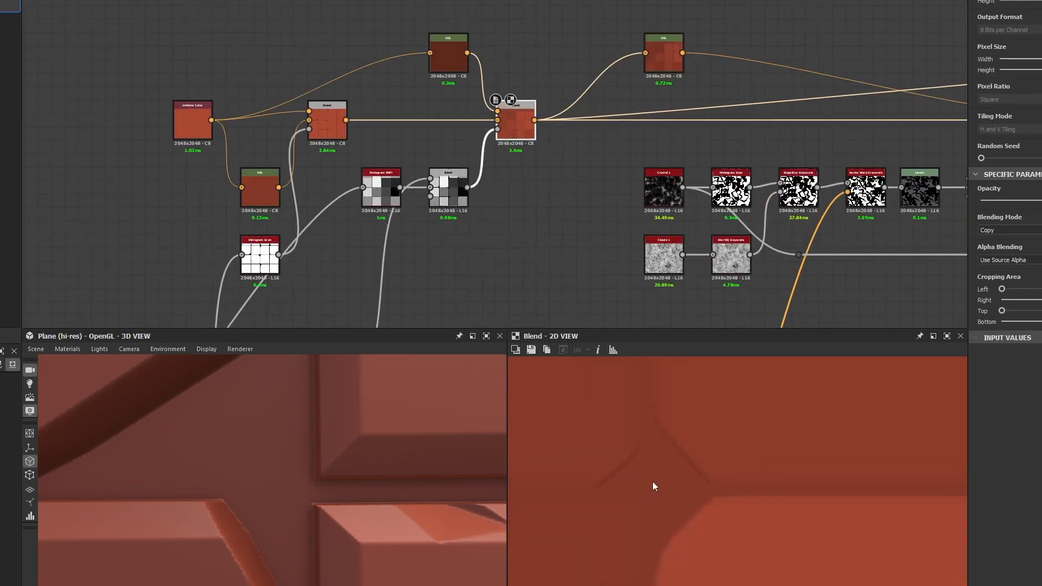
scroll(652, 485, up, 2)
middle_drag(955, 136, 705, 122)
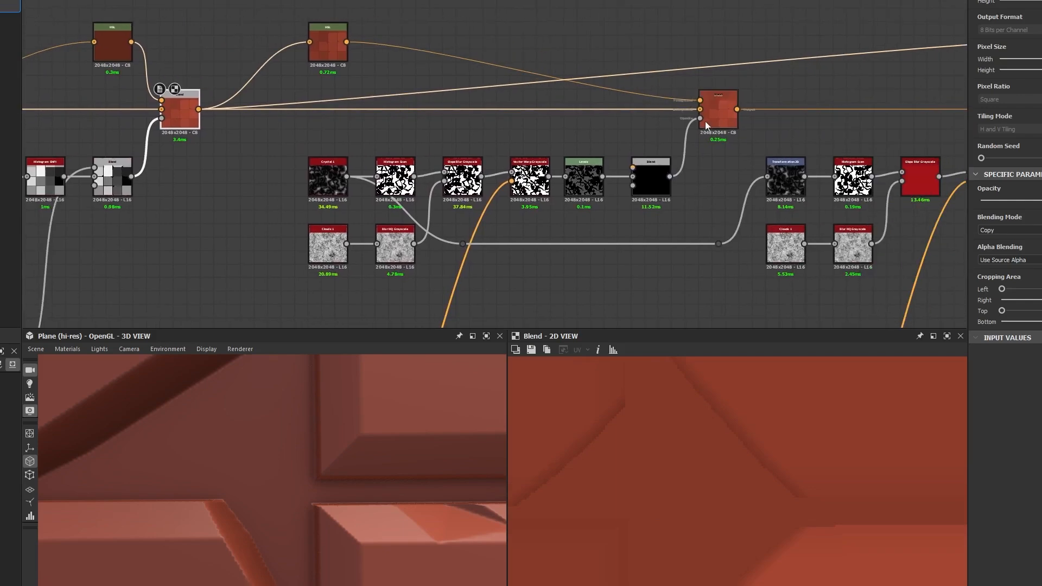
click(719, 118)
middle_drag(807, 134, 445, 155)
double_click(756, 143)
middle_drag(505, 237, 651, 155)
middle_drag(675, 507, 788, 460)
middle_drag(375, 148, 411, 174)
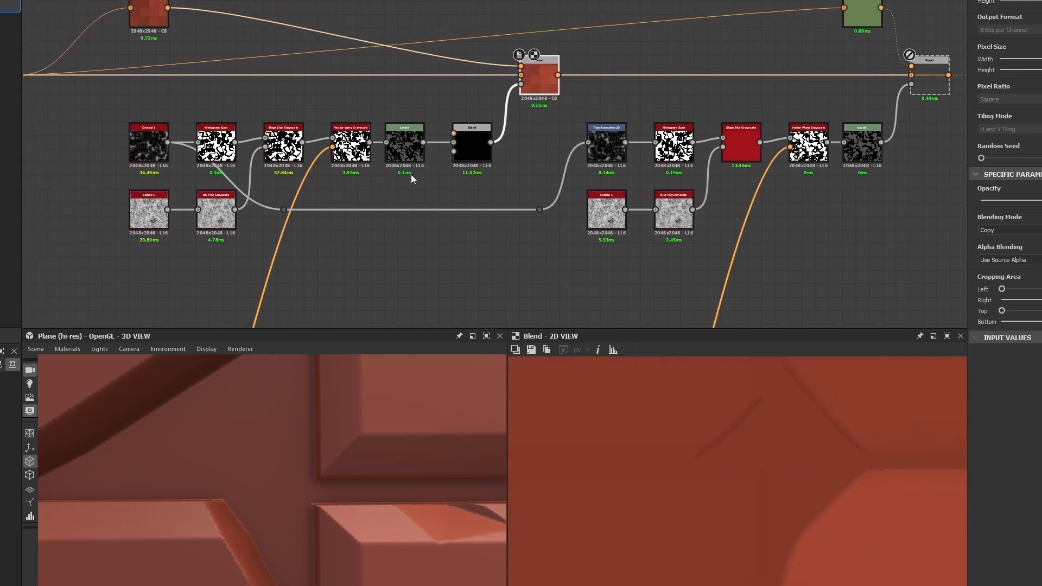
double_click(465, 142)
middle_drag(465, 142, 871, 158)
click(411, 105)
double_click(411, 105)
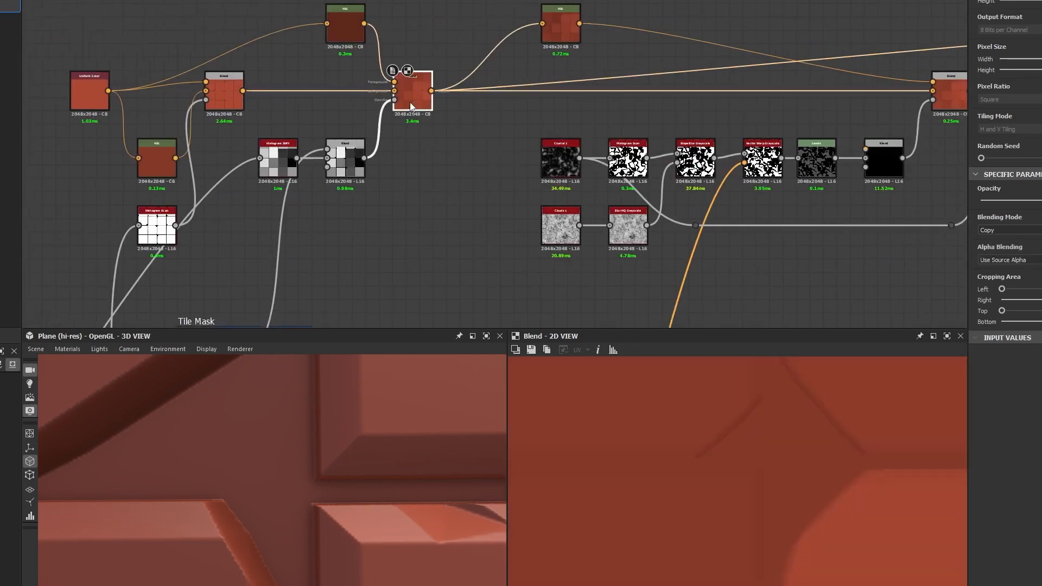
Inspect the Tile Mask's Invert Grayscale, the Levels output and the black mask Blend following it.
scroll(526, 207, down, 3)
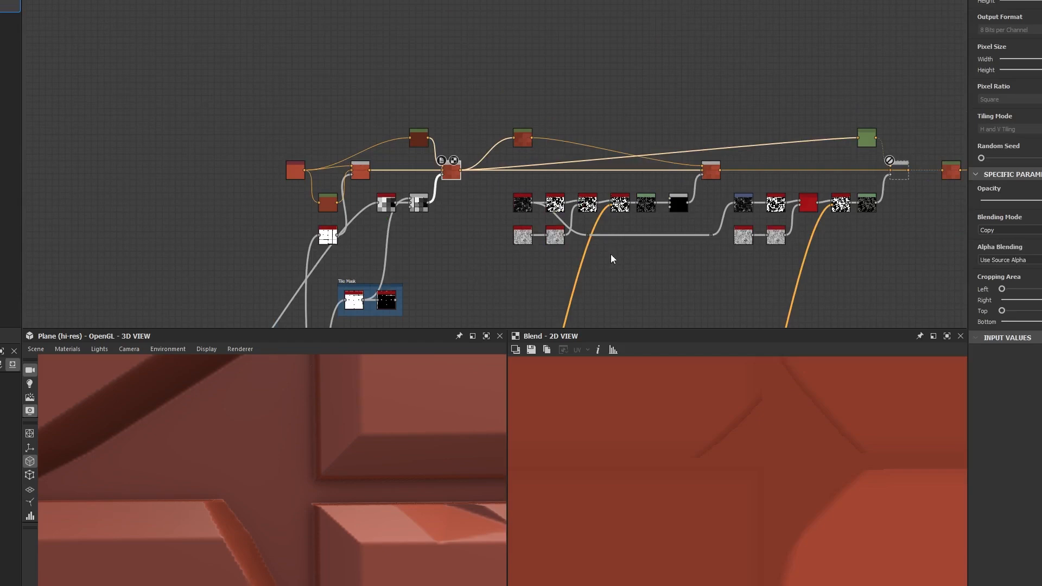
middle_drag(614, 258, 597, 220)
scroll(512, 179, up, 4)
scroll(448, 199, up, 2)
double_click(320, 235)
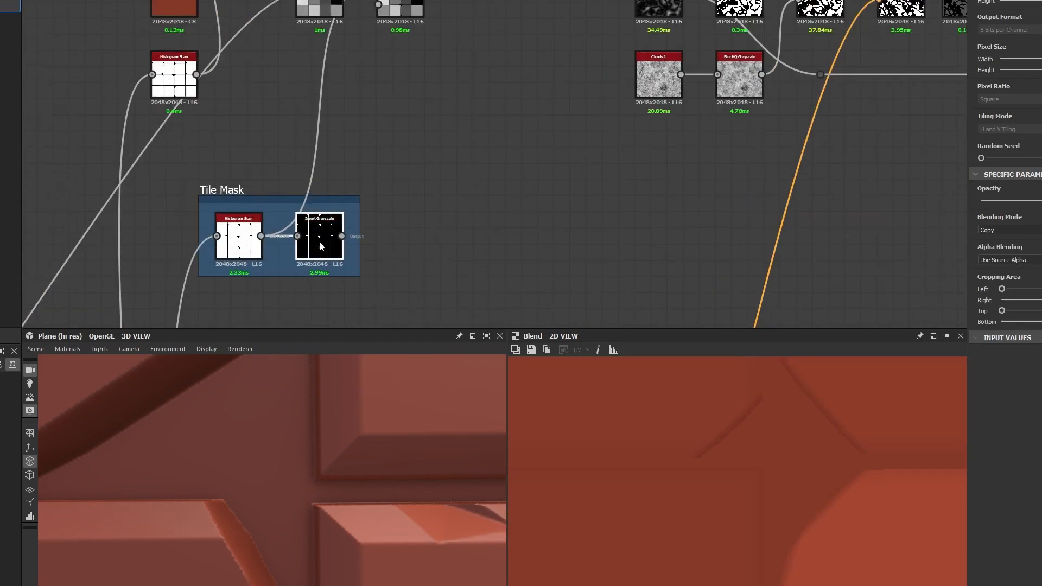
middle_drag(758, 57, 487, 179)
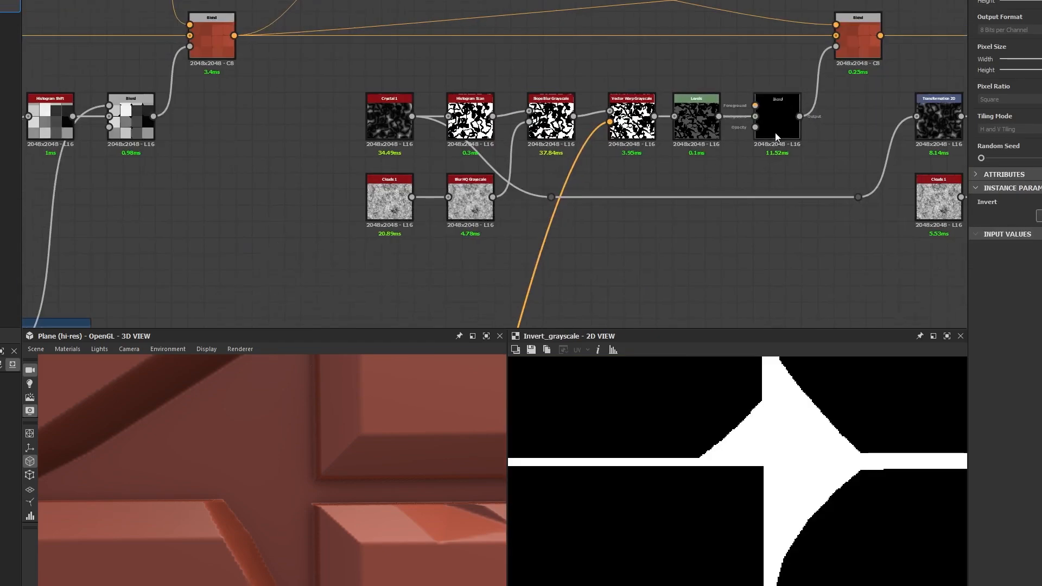
double_click(696, 114)
middle_drag(796, 126, 668, 158)
double_click(649, 156)
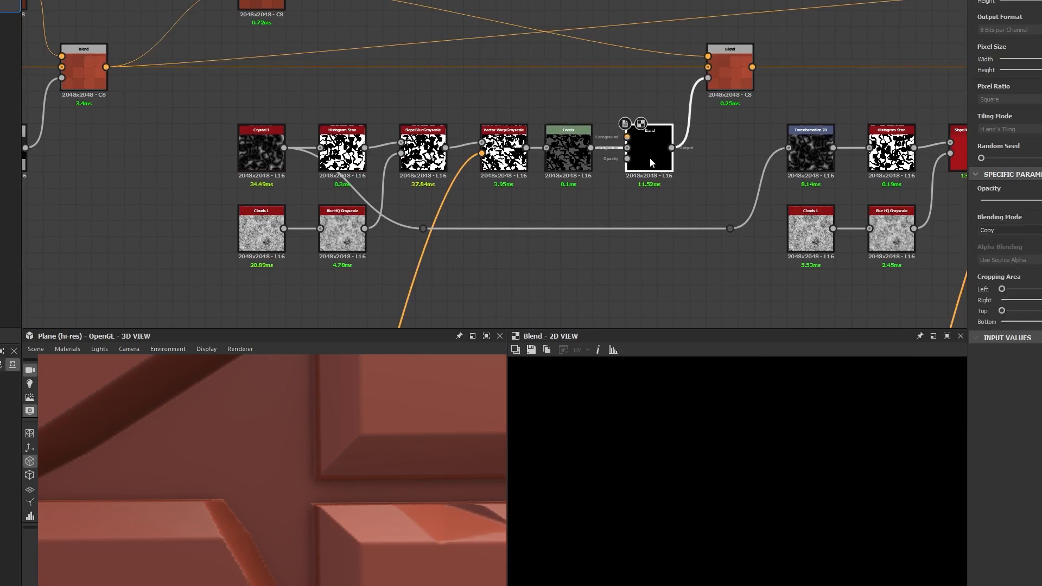
Compare the second colour Blend's grout areas with the black mask Blend disabled and enabled, checking them against the Levels mask.
double_click(719, 89)
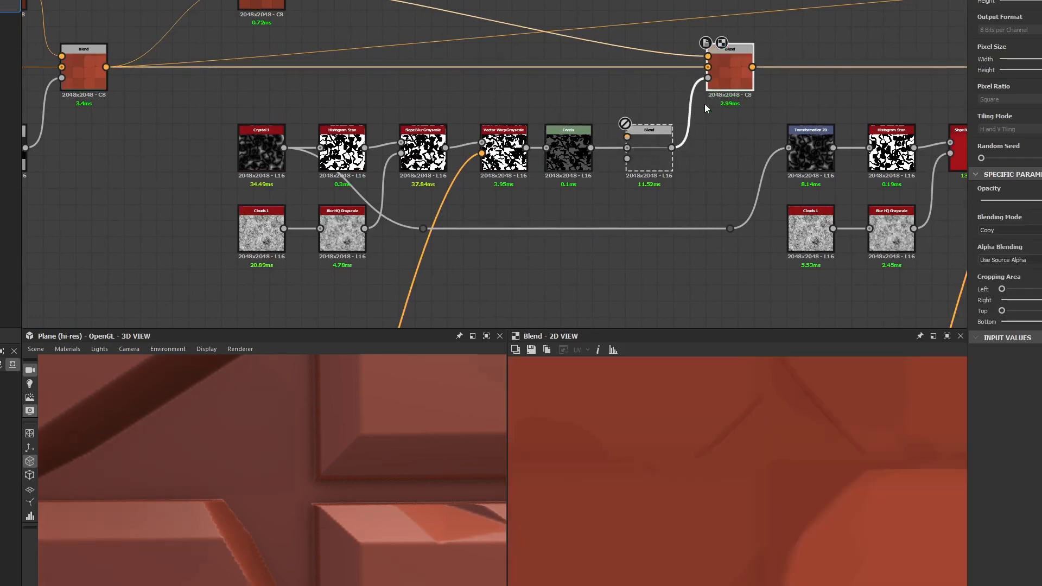
double_click(654, 151)
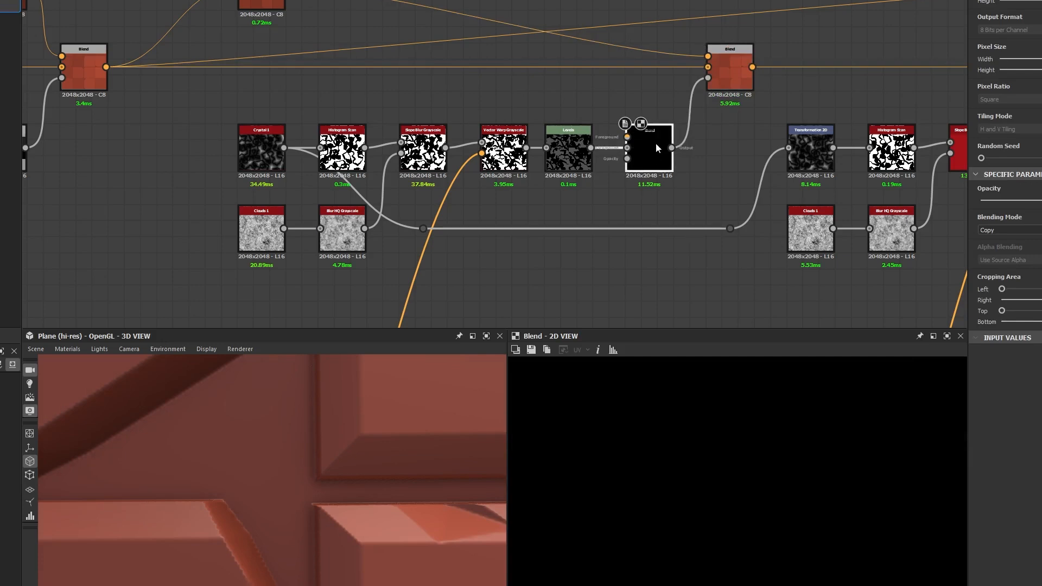
double_click(724, 79)
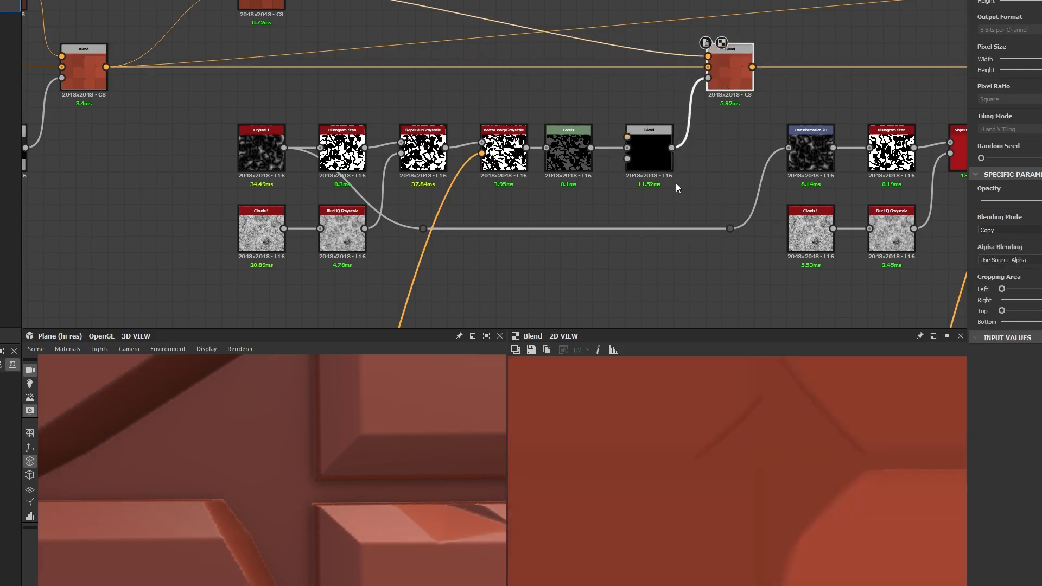
click(638, 166)
key(shift+d)
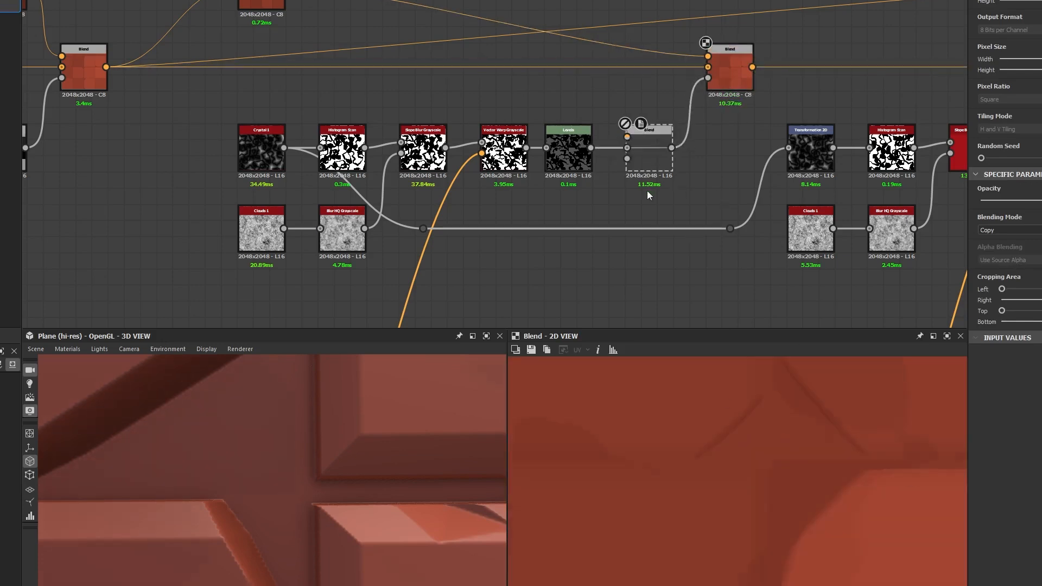
double_click(646, 154)
double_click(736, 86)
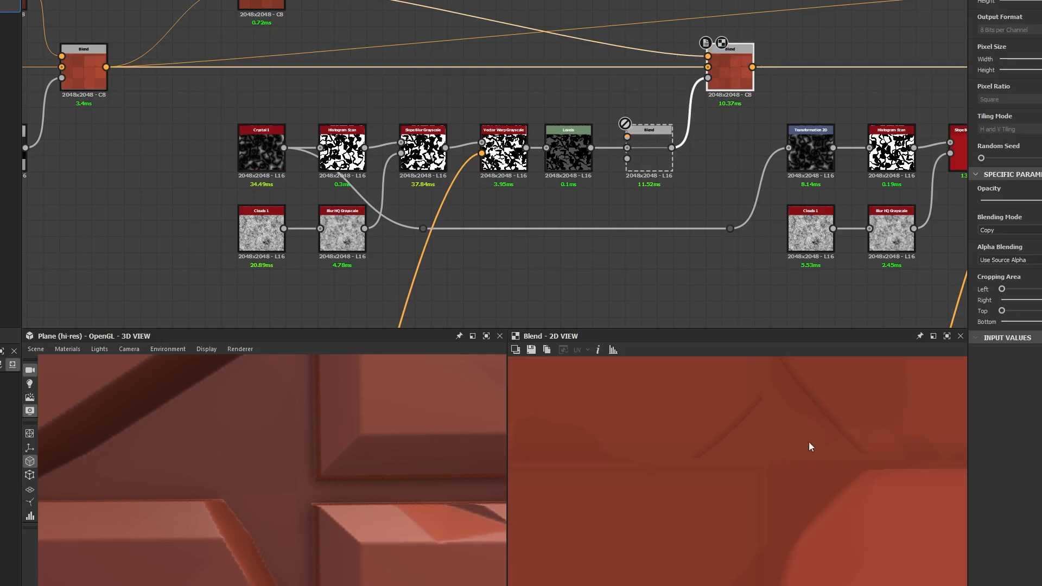
double_click(574, 162)
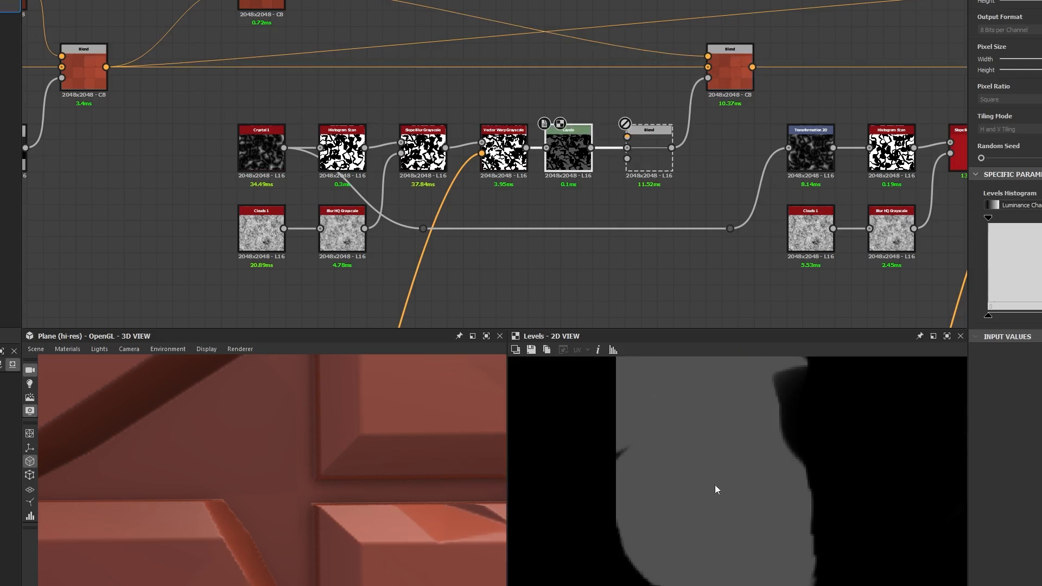
double_click(724, 83)
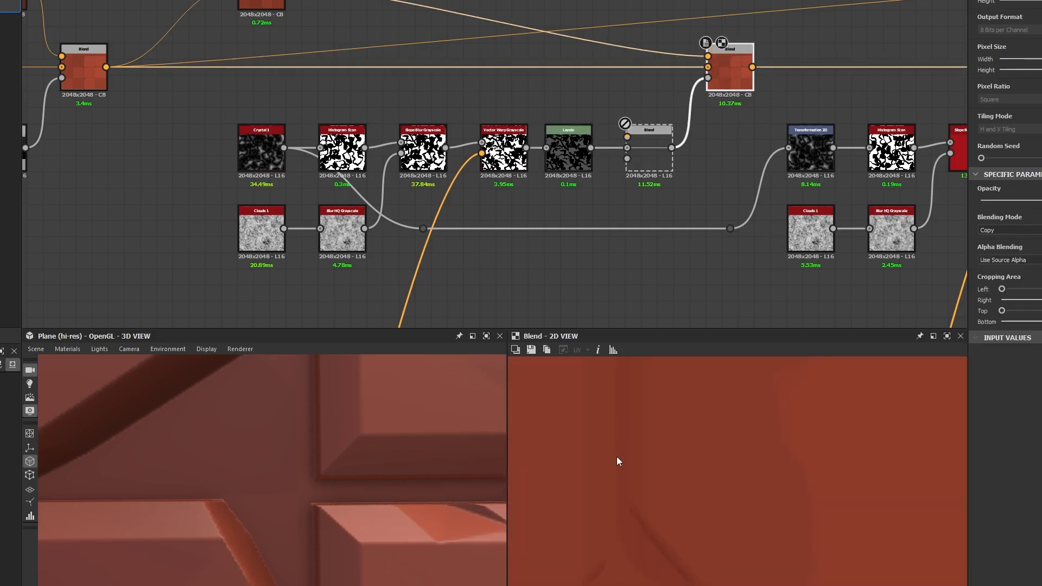
double_click(648, 163)
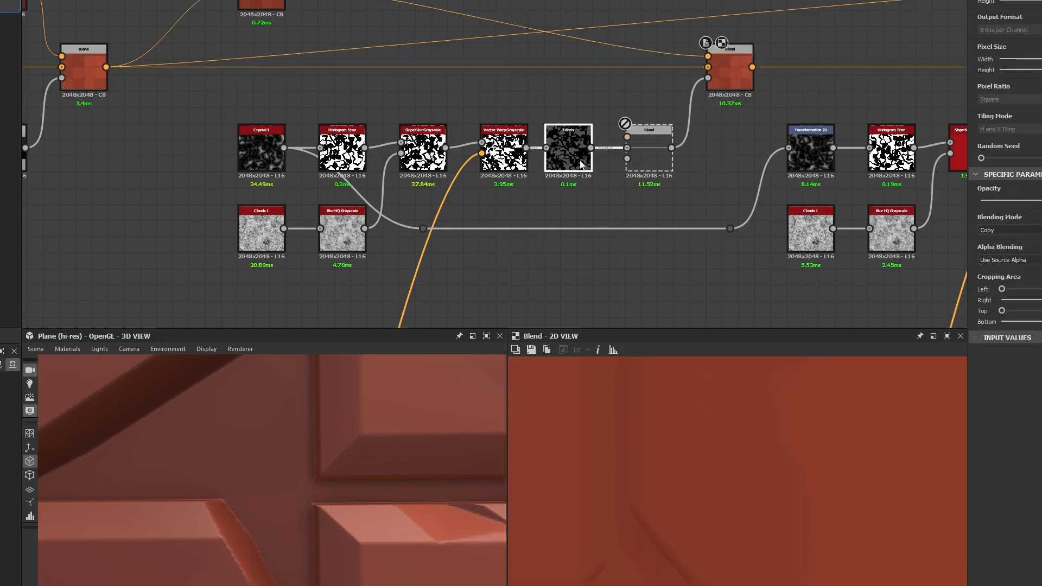
Compare the Levels patches with the Tile Mask's Invert Grayscale across the grout lines and cut corners.
middle_drag(649, 170, 645, 137)
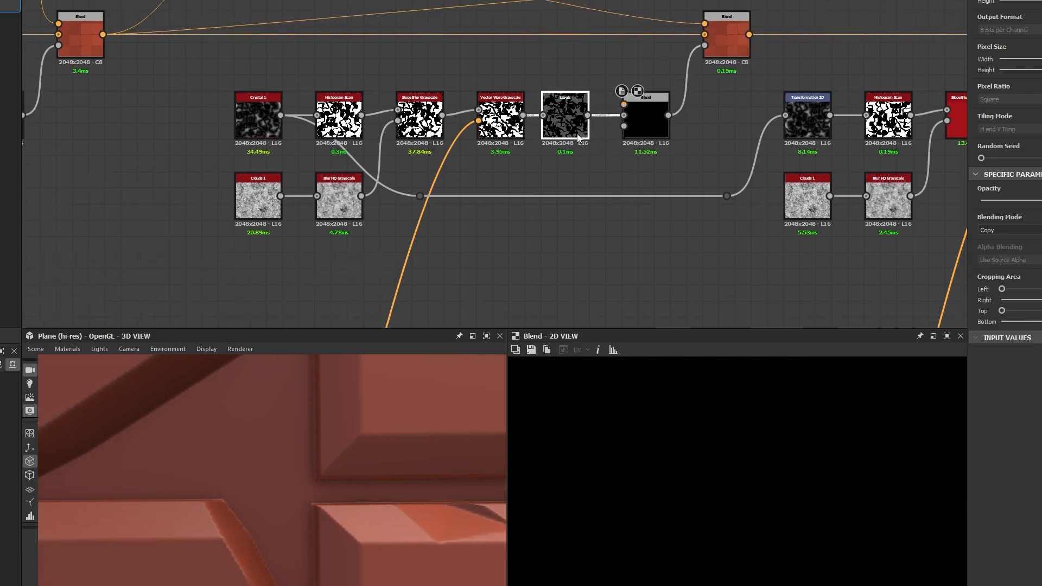
double_click(565, 116)
scroll(610, 211, down, 2)
middle_drag(632, 309, 495, 153)
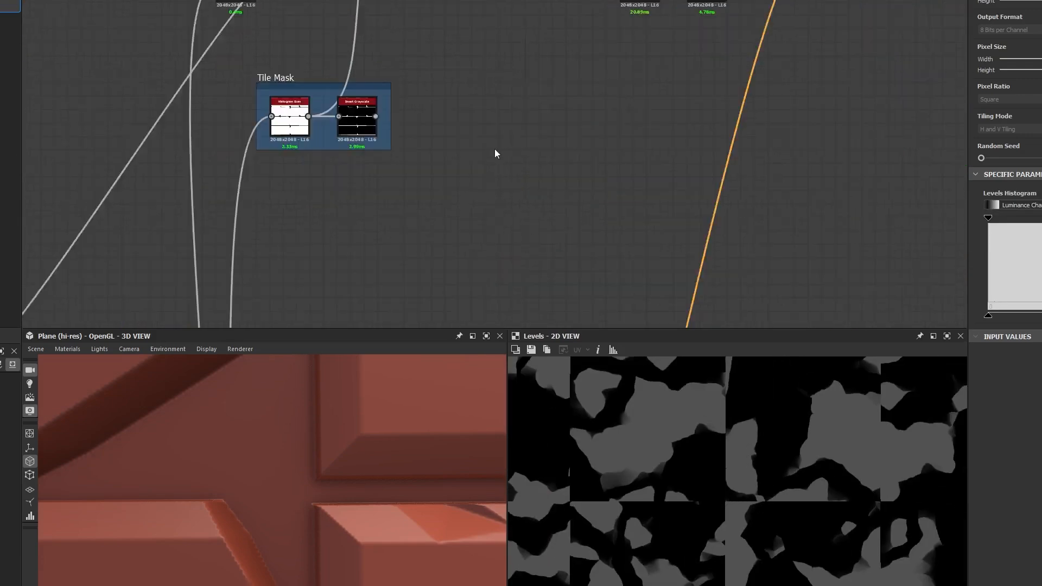
scroll(493, 153, up, 2)
double_click(332, 122)
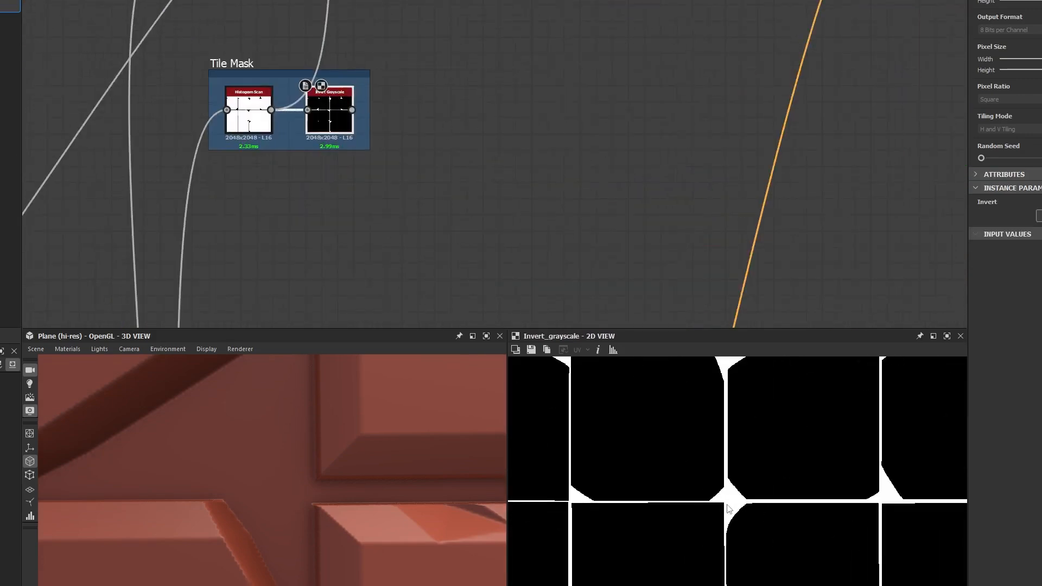
Connect the Tile Mask's Invert Grayscale output to the foreground of the black mask Blend after Levels.
middle_drag(365, 174, 302, 323)
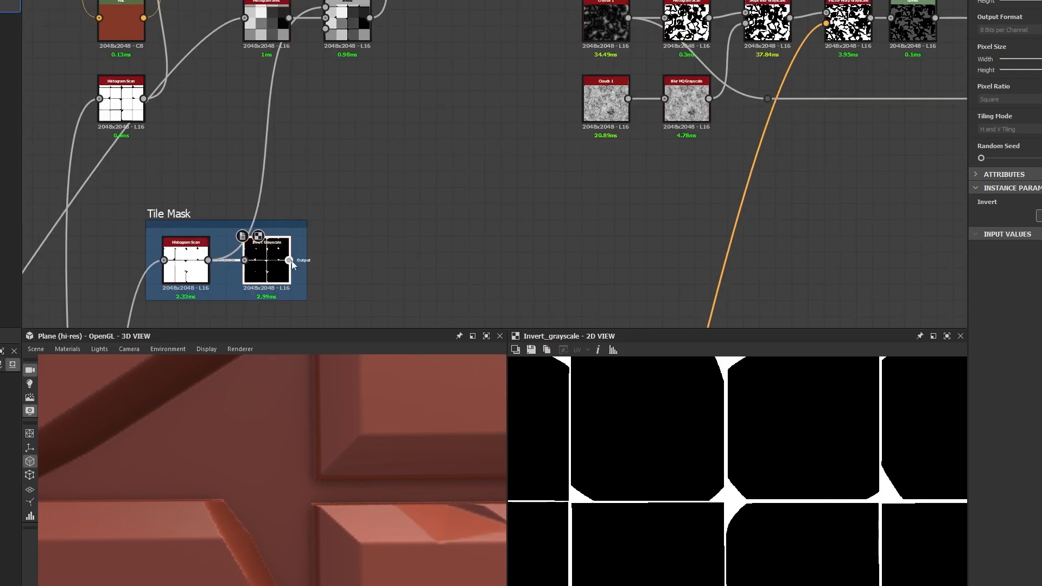
click(290, 261)
middle_drag(918, 186, 596, 189)
middle_drag(658, 39, 655, 73)
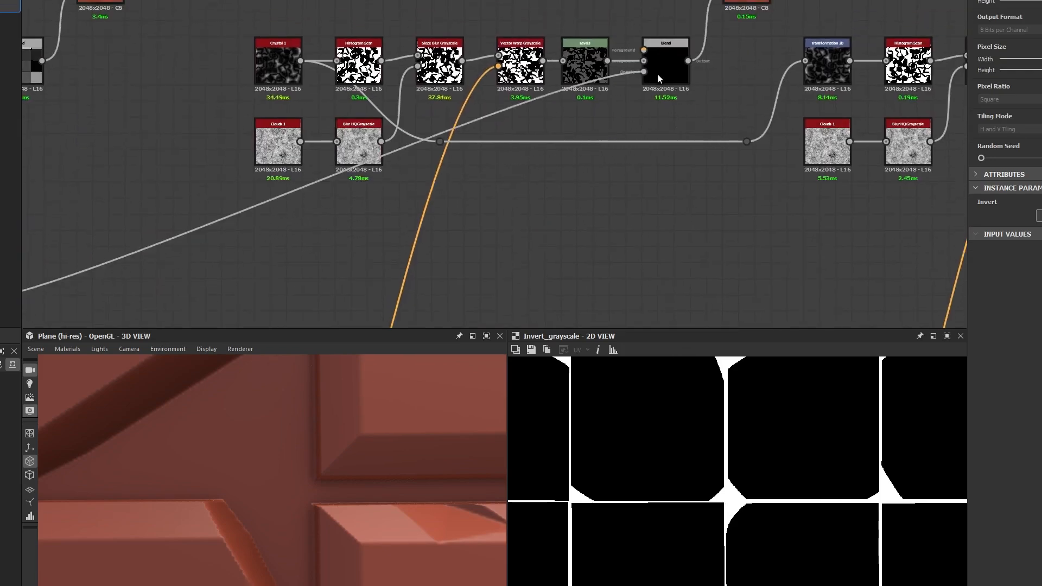
click(647, 17)
Add a dot node to the inverted tile mask link and place it level with the Tile Mask frame, below the mask Blend.
alt+click(473, 106)
middle_drag(482, 139, 606, 78)
scroll(620, 22, down, 1)
drag(598, 54, 692, 215)
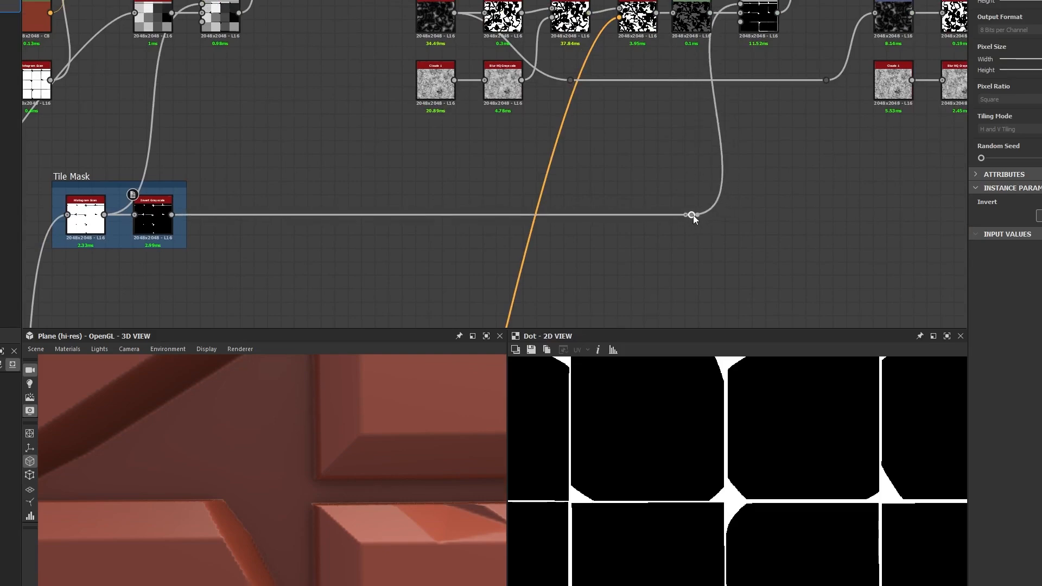
Set the blending mode of the mask Blend after the first Levels to Subtract.
middle_drag(711, 162, 649, 248)
double_click(704, 102)
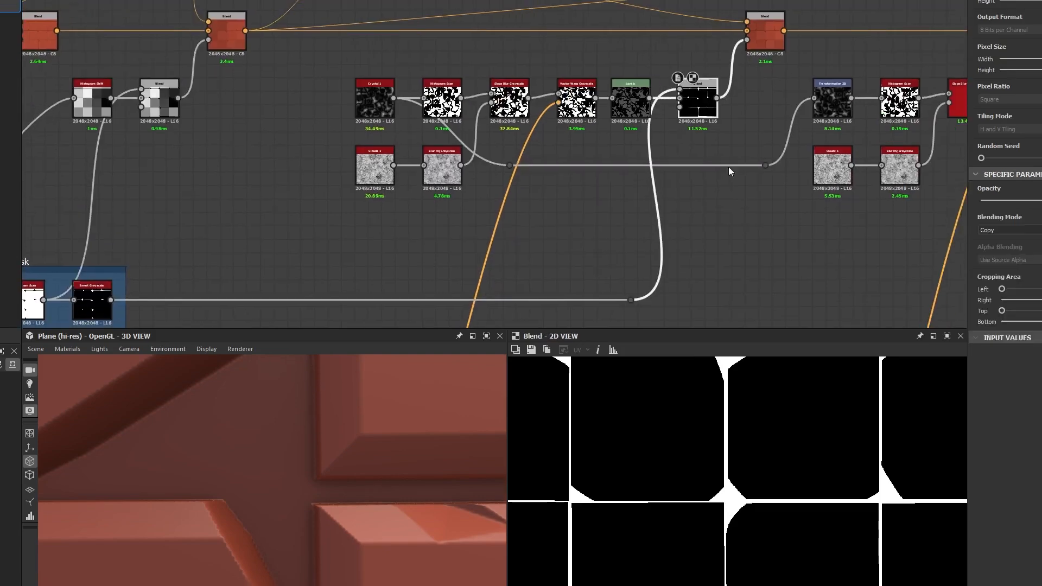
double_click(631, 101)
scroll(720, 152, up, 2)
double_click(692, 95)
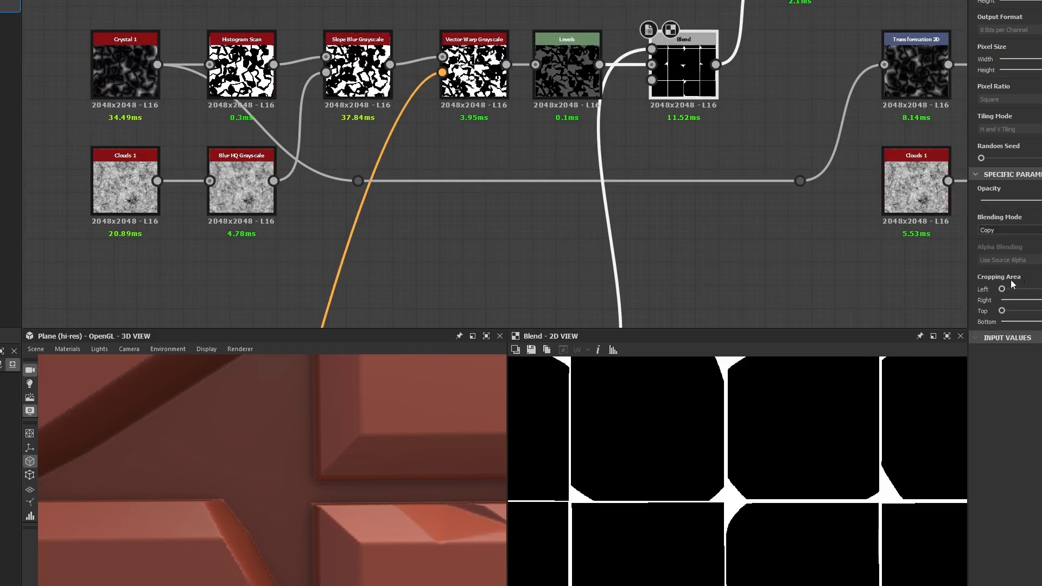
click(997, 231)
click(991, 254)
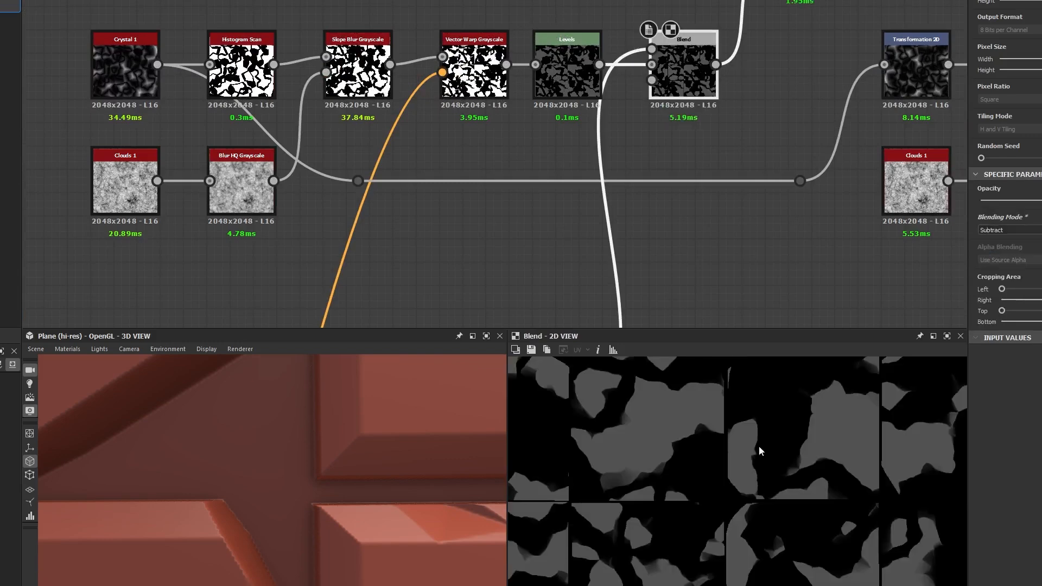
Compare the first Levels mask with the Subtract mask Blend around a cut tile corner.
middle_drag(758, 444, 719, 375)
click(573, 92)
double_click(573, 93)
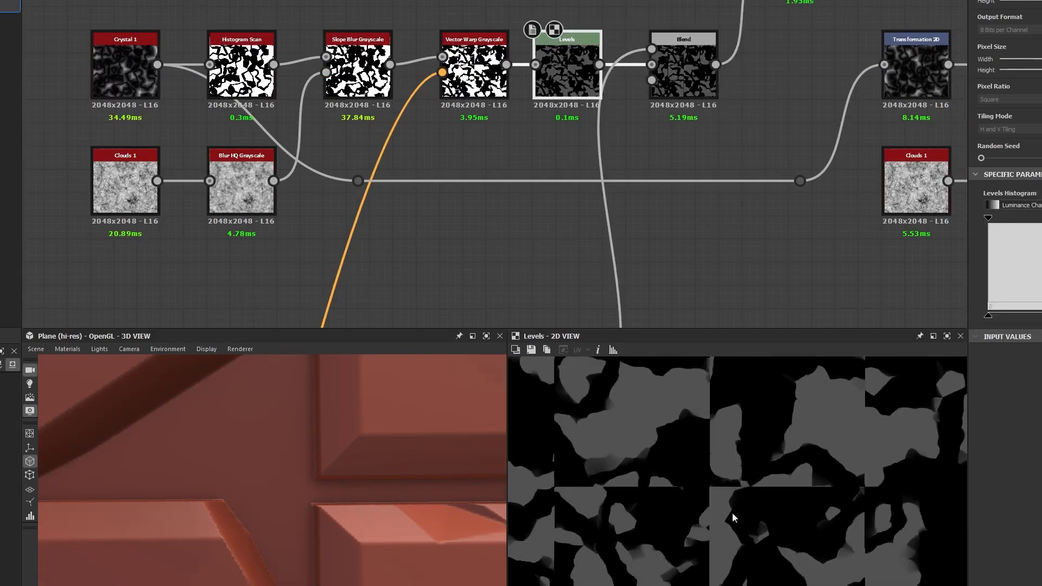
scroll(716, 481, up, 5)
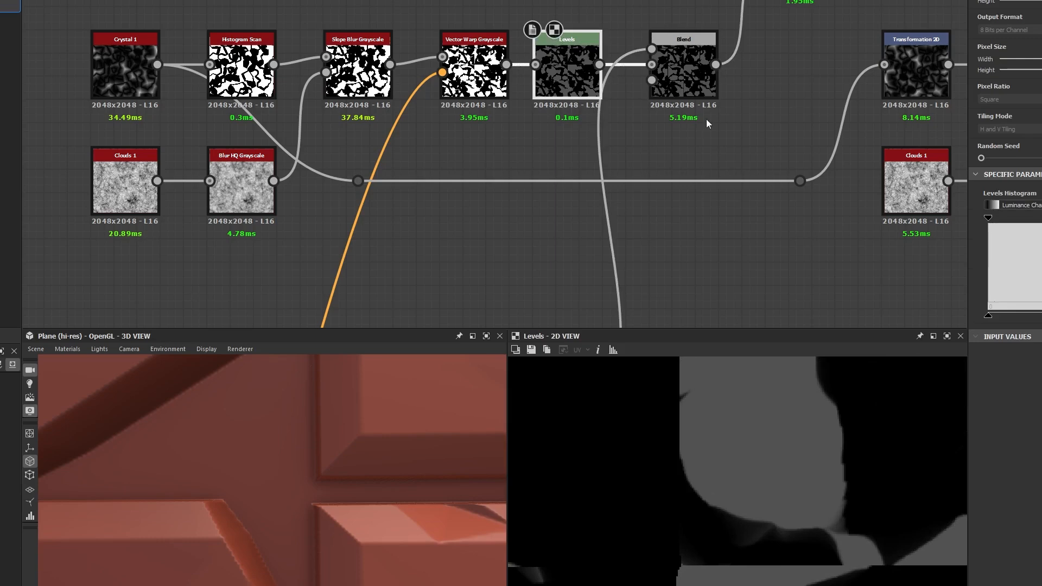
double_click(692, 78)
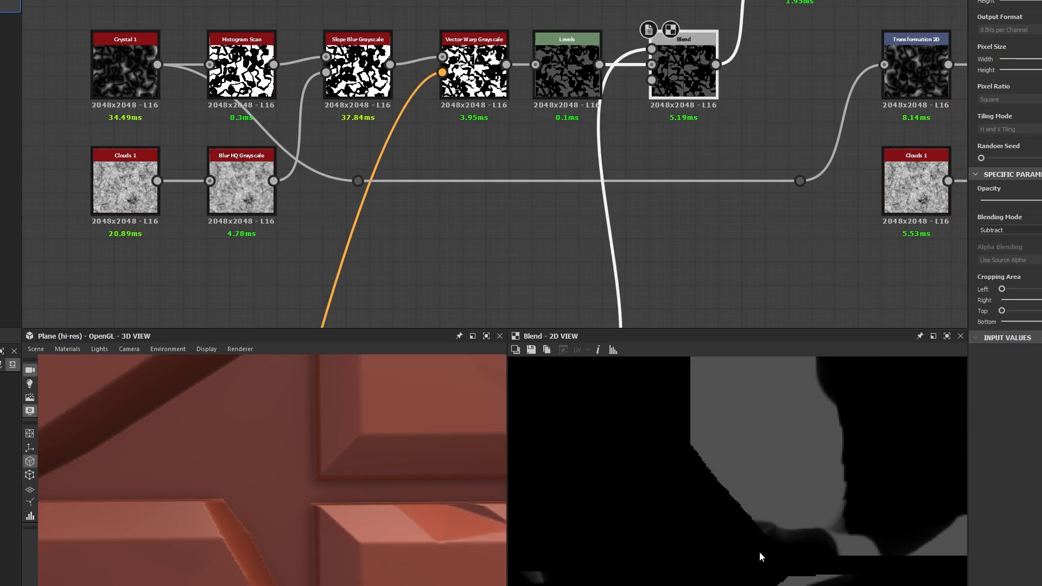
Compare the second-to-last colour Blend's grout and cut corners with the Subtract mask Blend disabled and enabled.
middle_drag(571, 177, 506, 268)
double_click(743, 51)
click(622, 160)
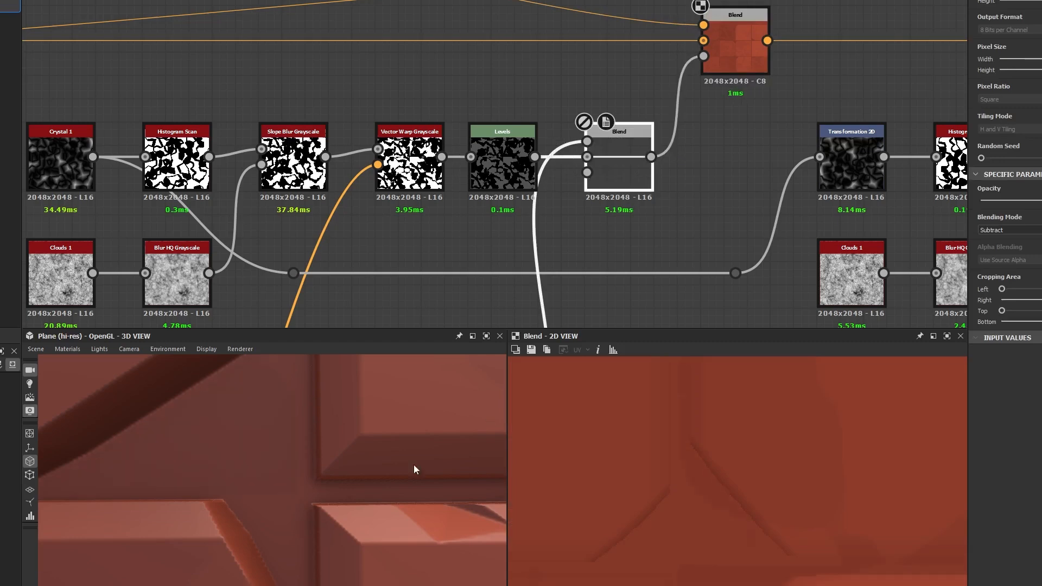
drag(272, 398, 279, 430)
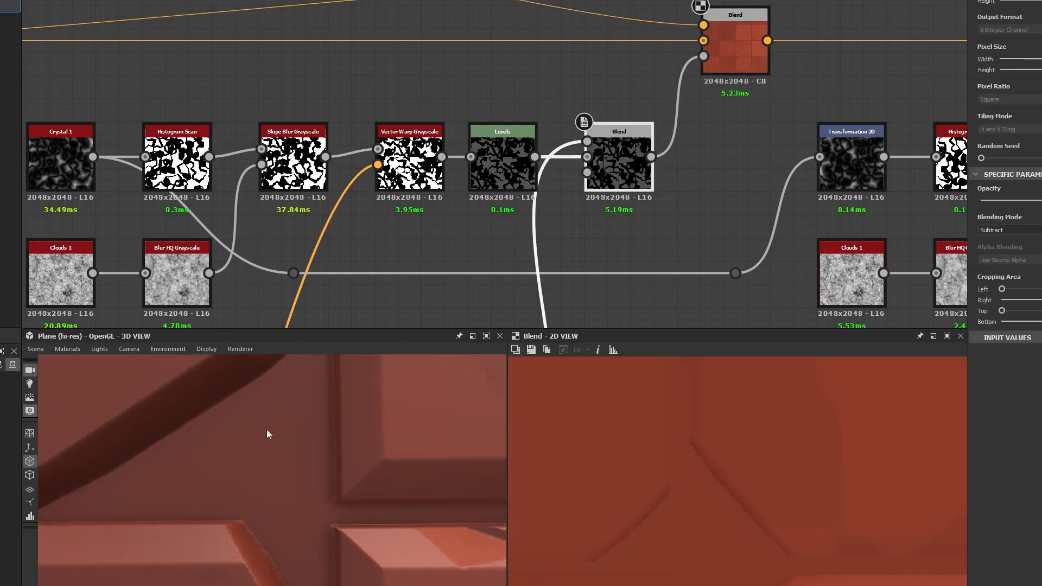
click(742, 80)
click(742, 67)
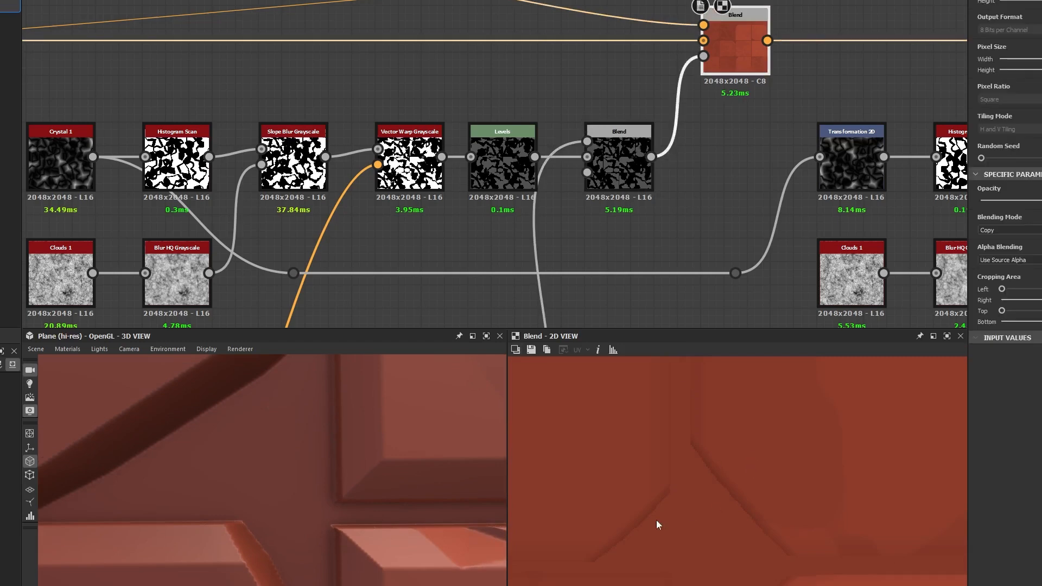
click(625, 164)
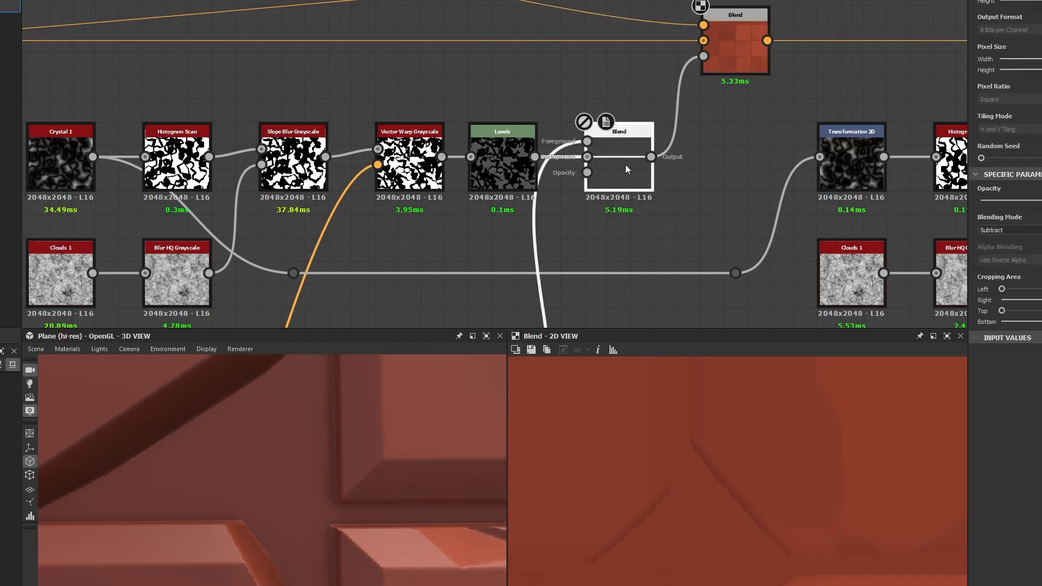
middle_drag(678, 423, 674, 477)
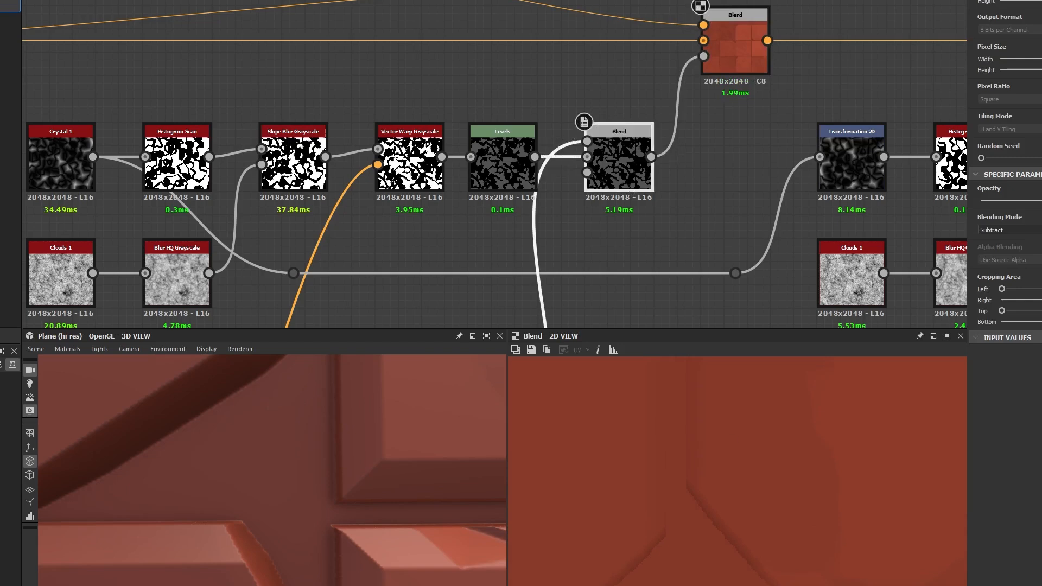
scroll(692, 558, down, 6)
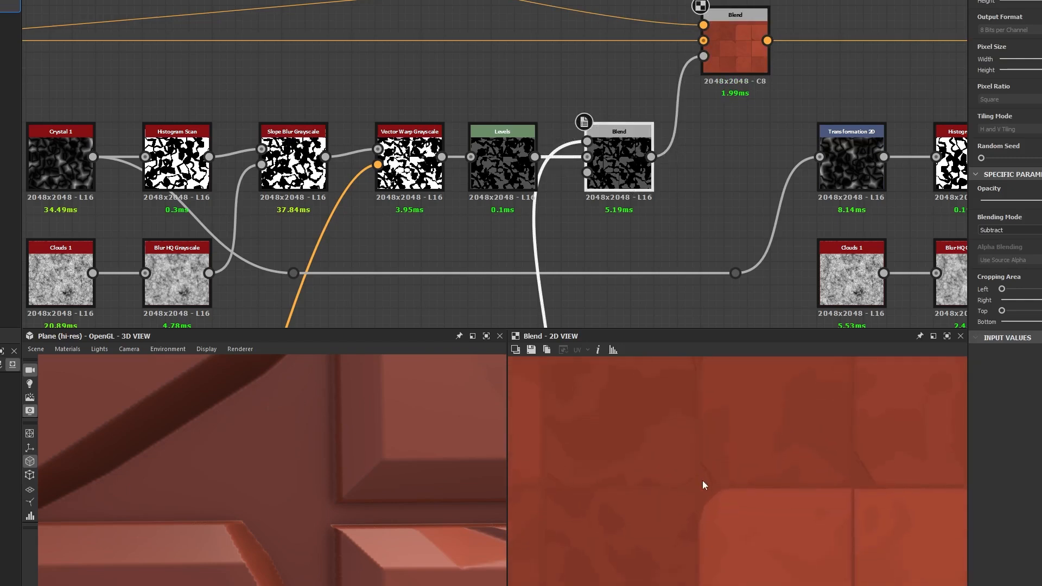
scroll(715, 495, up, 2)
middle_drag(743, 473, 767, 529)
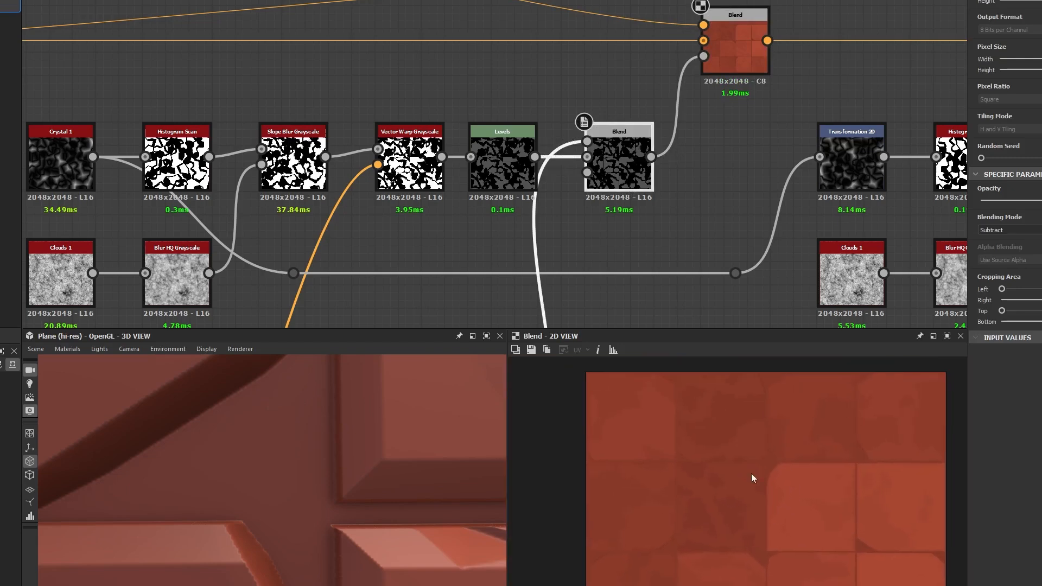
scroll(393, 471, down, 3)
Lower the Lightness of the HSL node below the Uniform Color to darken the grout colour.
middle_drag(233, 156, 749, 157)
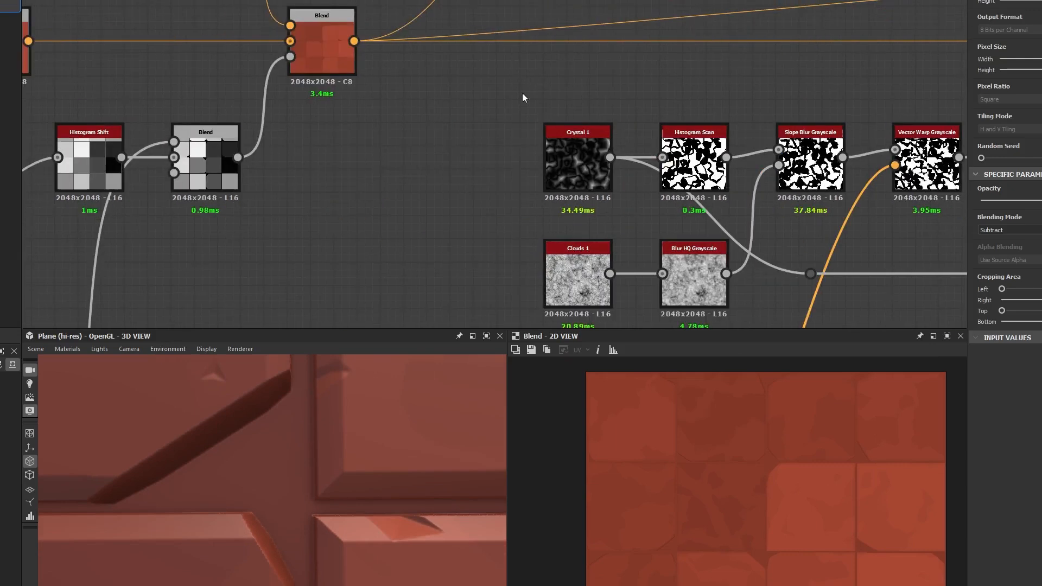
middle_drag(29, 50, 457, 167)
click(296, 288)
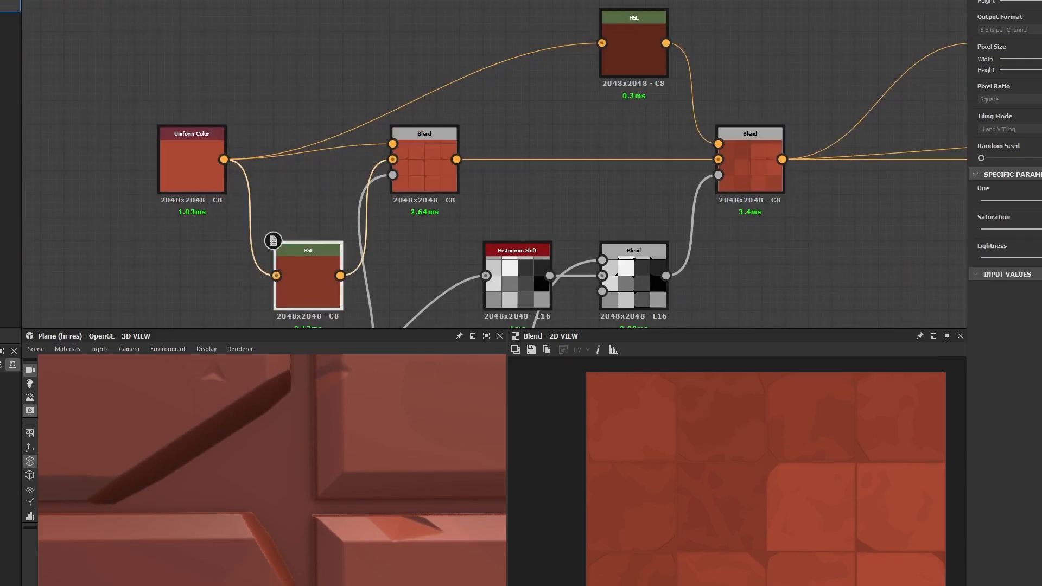
drag(1041, 258, 1035, 258)
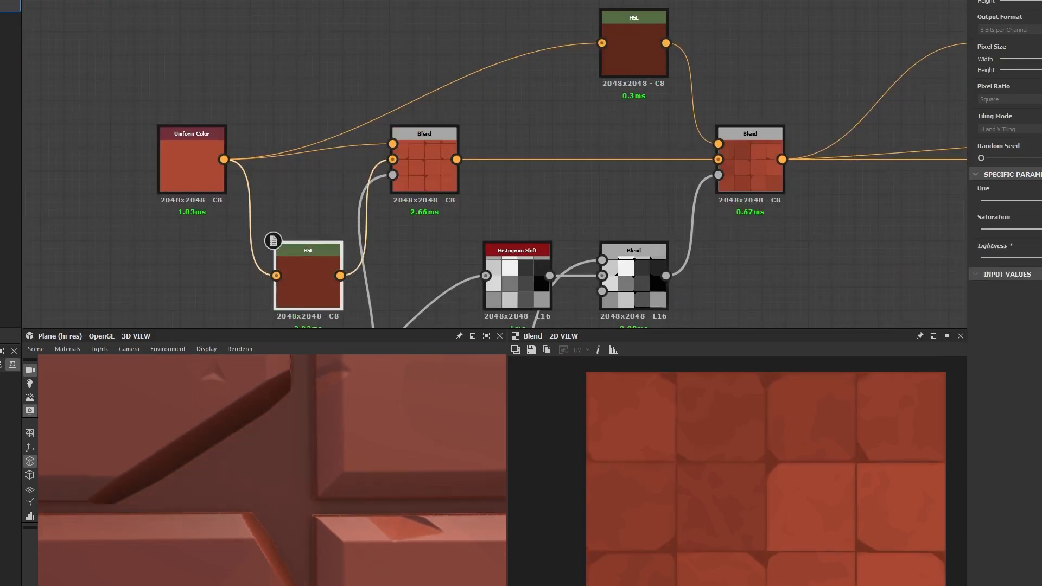
scroll(393, 485, down, 7)
scroll(370, 489, down, 5)
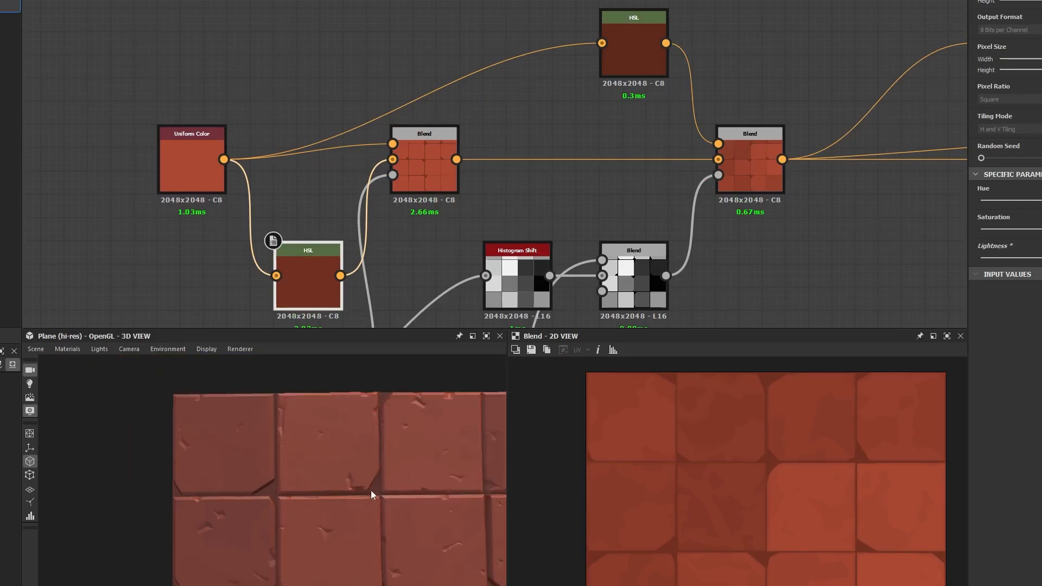
Examine the last colour Blend's grout lines and cut corners for patch variation.
middle_drag(379, 525, 301, 496)
middle_drag(706, 163, 260, 141)
middle_drag(771, 179, 424, 189)
scroll(466, 185, down, 3)
middle_drag(489, 268, 540, 158)
middle_drag(899, 185, 673, 226)
click(732, 109)
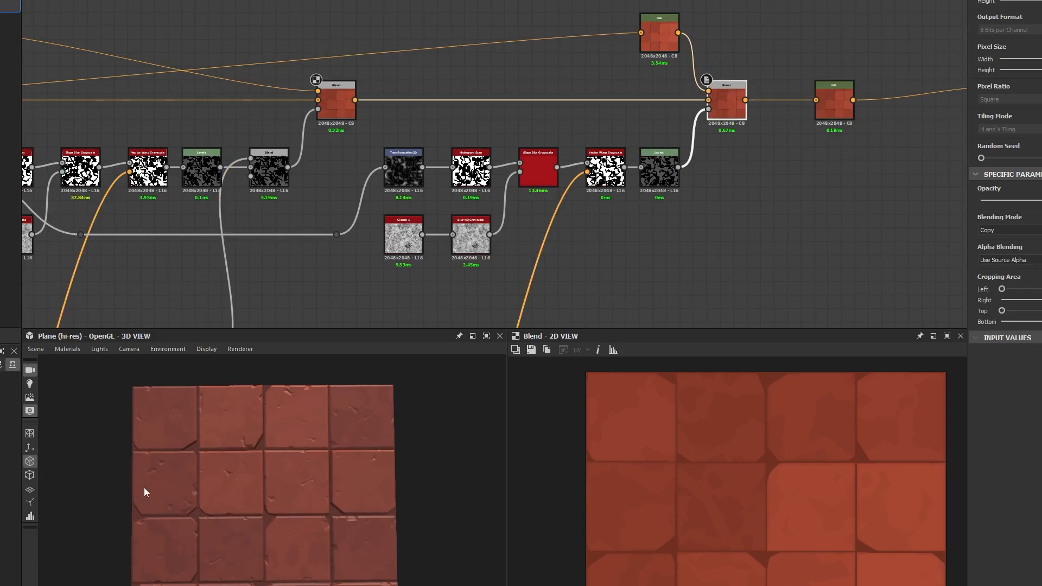
scroll(711, 507, up, 4)
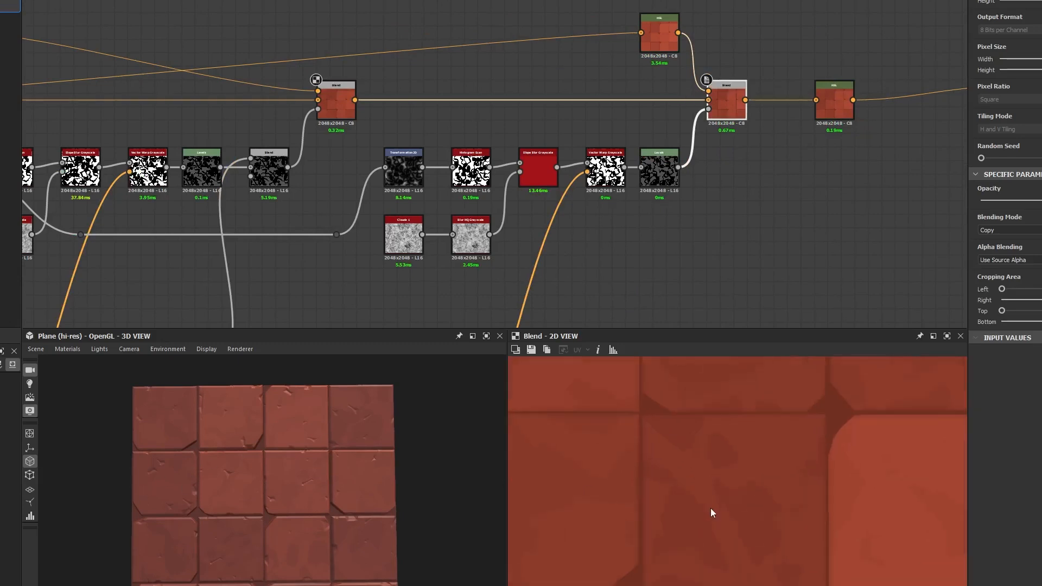
scroll(802, 375, up, 3)
double_click(737, 108)
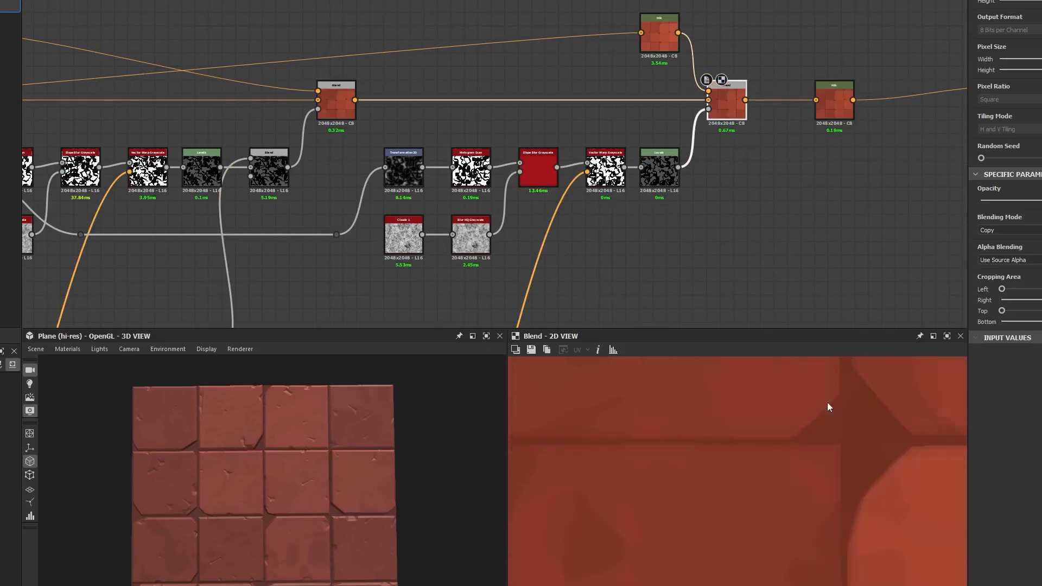
scroll(849, 437, up, 5)
middle_drag(849, 482, 714, 456)
scroll(714, 456, down, 2)
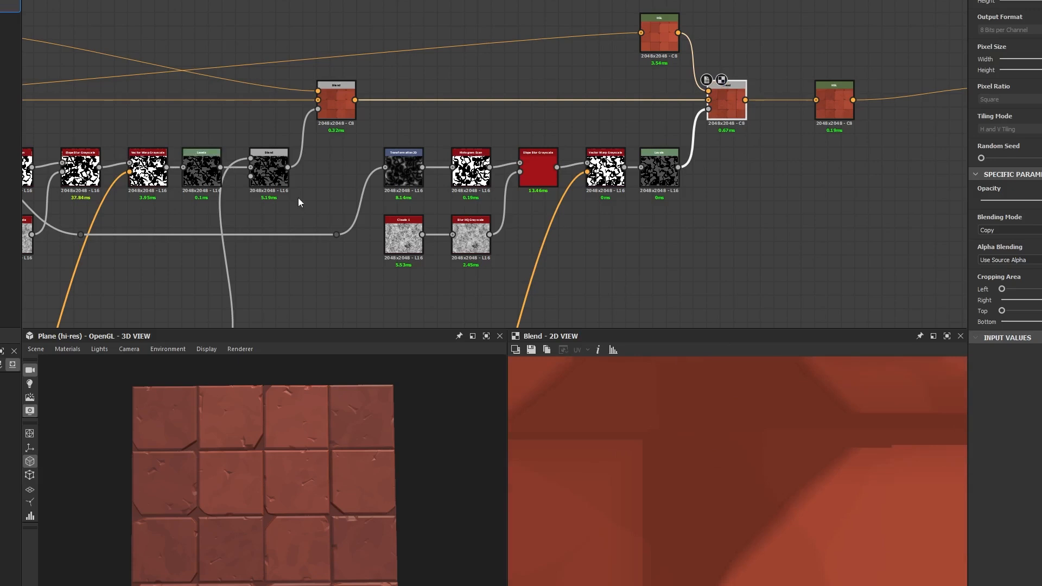
Duplicate the Subtract mask Blend with its links and connect the second Levels output to the copy's background.
click(275, 183)
key(ctrl+c)
key(ctrl+v)
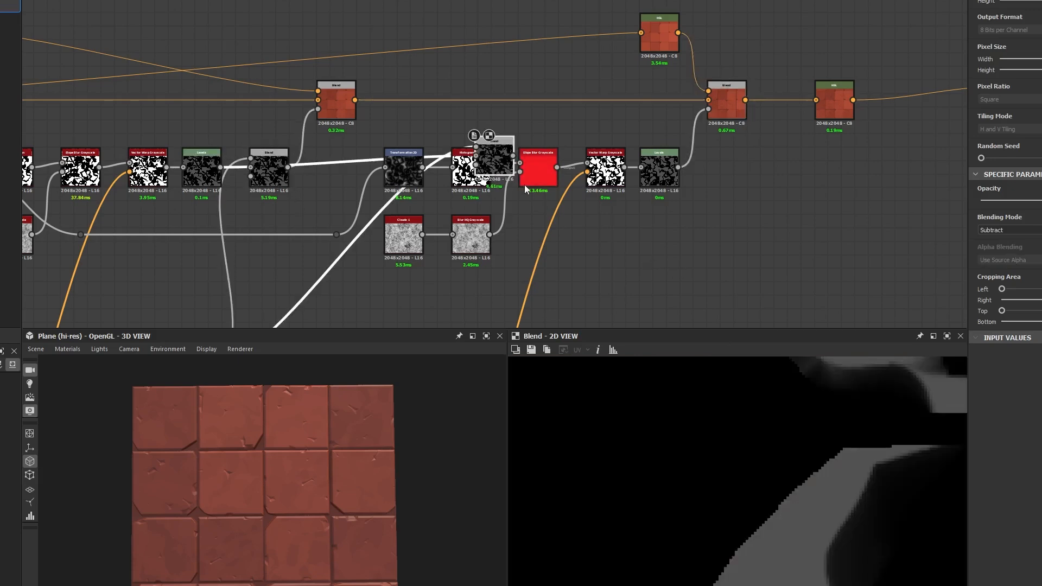
drag(501, 165, 746, 258)
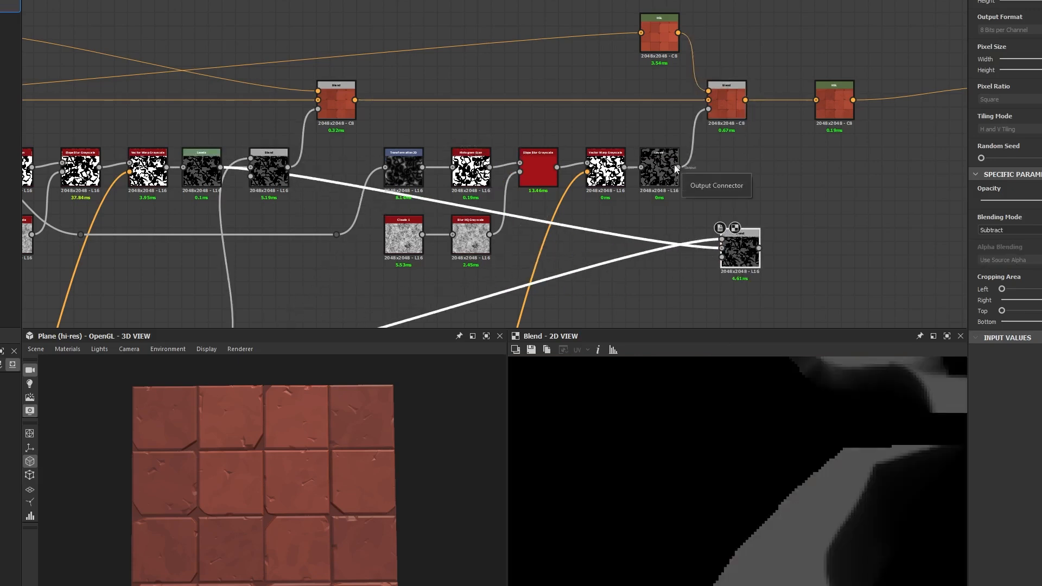
drag(679, 168, 719, 248)
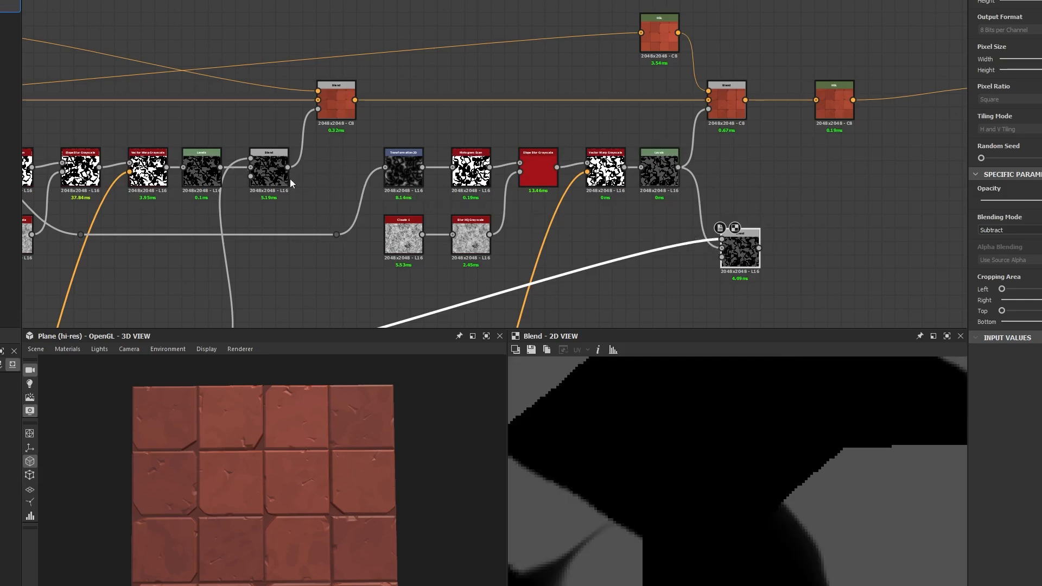
Connect the copied mask Blend to the last colour Blend's opacity and compare the grout with the copy disabled and enabled.
click(202, 169)
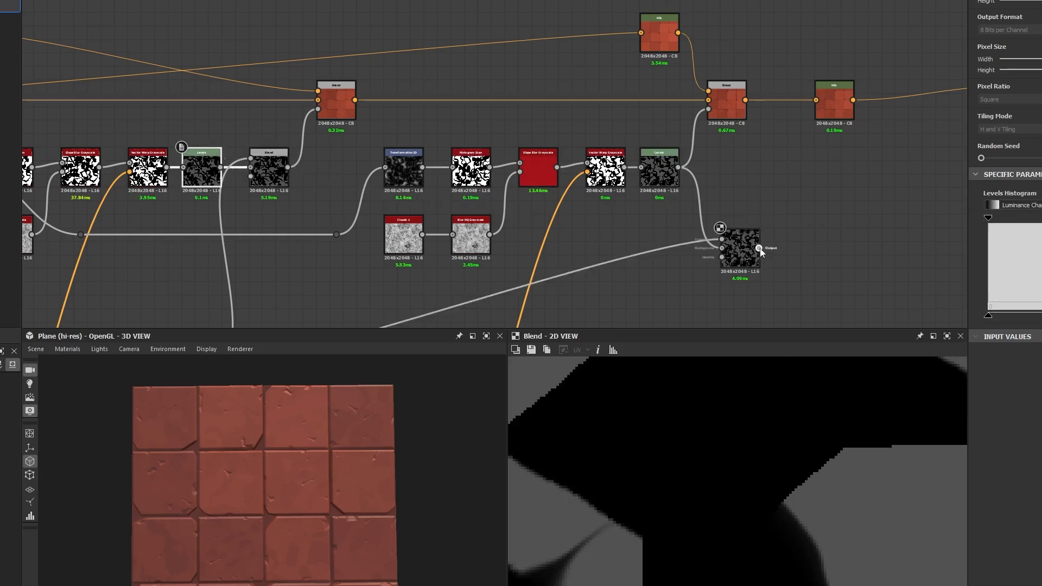
drag(759, 248, 708, 110)
click(740, 255)
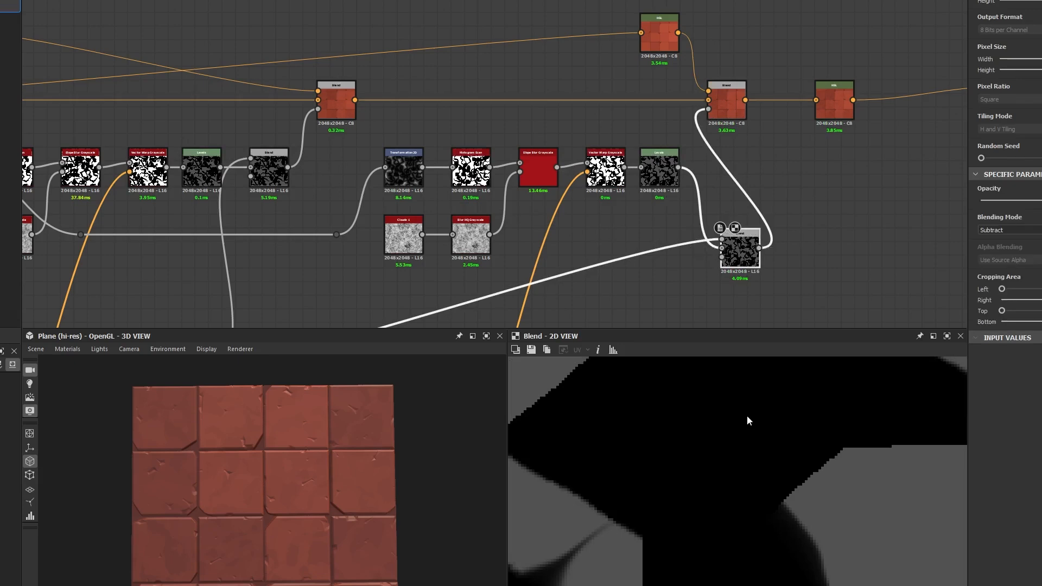
double_click(726, 102)
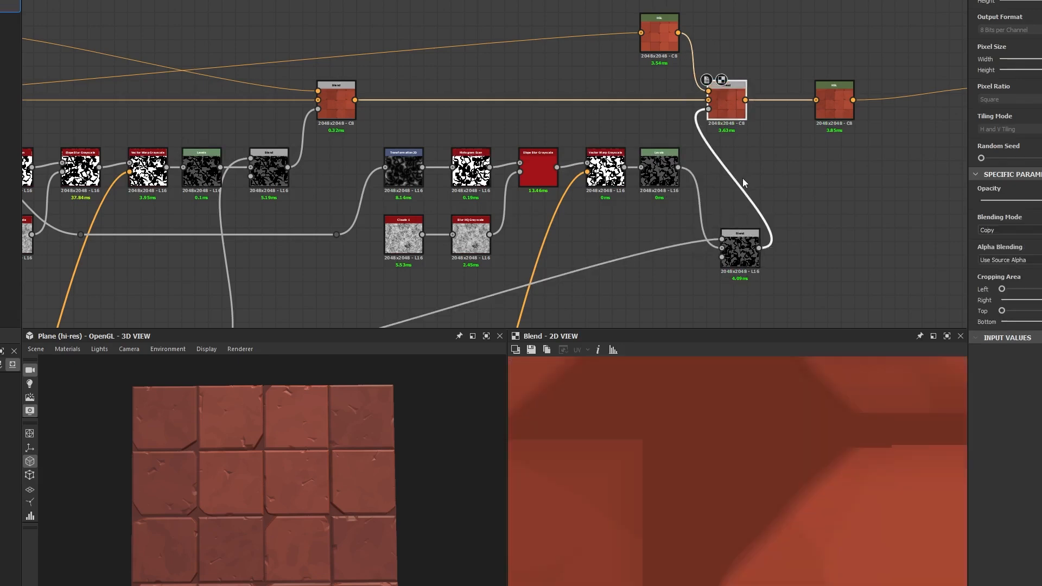
click(739, 256)
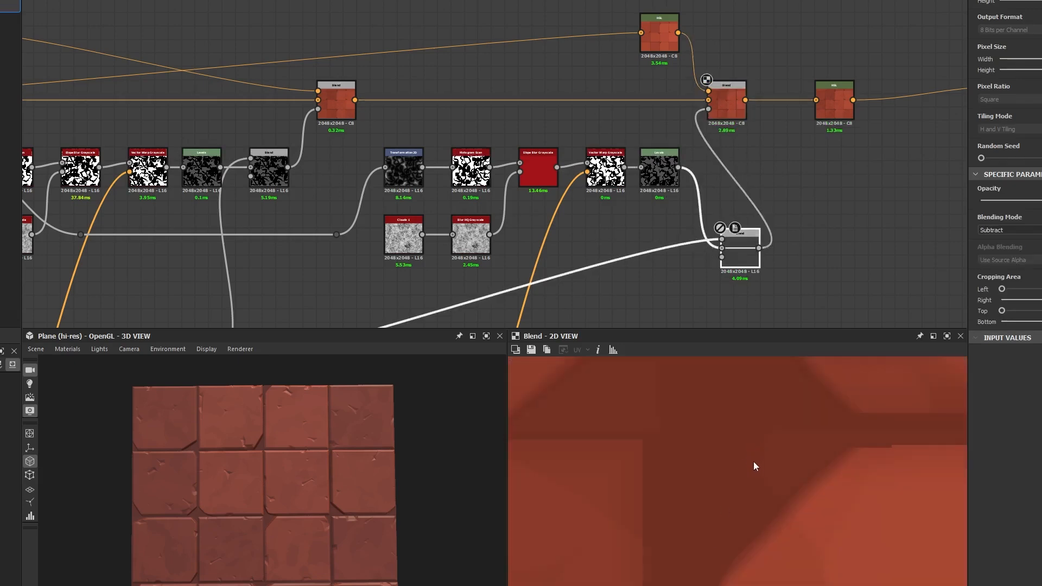
Place the copied mask Blend beside the second Levels and shift the last colour Blend and its HSL to make room.
drag(725, 230, 727, 169)
middle_drag(770, 121, 695, 128)
drag(673, 23, 558, 111)
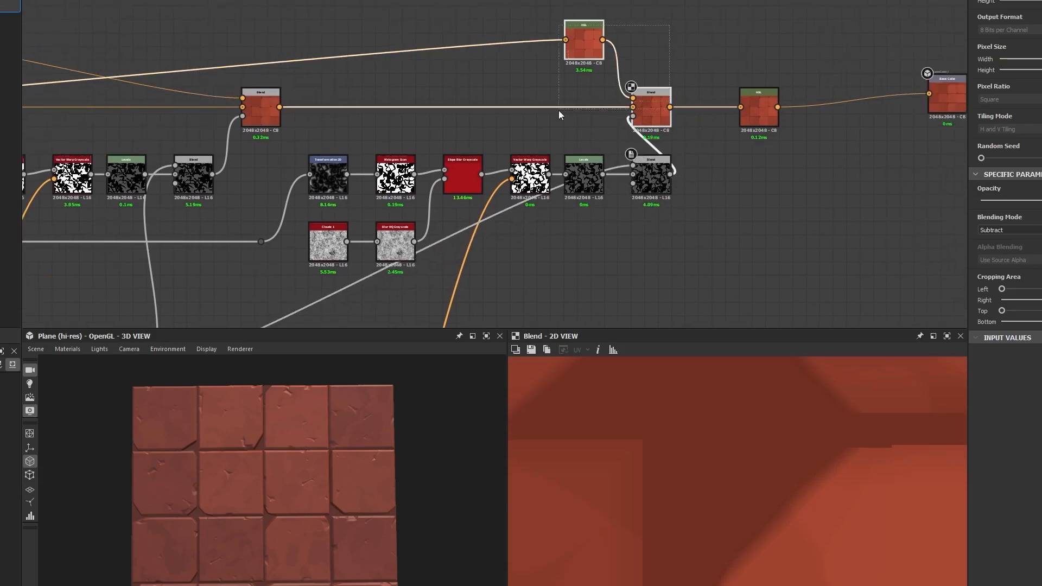
drag(657, 112, 870, 96)
Move the final HSL and the base colour output further along, in line with the last colour Blend.
click(754, 51)
scroll(632, 149, down, 5)
scroll(606, 162, down, 2)
scroll(722, 93, up, 5)
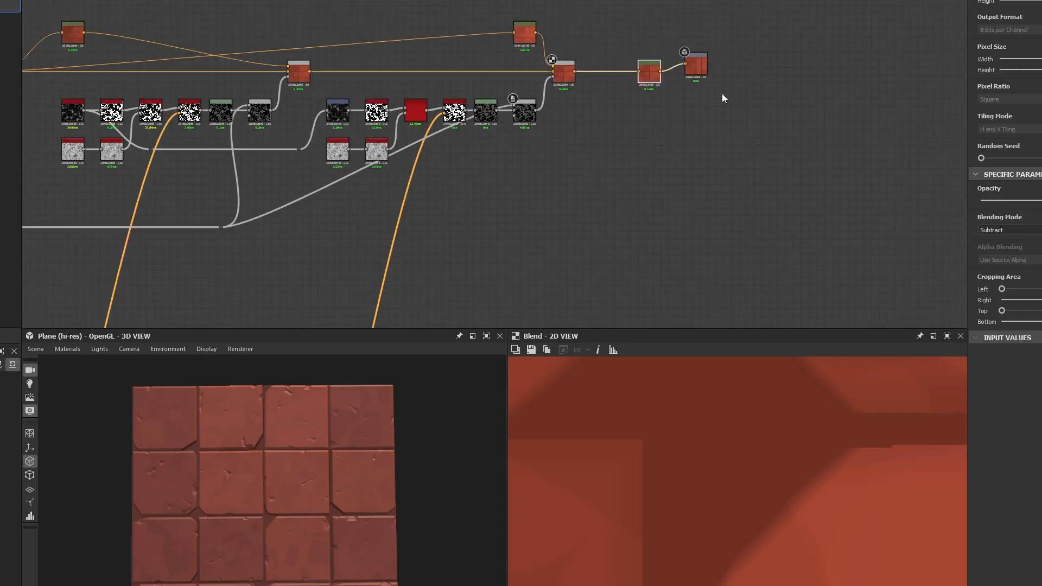
click(700, 72)
scroll(721, 53, down, 5)
Add a dot node to the inverted tile mask link of the second mask Blend, level with the first dot.
middle_drag(535, 195, 735, 163)
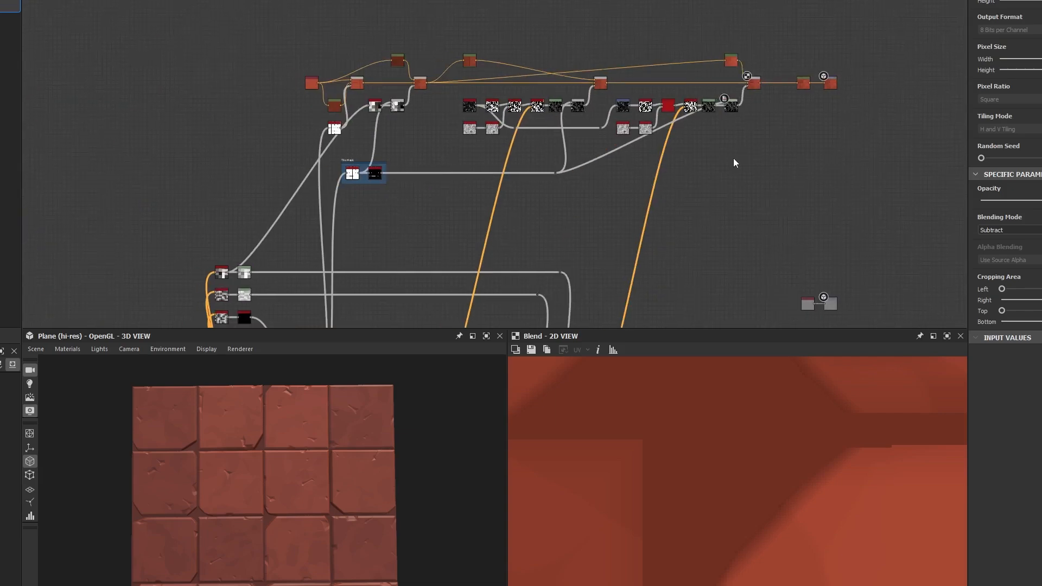
scroll(734, 154, up, 5)
scroll(640, 140, up, 2)
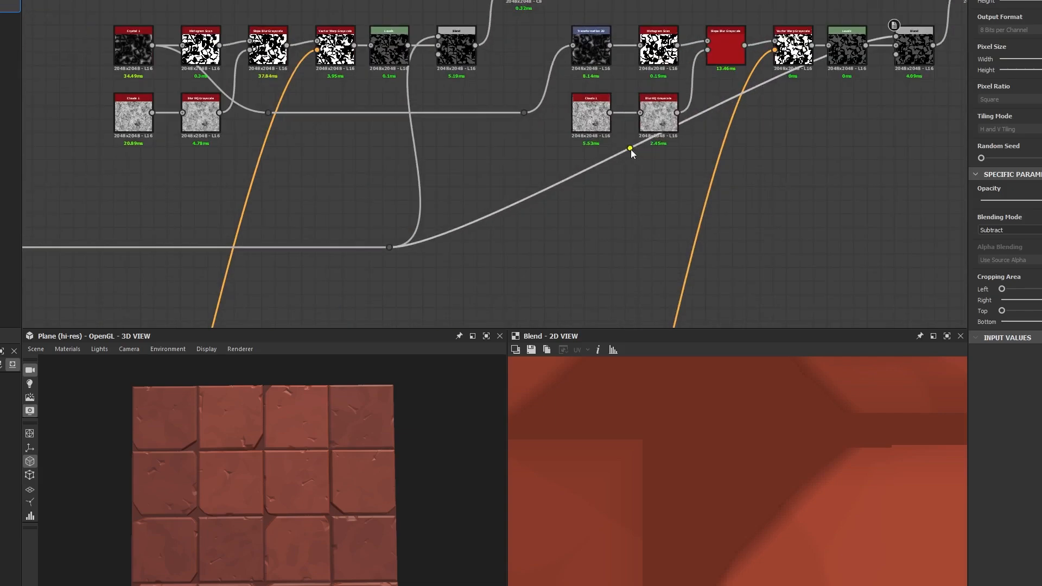
alt+drag(630, 150, 847, 246)
middle_drag(836, 144, 807, 152)
middle_drag(565, 157, 574, 145)
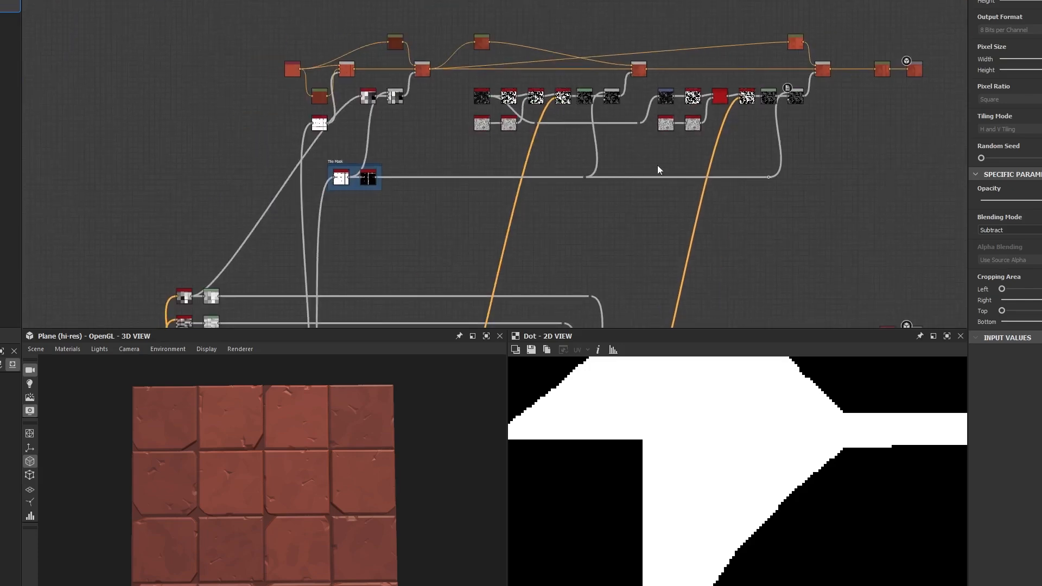
Shift the second Levels, its mask Blend, the last colour Blend and its HSL together to even the spacing after Vector Warp Grayscale.
scroll(295, 167, up, 5)
middle_drag(949, 104, 493, 85)
middle_drag(918, 174, 650, 255)
double_click(762, 103)
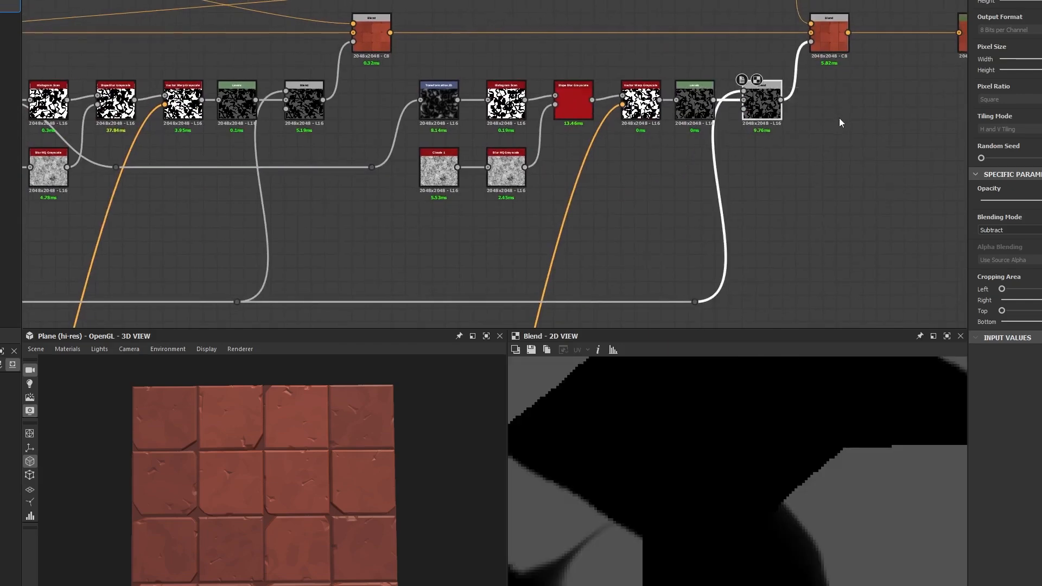
middle_drag(839, 118, 749, 175)
scroll(598, 159, up, 1)
drag(597, 158, 616, 156)
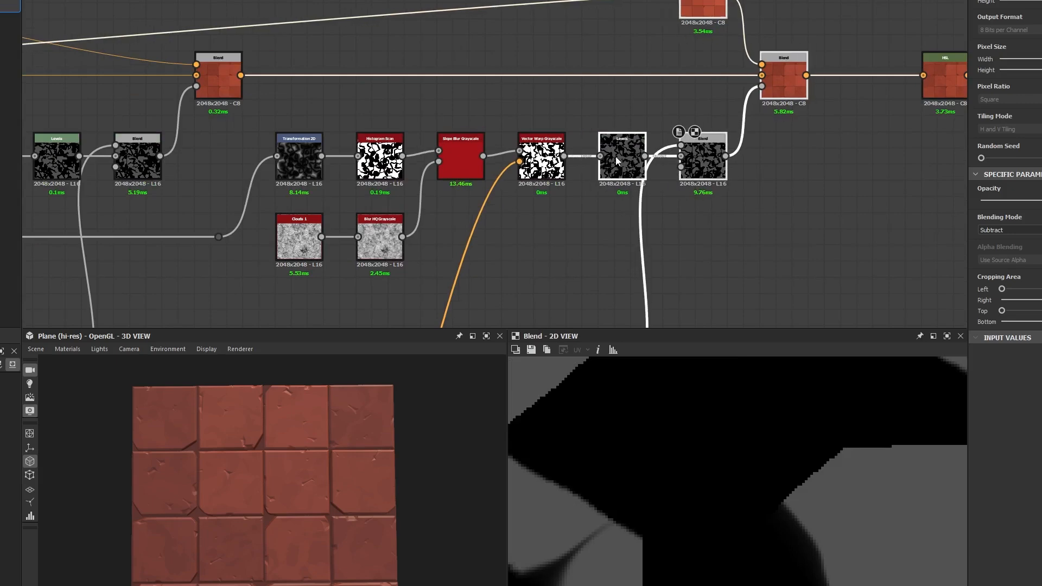
Line up the second dot node on the inverted tile mask link with the first dot.
middle_drag(690, 318, 694, 210)
drag(640, 270, 619, 301)
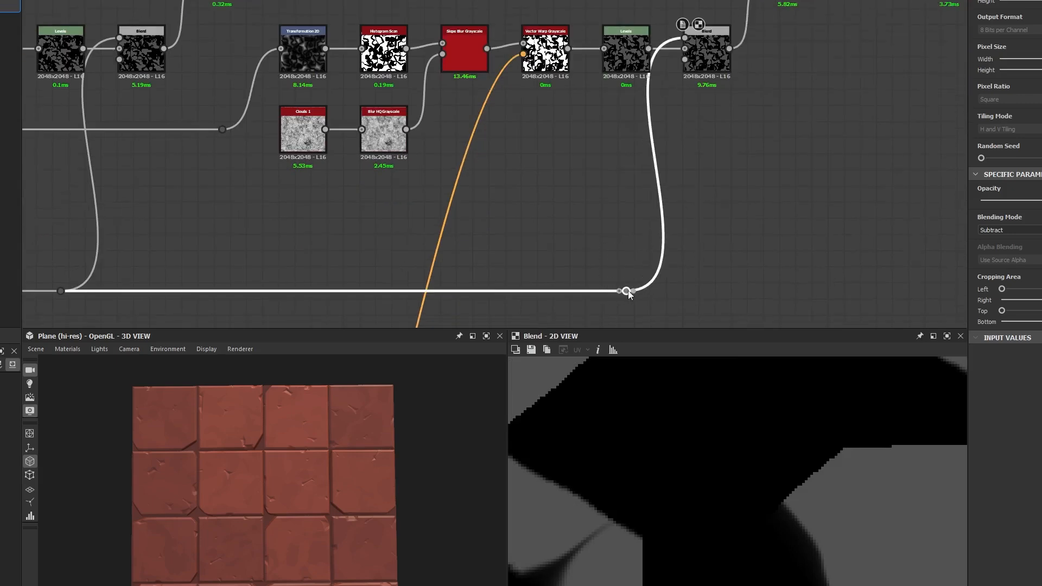
click(628, 249)
Preview the last colour Blend in the 2D view and inspect the tiles closer on the 3D plane.
scroll(547, 205, down, 3)
double_click(689, 74)
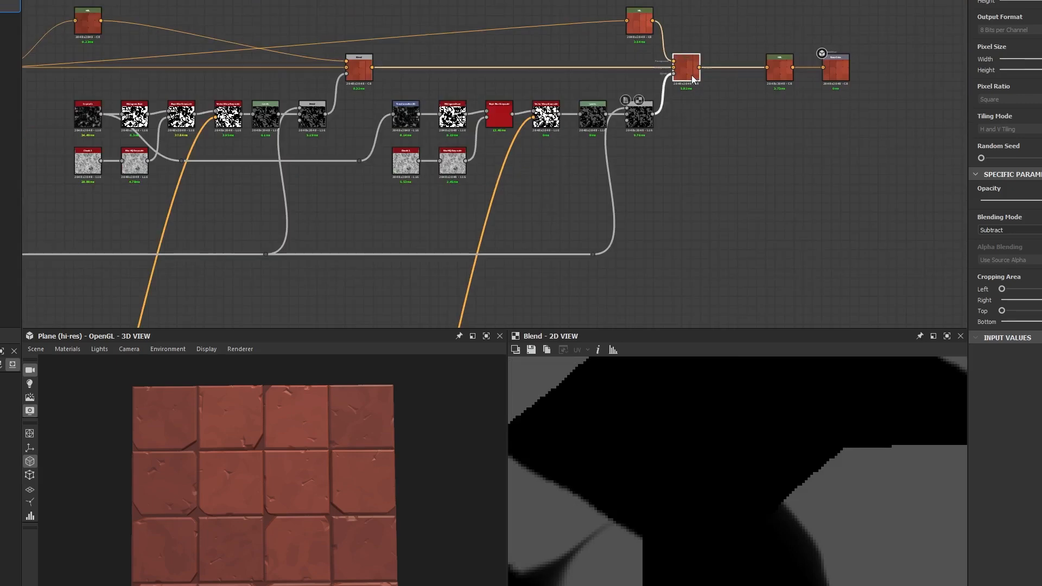
scroll(675, 444, down, 4)
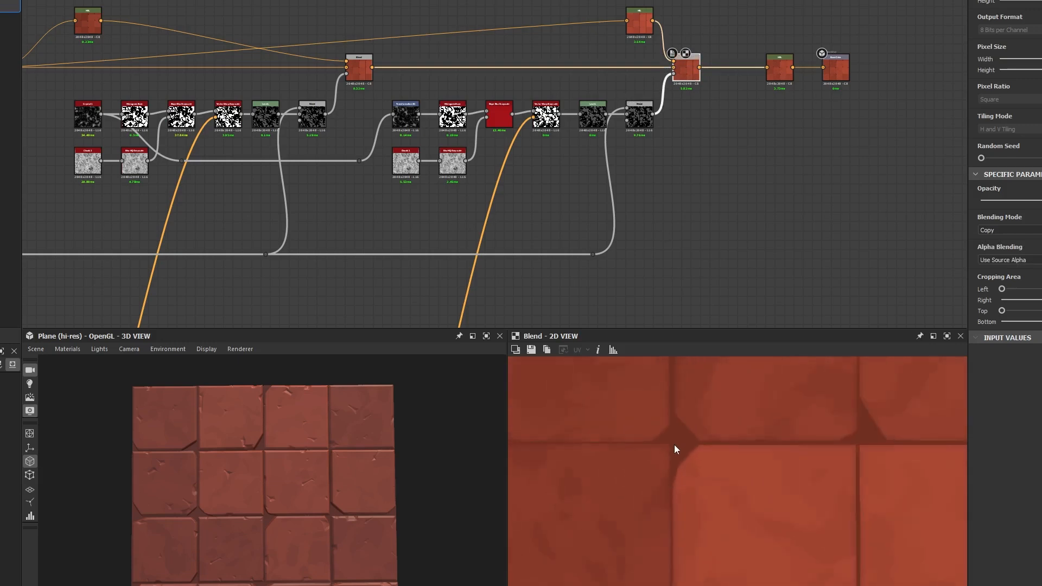
drag(289, 532, 327, 506)
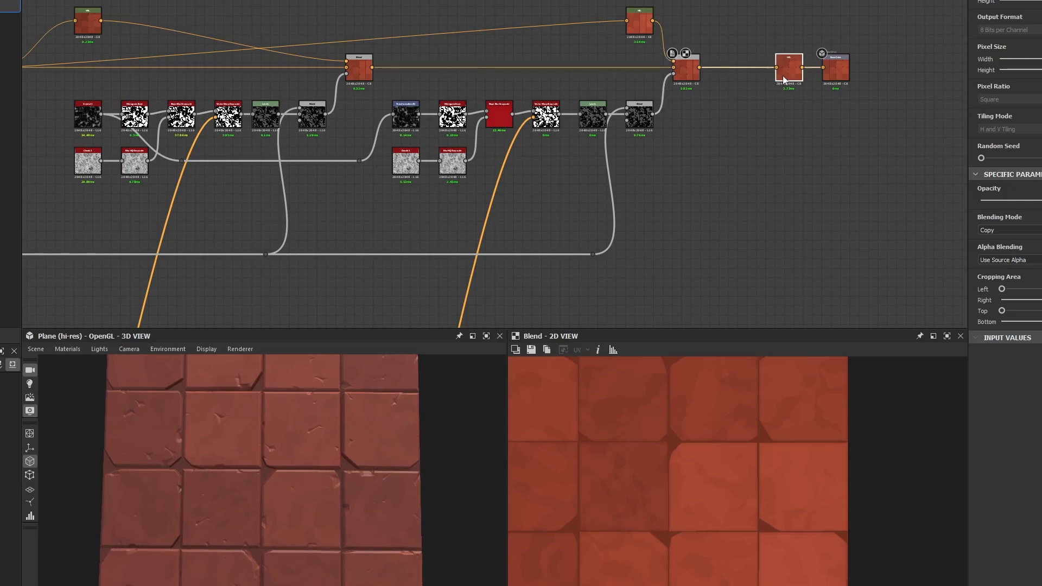
Move the final HSL and the base colour output further away from the last colour Blend, keeping them in line.
drag(795, 76, 805, 83)
middle_drag(804, 78, 581, 163)
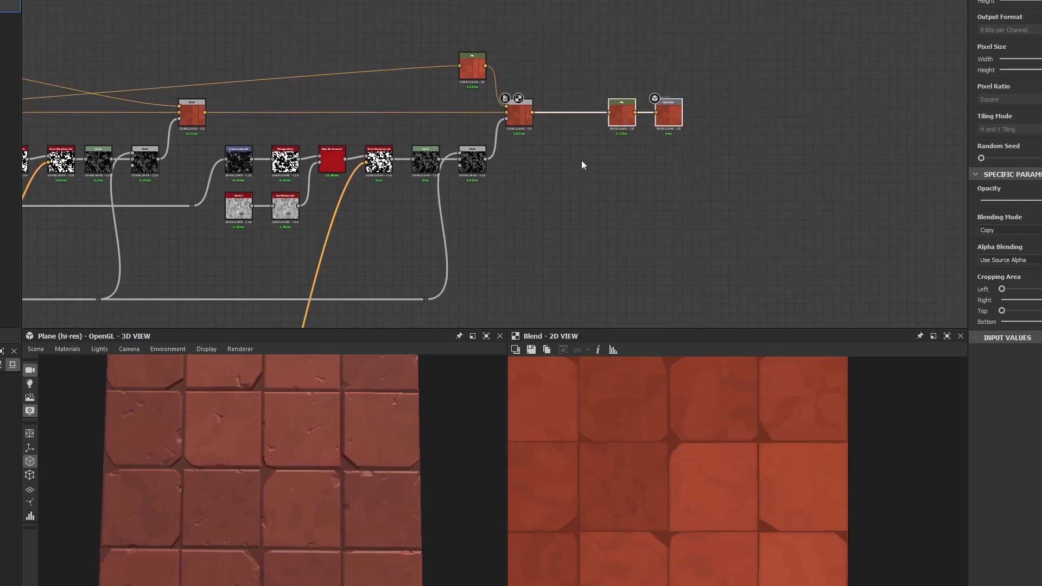
drag(619, 118, 666, 119)
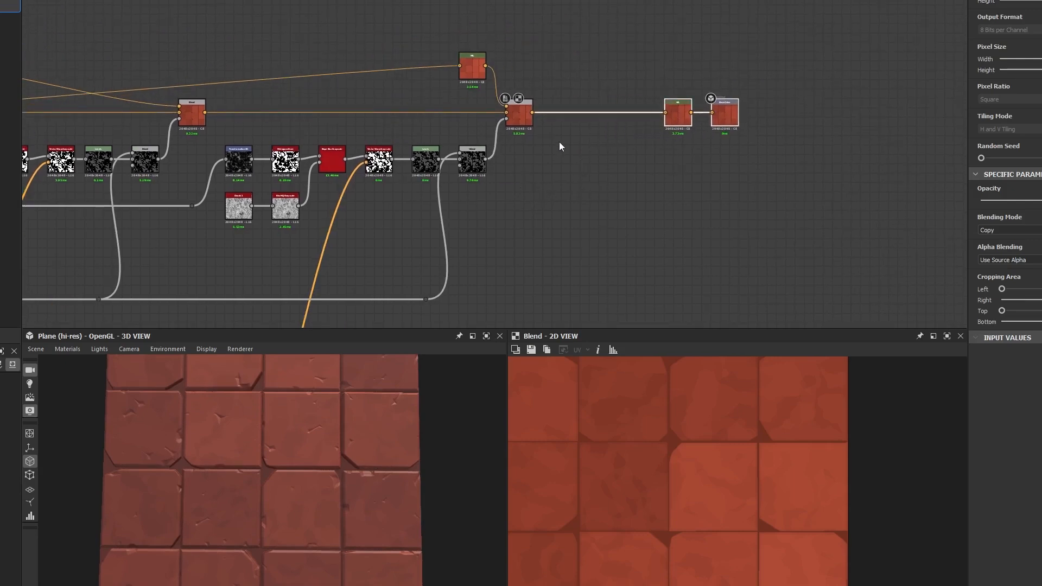
Compare the last colour Blend with the final HSL in the 2D view.
scroll(559, 142, down, 3)
middle_drag(558, 142, 391, 180)
scroll(498, 111, up, 4)
double_click(517, 121)
double_click(682, 121)
click(525, 109)
double_click(525, 110)
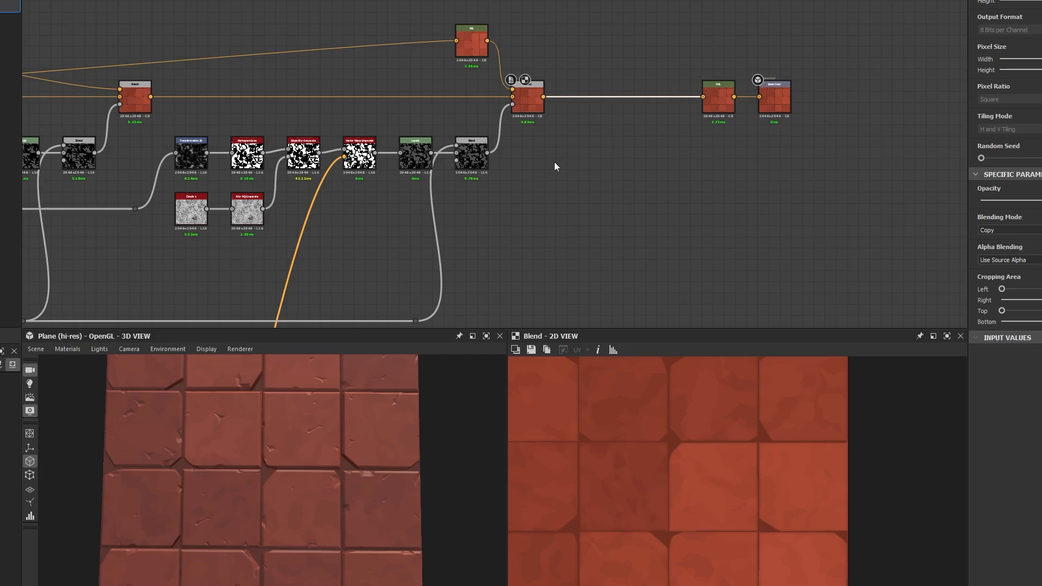
scroll(583, 214, down, 5)
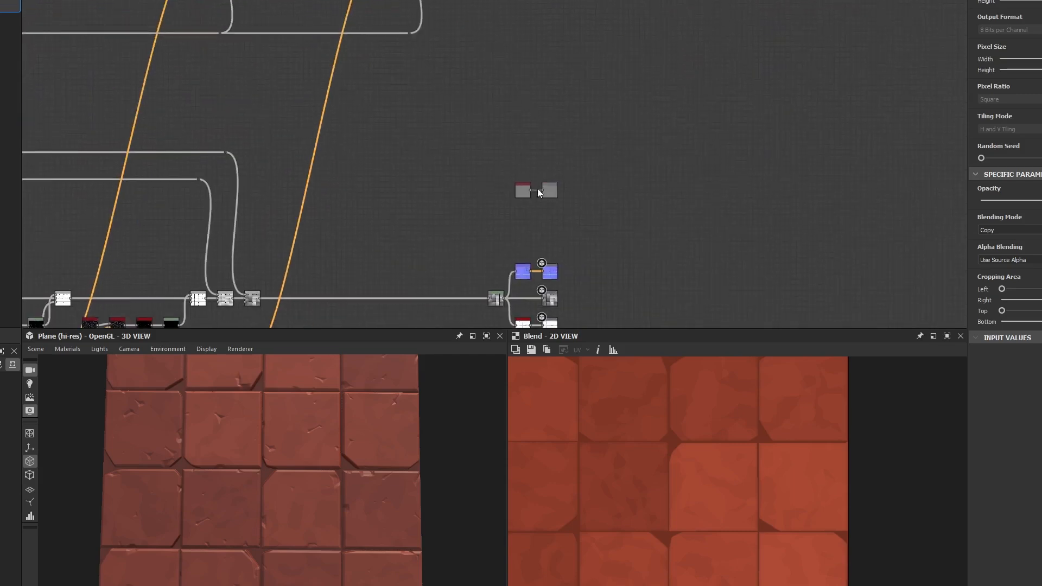
scroll(596, 122, up, 5)
click(568, 193)
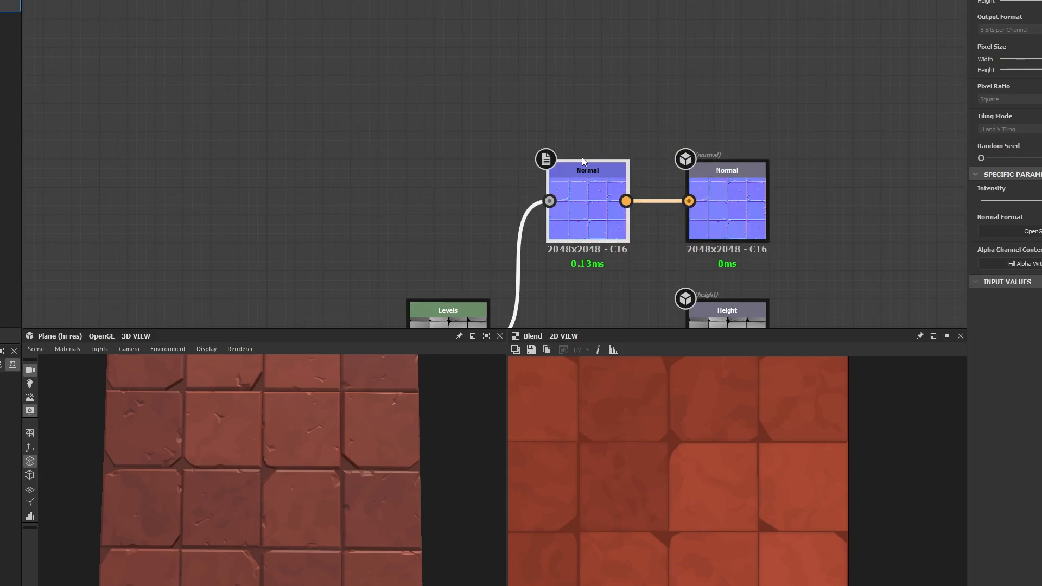
drag(626, 201, 665, 102)
text(s)
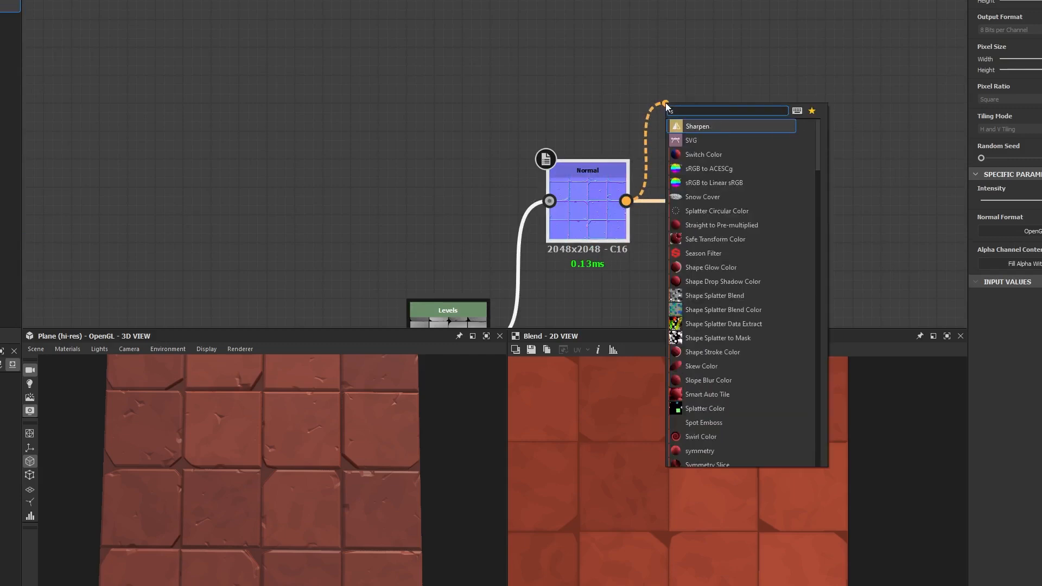
key(BackSpace)
text(curv)
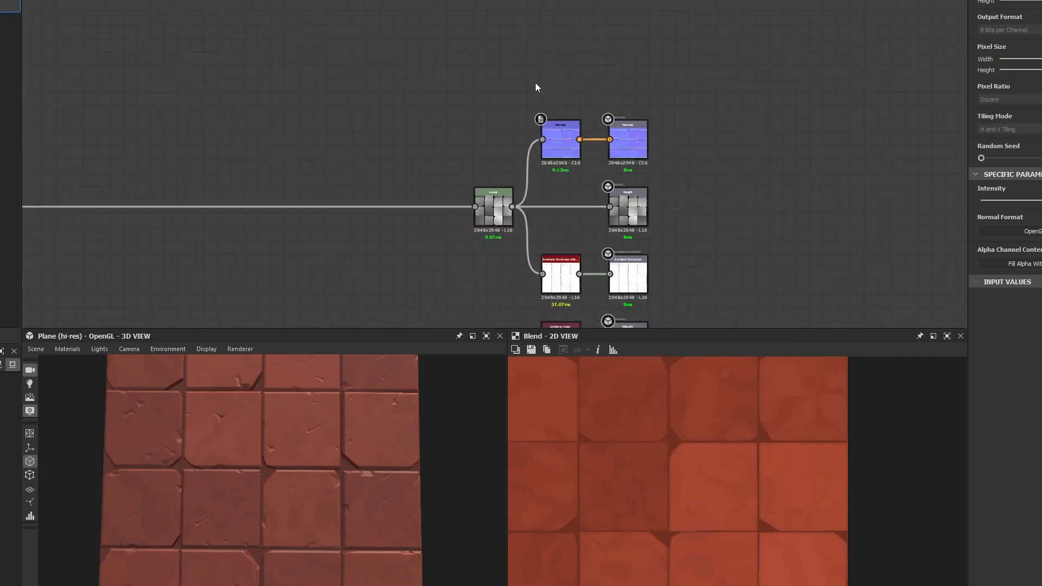
Trace the last height Blend to the Levels node before the outputs and preview that Levels in the 2D view.
scroll(534, 87, down, 2)
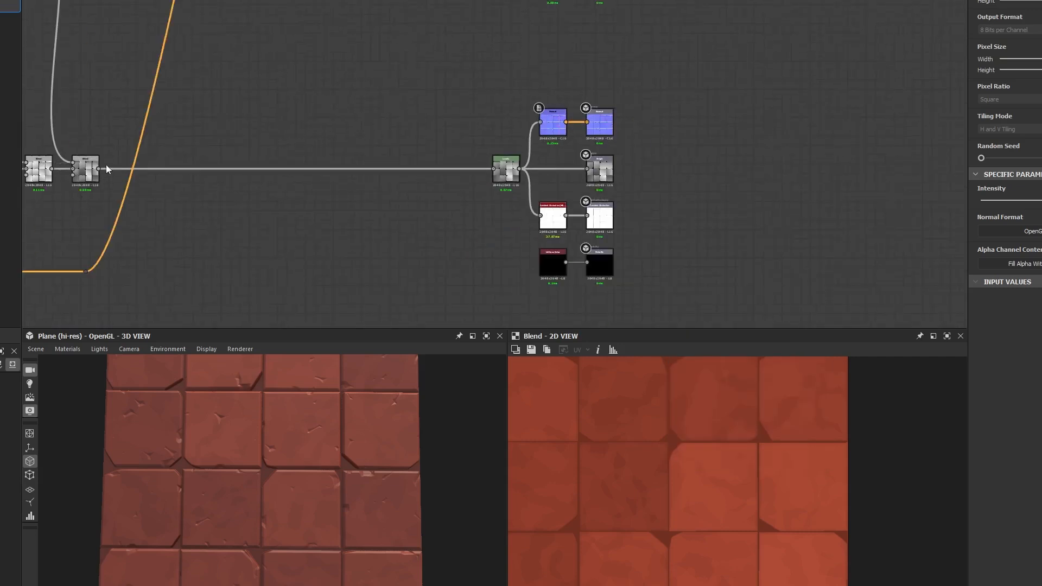
middle_drag(168, 156, 776, 172)
scroll(711, 198, up, 4)
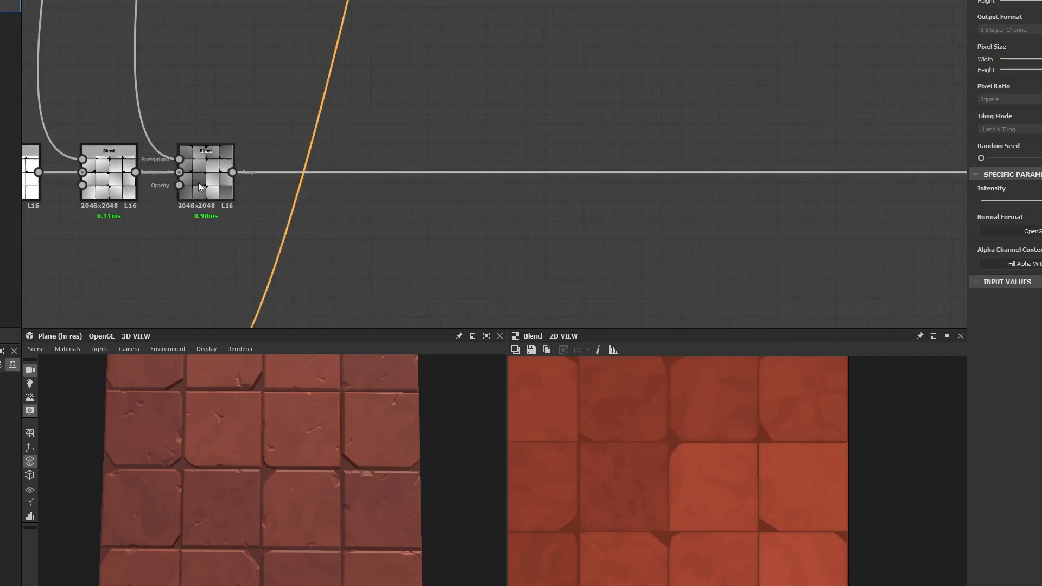
click(210, 165)
middle_drag(500, 135, 320, 135)
click(867, 159)
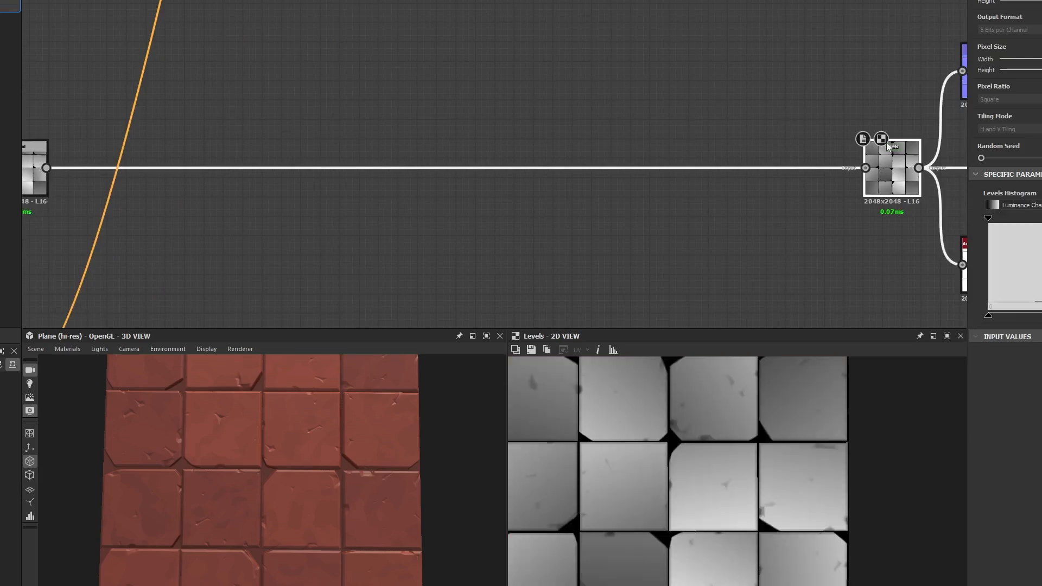
middle_drag(866, 159, 642, 112)
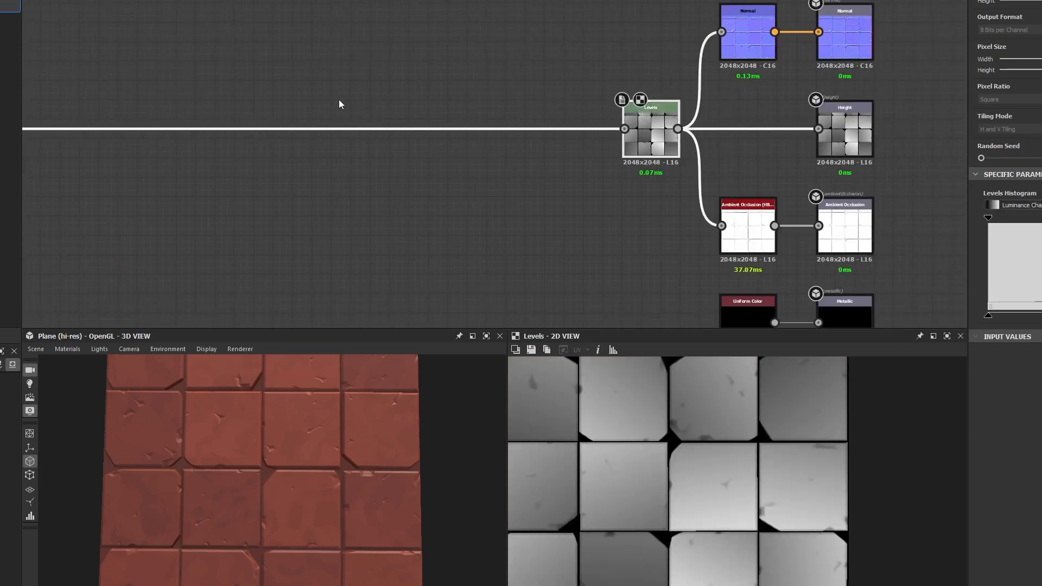
Try to feed the Normal, Ambient Occlusion and Height output directly from the last height Blend, bypassing Levels.
middle_drag(539, 82, 656, 105)
scroll(656, 105, down, 3)
drag(325, 131, 765, 83)
drag(325, 130, 765, 176)
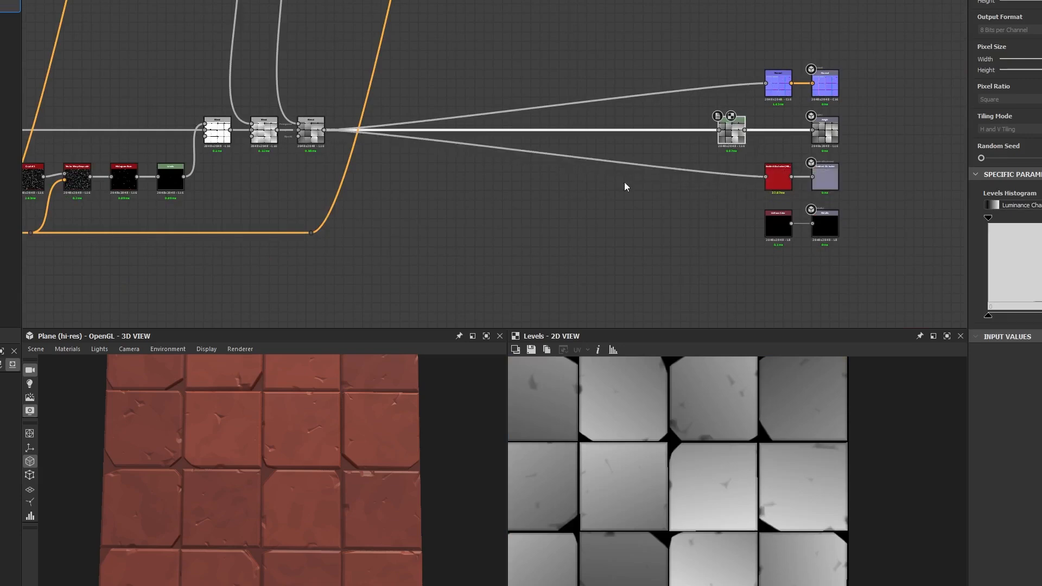
drag(324, 130, 812, 130)
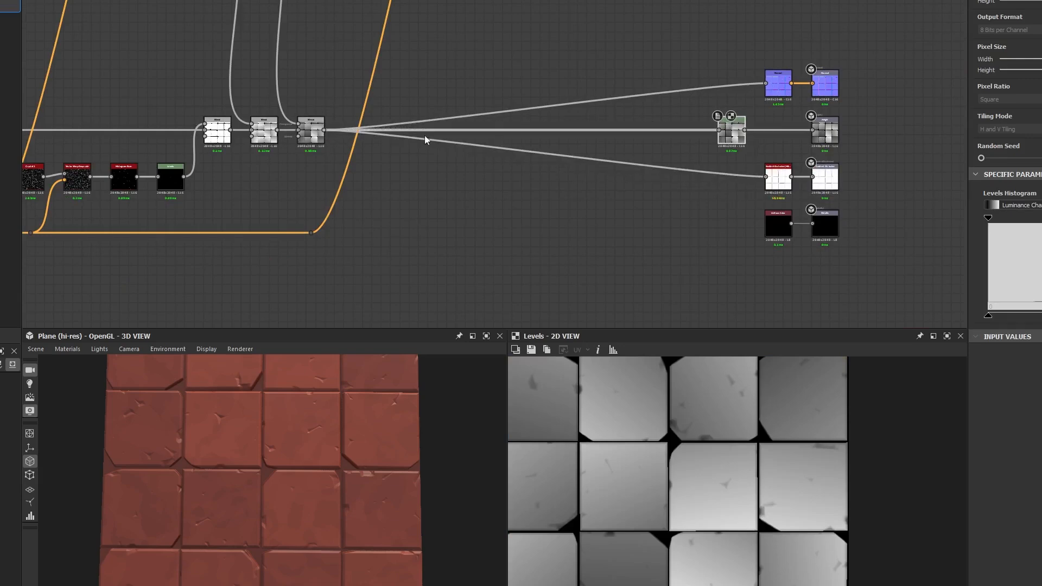
Undo the three reconnections so the outputs are fed through Levels again.
key(ctrl+z)
key(ctrl+z)
key(ctrl+z)
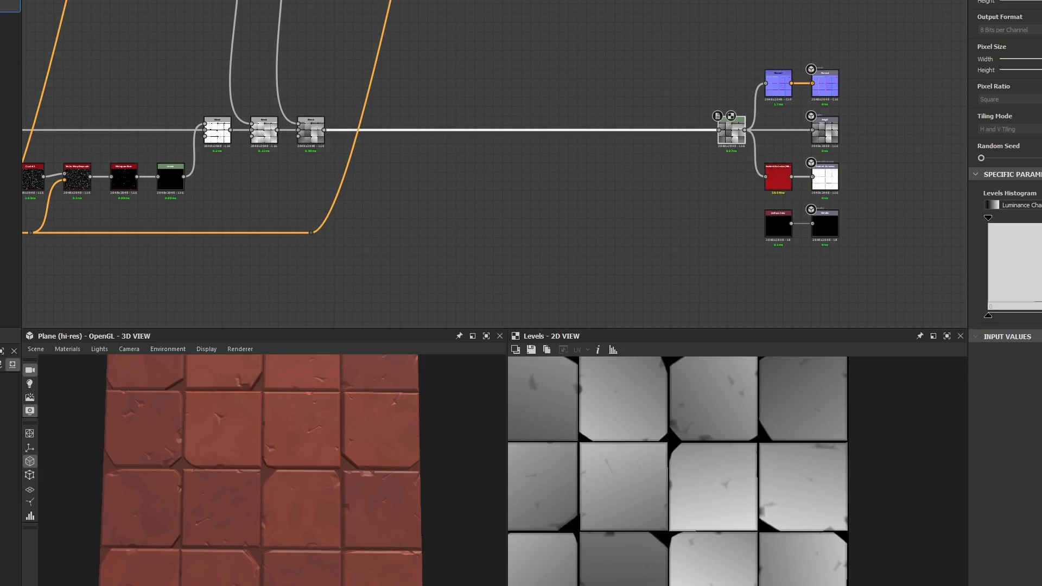
Add a second Normal node fed by the last height Blend, below the link between the last colour Blend and final HSL.
scroll(744, 128, up, 4)
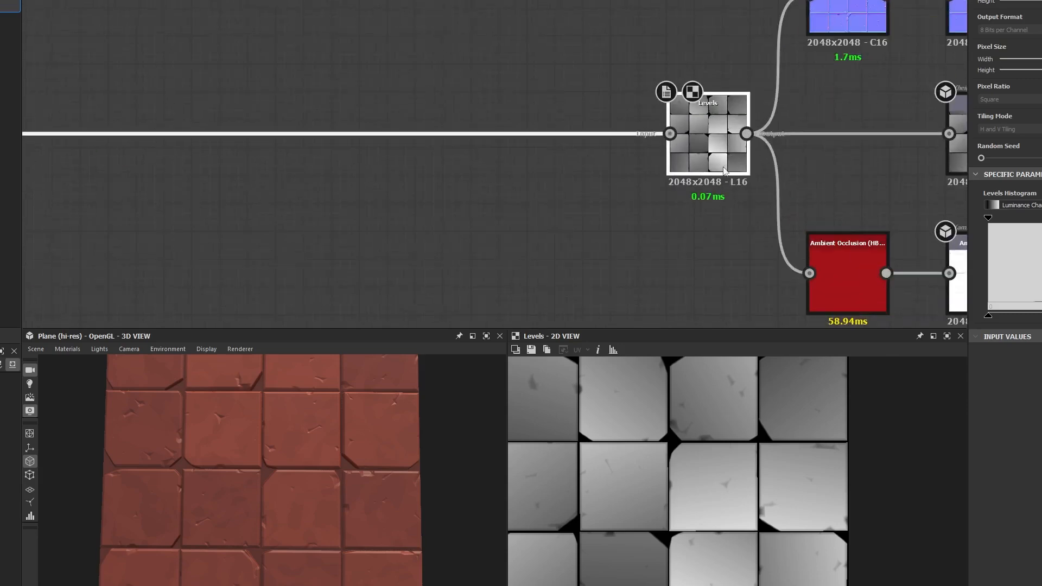
scroll(600, 135, down, 4)
middle_drag(238, 112, 283, 220)
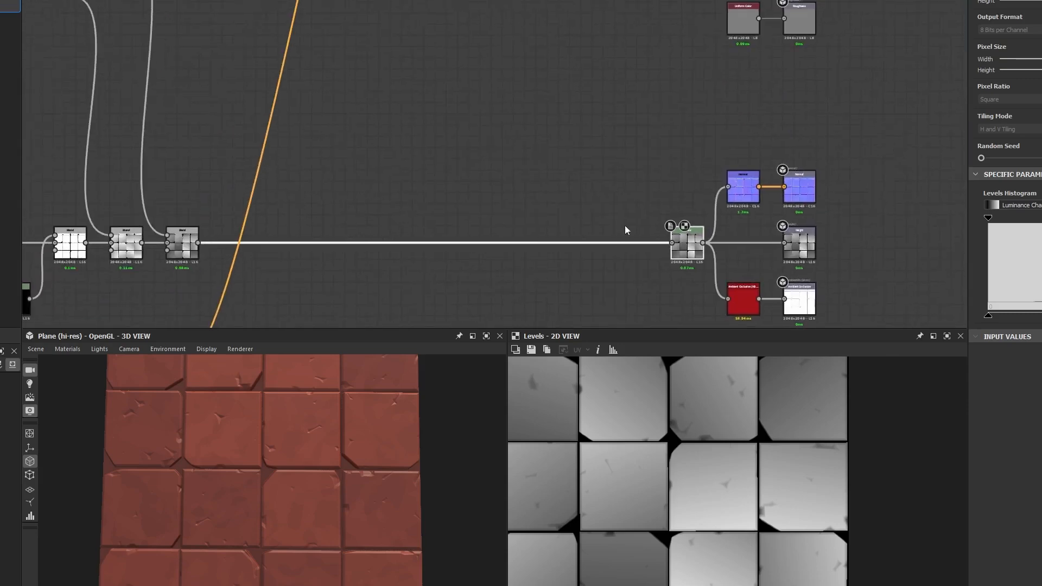
drag(230, 165, 505, 147)
text(normal)
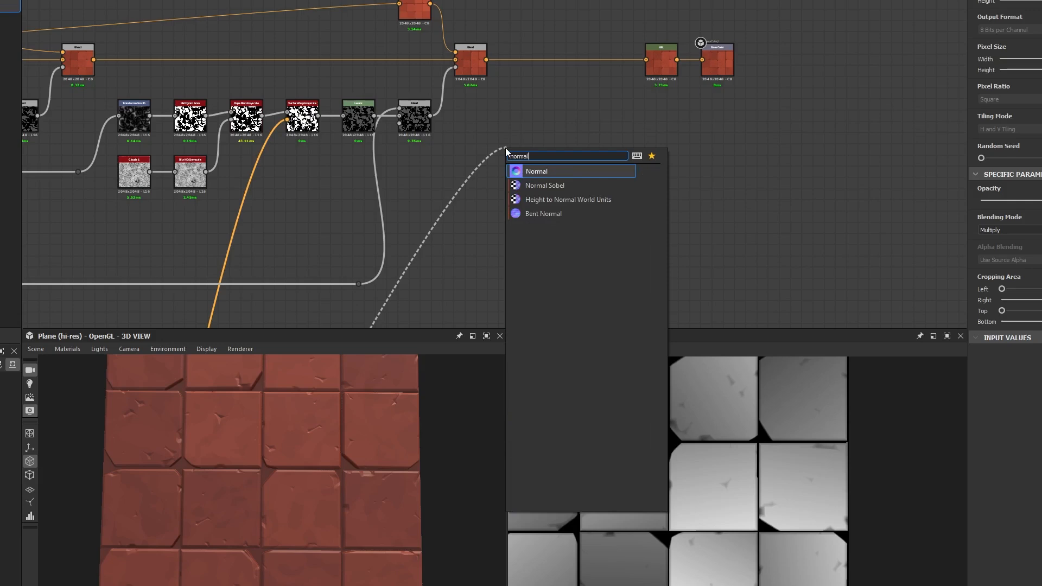
key(Return)
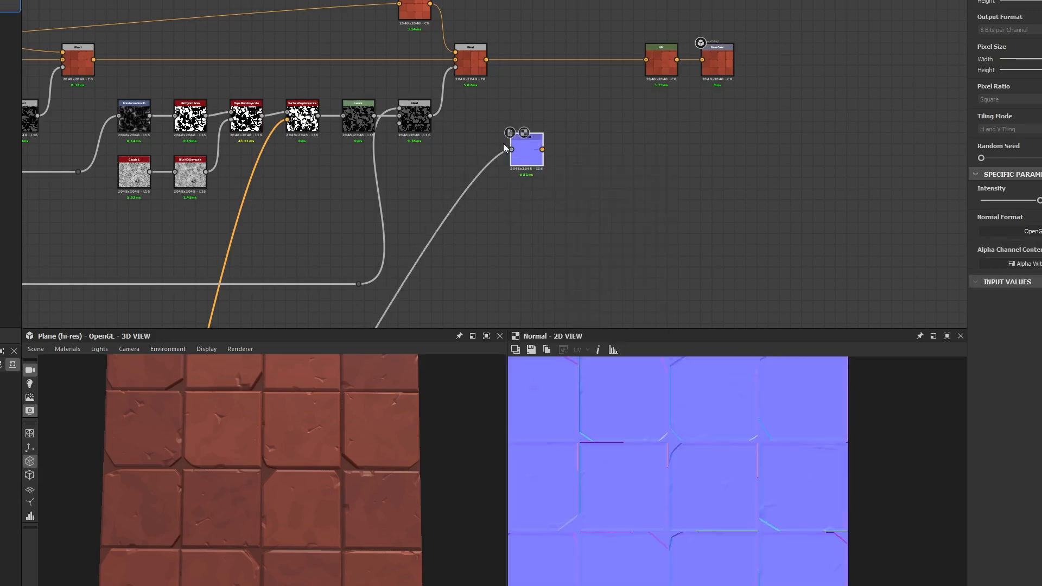
Preview the output Normal for comparison and place the new Normal level with the second mask Blend.
middle_drag(672, 272, 654, 128)
scroll(545, 312, up, 3)
middle_drag(545, 312, 533, 11)
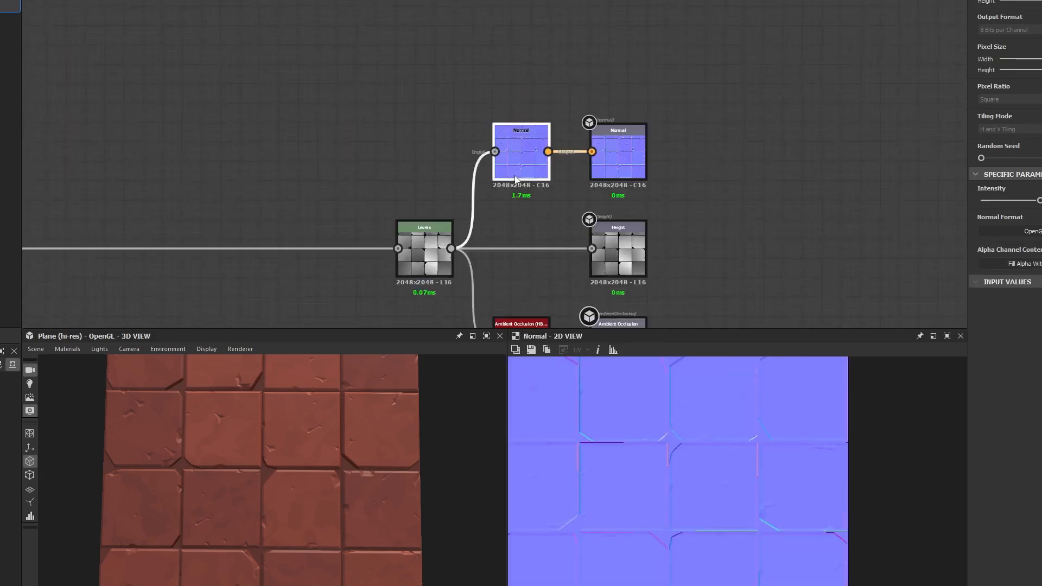
middle_drag(494, 63, 522, 307)
middle_drag(492, 10, 515, 303)
middle_drag(542, 98, 535, 315)
middle_drag(535, 49, 527, 165)
scroll(524, 162, up, 2)
middle_drag(583, 64, 579, 207)
drag(505, 186, 506, 103)
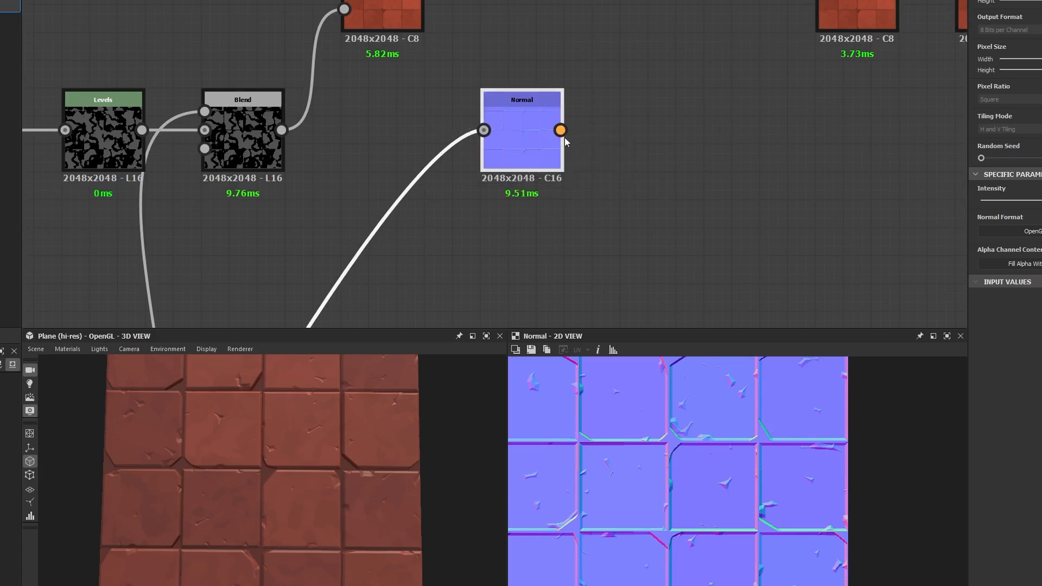
Add a Curvature node fed by the new Normal.
drag(560, 131, 623, 131)
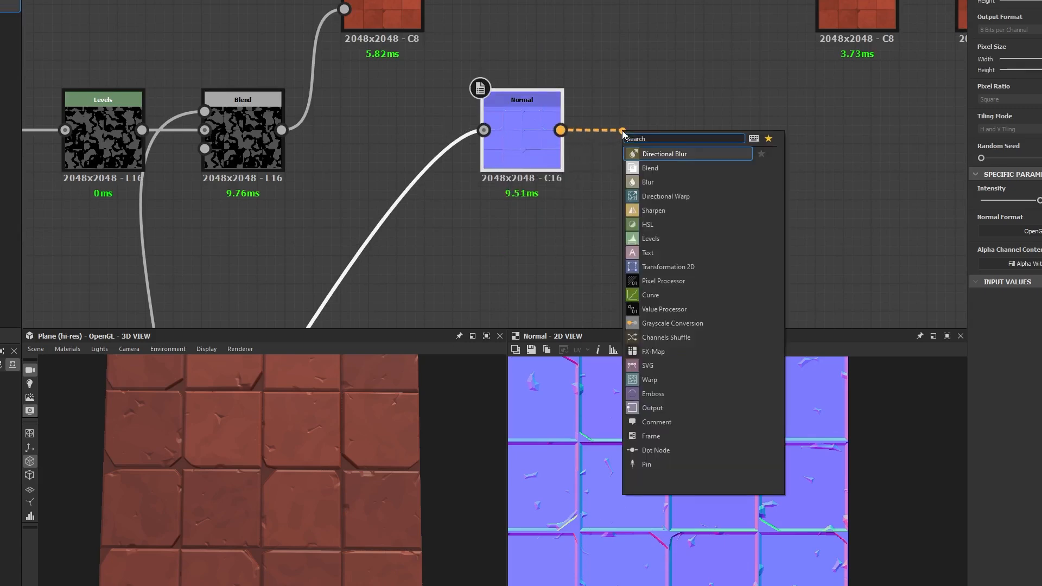
text(normal)
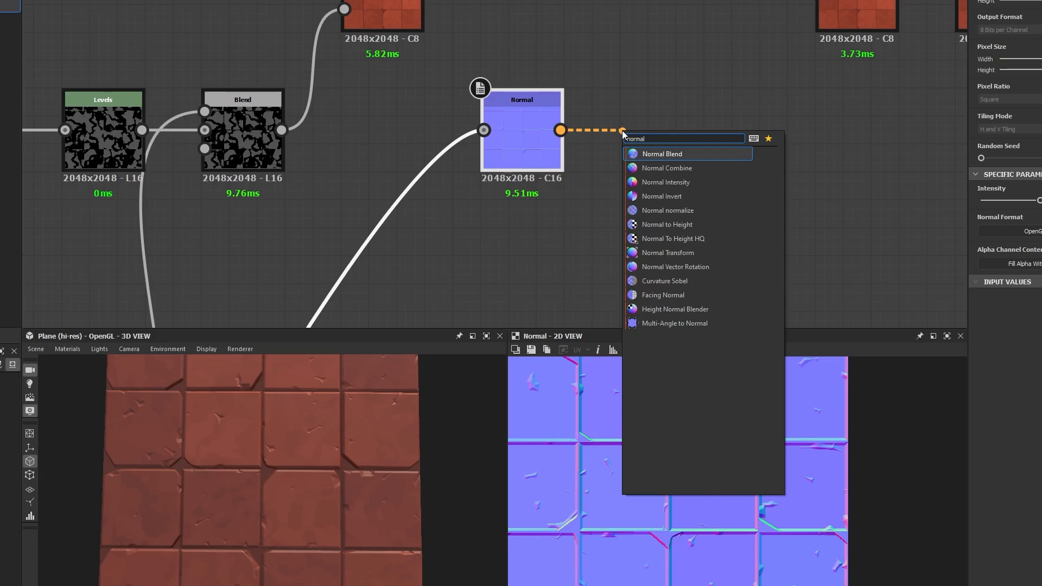
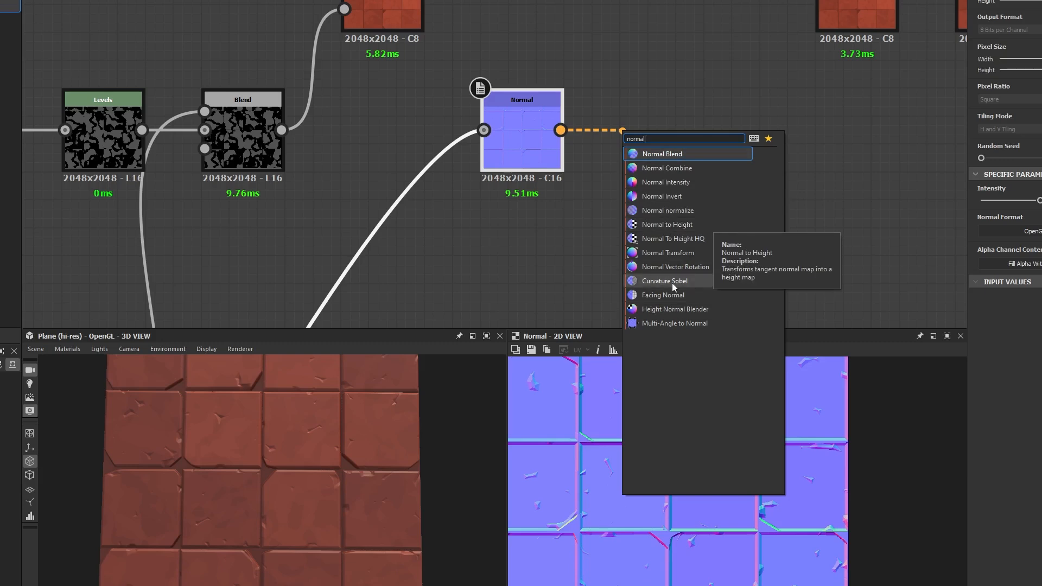
key(BackSpace)
key(BackSpace)
key(BackSpace)
key(BackSpace)
key(BackSpace)
key(BackSpace)
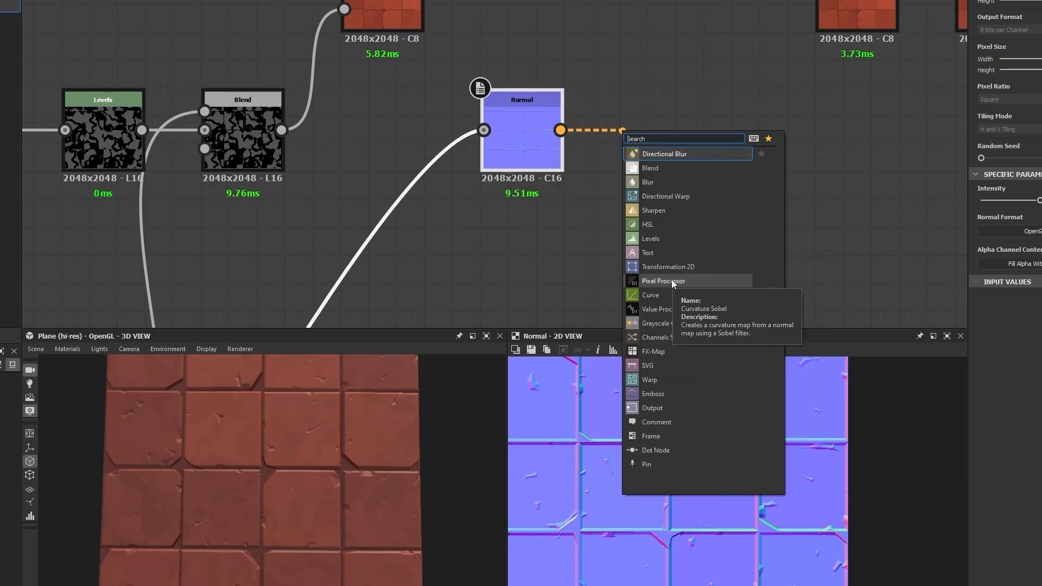
text(curve)
key(BackSpace)
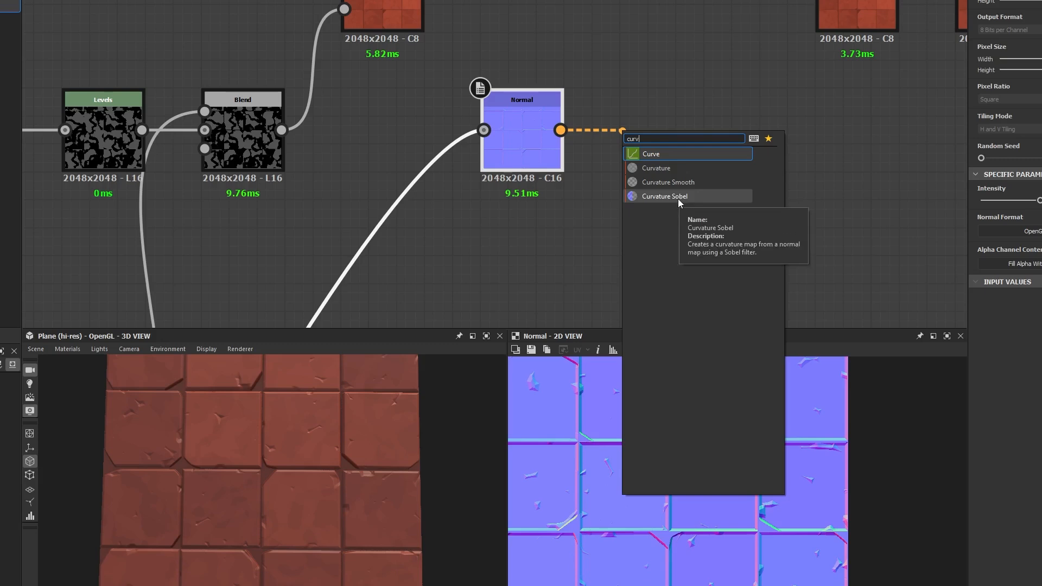
click(648, 168)
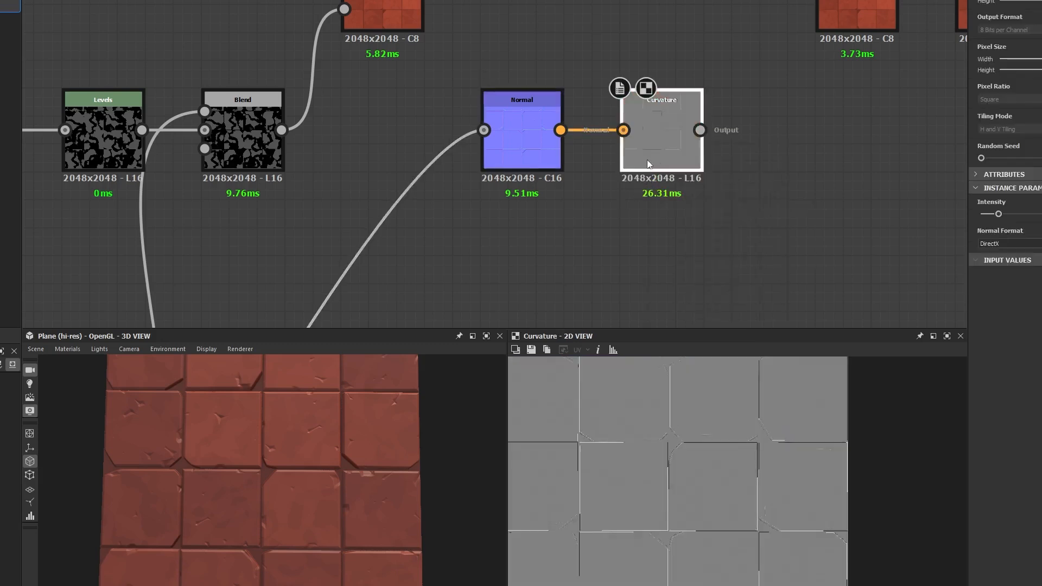
Add a Curvature Smooth node fed by the new Normal and align it directly below Curvature.
drag(560, 130, 575, 233)
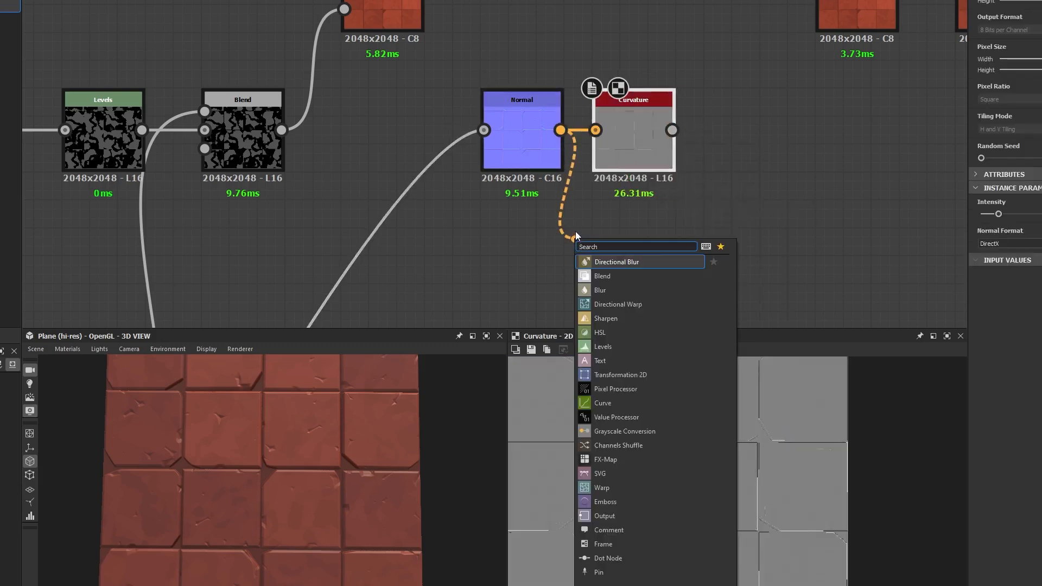
text(curve)
key(BackSpace)
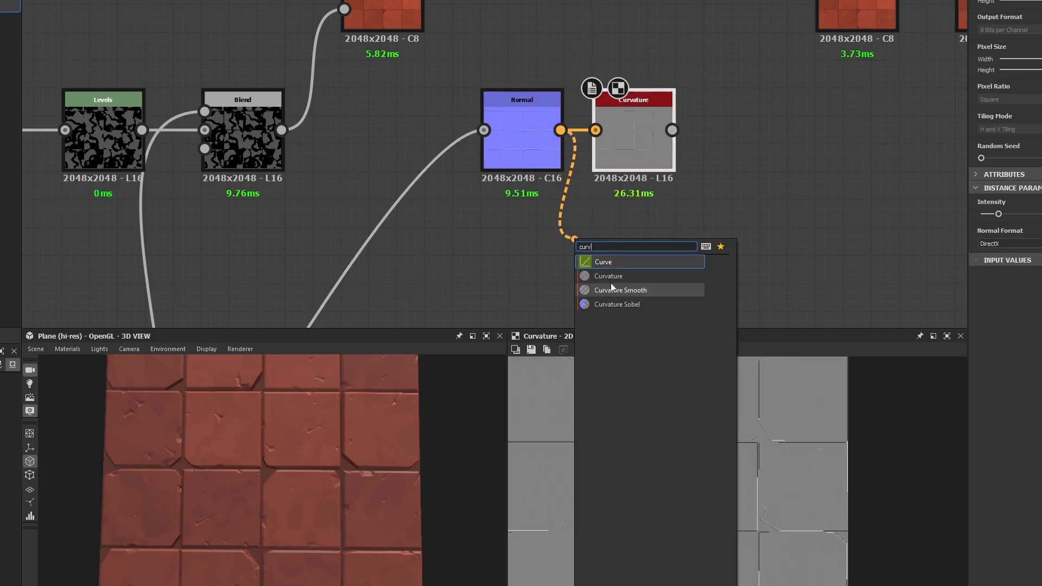
click(618, 290)
drag(598, 229, 626, 229)
Add a Curvature Sobel node fed by the new Normal and place it below Curvature Smooth.
drag(560, 130, 562, 296)
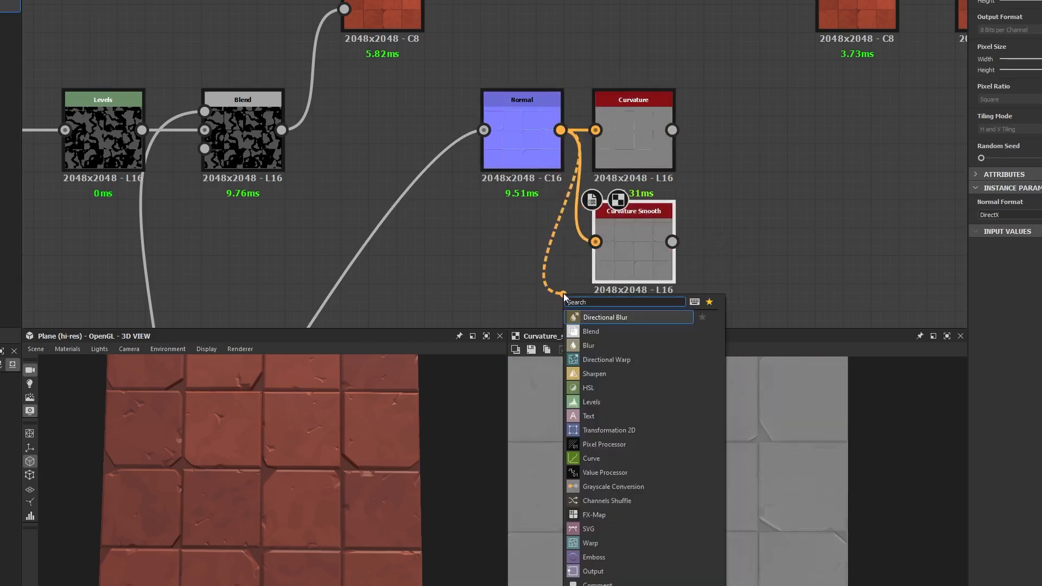
text(curva)
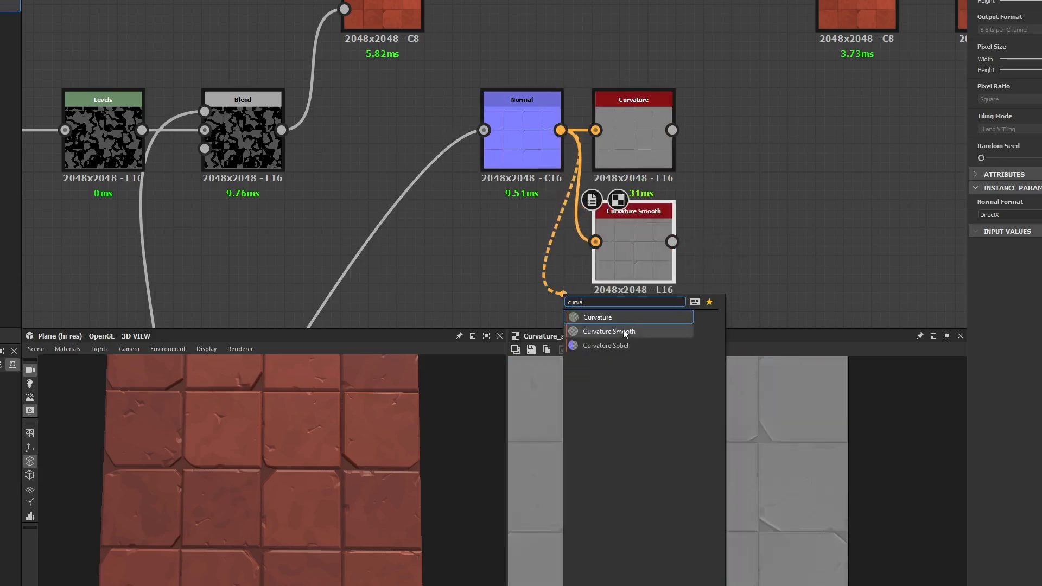
click(628, 344)
click(631, 288)
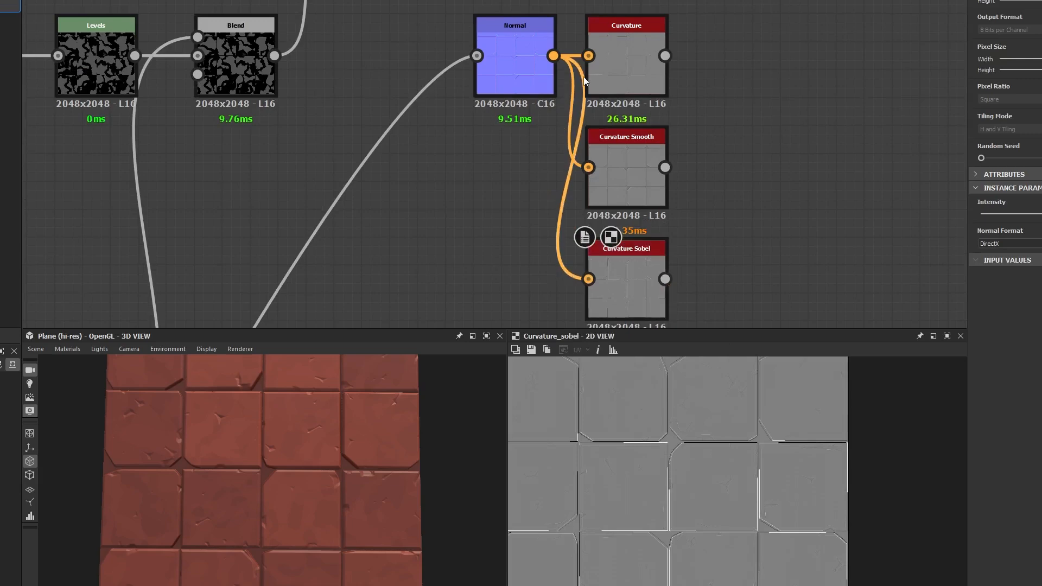
Preview the Curvature node's output and examine its edge lines up close at a tile's chamfered corner.
click(632, 76)
double_click(632, 76)
scroll(575, 424, up, 5)
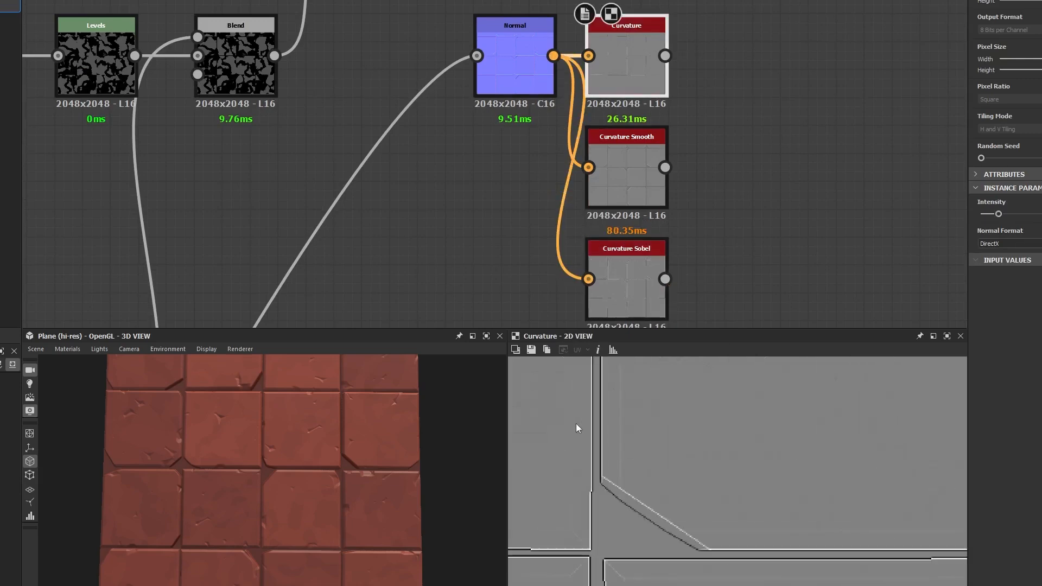
scroll(655, 537, down, 1)
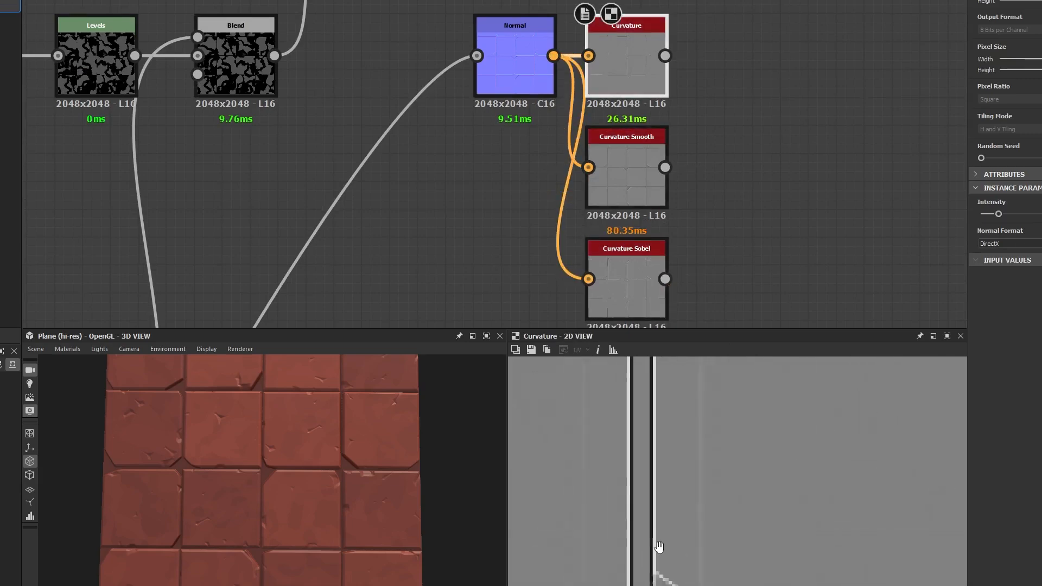
middle_drag(657, 547, 655, 471)
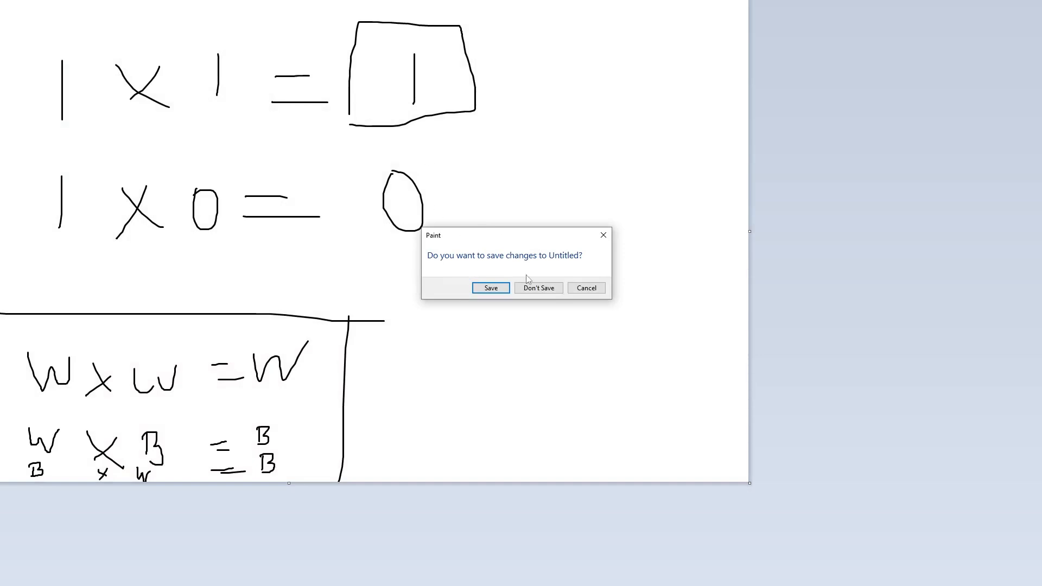
Switch to Paint, discard the old drawing without saving, and sketch a chamfered edge profile with both corners circled and the upper one scribbled over.
click(531, 288)
mouse_move(57, 64)
mouse_down()
mouse_move(237, 77)
mouse_move(295, 151)
mouse_move(297, 276)
mouse_up()
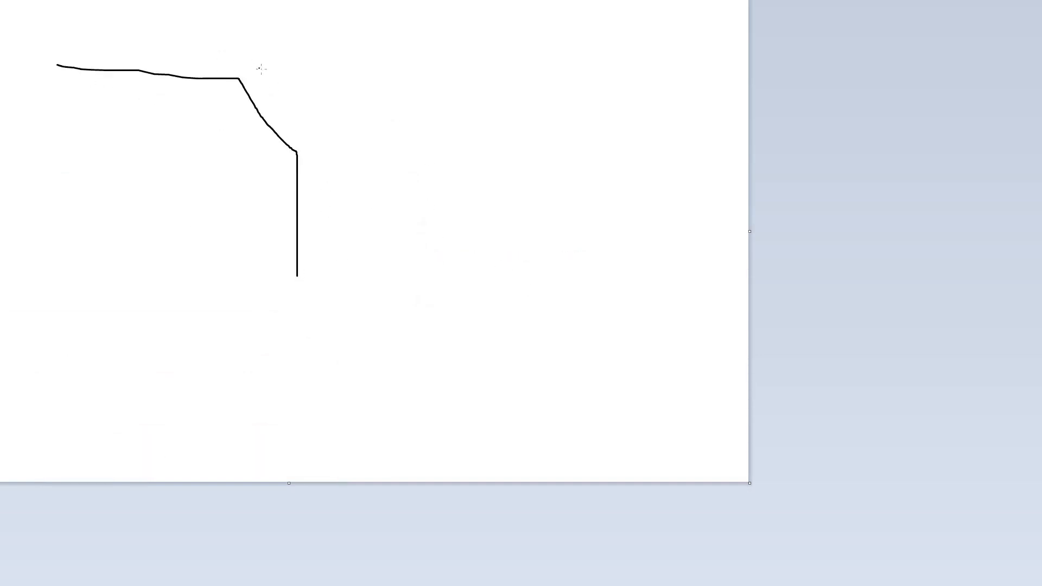
mouse_move(60, 68)
mouse_down()
mouse_move(239, 76)
mouse_move(126, 71)
mouse_up()
key(ctrl+z)
mouse_move(244, 65)
mouse_down()
mouse_move(224, 82)
mouse_move(244, 66)
mouse_up()
mouse_move(296, 134)
mouse_down()
mouse_move(311, 158)
mouse_move(296, 137)
mouse_up()
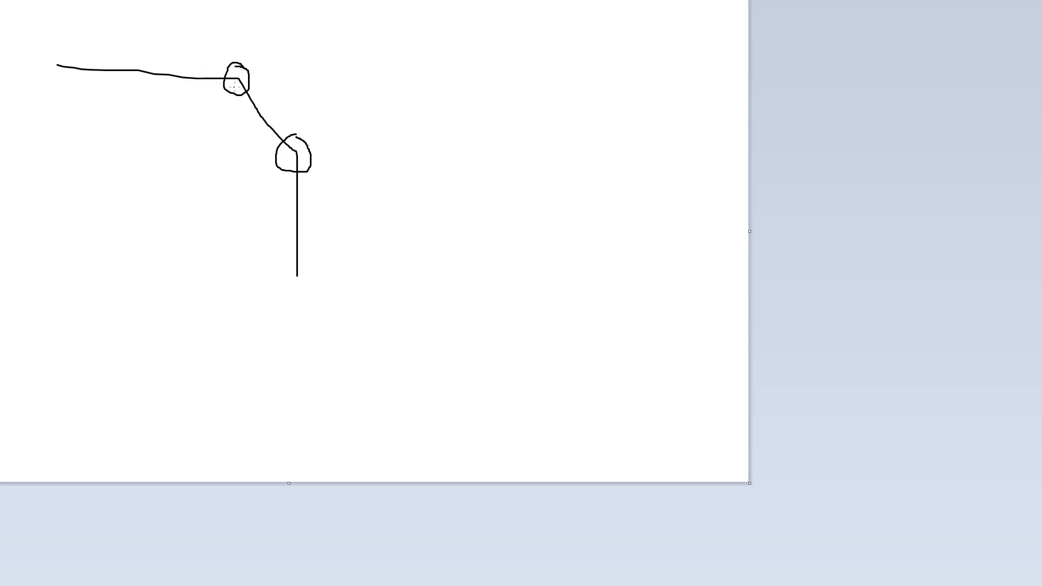
mouse_move(238, 70)
mouse_down()
mouse_move(247, 87)
mouse_move(241, 71)
mouse_move(234, 90)
mouse_move(243, 71)
mouse_move(225, 70)
mouse_up()
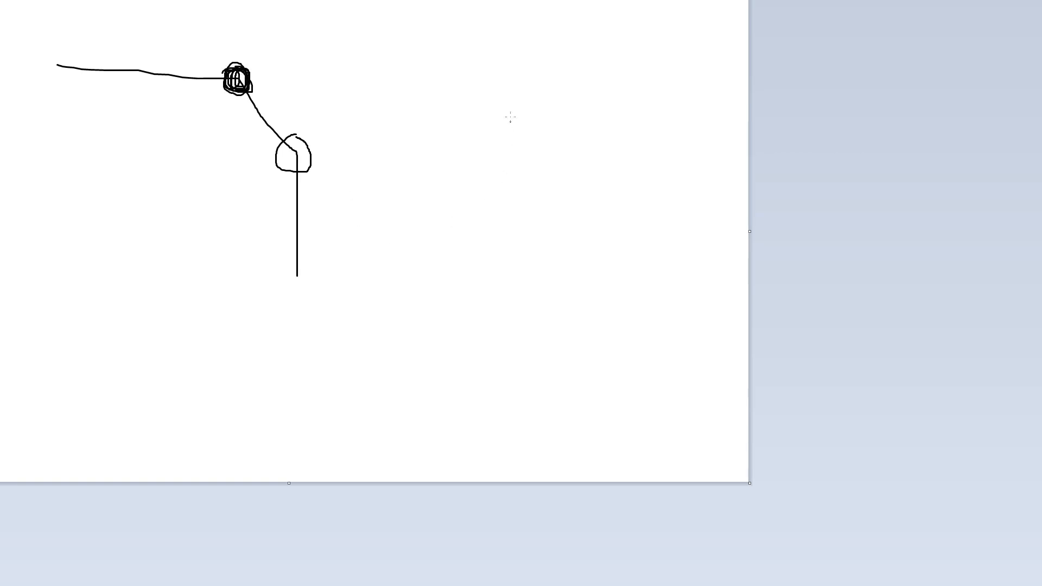
Sketch a square groove profile beside the chamfered one and circle its two upper corners and one inner corner.
mouse_move(354, 59)
mouse_down()
mouse_move(433, 109)
mouse_move(507, 52)
mouse_move(639, 59)
mouse_up()
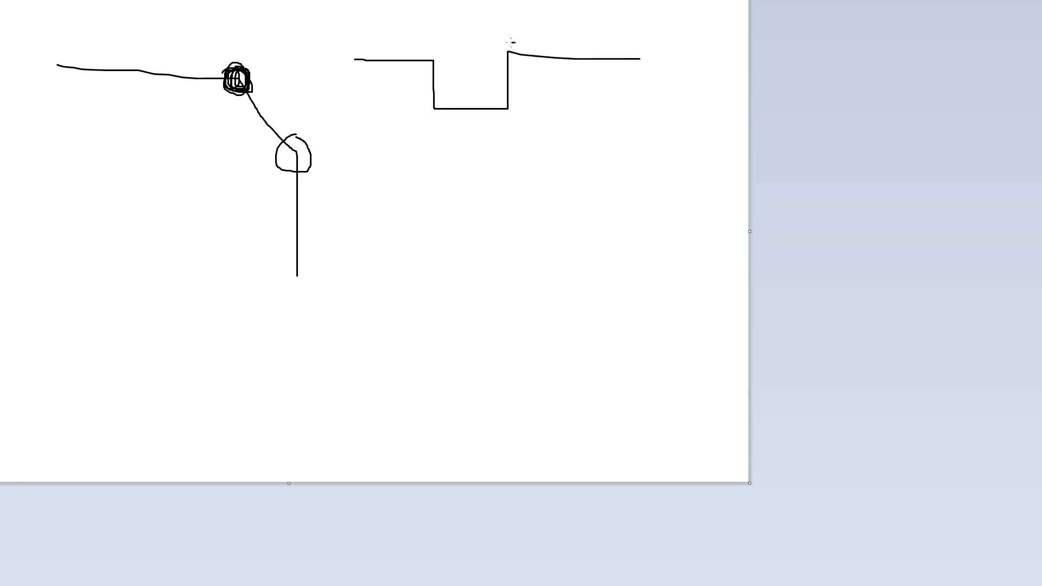
mouse_move(510, 43)
mouse_down()
mouse_move(521, 55)
mouse_move(518, 39)
mouse_up()
mouse_move(440, 93)
mouse_down()
mouse_move(424, 115)
mouse_move(441, 93)
mouse_up()
mouse_move(441, 59)
mouse_down()
mouse_move(418, 74)
mouse_move(429, 44)
mouse_up()
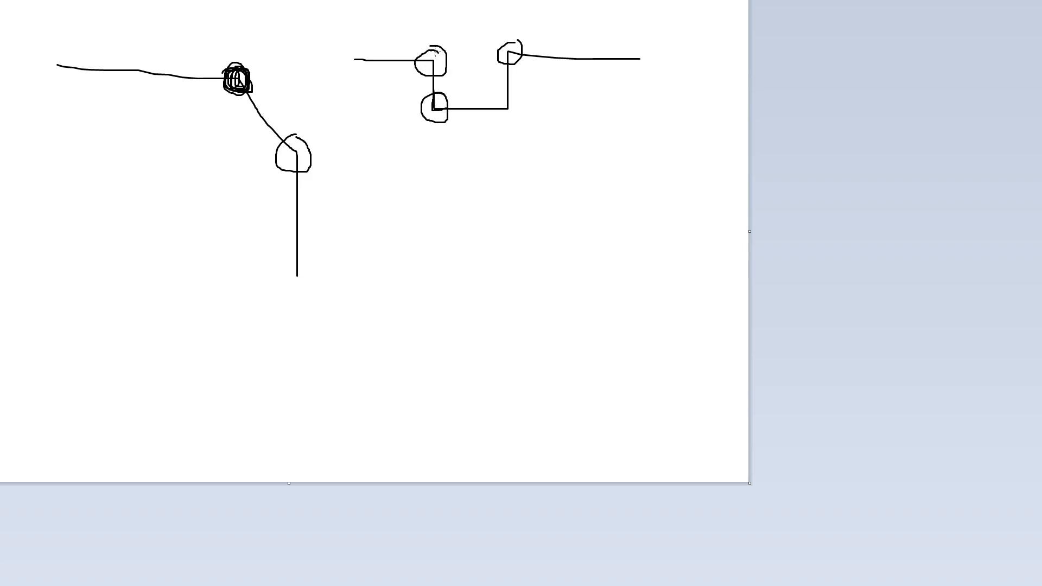
mouse_move(426, 44)
mouse_down()
mouse_move(450, 68)
mouse_move(423, 48)
mouse_up()
mouse_move(437, 91)
mouse_down()
mouse_move(421, 120)
mouse_move(448, 98)
mouse_up()
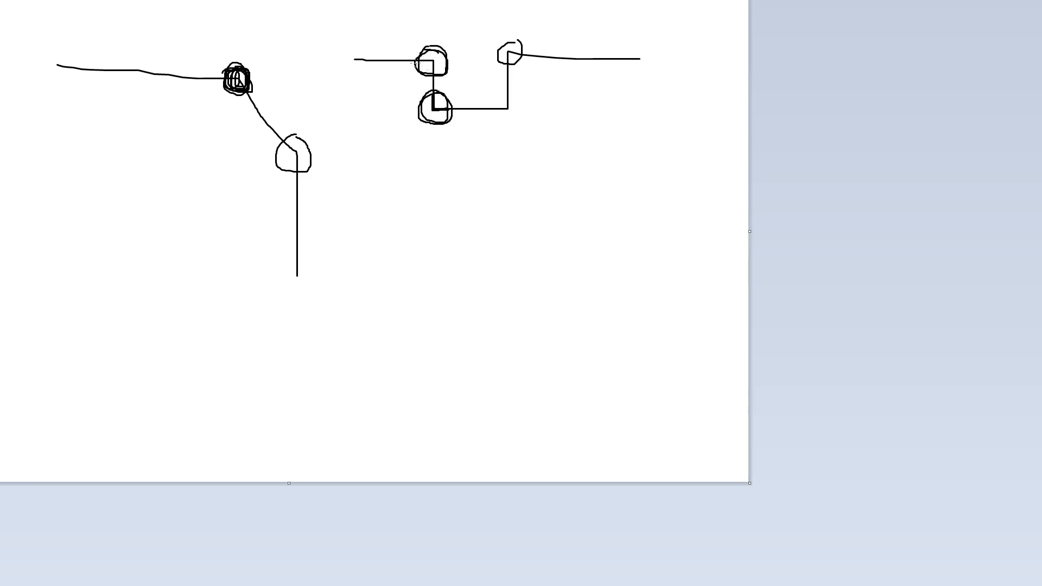
drag(414, 61, 429, 63)
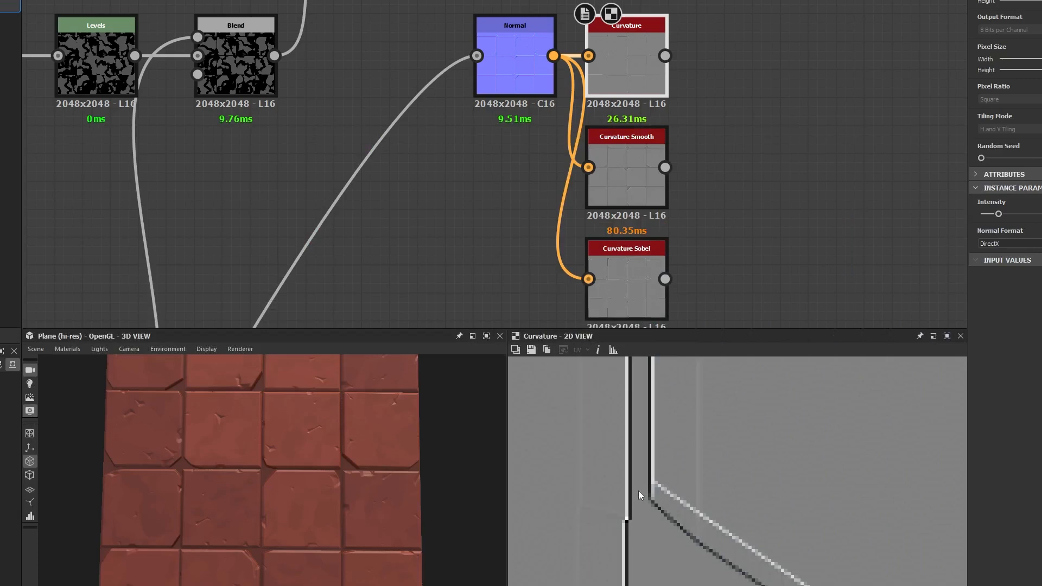
Switch back to Substance Designer and compare the Curvature edge pixels with the chamfered tile corner seen from a low 3D angle.
scroll(636, 491, up, 2)
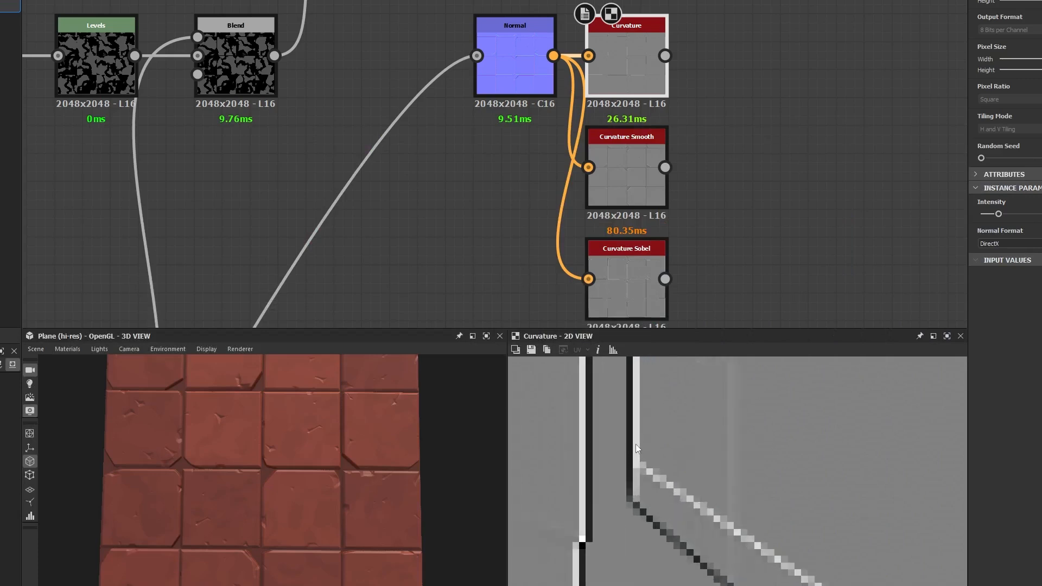
scroll(284, 458, up, 4)
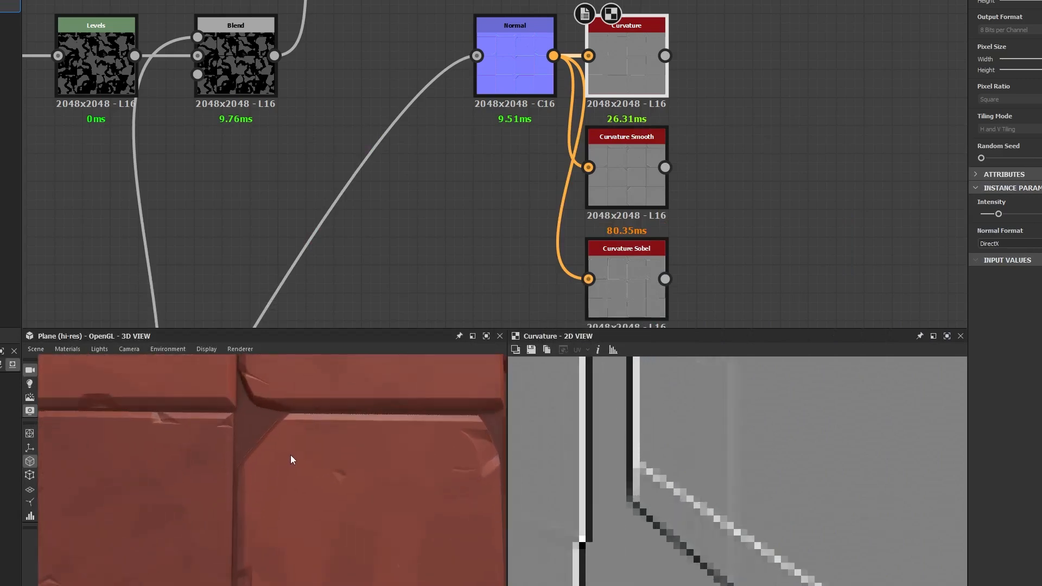
drag(290, 455, 296, 328)
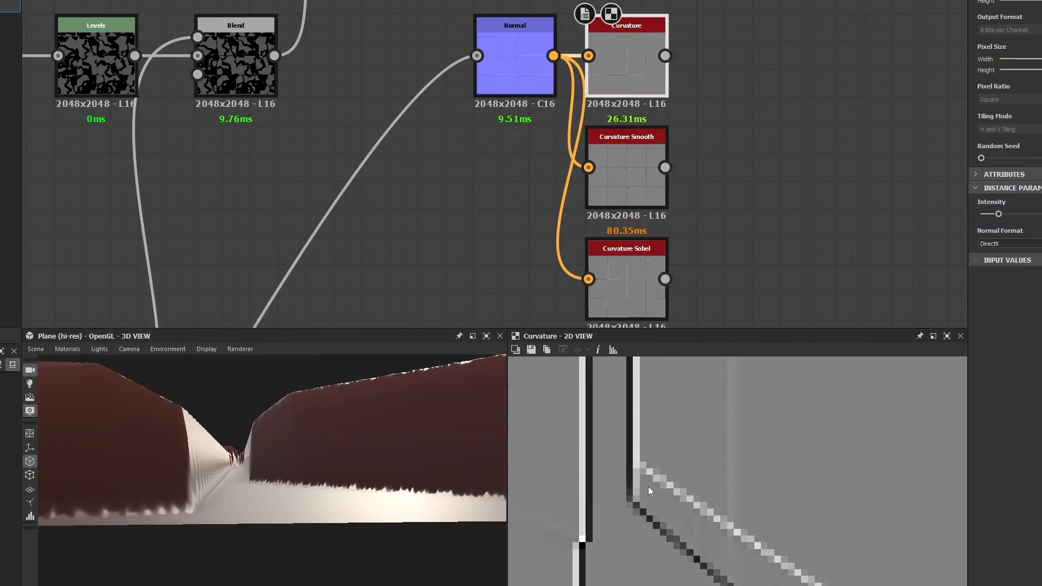
drag(379, 412, 266, 467)
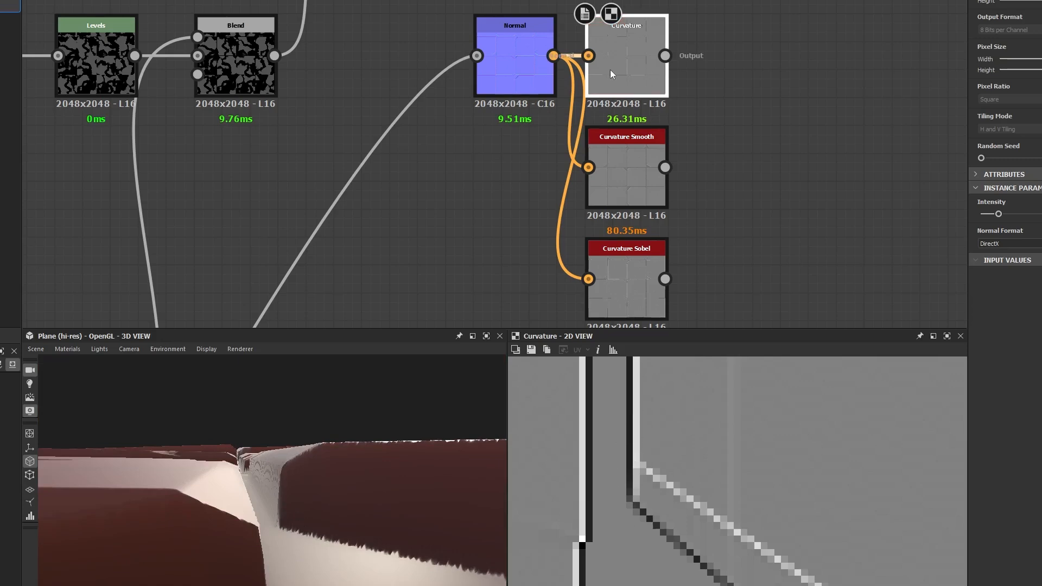
Preview Curvature Smooth and Curvature Sobel in turn, examining how each one renders the chamfered corner.
middle_drag(623, 38, 510, 47)
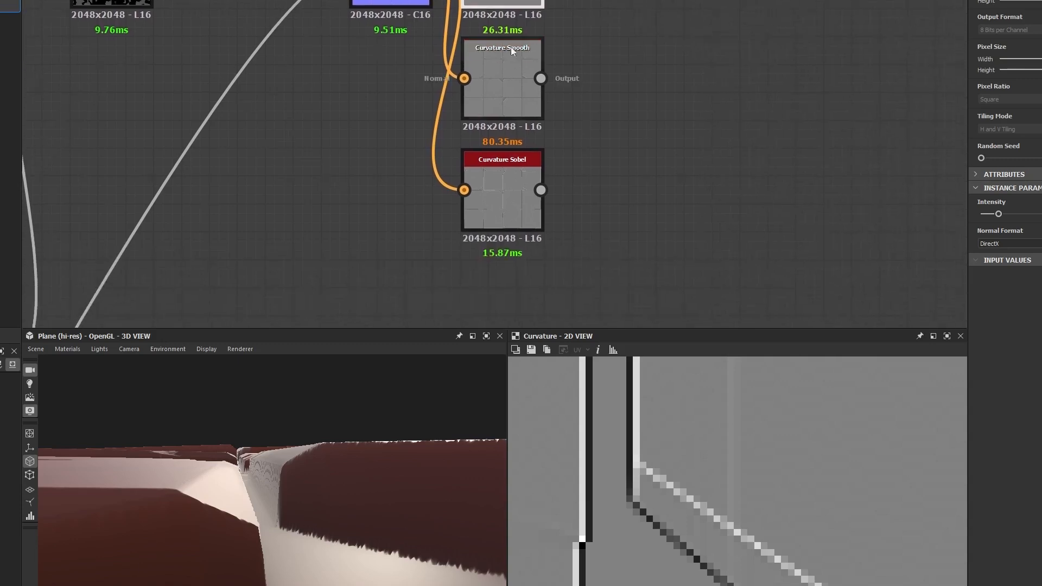
double_click(483, 89)
scroll(664, 461, down, 3)
scroll(685, 493, up, 5)
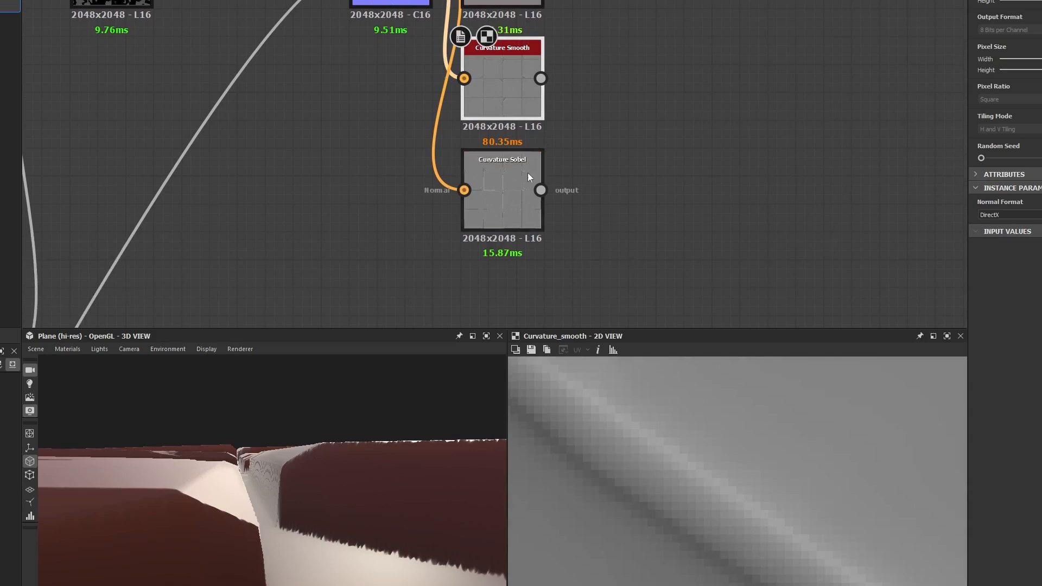
double_click(505, 198)
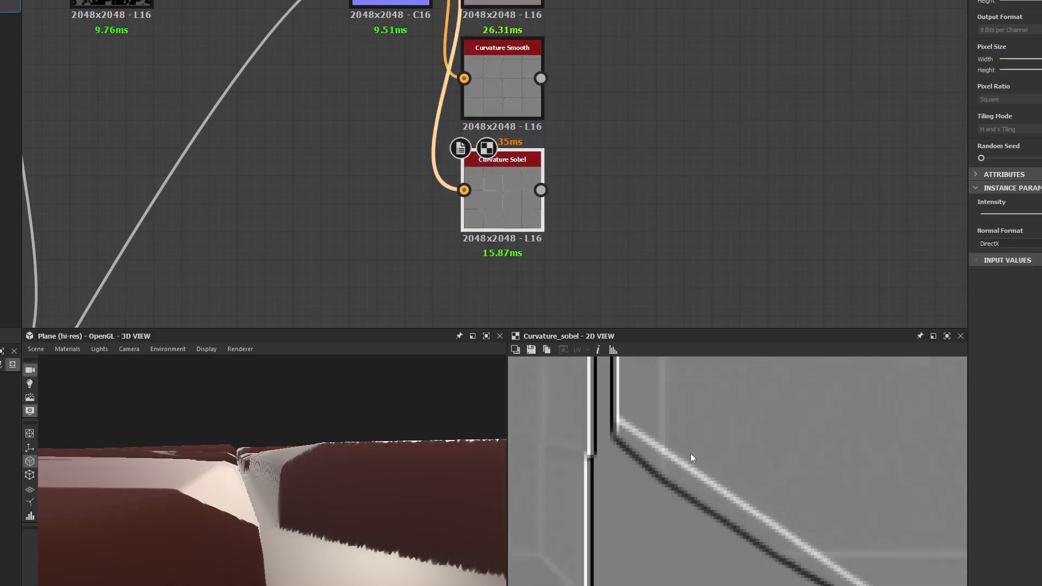
Compare the Curvature, Curvature Smooth and Curvature Sobel previews again, finishing on Curvature Smooth.
middle_drag(607, 274, 604, 307)
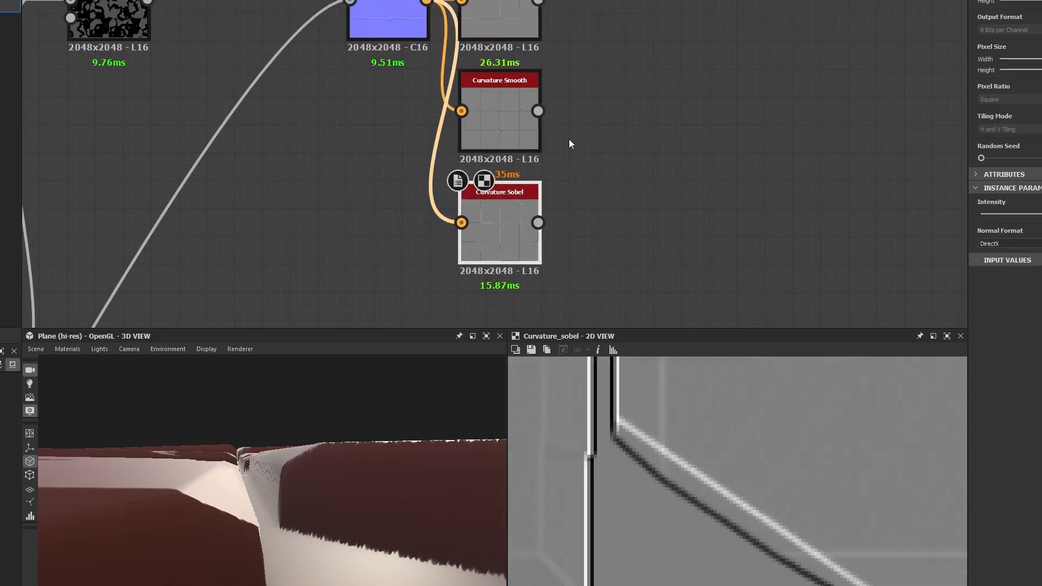
double_click(500, 22)
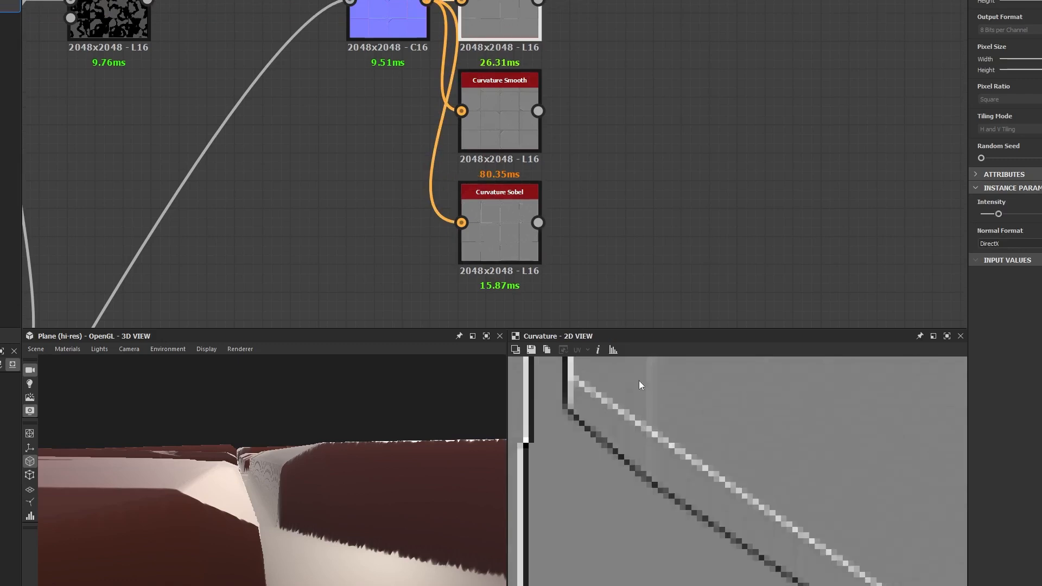
double_click(499, 129)
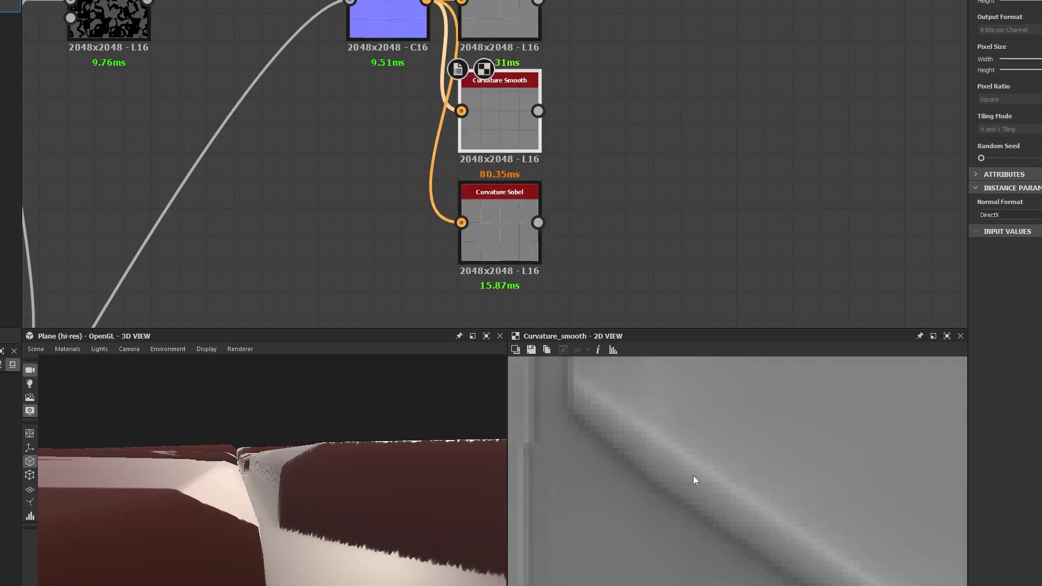
double_click(510, 209)
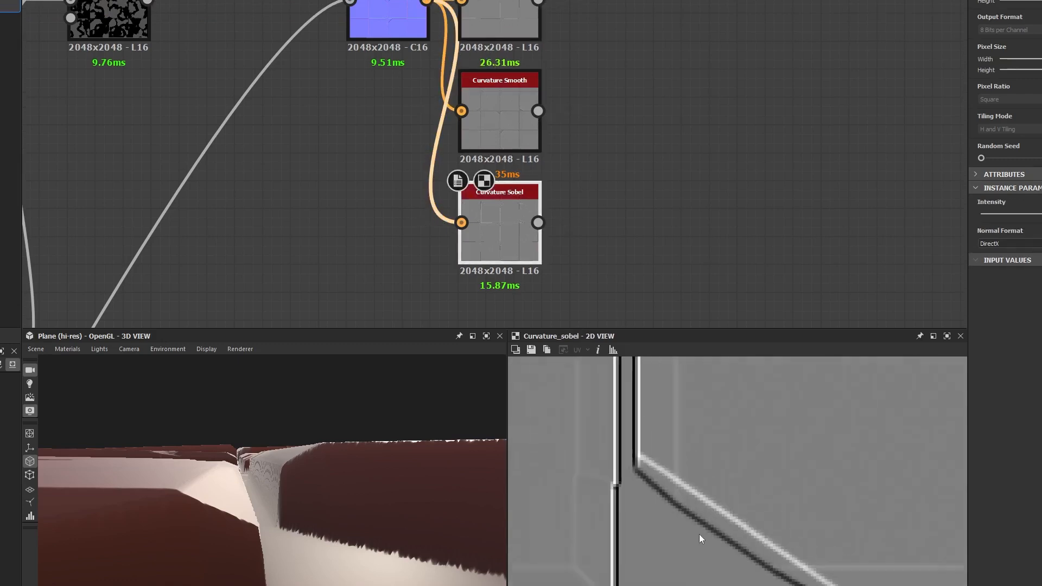
double_click(508, 135)
Delete the plain Curvature node and move Curvature Smooth up level with the Normal in its place.
click(499, 21)
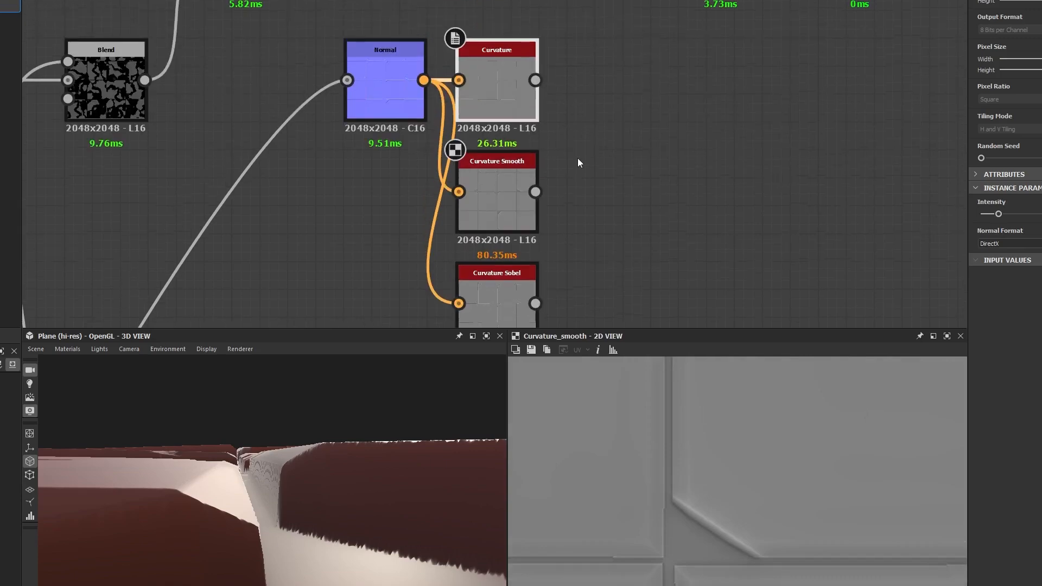
middle_drag(574, 77, 577, 158)
key(Delete)
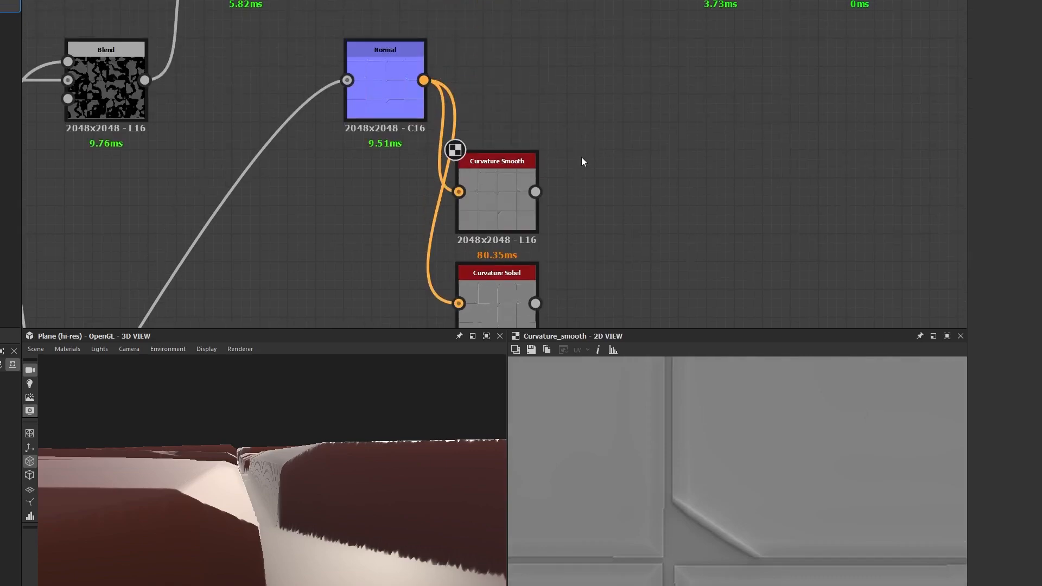
click(484, 285)
drag(498, 203, 499, 92)
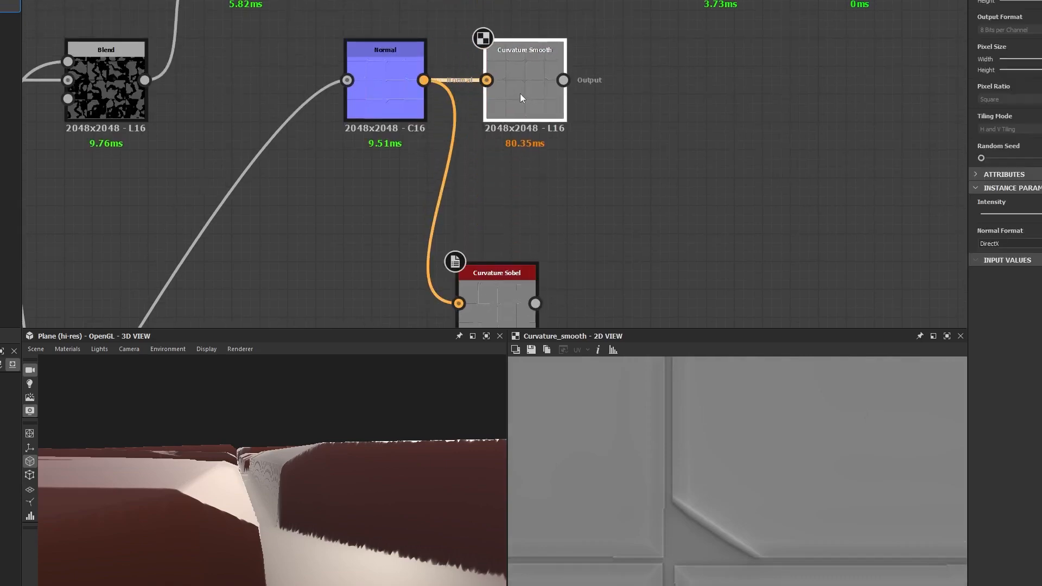
Move the HSL and Base Color nodes together farther away from the last colour Blend to make room in the chain.
scroll(630, 84, down, 3)
scroll(586, 125, up, 3)
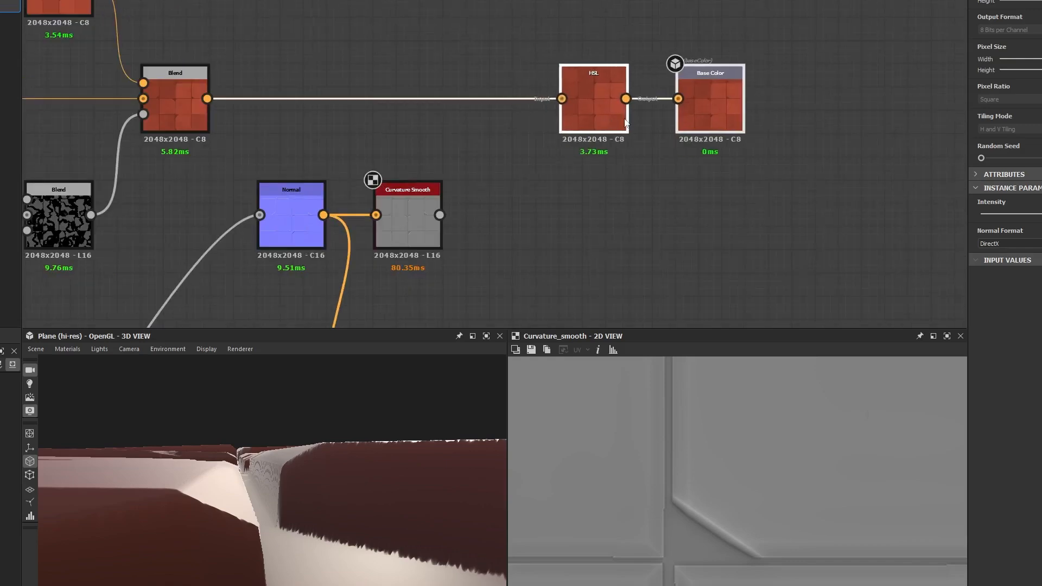
drag(585, 136, 818, 136)
Add a Histogram Scan fed by Curvature Smooth and raise its Position and Contrast to bring out the tile edges.
click(418, 234)
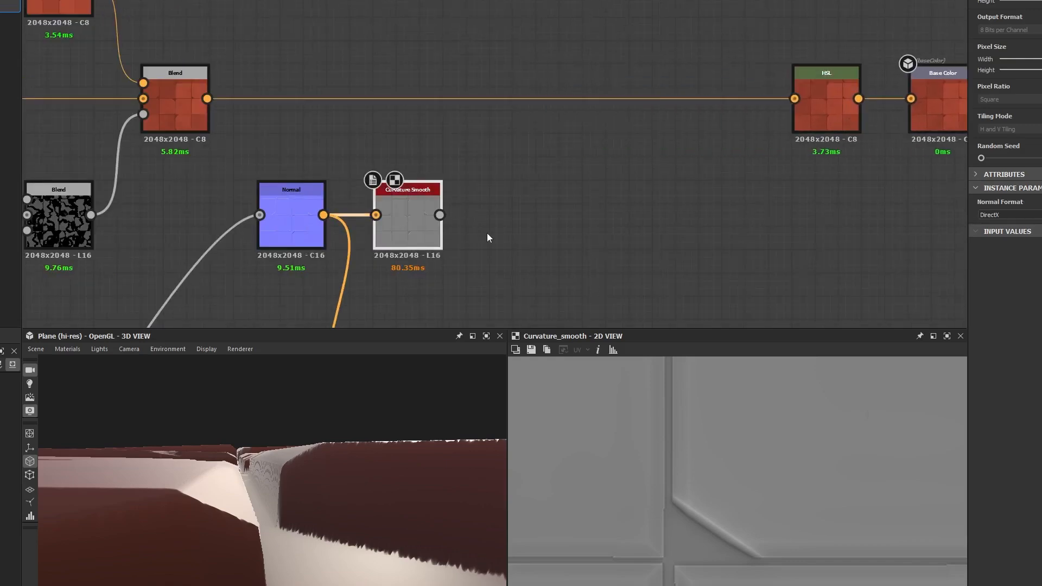
scroll(710, 458, down, 2)
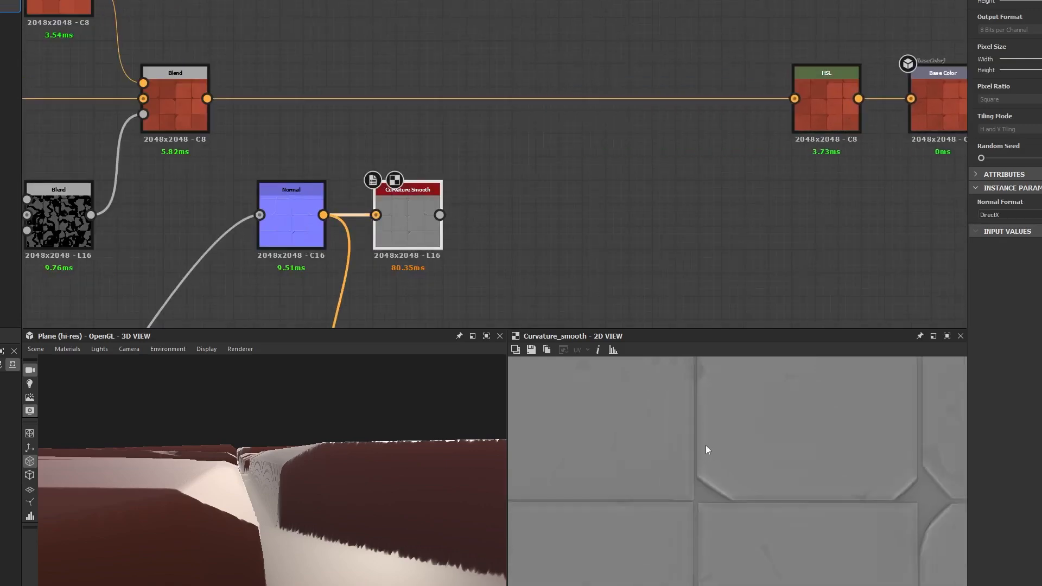
drag(440, 215, 490, 213)
text(sc)
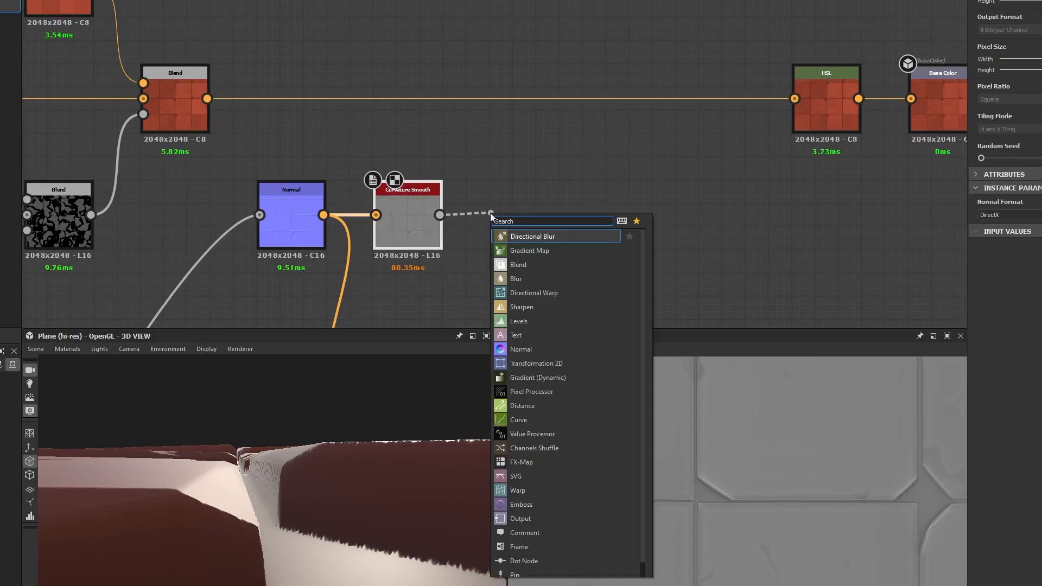
text(an)
click(537, 293)
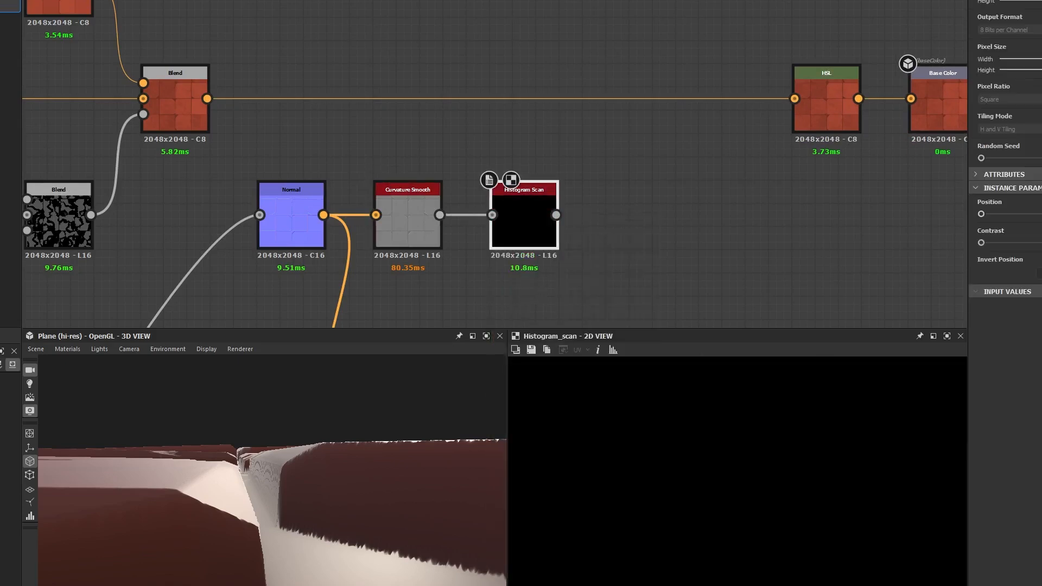
click(1041, 214)
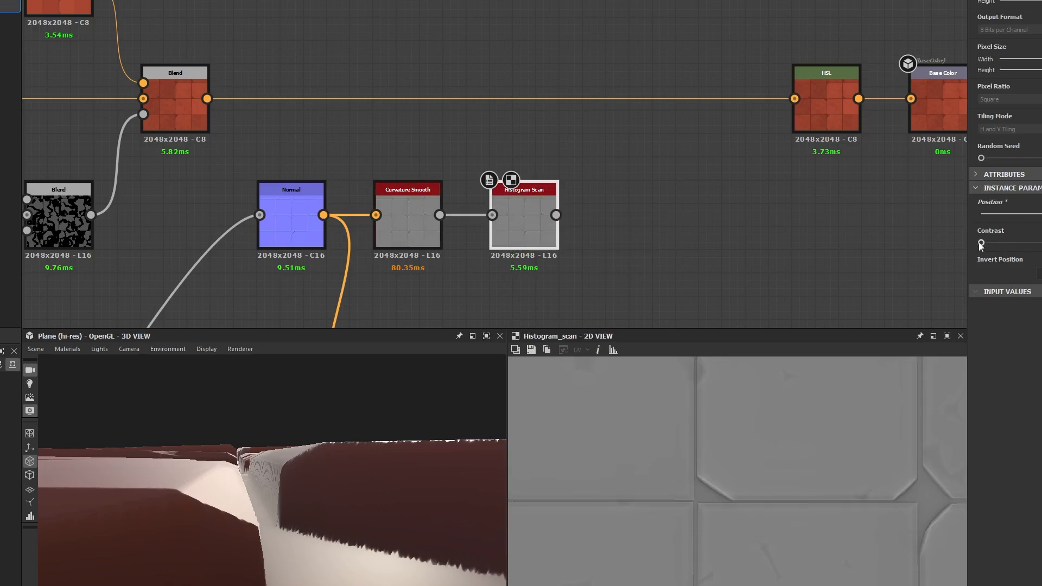
drag(980, 243, 1040, 214)
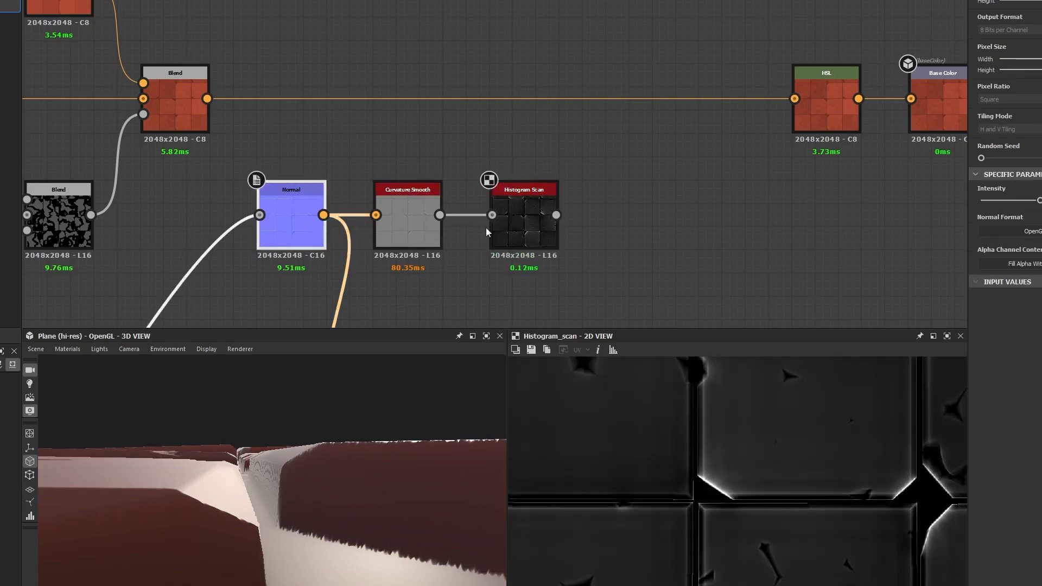
Raise the Intensity of the Normal feeding Curvature Smooth to strengthen the curvature.
click(289, 218)
key(Return)
click(522, 226)
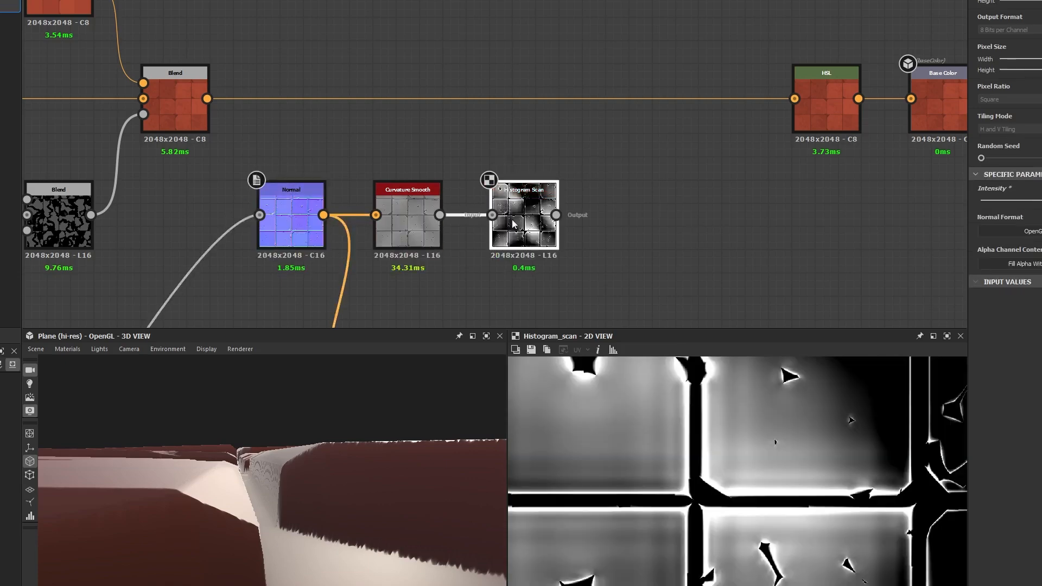
click(320, 238)
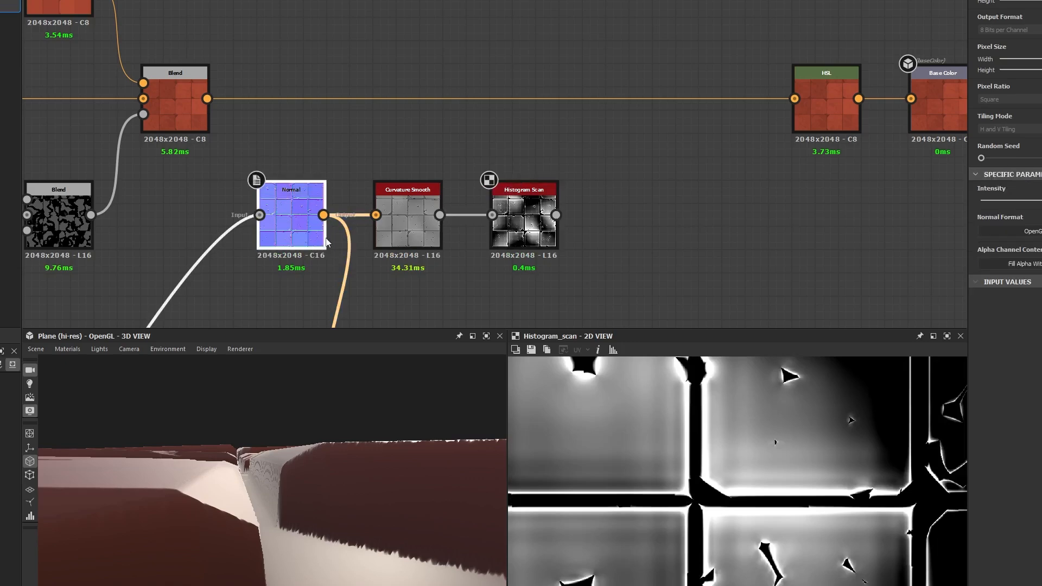
click(474, 230)
Adjust the Histogram Scan's Position until only thin white tile and crack edges remain on black, and check the mask.
click(510, 227)
drag(993, 215, 1040, 214)
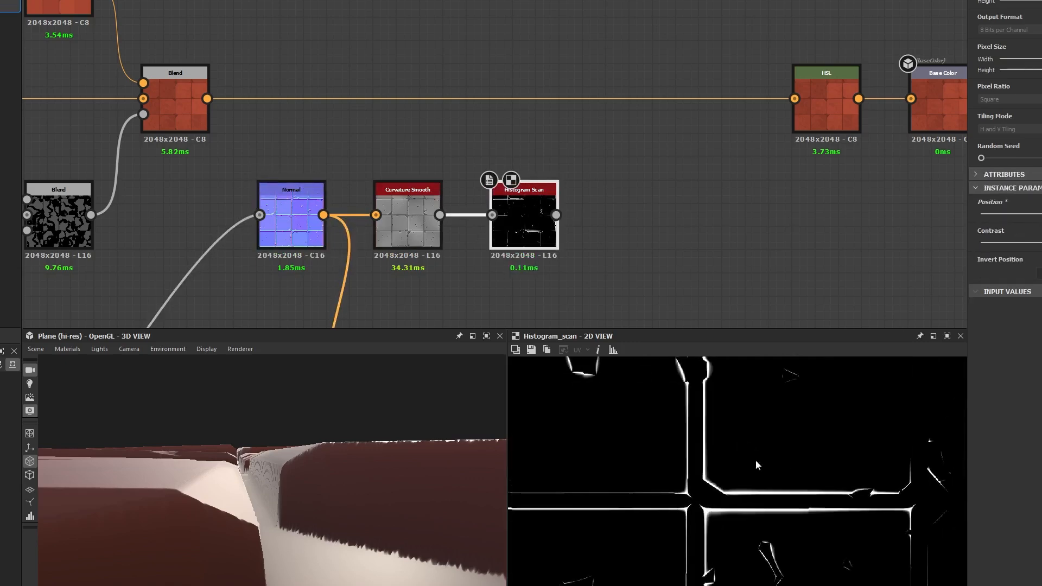
scroll(685, 424, down, 3)
scroll(685, 424, up, 3)
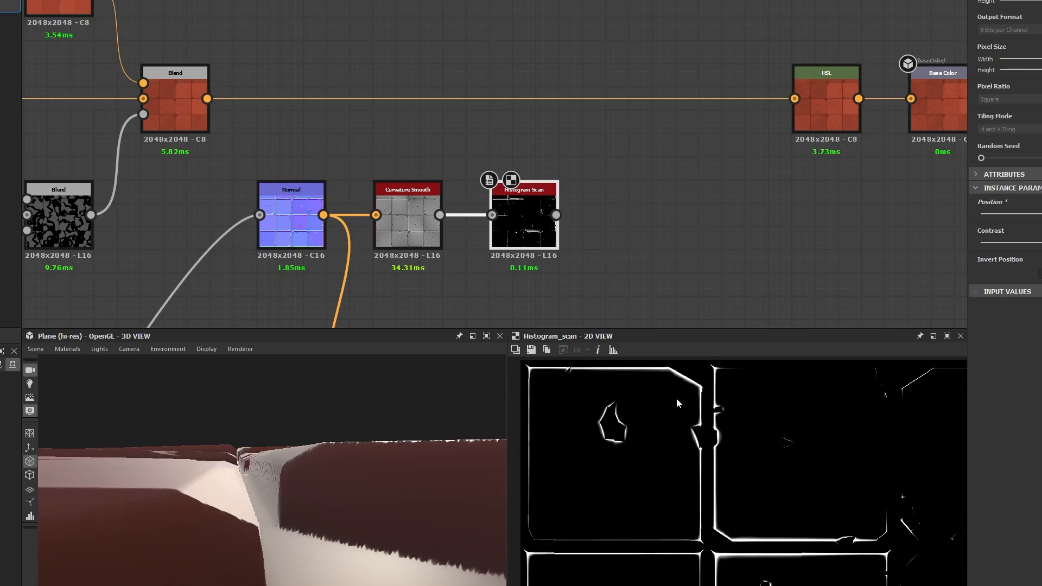
Compare the softness of the edge lines up close in the Histogram Scan and Curvature Smooth outputs.
scroll(700, 423, up, 5)
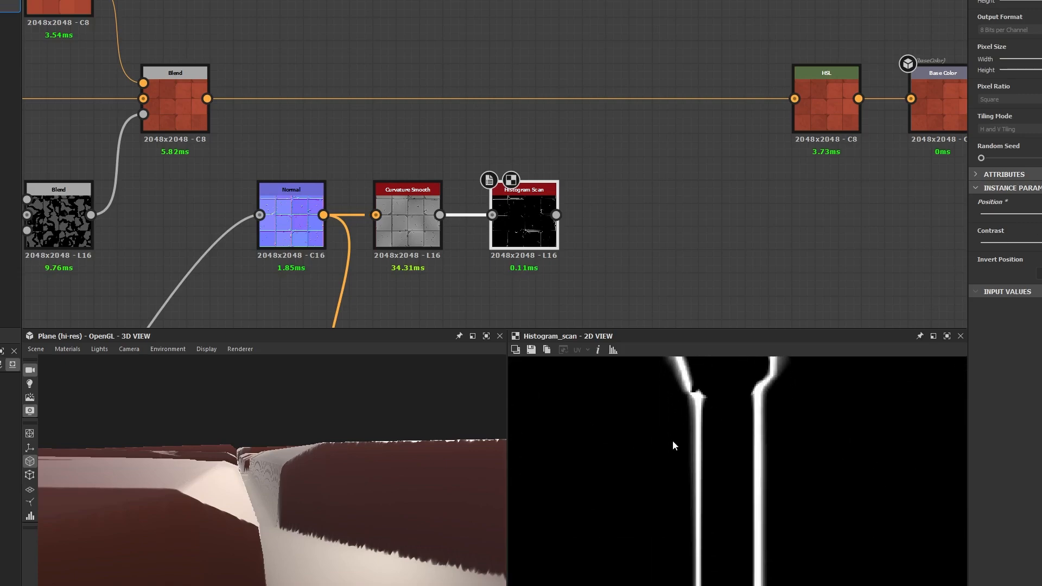
scroll(687, 429, up, 4)
middle_drag(703, 422, 616, 461)
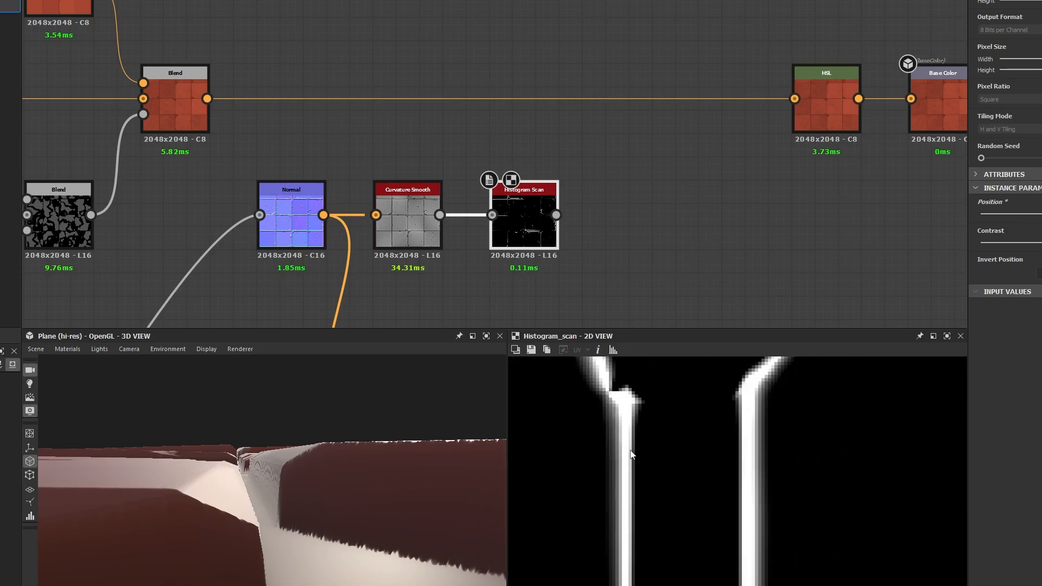
click(394, 234)
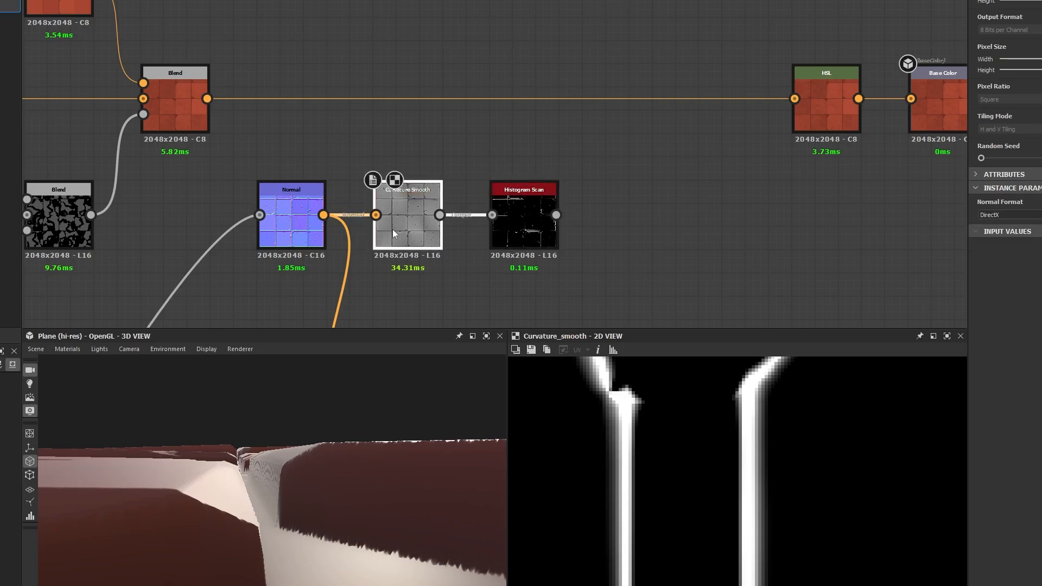
scroll(603, 393, up, 4)
middle_drag(603, 393, 648, 434)
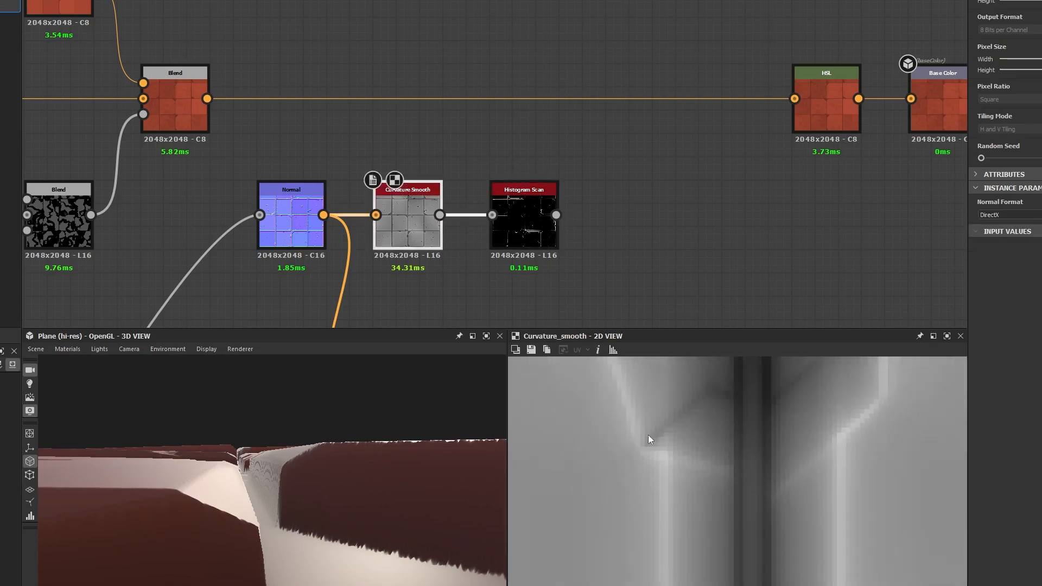
scroll(647, 434, down, 2)
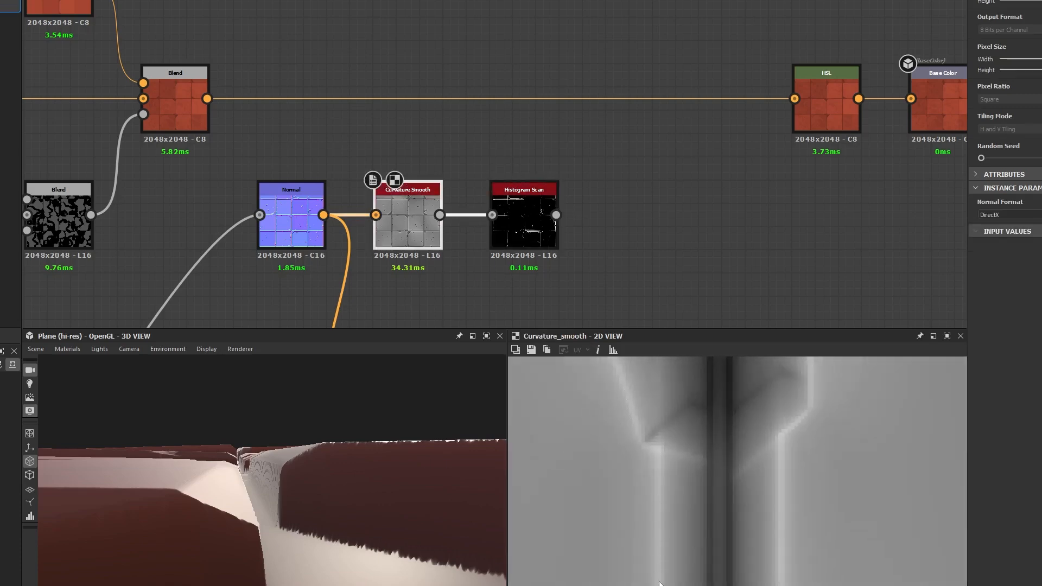
Try raising the Histogram Scan's Contrast to harden the edge lines, and undo the change.
click(518, 225)
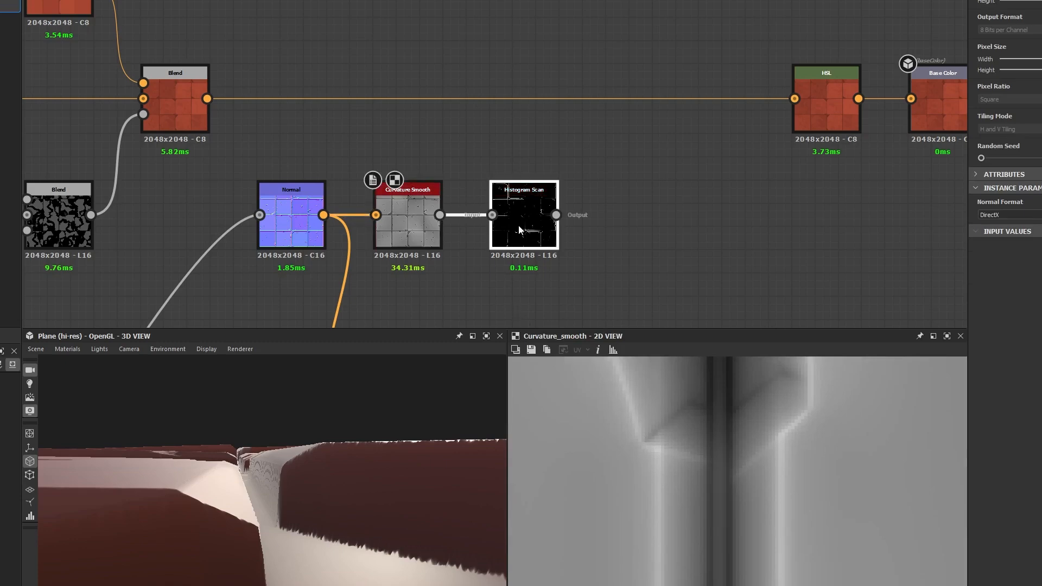
drag(1041, 243, 1041, 264)
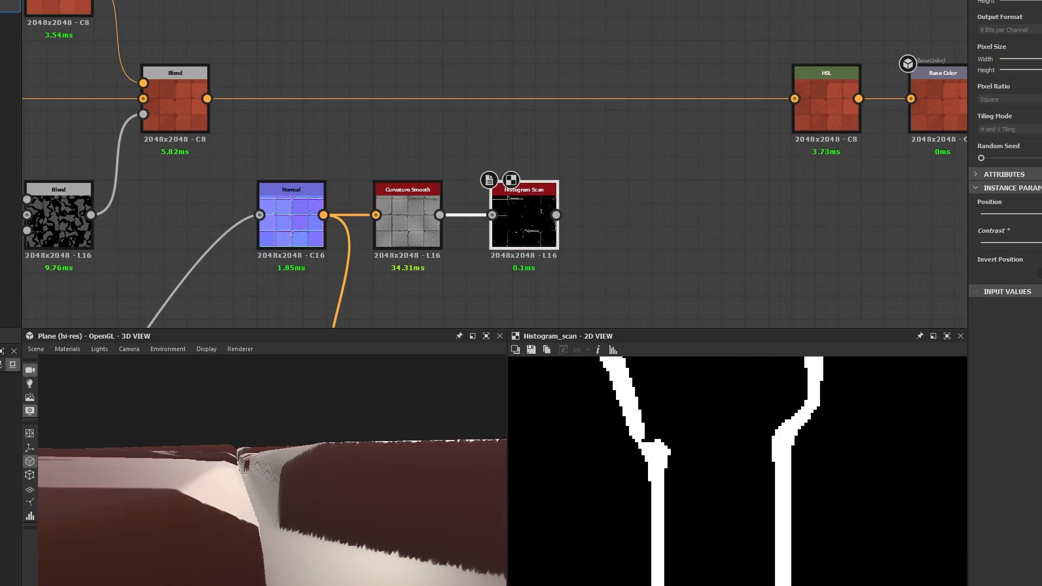
key(ctrl+z)
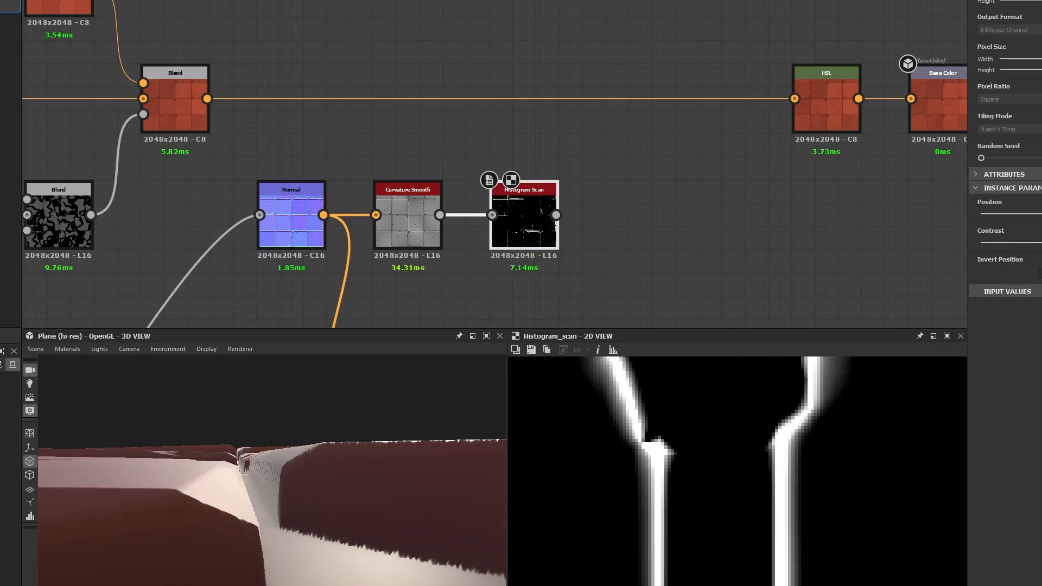
Test different Position values on the Histogram Scan and settle on thin white edge lines over black tile faces.
scroll(630, 466, down, 7)
scroll(670, 424, up, 7)
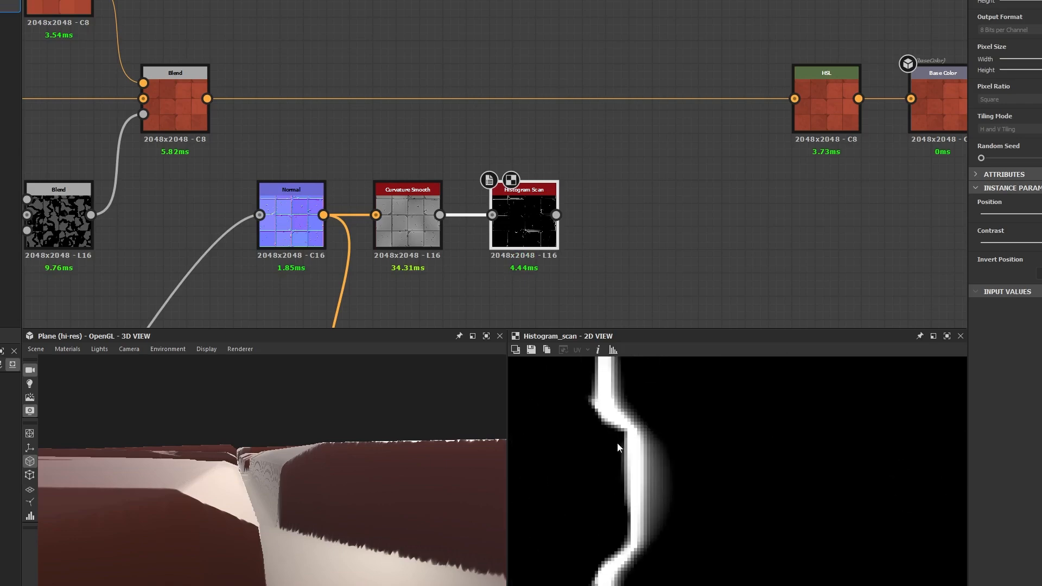
scroll(723, 457, up, 2)
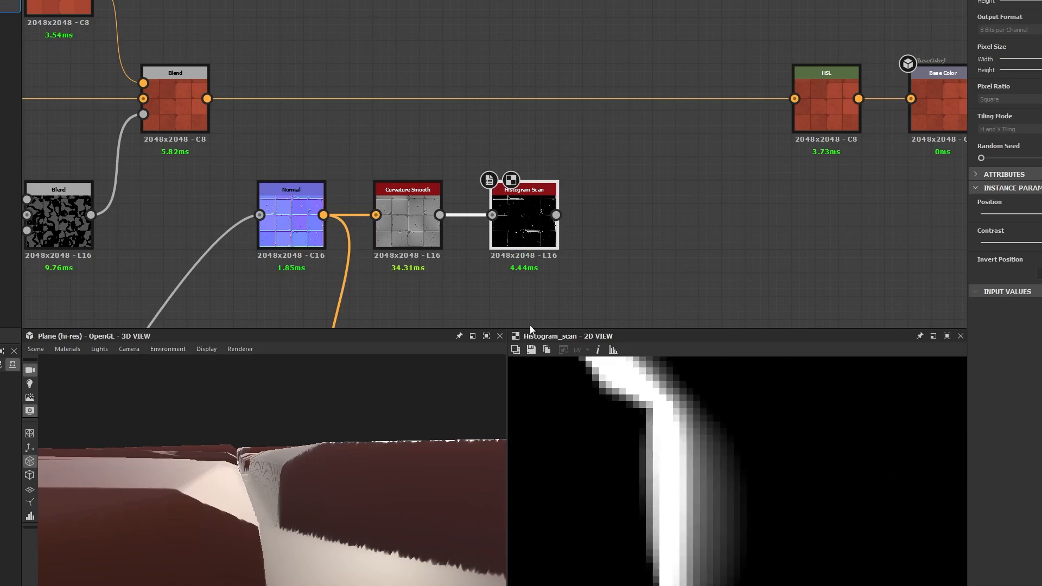
drag(1039, 214, 1041, 216)
scroll(730, 451, down, 5)
scroll(730, 451, down, 5)
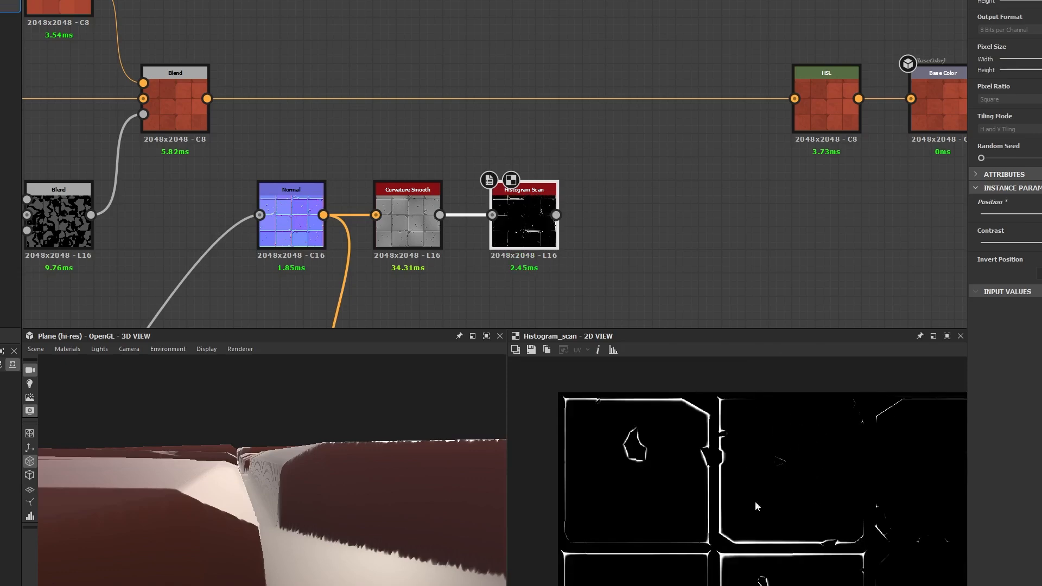
drag(1041, 216, 1041, 216)
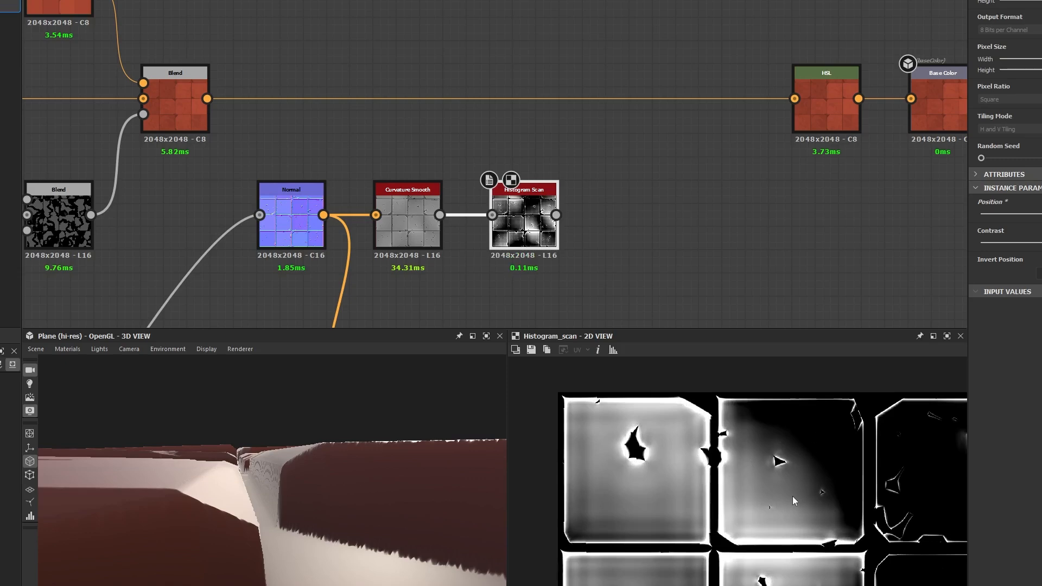
drag(1041, 214, 1041, 215)
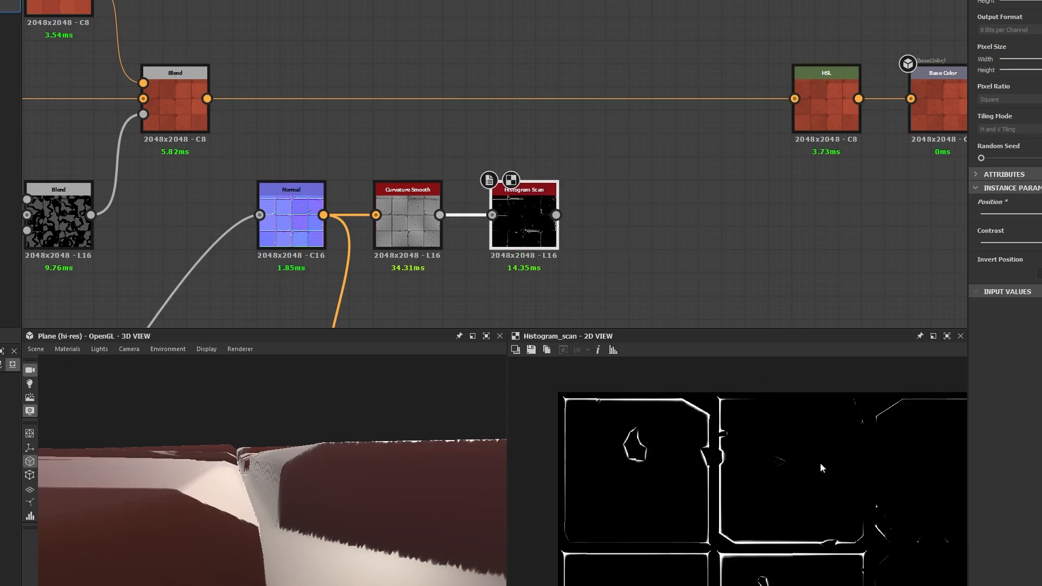
Preview the Normal feeding the curvature and compare it with the Histogram Scan mask.
scroll(420, 252, down, 5)
middle_drag(406, 255, 537, 69)
double_click(511, 55)
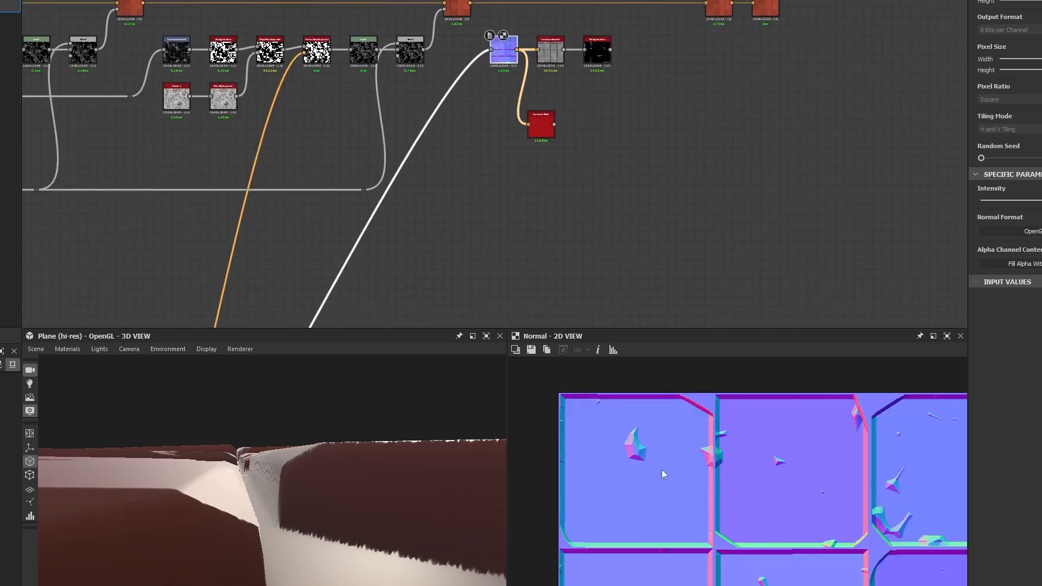
scroll(511, 210, down, 3)
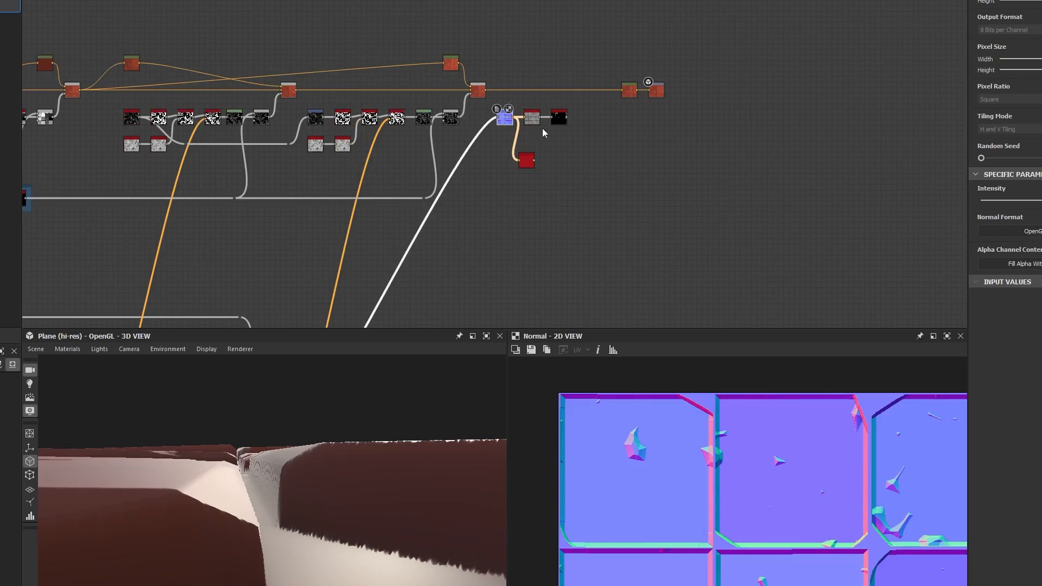
double_click(559, 118)
Follow the Normal's input back to the height chain and inspect the last three Blend nodes.
middle_drag(388, 316, 599, 63)
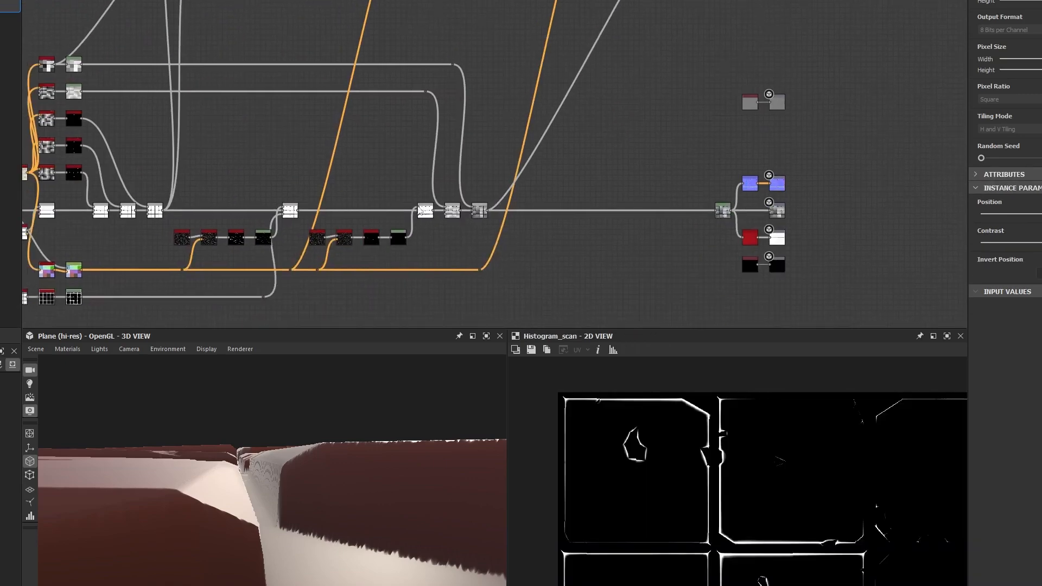
scroll(428, 219, up, 6)
click(448, 190)
double_click(450, 195)
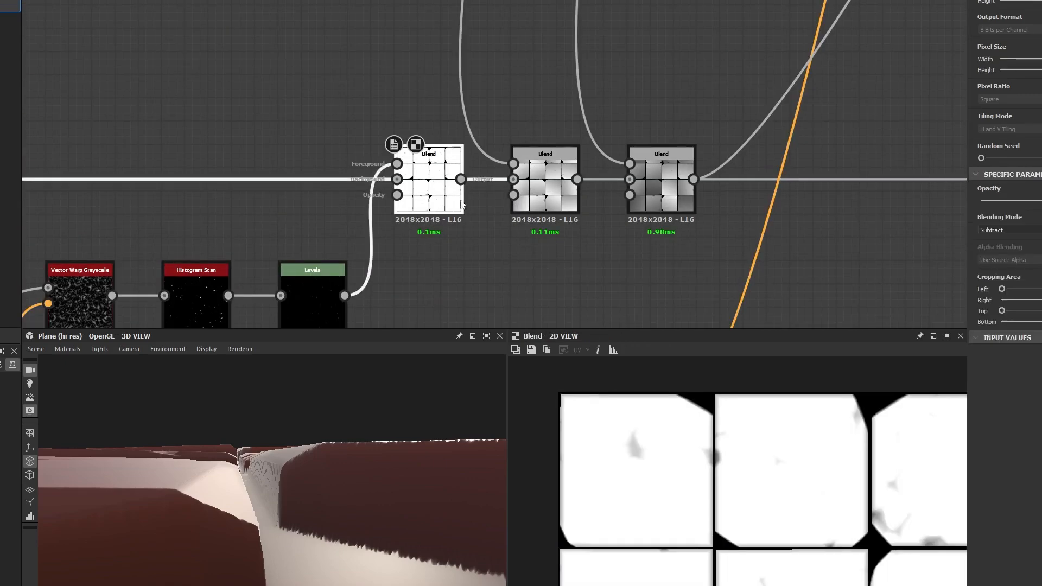
double_click(567, 204)
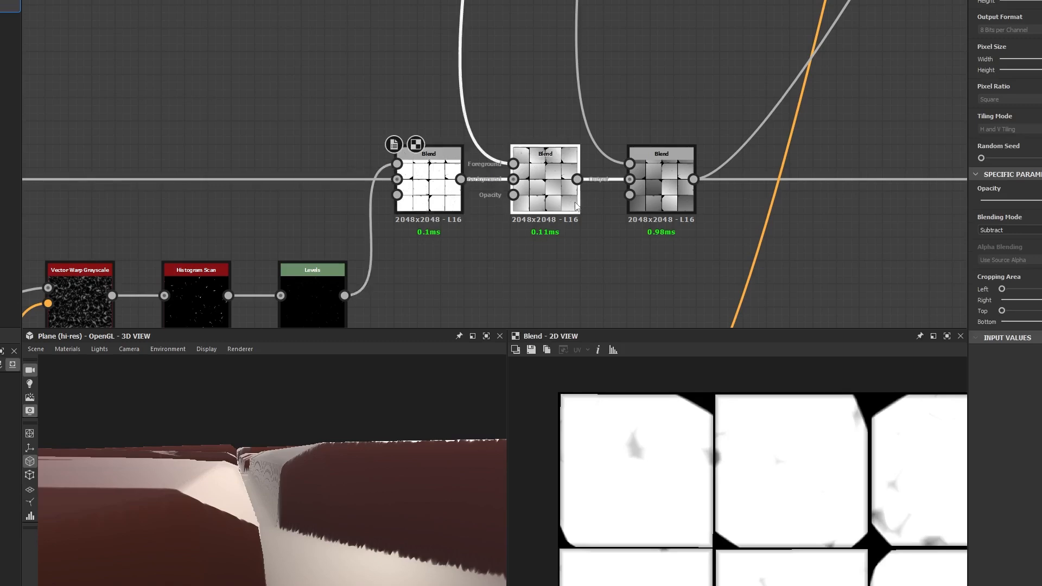
double_click(659, 197)
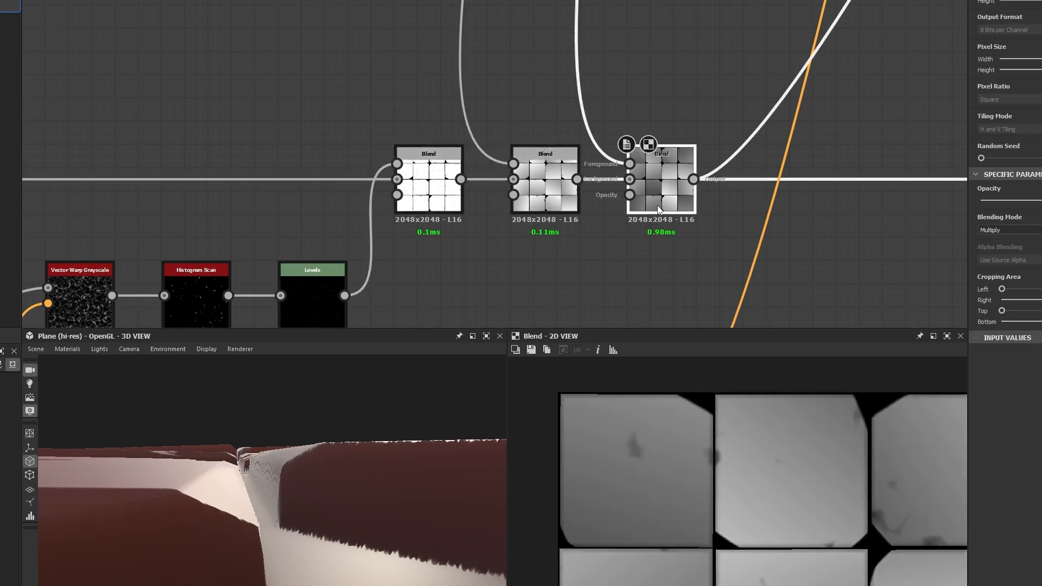
scroll(498, 129, down, 3)
scroll(496, 127, down, 1)
middle_drag(497, 127, 476, 222)
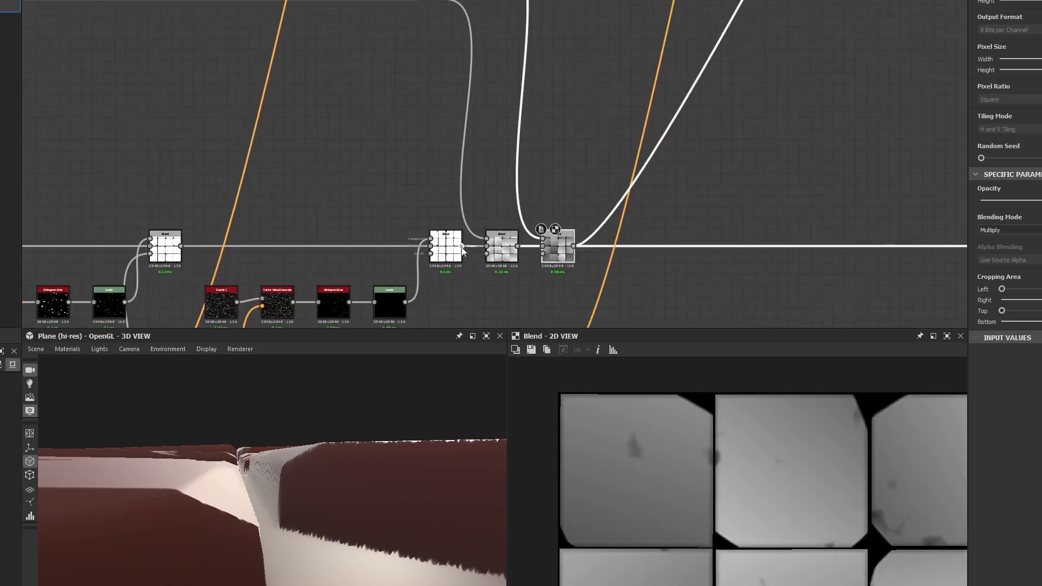
Try feeding the Normal from the first of the last three height Blends, ahead of the tile gradients.
click(460, 246)
scroll(613, 43, down, 1)
middle_drag(637, 65, 499, 245)
middle_drag(671, 29, 512, 239)
middle_drag(634, 44, 561, 175)
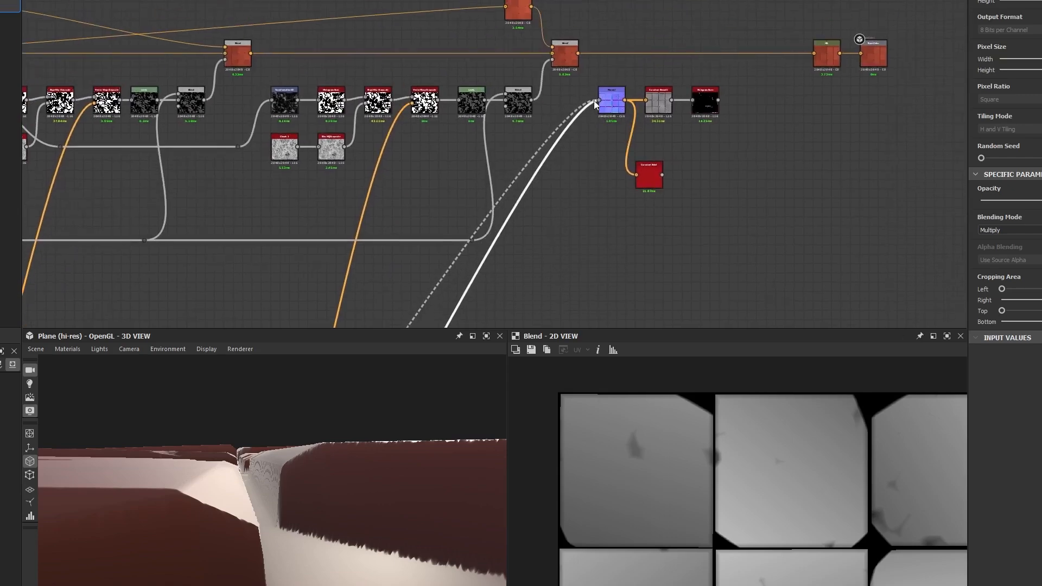
click(599, 100)
Check the Histogram Scan mask across all tiles with the changed height source, and undo the reconnection.
click(709, 110)
double_click(709, 112)
scroll(760, 480, up, 4)
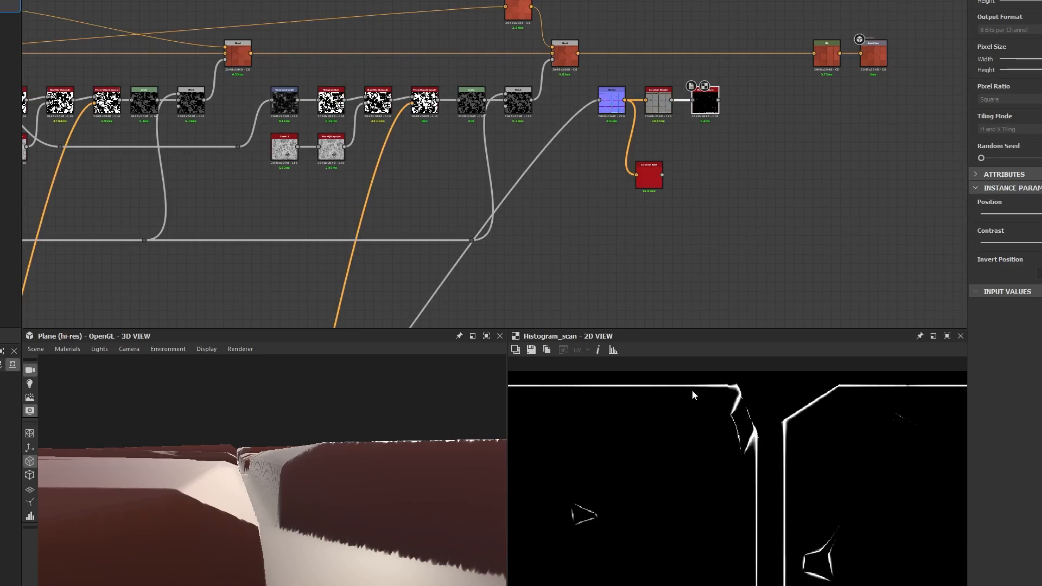
scroll(687, 434, down, 3)
scroll(729, 458, down, 2)
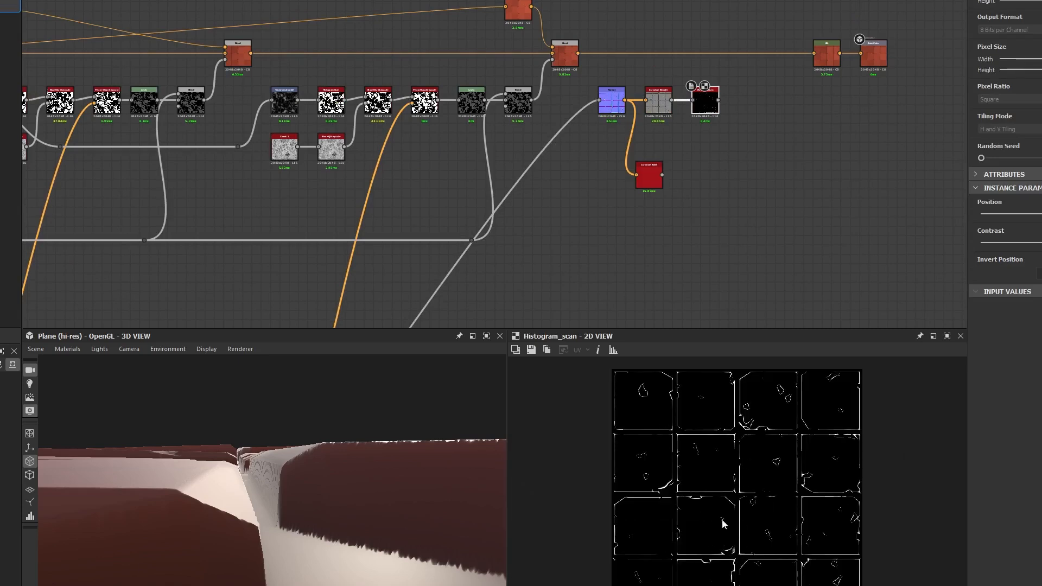
key(ctrl+z)
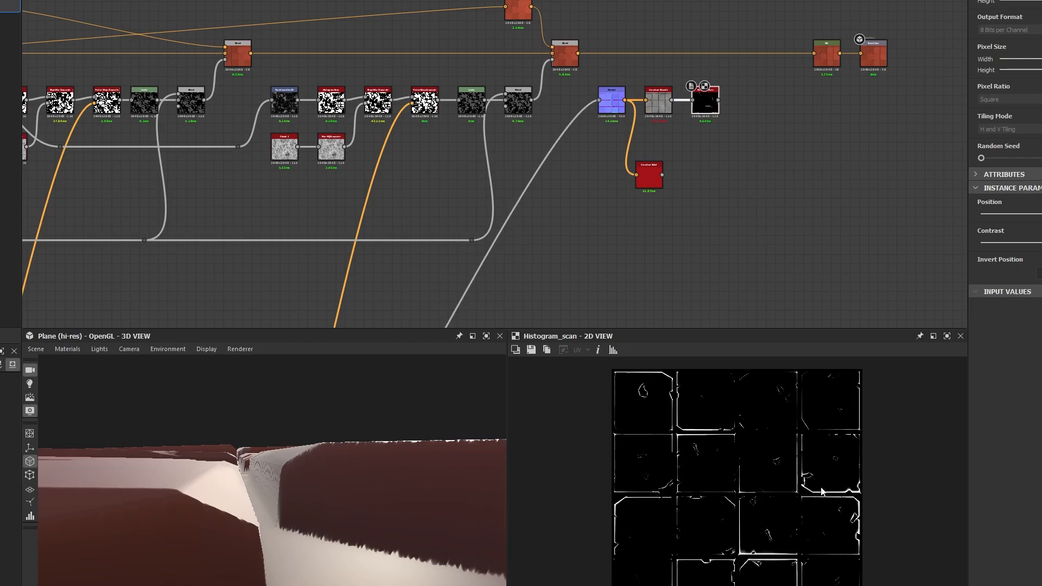
Compare the outputs of the last three height Blends to examine how the tile slopes and brightness are introduced.
middle_drag(402, 291, 506, 108)
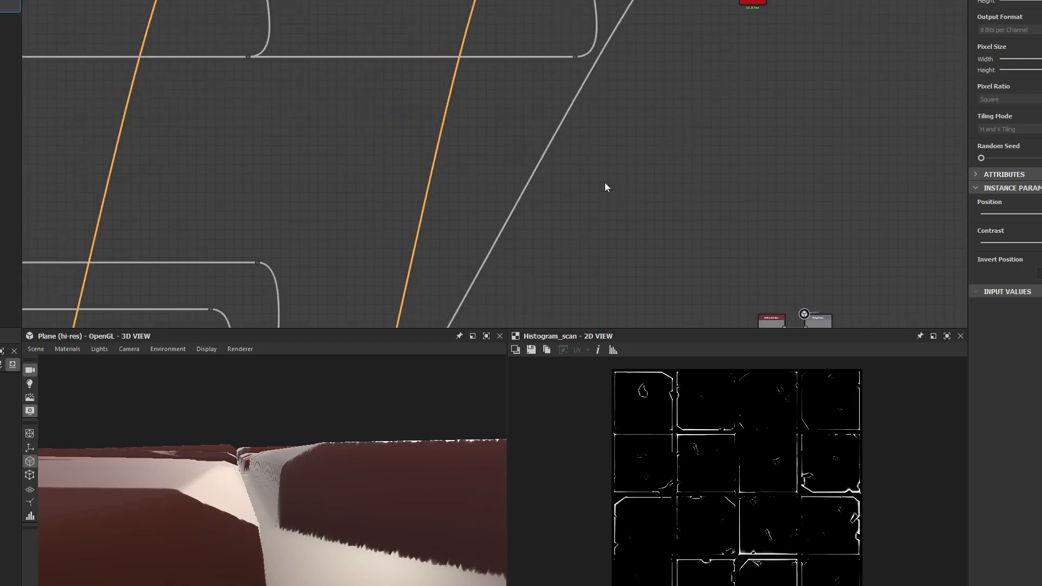
middle_drag(539, 296, 621, 49)
middle_drag(314, 318, 370, 249)
scroll(369, 247, up, 3)
double_click(353, 157)
double_click(417, 156)
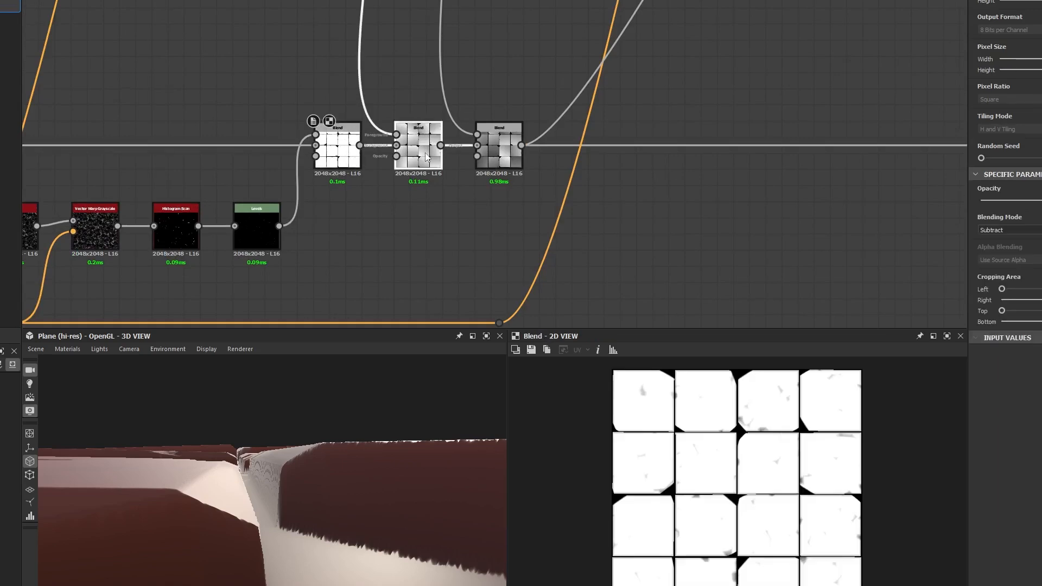
double_click(496, 155)
double_click(420, 155)
double_click(347, 157)
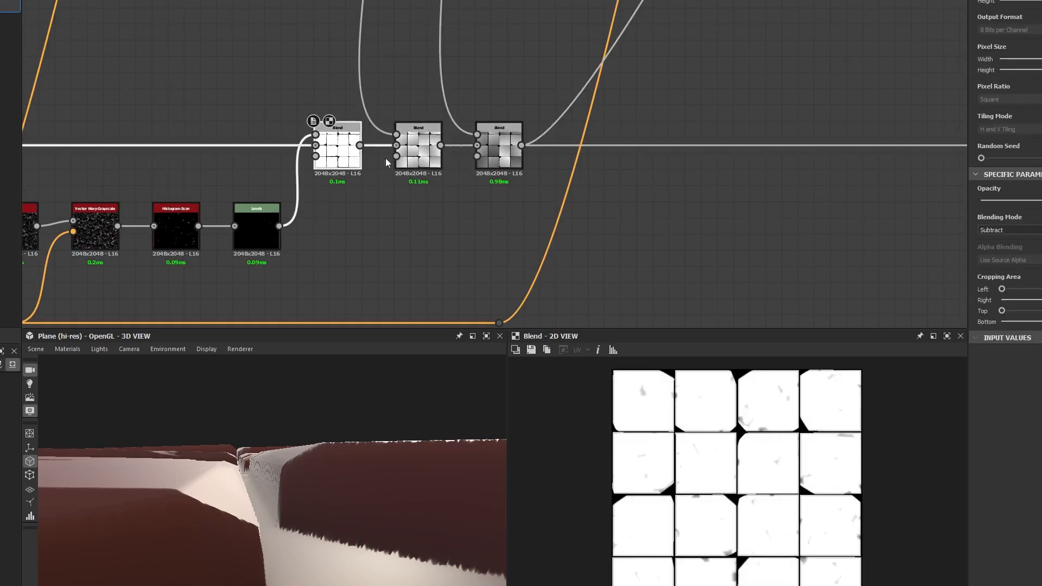
double_click(497, 156)
double_click(347, 158)
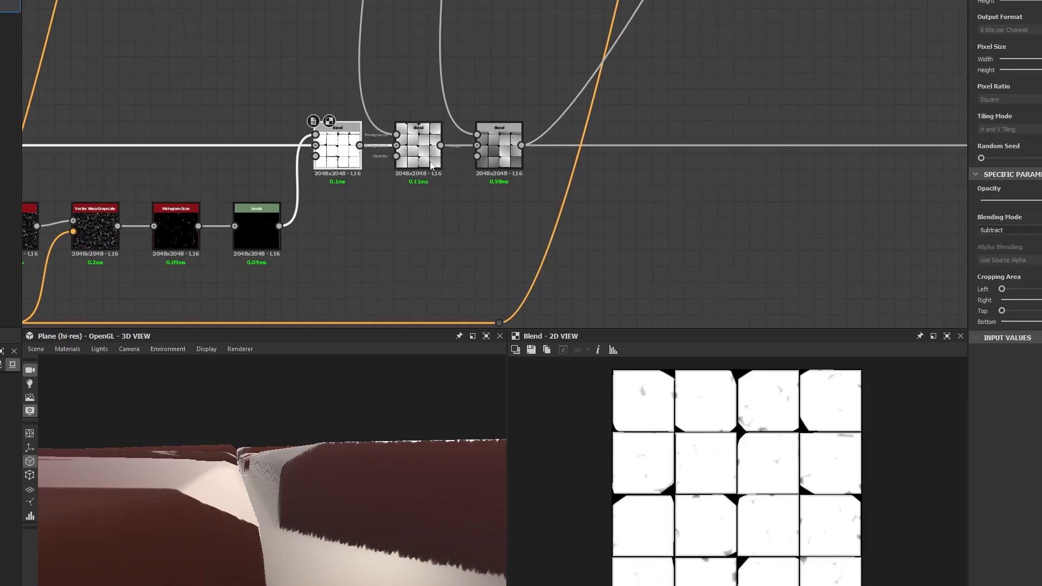
double_click(417, 156)
double_click(488, 155)
Return to the edge mask branch and examine the Histogram Scan output across the tiles.
scroll(621, 181, down, 3)
middle_drag(628, 129, 500, 310)
mouse_move(577, 162)
middle_down()
mouse_move(507, 288)
mouse_move(480, 374)
middle_up()
middle_drag(665, 60, 523, 213)
scroll(560, 173, up, 2)
middle_drag(692, 128, 616, 175)
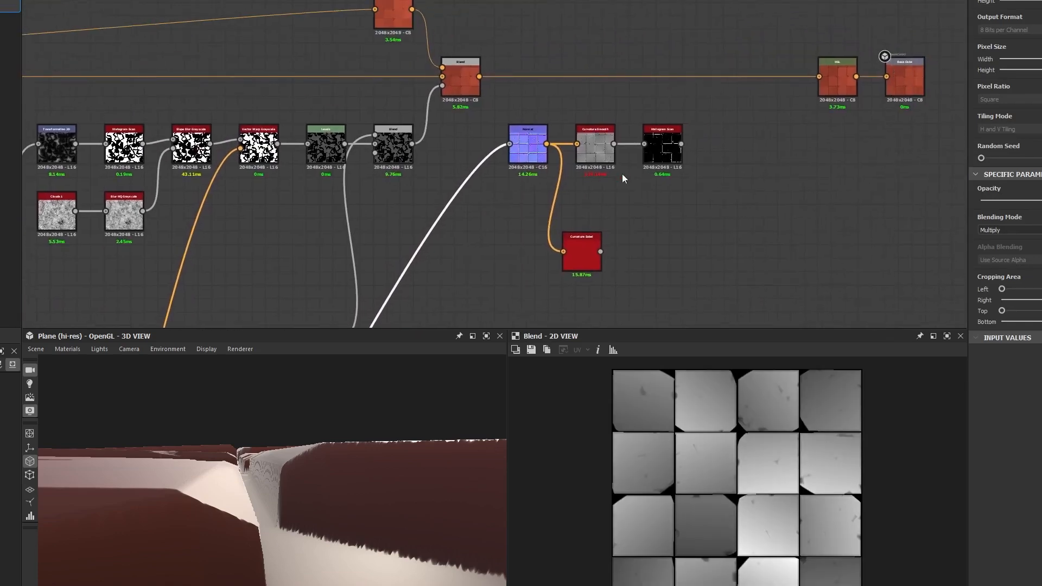
double_click(524, 154)
click(666, 159)
double_click(667, 161)
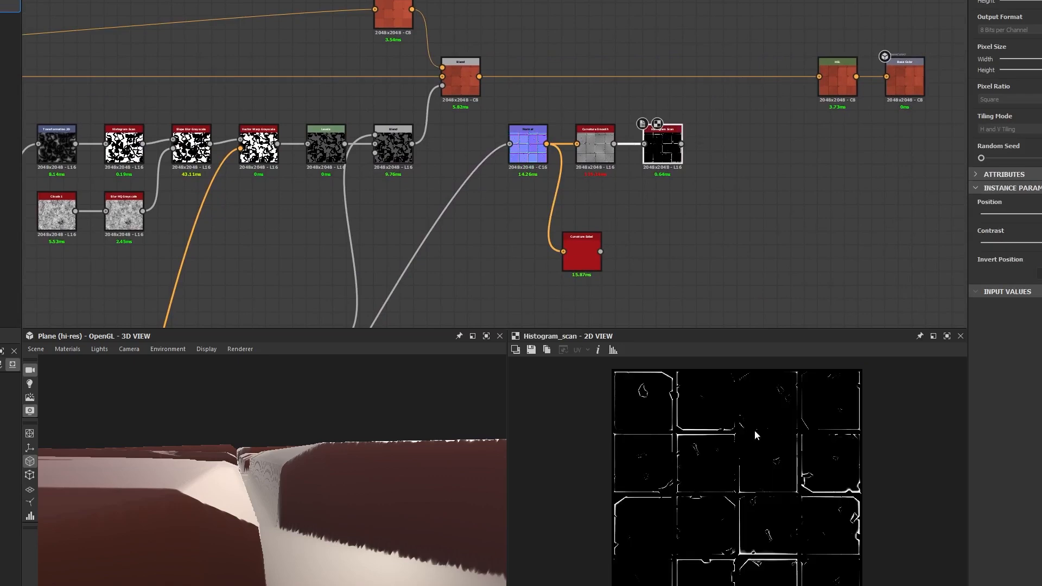
scroll(627, 522, up, 2)
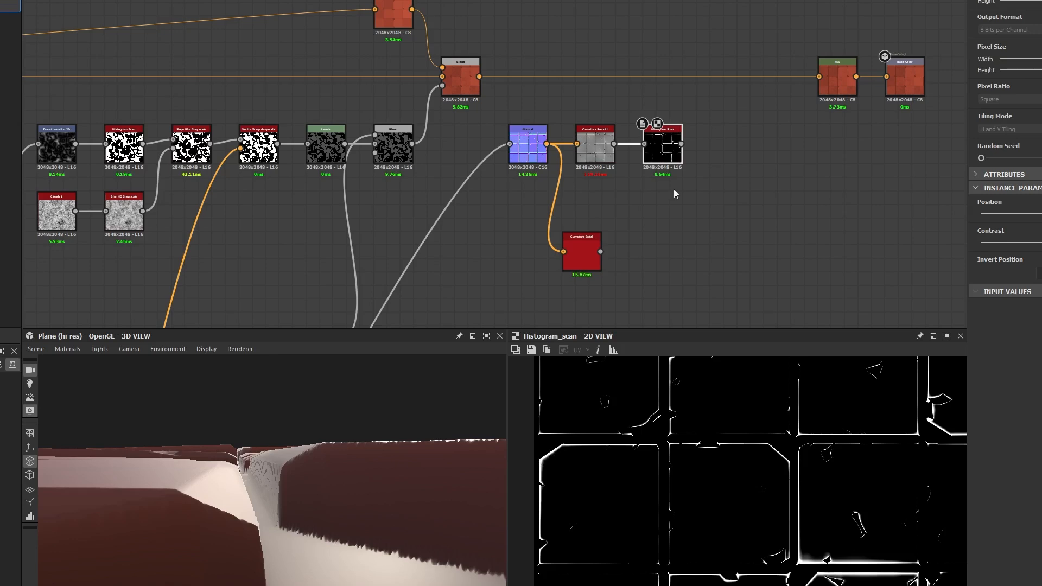
Insert a Blend between the last colour Blend and the HSL, with the Histogram Scan as its opacity mask.
middle_drag(674, 193, 633, 244)
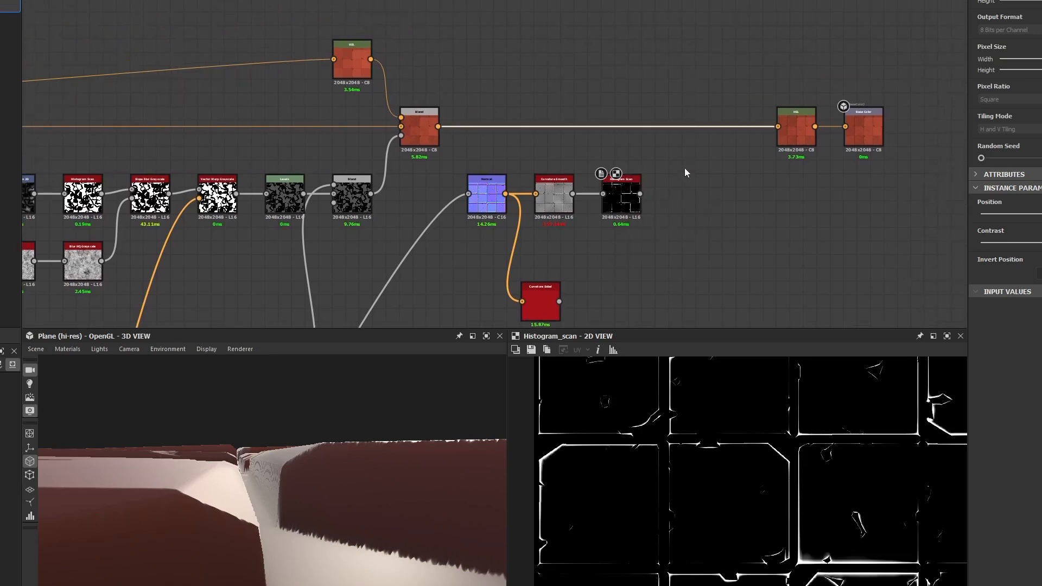
key(space)
text(blend)
key(Return)
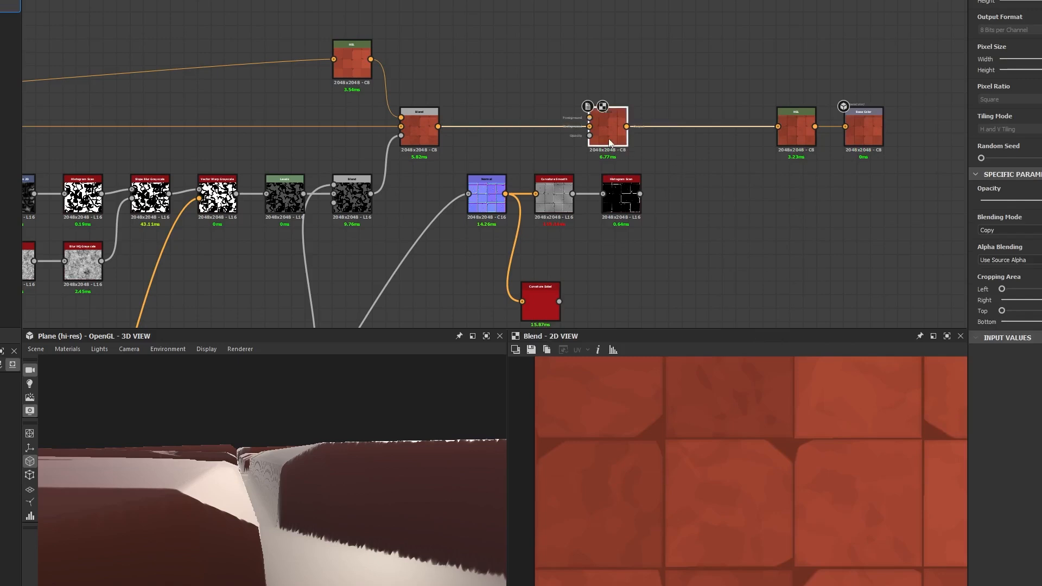
scroll(707, 198, up, 2)
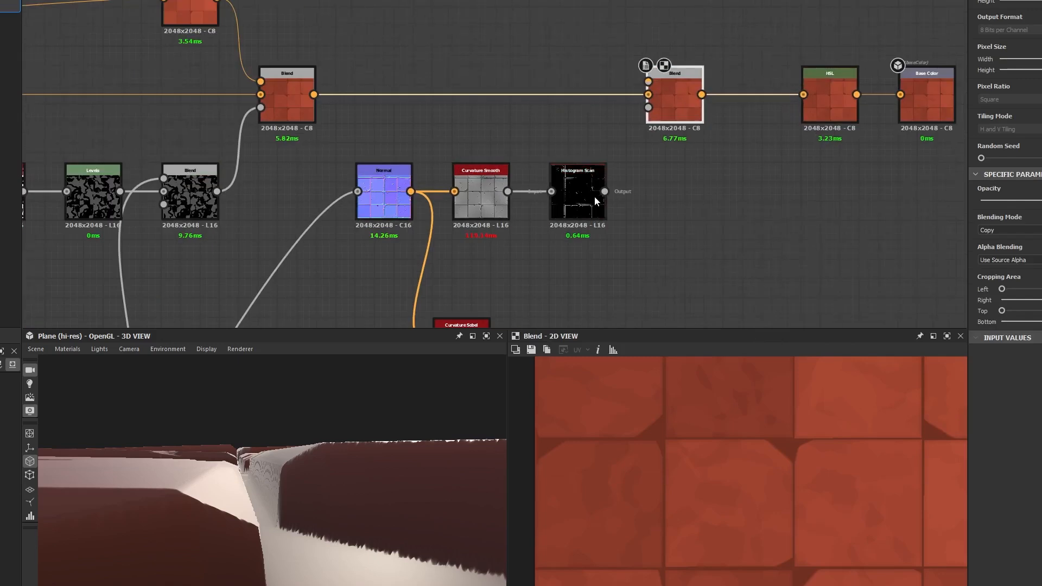
drag(604, 191, 650, 110)
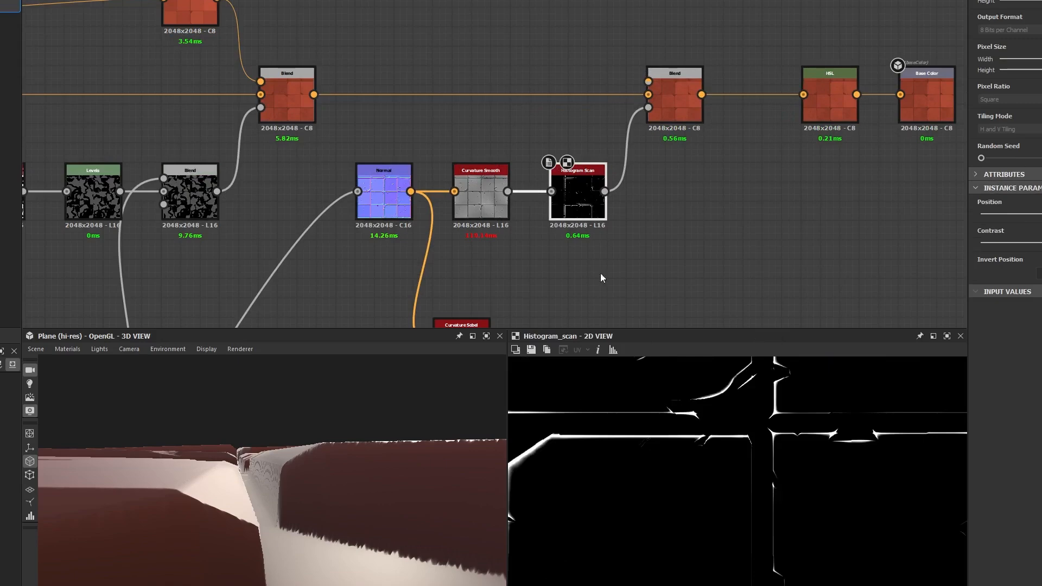
Branch a new HSL node off the output of the colour Blend that precedes the edge Blend, and place it above the main colour line.
middle_drag(329, 50, 336, 103)
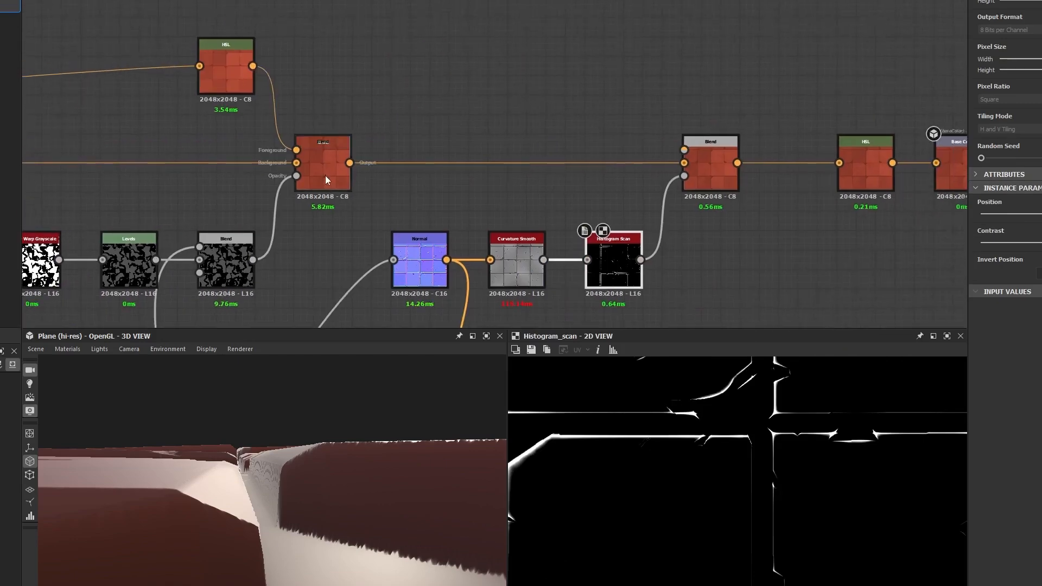
double_click(326, 179)
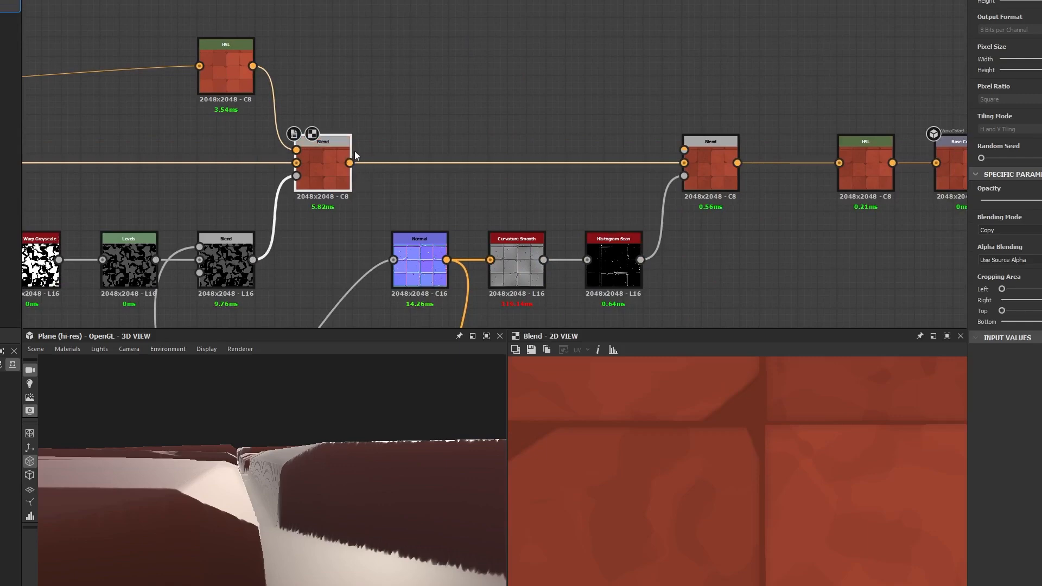
drag(349, 162, 494, 55)
text(hsl)
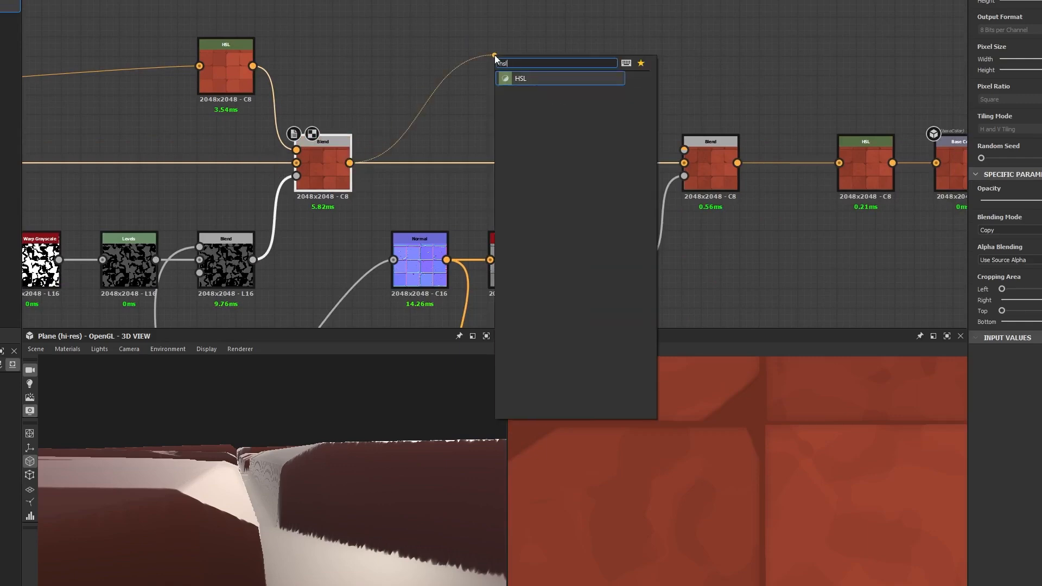
key(Return)
drag(563, 63, 631, 75)
Connect the new HSL's output to the foreground of the edge Blend masked by the Histogram Scan.
click(324, 176)
scroll(324, 177, up, 4)
scroll(770, 432, up, 2)
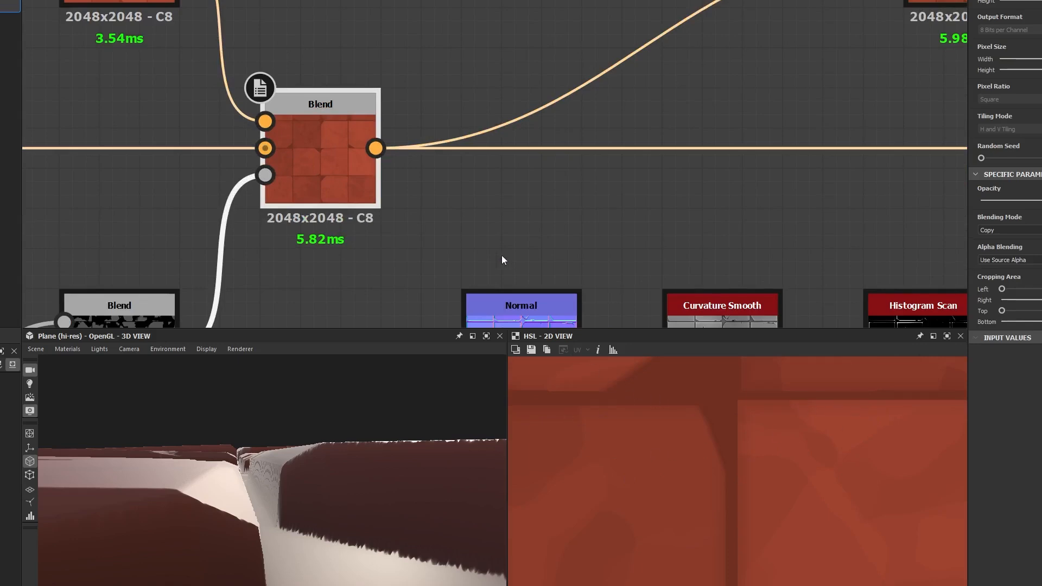
scroll(263, 103, down, 5)
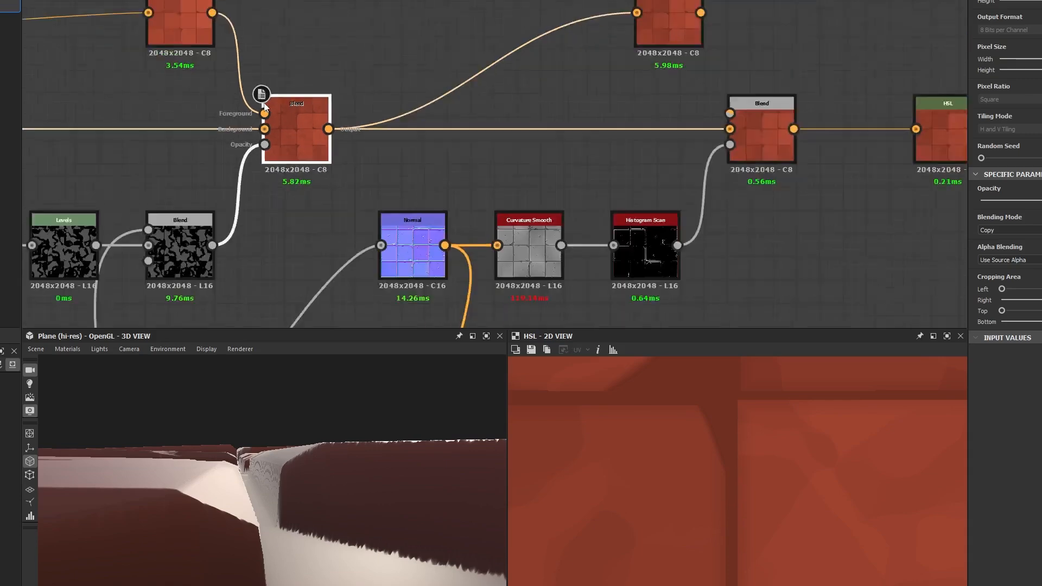
click(493, 57)
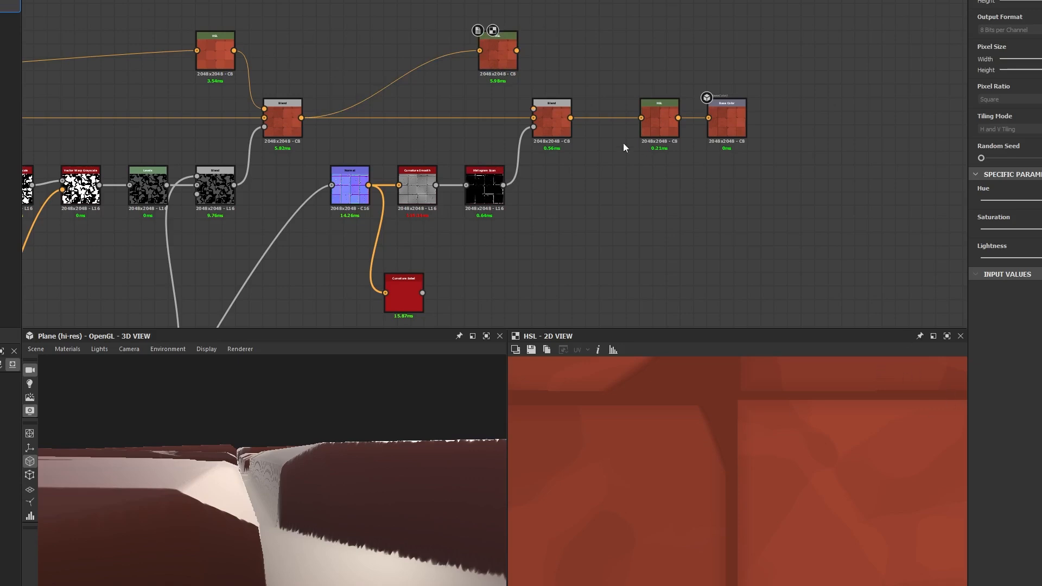
scroll(546, 86, up, 3)
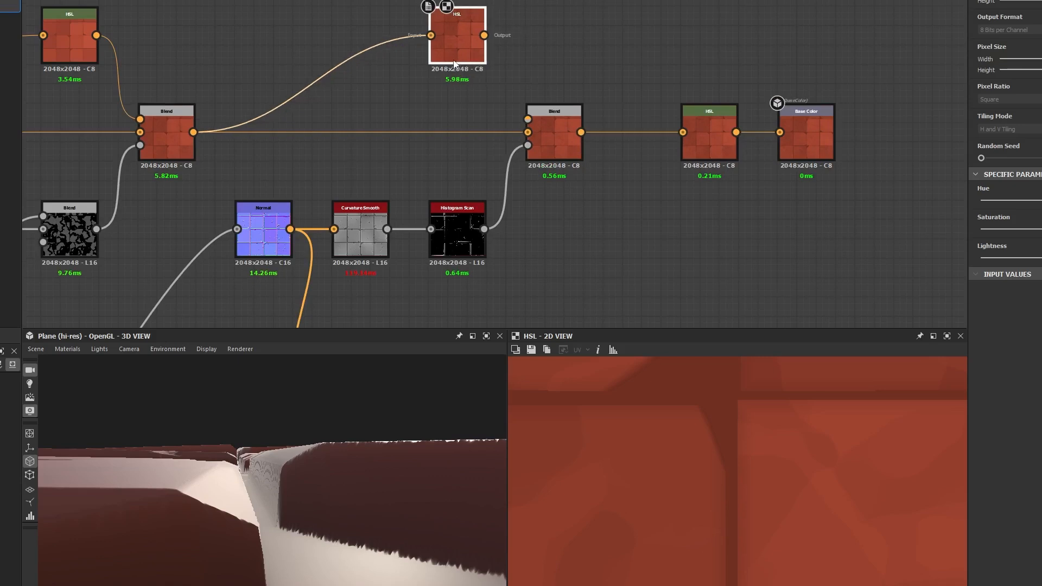
drag(483, 35, 529, 118)
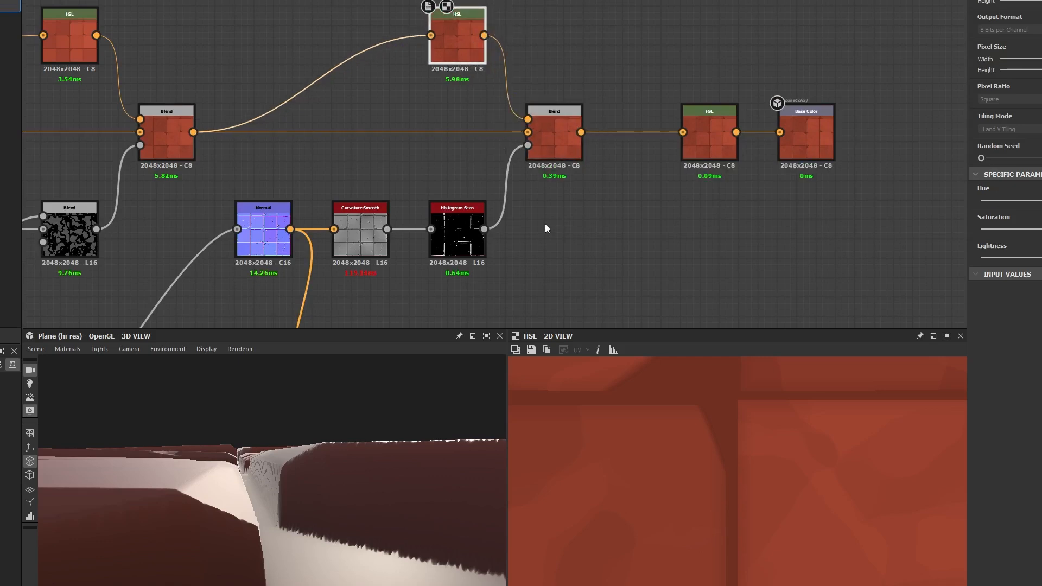
Preview the edge Blend and raise the new HSL's Lightness so the tile edges are brighter than the tile faces.
click(191, 137)
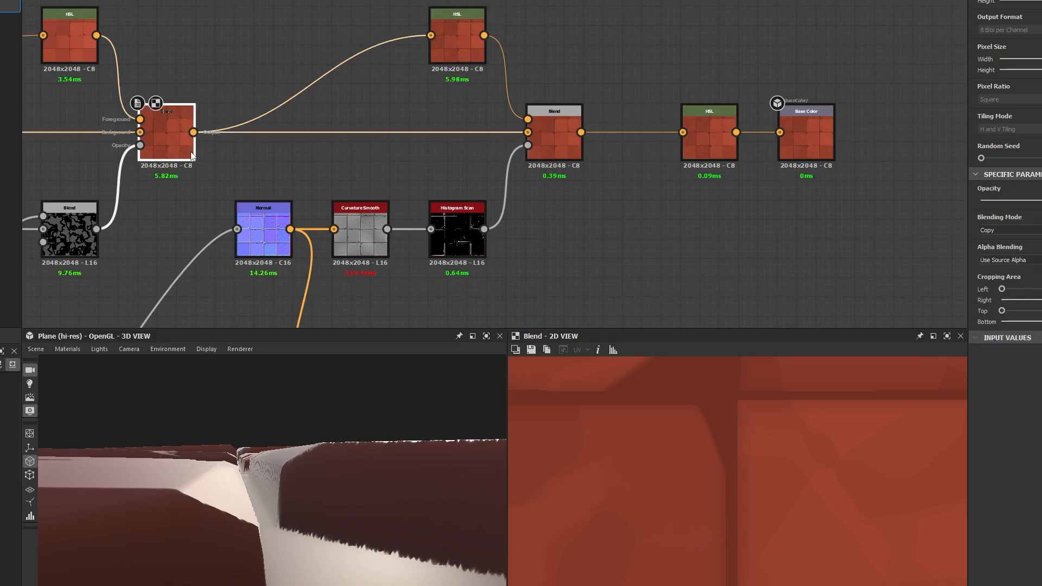
click(565, 142)
click(468, 54)
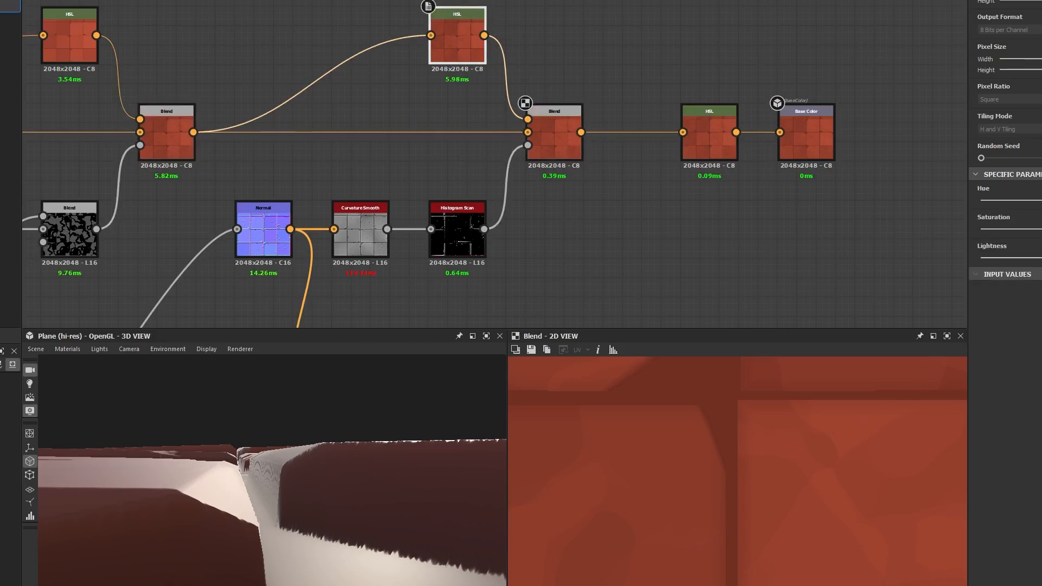
drag(1037, 257, 1041, 258)
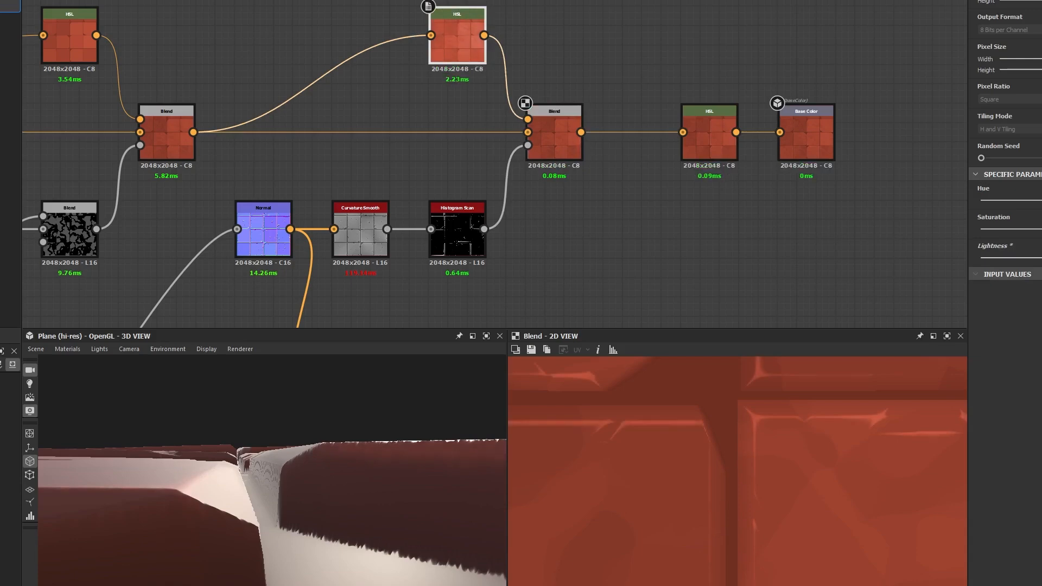
scroll(741, 421, up, 2)
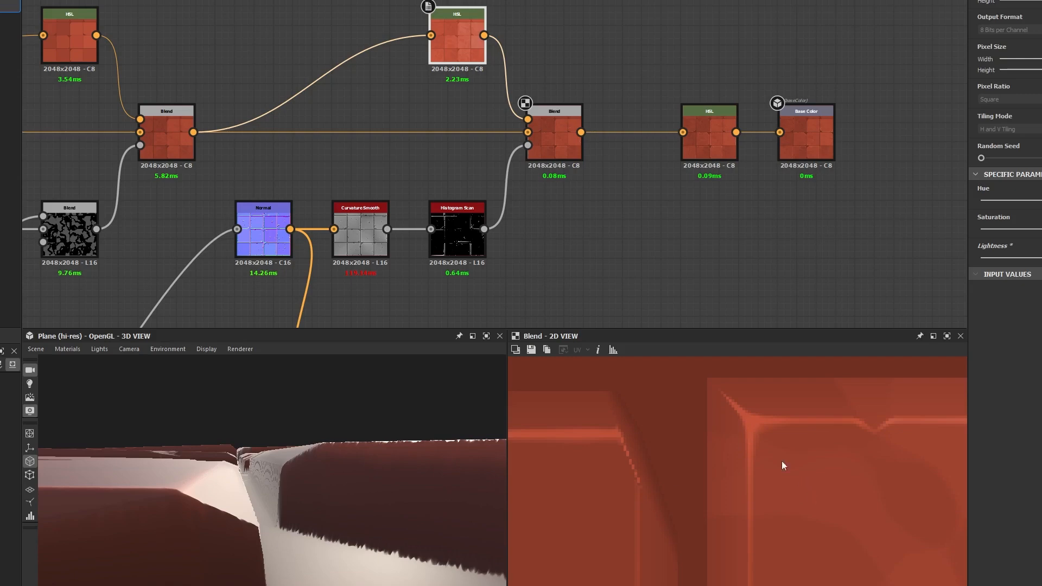
click(549, 151)
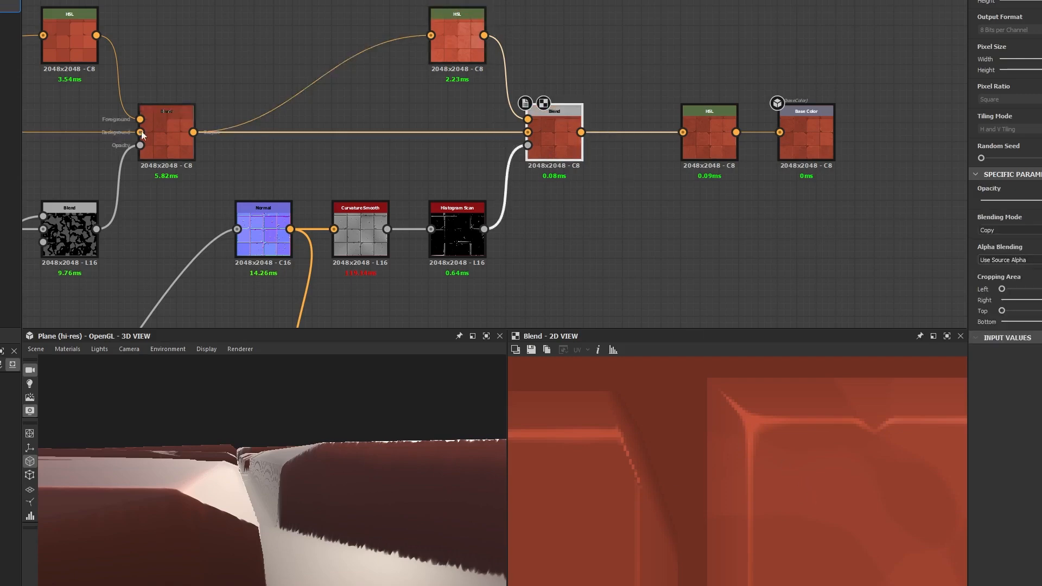
click(457, 41)
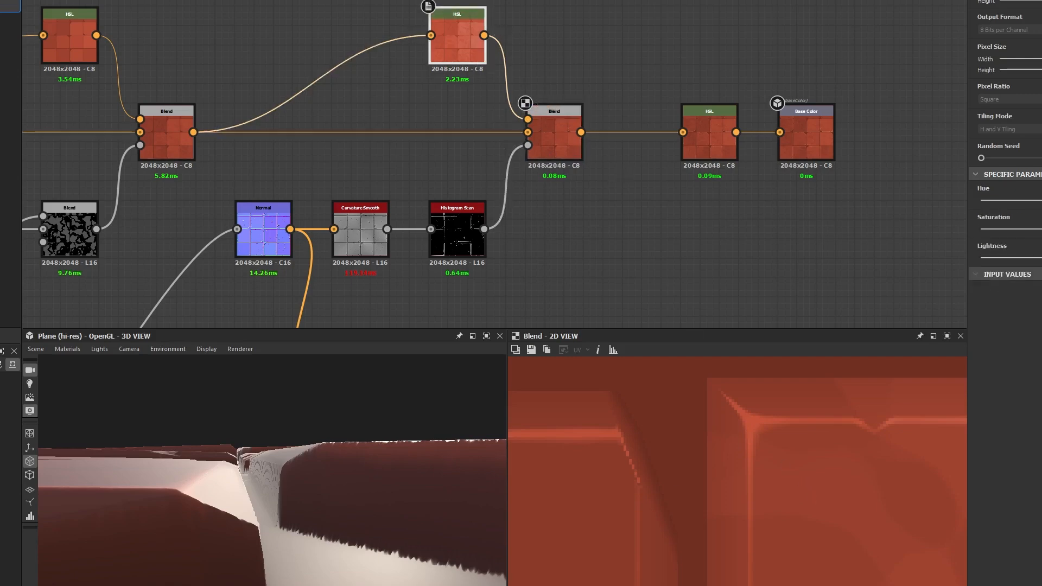
drag(1037, 257, 1041, 258)
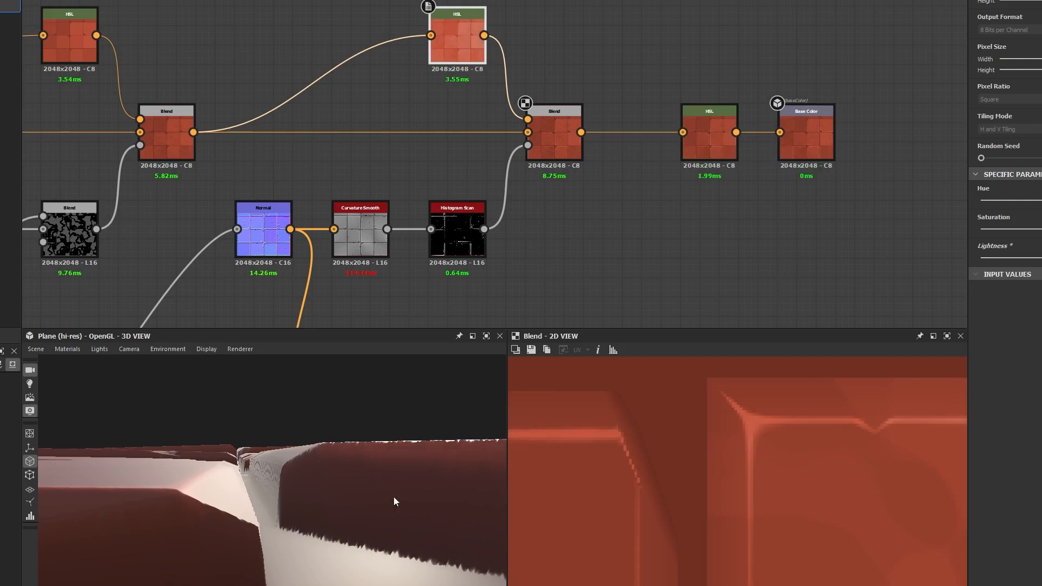
Fine-tune the Histogram Scan's Position and Contrast for slightly thicker, hard-edged highlights, checking them on the 3D plane.
scroll(393, 496, down, 5)
drag(393, 497, 448, 424)
scroll(246, 445, up, 8)
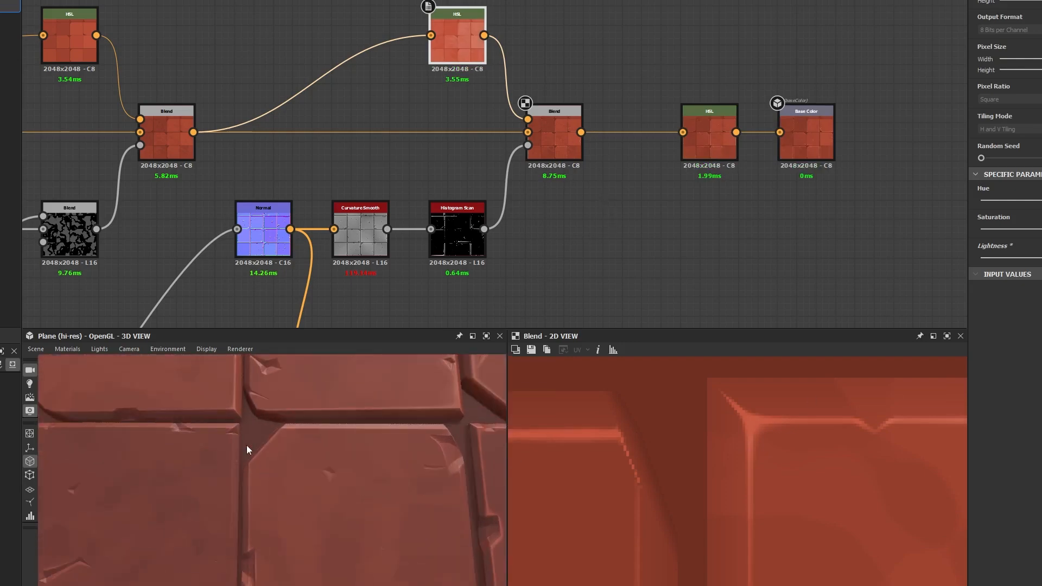
drag(247, 433, 332, 468)
scroll(341, 446, down, 10)
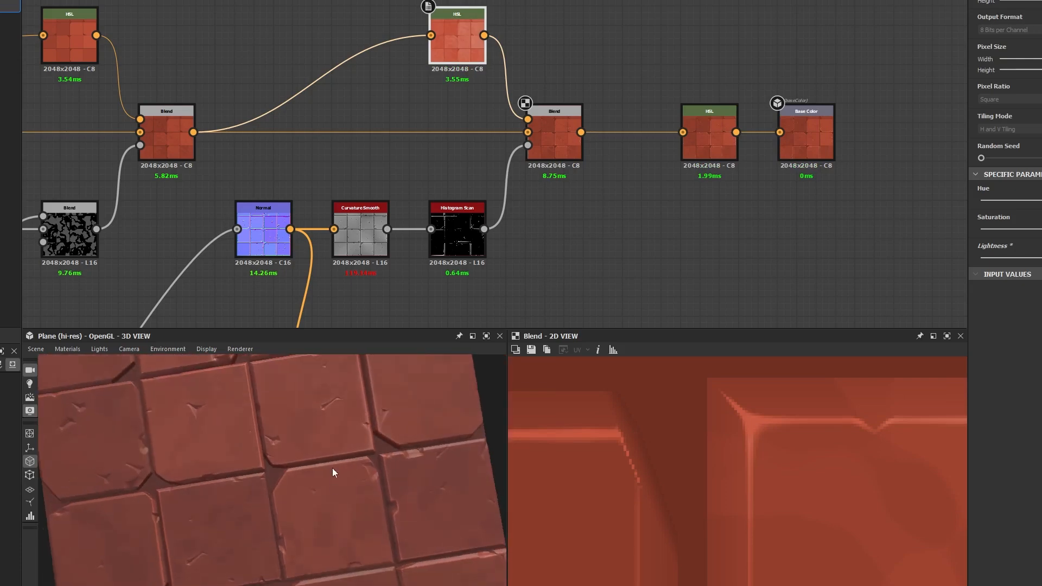
click(456, 230)
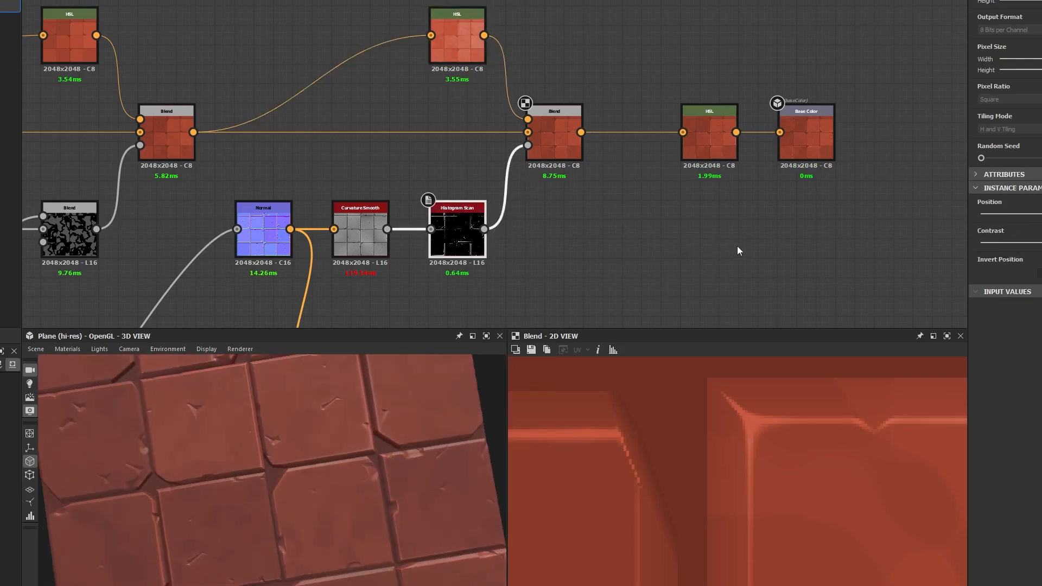
drag(1036, 214, 1040, 214)
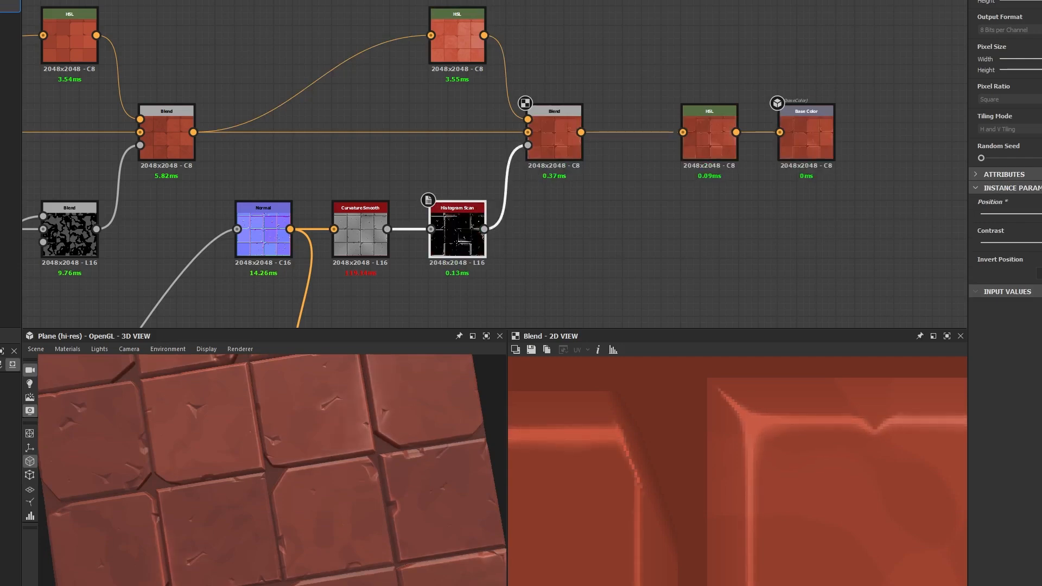
double_click(458, 228)
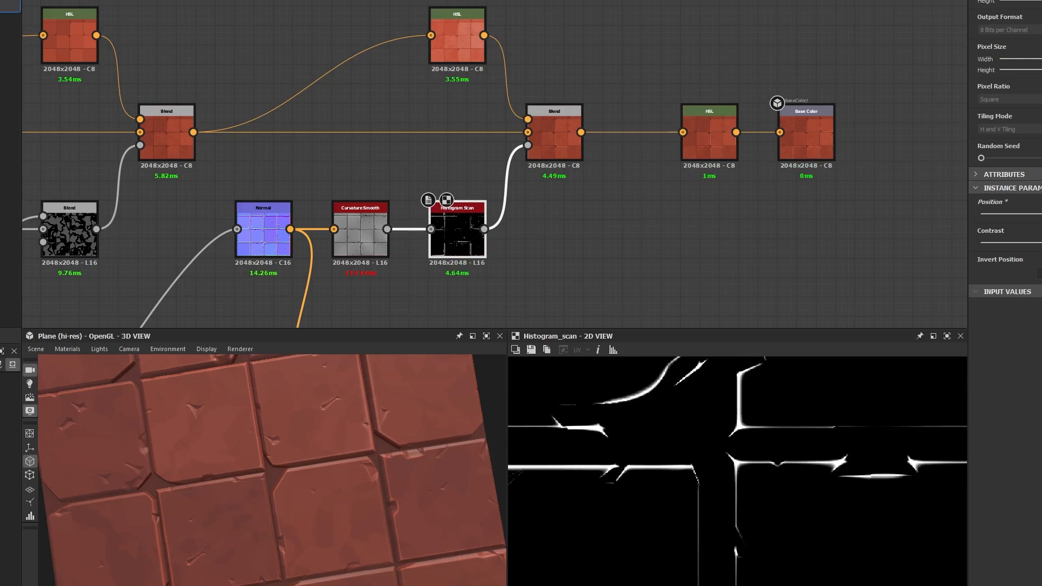
mouse_move(1040, 214)
mouse_down()
mouse_move(1041, 242)
mouse_move(1040, 214)
mouse_up()
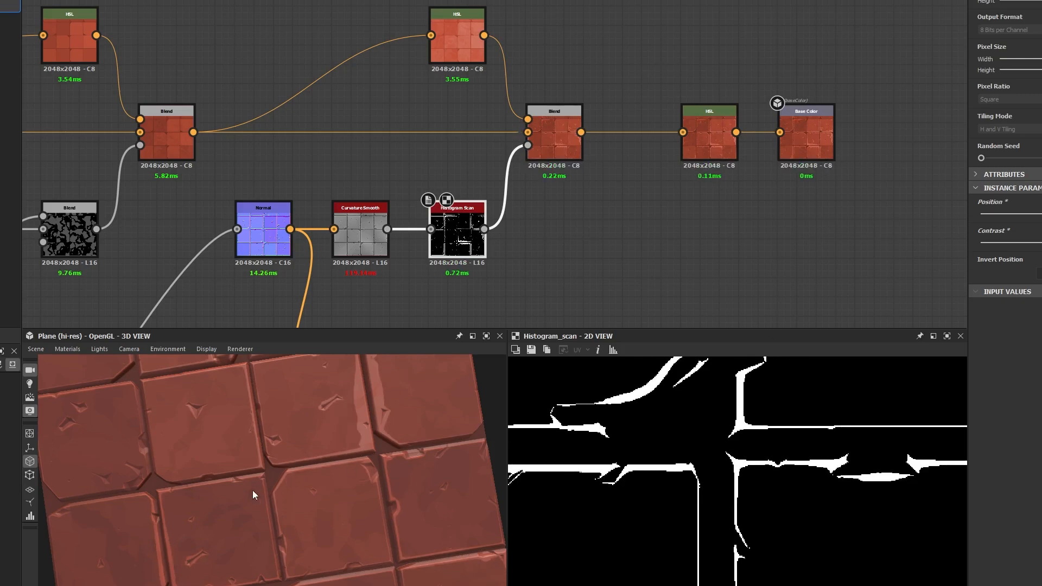
drag(253, 494, 259, 480)
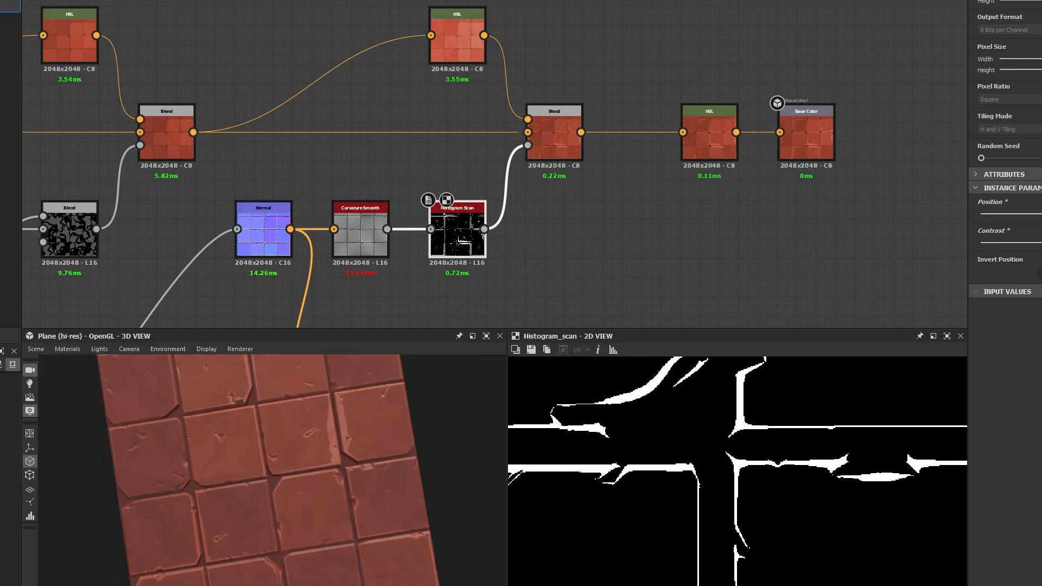
drag(1040, 214, 1039, 213)
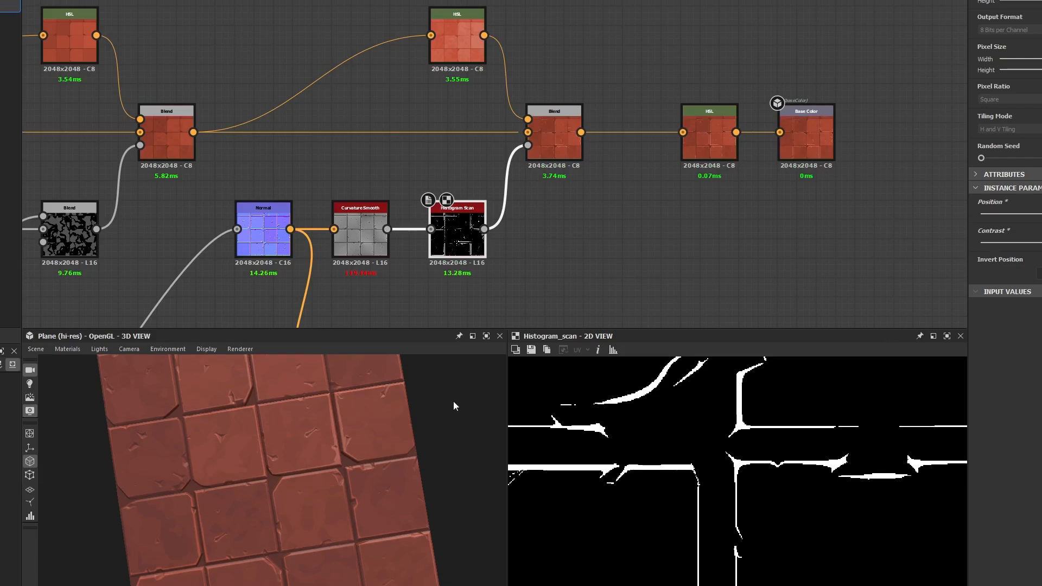
Inspect the edge highlights up close on the 3D plane and try a different Intensity on the Normal feeding the curvature.
scroll(360, 445, up, 10)
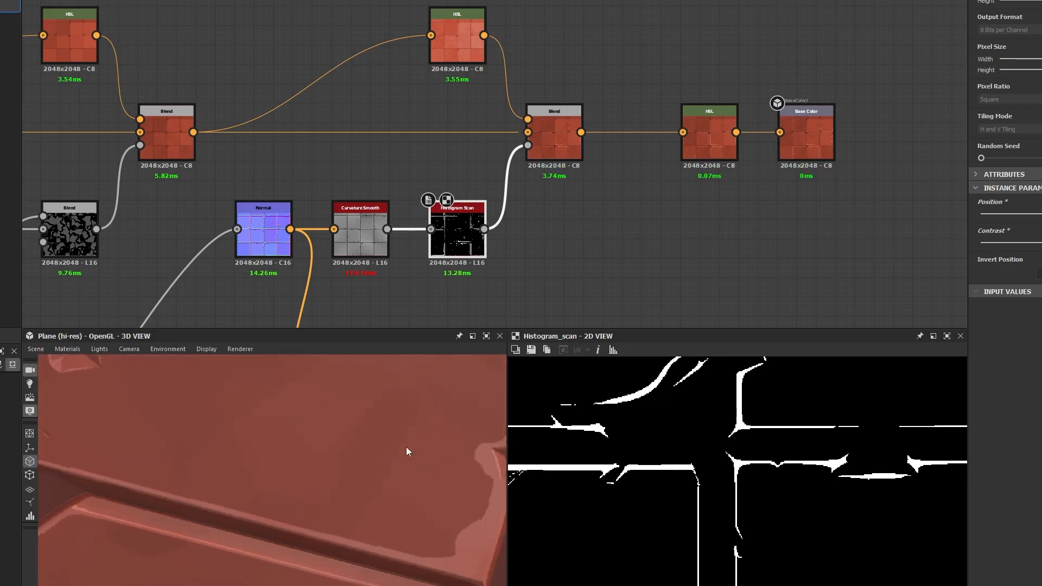
drag(407, 450, 265, 453)
scroll(312, 461, down, 5)
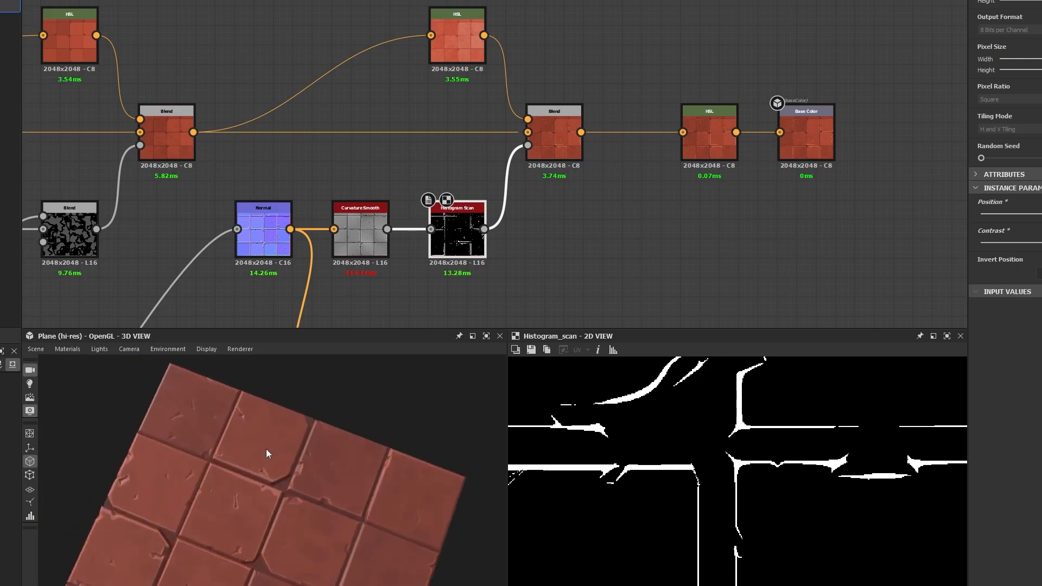
scroll(307, 480, up, 3)
double_click(263, 231)
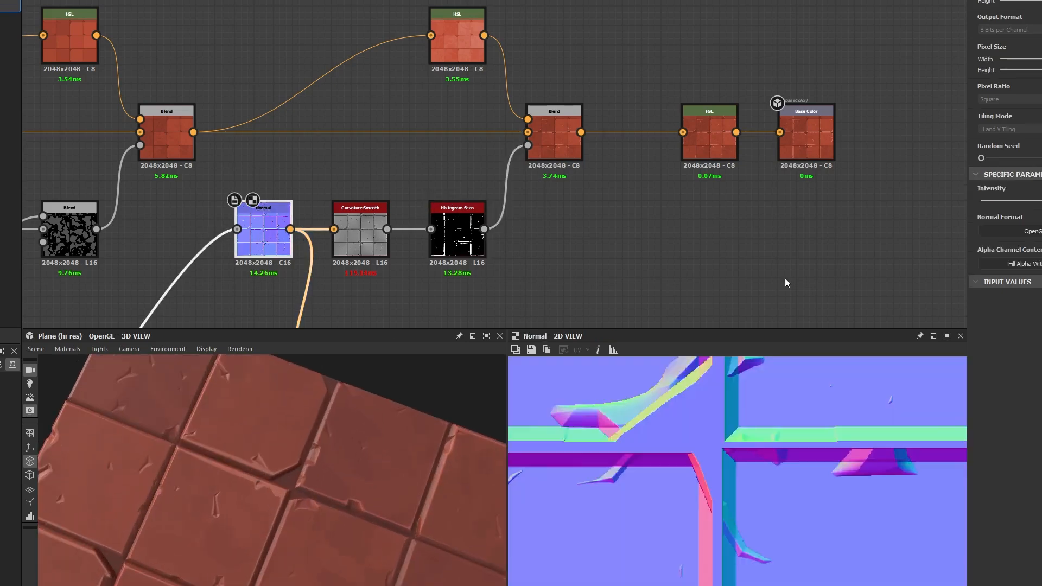
click(1040, 200)
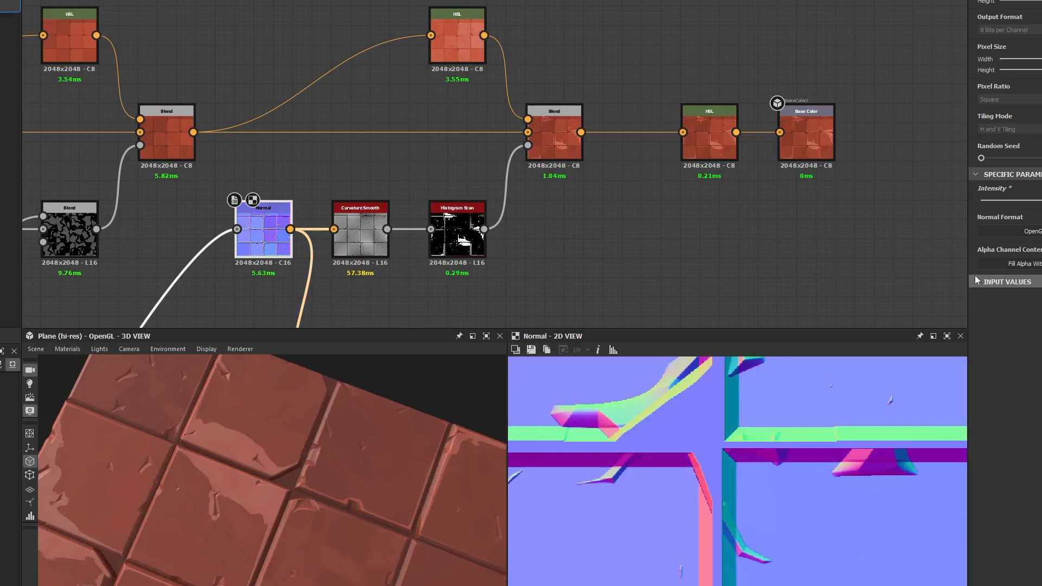
Compare the Curvature Smooth and Curvature Sobel outputs, and feed Curvature Sobel into the Histogram Scan instead.
double_click(380, 244)
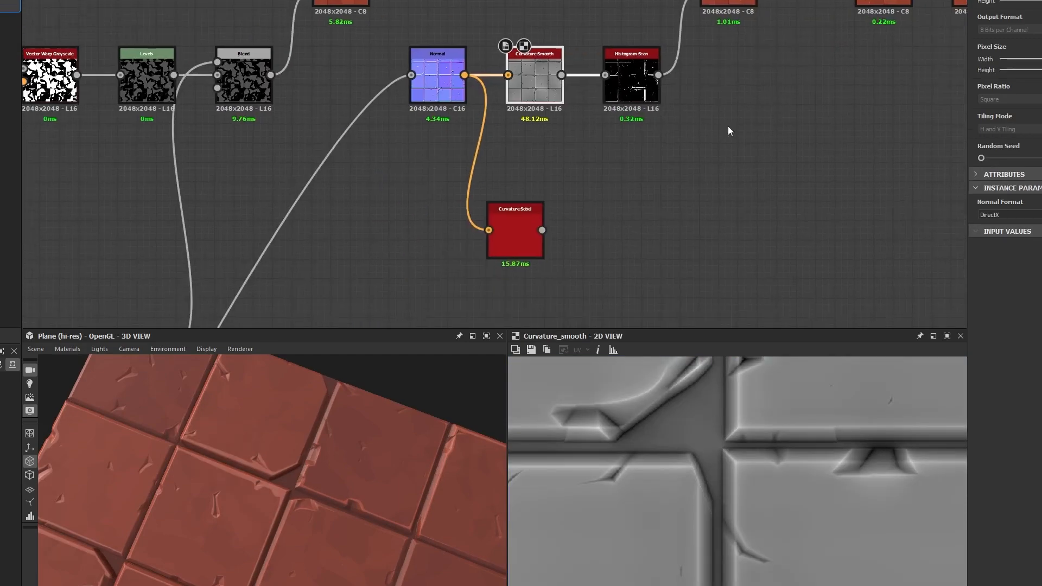
drag(529, 220, 536, 155)
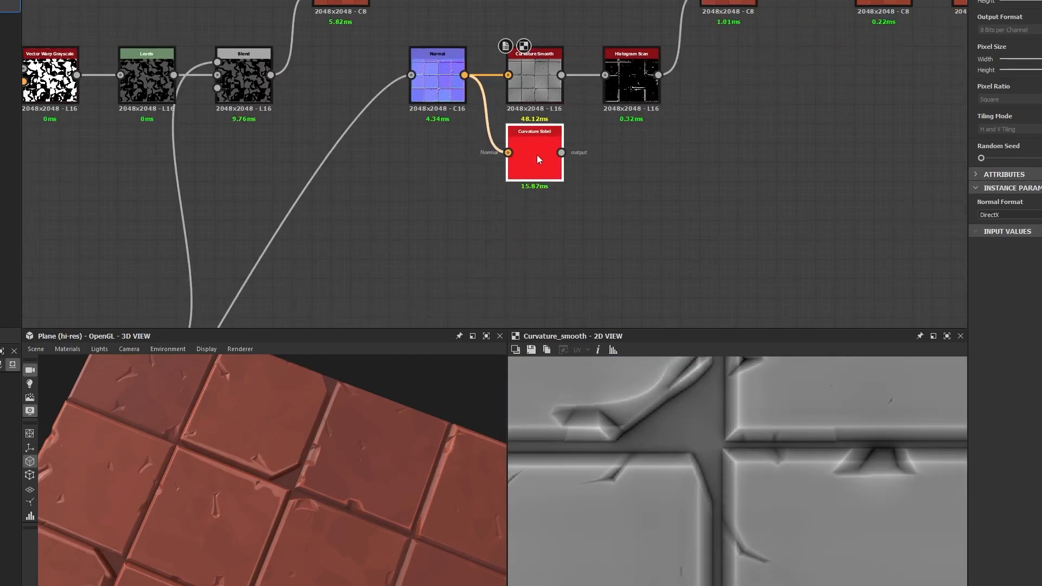
double_click(536, 155)
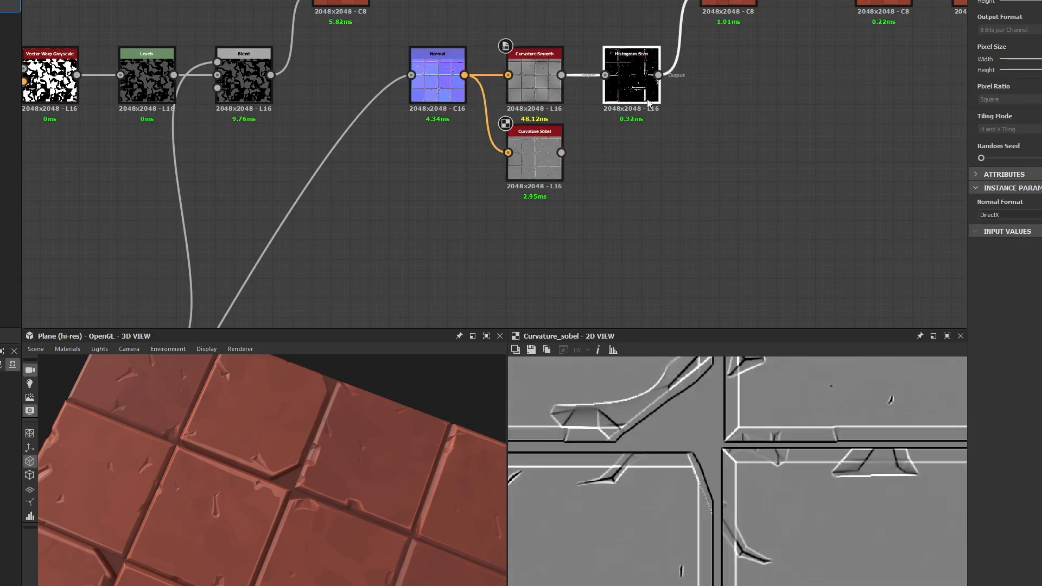
double_click(631, 81)
middle_drag(622, 128, 613, 171)
drag(549, 188, 596, 119)
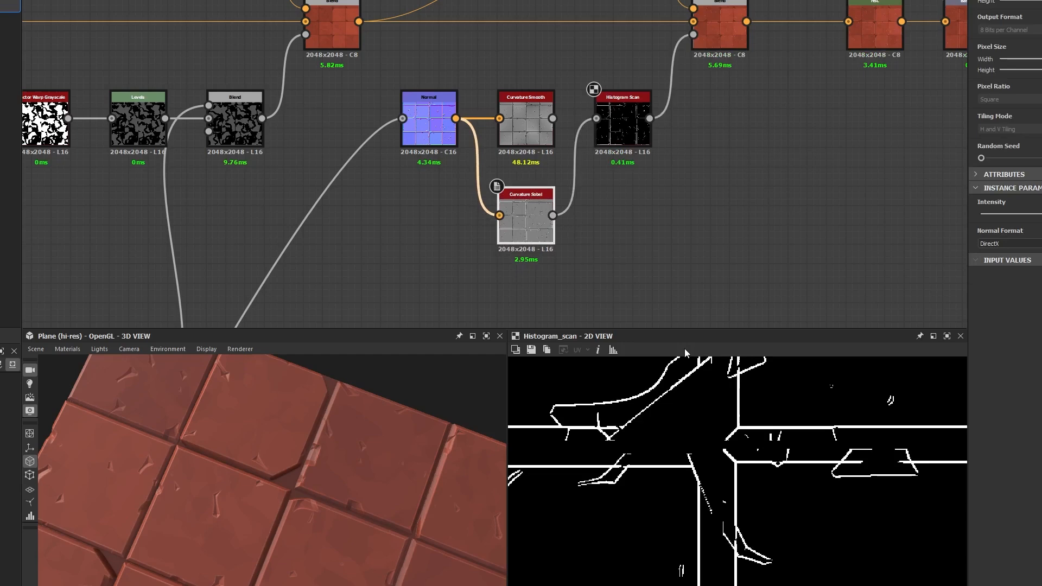
Test the Histogram Scan's Position and Contrast with the Sobel mask on the 3D tiles, and reconnect Curvature Smooth to it.
scroll(158, 516, up, 10)
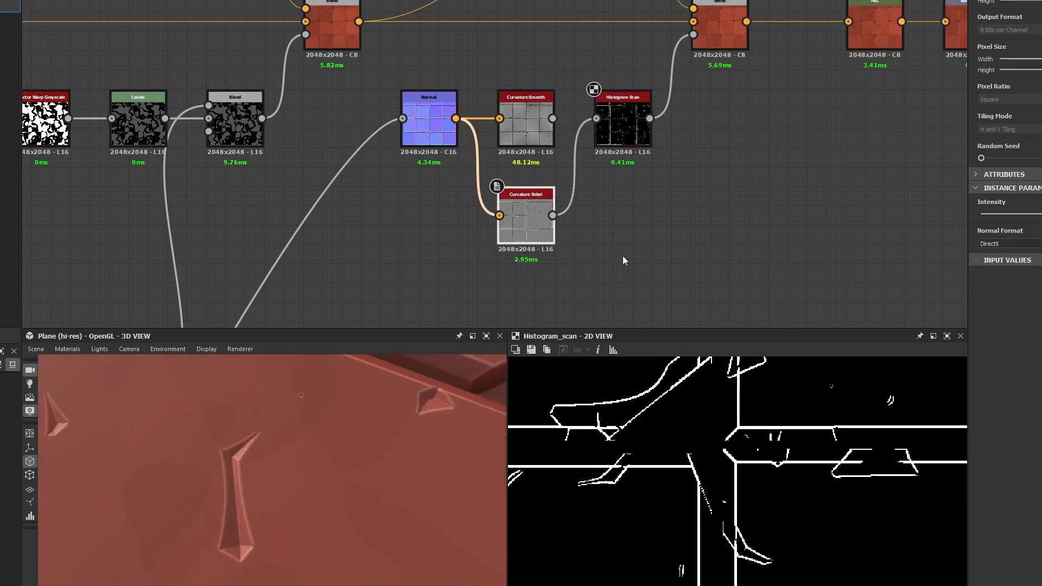
click(622, 117)
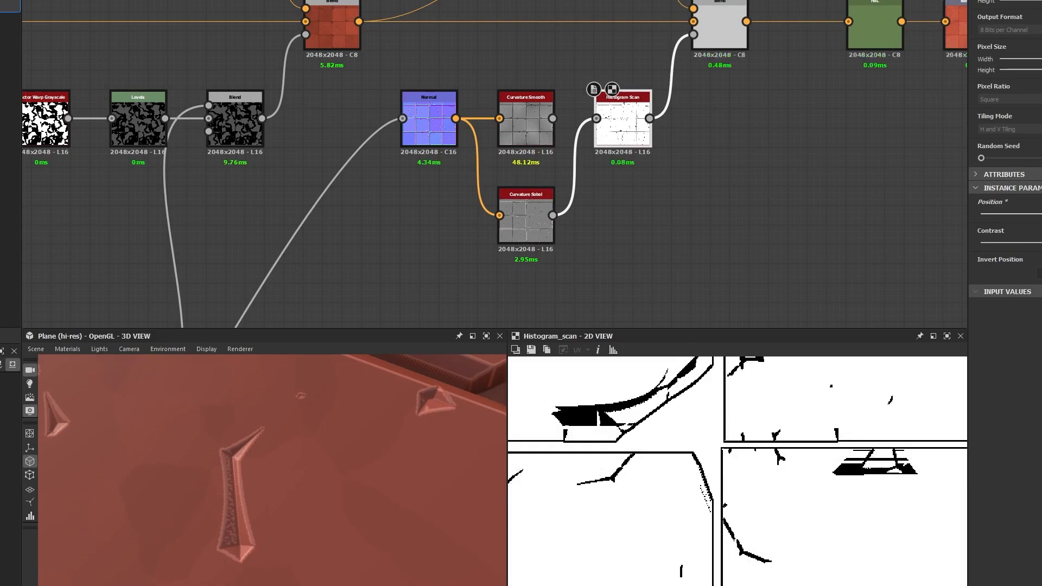
drag(1041, 213, 1040, 242)
scroll(346, 463, down, 5)
drag(346, 464, 288, 526)
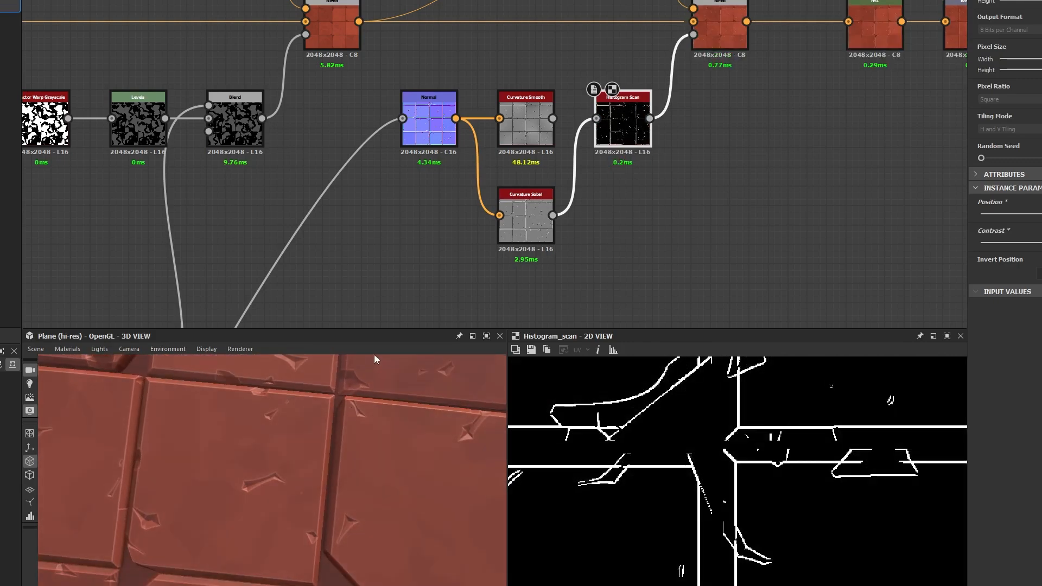
drag(606, 123, 605, 119)
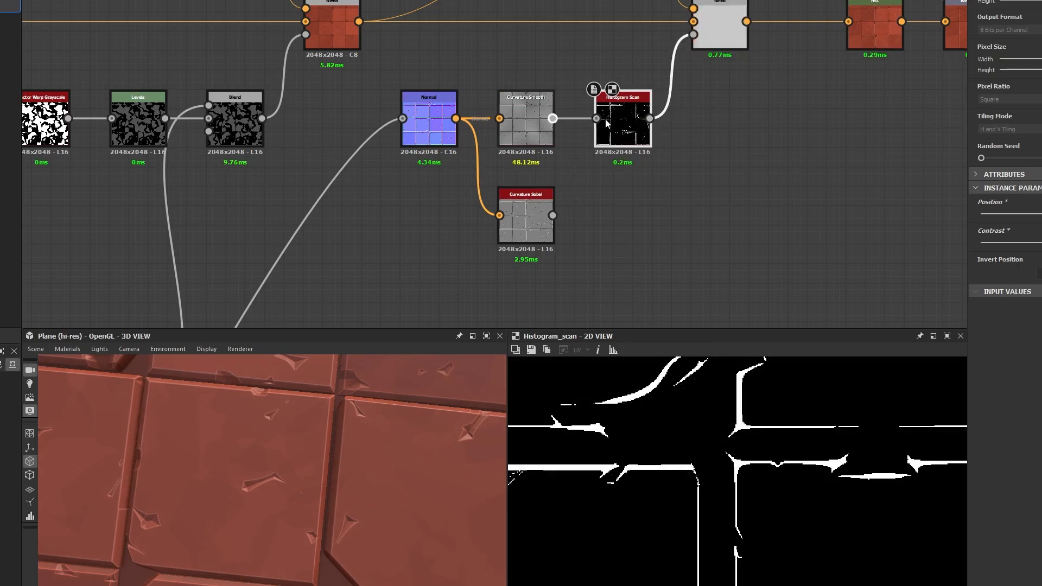
Delete the unused Curvature Sobel node.
click(530, 236)
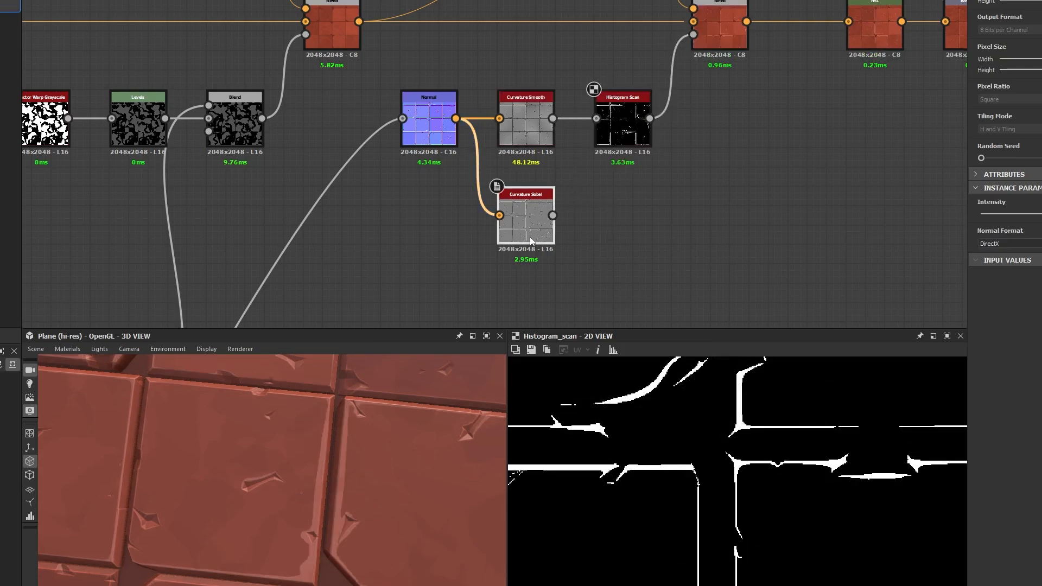
key(Delete)
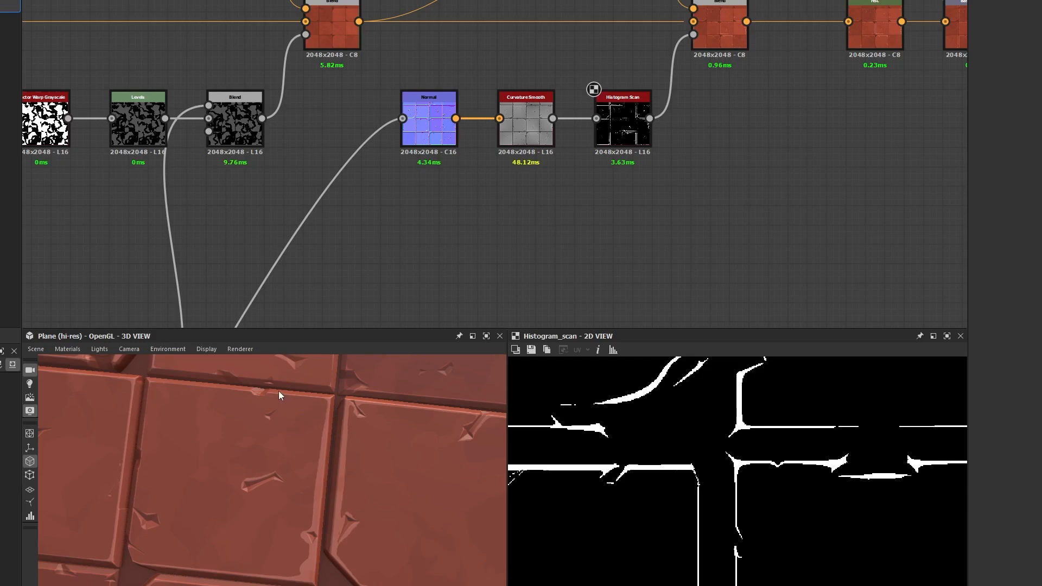
Feed the edge-highlight Normal from the height chain's Subtract Blend, the one before the last two Blend nodes.
scroll(482, 213, down, 4)
middle_drag(486, 152, 743, 0)
scroll(525, 112, down, 2)
double_click(406, 221)
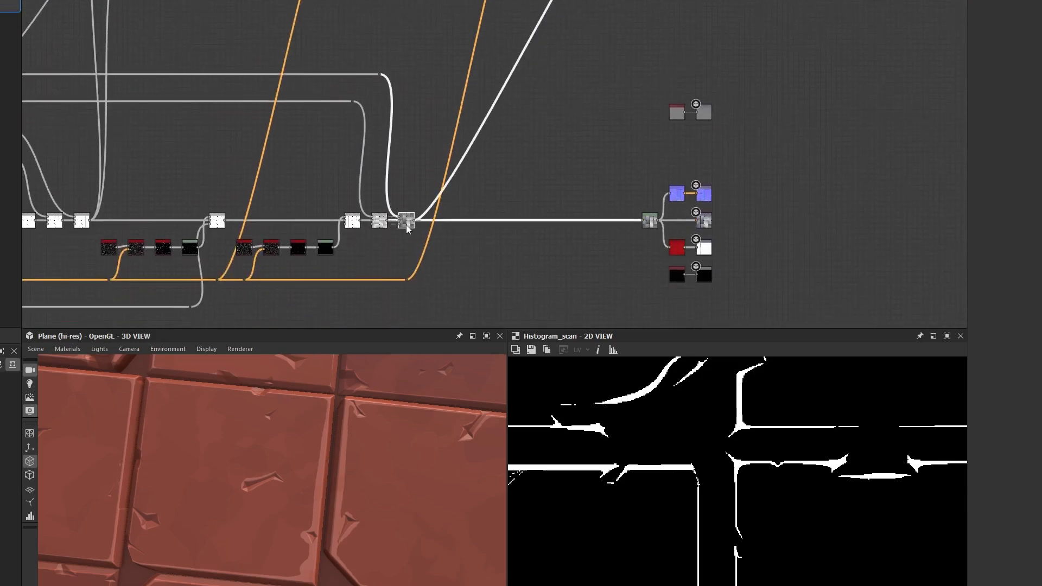
double_click(356, 224)
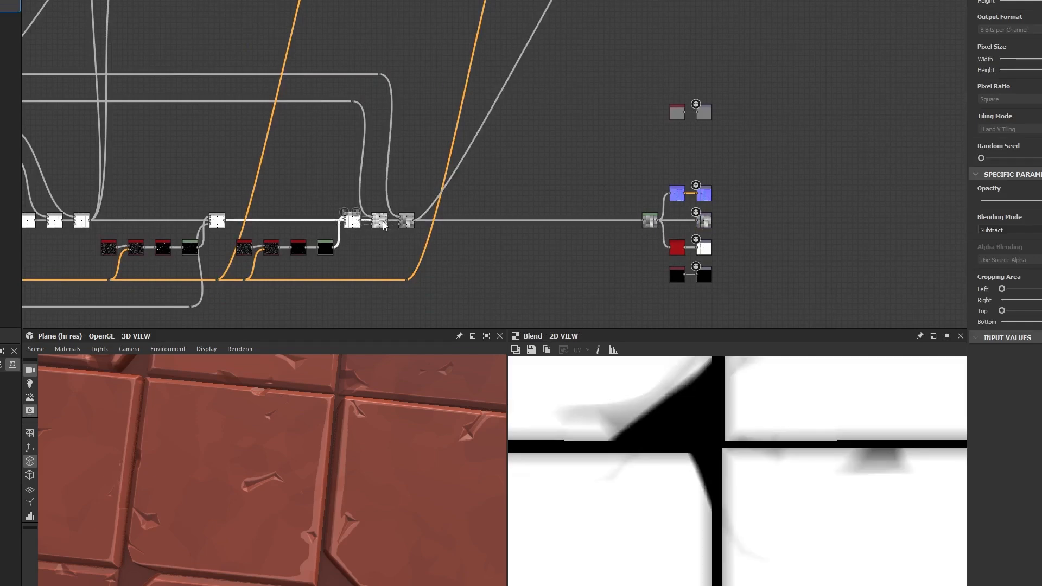
click(360, 221)
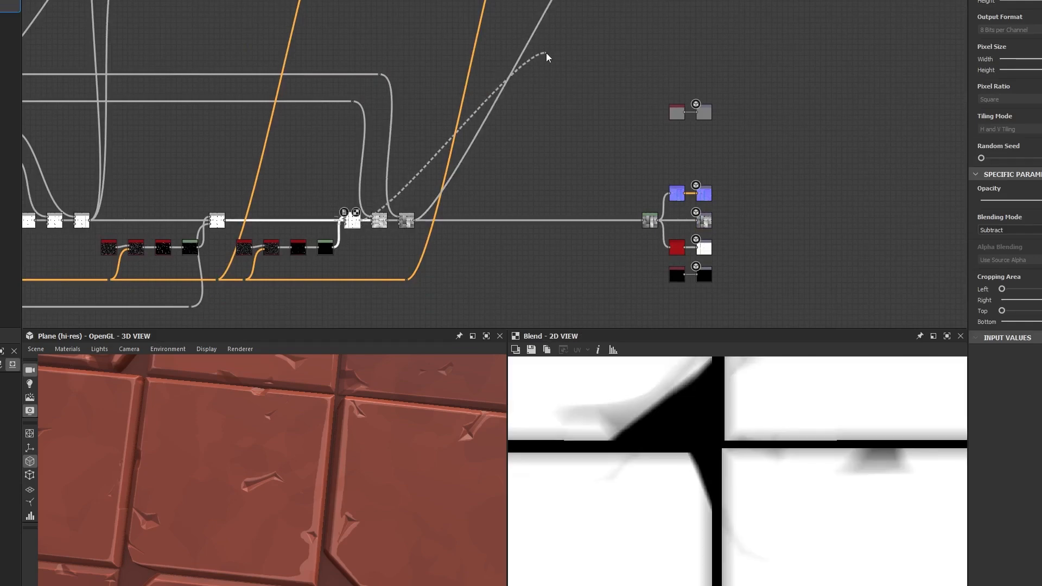
scroll(545, 60, down, 1)
middle_drag(543, 72, 425, 326)
scroll(514, 160, up, 5)
scroll(514, 160, up, 2)
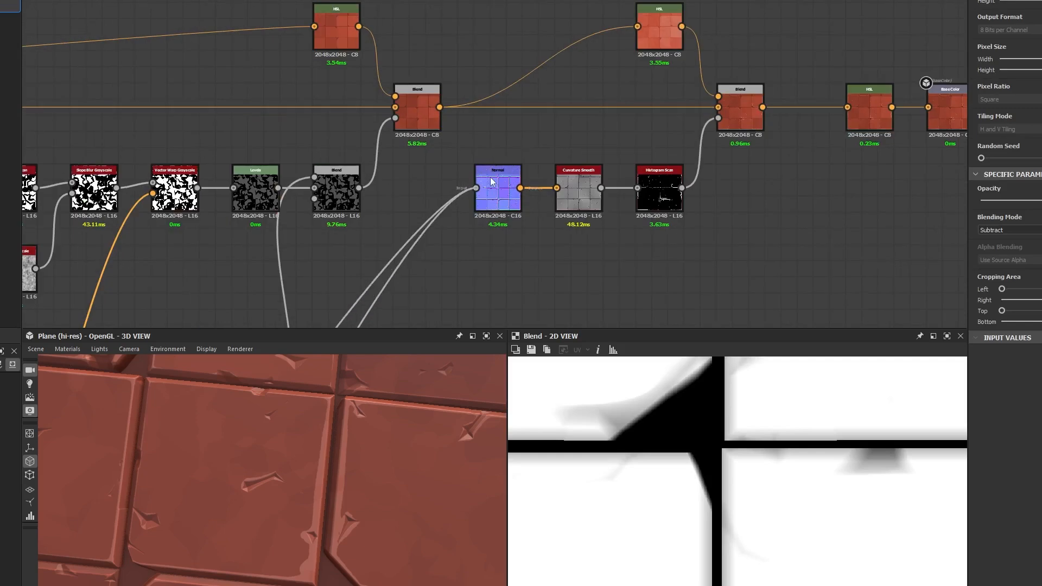
click(487, 178)
Inspect the edge highlights on the 3D plane and undo the Normal's new input connection to compare the highlight Blend without it.
drag(279, 415, 241, 452)
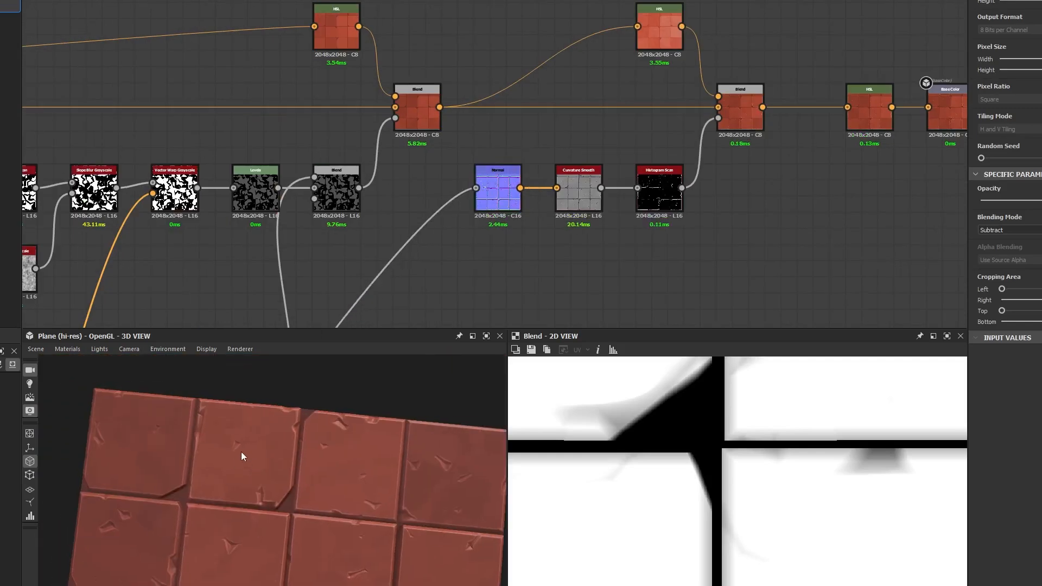
scroll(241, 452, up, 4)
drag(199, 412, 136, 453)
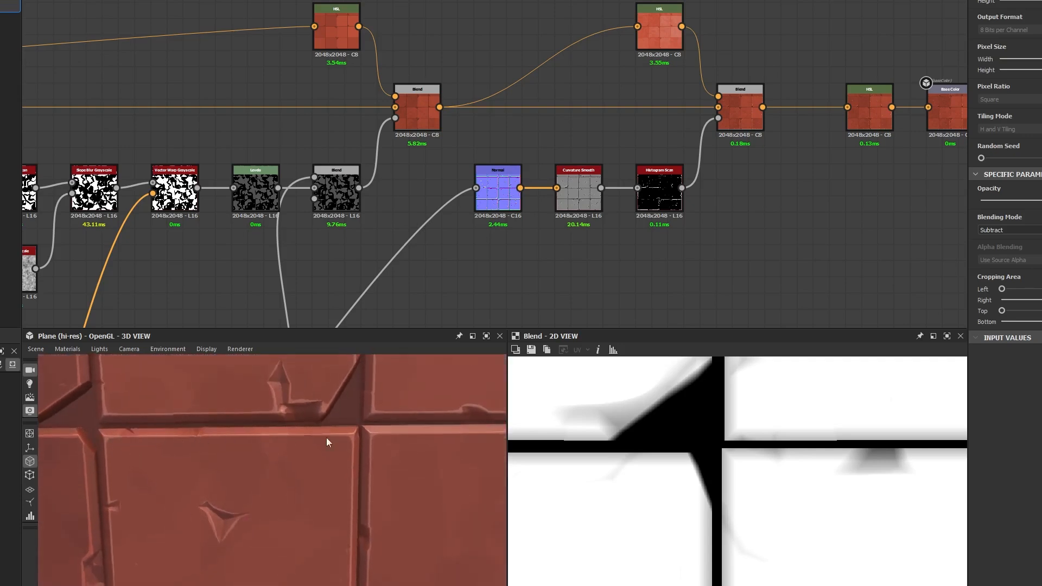
key(ctrl+z)
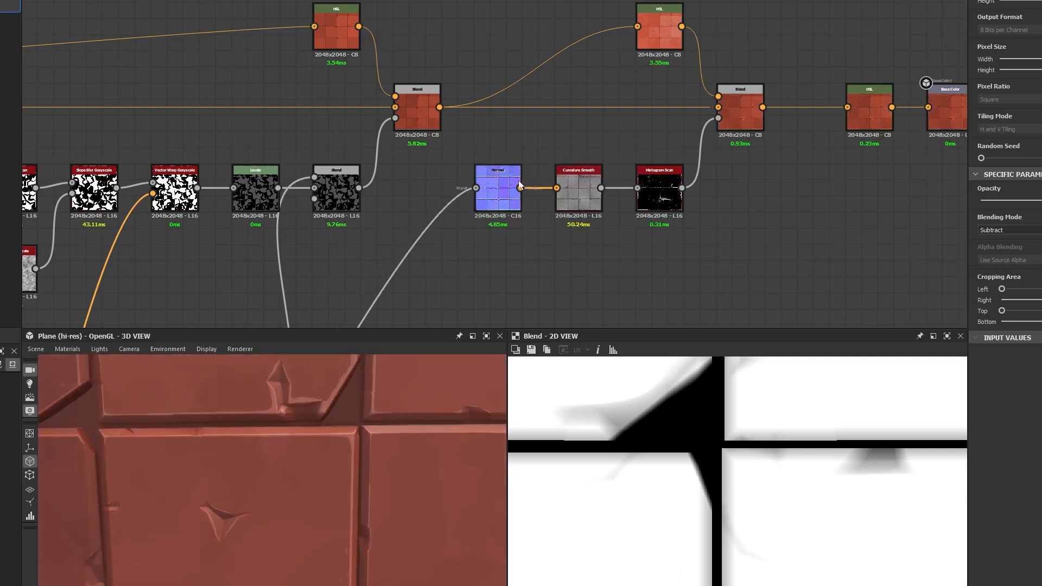
scroll(303, 464, down, 3)
scroll(302, 464, down, 2)
double_click(749, 114)
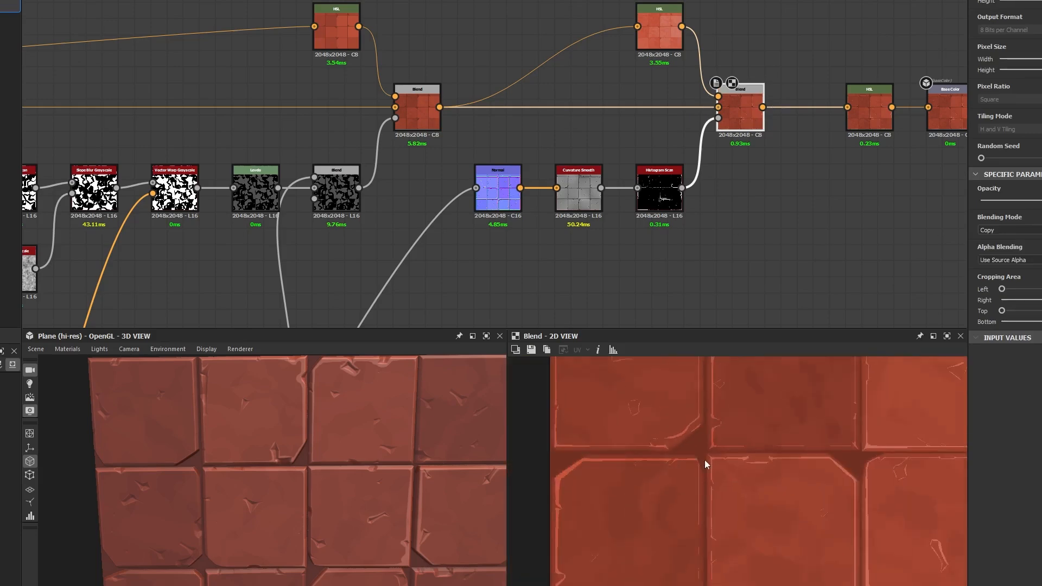
scroll(705, 461, down, 2)
scroll(760, 493, down, 3)
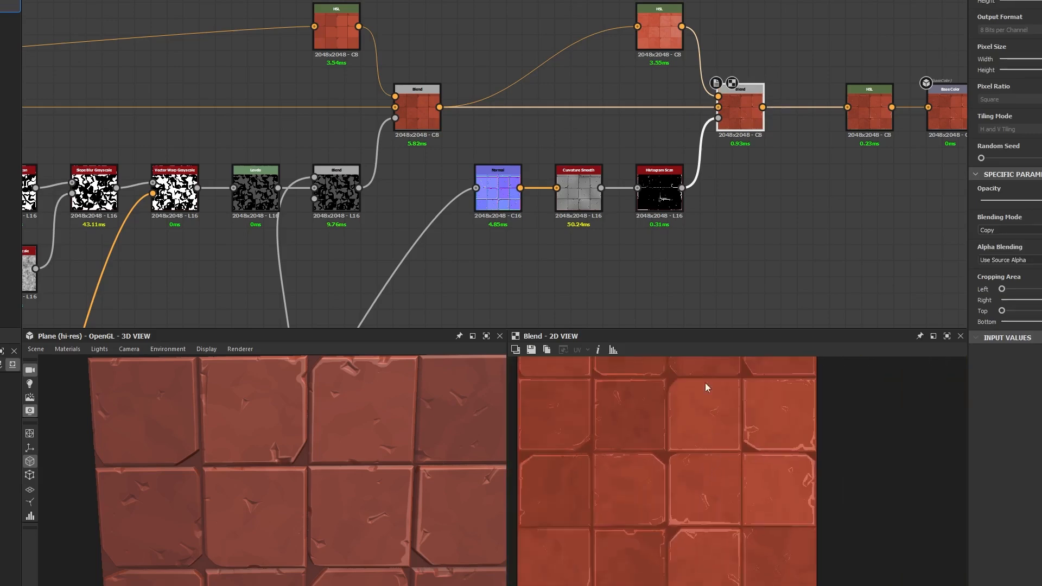
Compare the outputs of the last three Blend nodes in the height chain.
scroll(628, 87, down, 2)
middle_drag(555, 324, 638, 49)
scroll(611, 103, down, 2)
scroll(591, 107, up, 2)
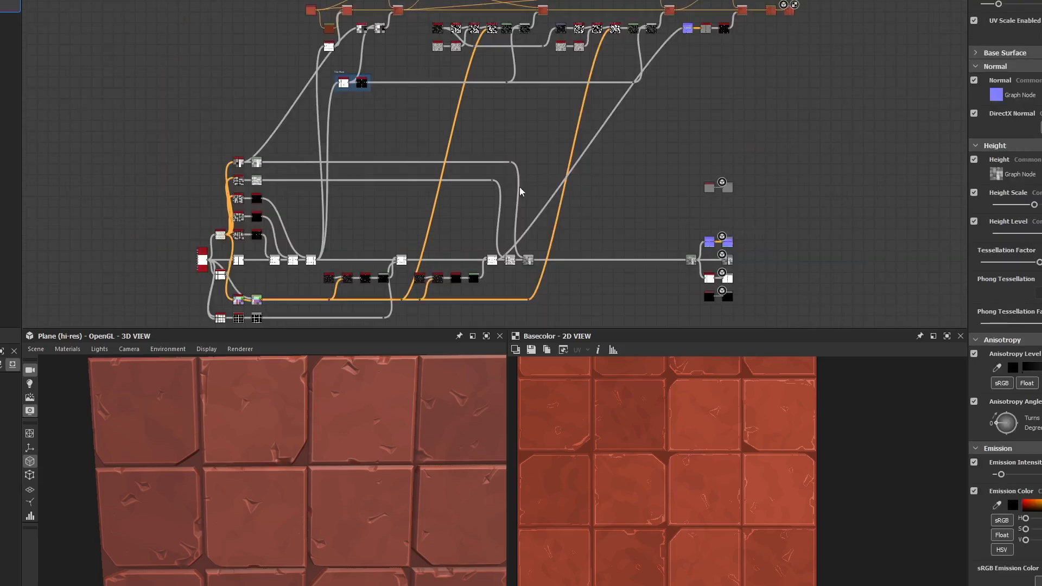
scroll(506, 266, up, 8)
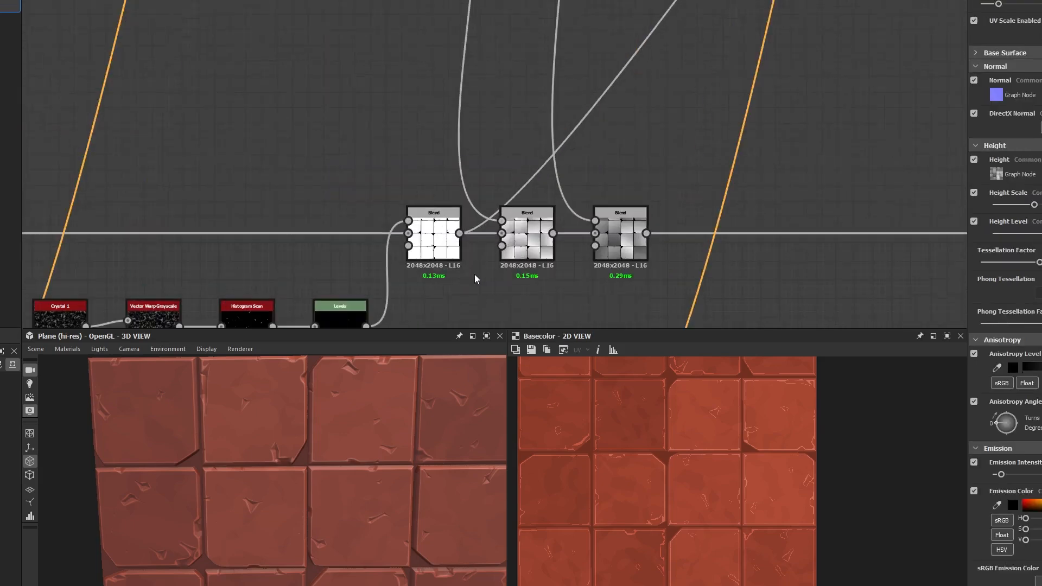
click(435, 254)
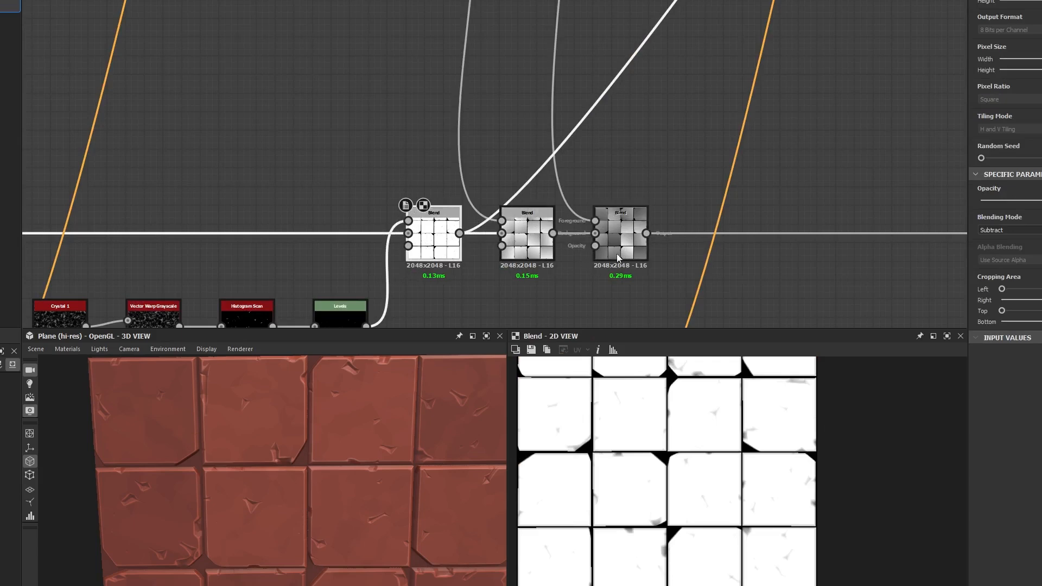
click(531, 248)
click(618, 248)
click(438, 249)
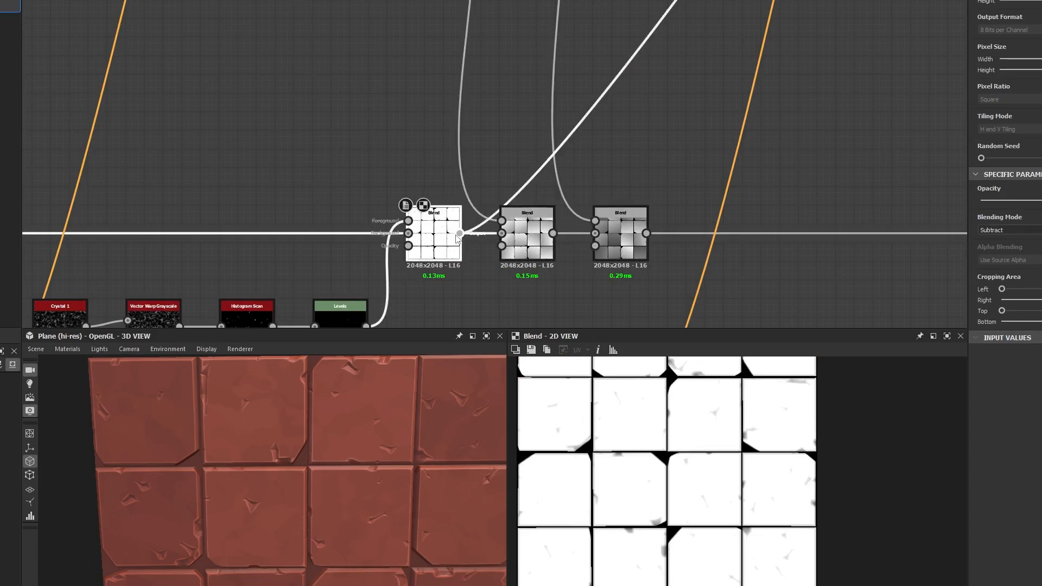
Examine the Curvature Smooth output generated from the Normal in the base colour chain.
middle_drag(765, 41, 567, 239)
middle_drag(698, 43, 574, 275)
middle_drag(730, 3, 575, 220)
mouse_move(735, 15)
middle_down()
mouse_move(641, 144)
mouse_move(507, 236)
middle_up()
double_click(549, 183)
click(671, 171)
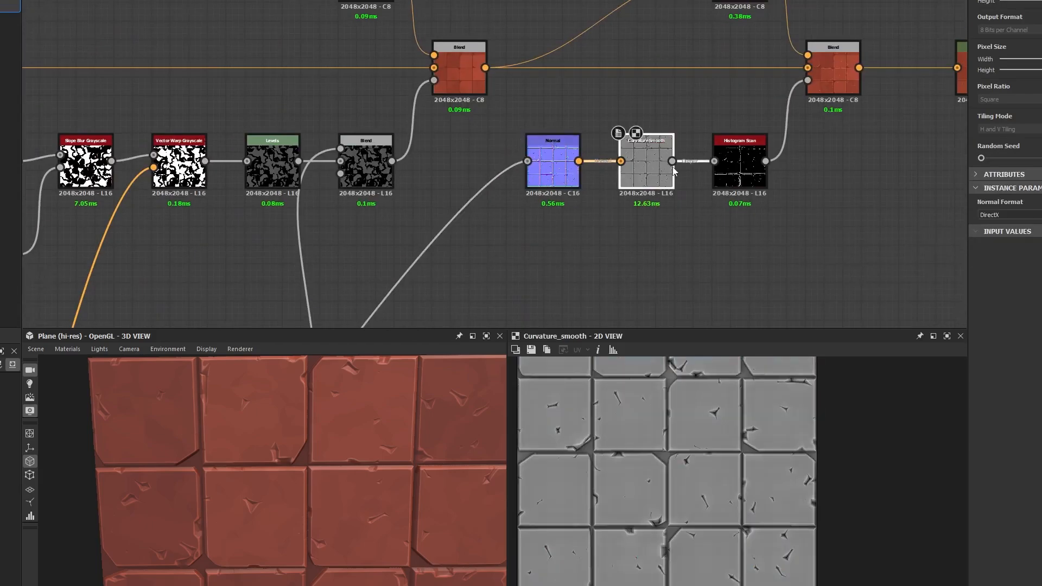
Adjust the Histogram Scan's Position for slightly thicker edge highlights, checking the tiles on the 3D plane from afar and up close.
click(740, 166)
scroll(676, 416, up, 3)
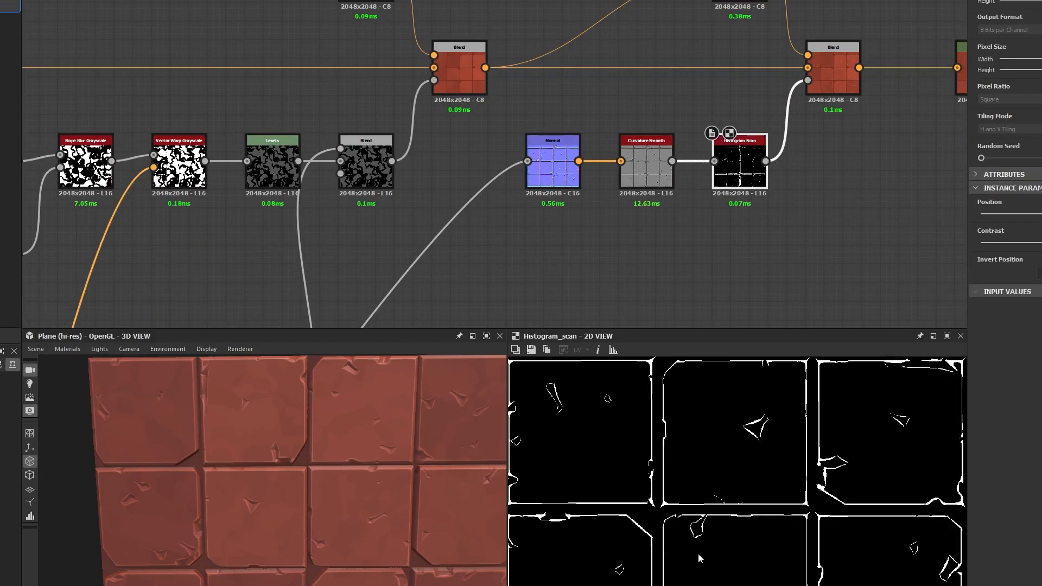
scroll(372, 497, up, 5)
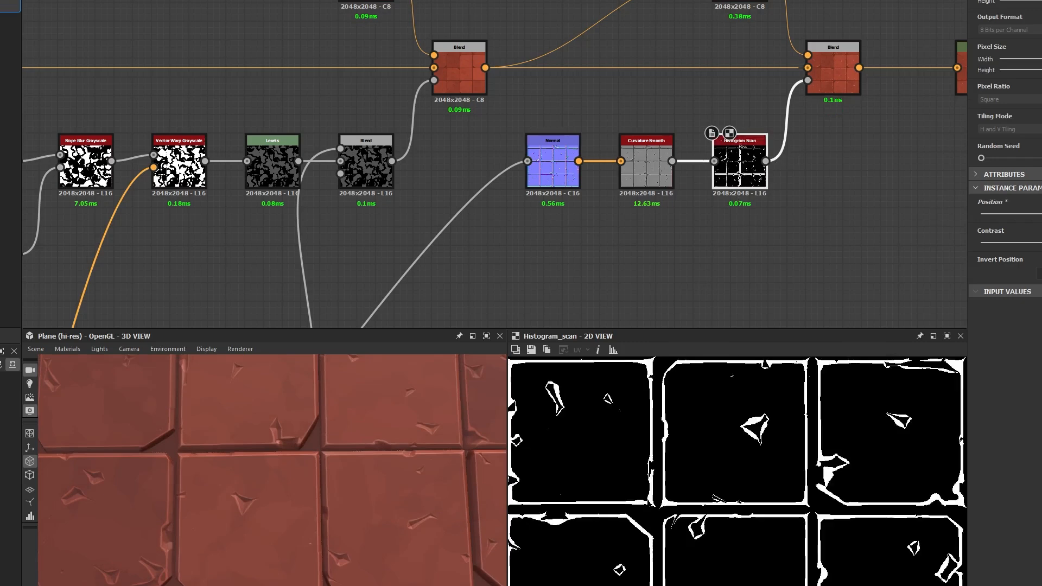
scroll(307, 473, down, 4)
scroll(352, 483, up, 3)
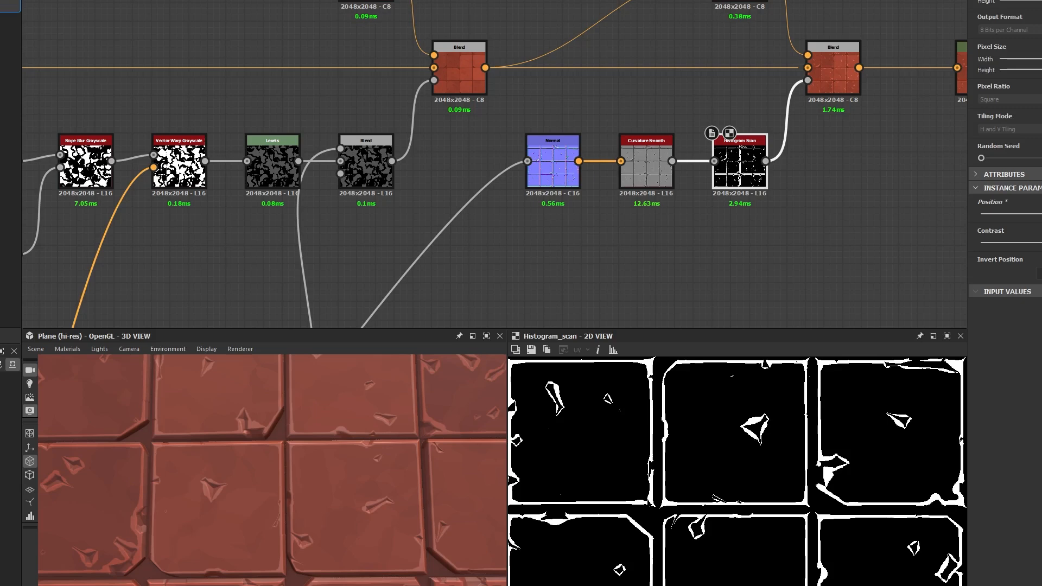
drag(1041, 214, 1037, 214)
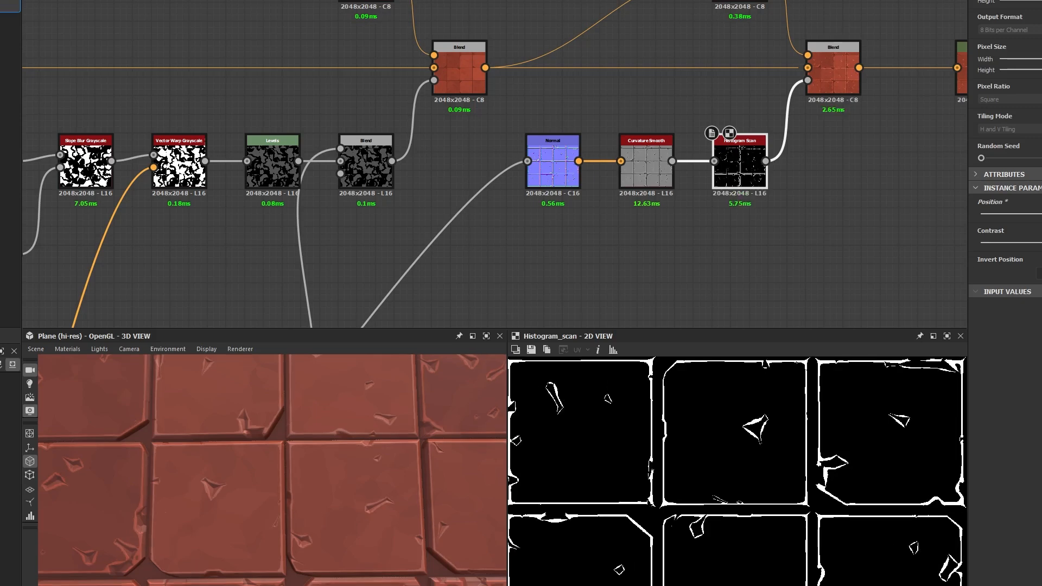
scroll(217, 478, down, 5)
scroll(302, 522, up, 3)
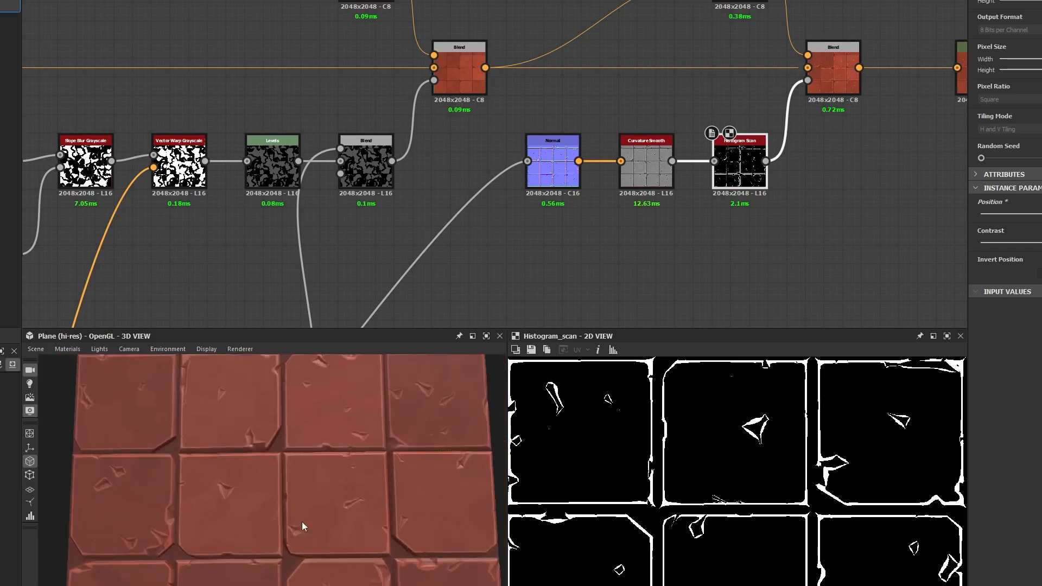
mouse_move(301, 522)
mouse_down()
mouse_move(278, 471)
mouse_move(230, 444)
mouse_move(274, 513)
mouse_move(298, 523)
mouse_move(265, 492)
mouse_move(306, 539)
mouse_move(318, 531)
mouse_move(314, 503)
mouse_move(319, 526)
mouse_up()
middle_drag(729, 80, 528, 157)
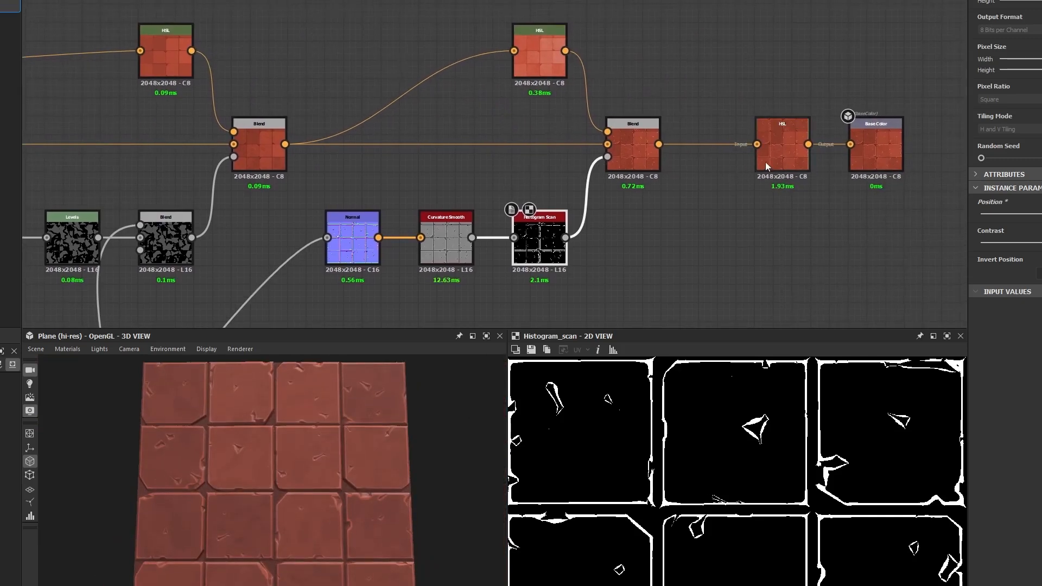
scroll(261, 442, up, 5)
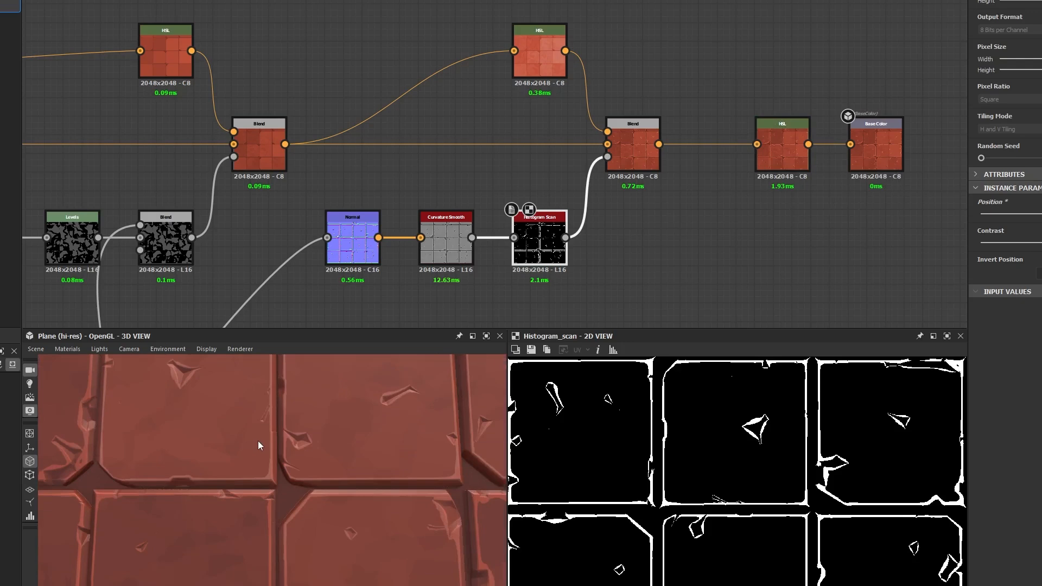
scroll(259, 441, up, 5)
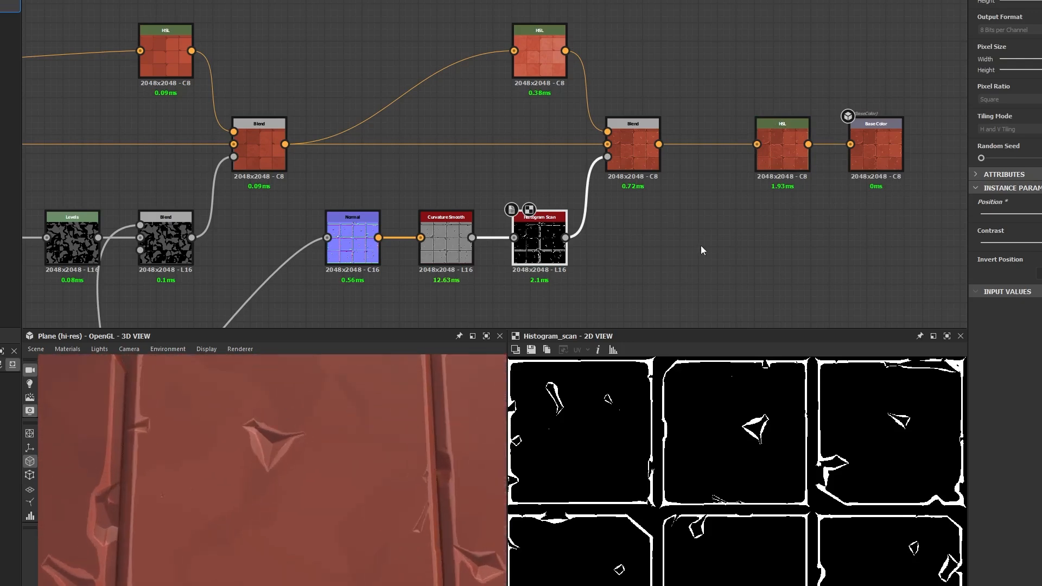
Make room ahead of the Base Color output and insert a Sharpen node between the HSL and Base Color.
click(825, 204)
middle_drag(836, 202, 575, 207)
scroll(582, 173, up, 2)
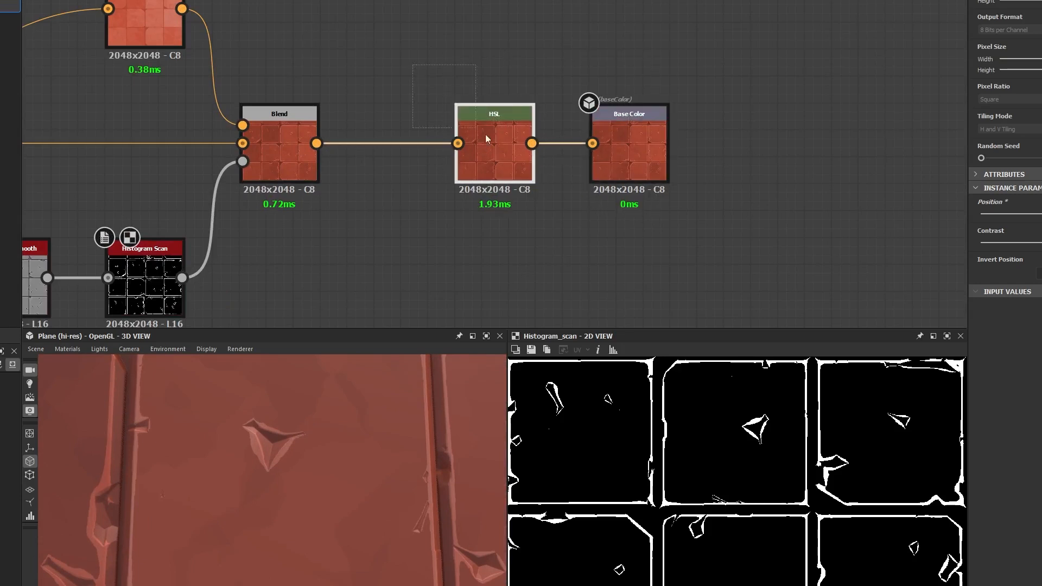
drag(633, 169, 767, 169)
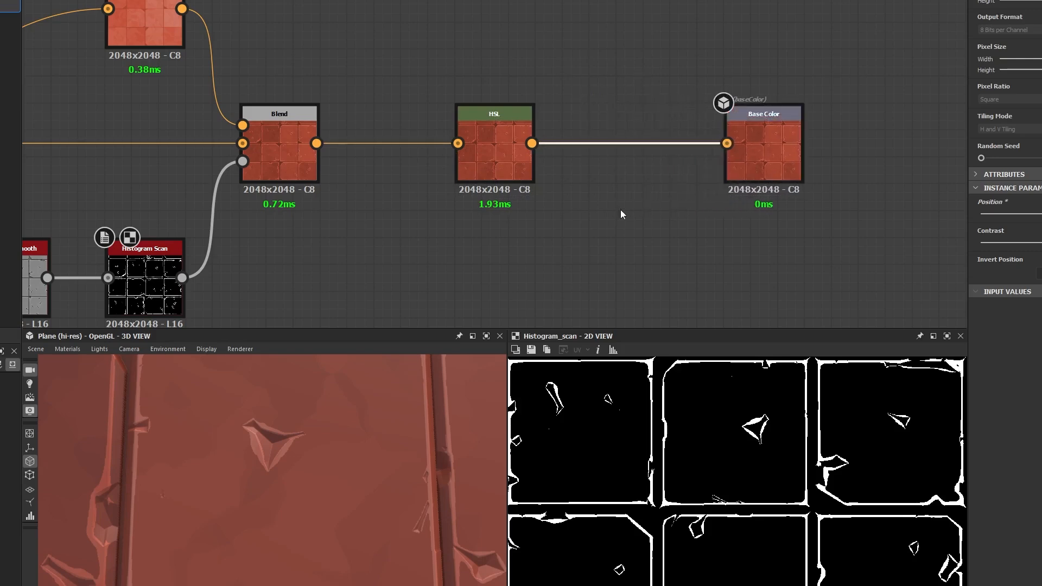
key(space)
text(sharpe)
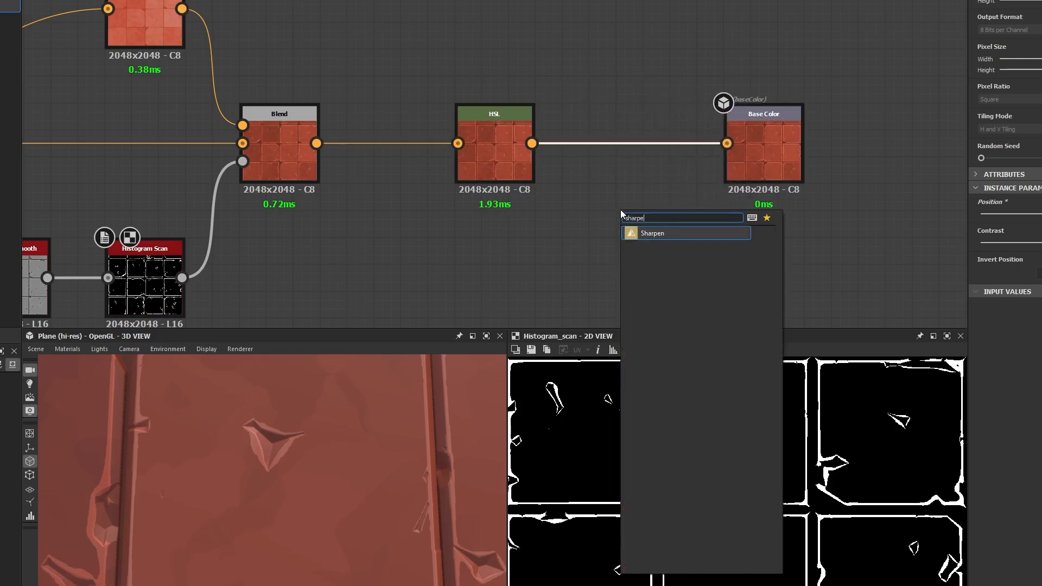
key(Return)
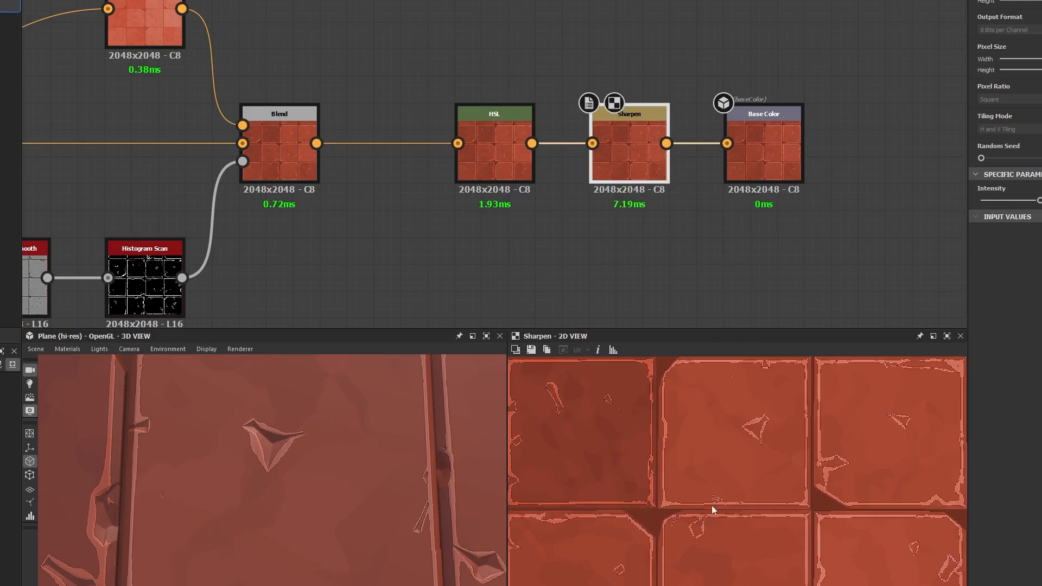
Compare the HSL and Sharpen outputs at pixel level and examine the sharpened chips and edges on the 3D plane.
scroll(704, 442, up, 5)
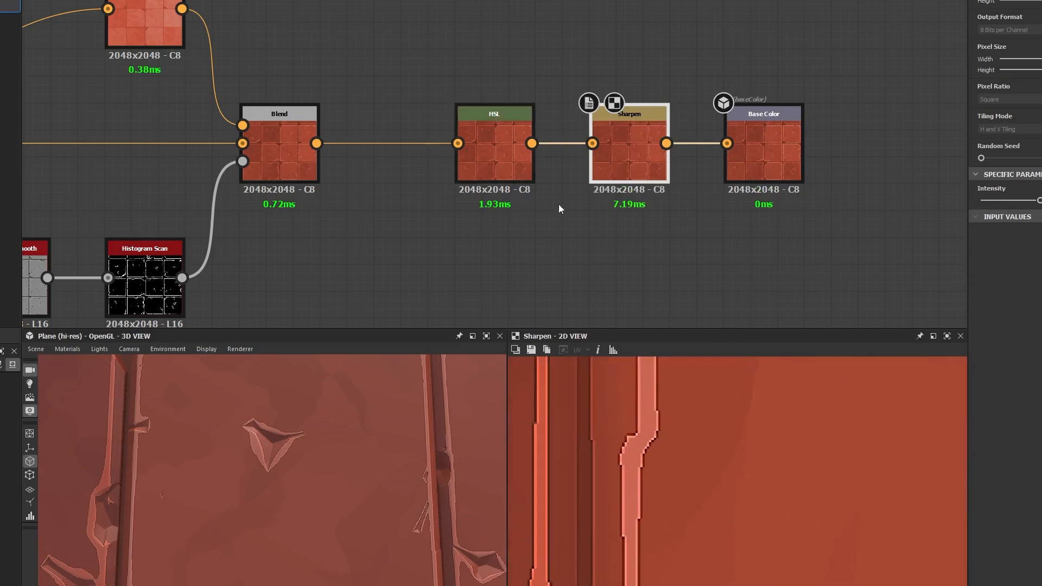
double_click(513, 154)
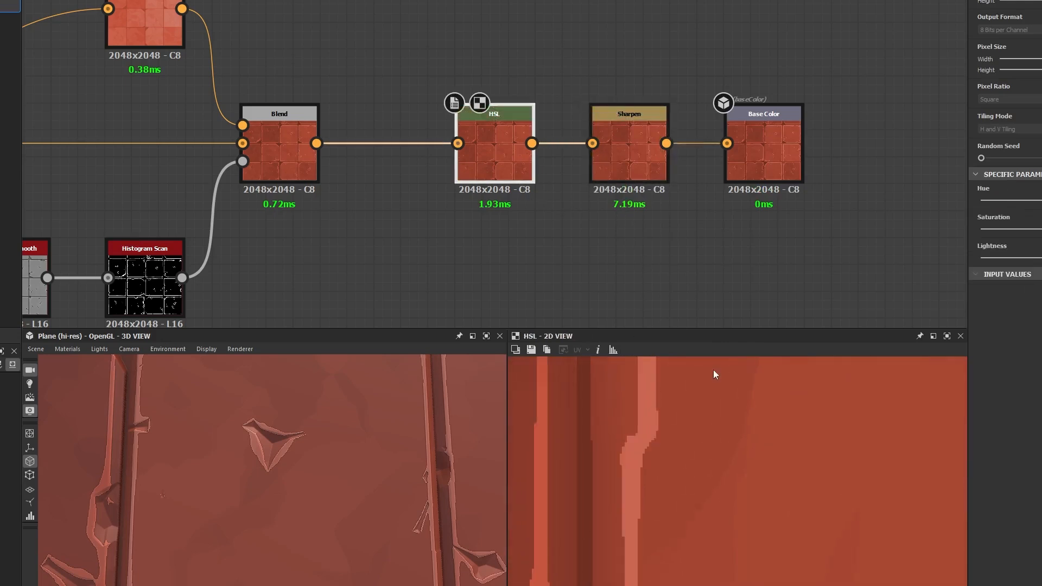
double_click(604, 168)
middle_drag(582, 430, 672, 455)
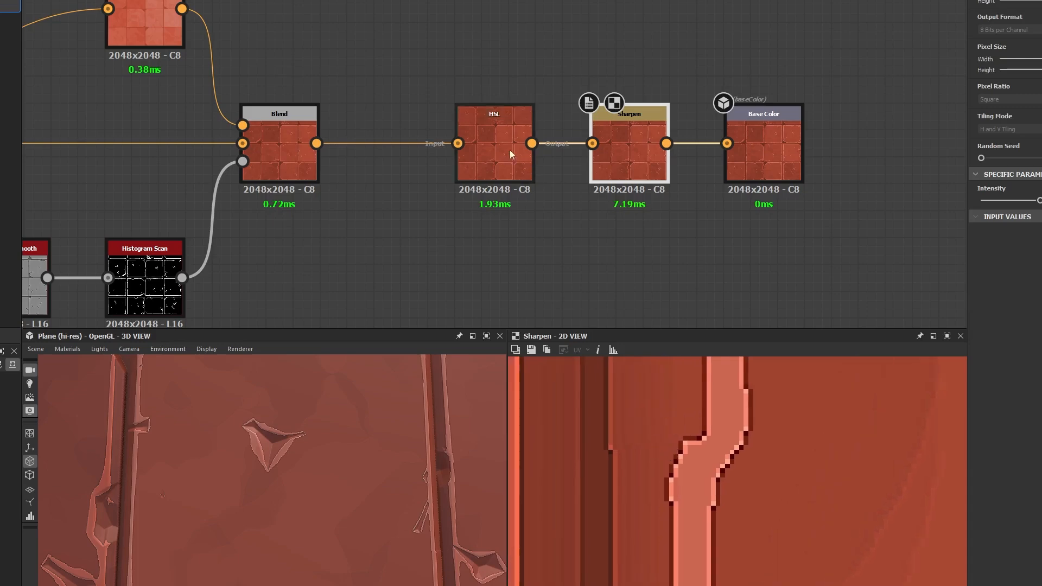
scroll(268, 478, up, 3)
middle_drag(259, 376, 295, 457)
scroll(315, 464, up, 2)
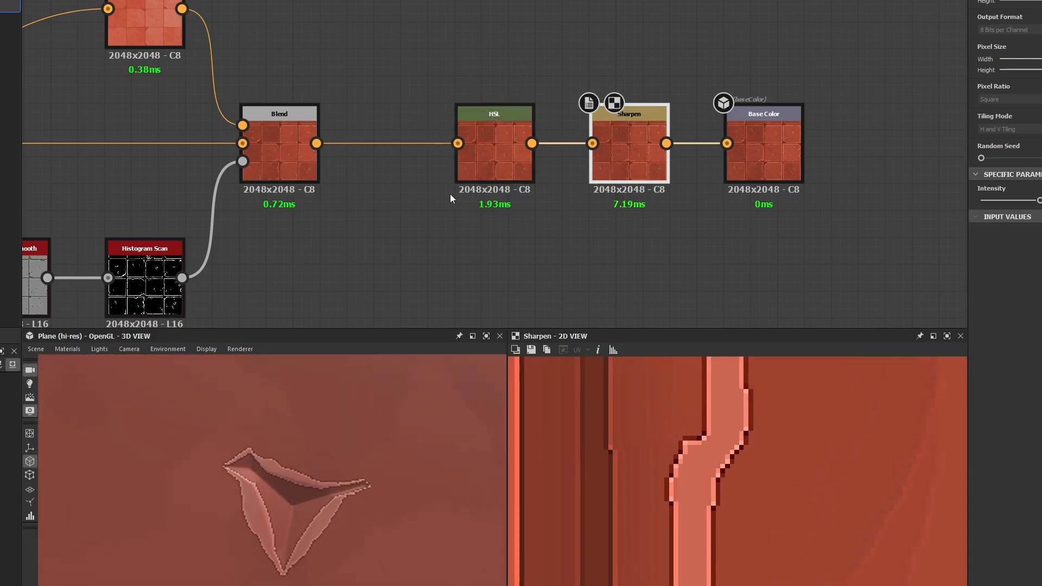
scroll(295, 499, down, 5)
middle_drag(390, 529, 332, 519)
scroll(332, 519, up, 1)
Disable and re-enable the Sharpen node several times to compare the tile edges with and without sharpening.
key(shift+d)
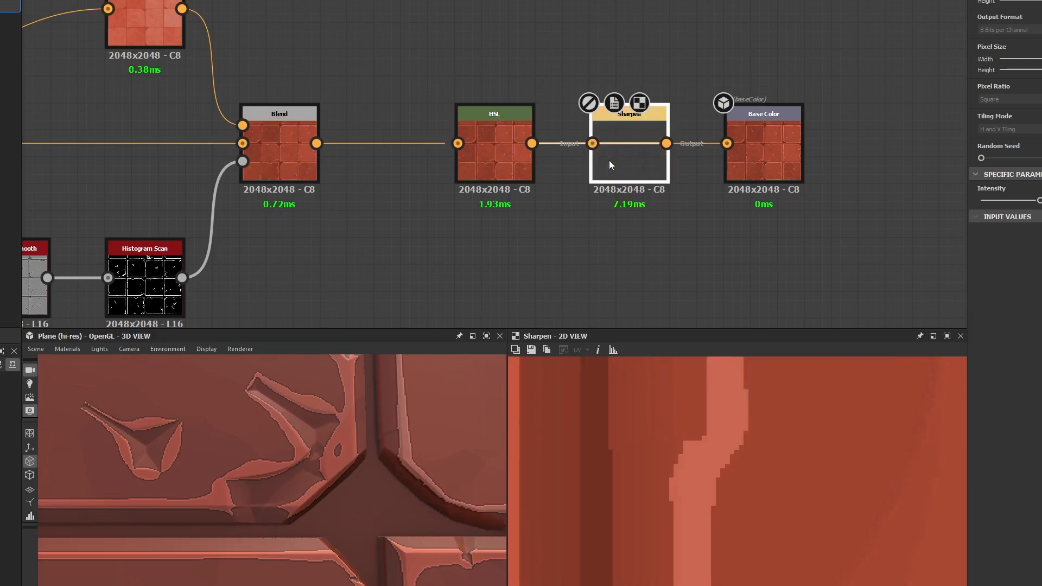
key(shift+d)
key(shift+d)
key(shift+d)
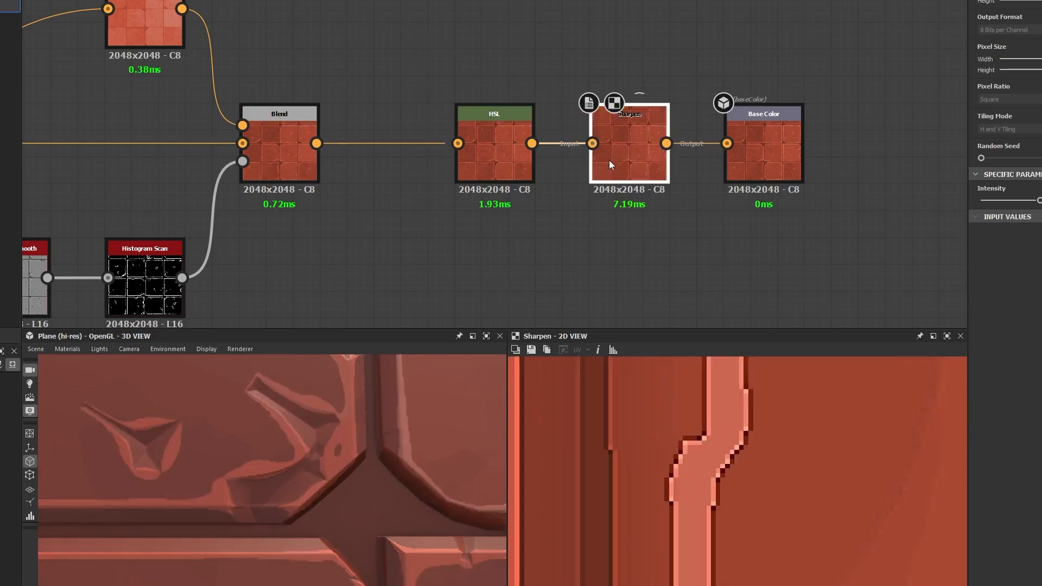
key(shift+d)
key(shift+d)
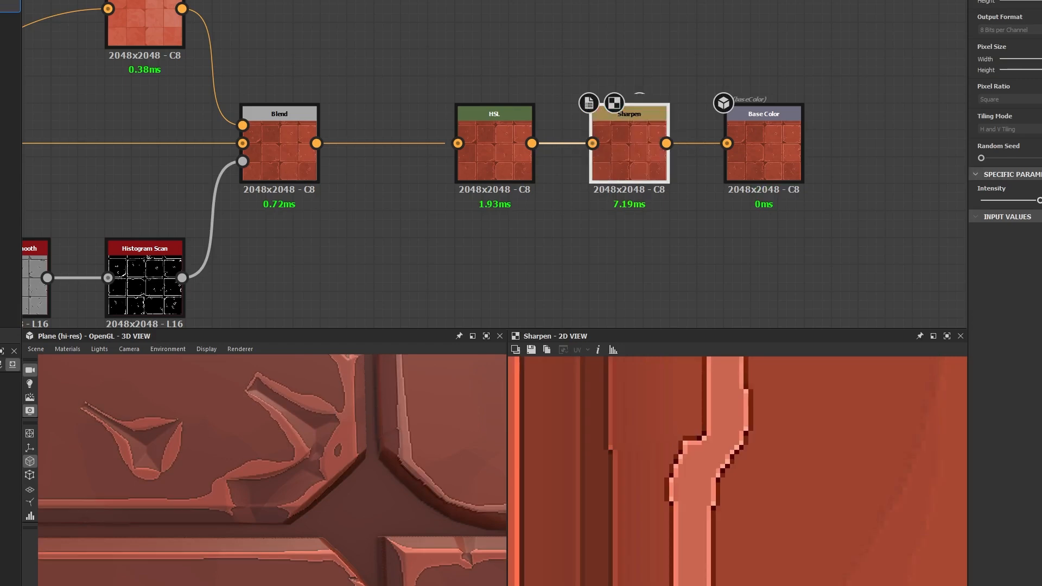
Lower the Sharpen node's Intensity, comparing the effect with the node disabled and enabled, and check the tiles on the 3D plane.
drag(1039, 201, 1010, 201)
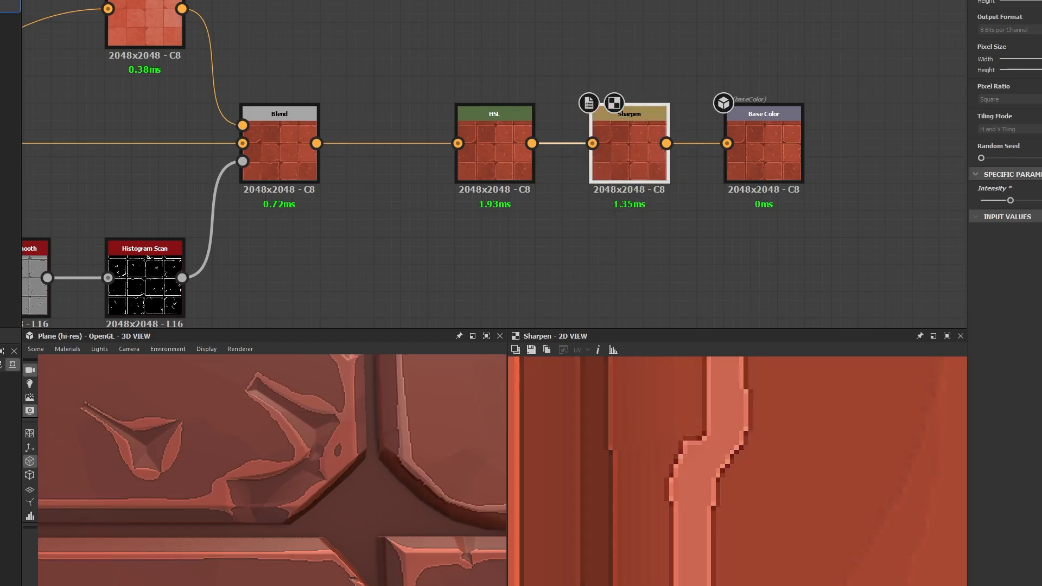
key(shift+d)
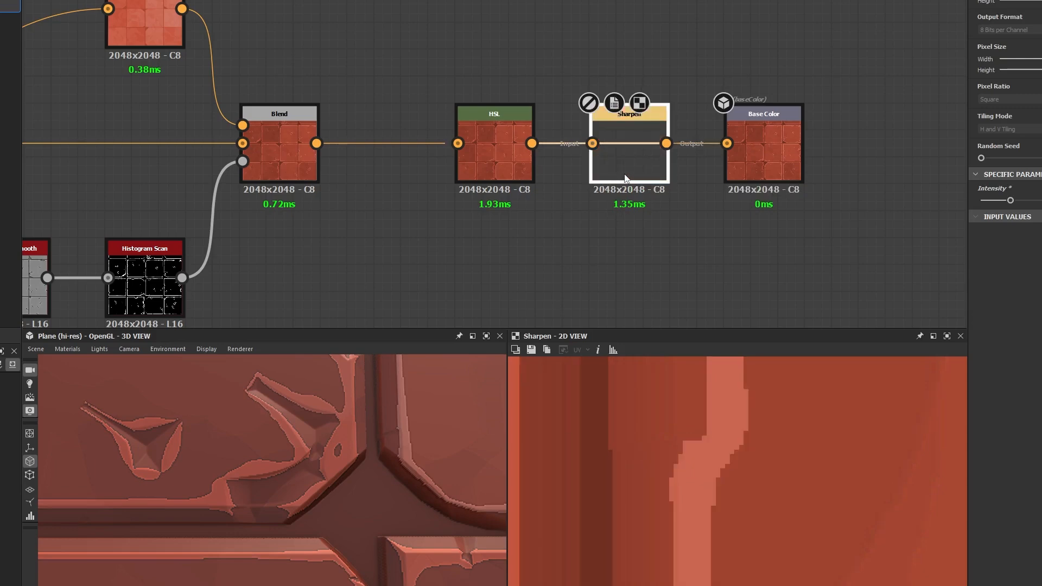
scroll(262, 444, down, 5)
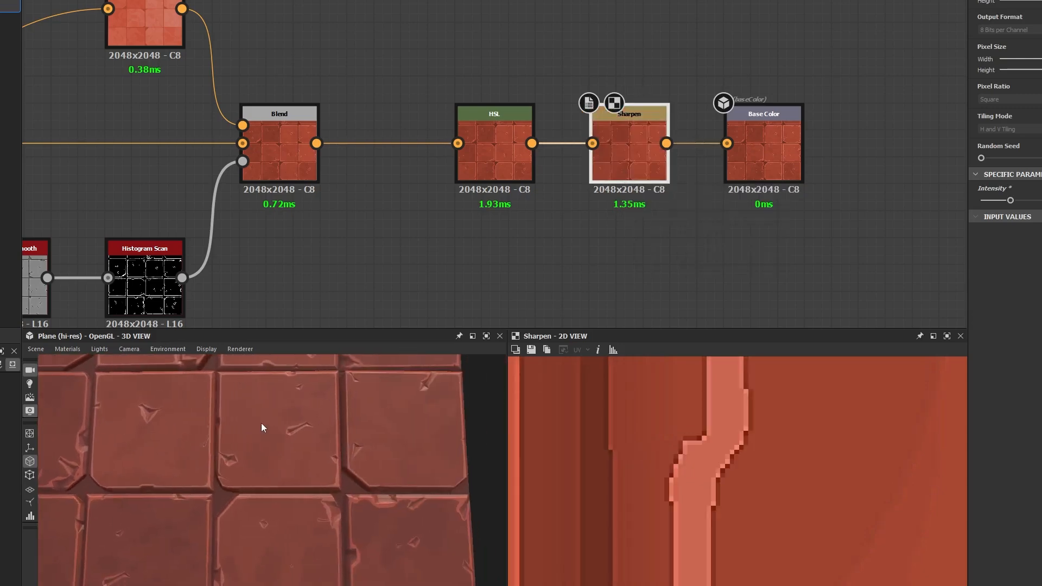
scroll(261, 422, down, 3)
drag(261, 422, 274, 462)
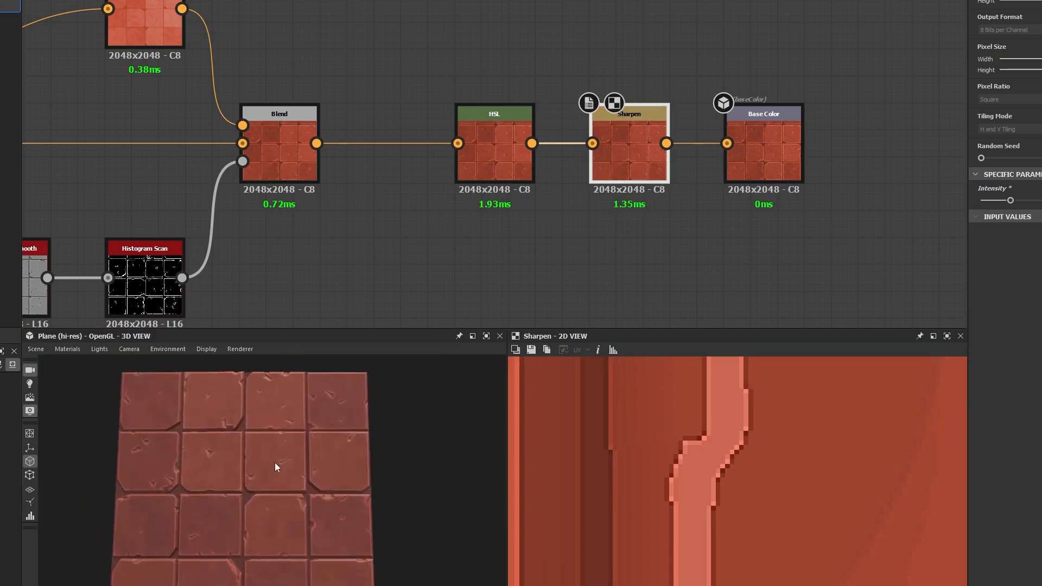
scroll(256, 253, down, 3)
Examine the outputs of the earlier Blend nodes in the base colour chain to review each layer of subtle colour variation.
middle_drag(296, 249, 604, 171)
middle_drag(357, 103, 536, 116)
click(461, 125)
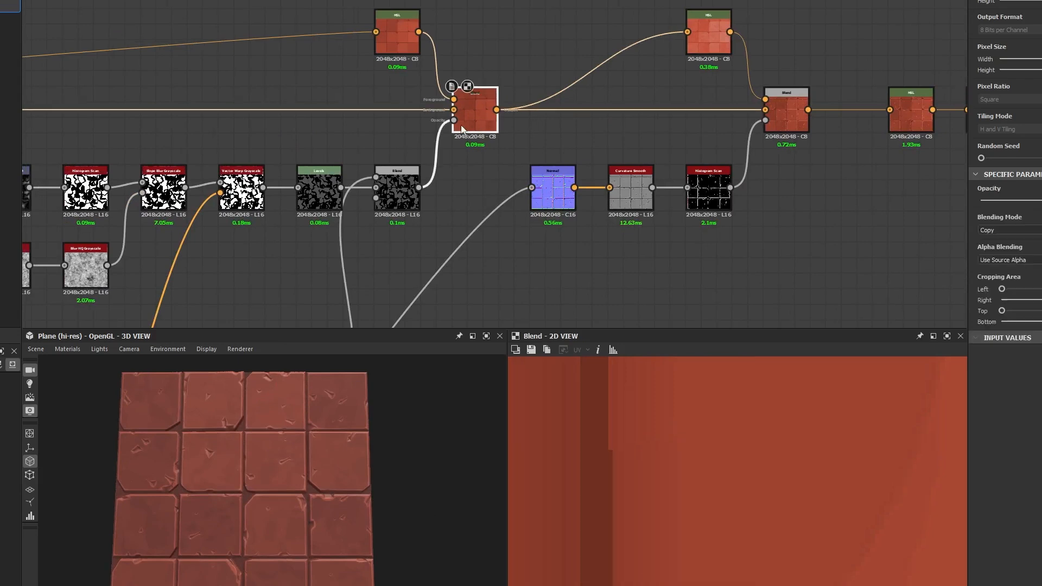
scroll(724, 412, down, 3)
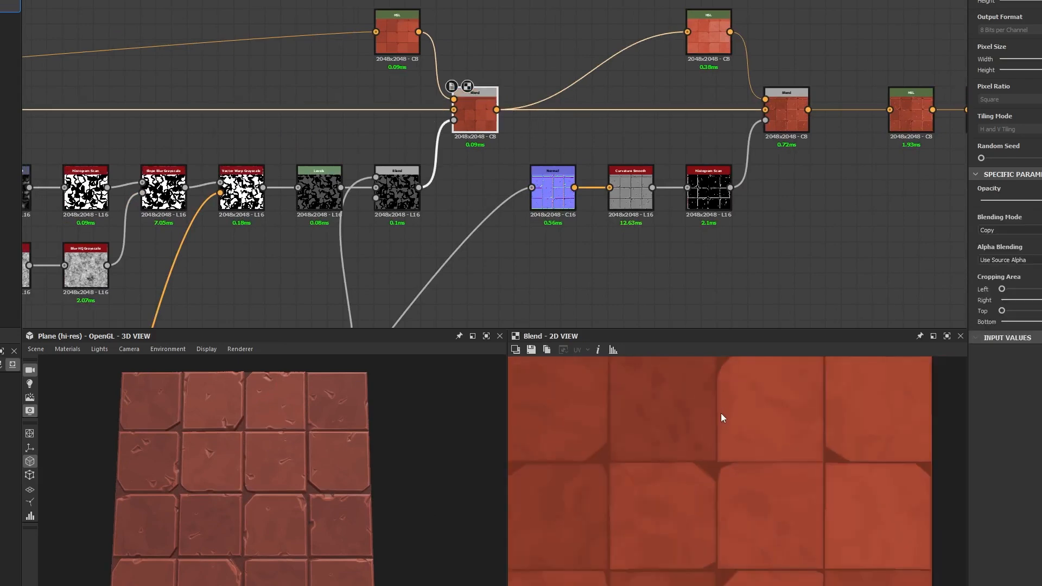
middle_drag(228, 143, 527, 167)
double_click(240, 155)
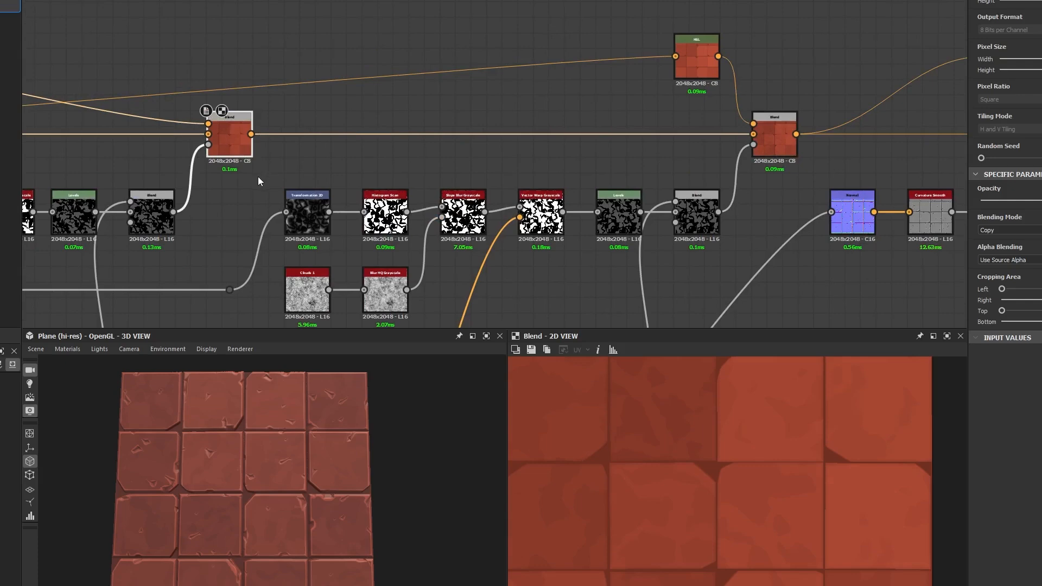
middle_drag(639, 165, 454, 167)
double_click(585, 154)
middle_drag(277, 112, 686, 109)
scroll(686, 109, down, 4)
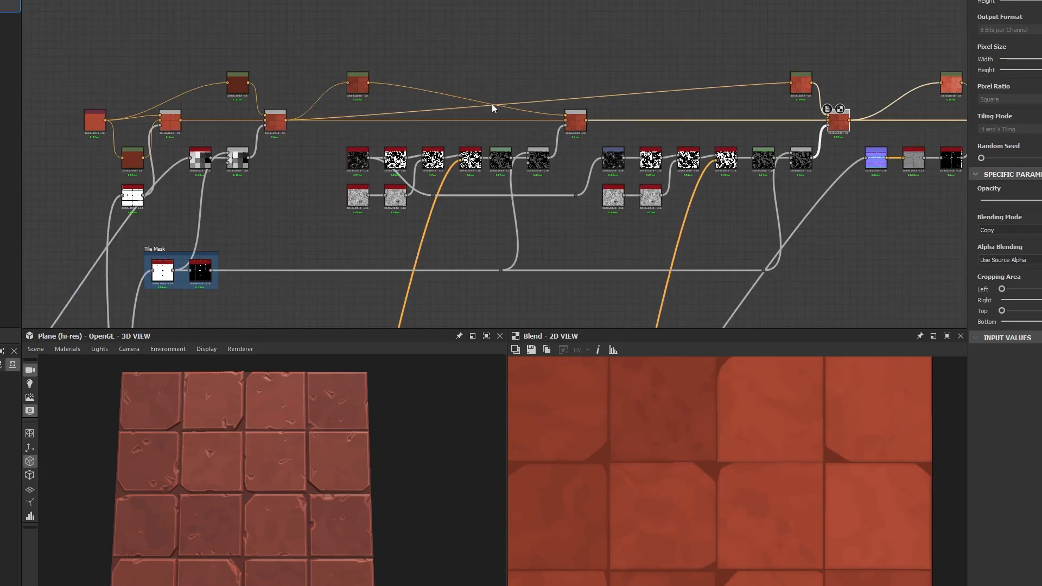
Try shifting the starting Uniform Color's hue to orange and then to a less saturated yellow, checking how it carries through the graph.
scroll(48, 92, up, 3)
double_click(129, 140)
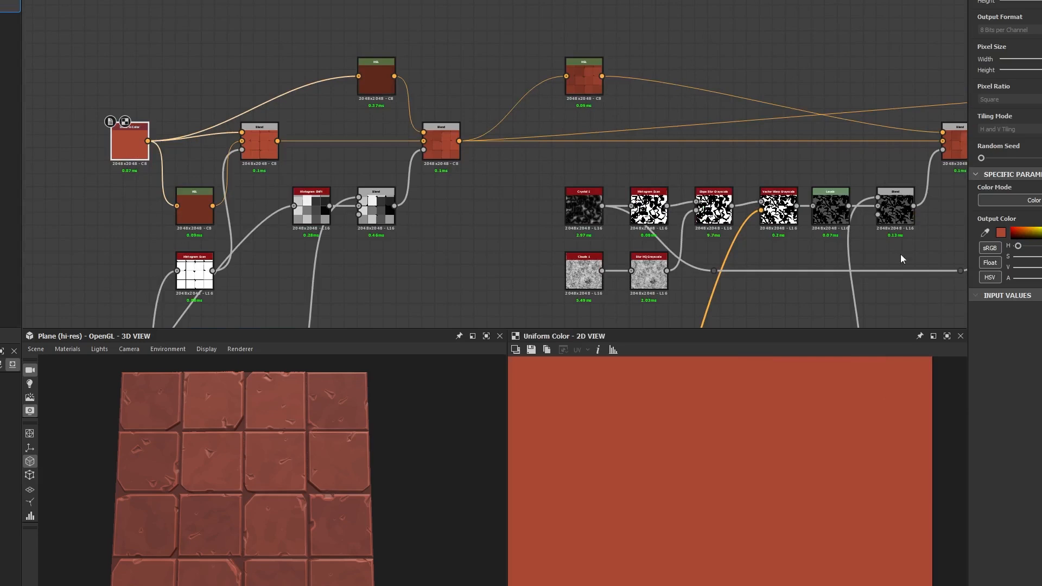
drag(1017, 247, 1024, 248)
scroll(278, 506, up, 2)
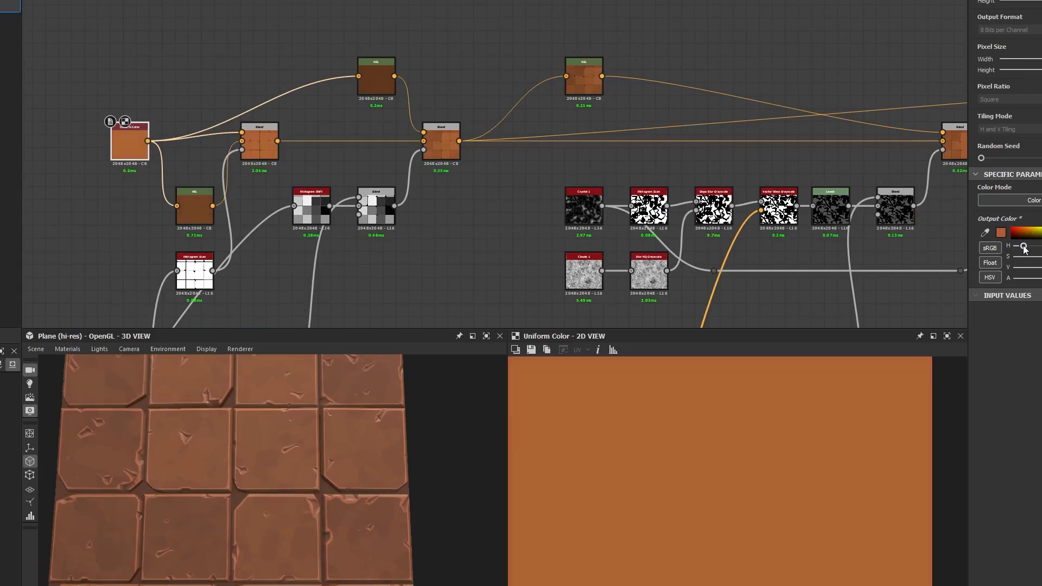
middle_drag(736, 139, 352, 96)
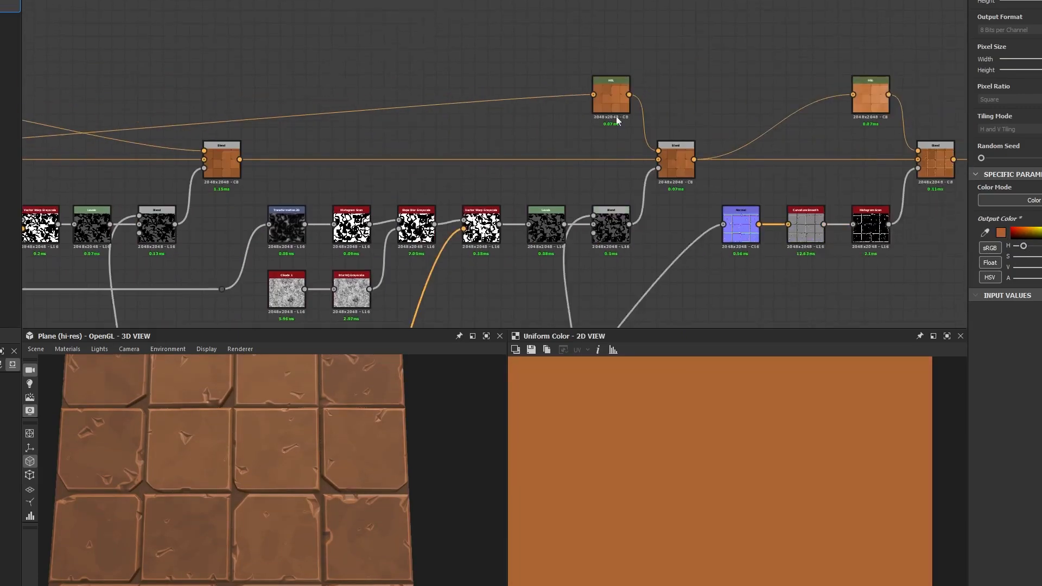
middle_drag(1020, 152, 813, 144)
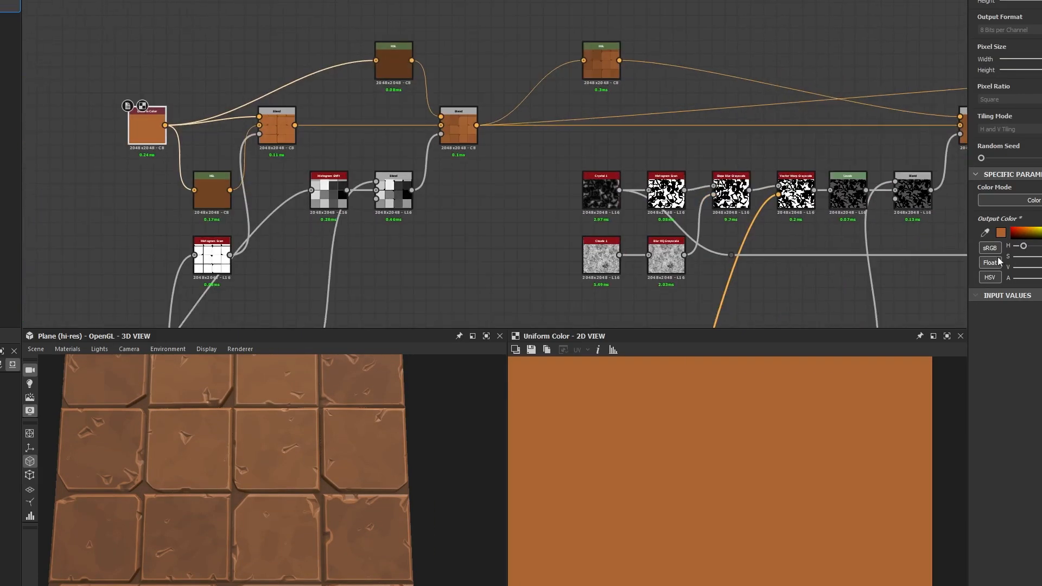
drag(1023, 246, 1034, 246)
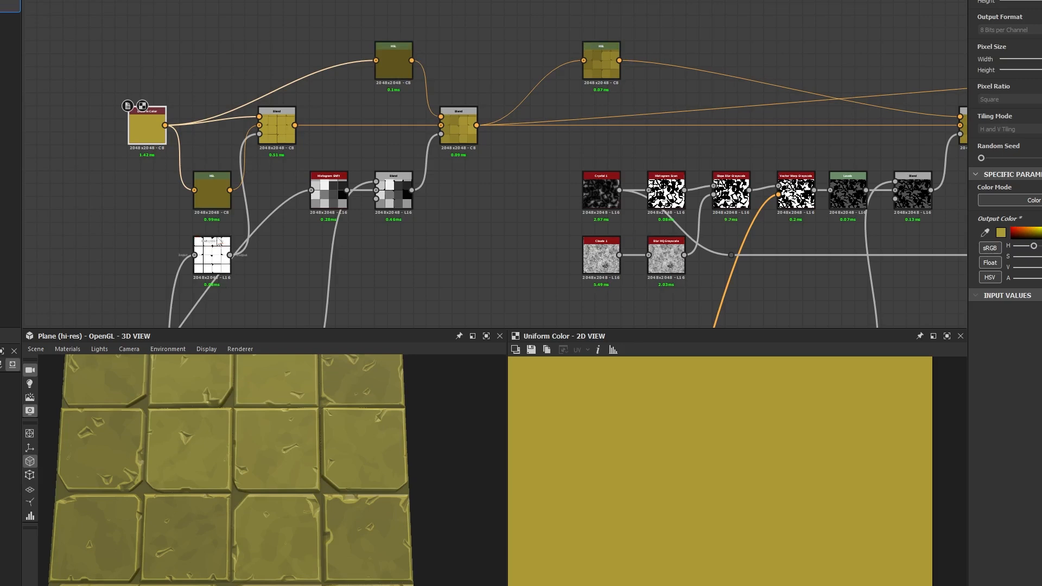
drag(1041, 256, 1038, 257)
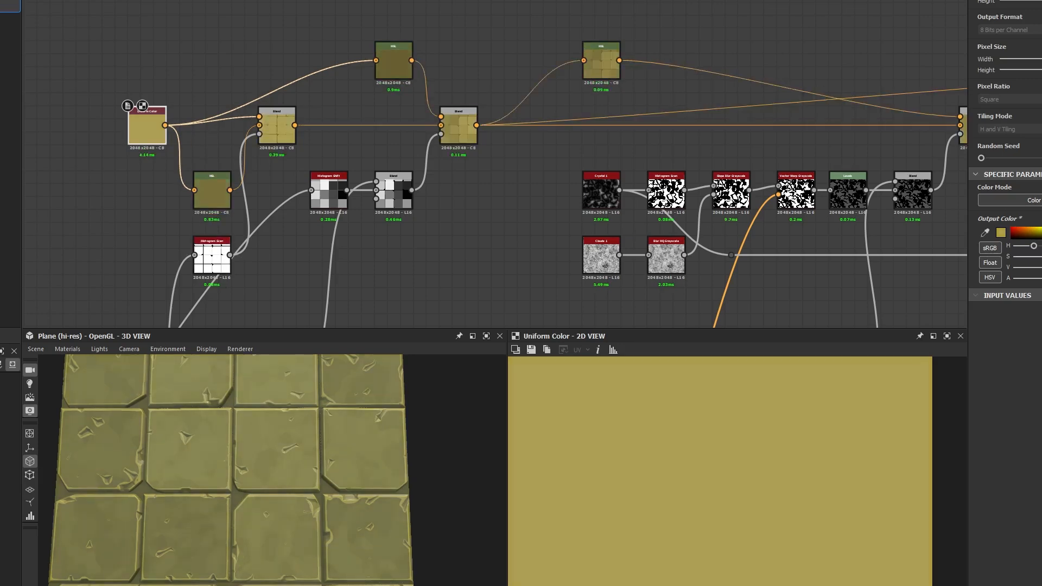
Undo the yellow and orange colour changes on the Uniform Color node to go back to terracotta red.
key(ctrl+z)
key(ctrl+z)
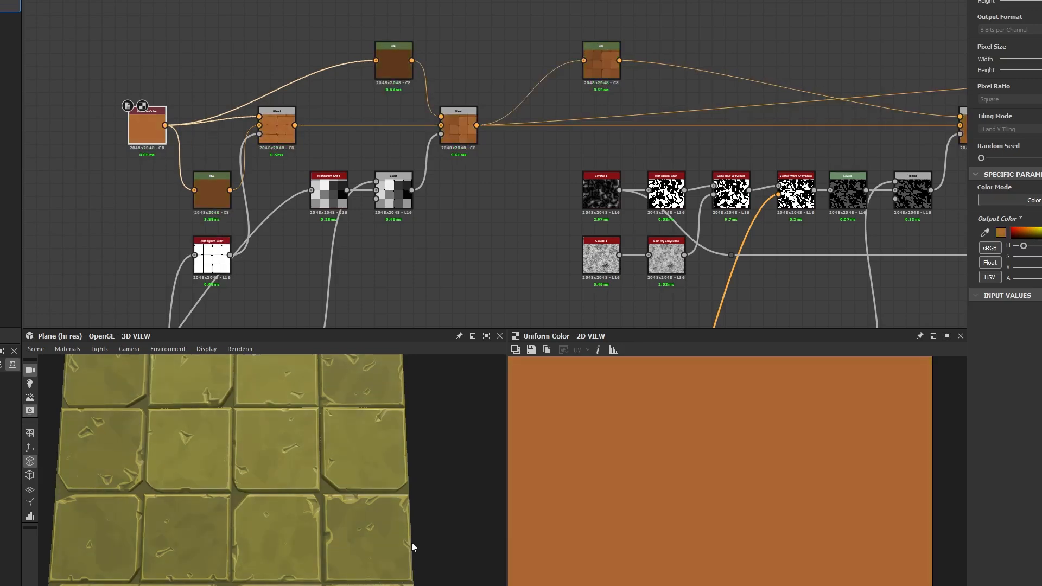
key(ctrl+z)
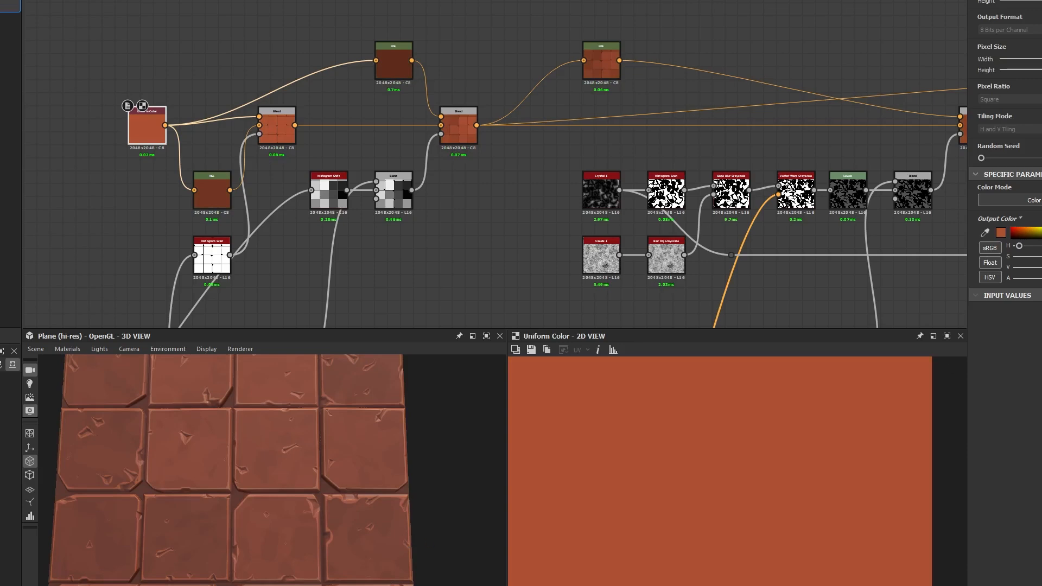
key(ctrl+z)
key(ctrl+z)
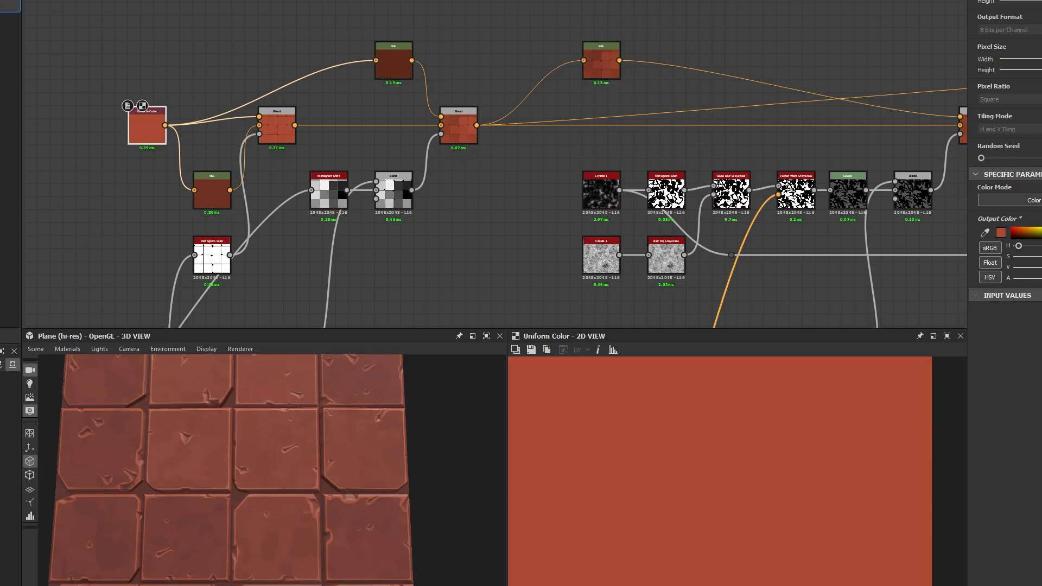
Examine the tiles on the 3D plane from afar and at a low grazing angle.
drag(402, 575, 241, 491)
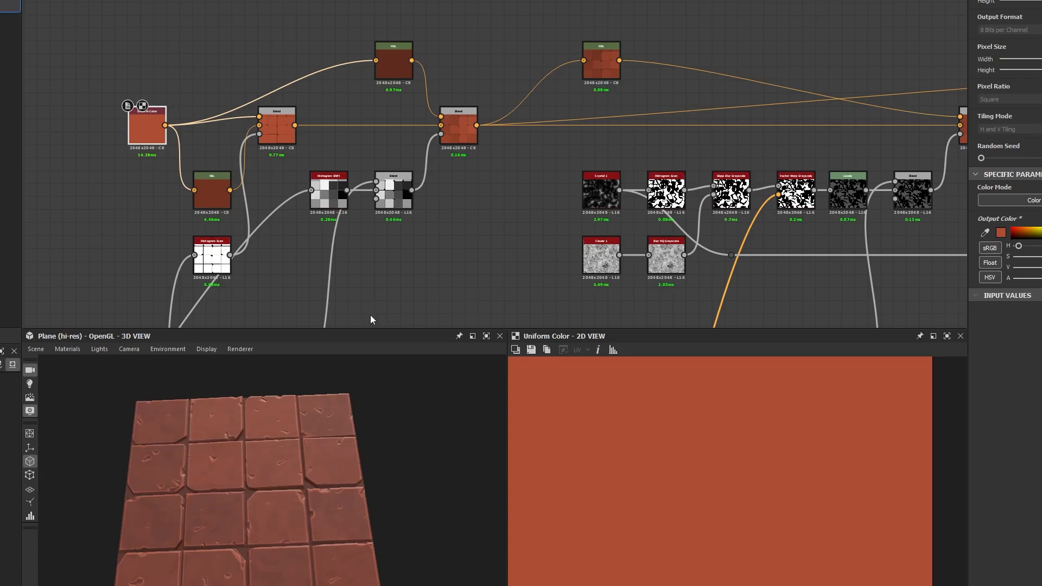
scroll(445, 251, down, 5)
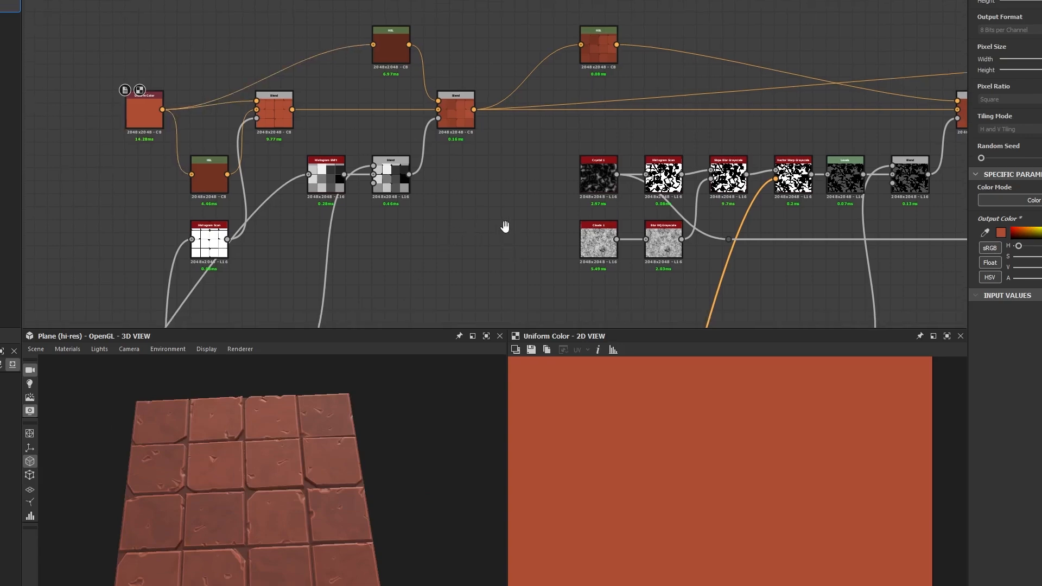
drag(240, 553, 228, 483)
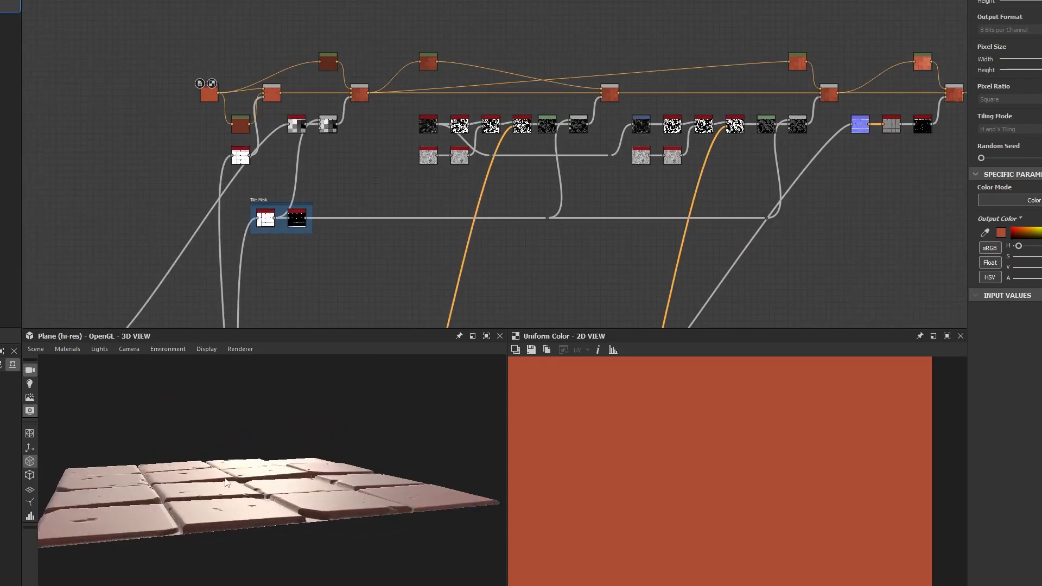